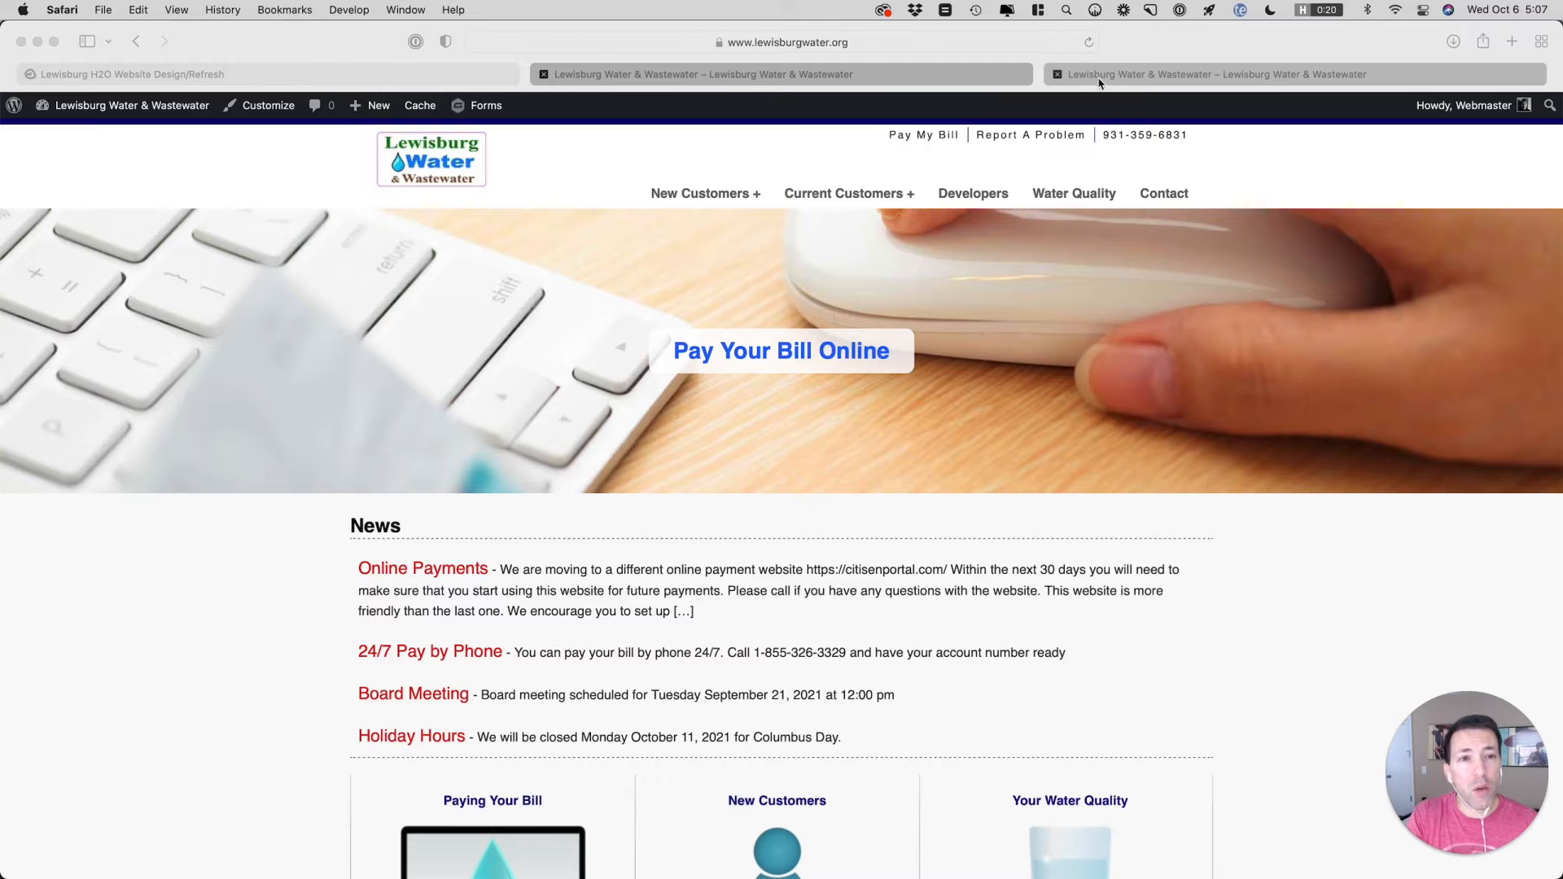
View the redesigned Lewisburg Water staging homepage, and review the header notes in the Basecamp website design to-do
click(1124, 73)
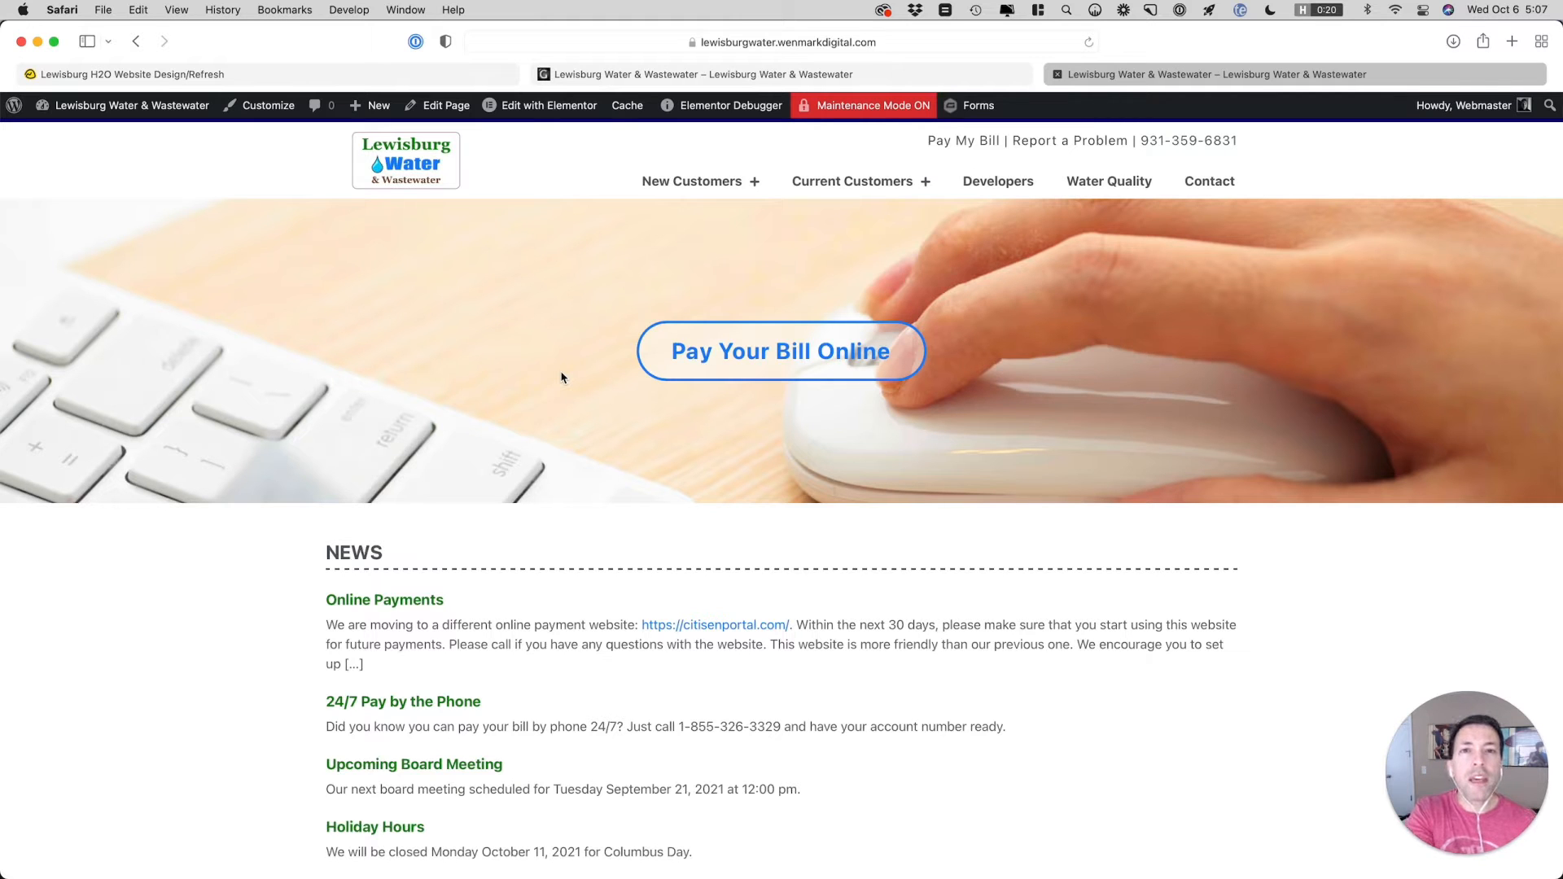
click(331, 74)
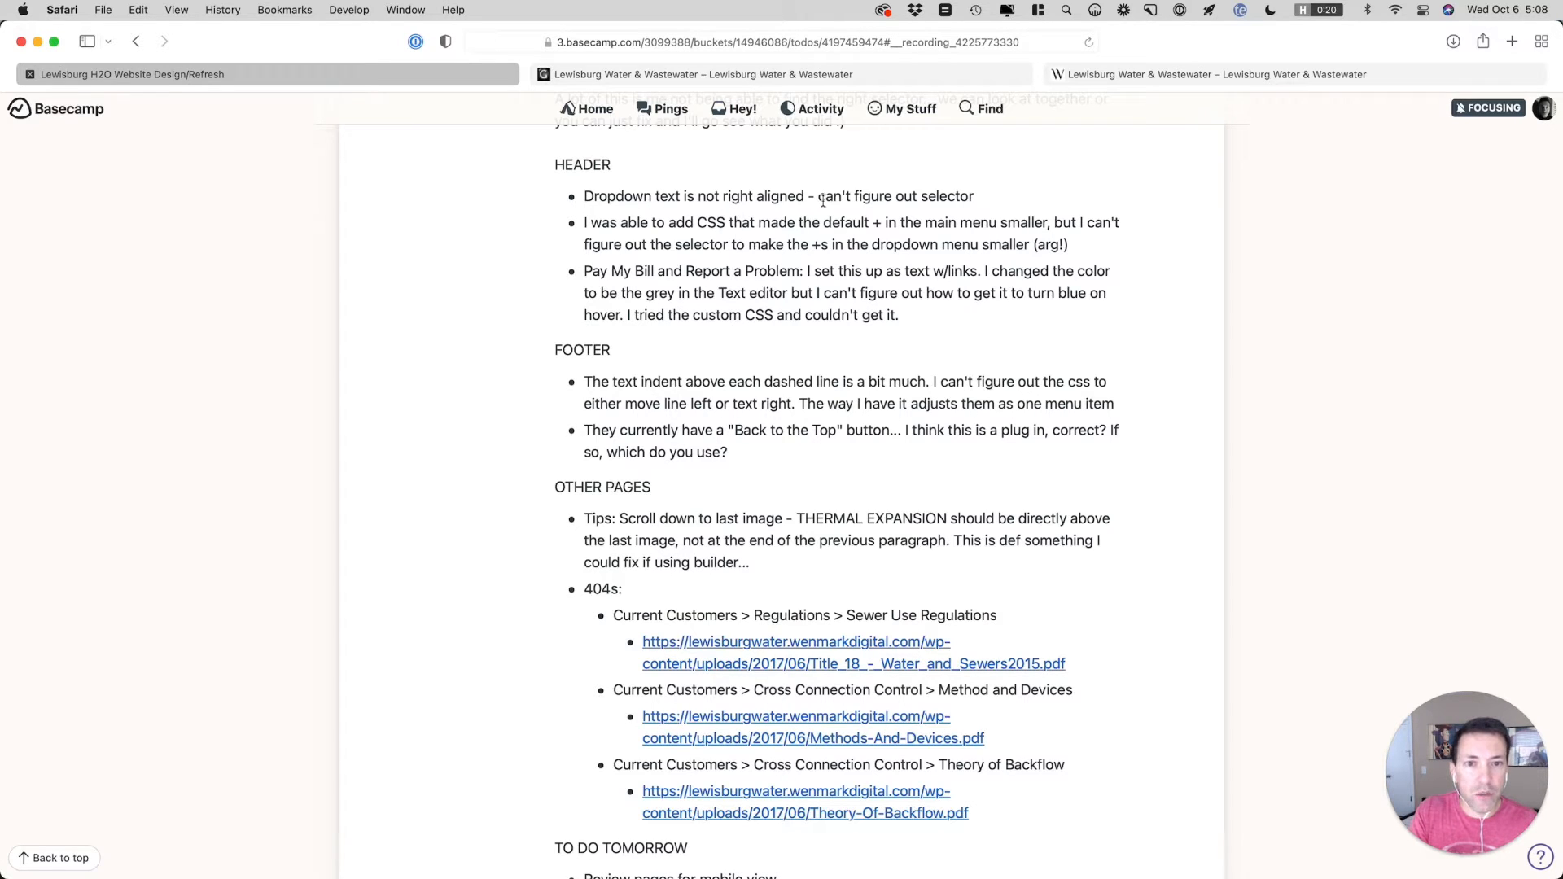
Compare the text alignment of the New Customers and Current Customers dropdowns on the live site and the staging site
click(722, 74)
mouse_move(716, 216)
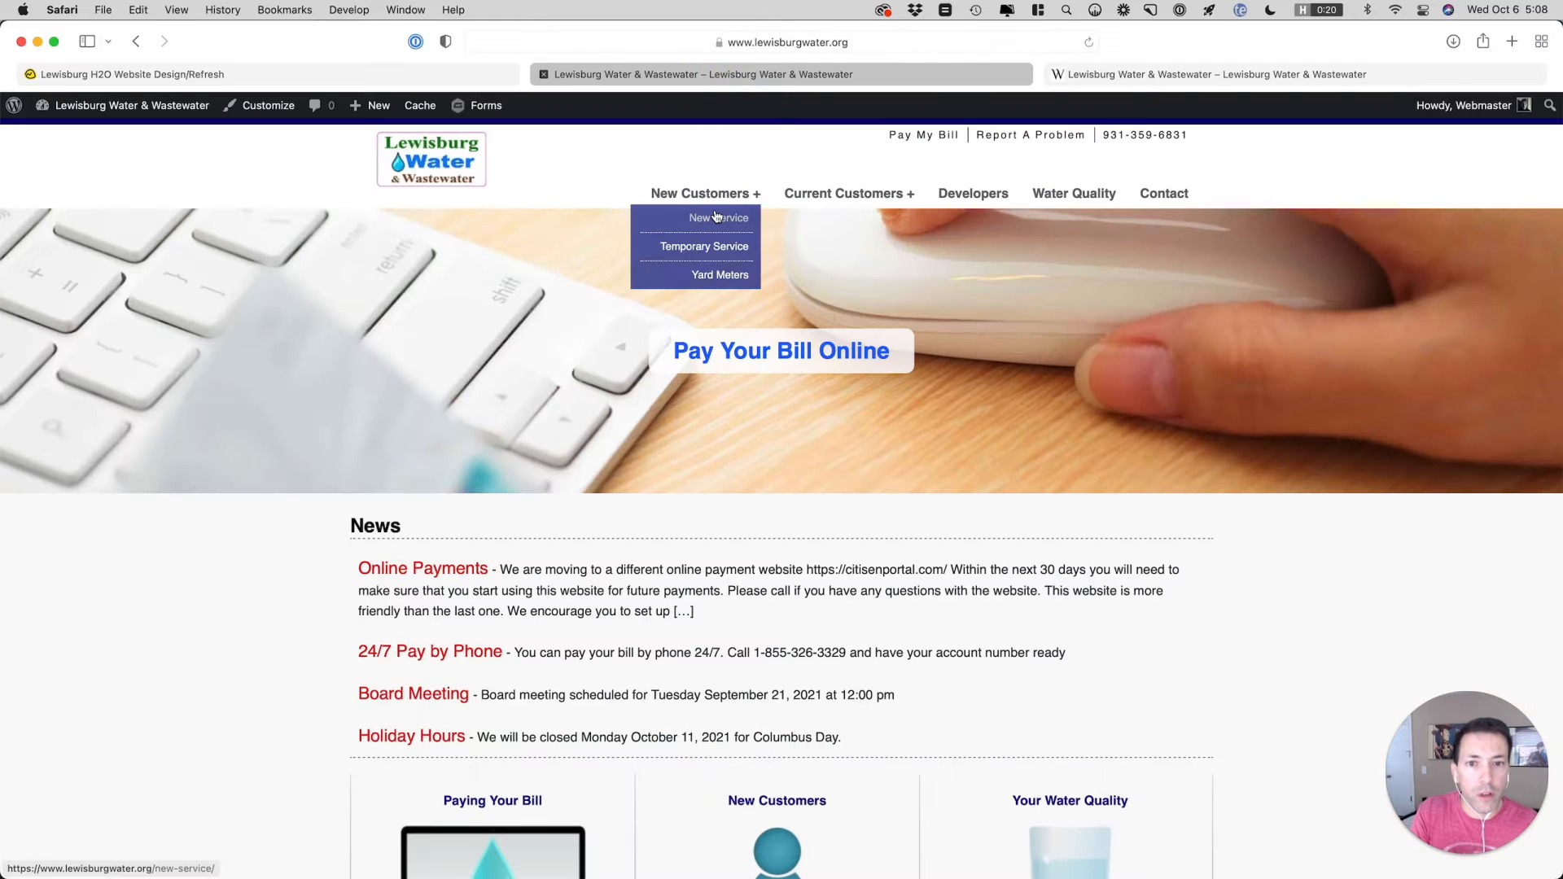
mouse_move(831, 199)
mouse_move(850, 252)
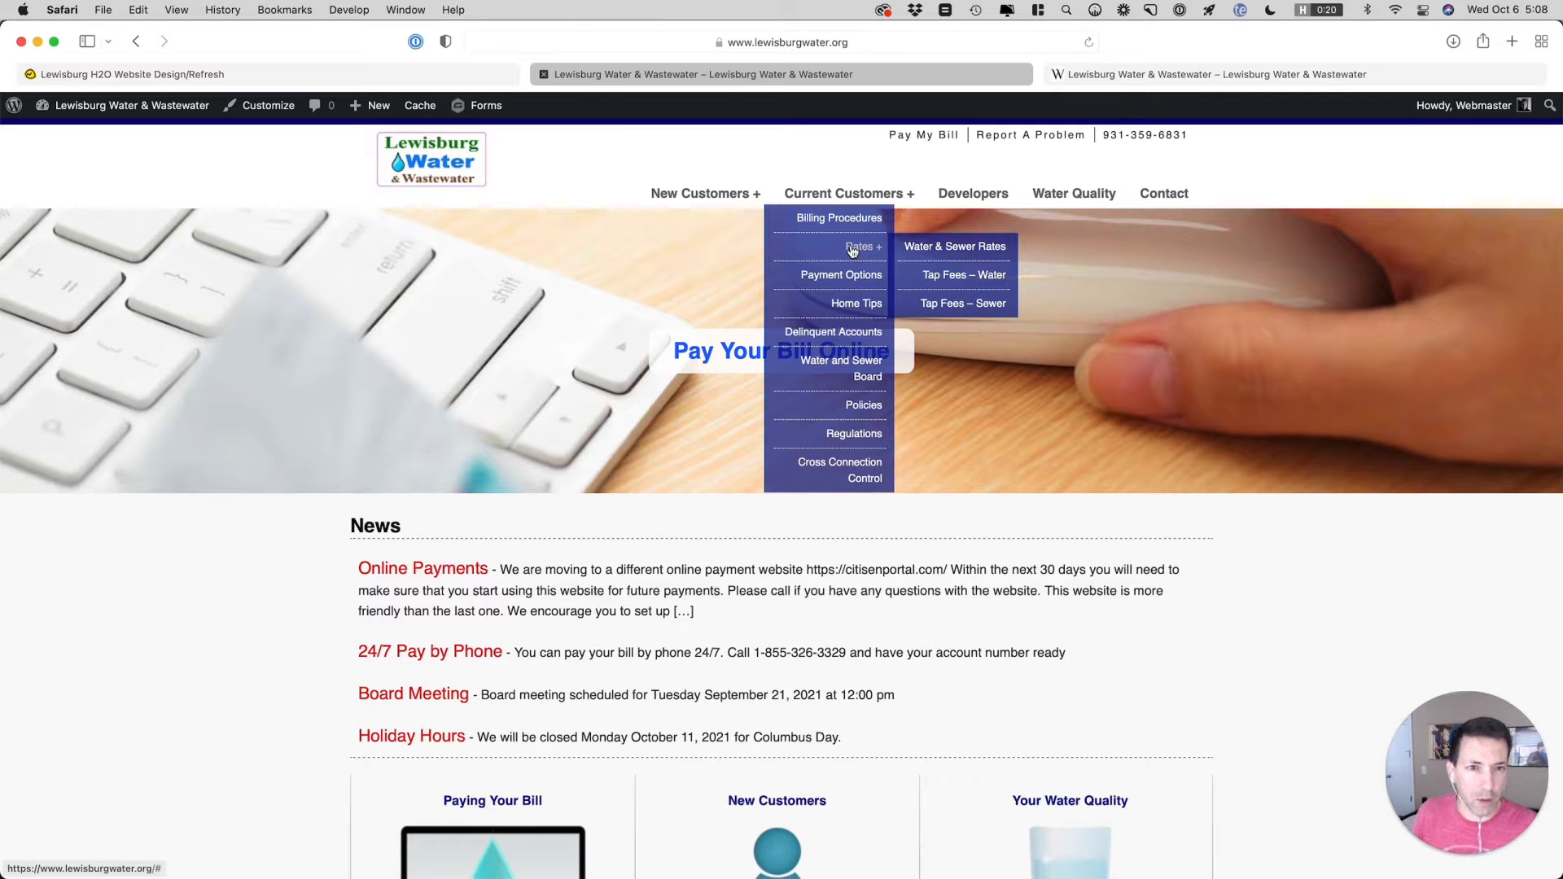
click(1120, 74)
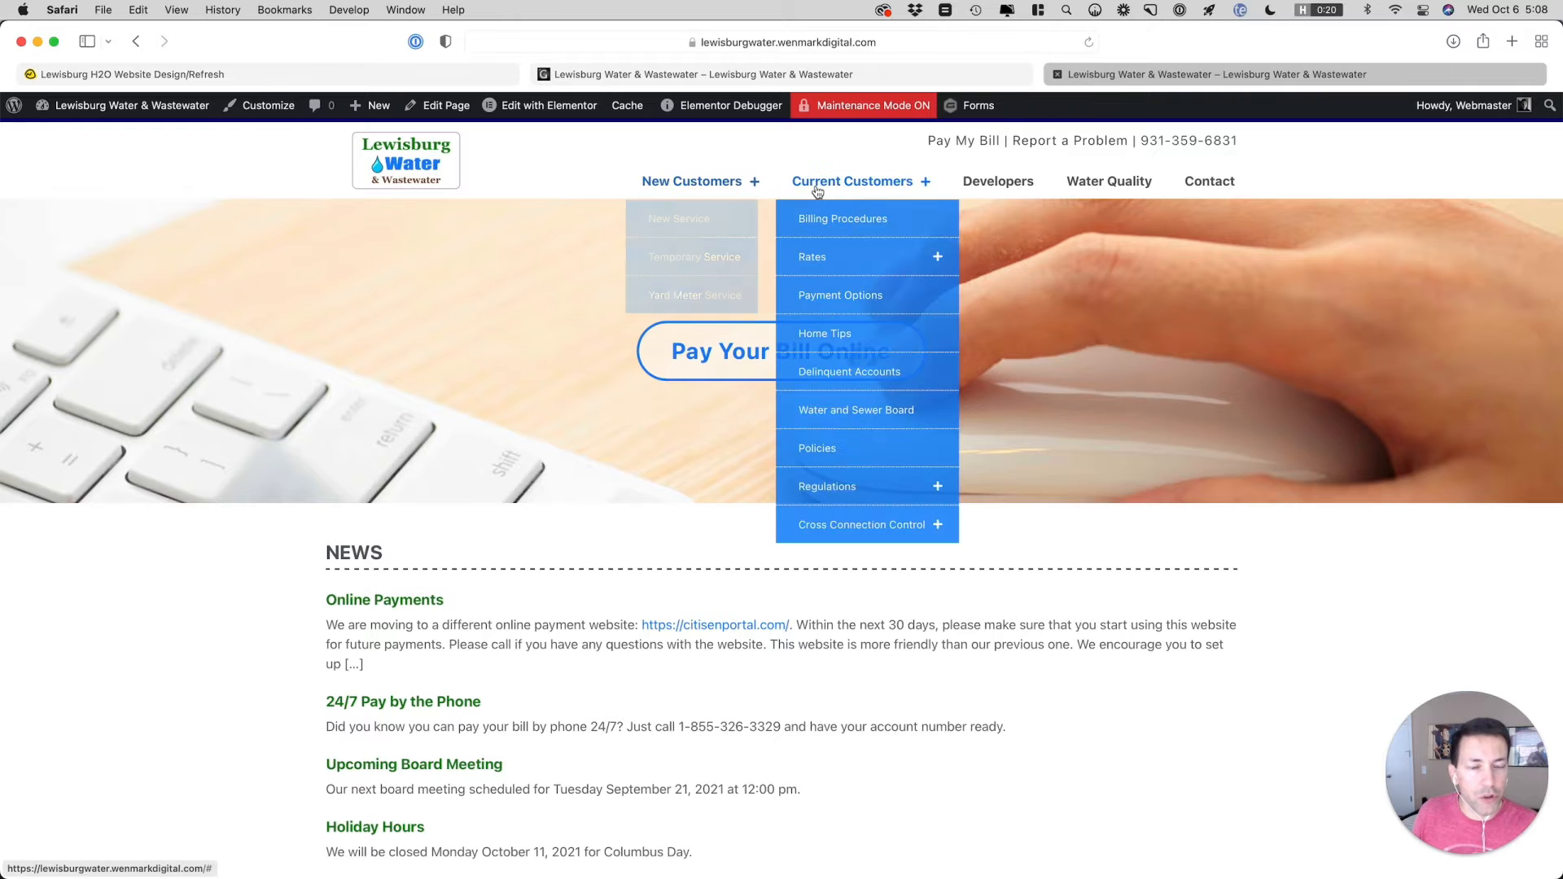
click(729, 79)
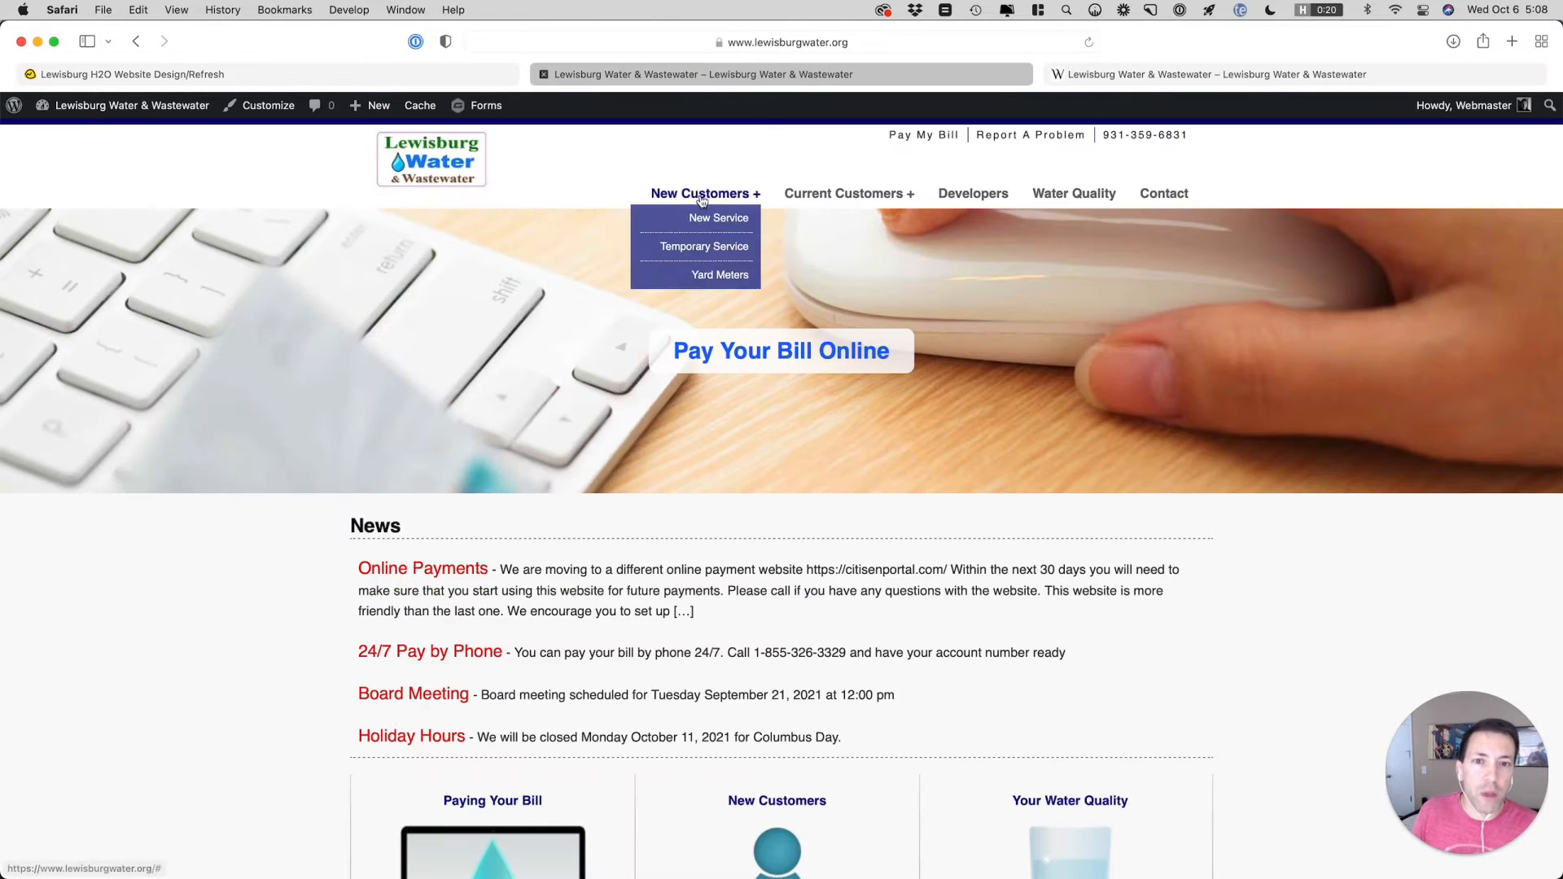
mouse_move(779, 196)
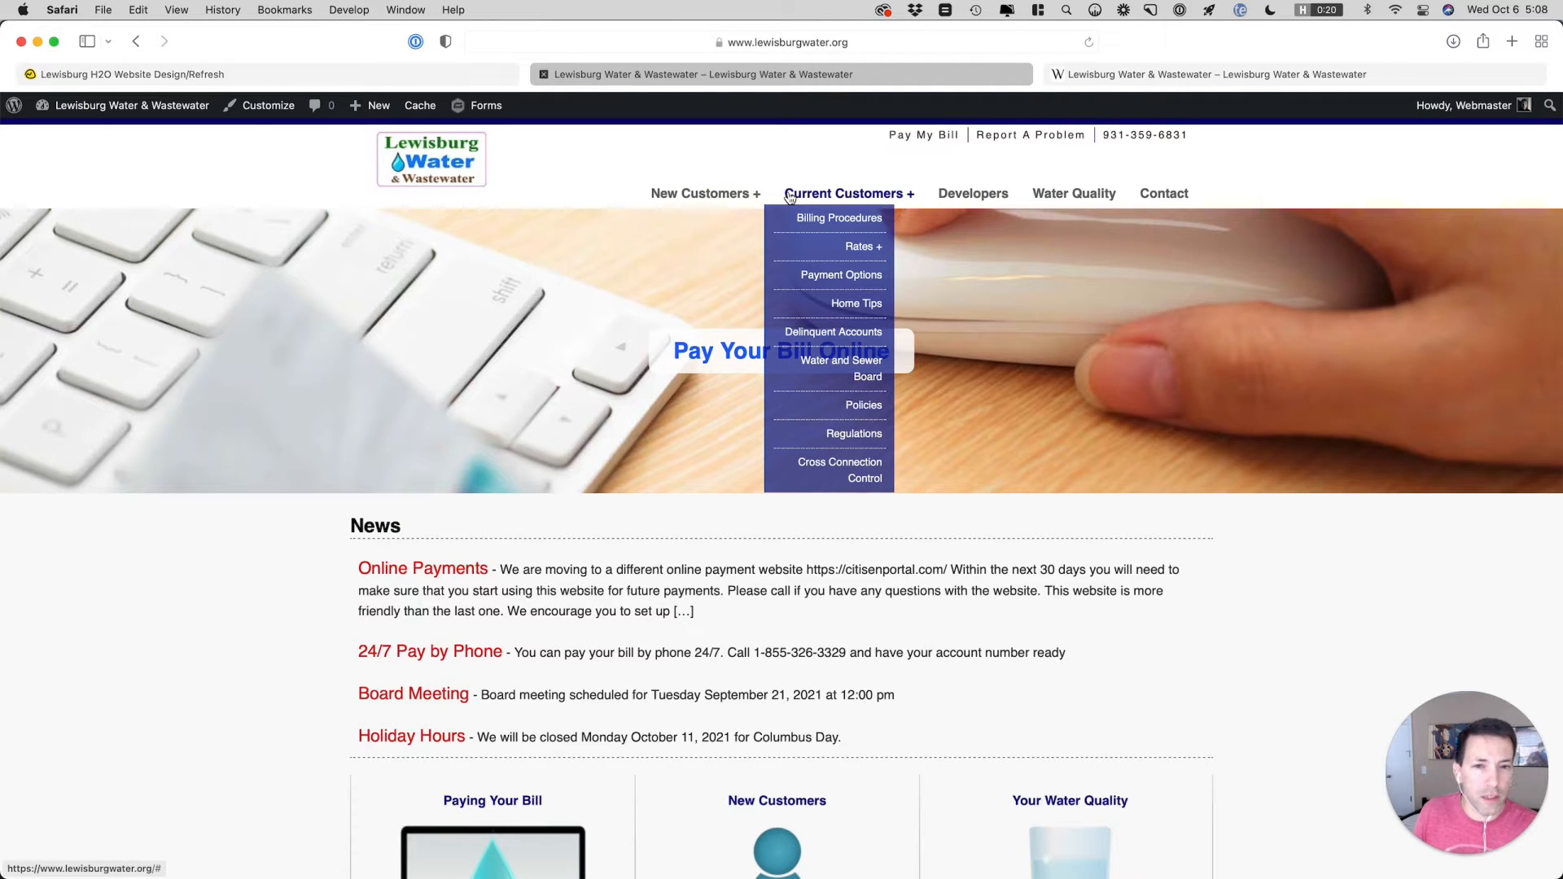
click(1079, 74)
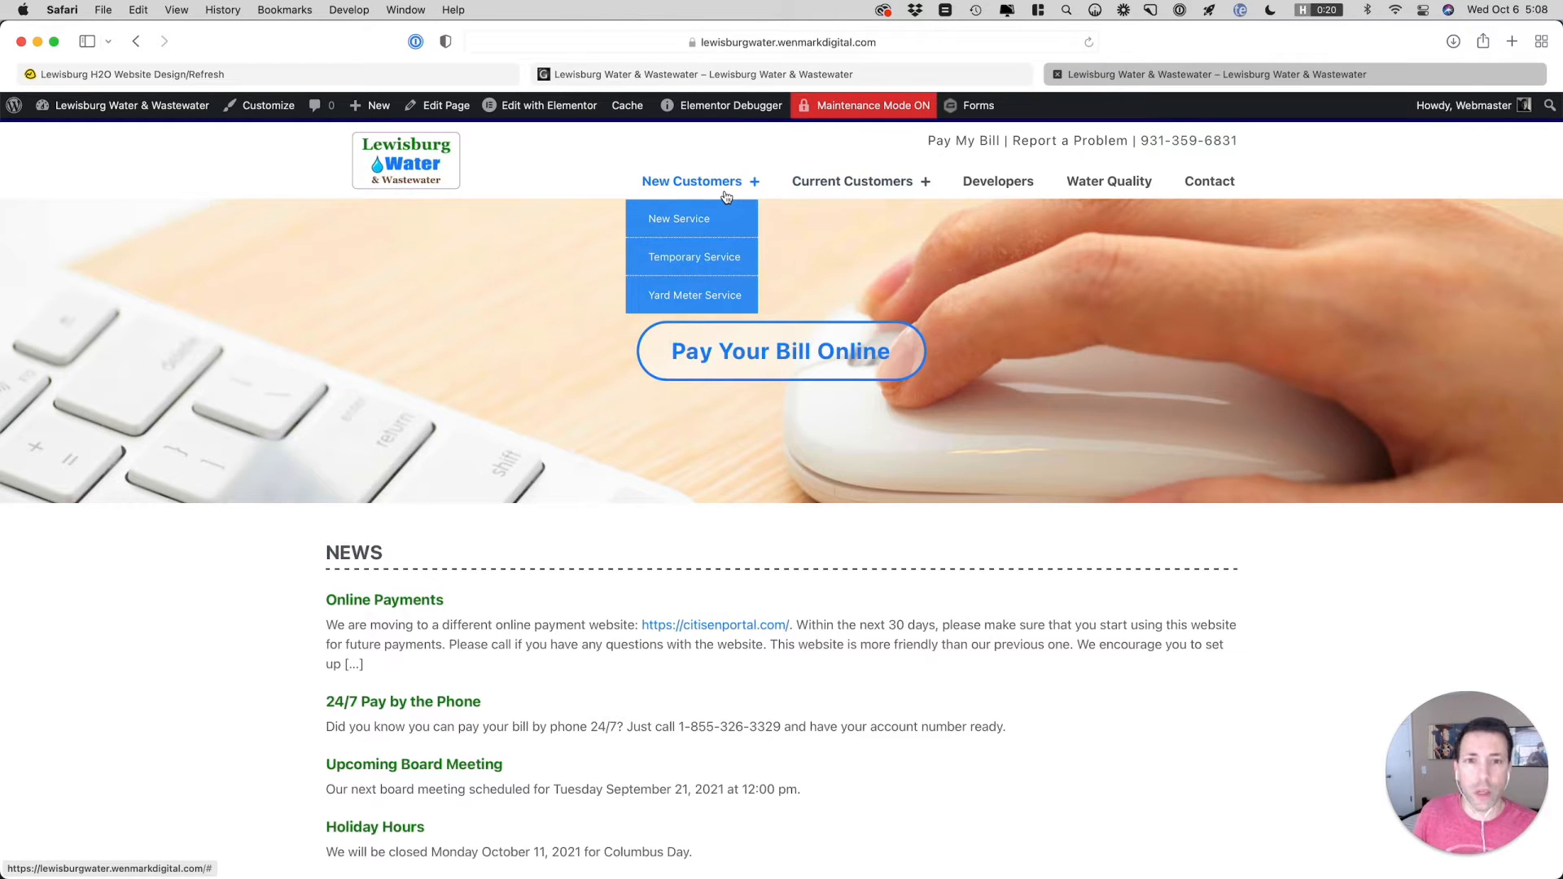
click(720, 74)
mouse_move(695, 209)
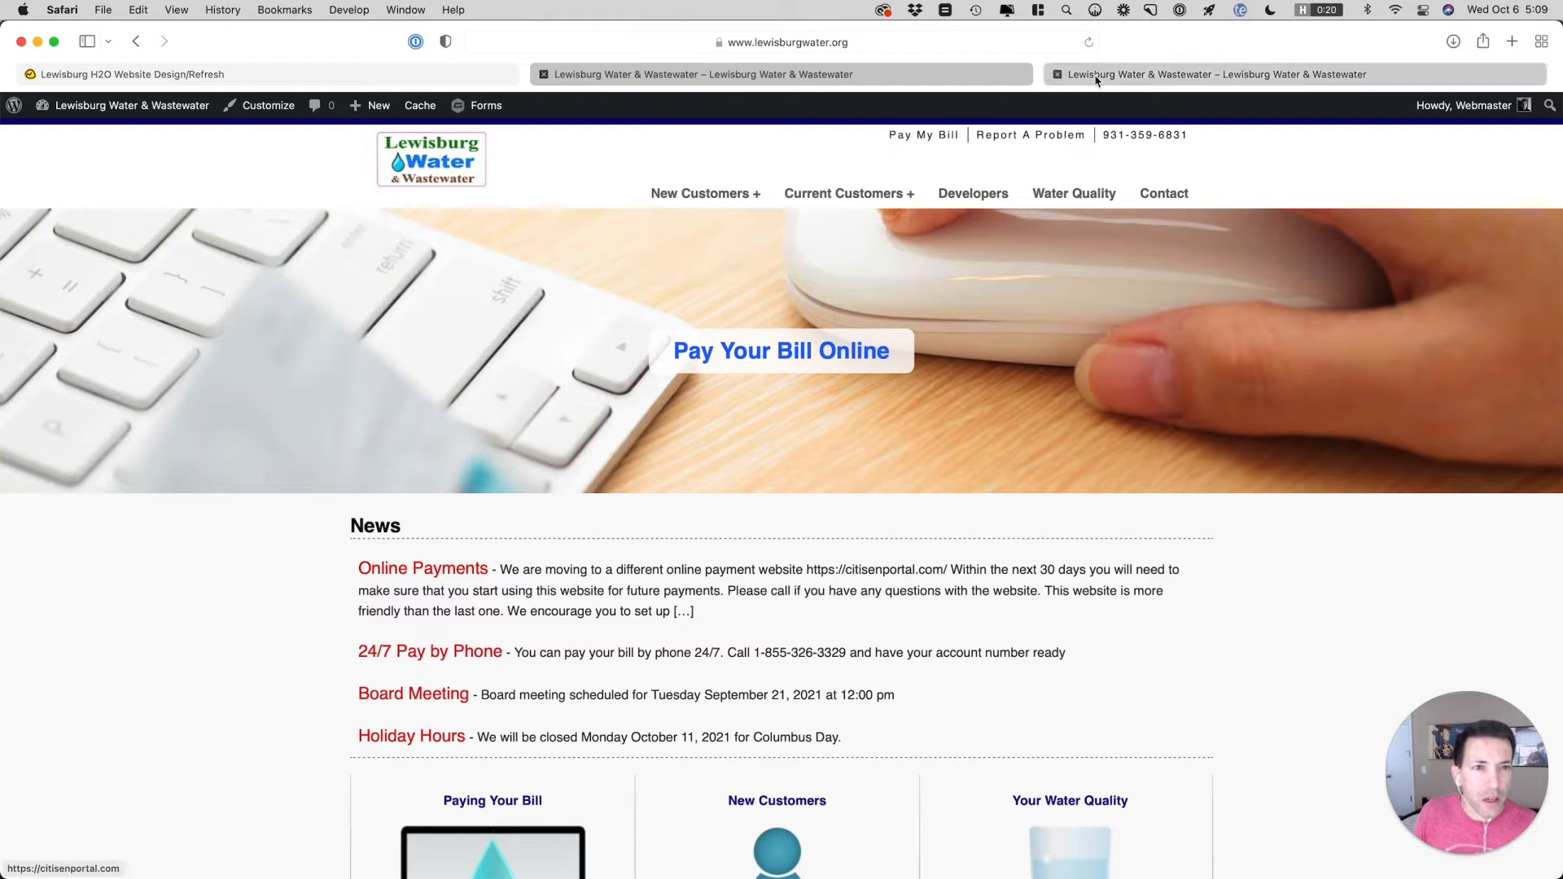
Open the staging site's Header 01 template for editing in Elementor
click(1140, 73)
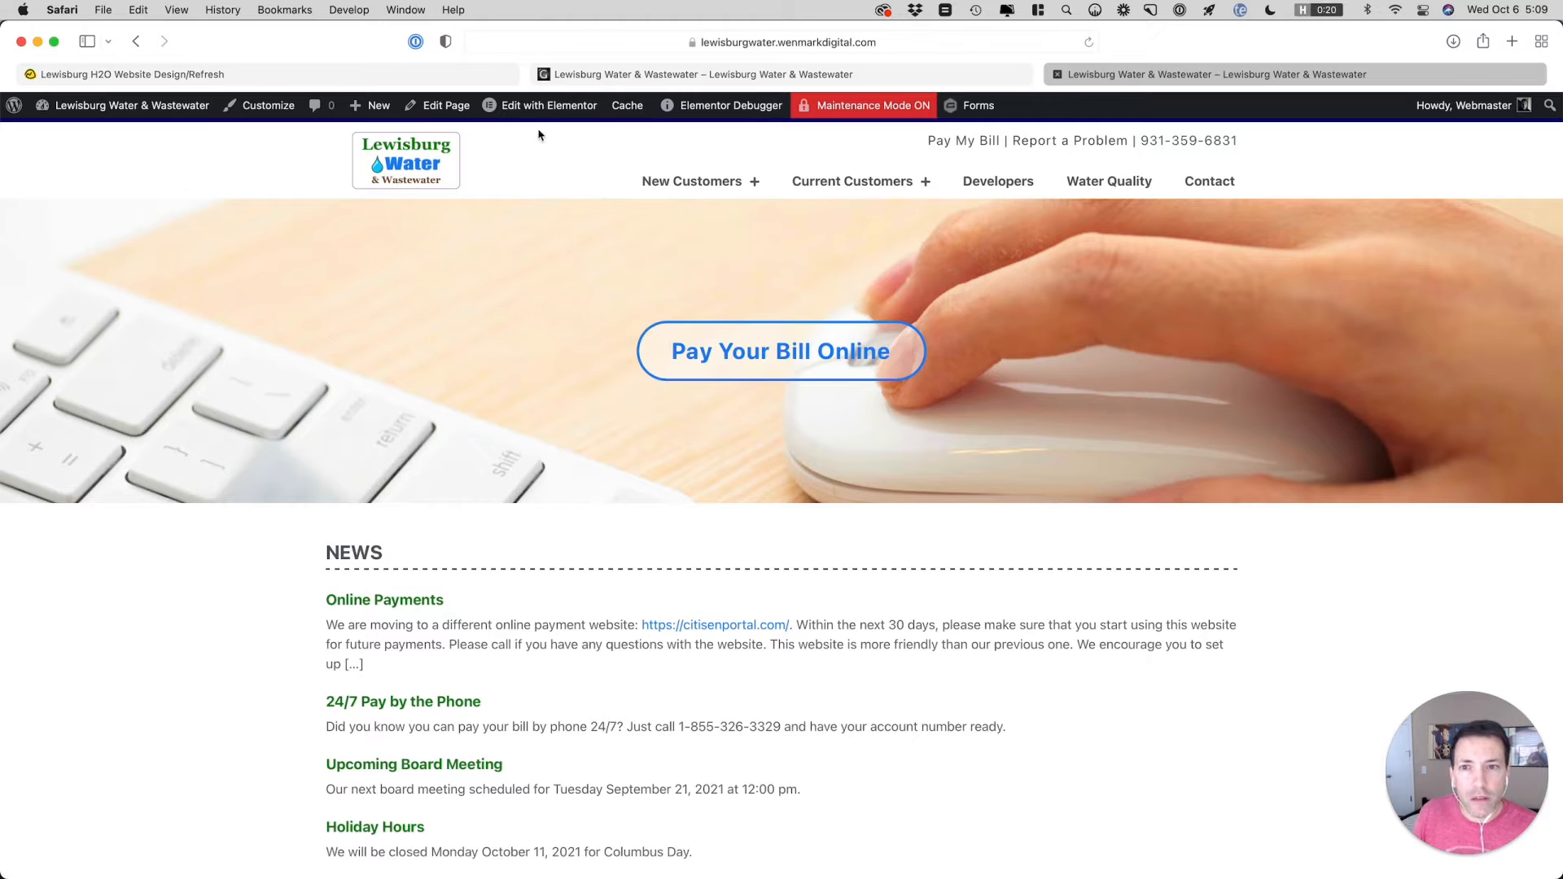
mouse_move(533, 114)
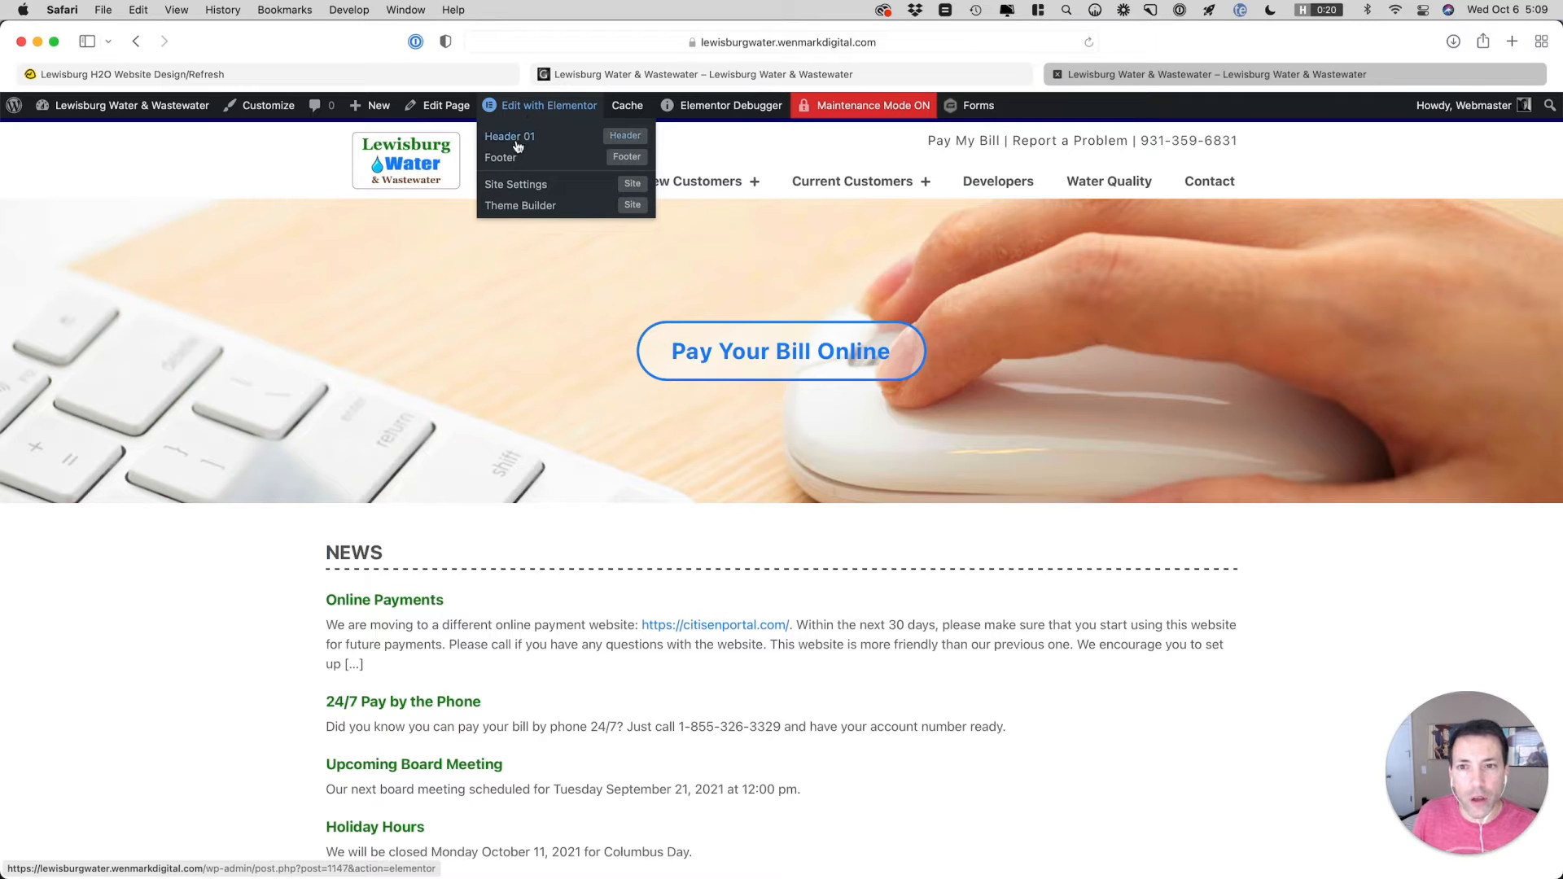
click(511, 143)
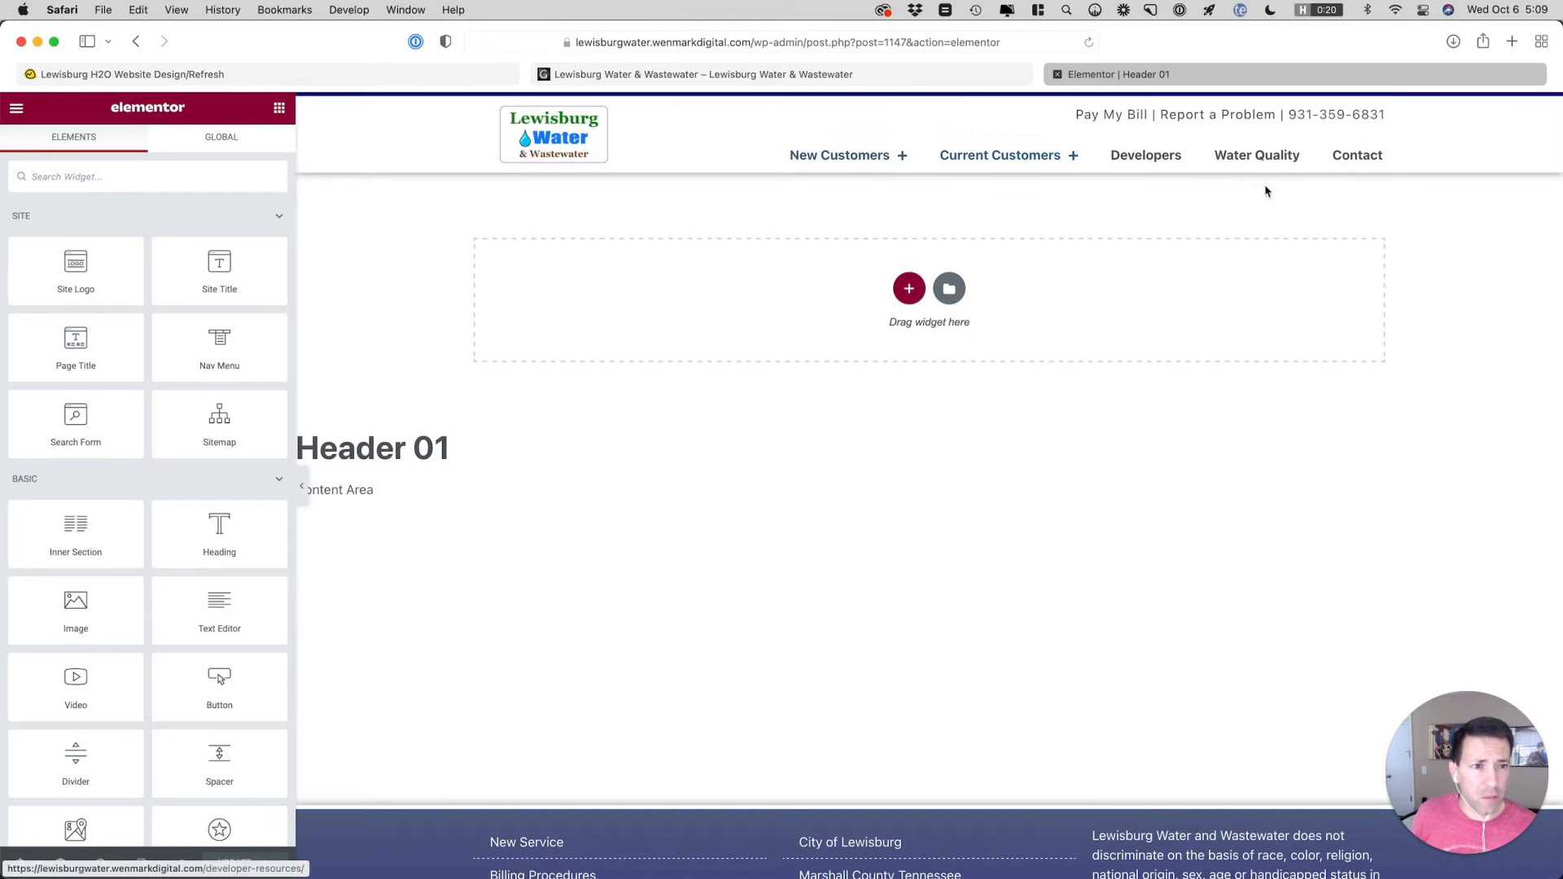
Link the margin values of the header's nav menu widget and clear them on all four sides
click(1372, 145)
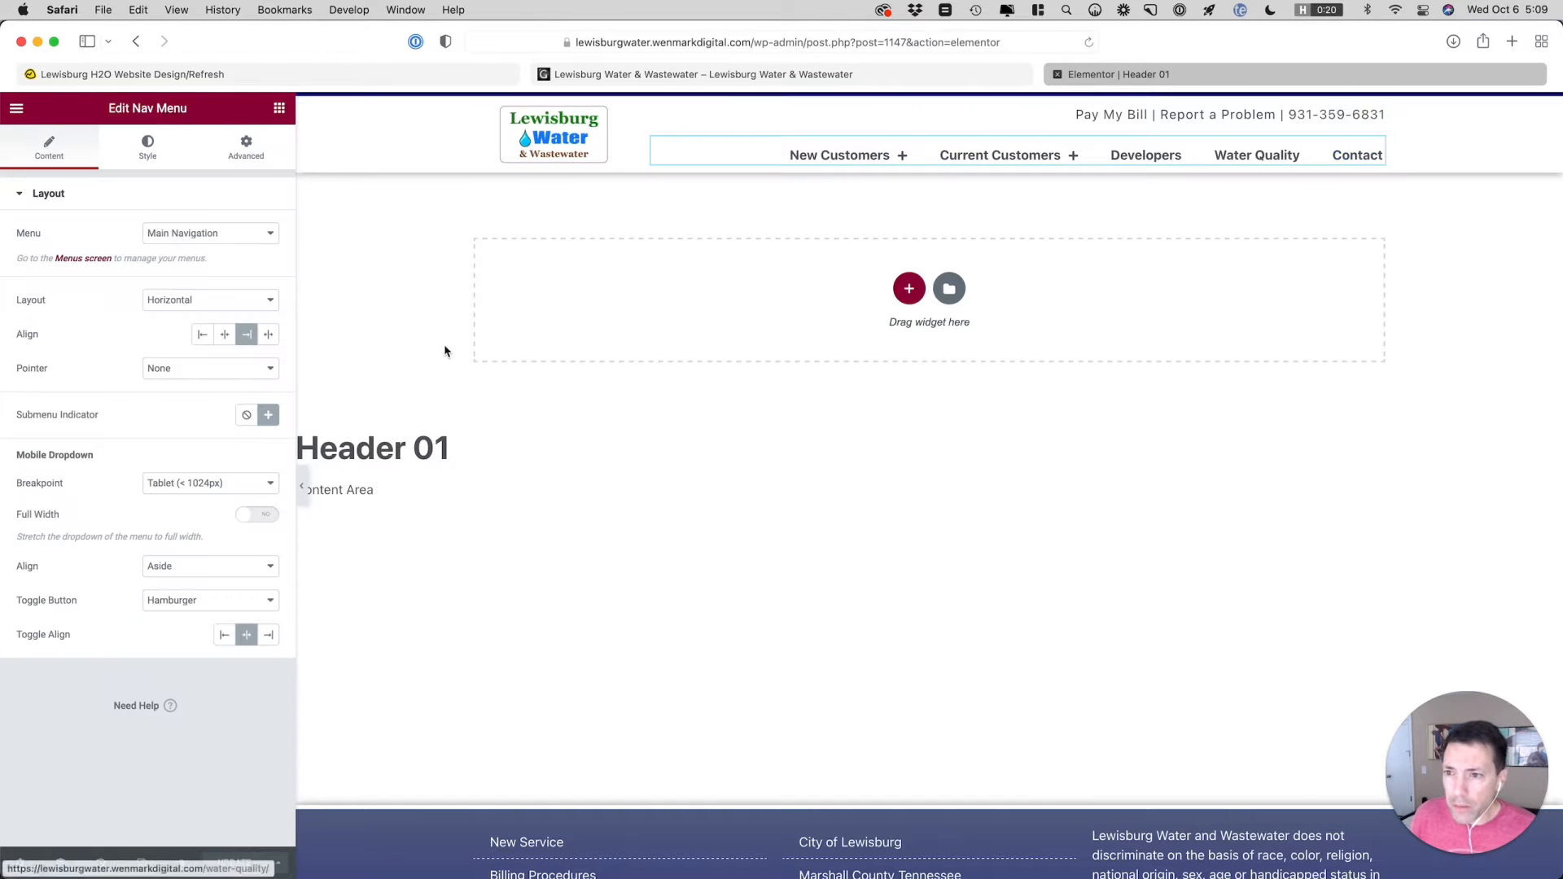
click(246, 148)
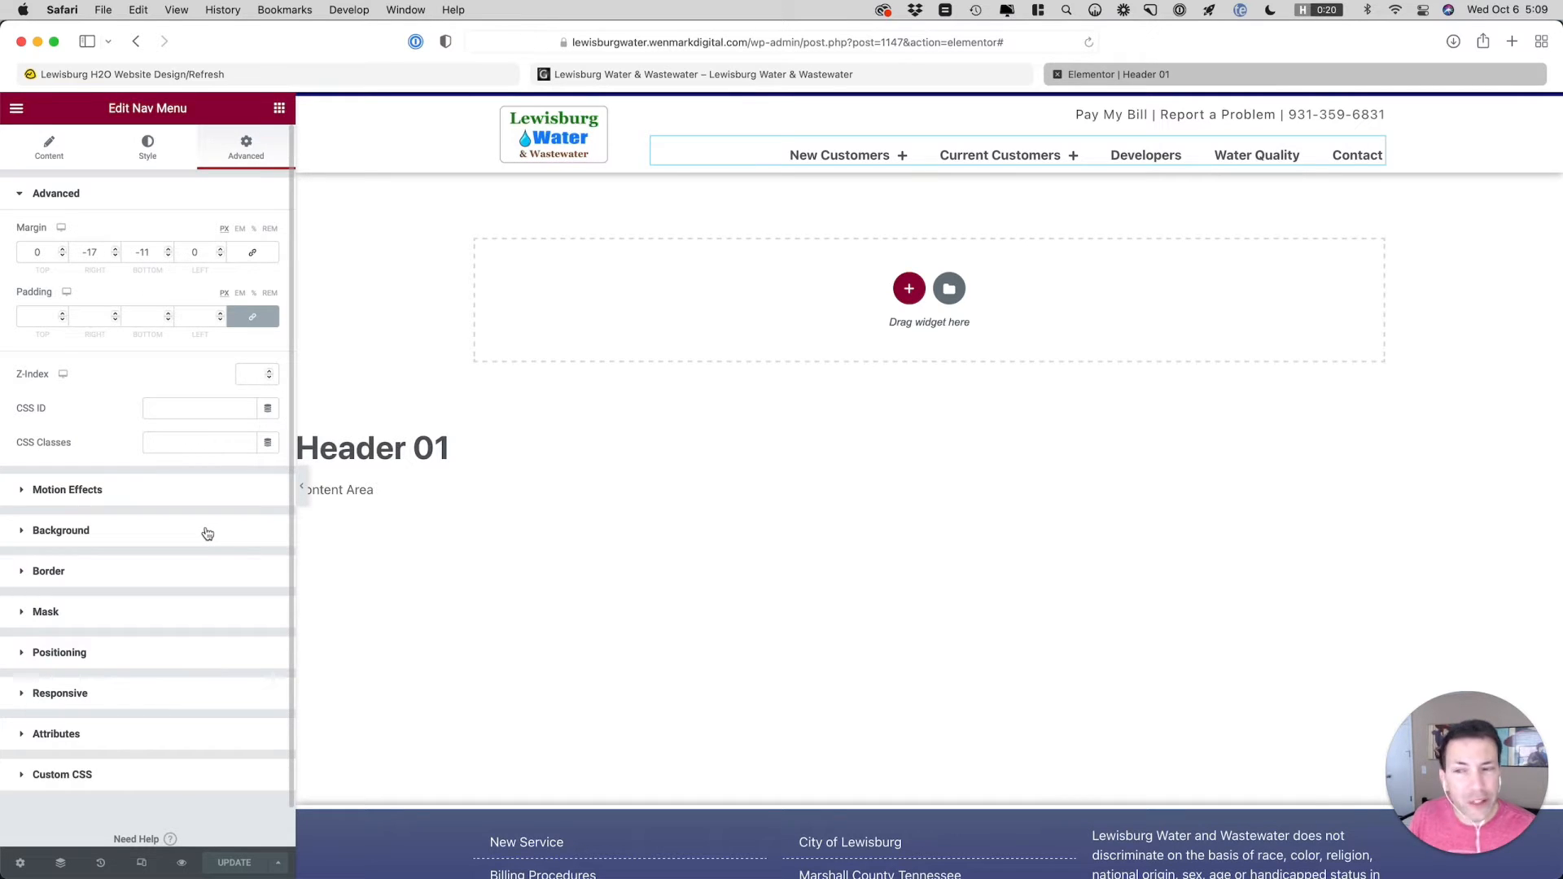
click(249, 256)
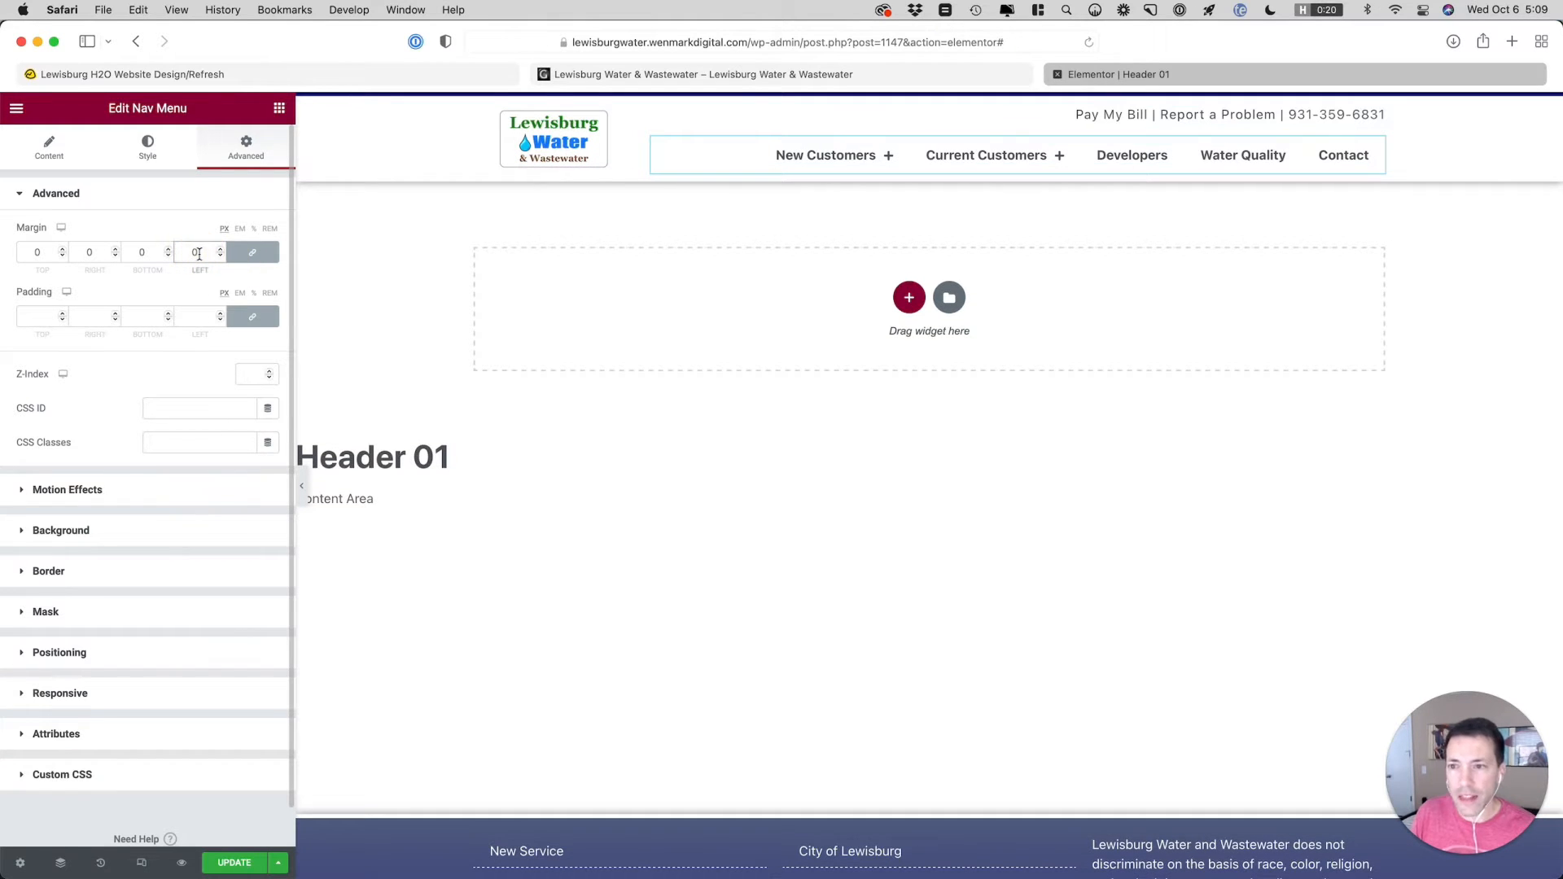
Check the live site's Current Customers dropdown and menu against the nav menu in the Header 01 editor
click(693, 75)
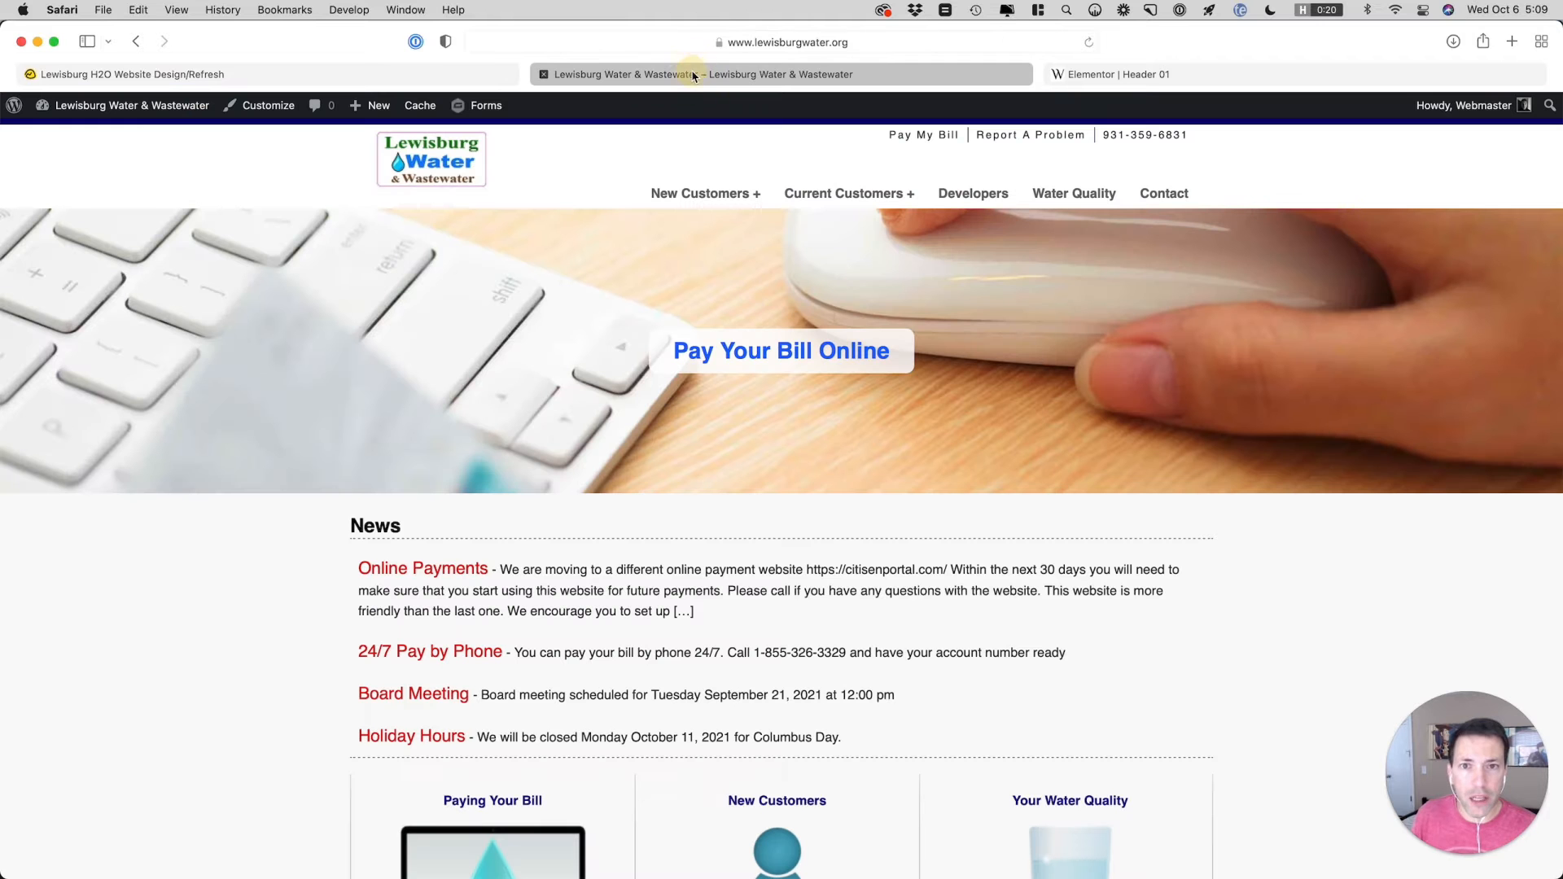
mouse_move(847, 196)
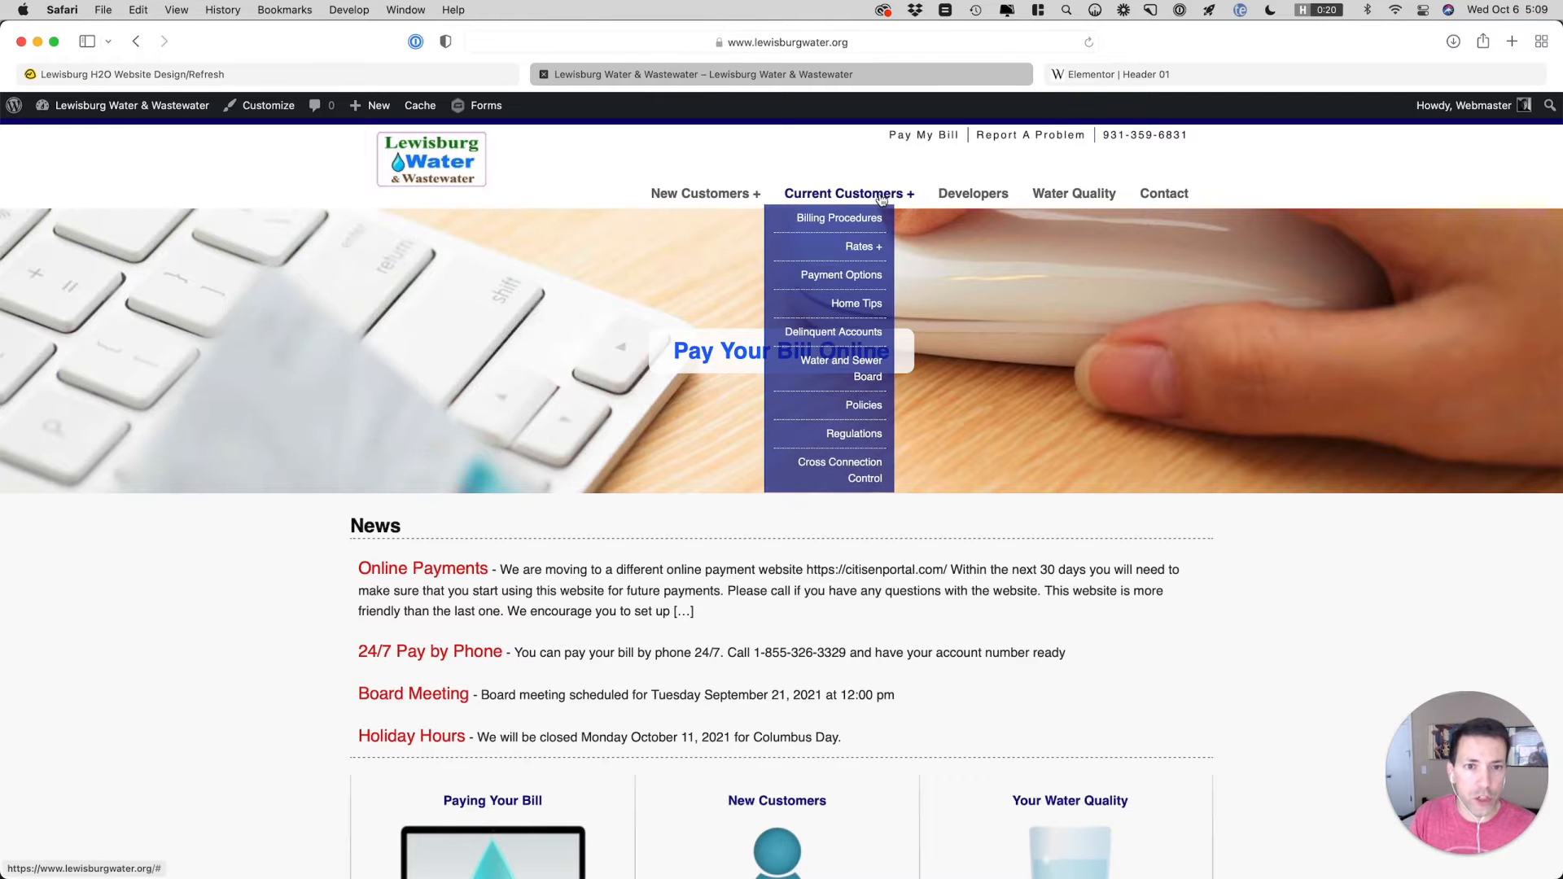
click(1176, 82)
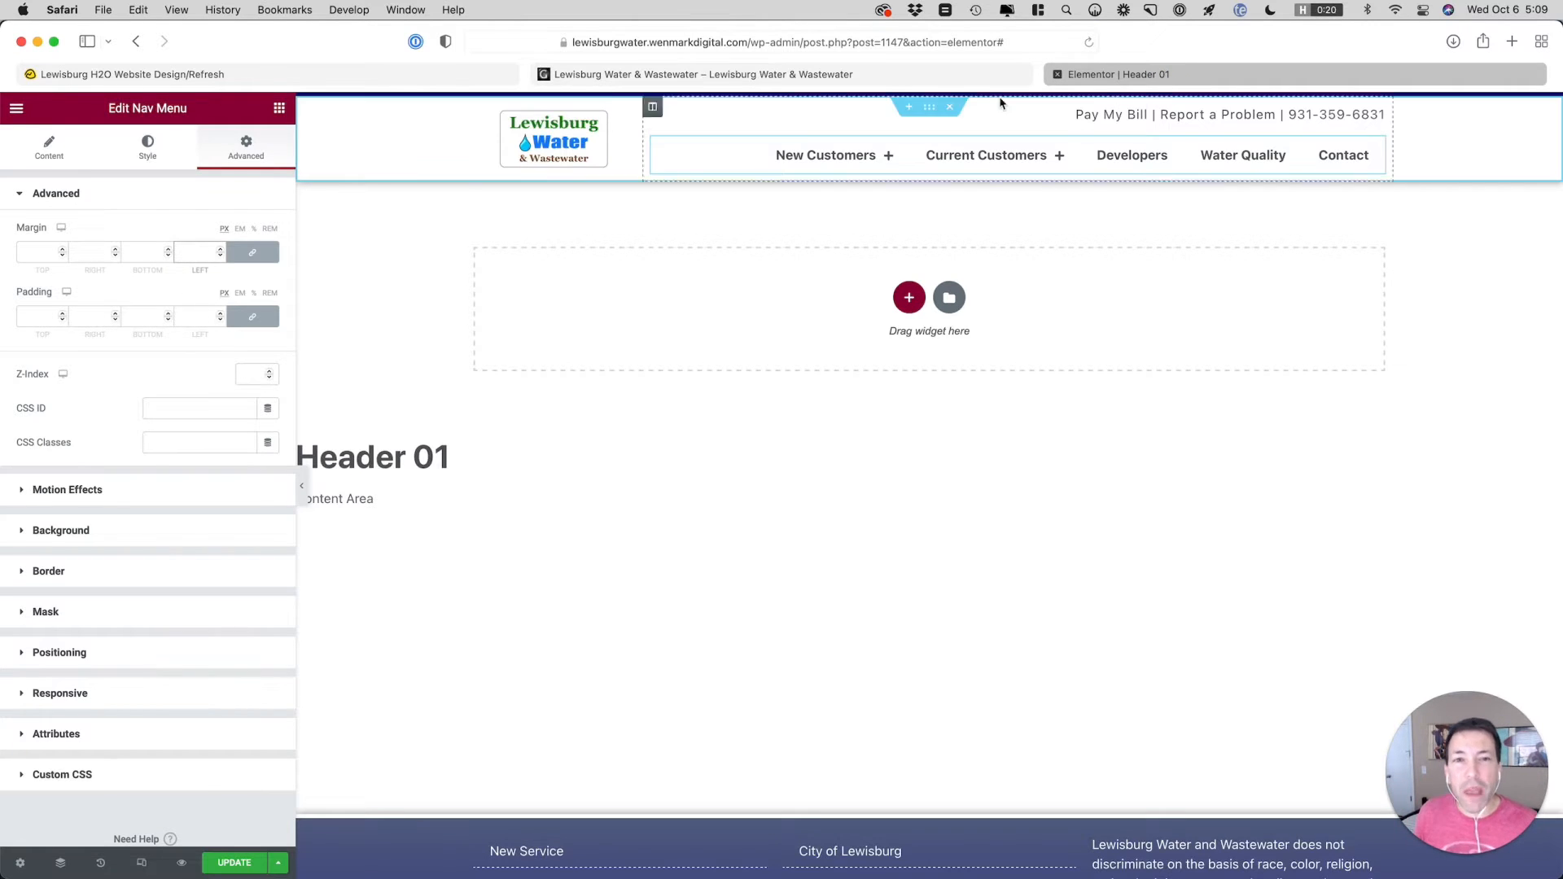
click(928, 75)
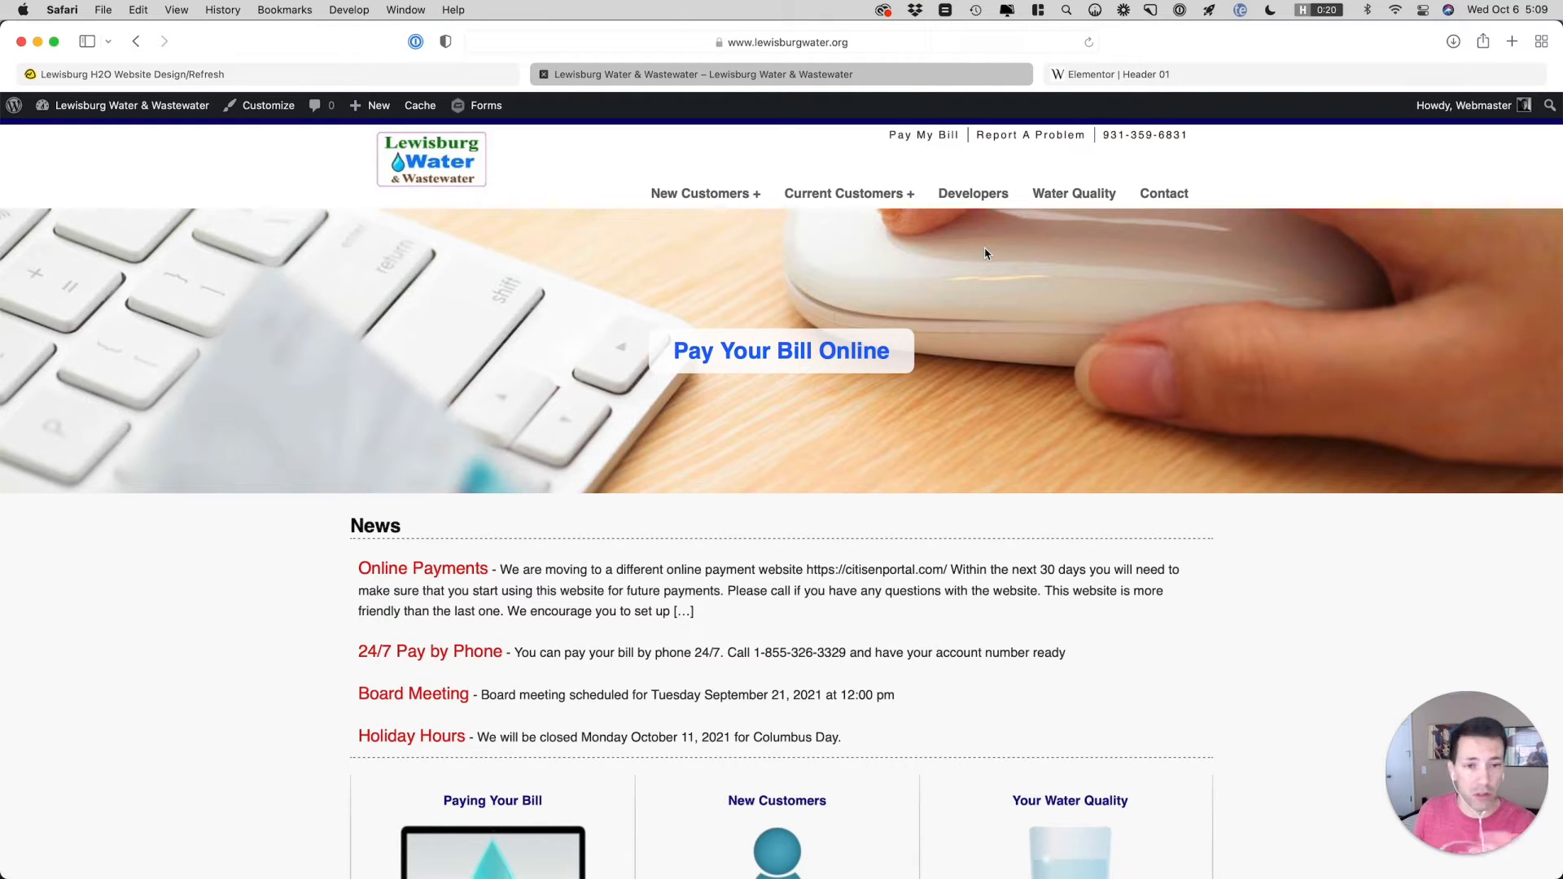
click(1087, 73)
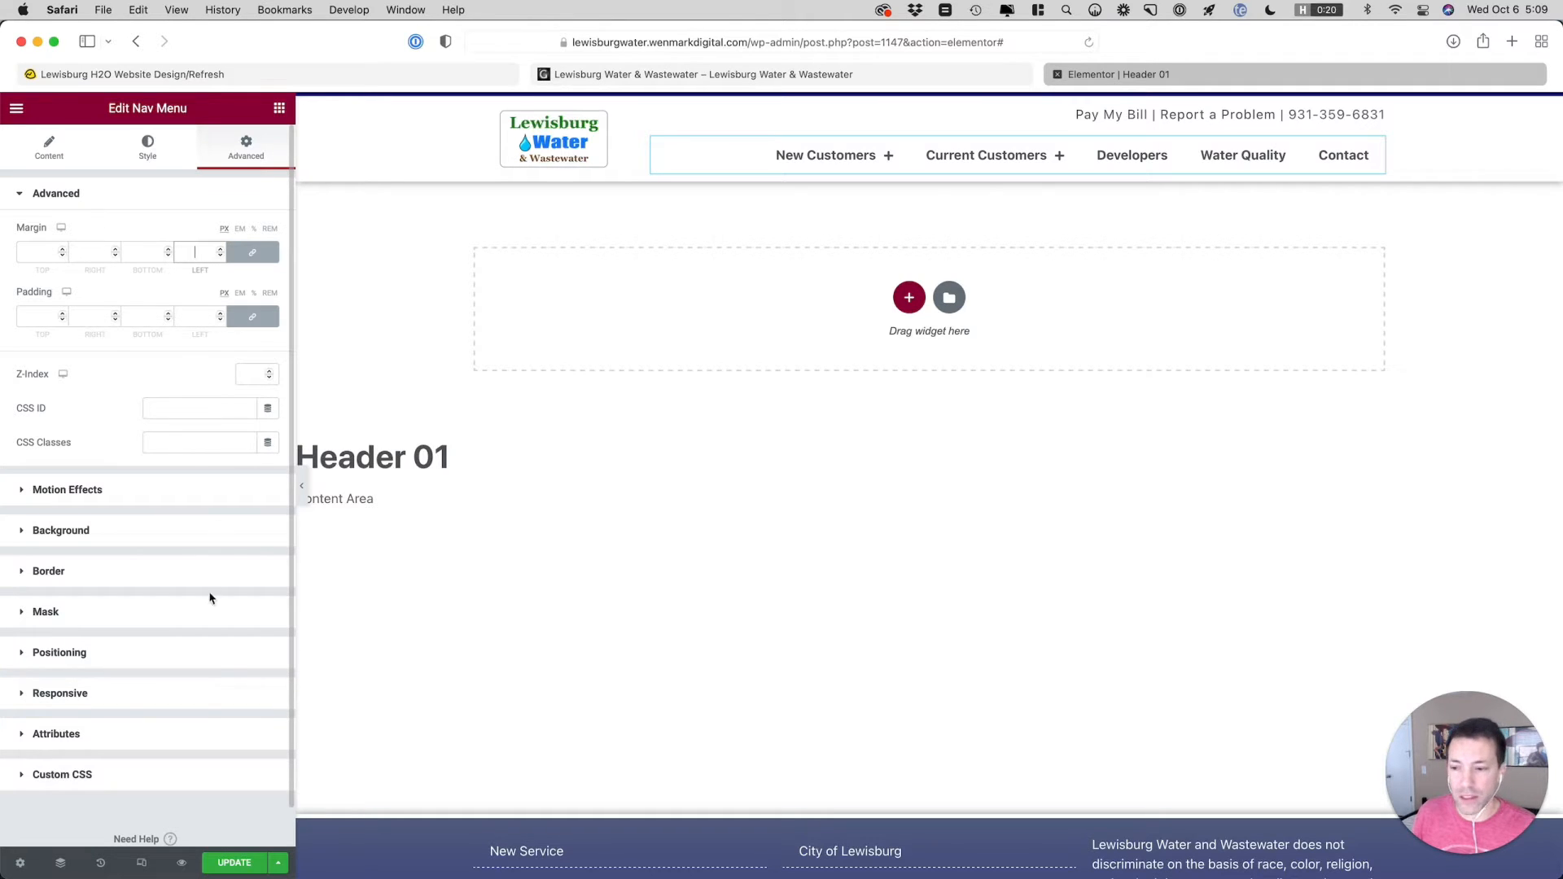
Reformat the nav menu's custom CSS so each font-size declaration sits on its own line inside its rule
click(212, 784)
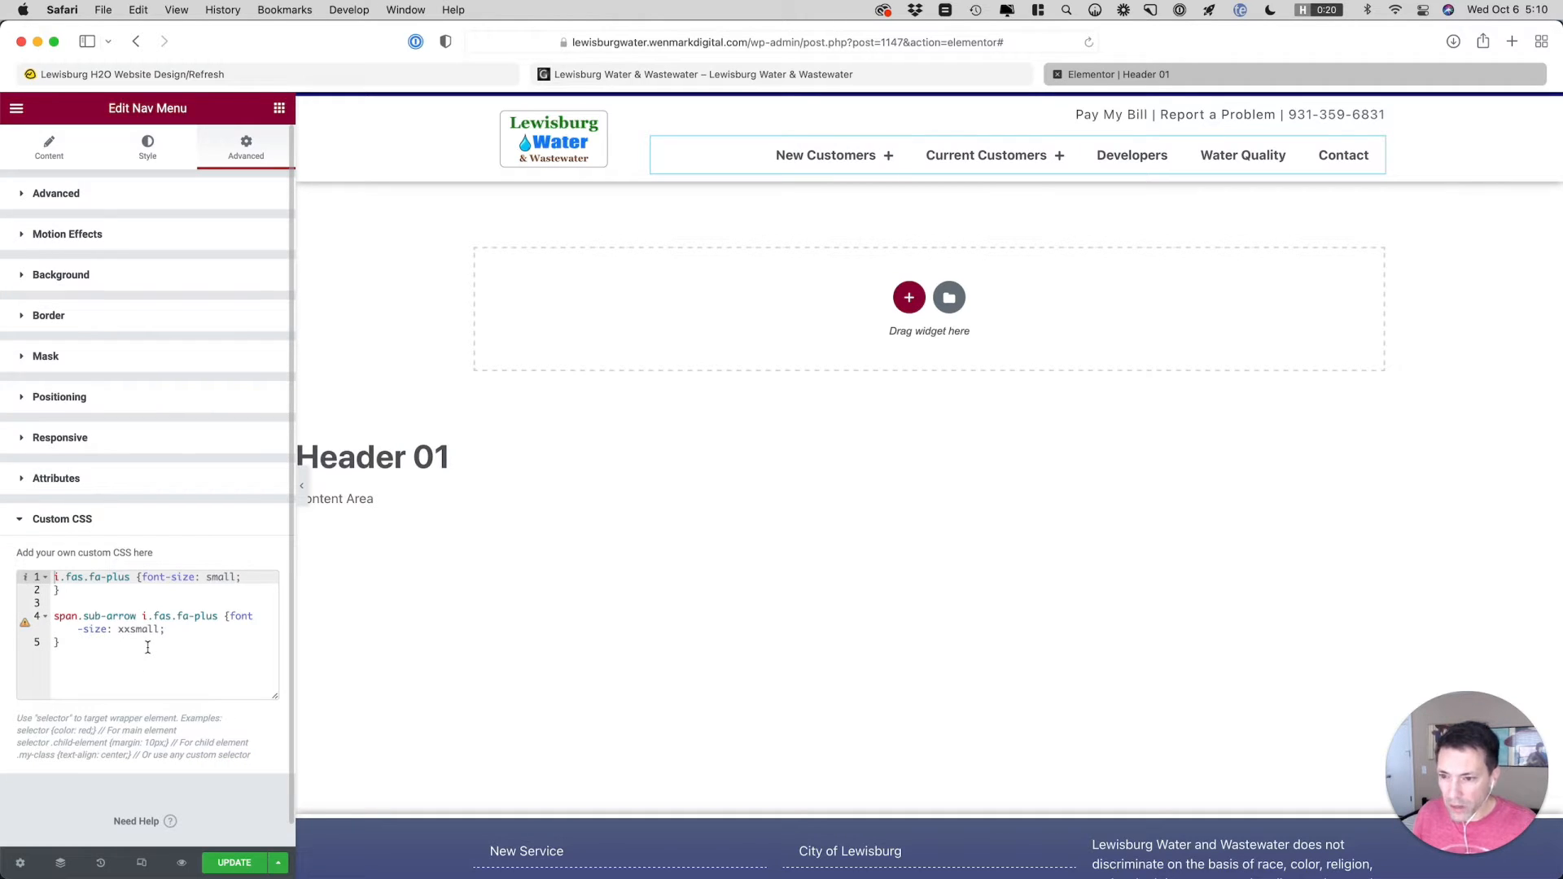
click(229, 618)
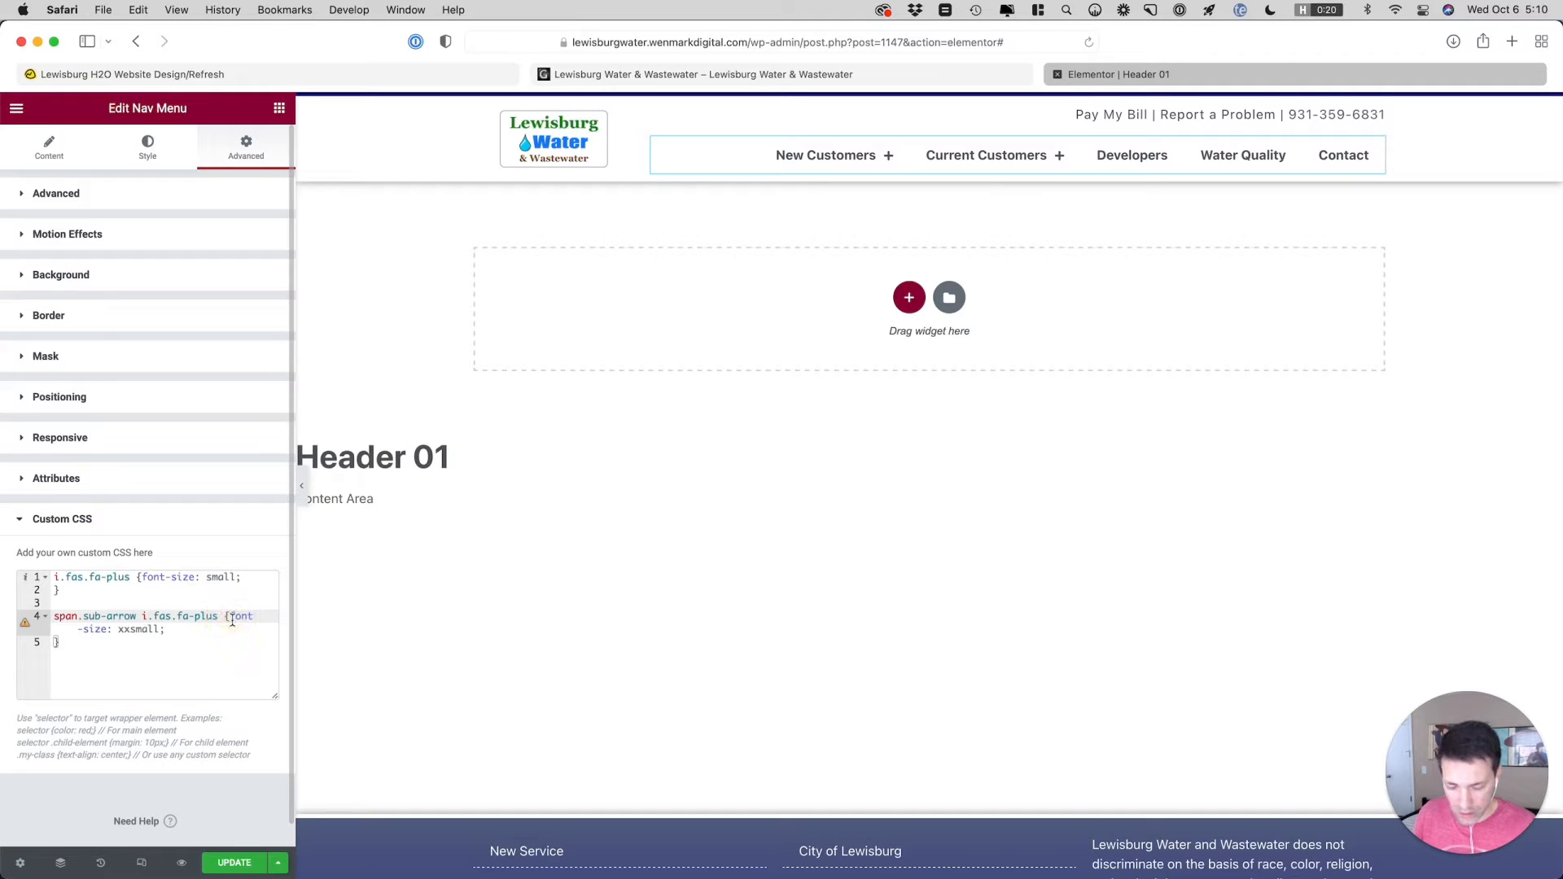
key(Return)
click(142, 580)
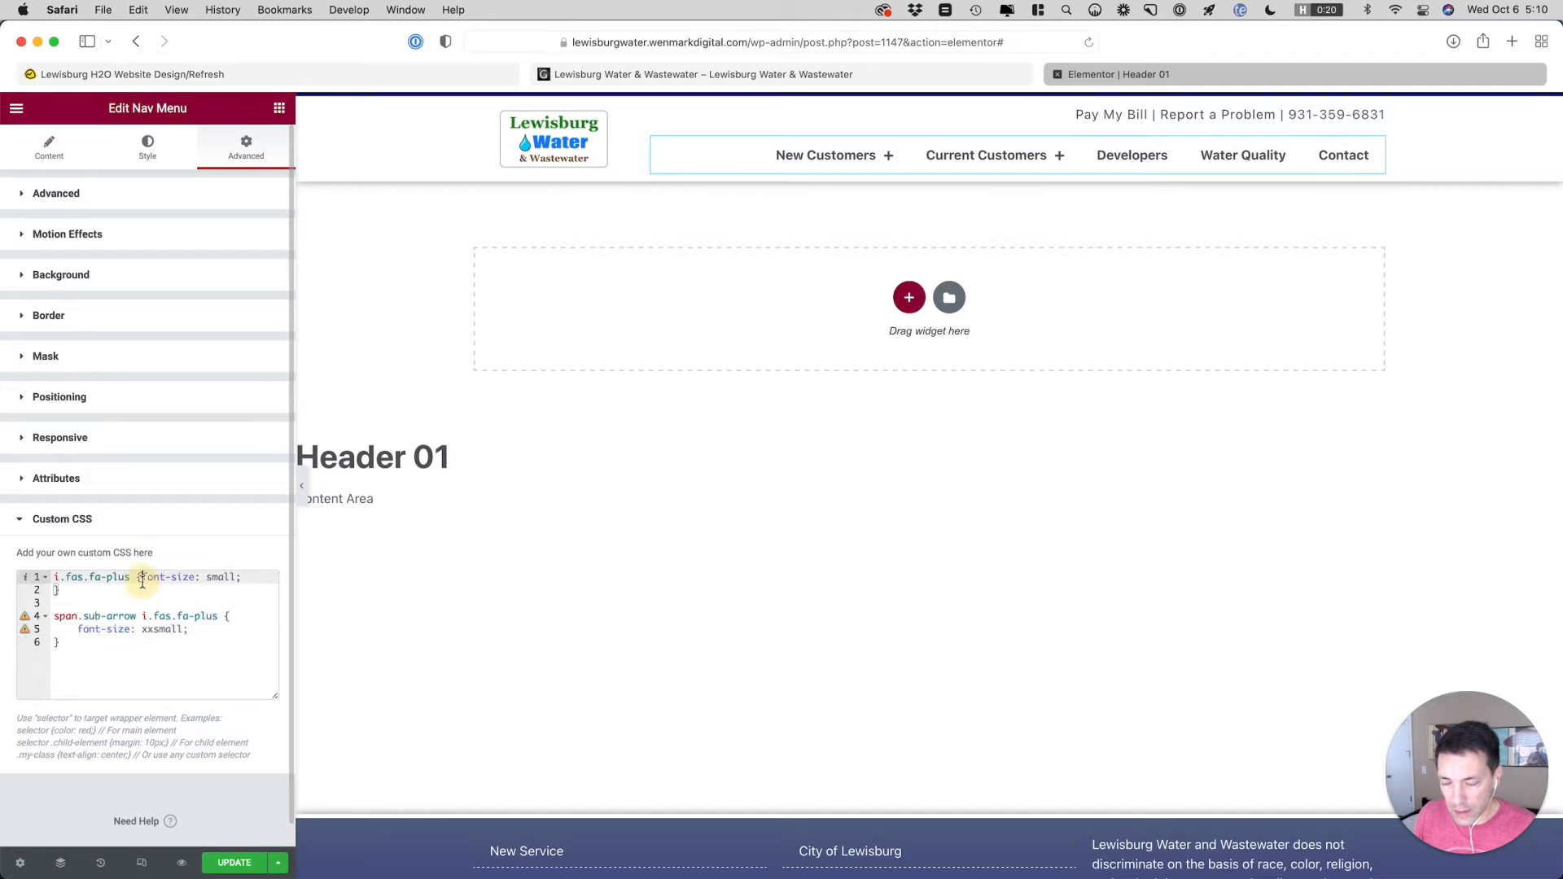
key(Return)
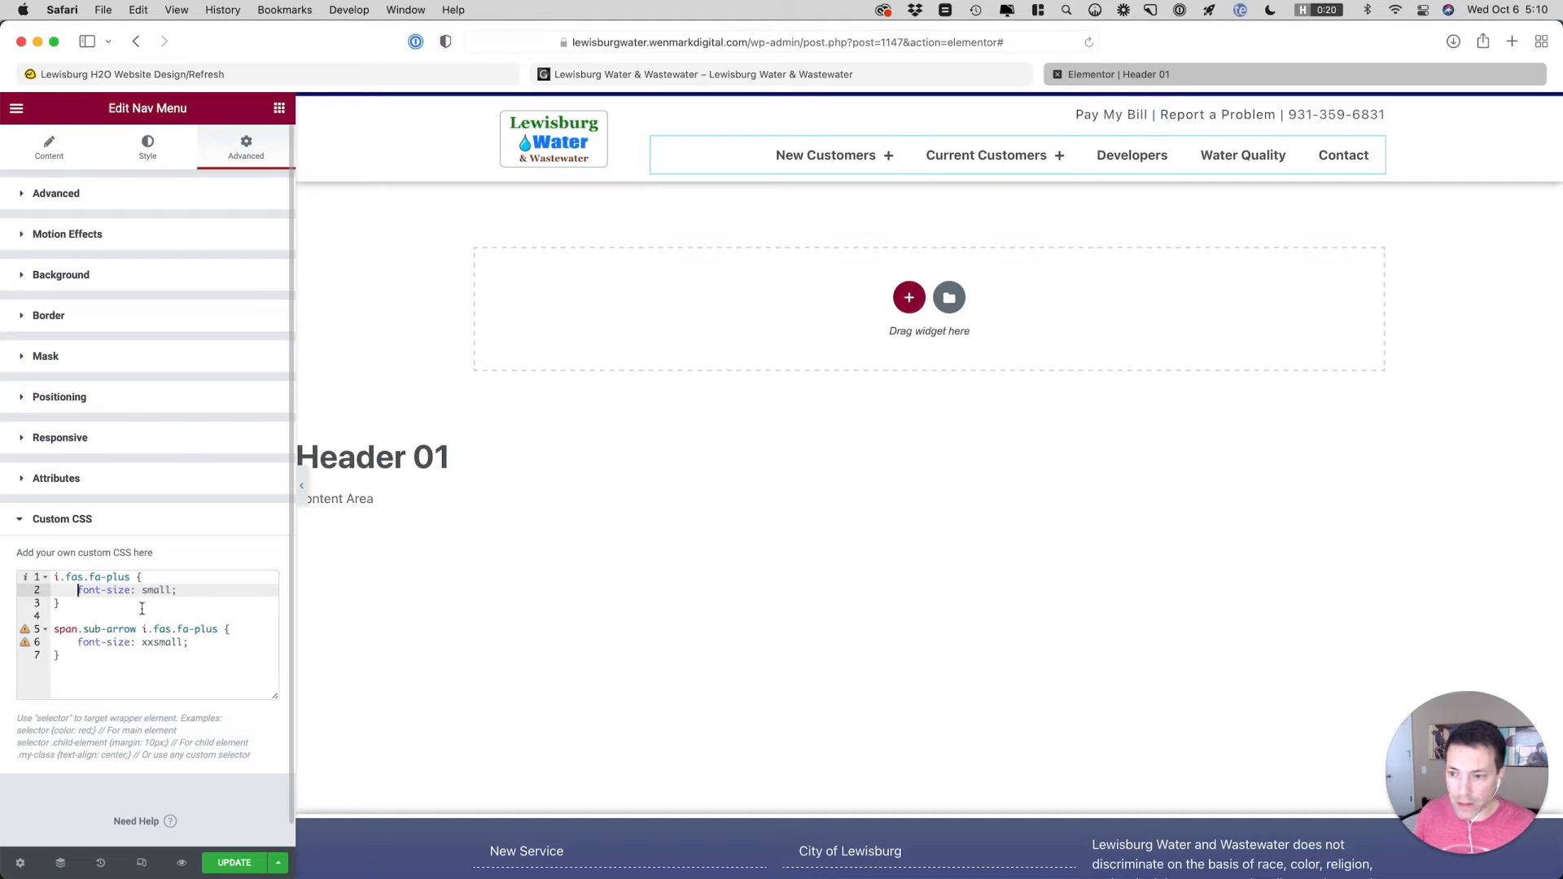
Comment out both plus-icon rules in the nav menu's custom CSS with /* above and */ below them
click(76, 655)
key(Return)
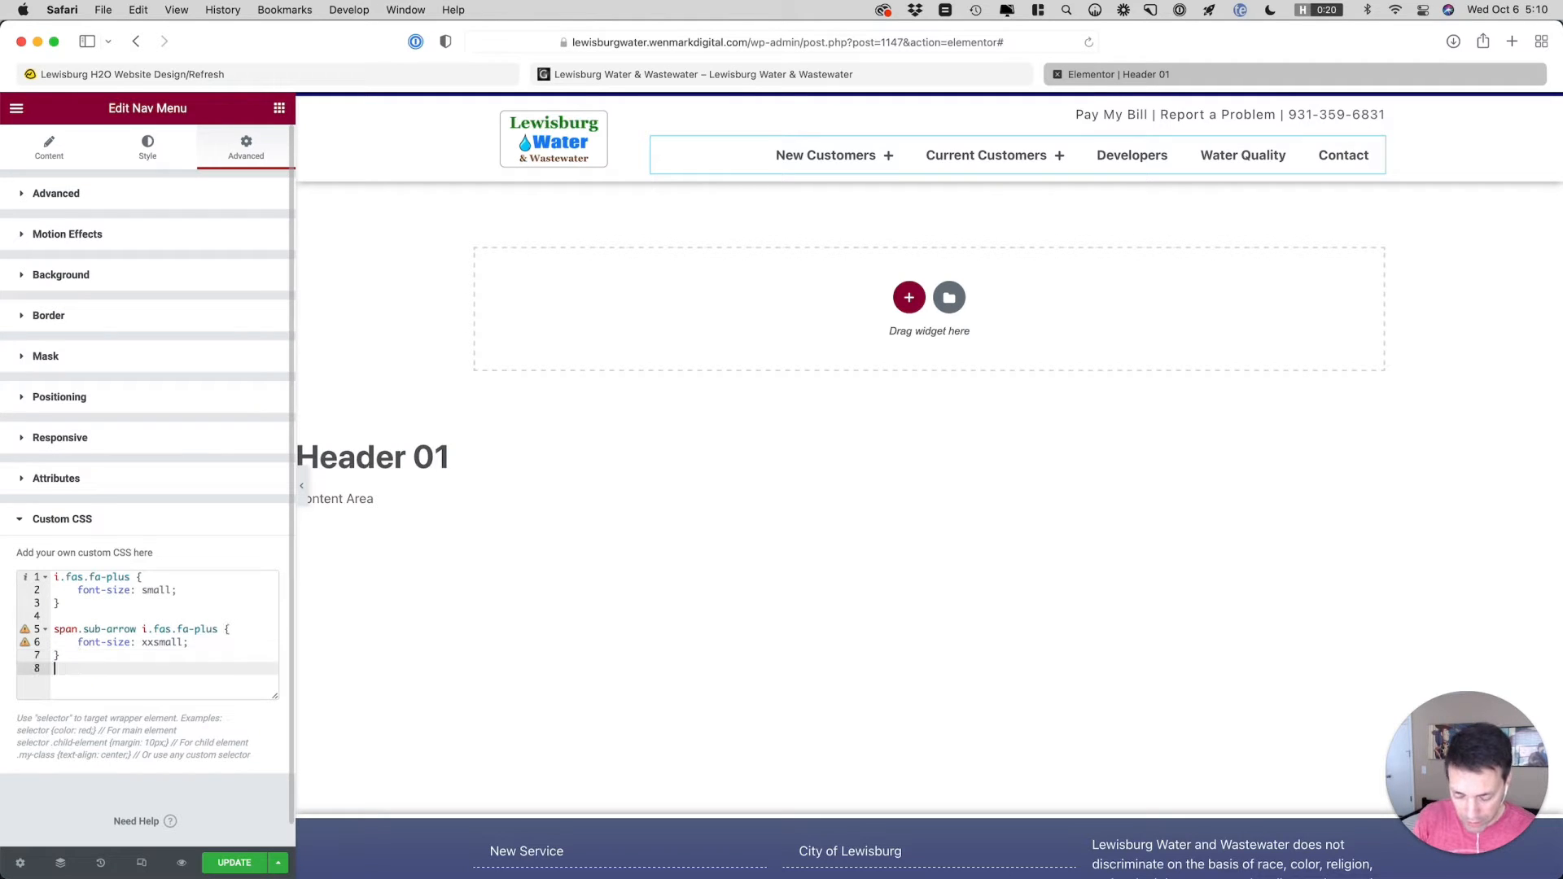
text(*/)
key(super+Up)
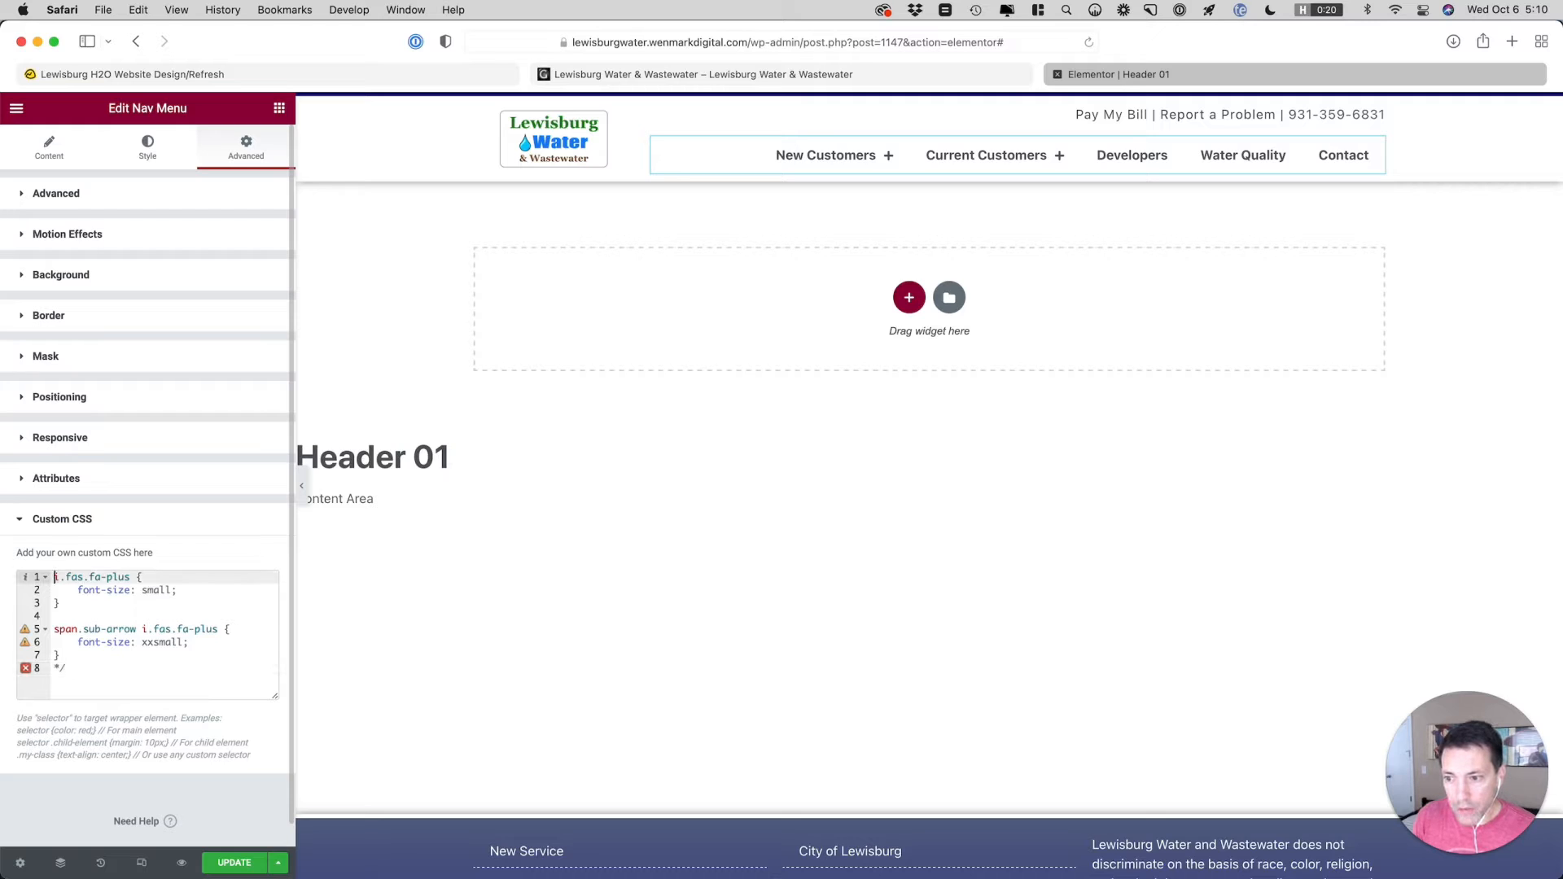
key(Return)
key(Up)
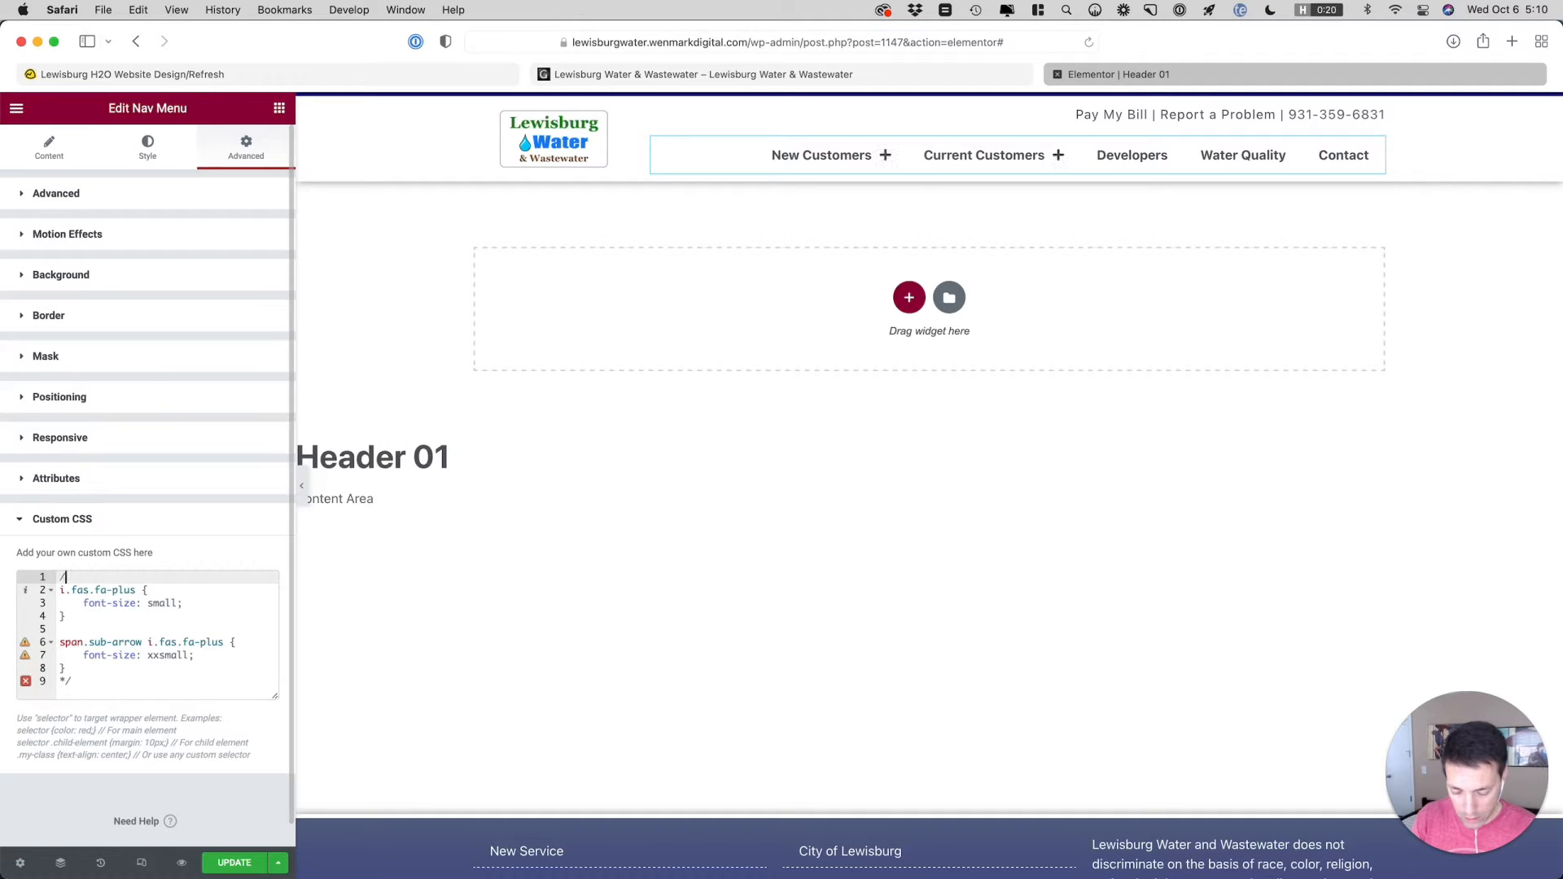
text(/*)
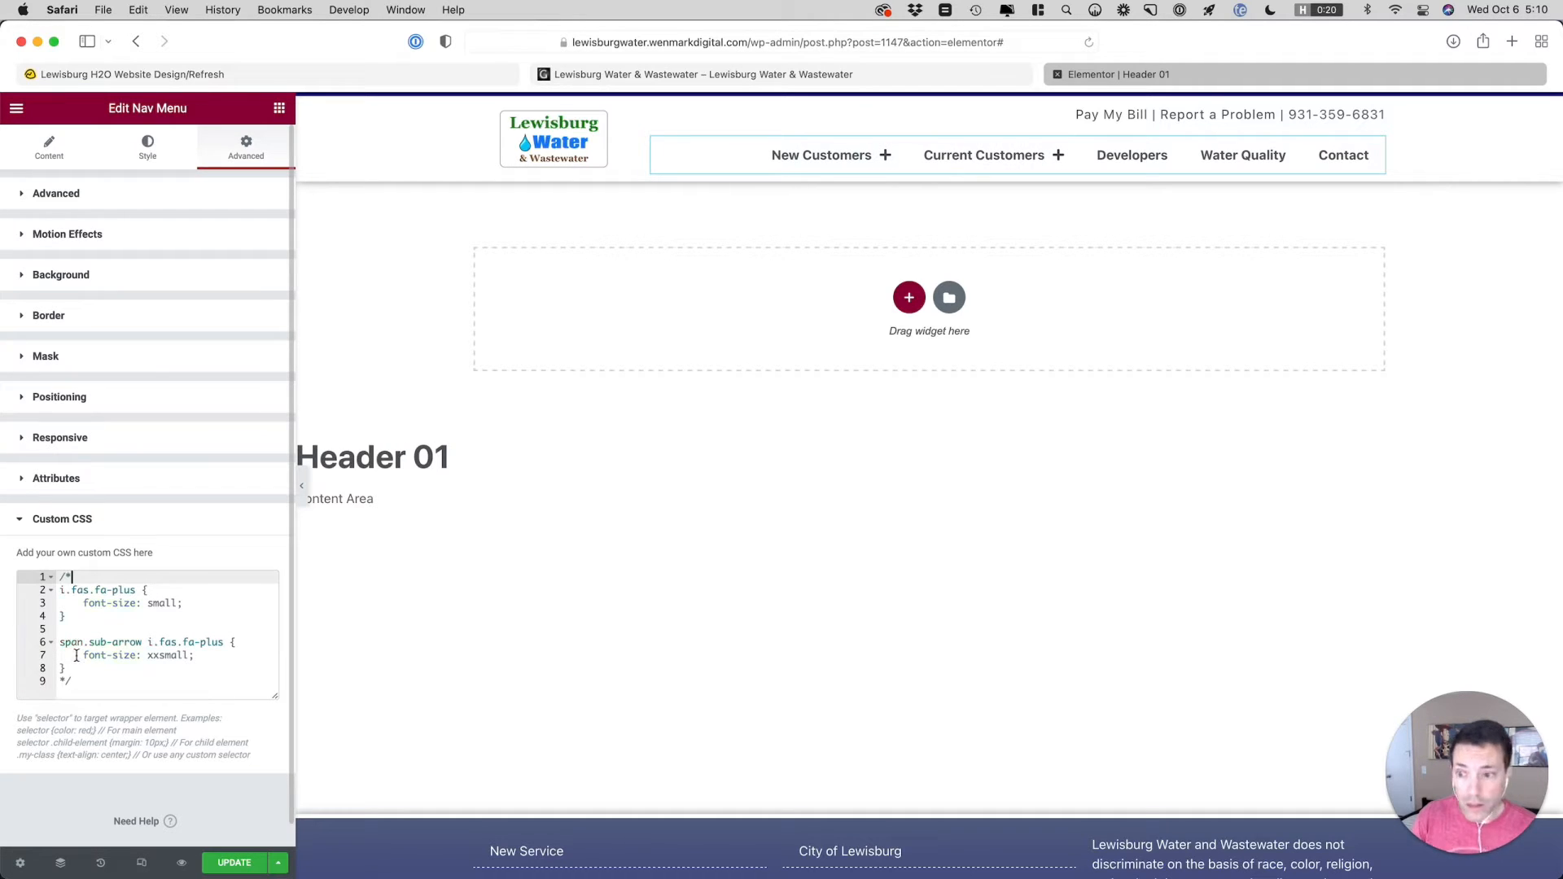
Insert /* before the closing comment marker on the final CSS line so it reads /**/
key(Down)
key(Down)
key(Down)
key(Down)
key(Down)
key(Down)
key(Down)
key(Down)
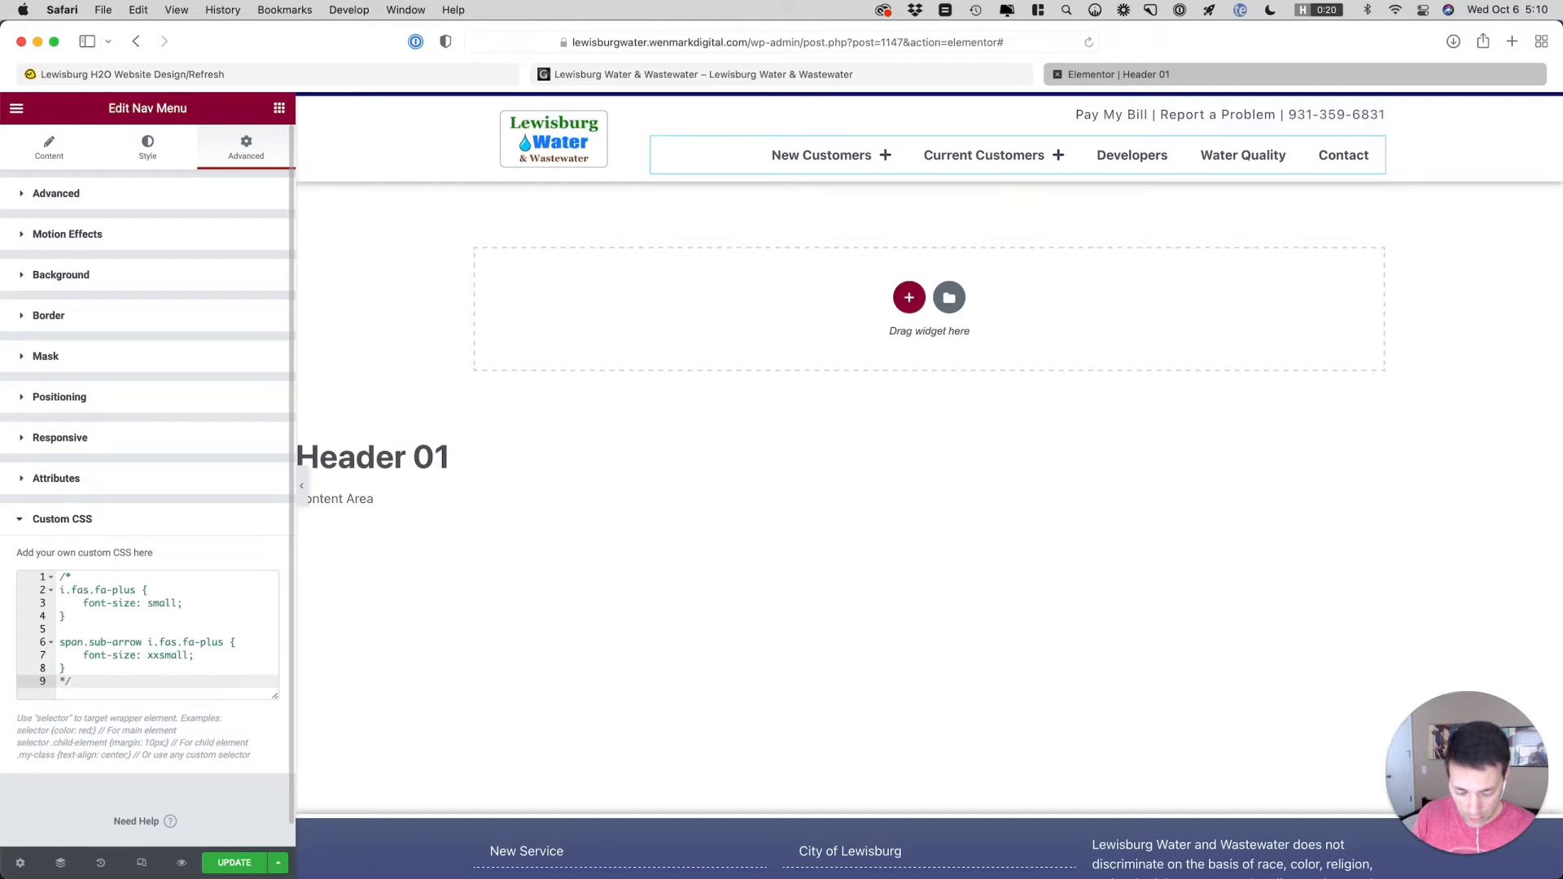
key(super+Left)
text(/*)
Delete the opening /* from the first CSS line to reactivate both plus-icon rules
key(Up)
key(Up)
key(Up)
key(Up)
key(Up)
key(Up)
key(Up)
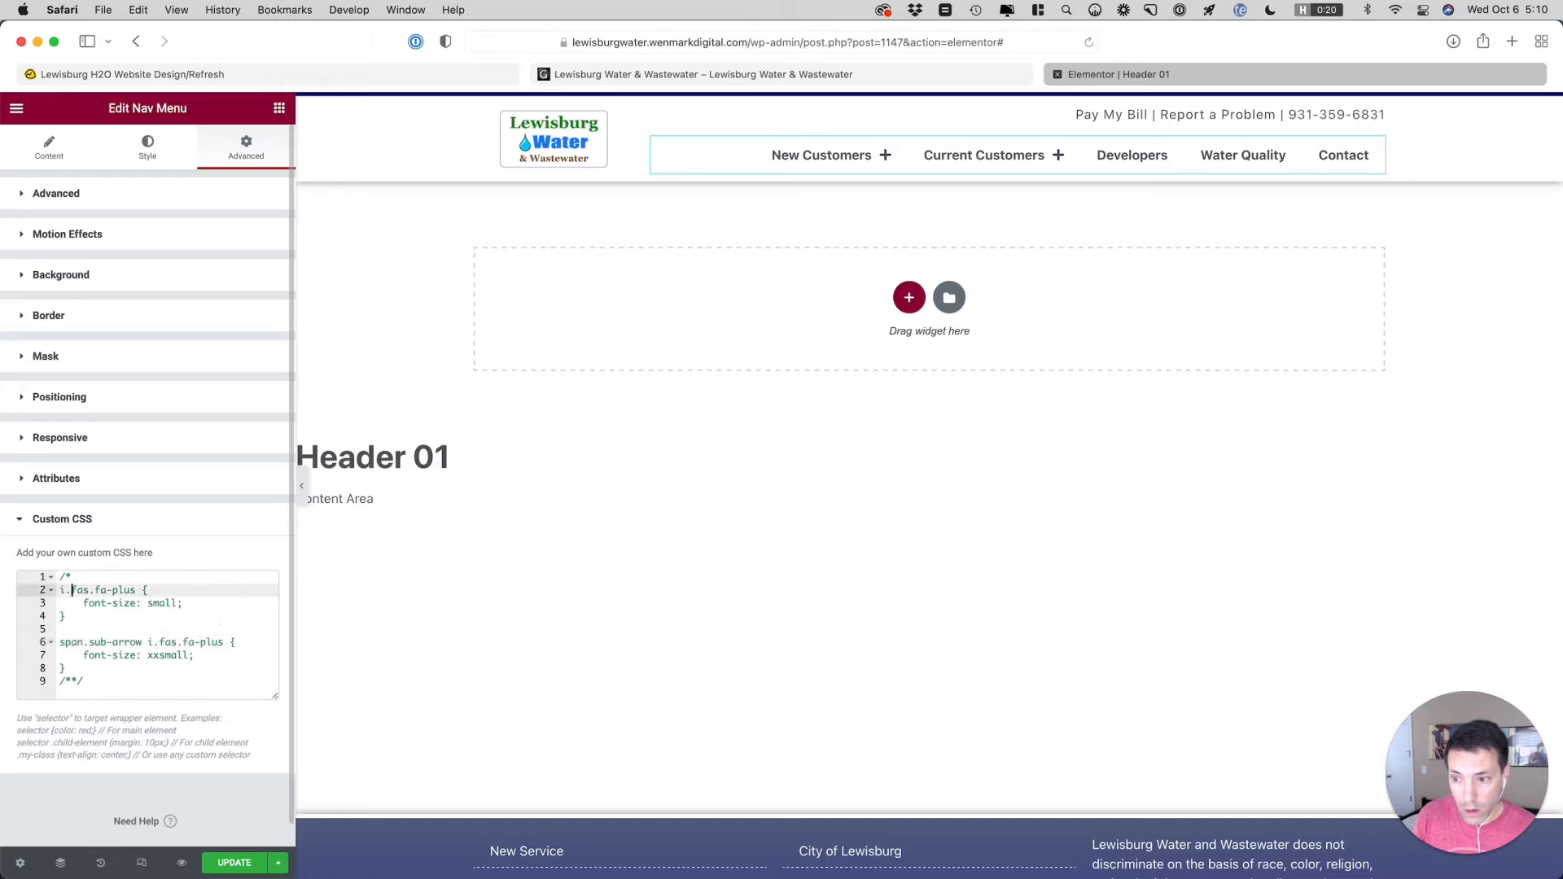
key(Up)
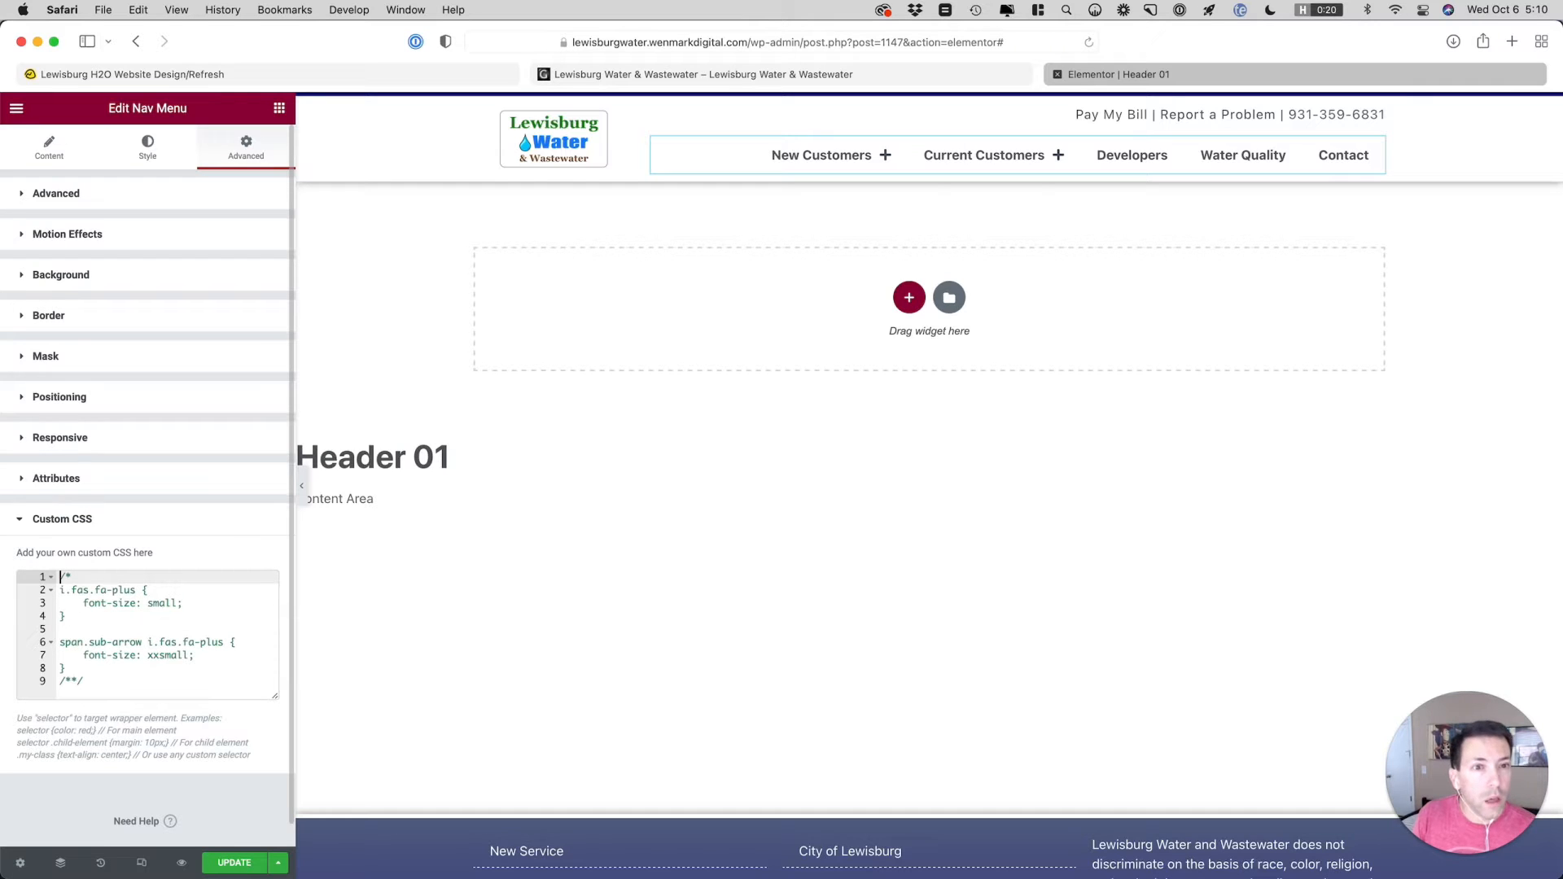
text(/)
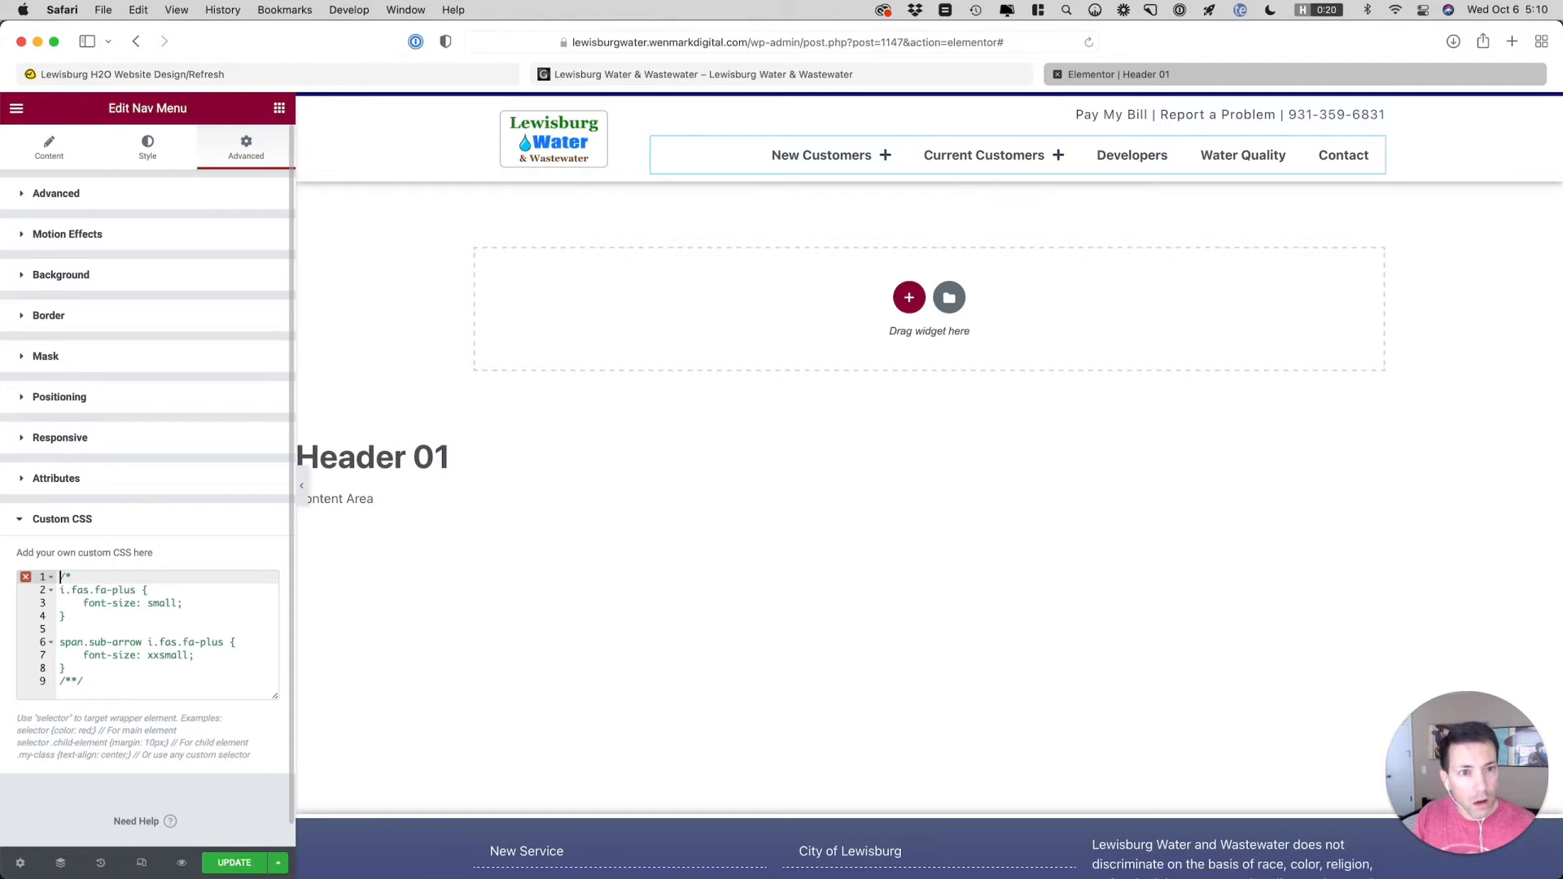
key(shift+End)
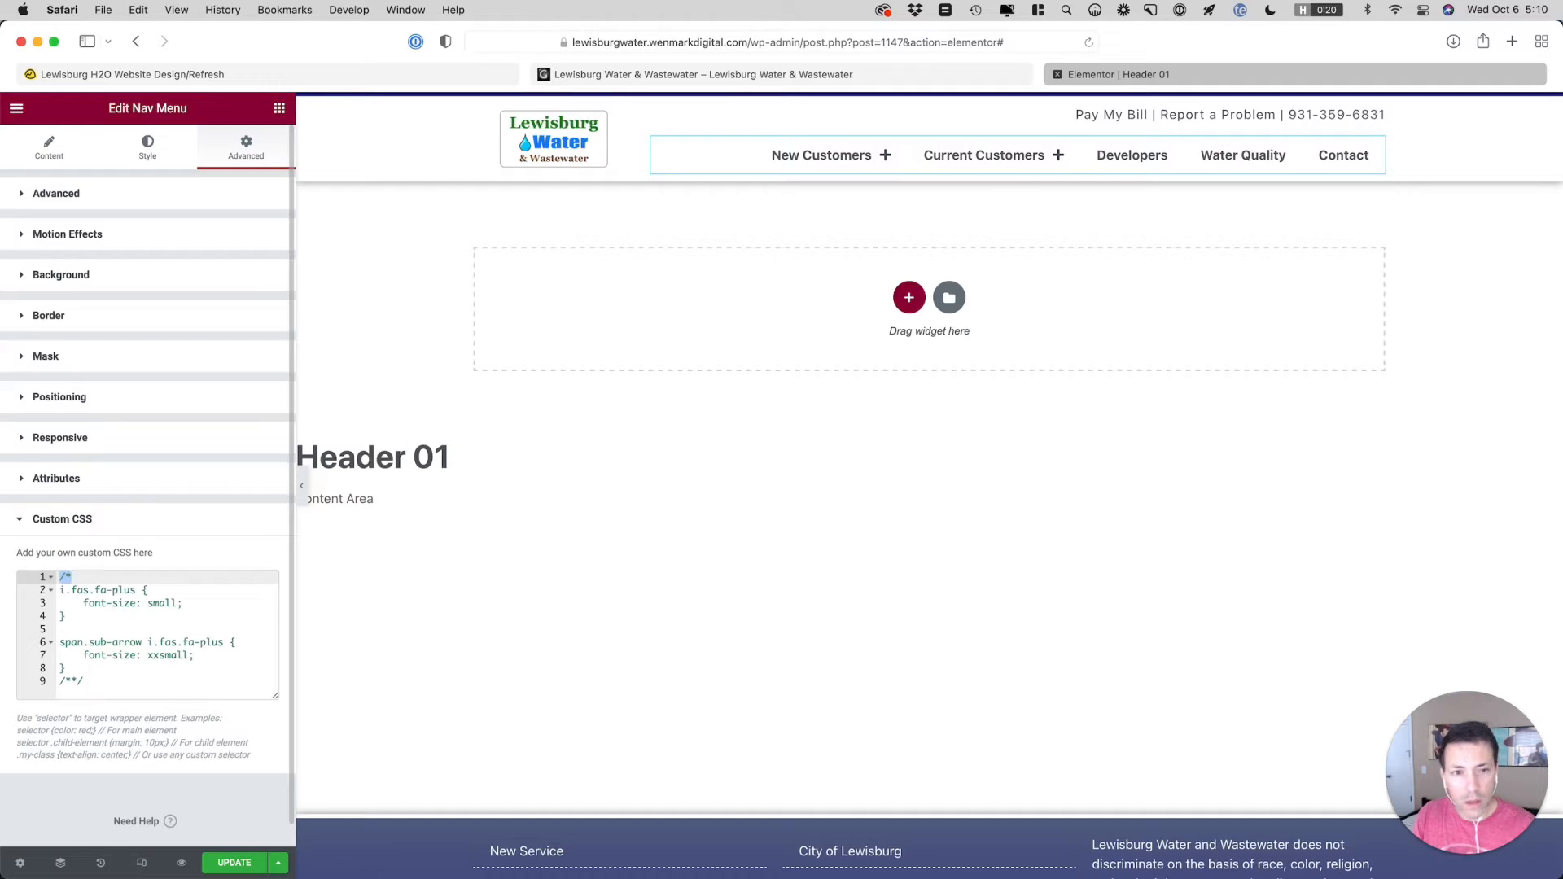
key(BackSpace)
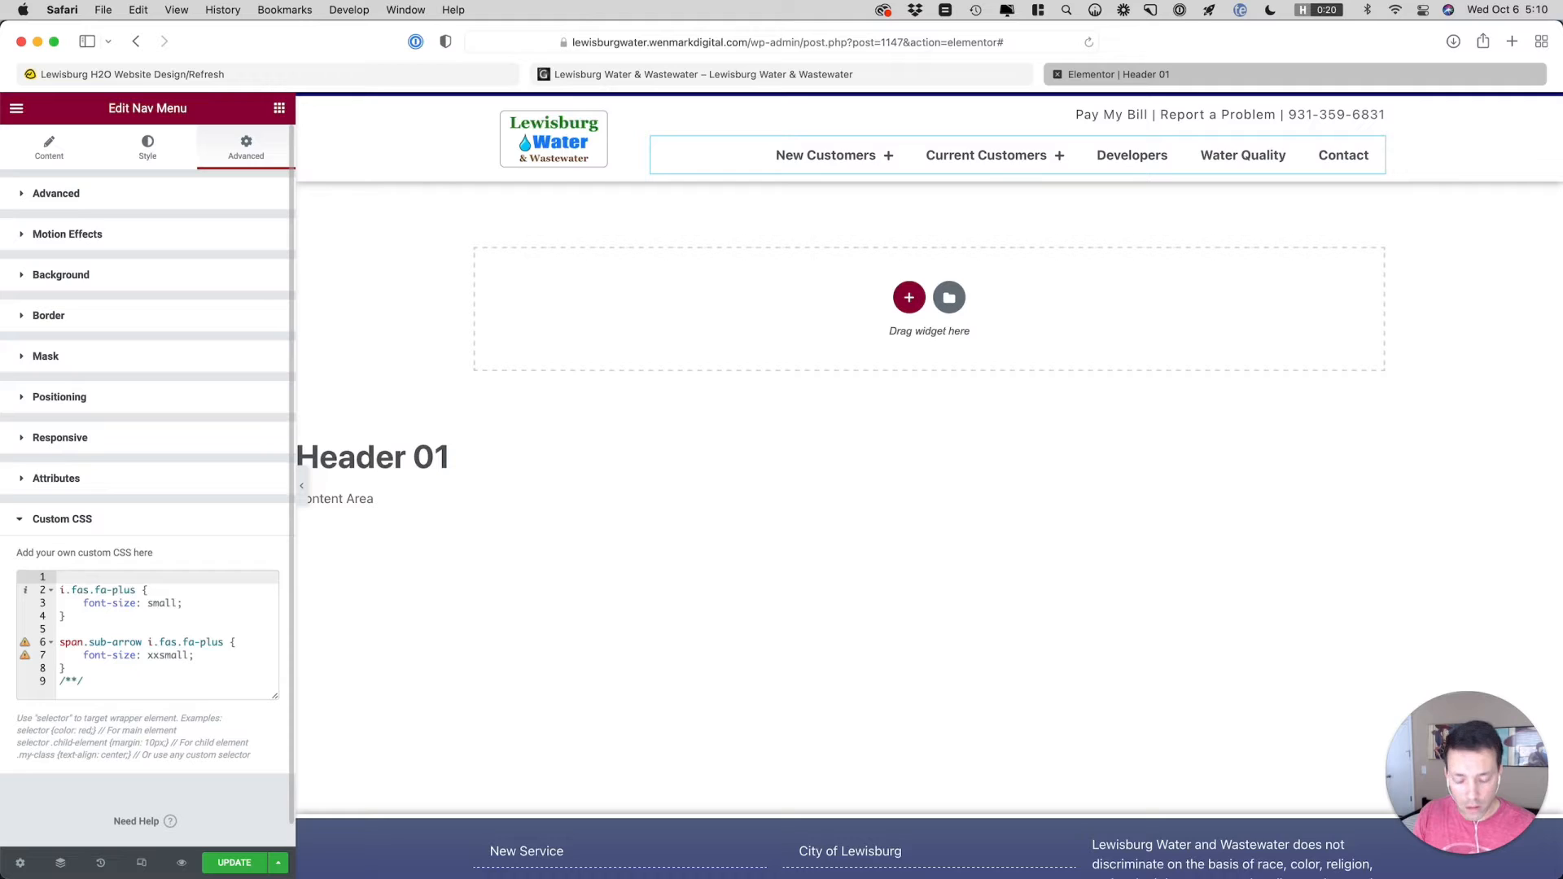
Put the opening /* back on the first CSS line to disable both plus-icon rules again
text(/*)
key(Down)
key(Down)
key(Down)
key(Down)
key(Down)
key(Down)
key(Down)
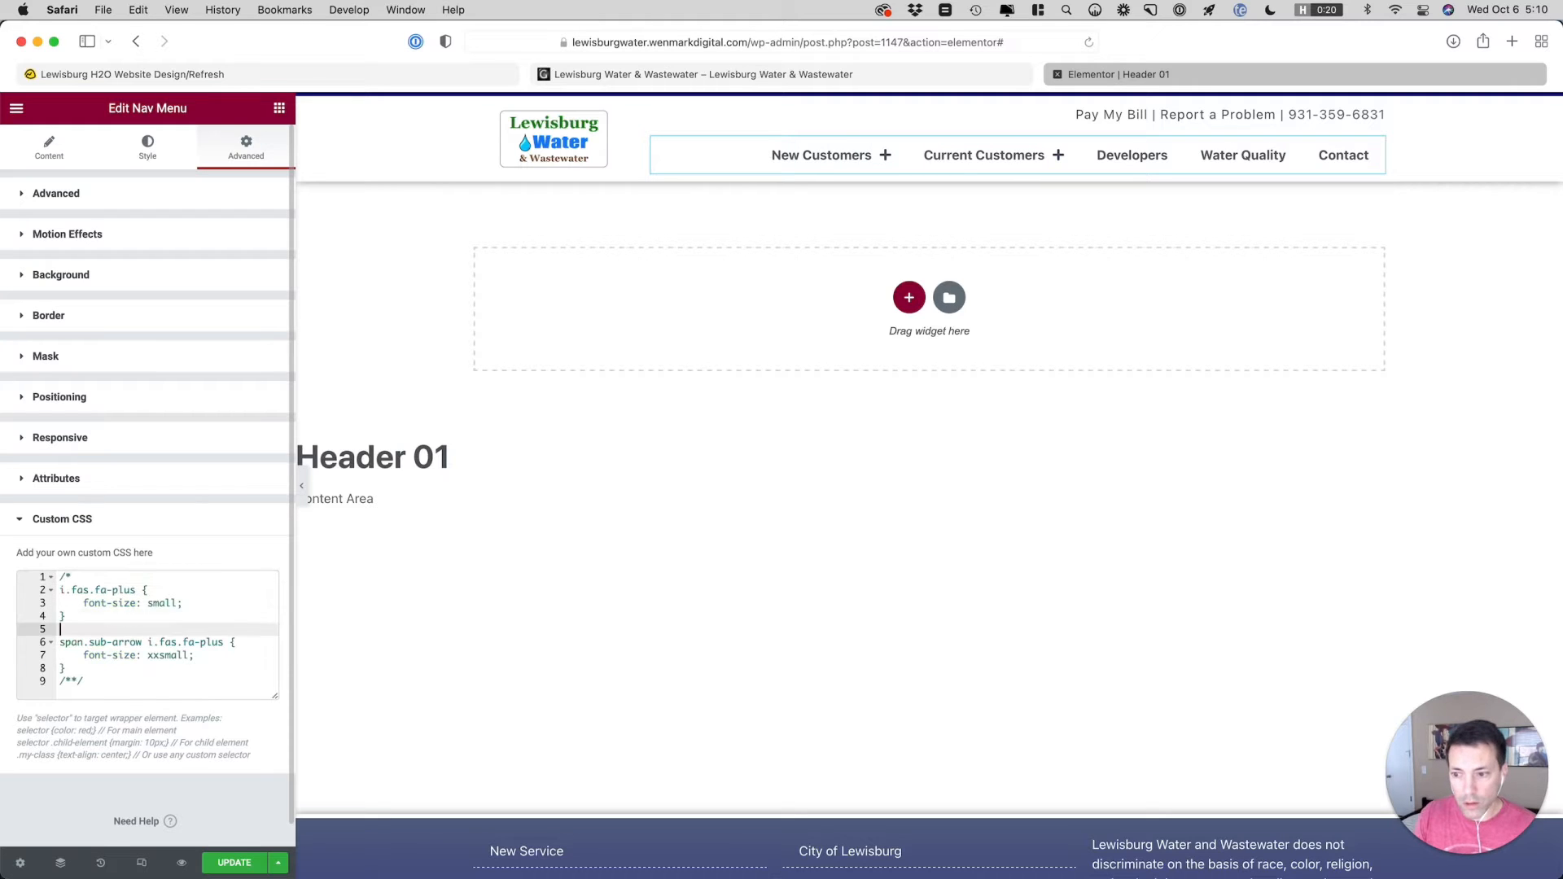
Remove the extra /* from the final custom CSS line so it reads */
key(Down)
key(BackSpace)
key(Delete)
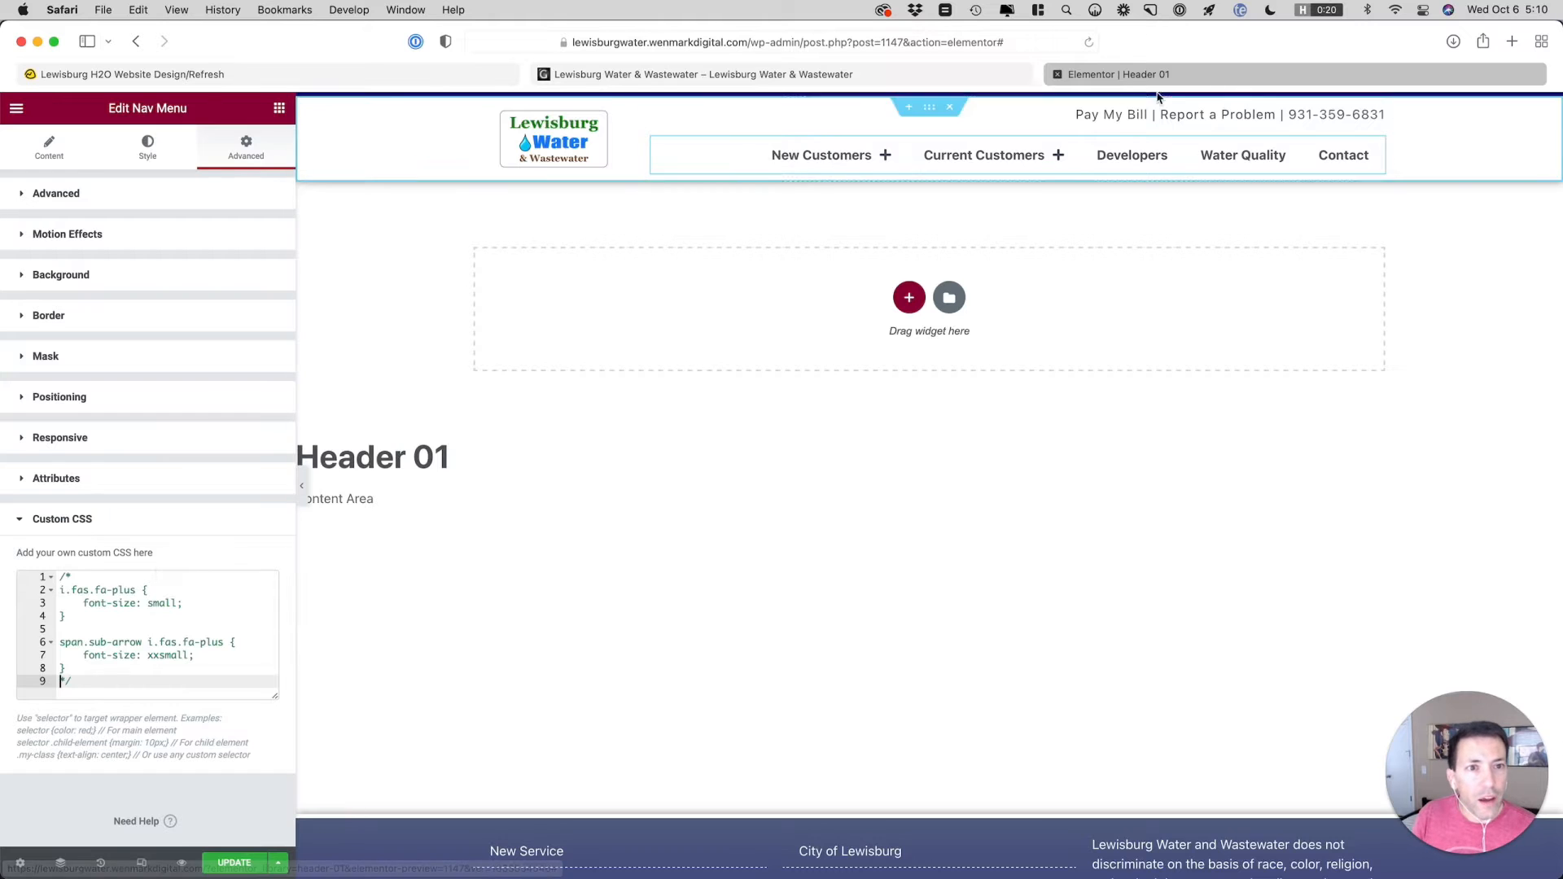
Compare the header with the live site, and set the nav menu's mobile dropdown breakpoint to Mobile (< 767px)
click(852, 77)
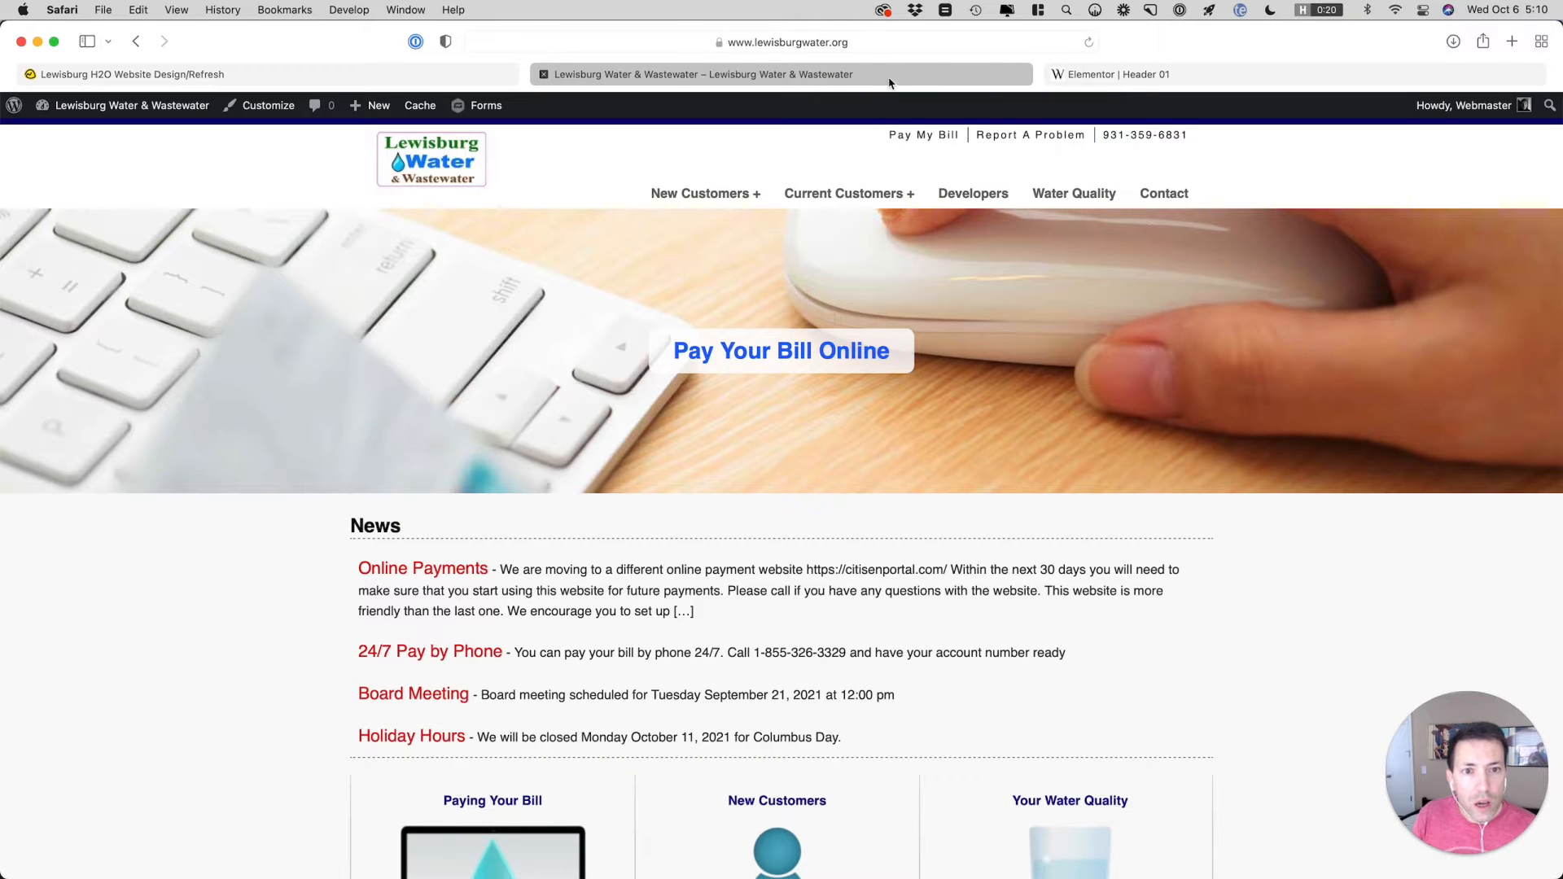
click(1208, 75)
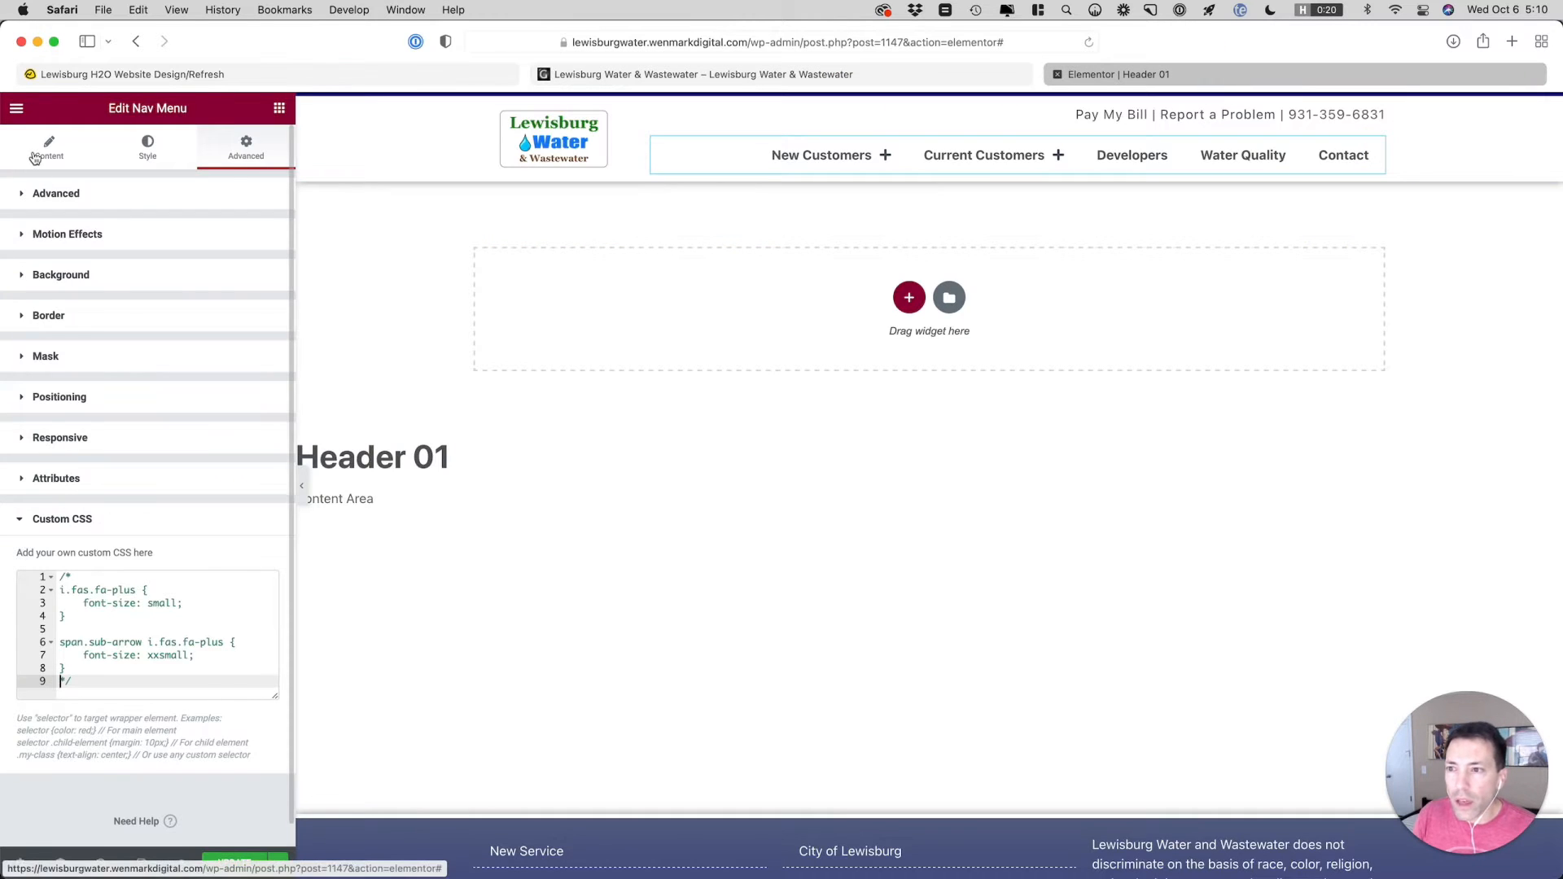
click(150, 151)
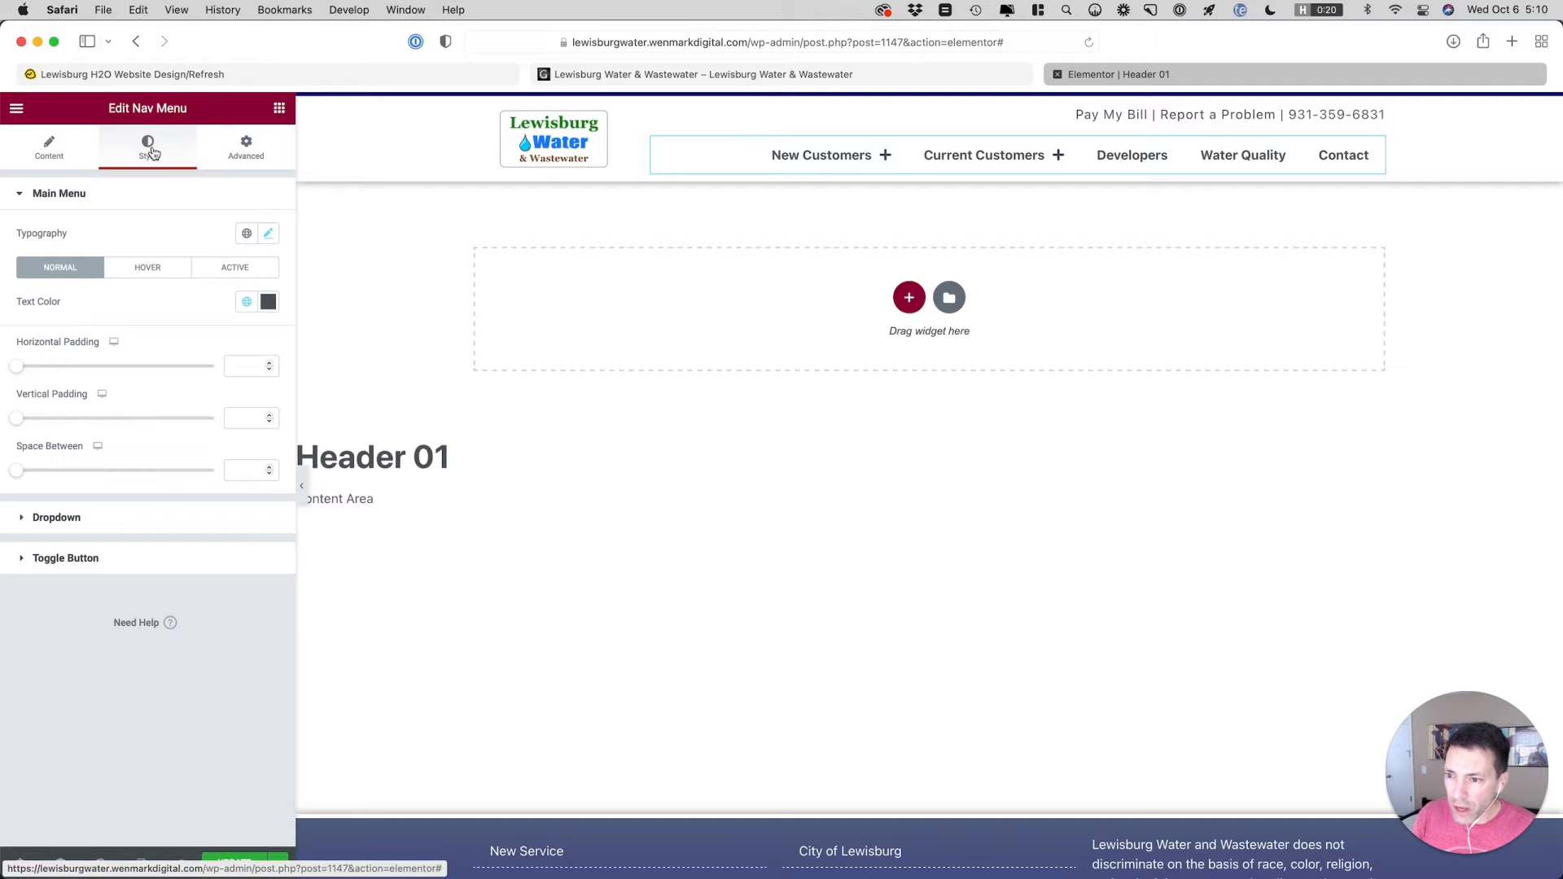
click(56, 157)
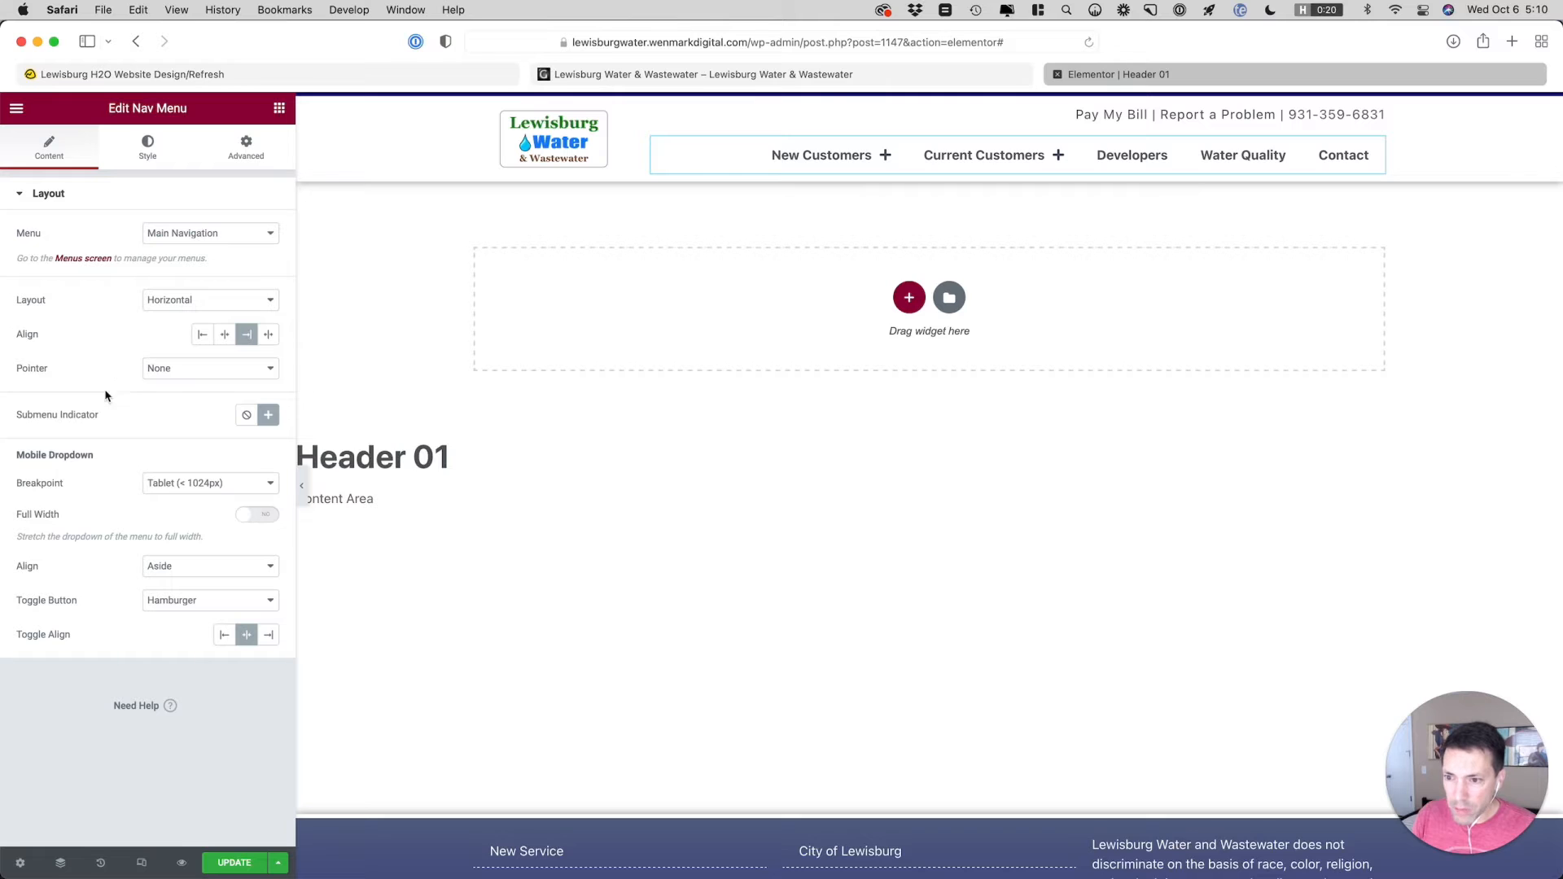
click(181, 485)
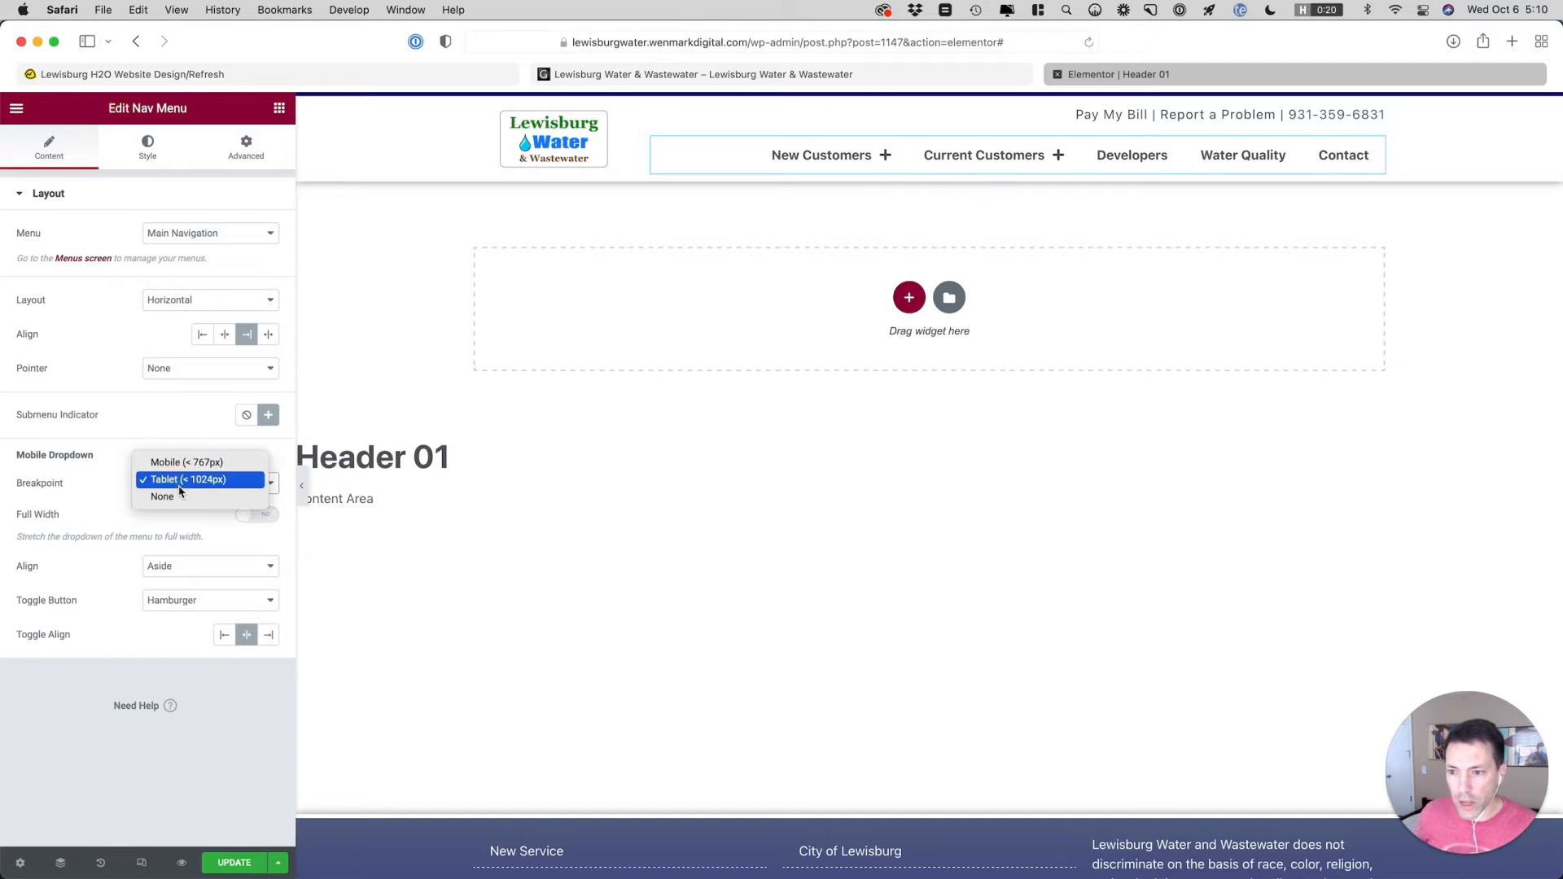
click(174, 458)
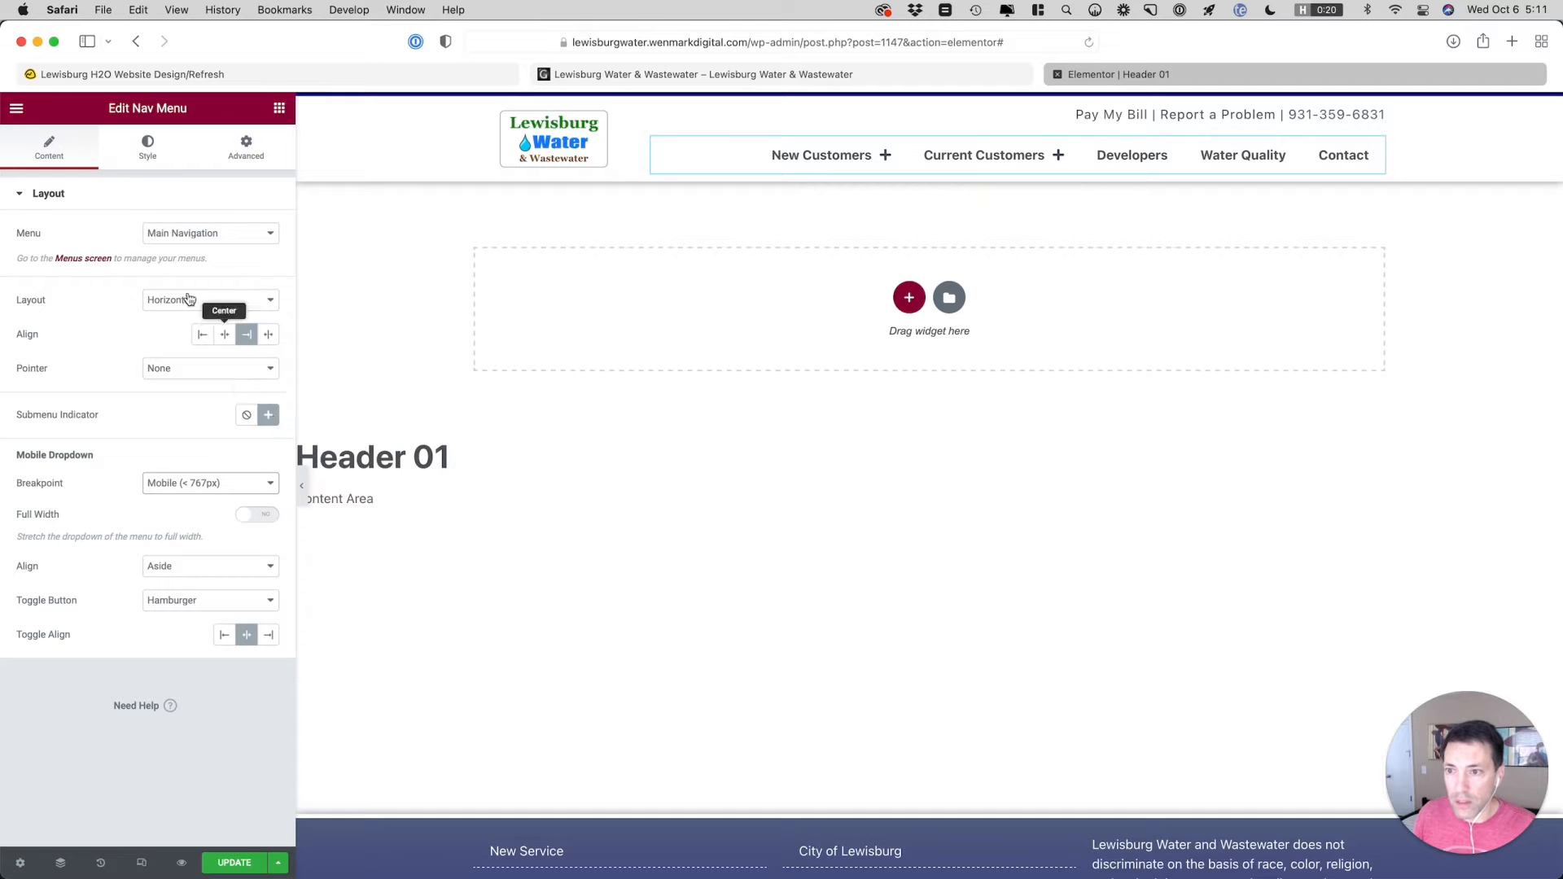
Examine the nav menu's Dropdown style settings for text alignment options, and check the live site's header for comparison
click(147, 149)
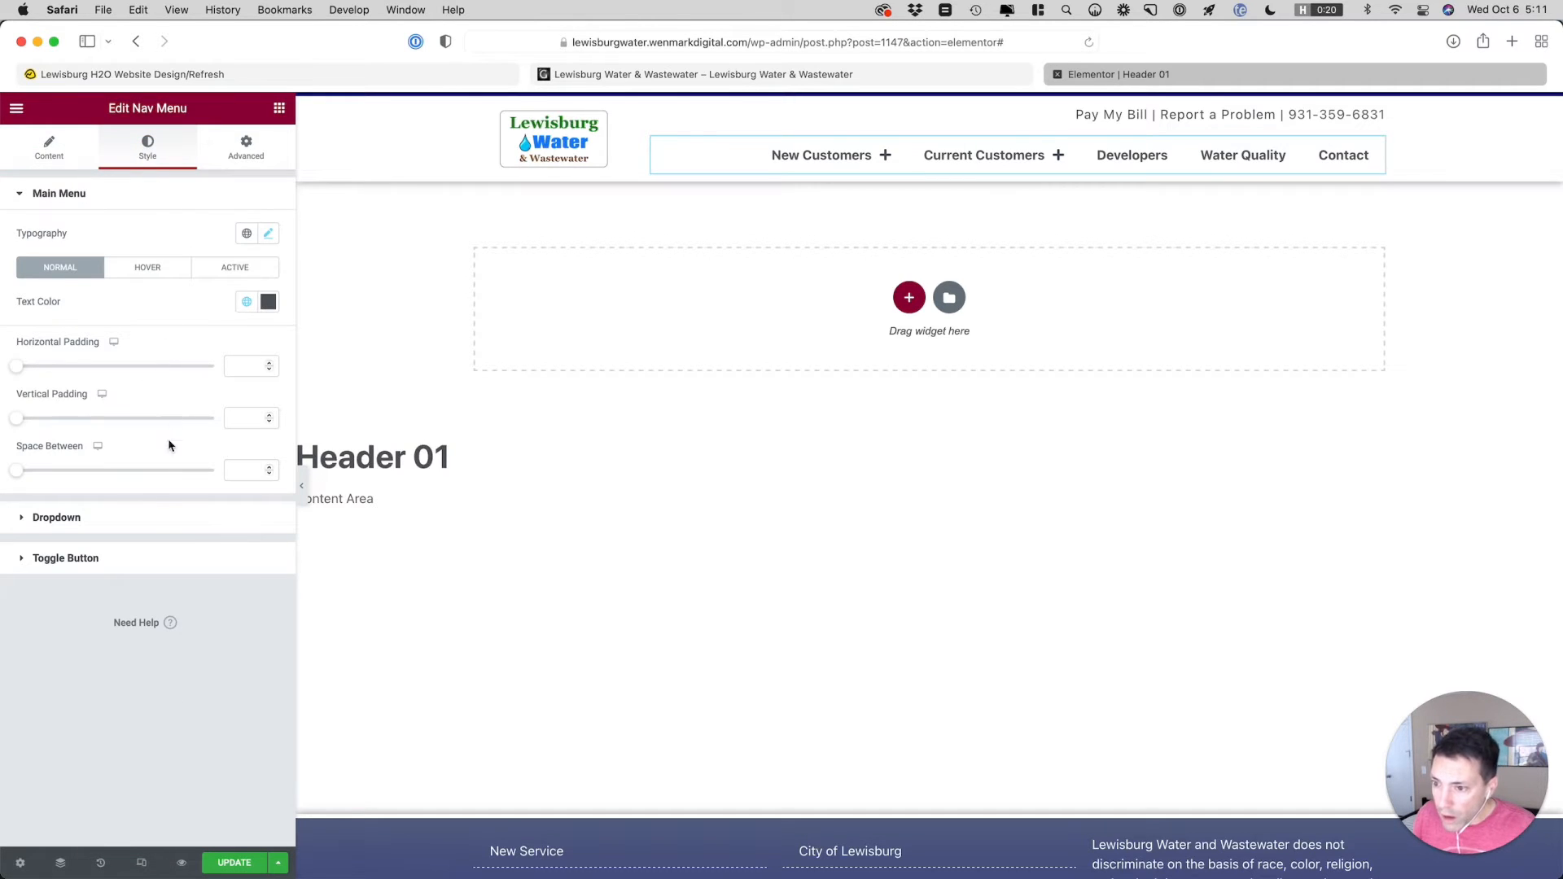
click(152, 518)
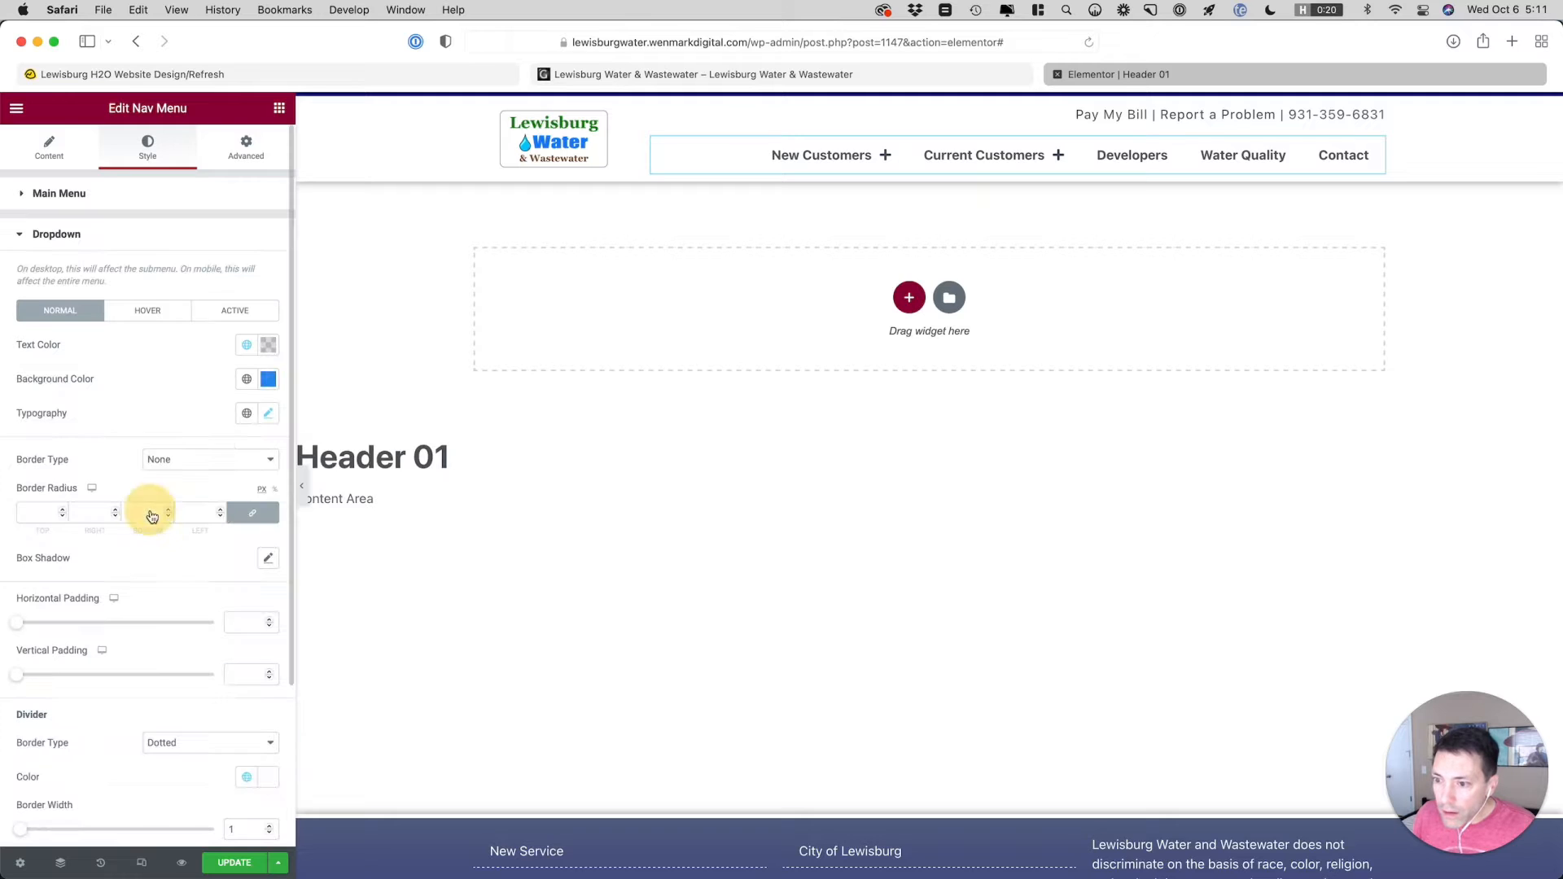
scroll(107, 429, down, 5)
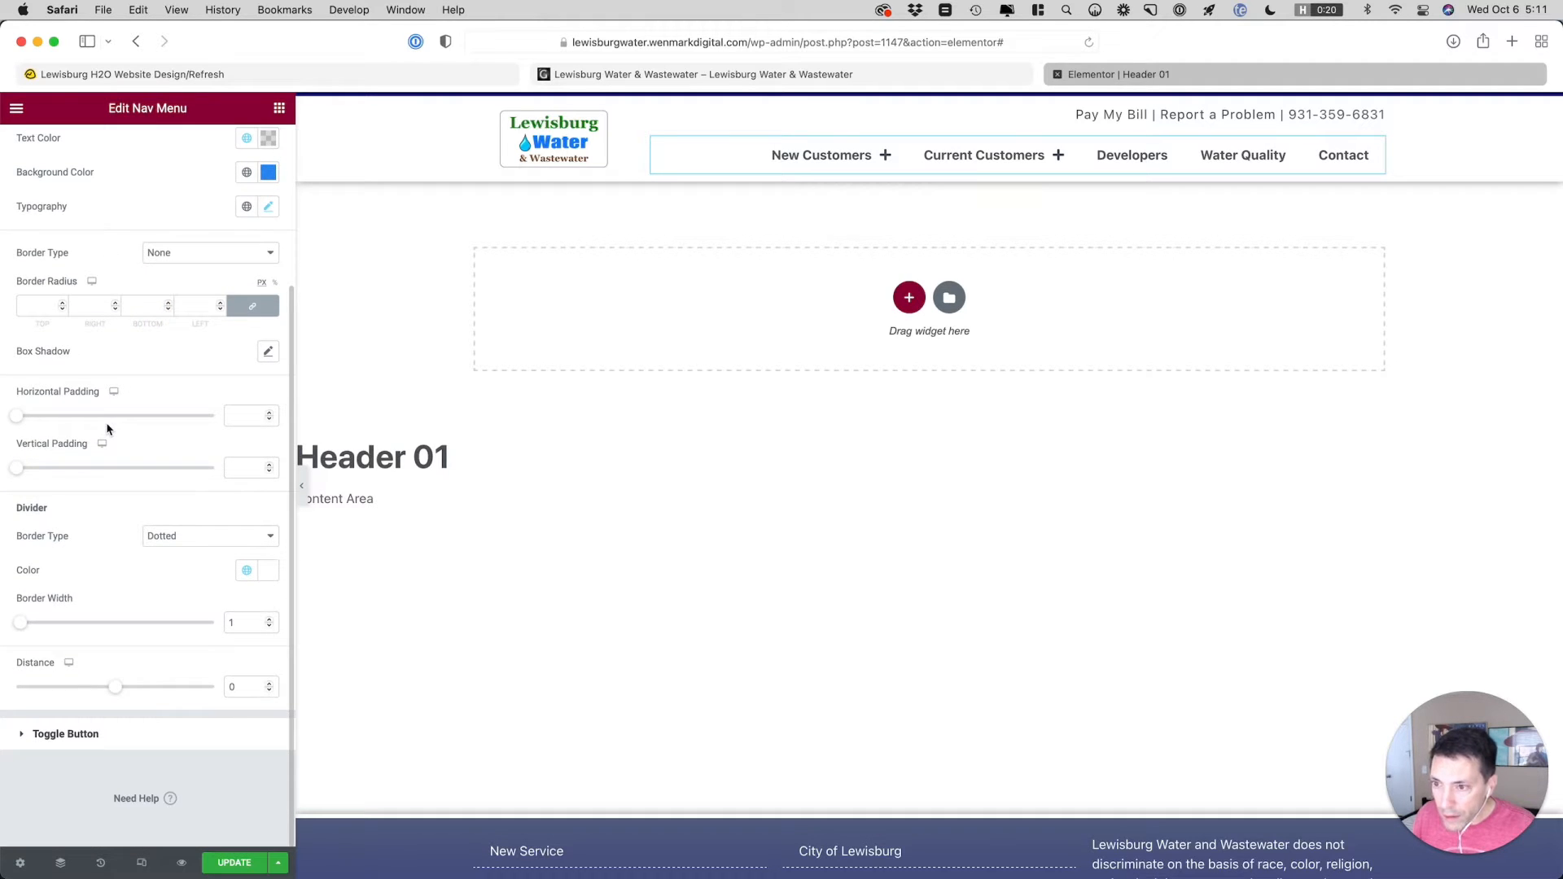
scroll(107, 429, up, 5)
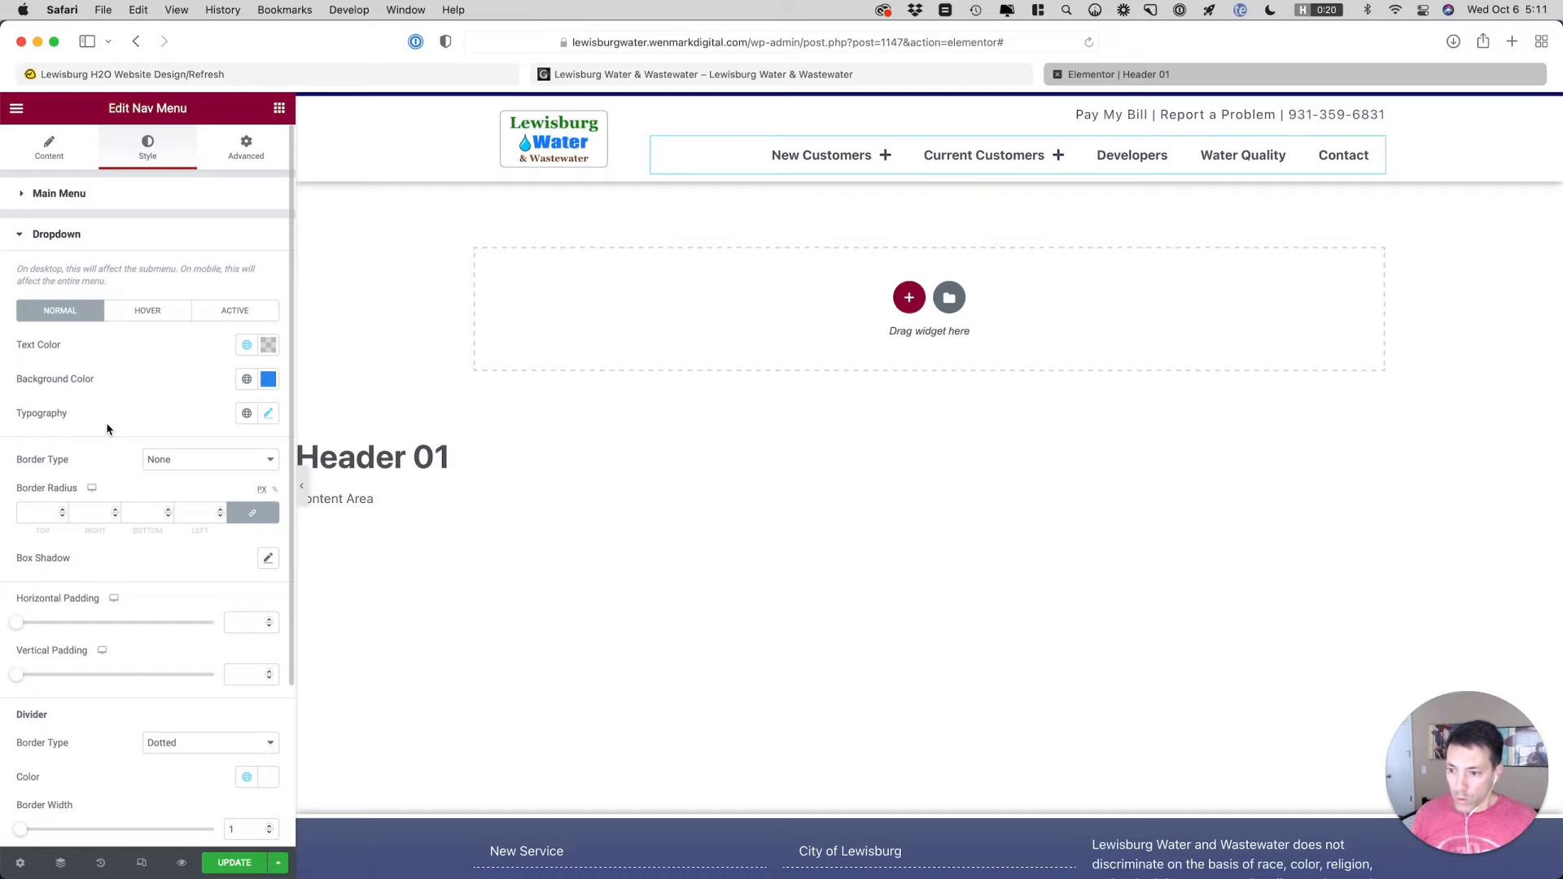
scroll(107, 429, down, 5)
scroll(107, 429, up, 5)
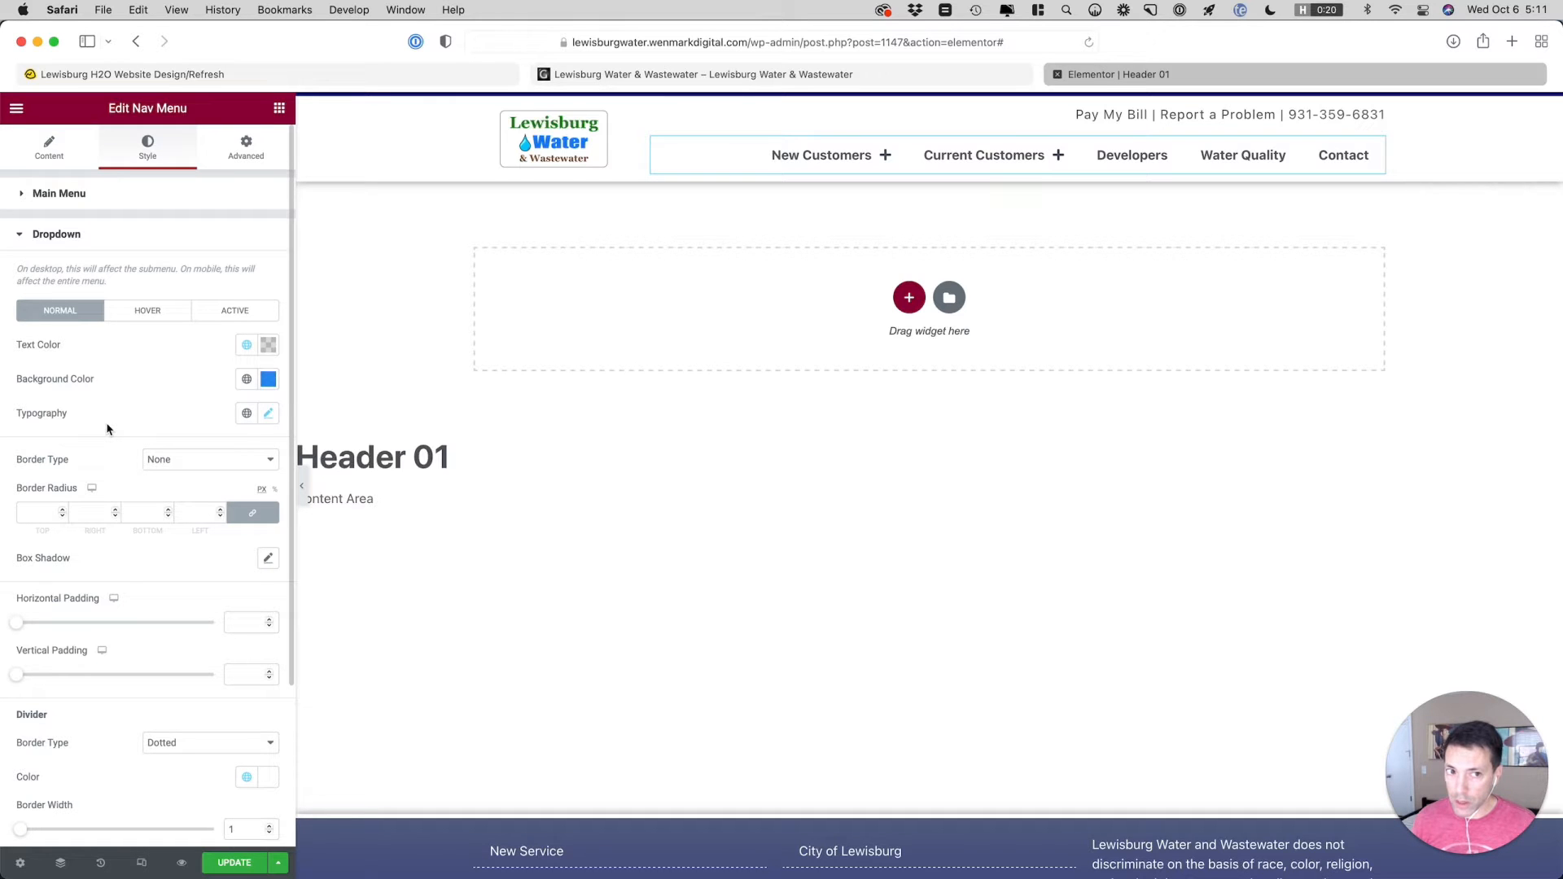
click(766, 74)
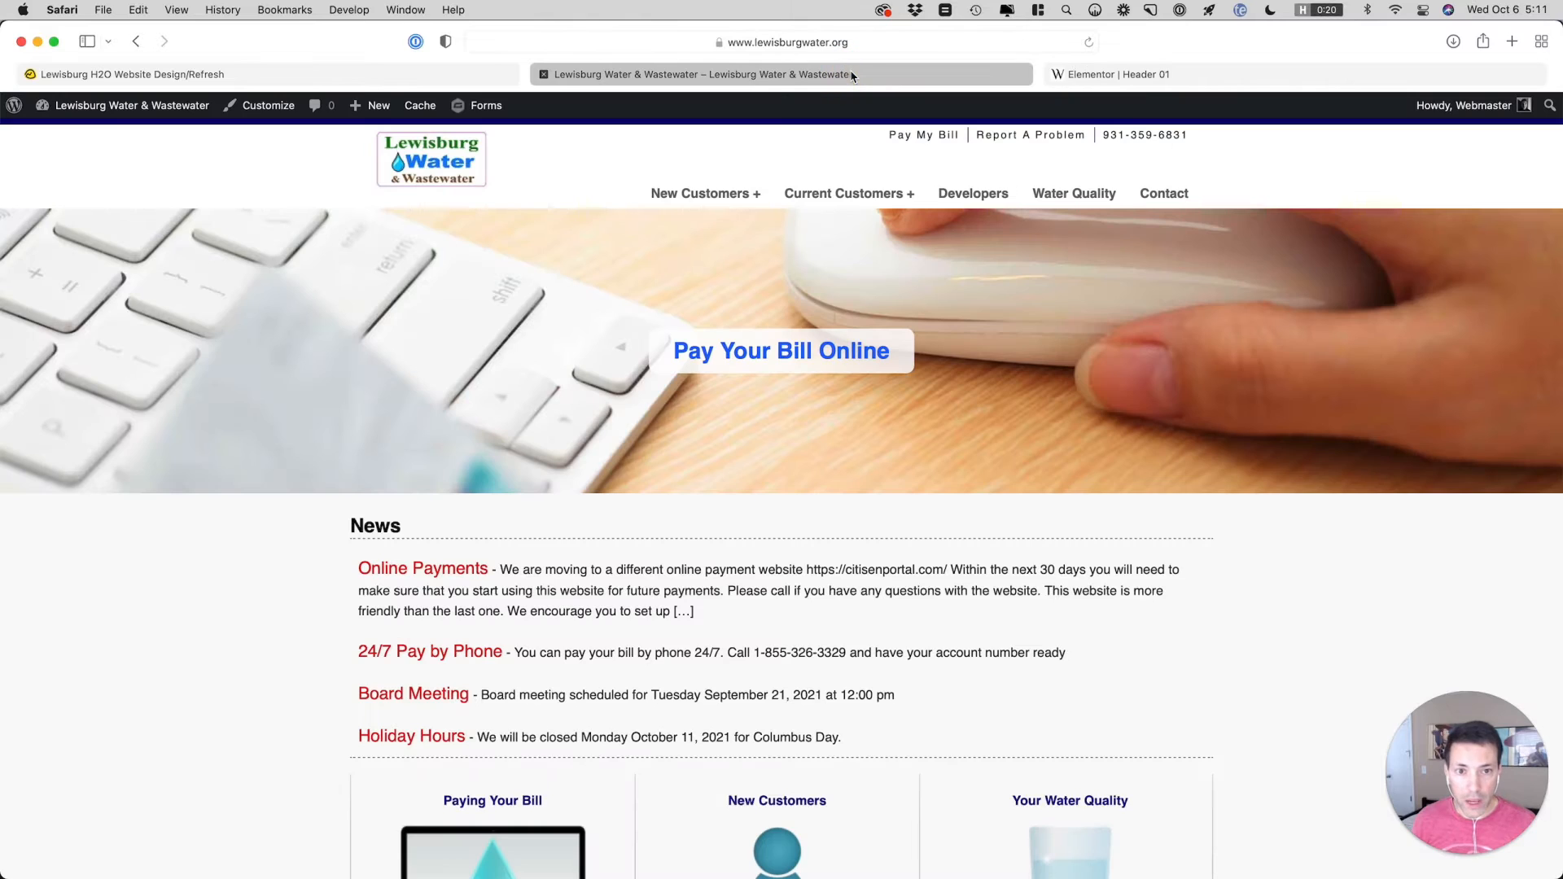
click(1144, 74)
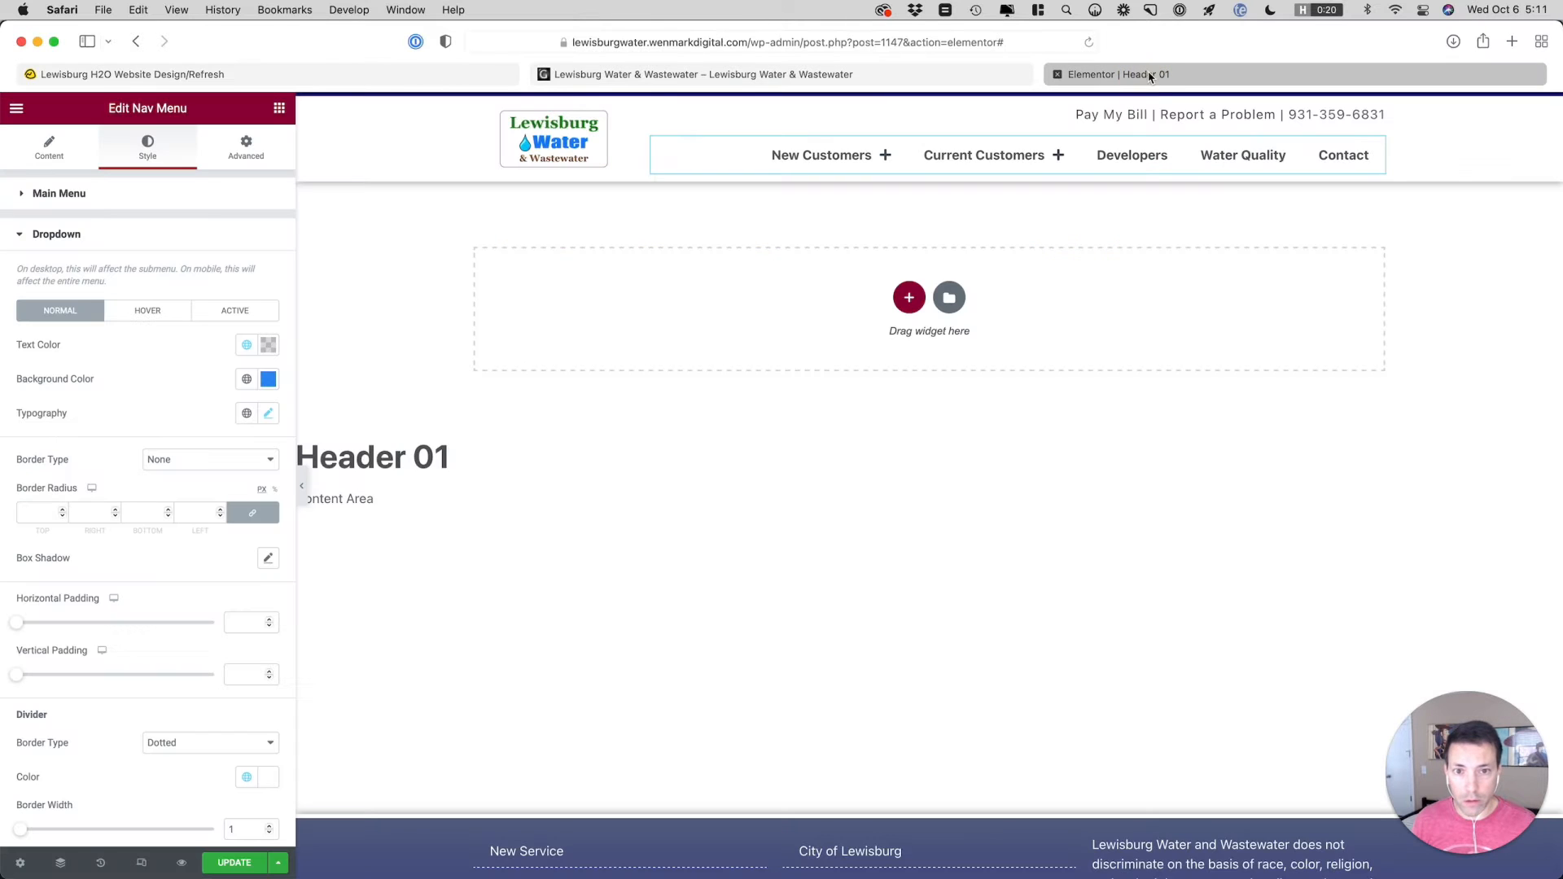
Save the header template and load the staging site lewisburgwater.wenmarkdigital.com in a new browser tab
key(super+s)
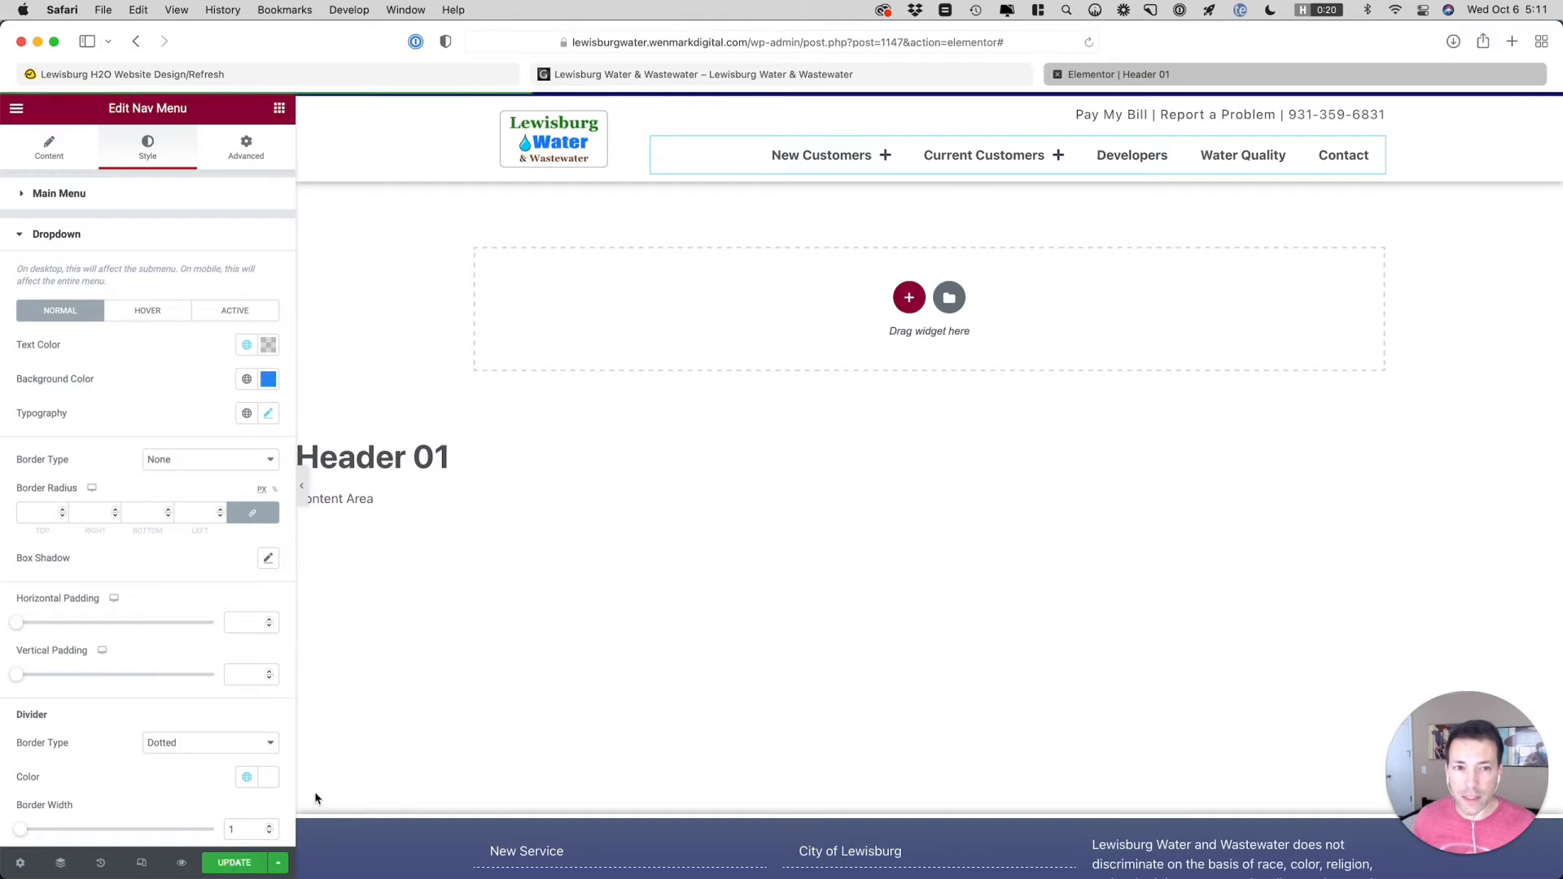
key(super+t)
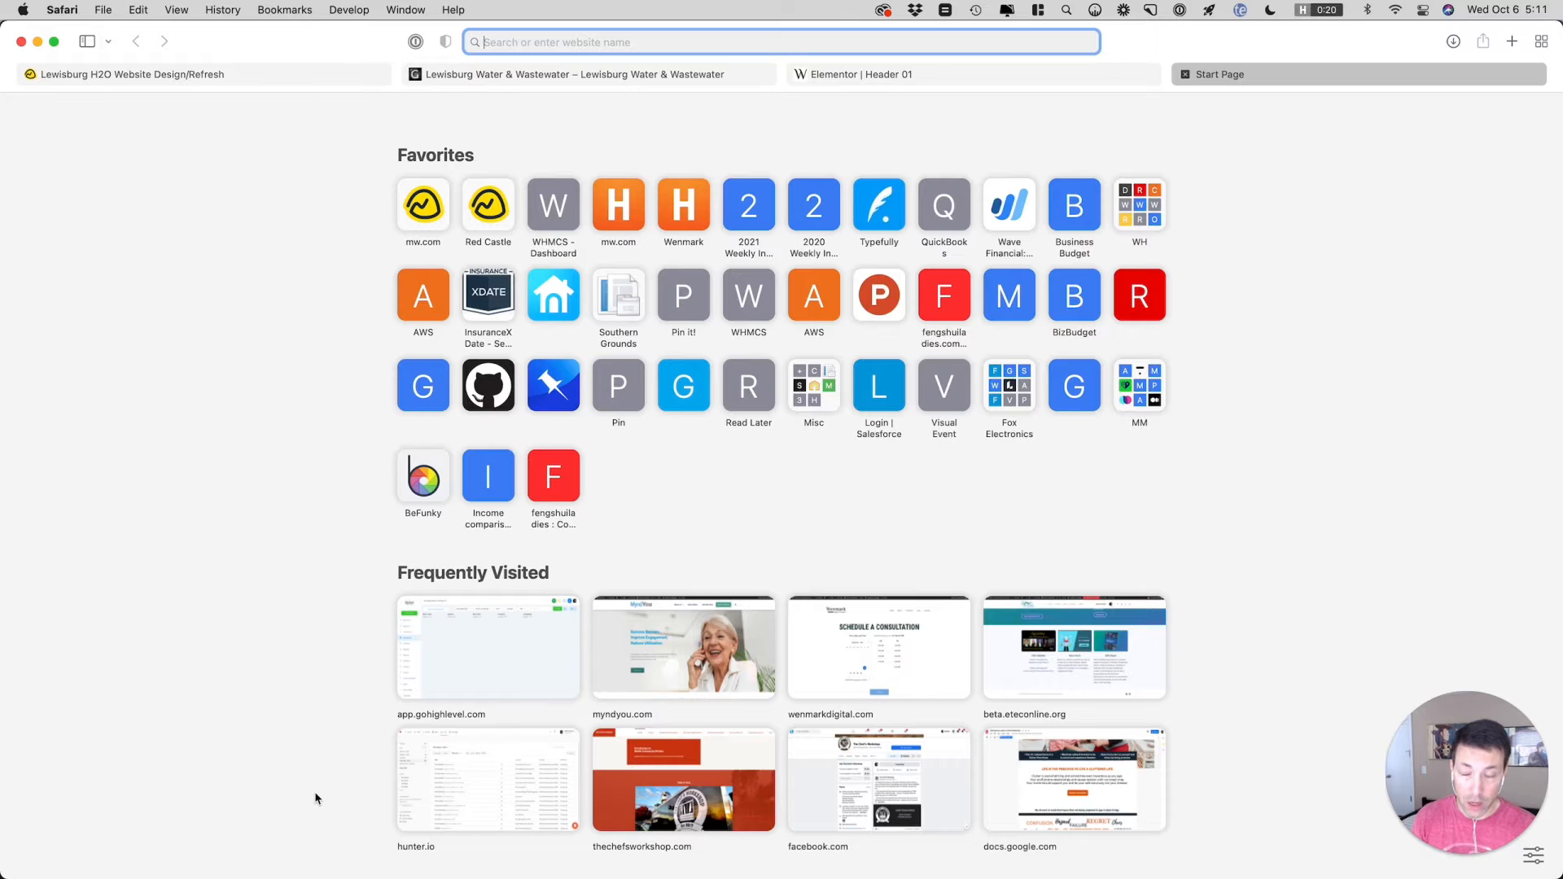
text(lewisburgwater.org)
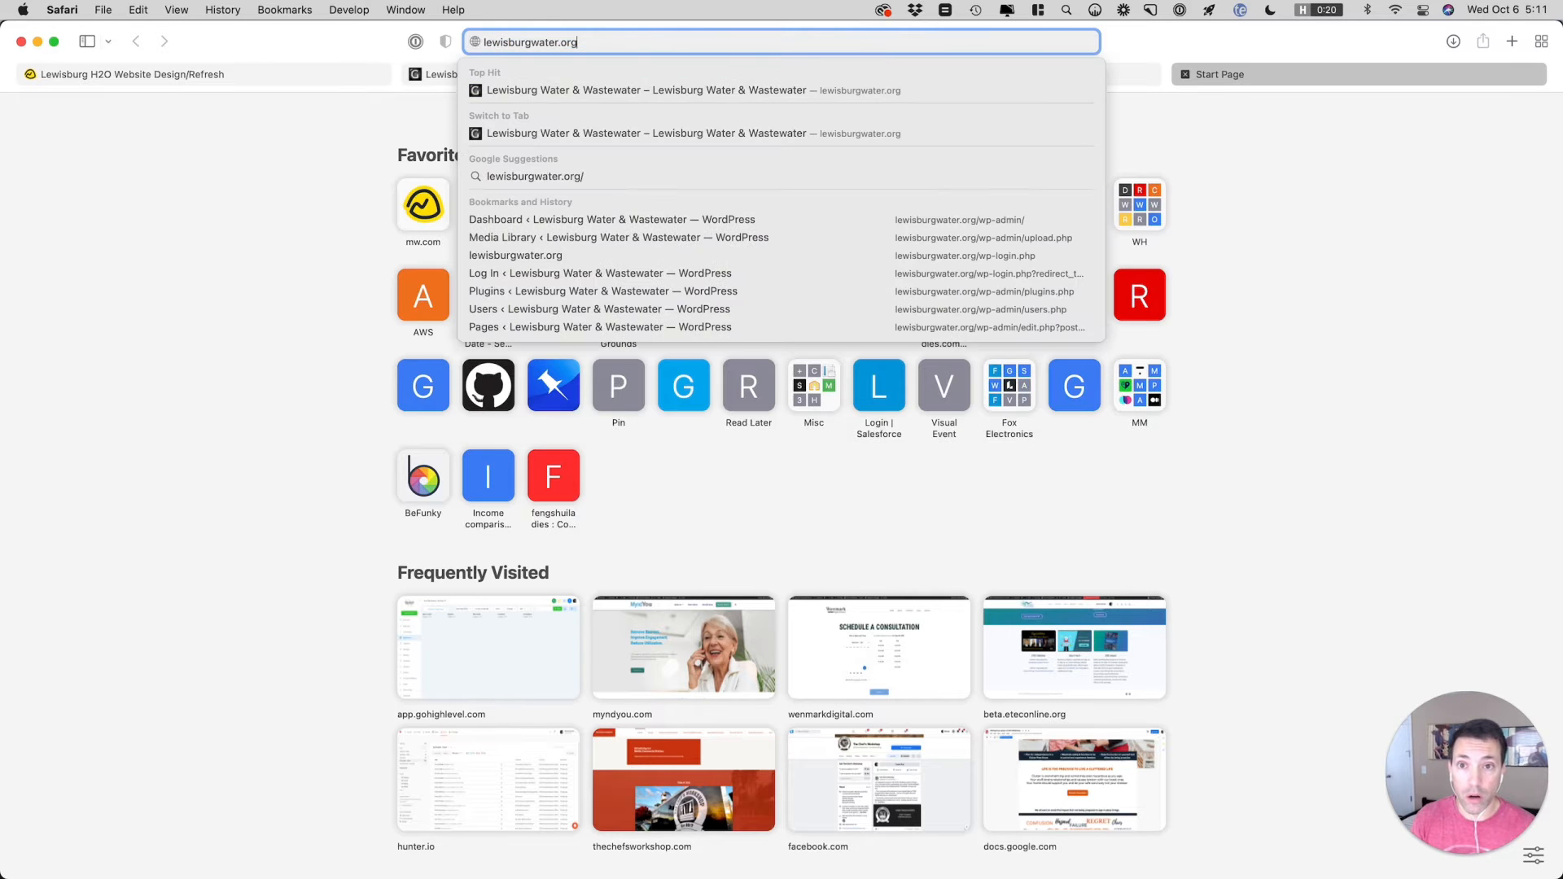
key(BackSpace)
key(BackSpace)
text(w)
key(Return)
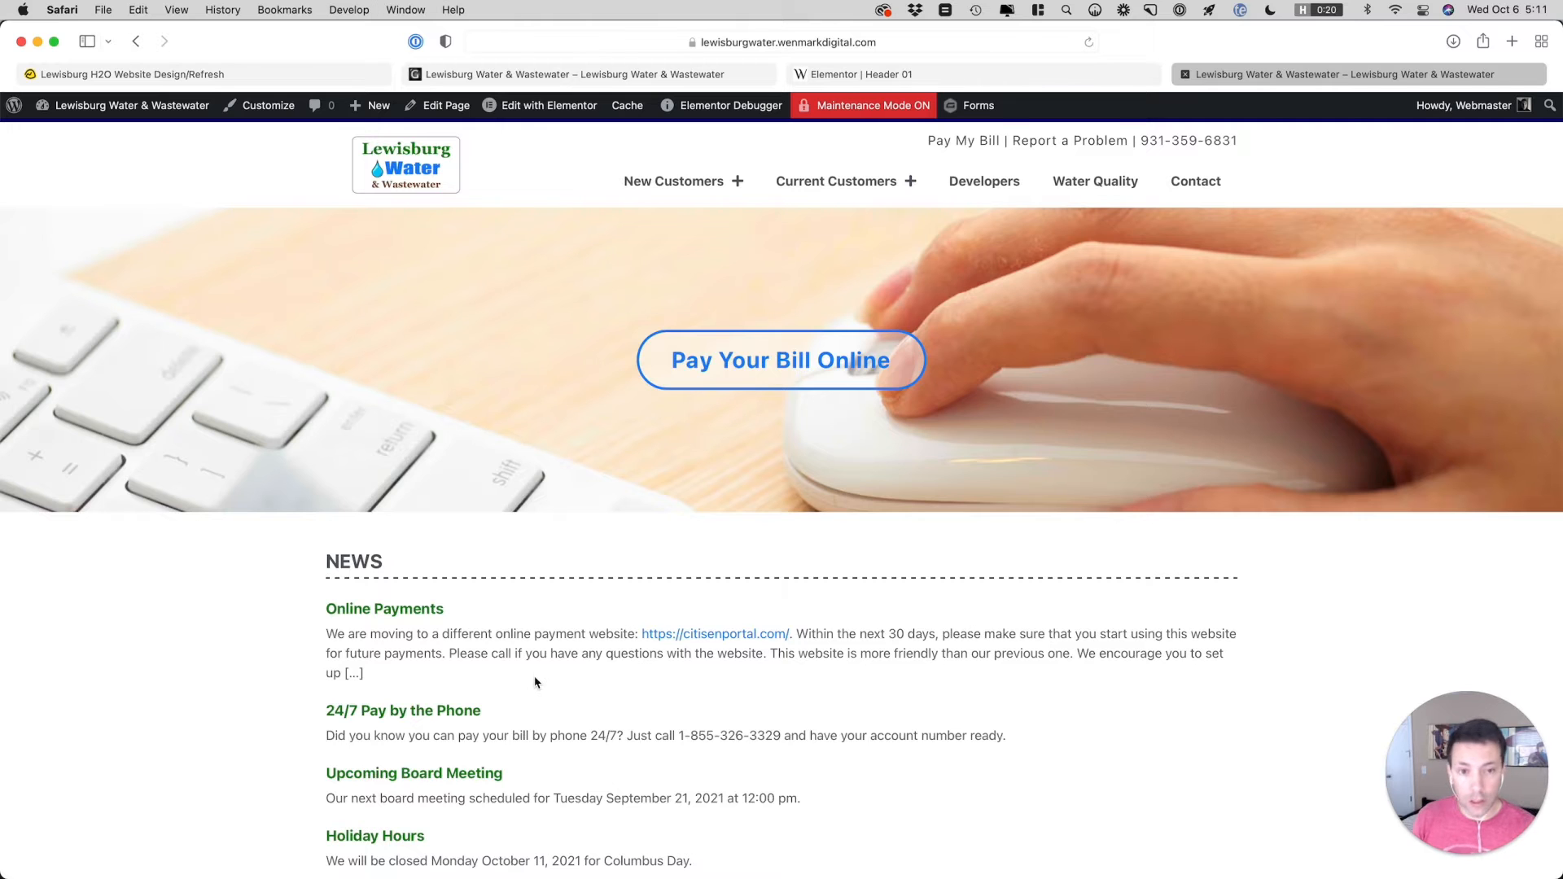
Inspect the plus icon beside Current Customers in the staging header and show its style rules
key(alt+super+i)
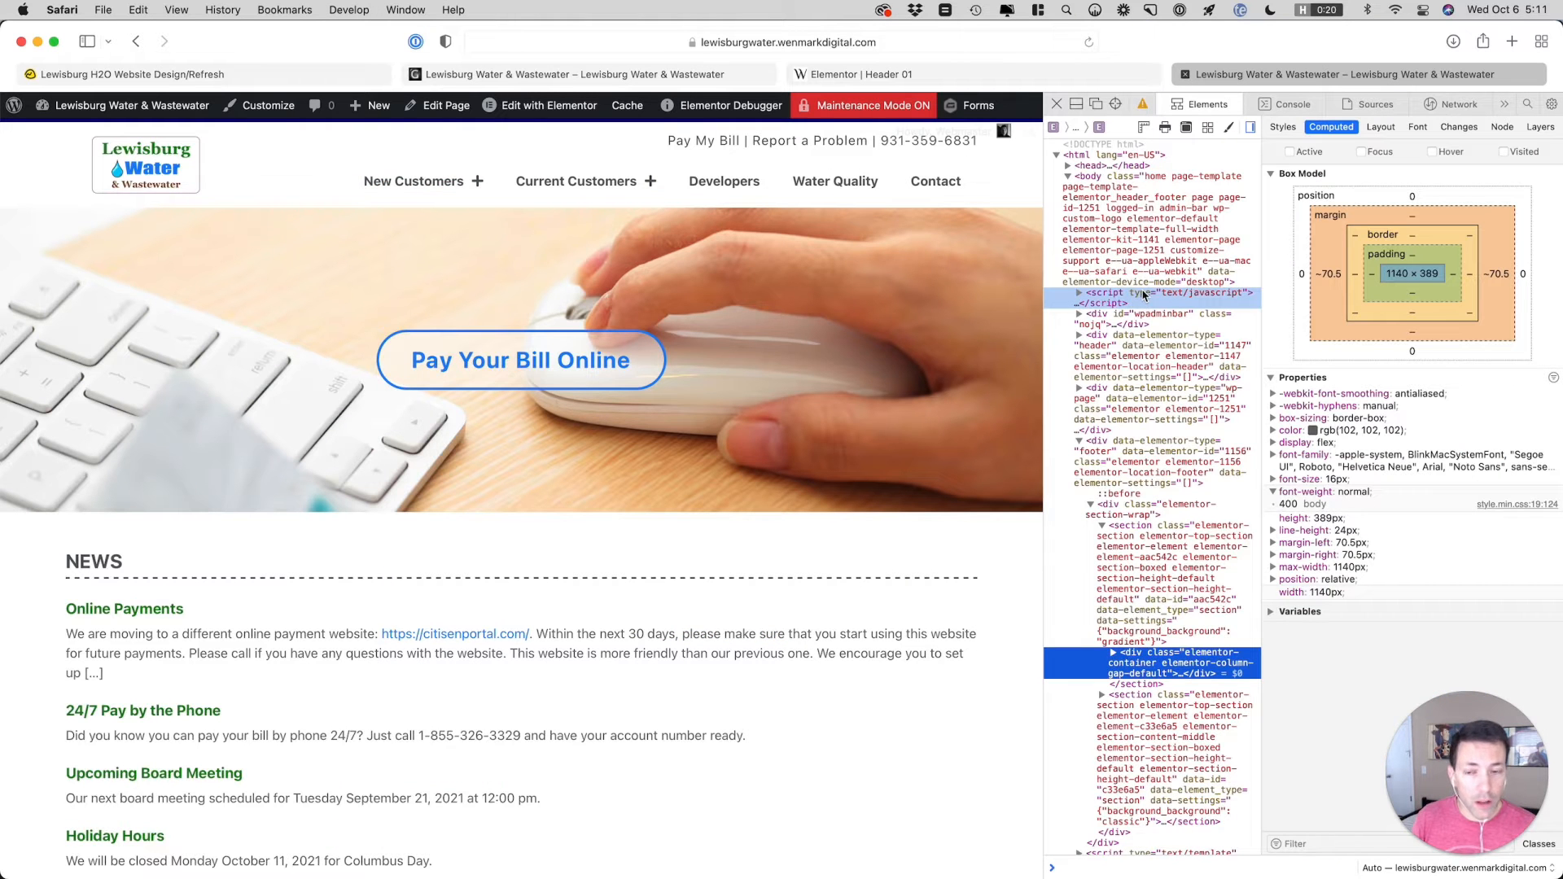
click(1115, 104)
click(649, 183)
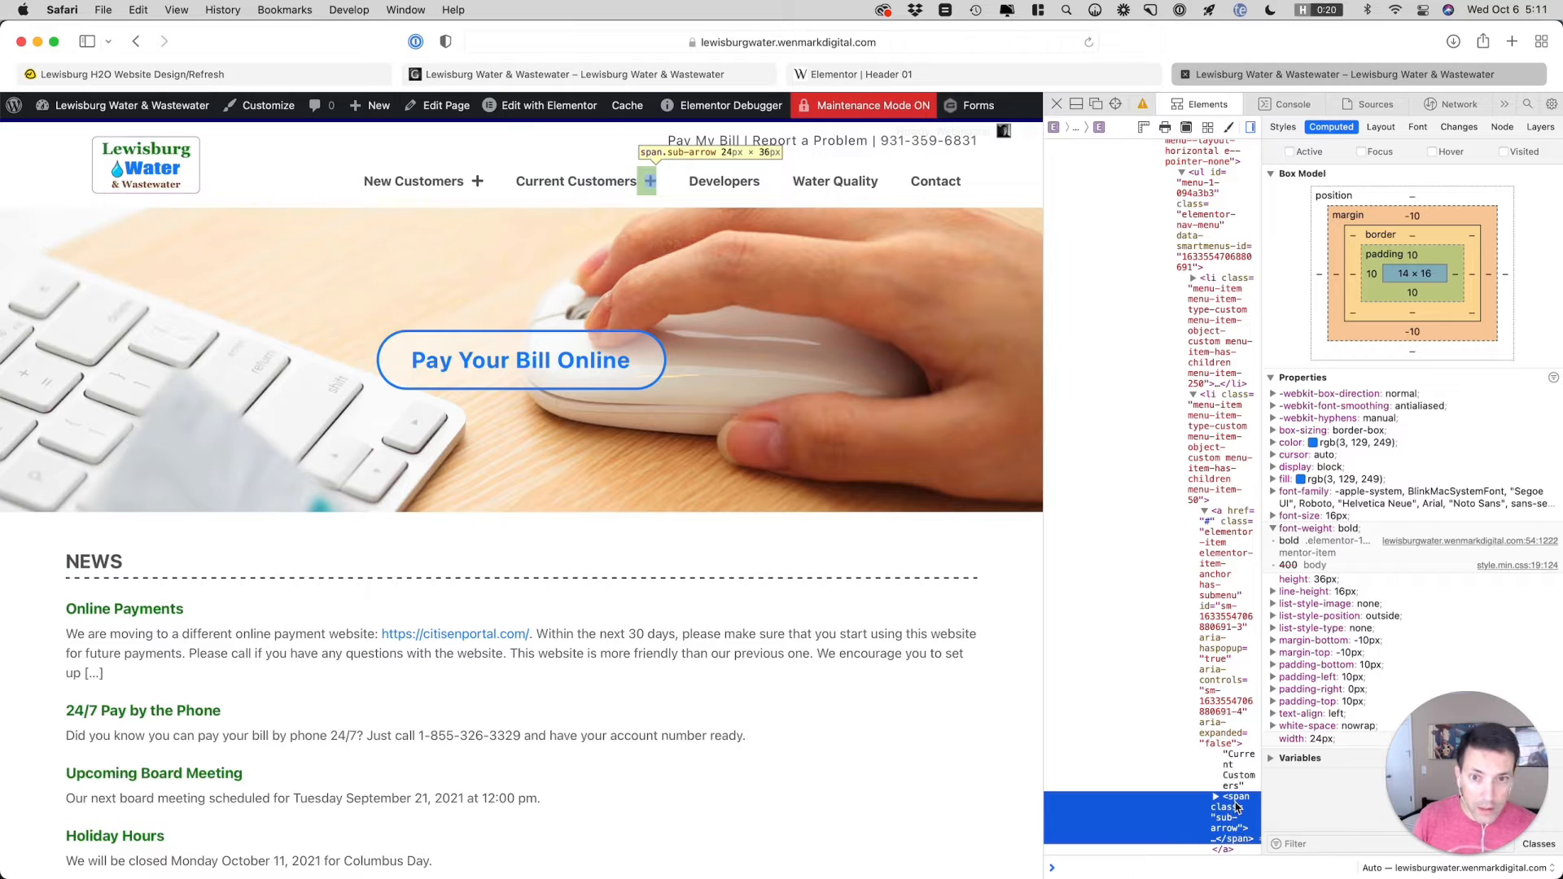
click(1283, 128)
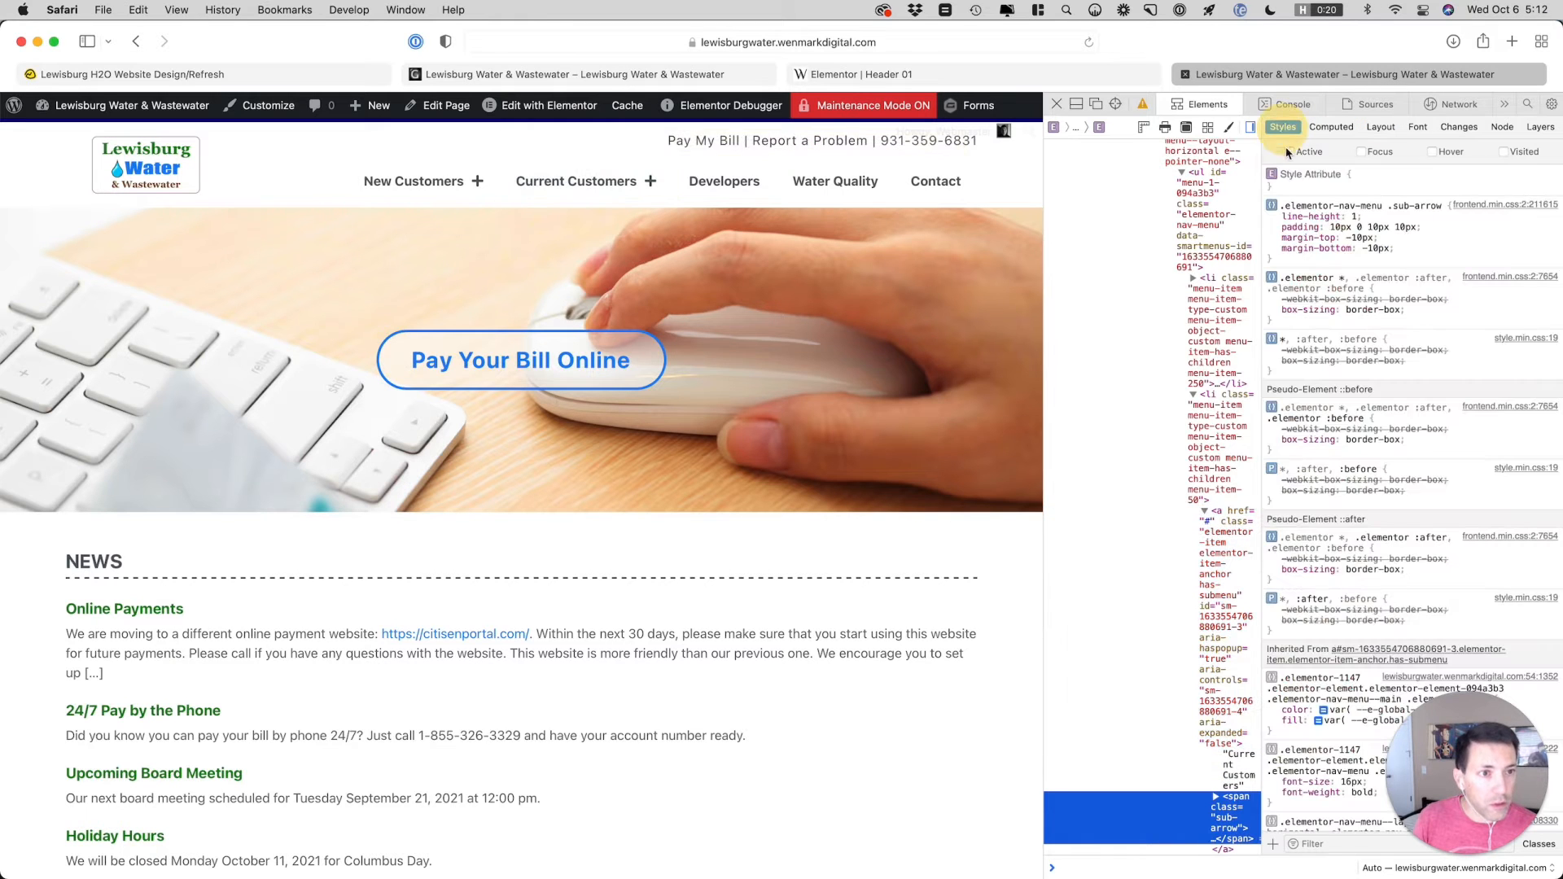
Test font-size: 10px in the style attribute of the inspected sub-arrow span, and close the inspector
click(1354, 189)
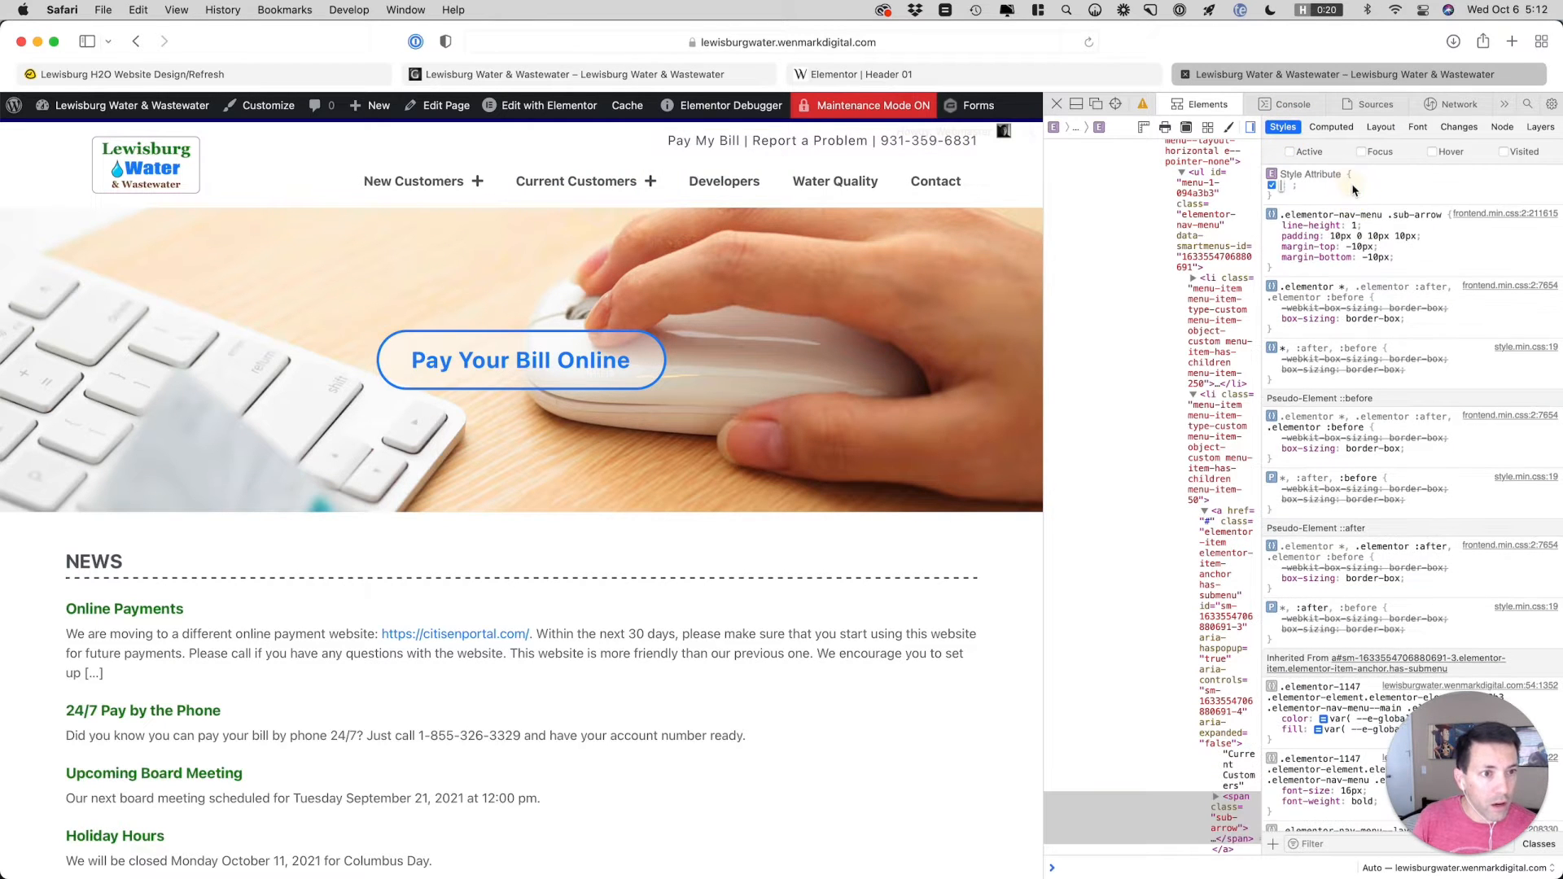
text(font)
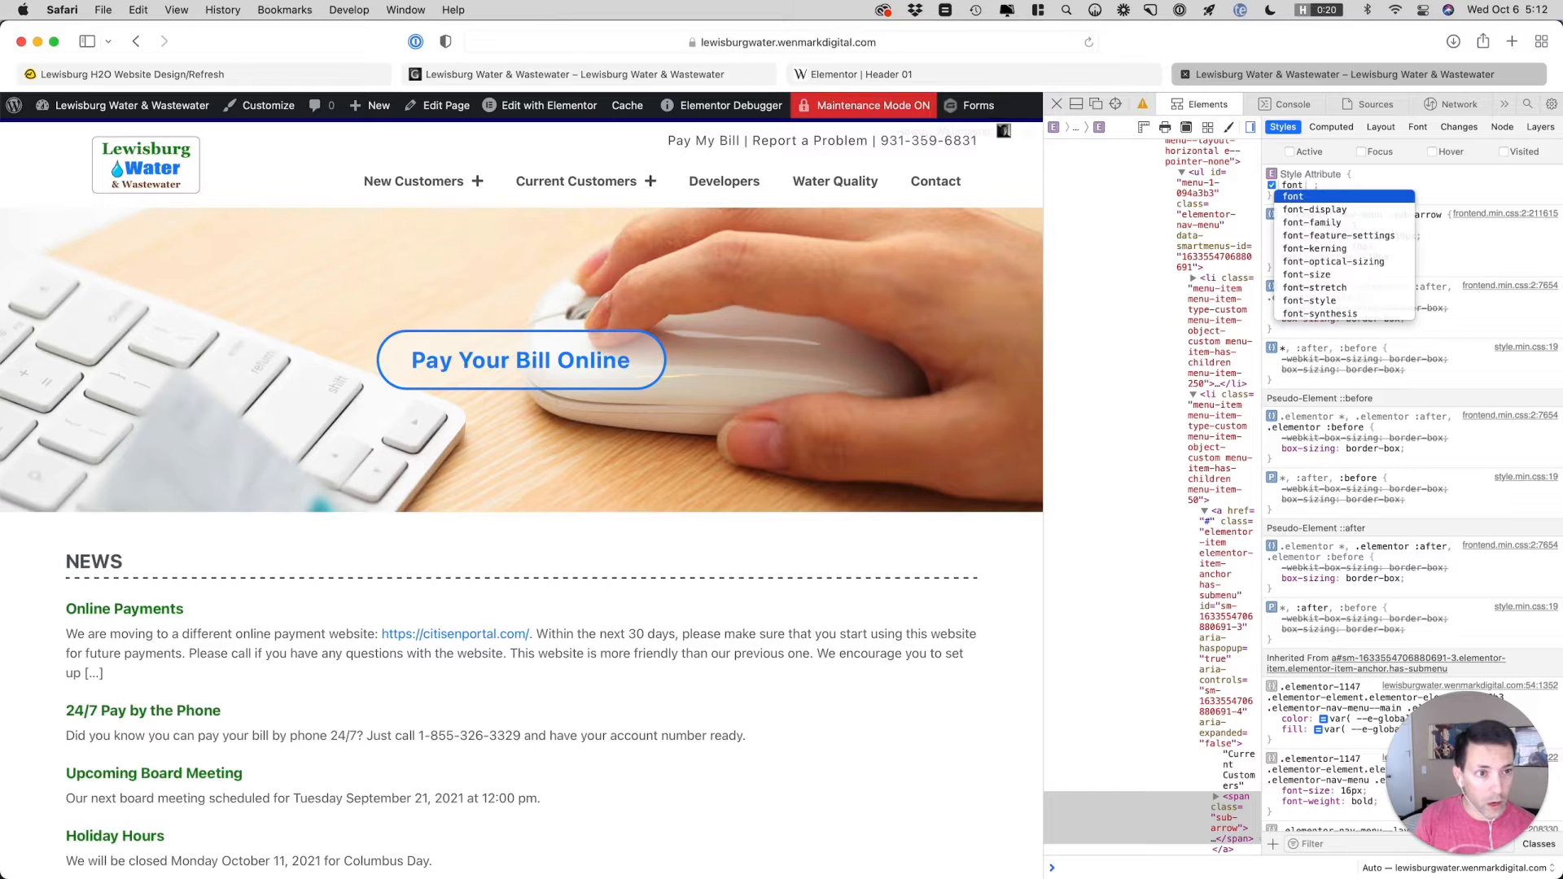
text(-size: 10px)
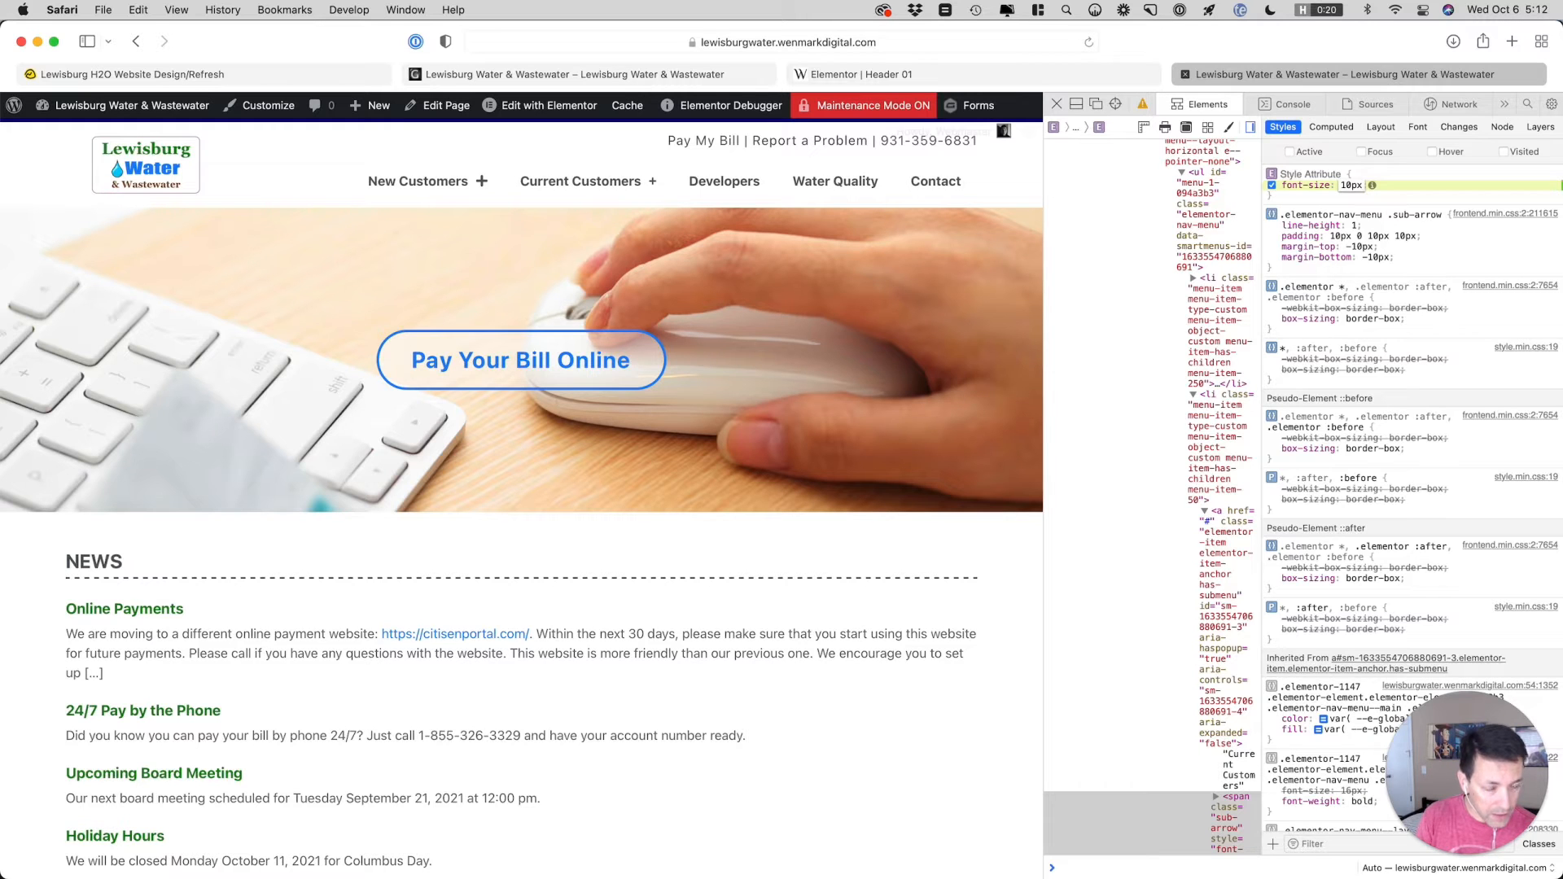
click(1057, 104)
Return to the Header 01 editor and insert selector .sub-arrow above the commented-out rules in the nav menu's custom CSS
click(1054, 80)
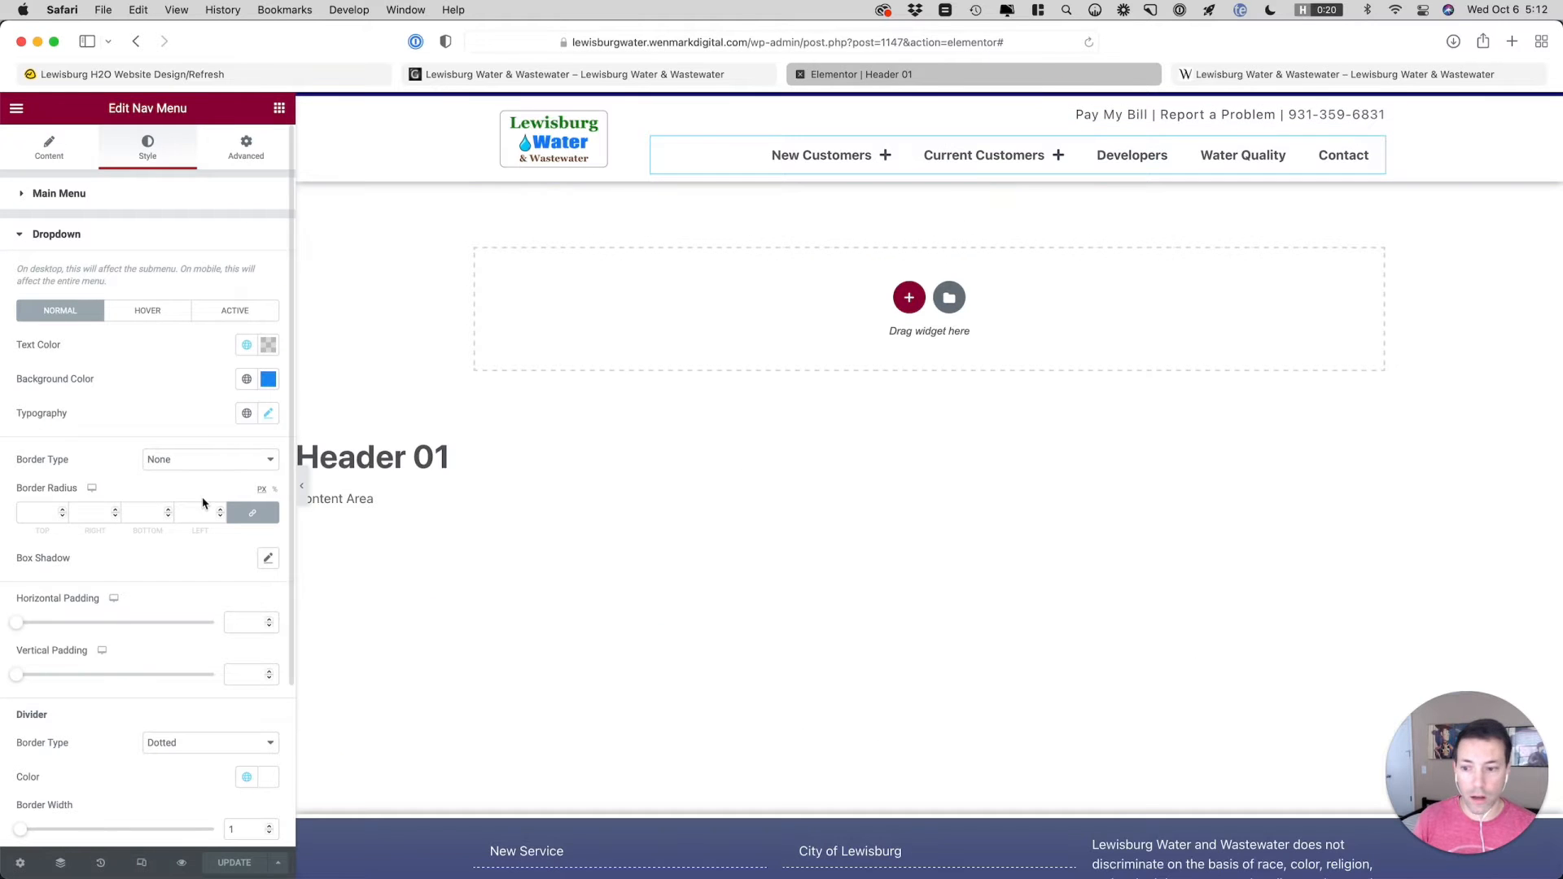
click(236, 163)
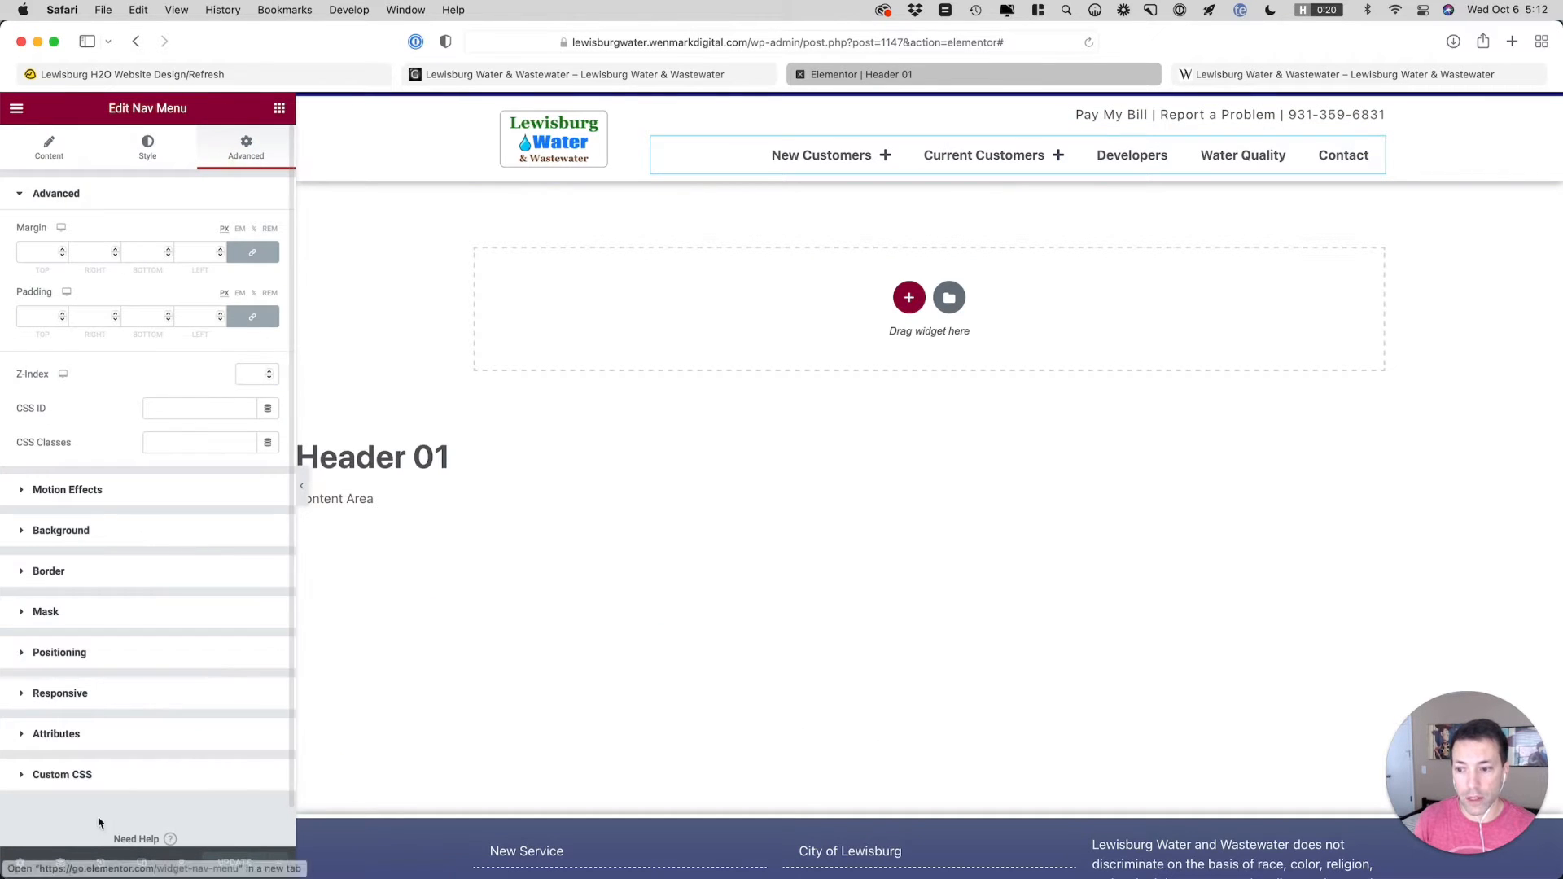
click(90, 772)
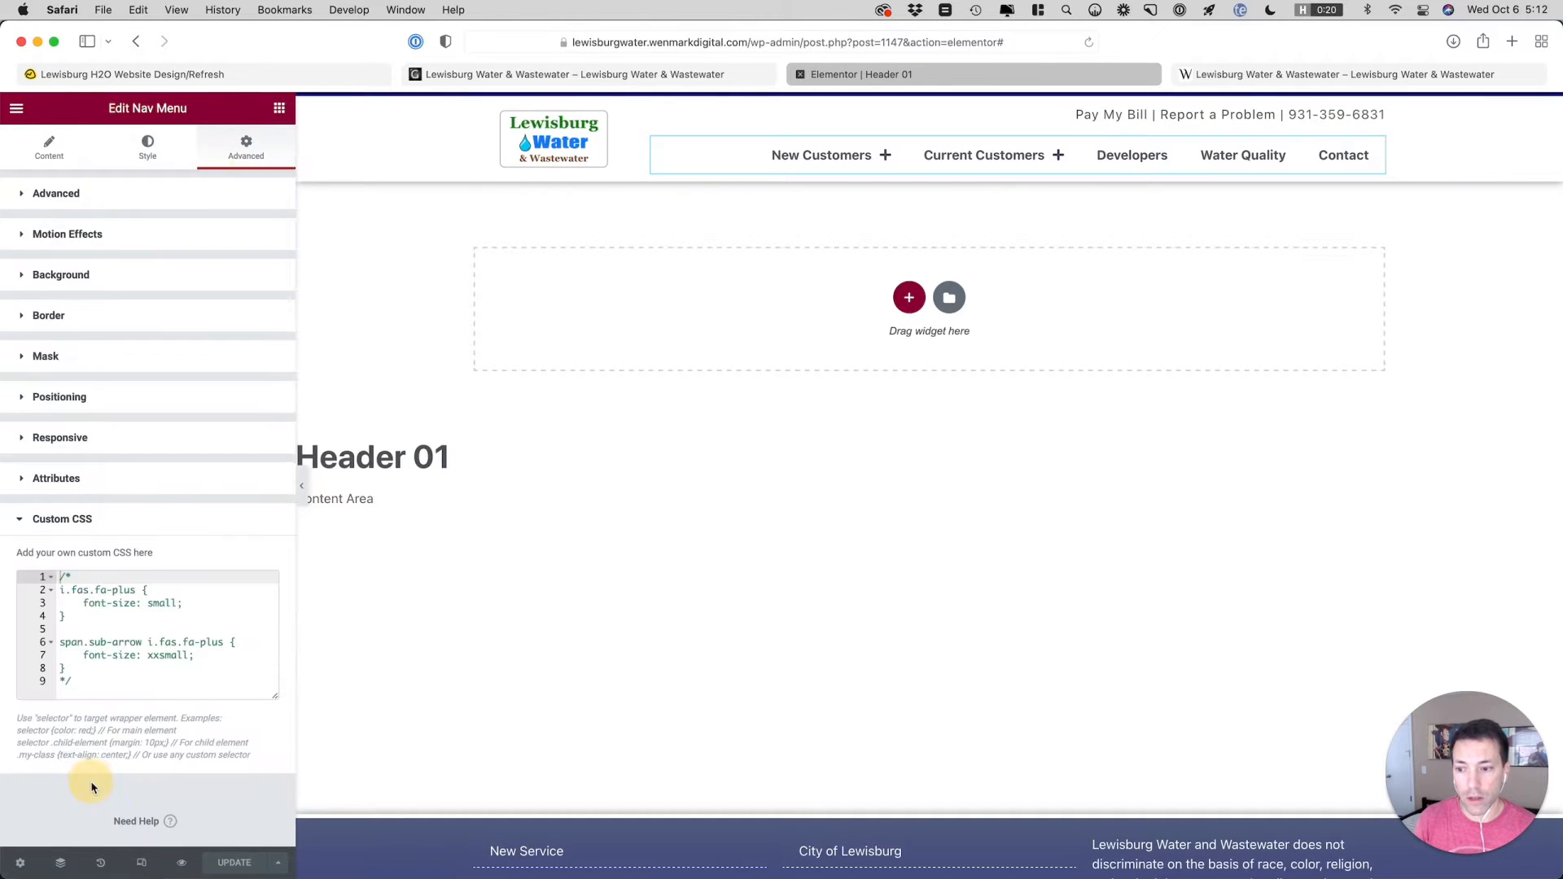
click(88, 671)
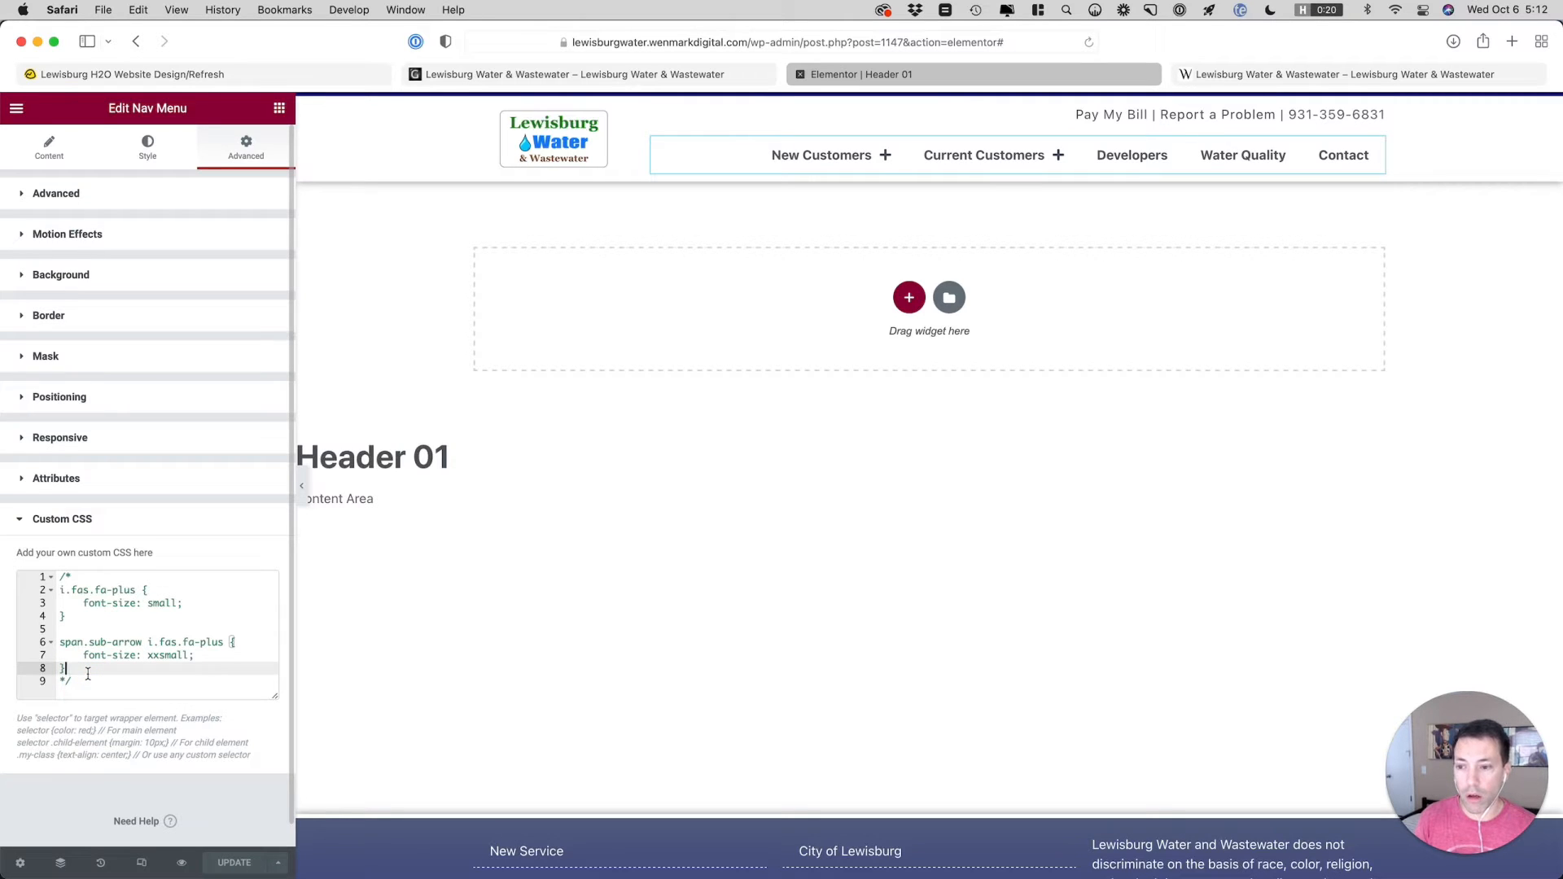
key(super+Up)
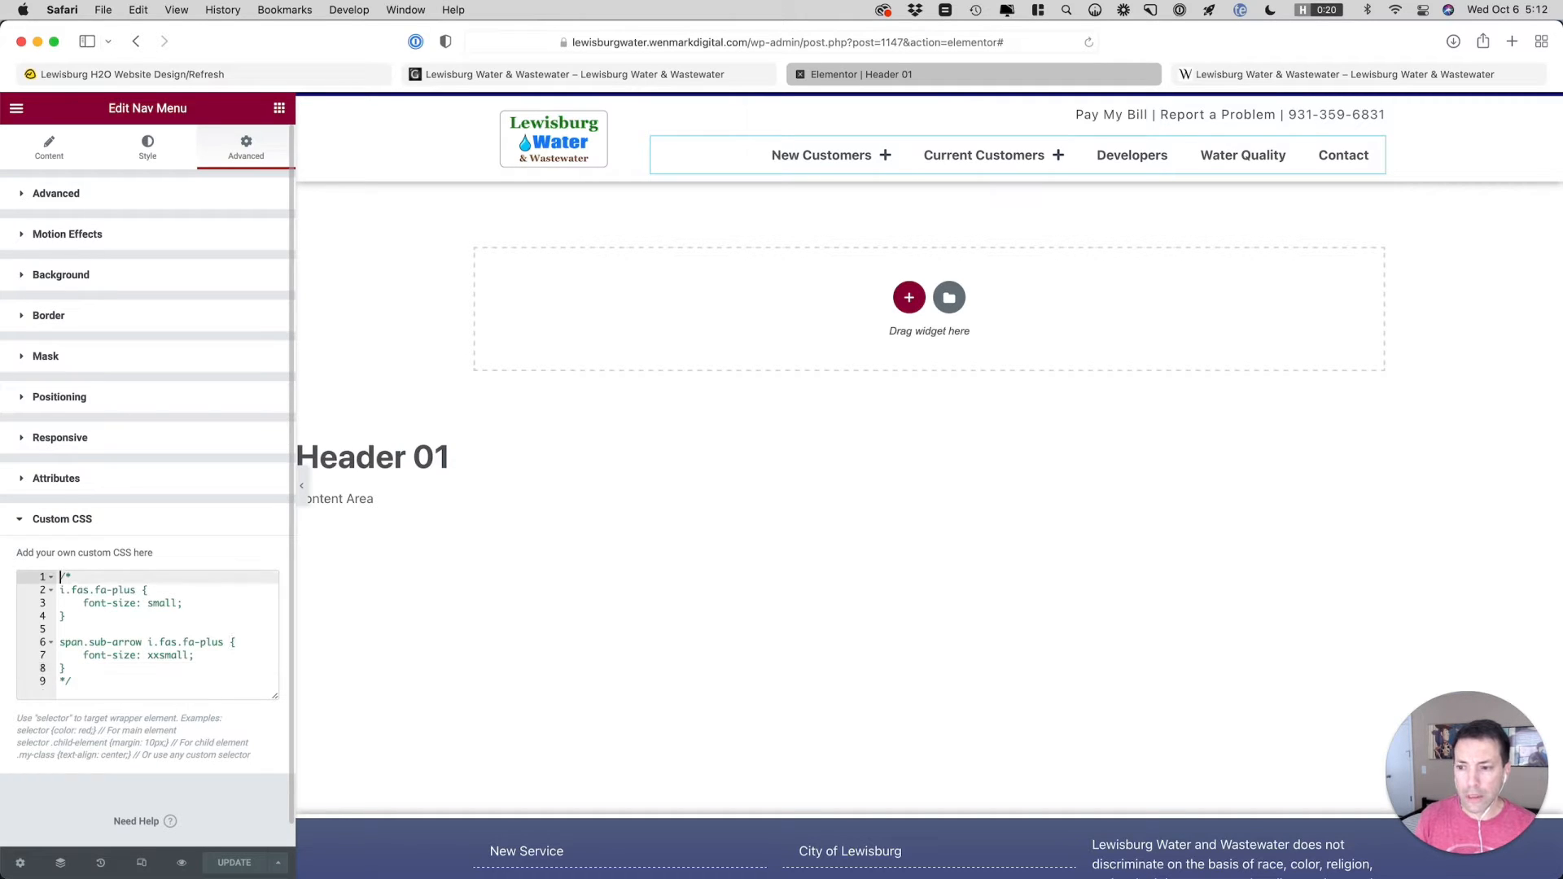
key(Return)
key(Up)
text(se)
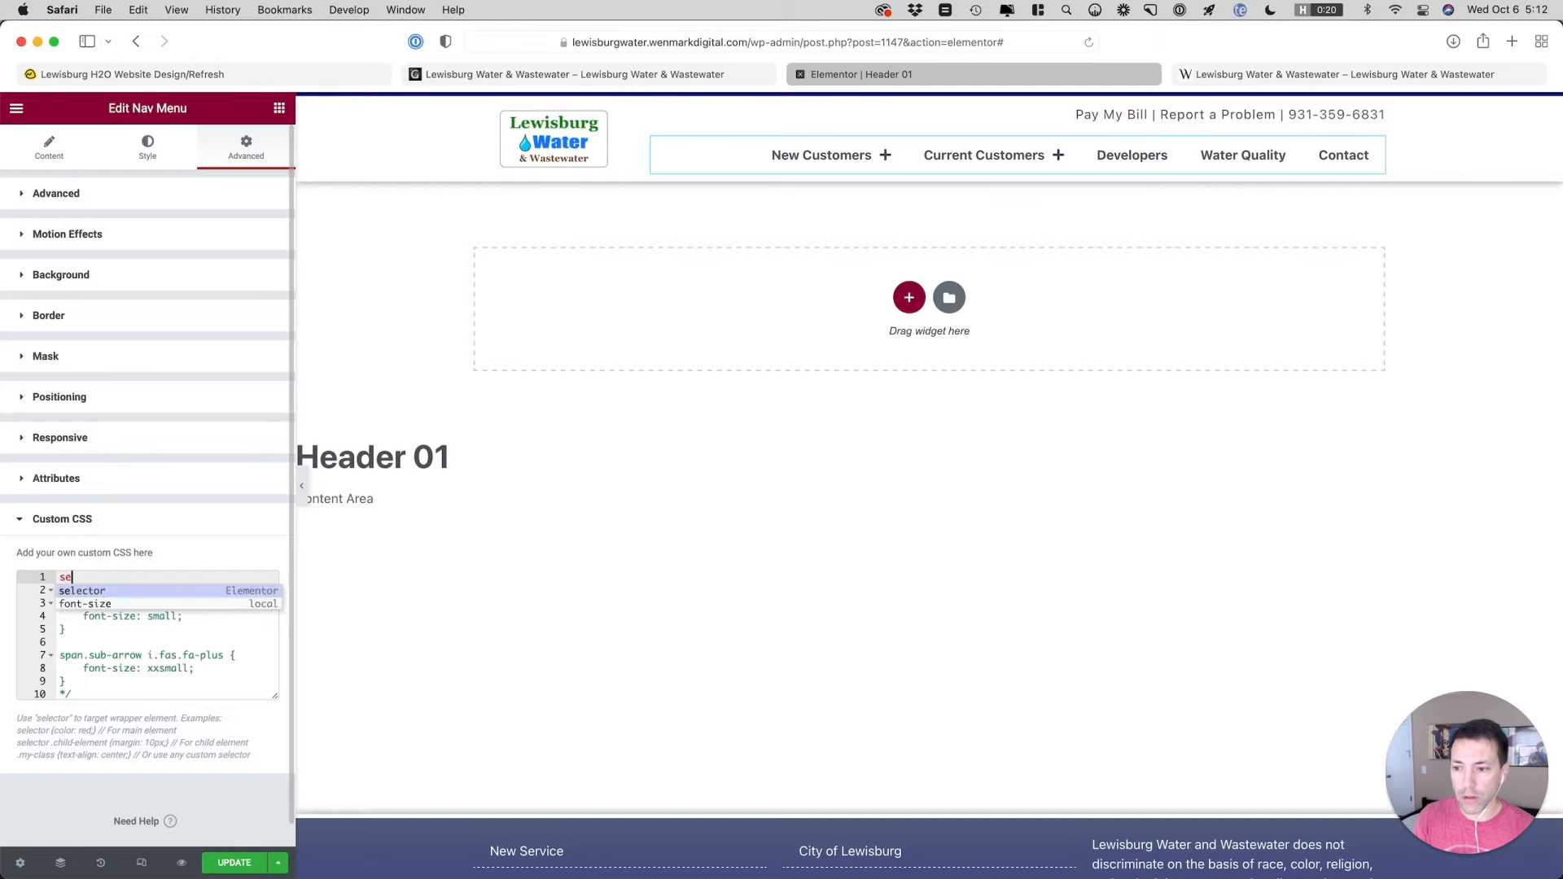
text(lector .sub-a)
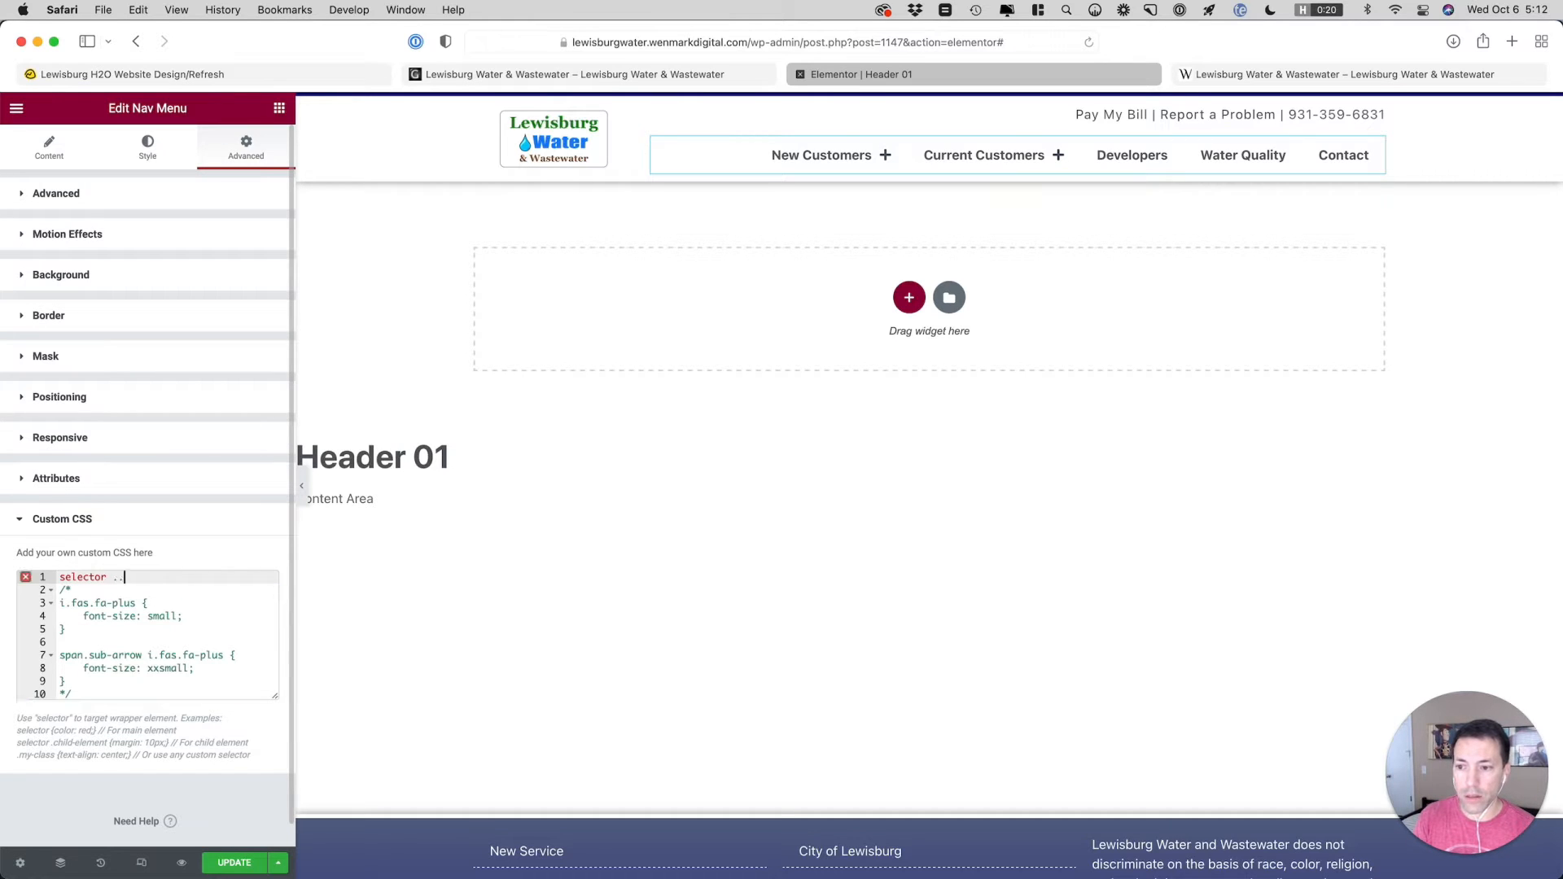
key(Return)
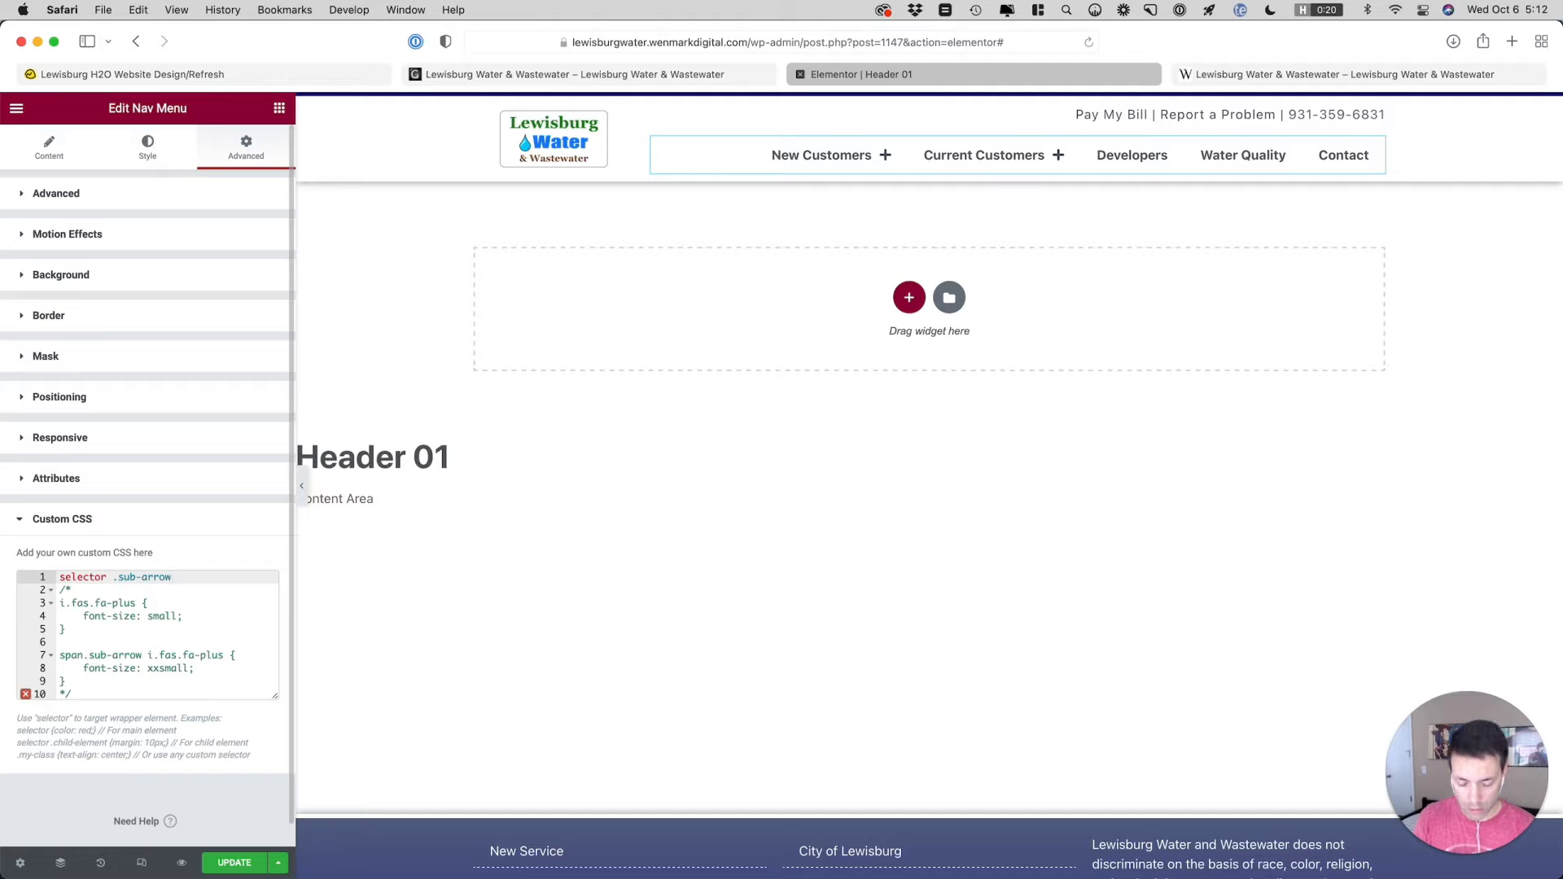
Complete the selector .sub-arrow rule with braces and the declaration font-size: 10px
text({)
key(Return)
text(fo)
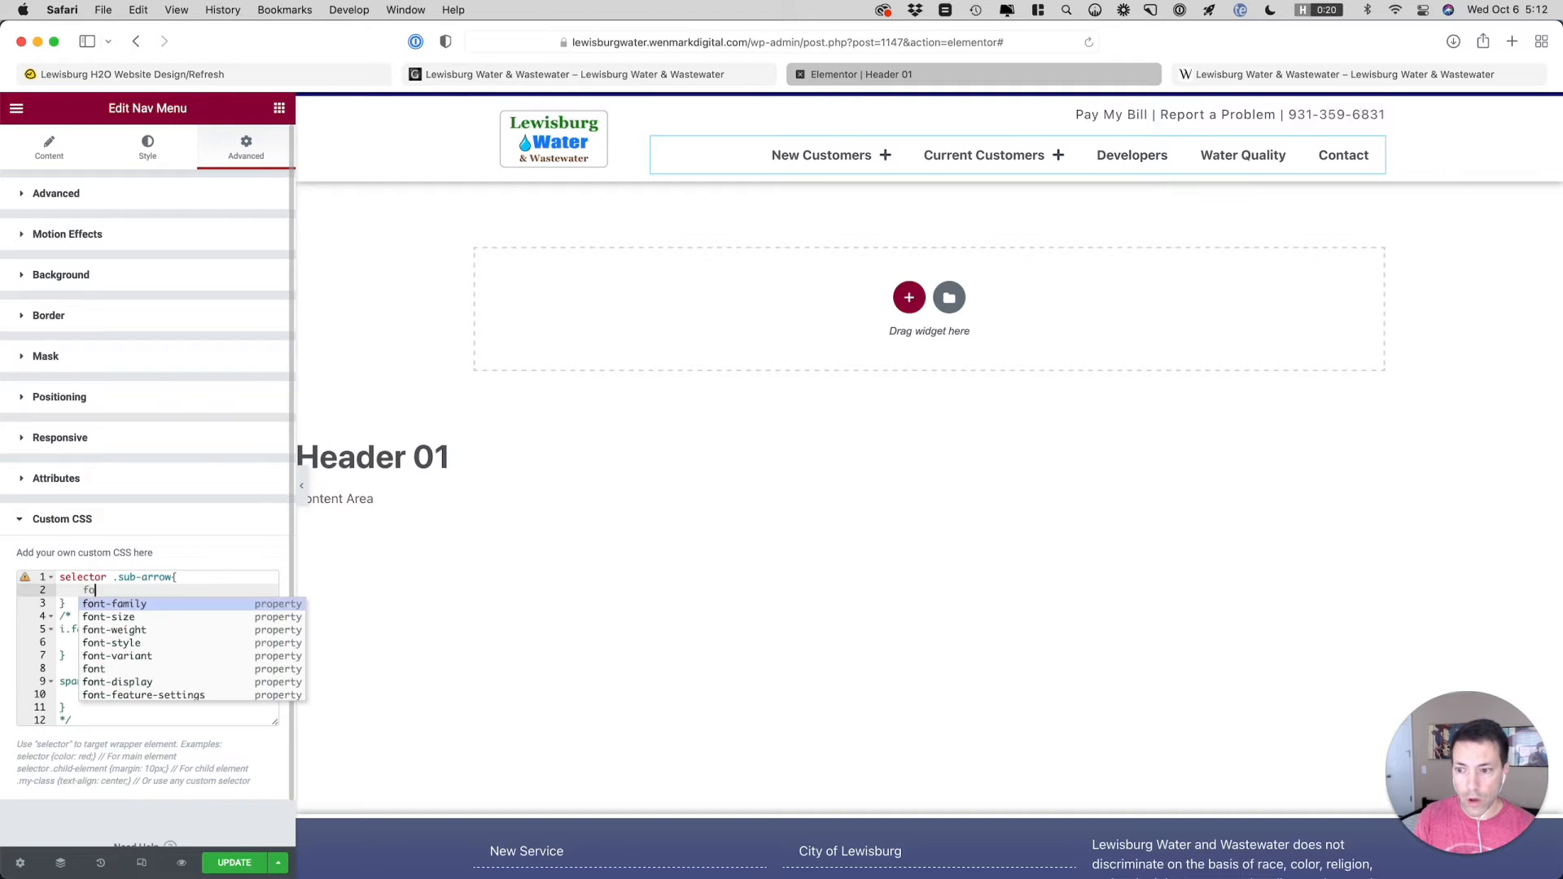
text(nt-size)
key(Return)
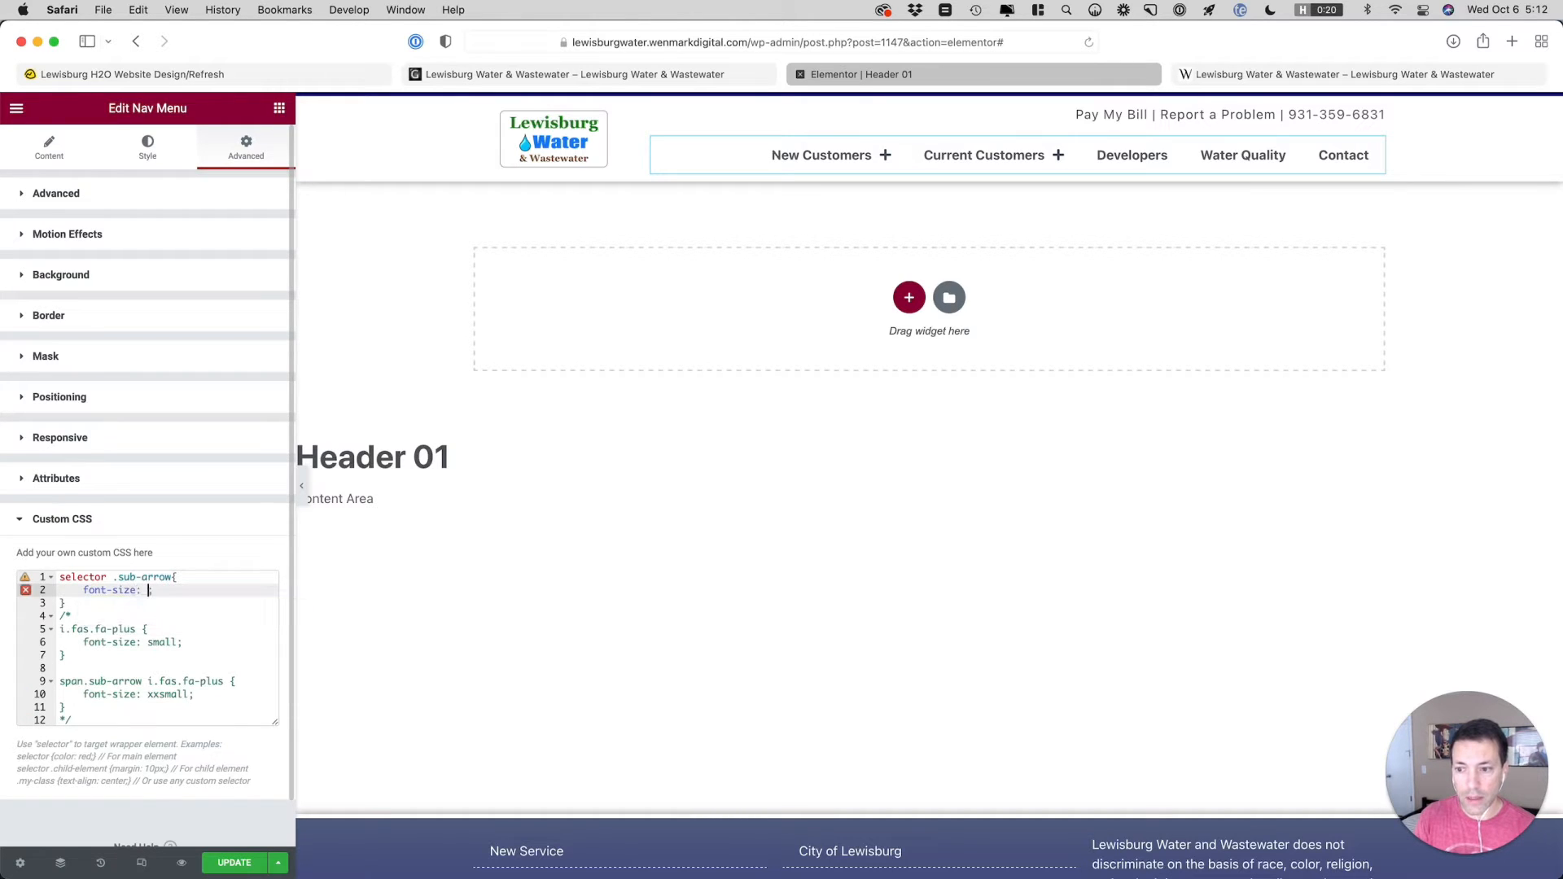
text(10px)
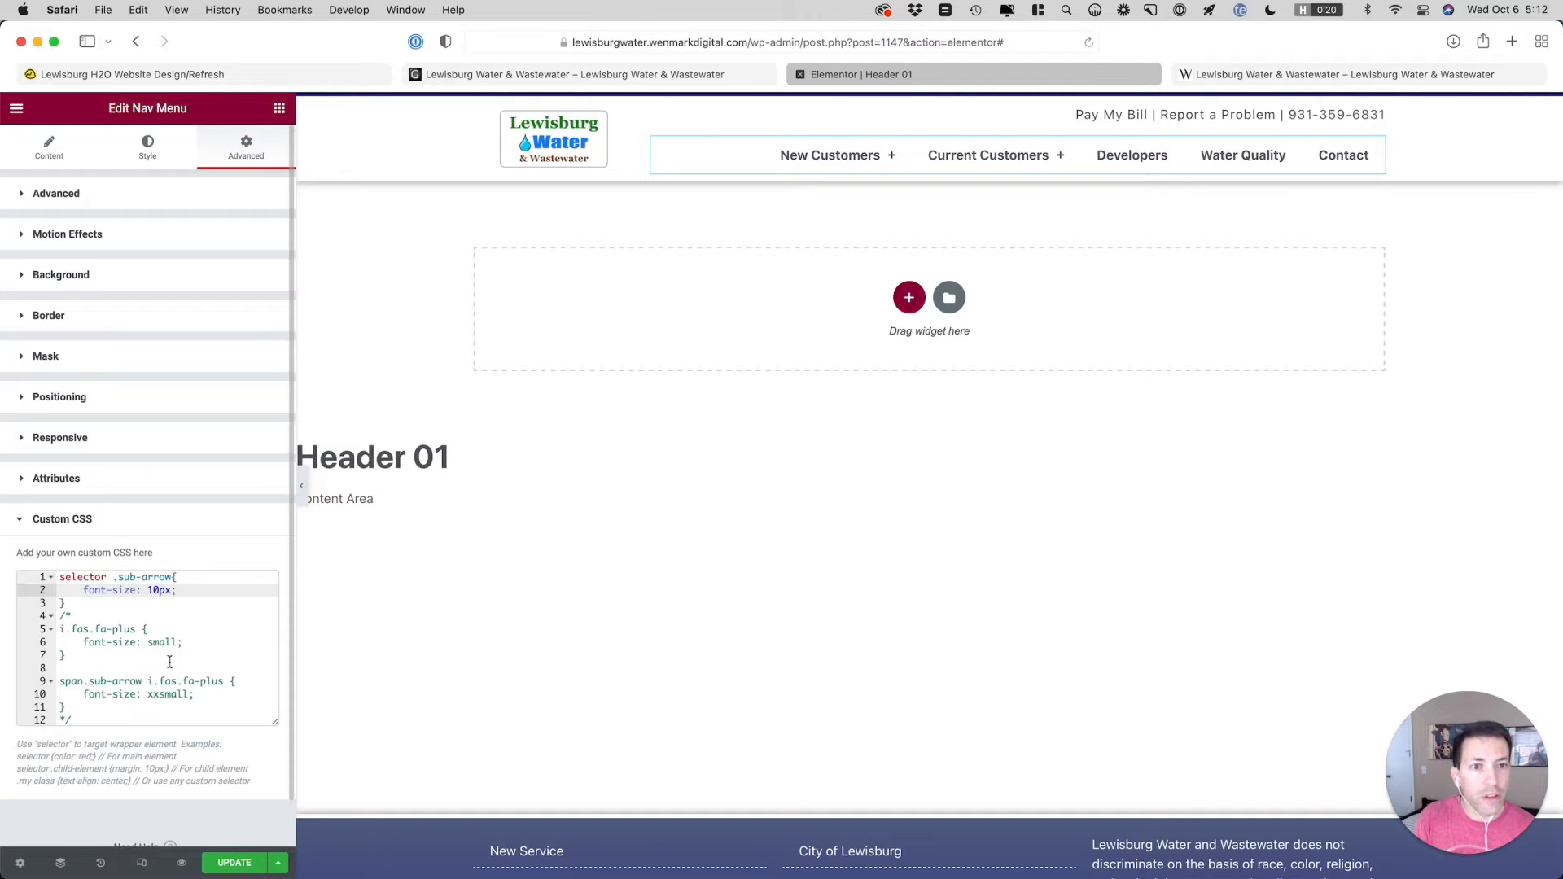
Compare the plus icons on the staging and live sites, and set the .sub-arrow rule's font-size to 12px in Header 01
click(1236, 75)
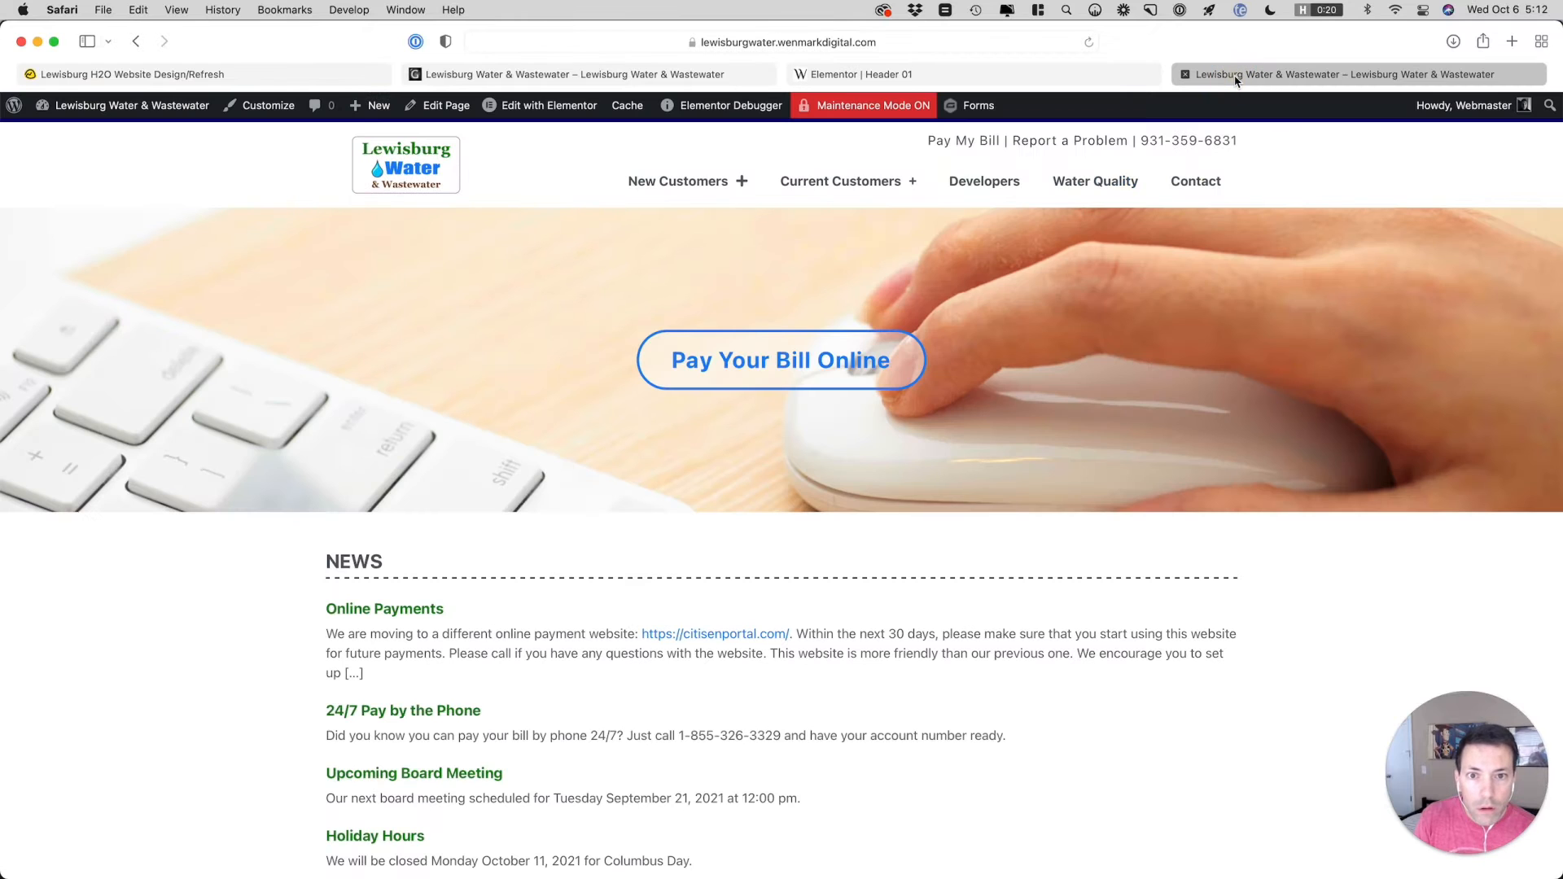
click(599, 75)
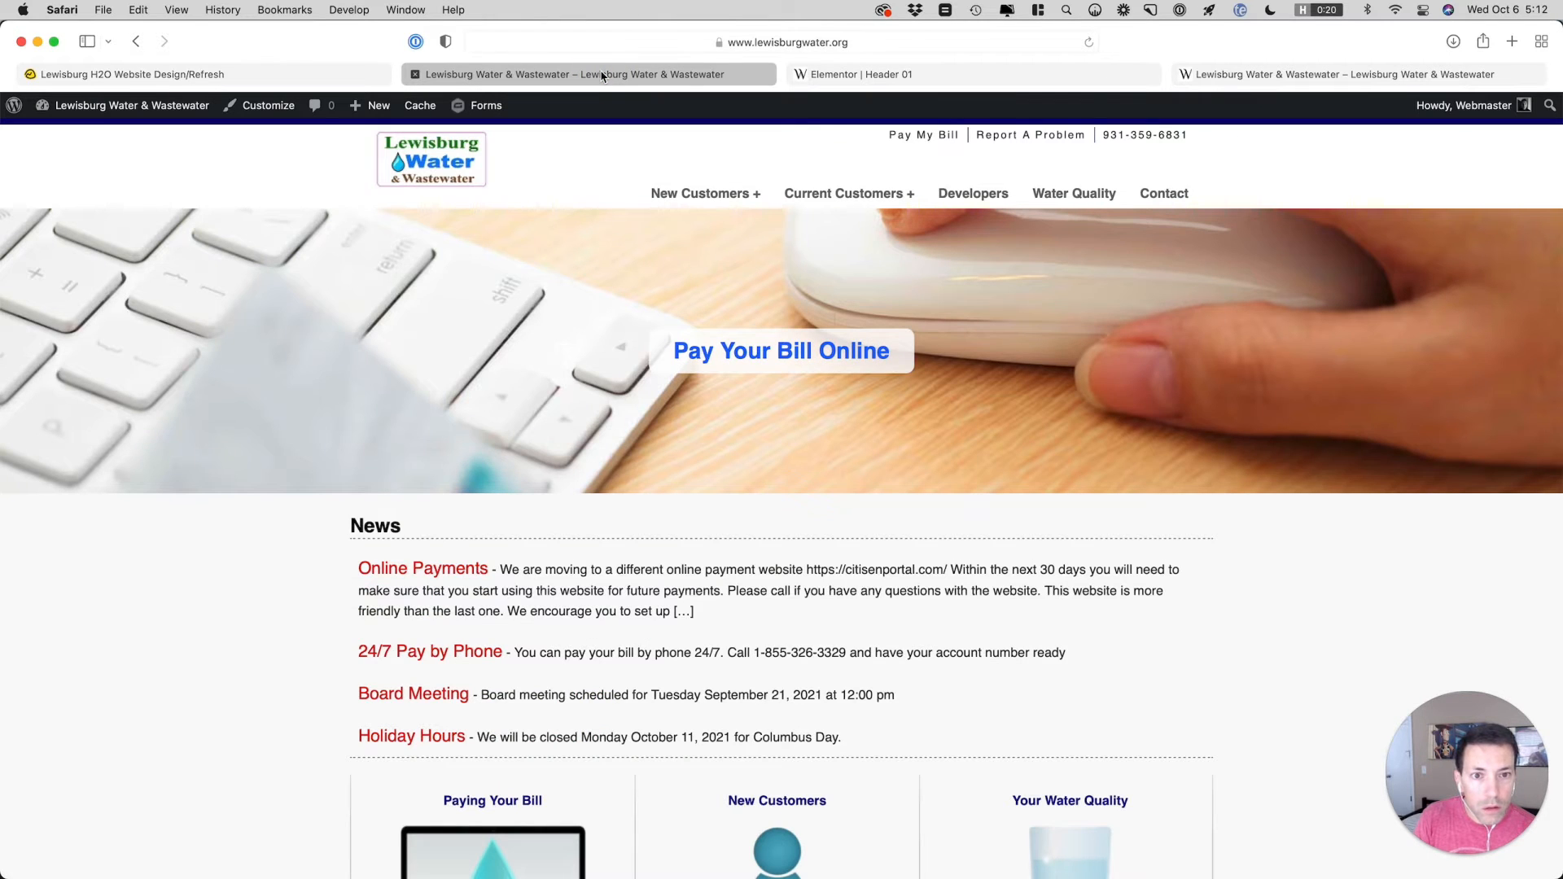
click(872, 77)
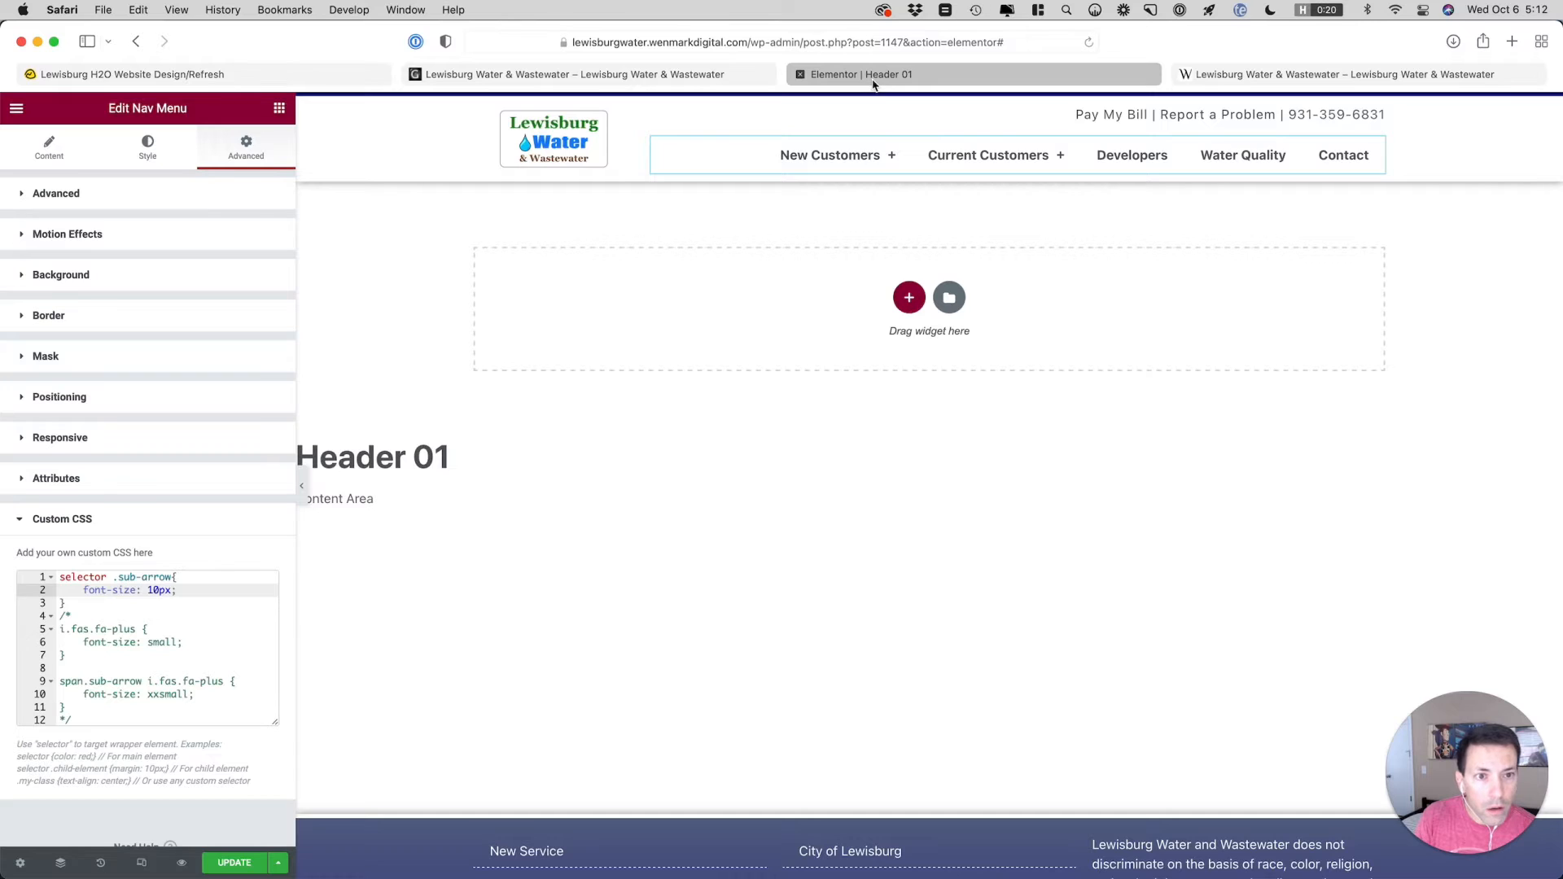
click(159, 590)
key(BackSpace)
text(2)
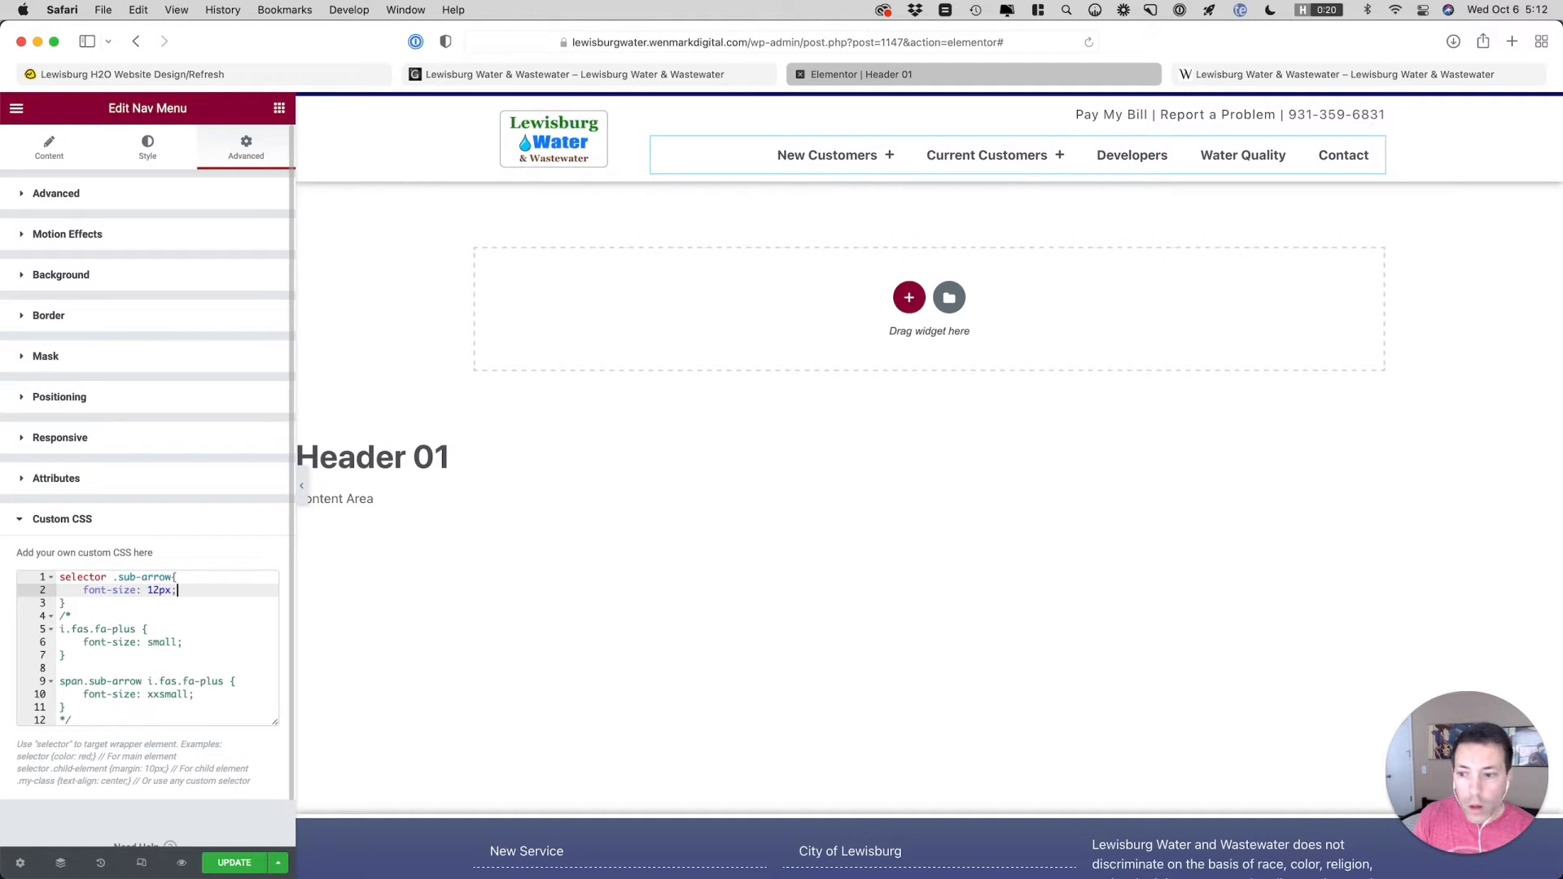
Try adding font-weight: bold to the .sub-arrow rule, and remove that declaration again
key(Return)
text(font-)
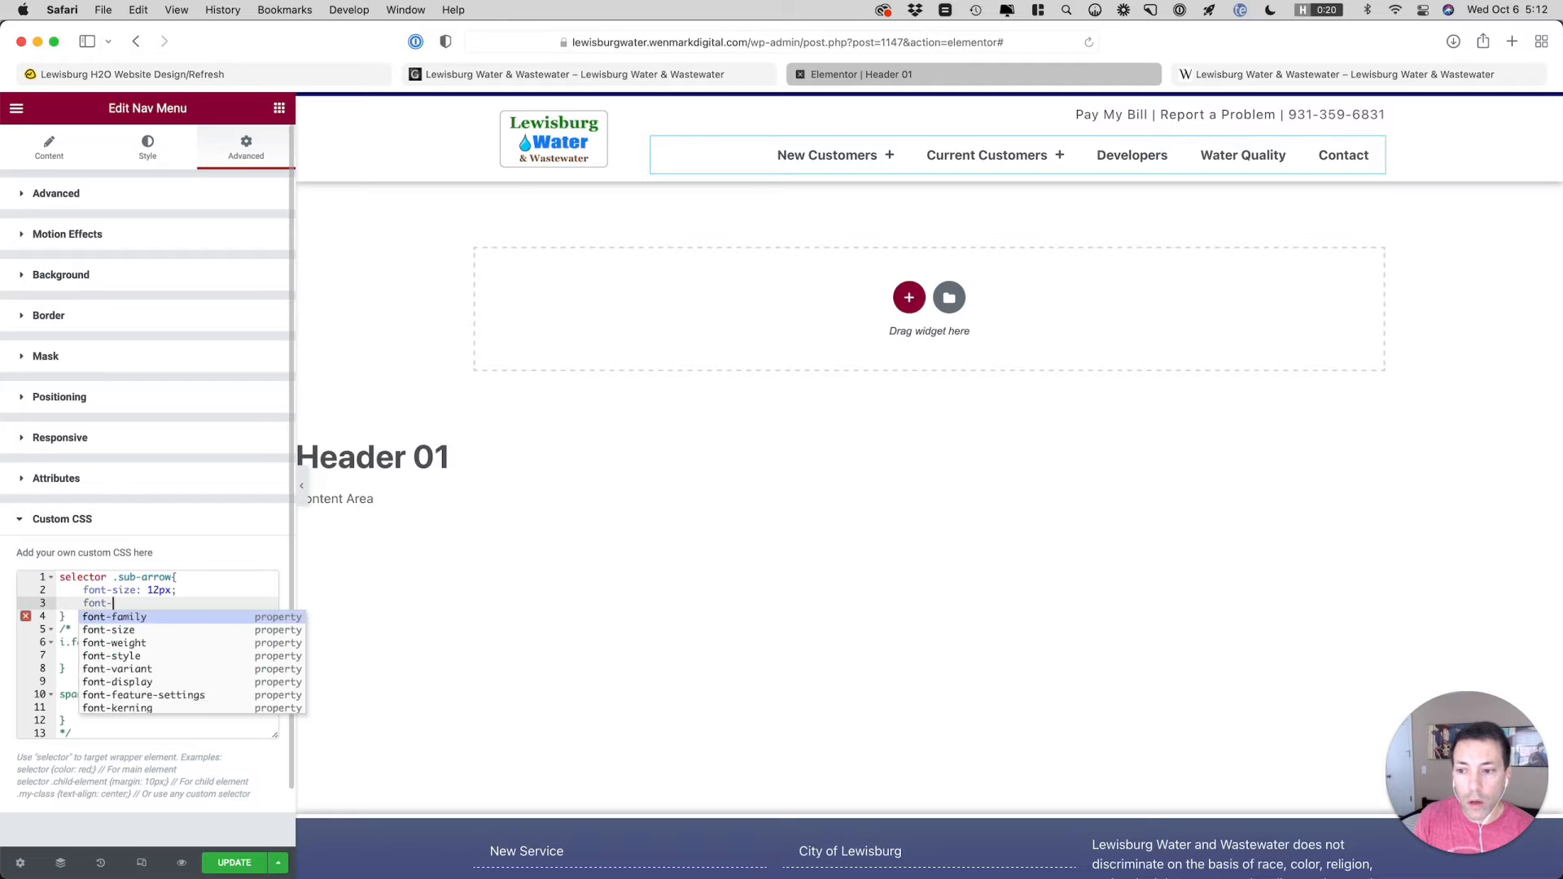
text(weight: bold;)
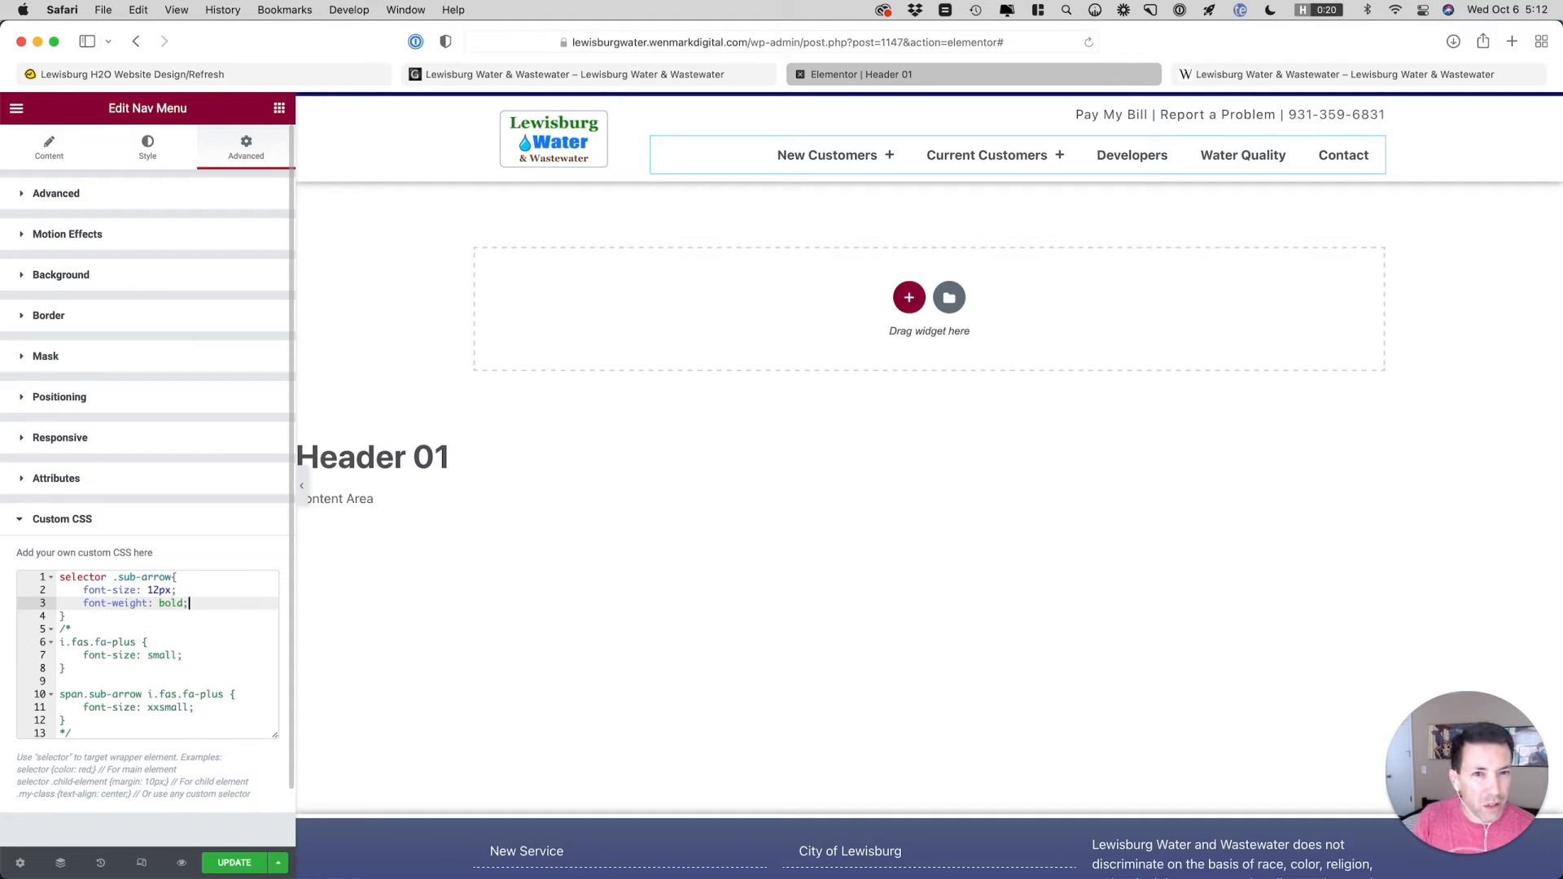
key(shift+Home)
key(shift+Home)
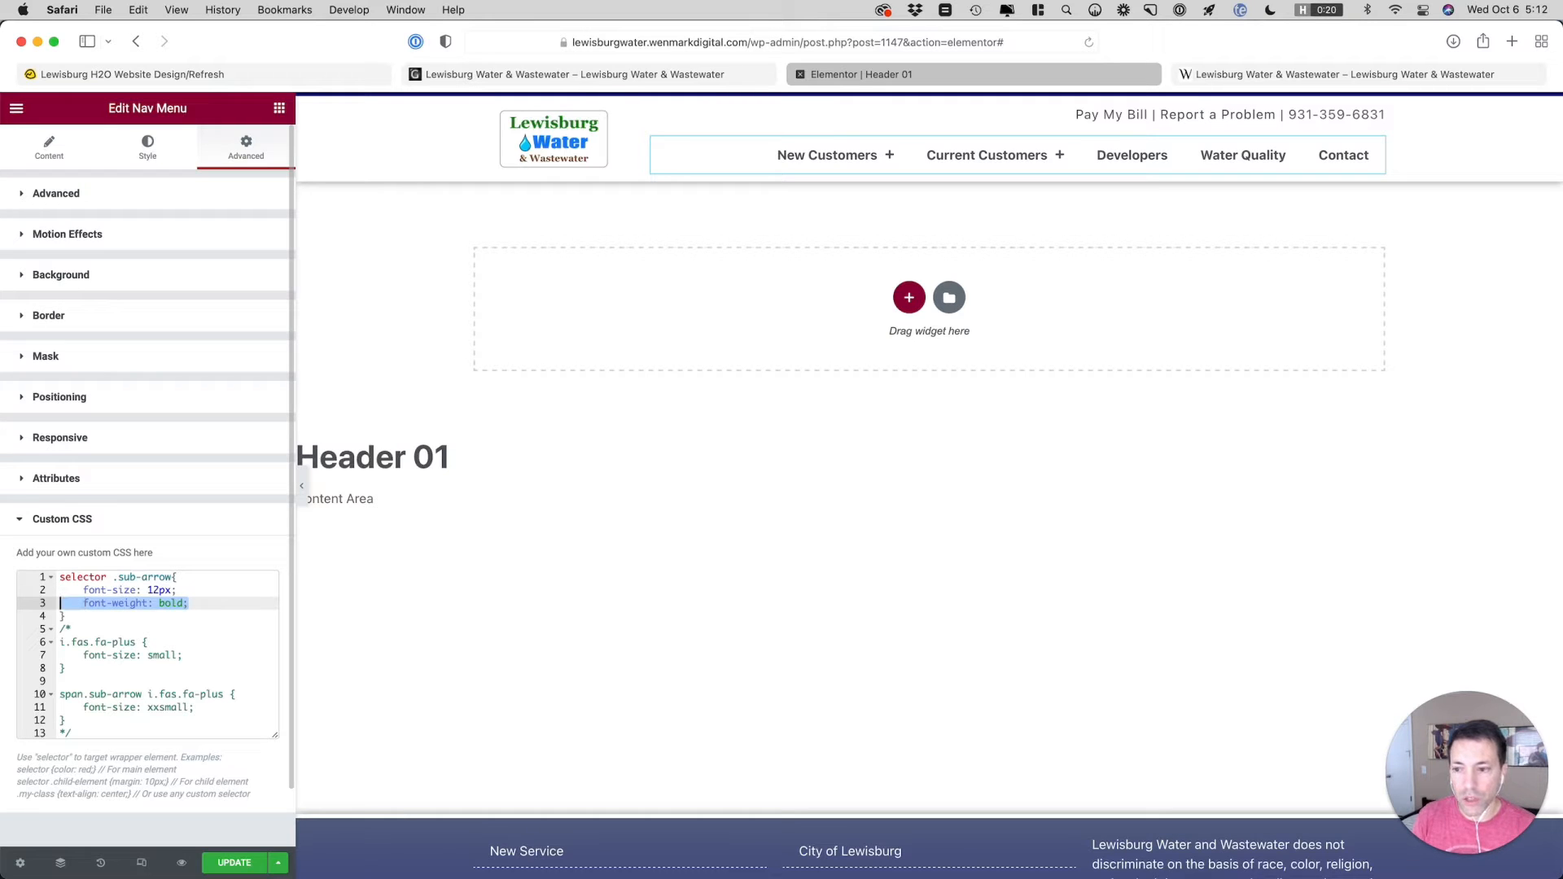
key(BackSpace)
key(BackSpace)
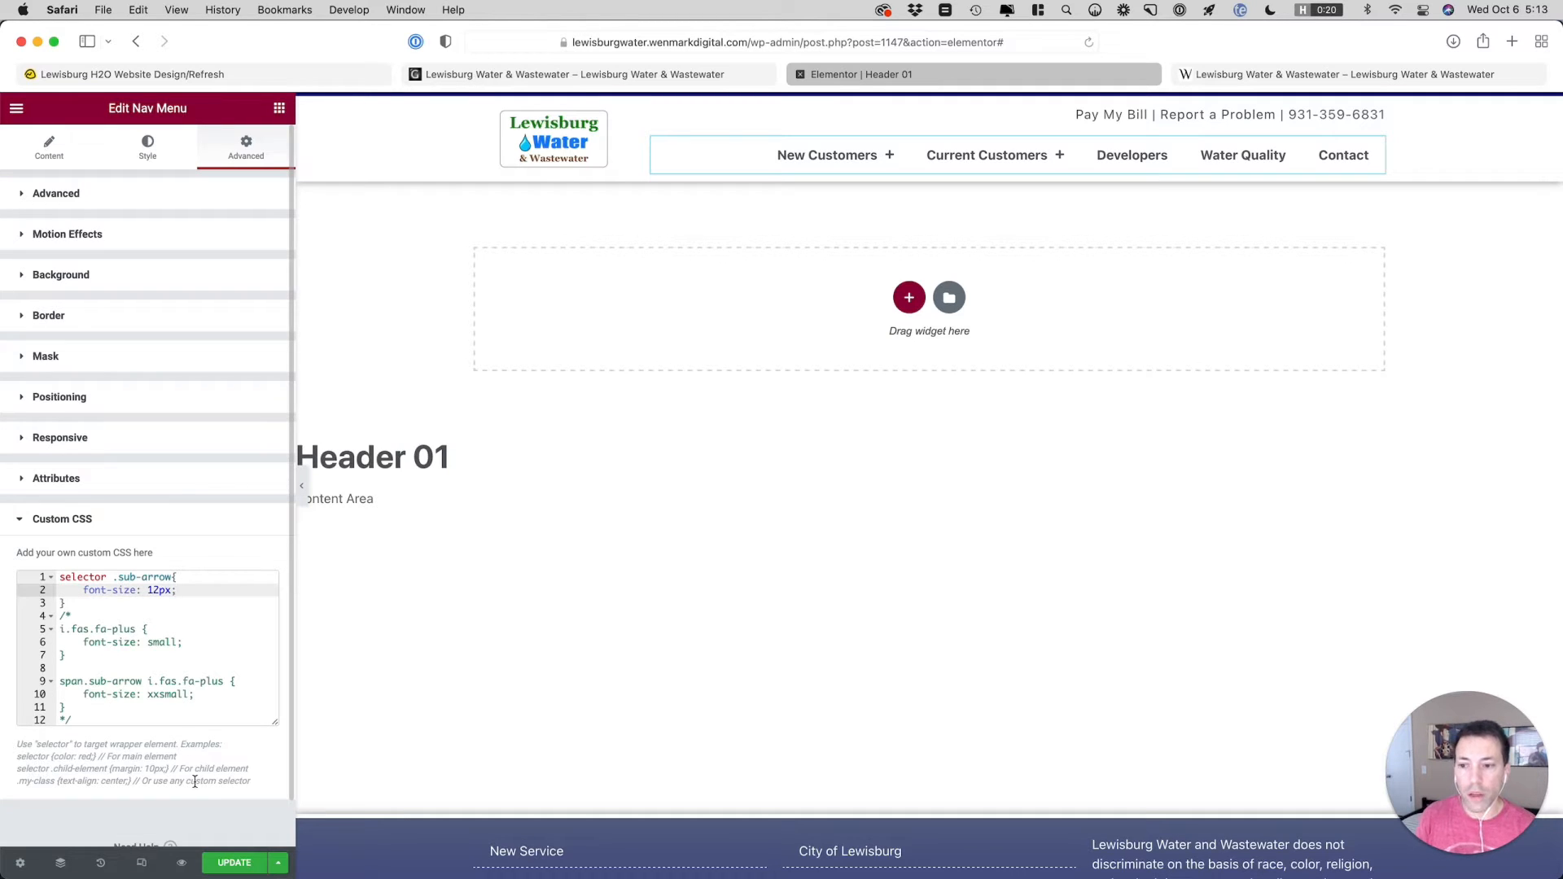
Update the header template and compare the New Customers menu item on the staging and live sites
click(228, 865)
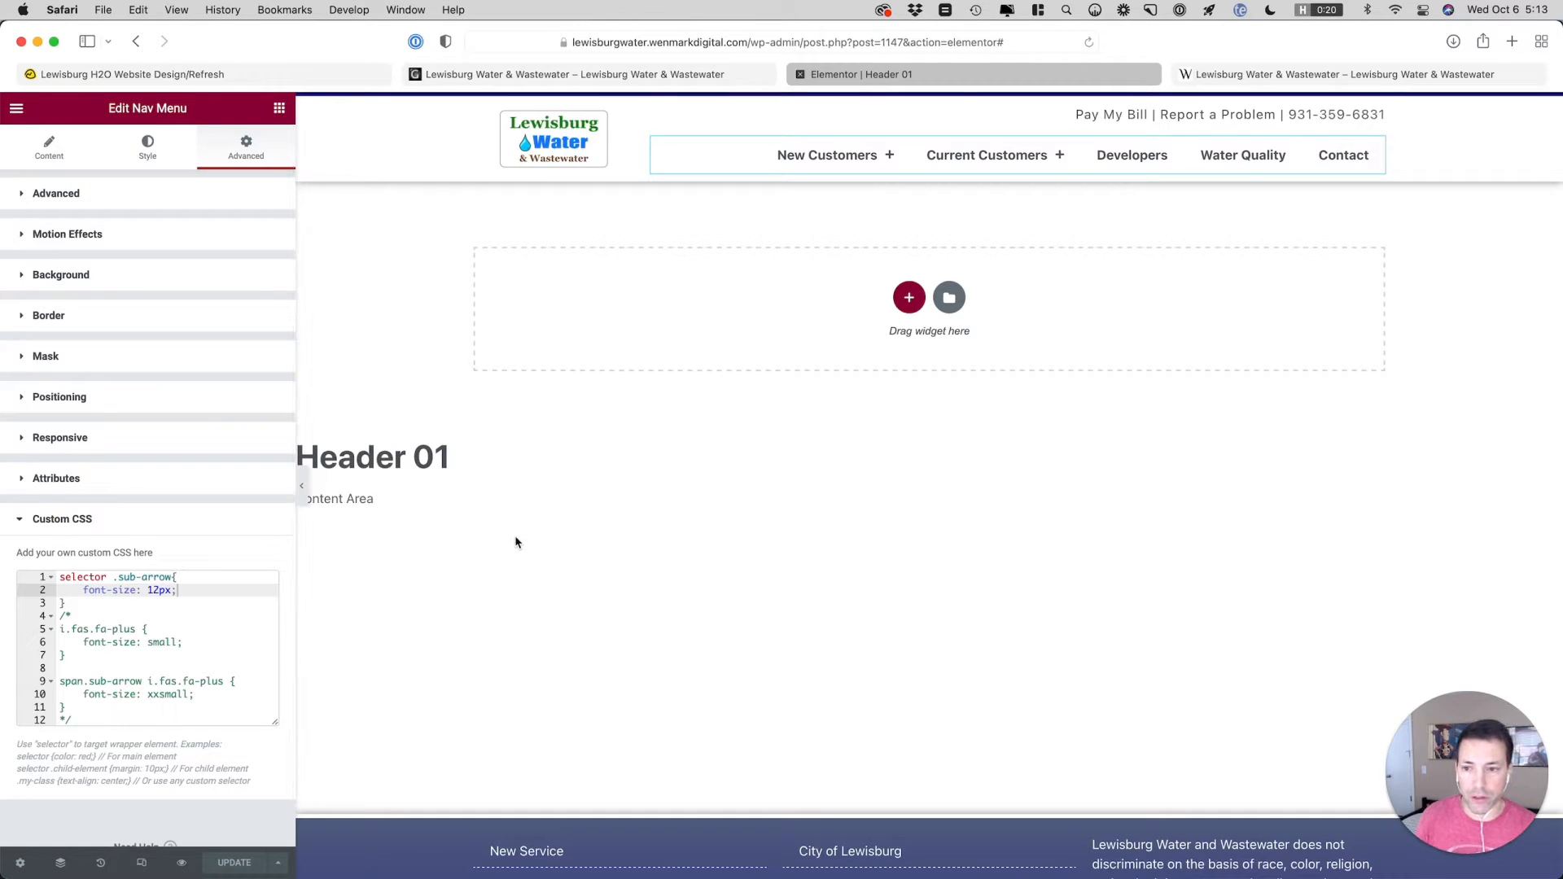
click(1302, 72)
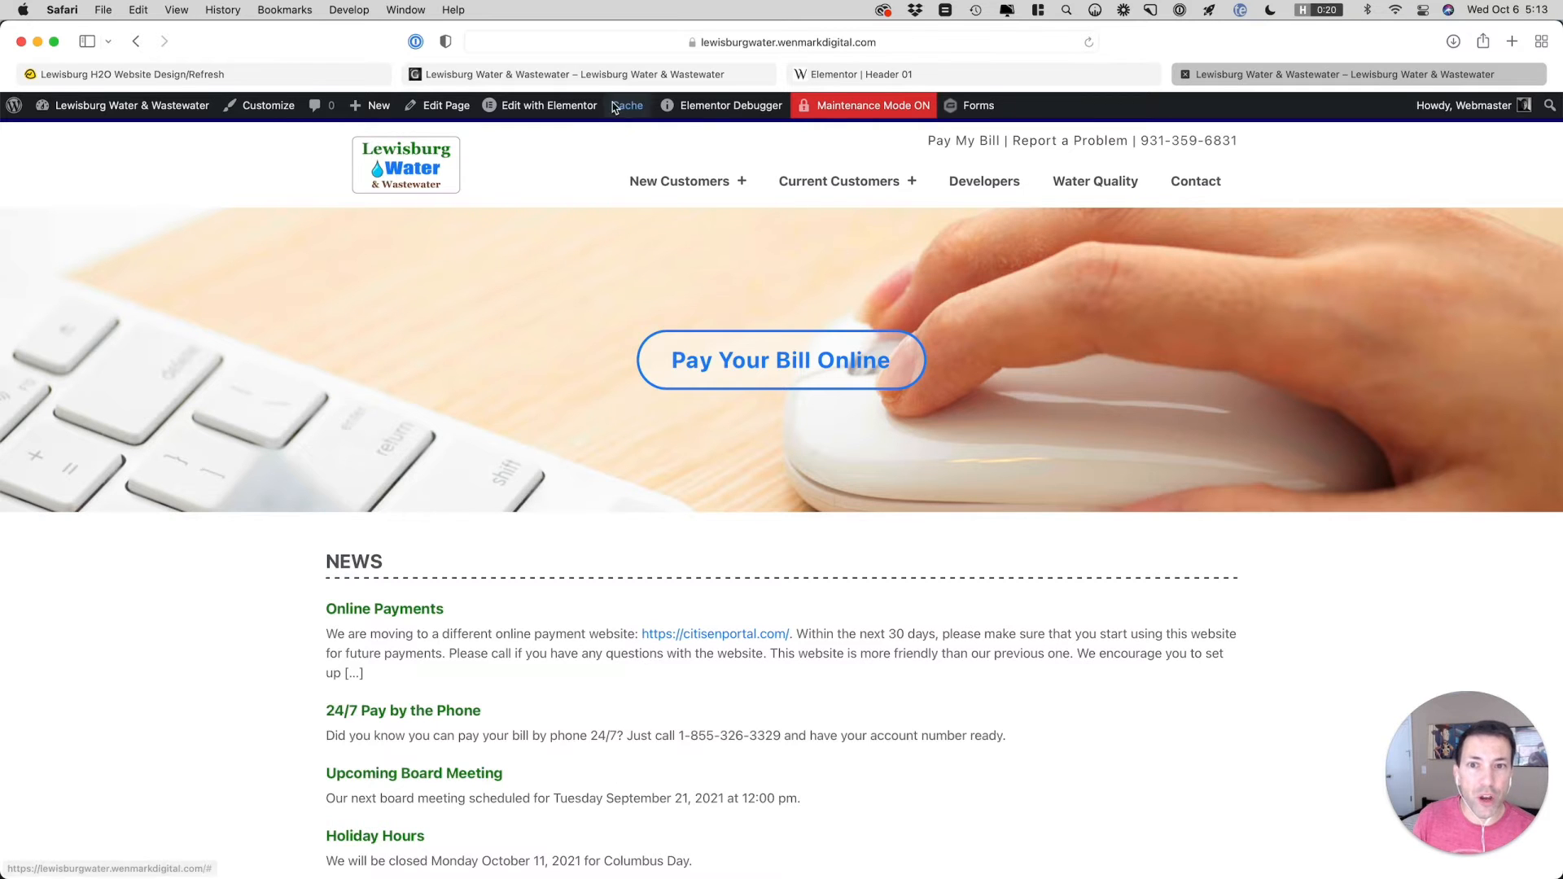
click(592, 80)
mouse_move(758, 199)
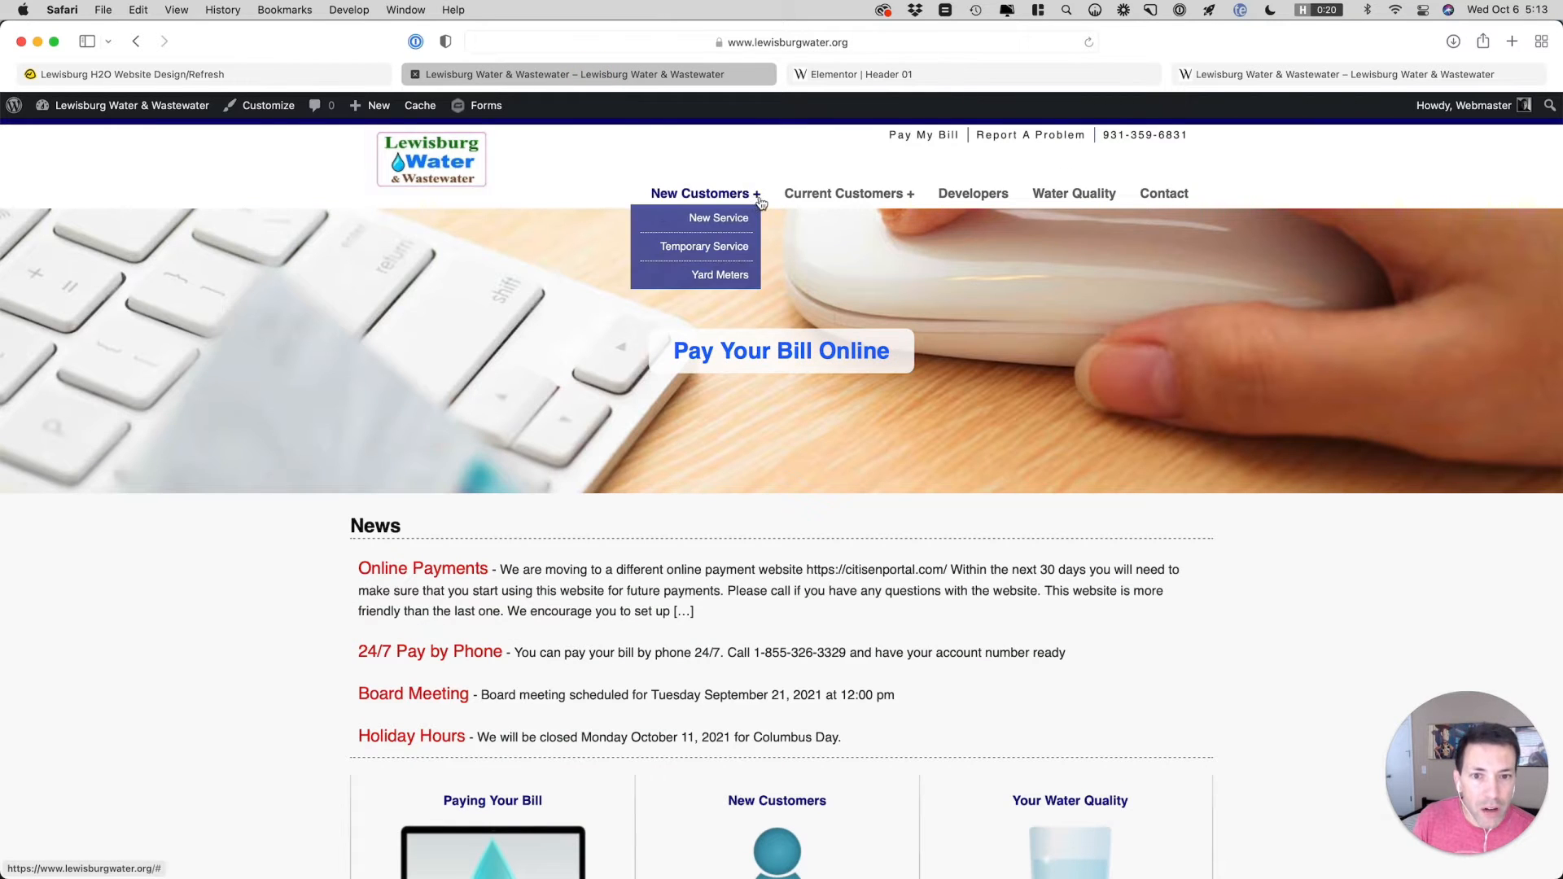
click(1328, 79)
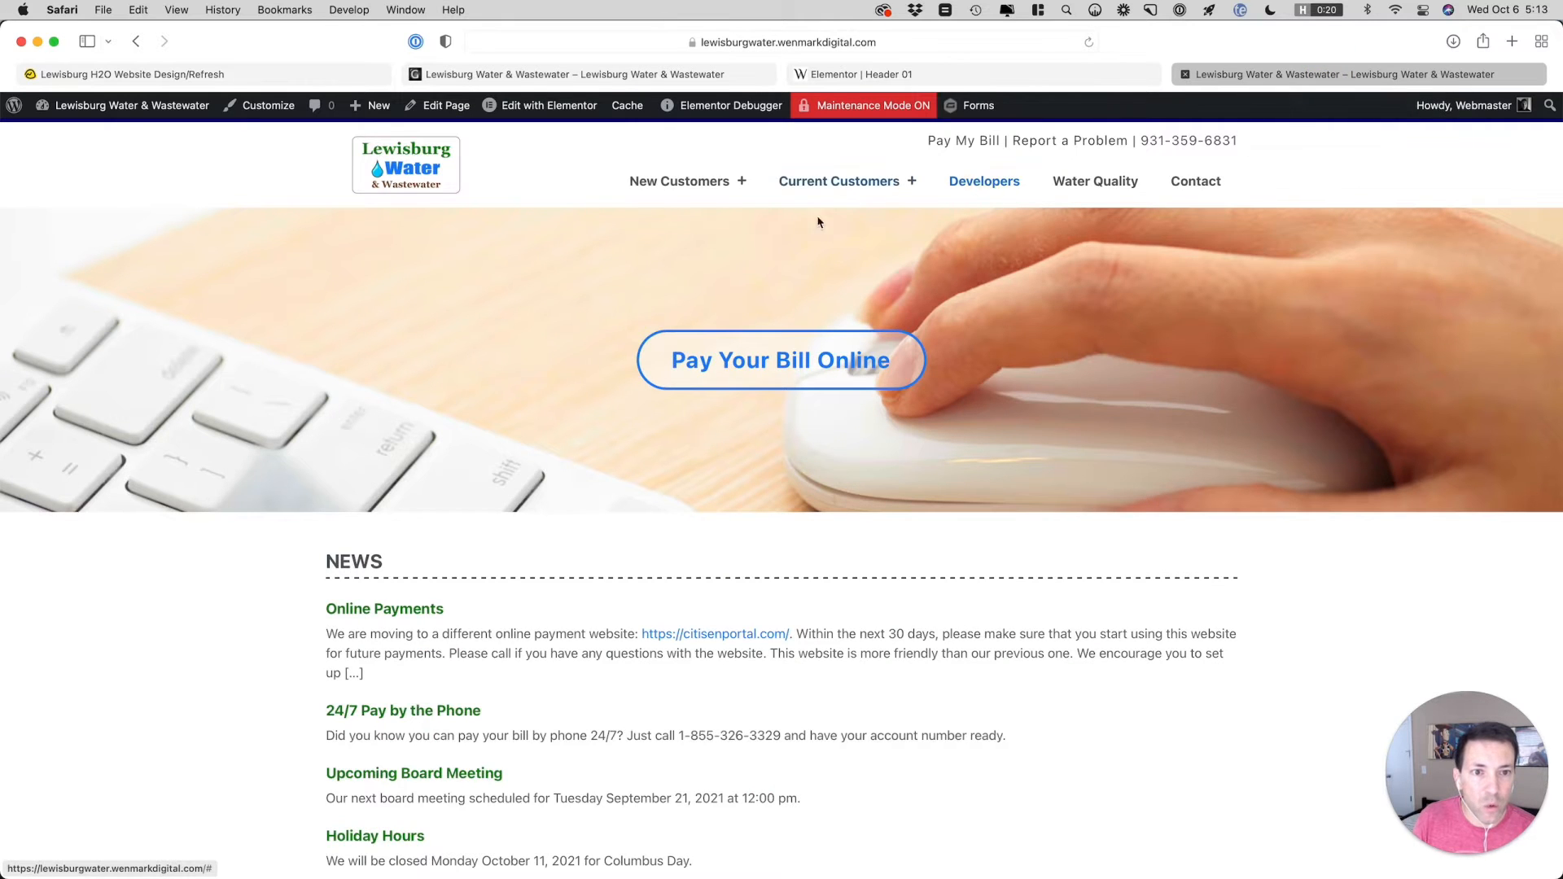
mouse_move(692, 188)
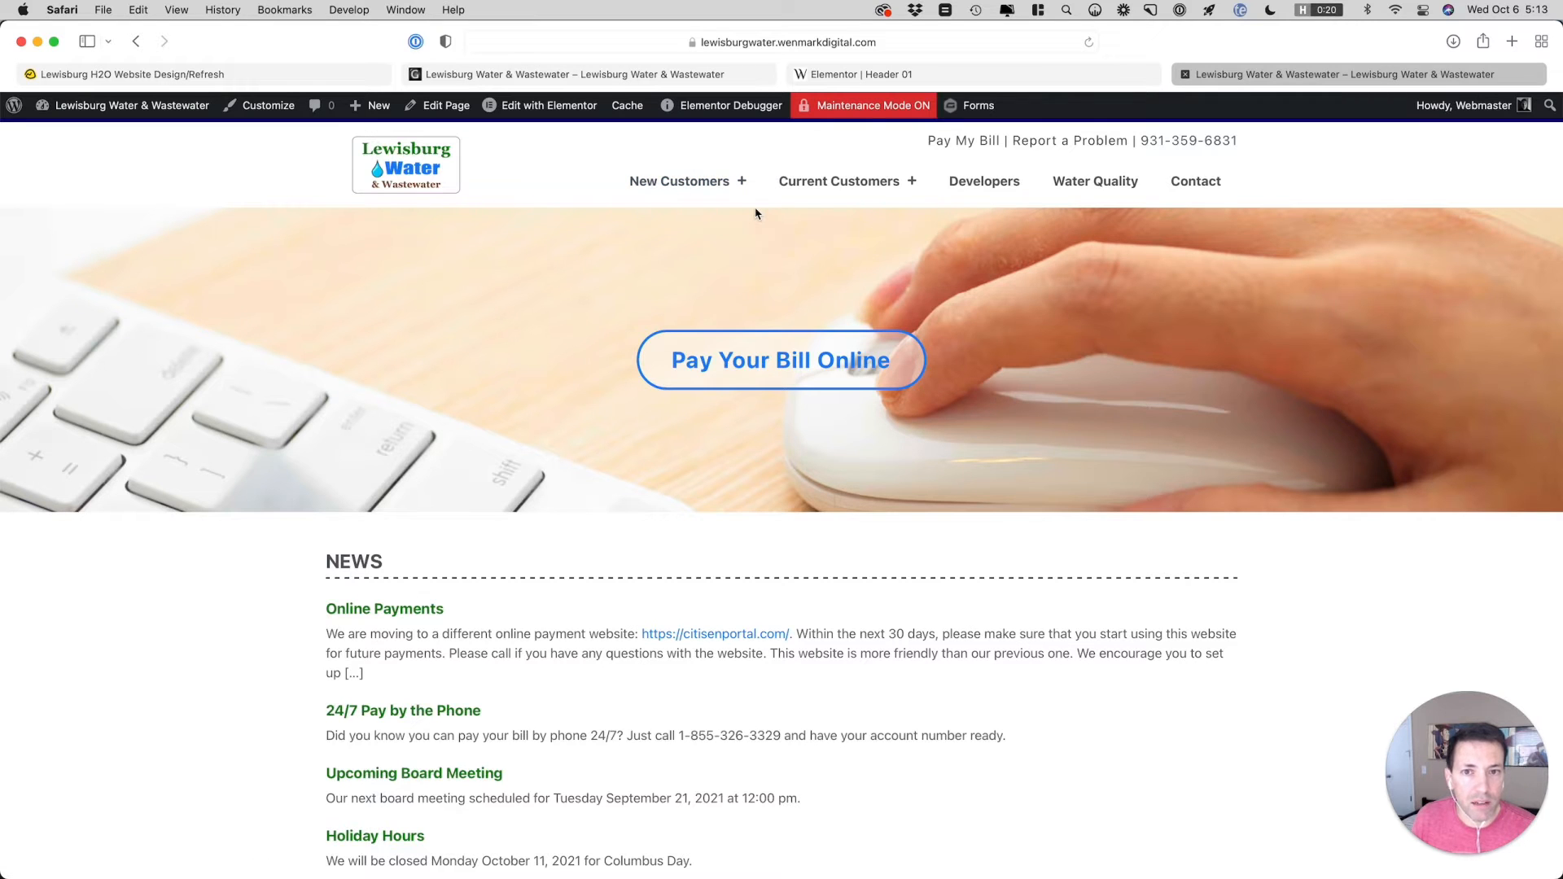
Compare the Pay My Bill line above the header menu with the live site, and open its text widget in the Header 01 editor
click(920, 74)
mouse_move(864, 171)
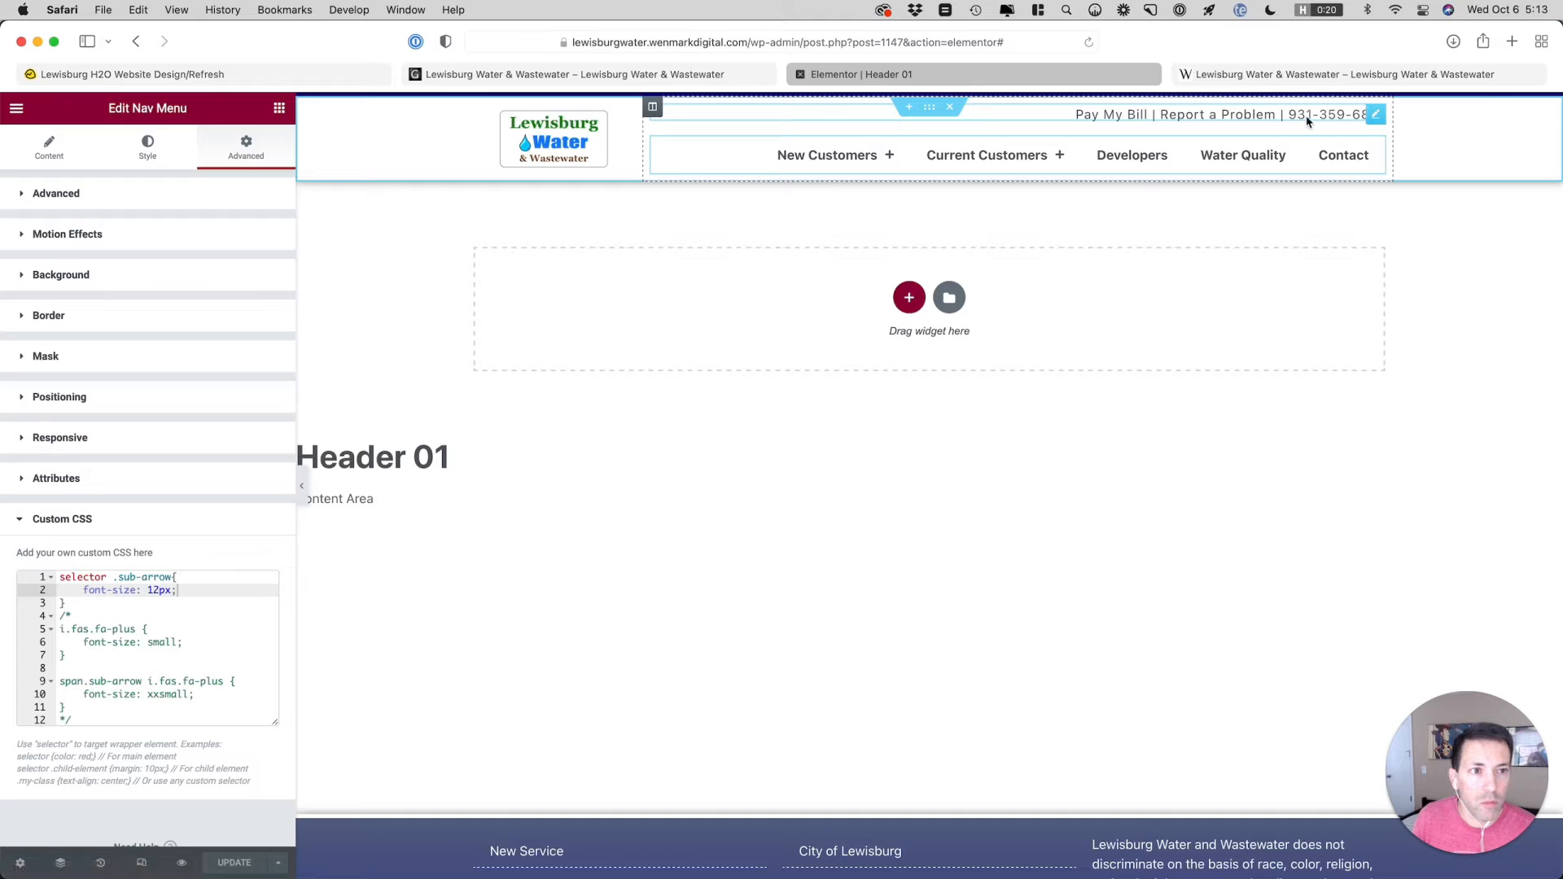
click(646, 82)
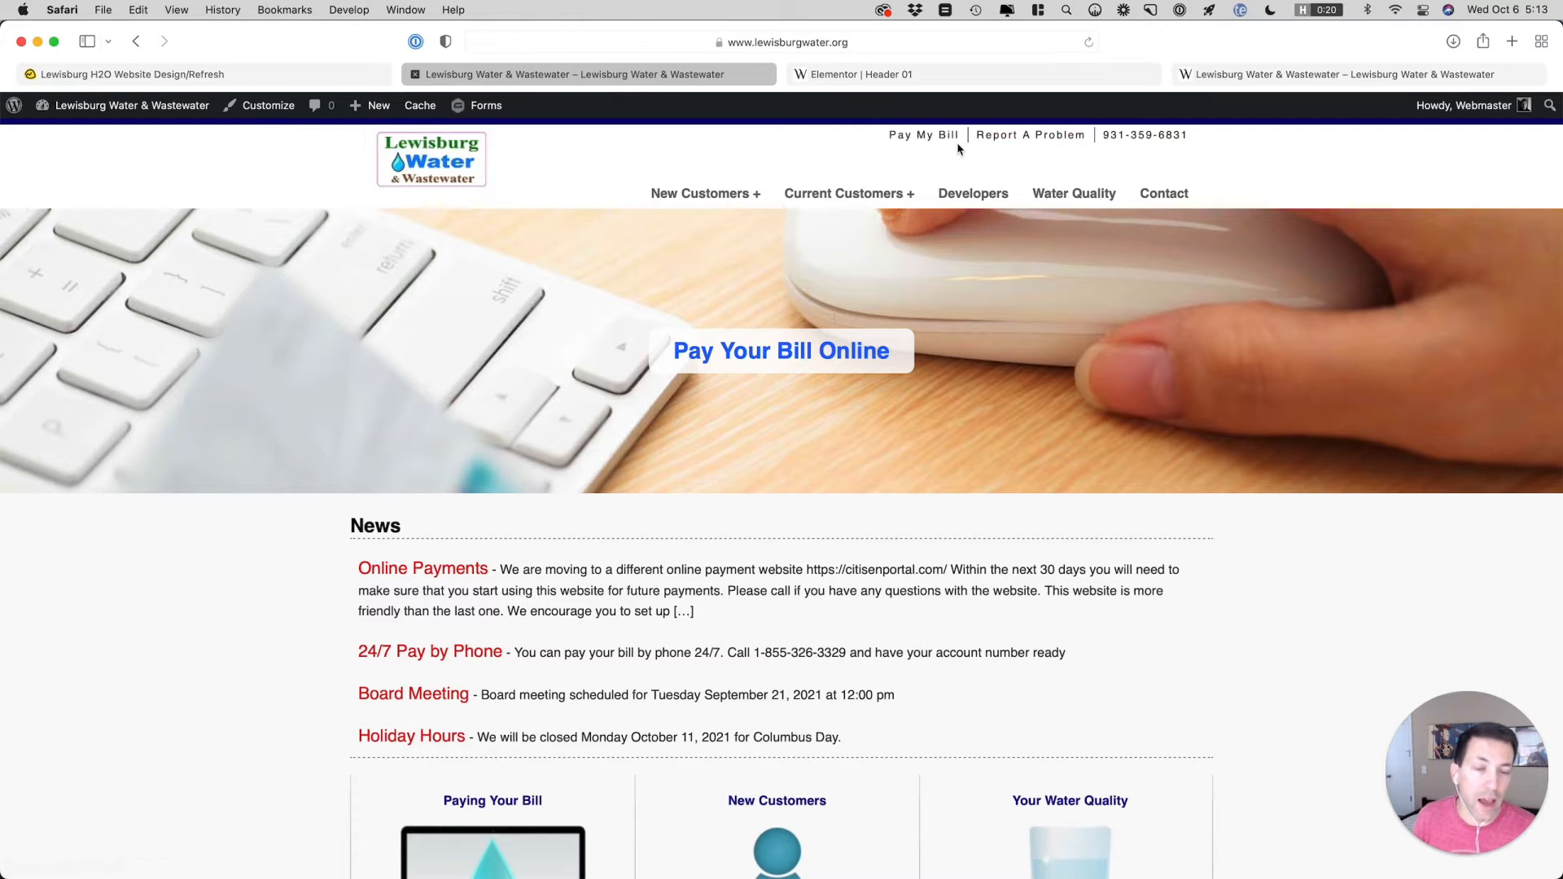
click(921, 78)
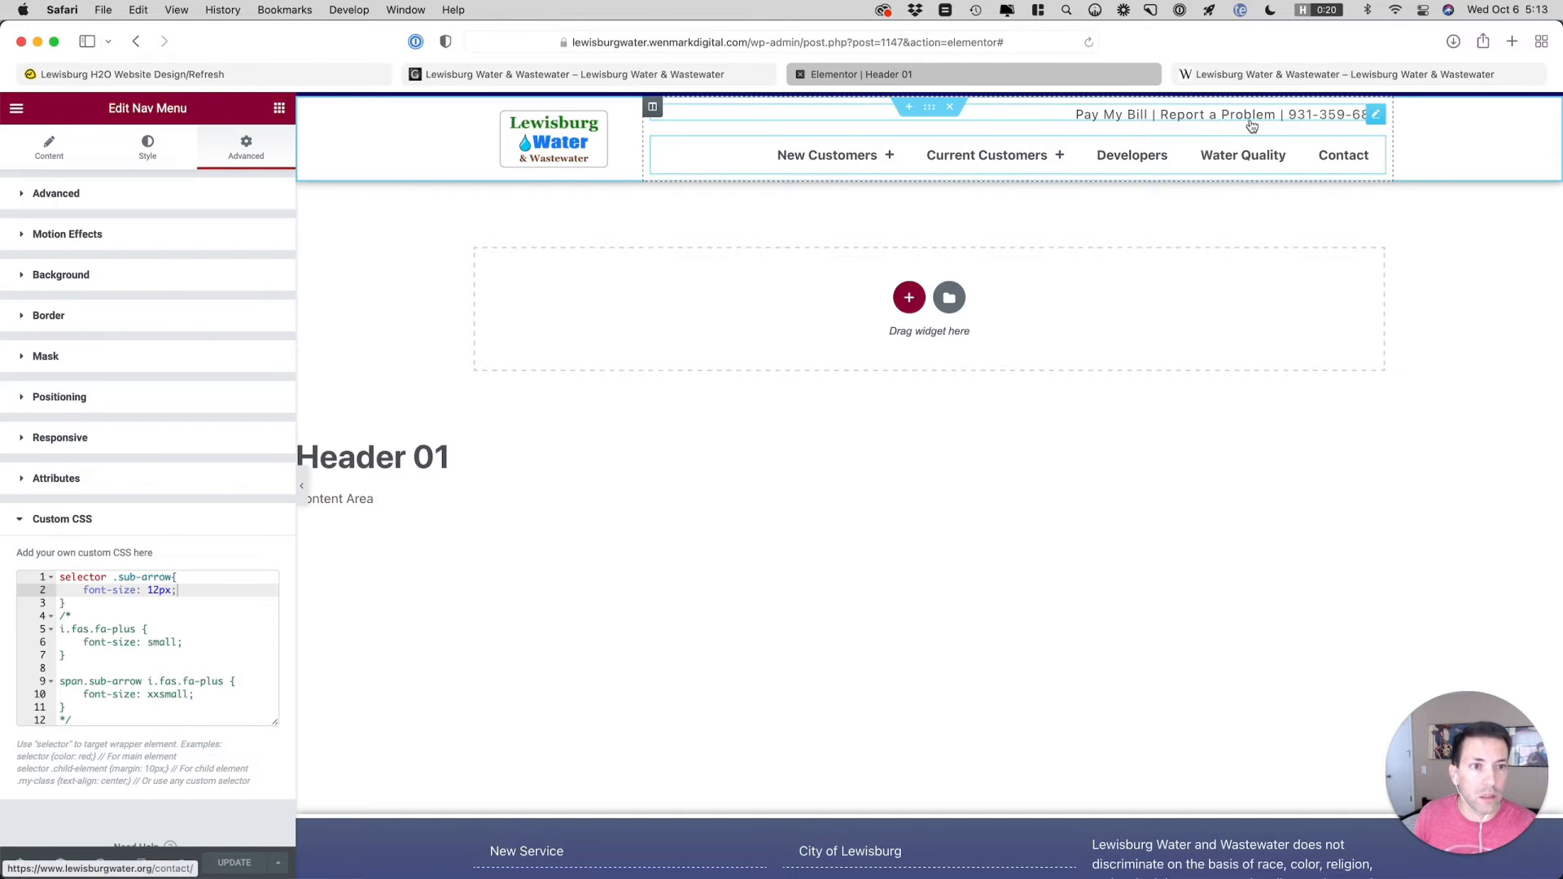
click(1376, 116)
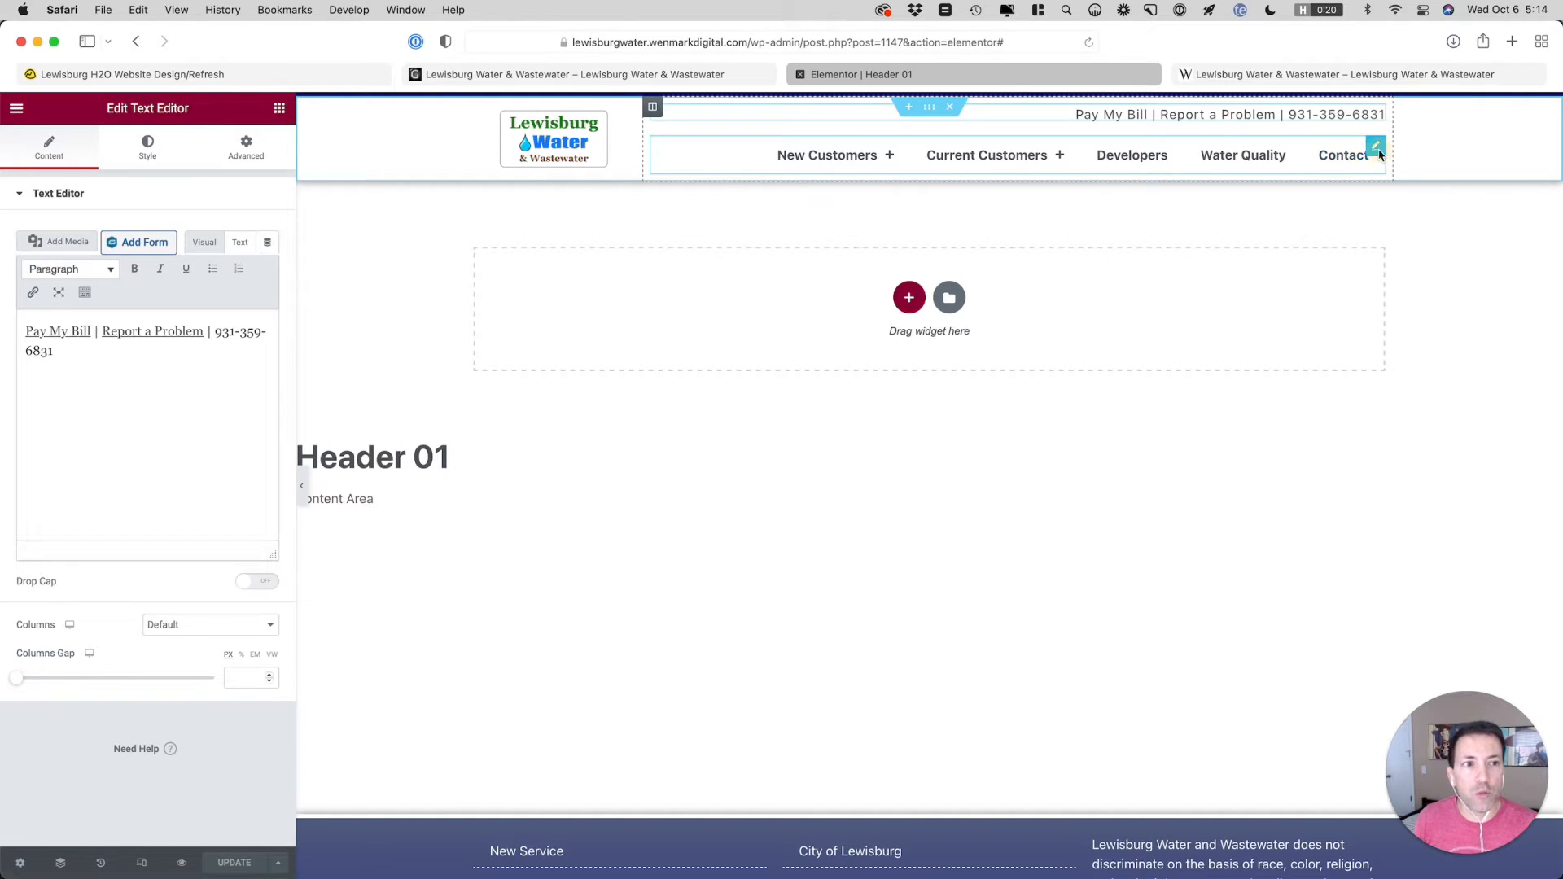
Open the nav menu widget's style settings and compare the header menu on the staging and live sites
click(1377, 148)
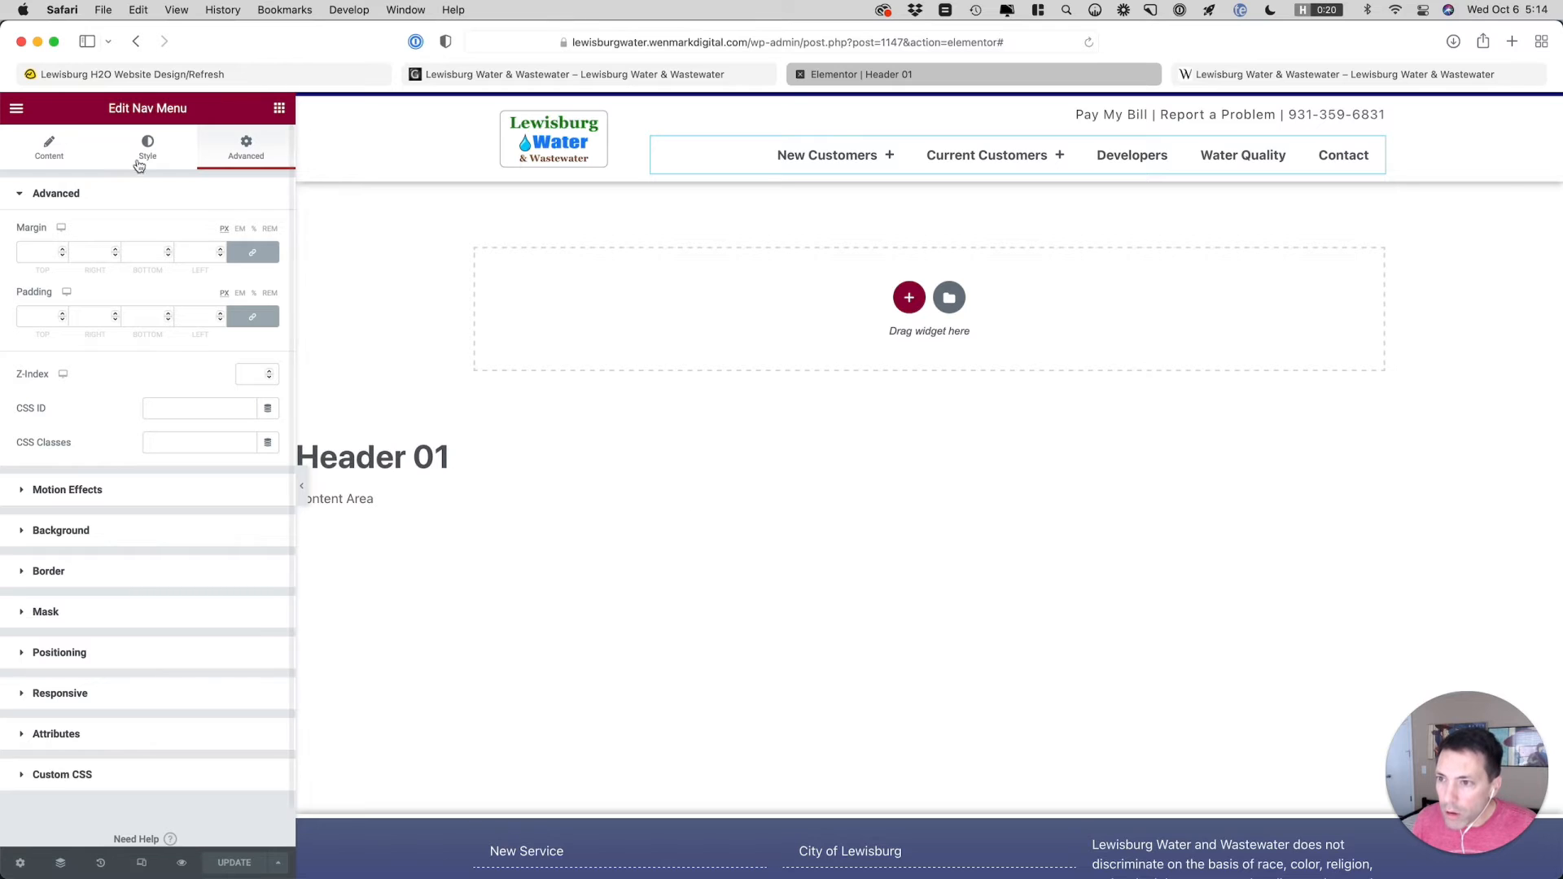
click(62, 153)
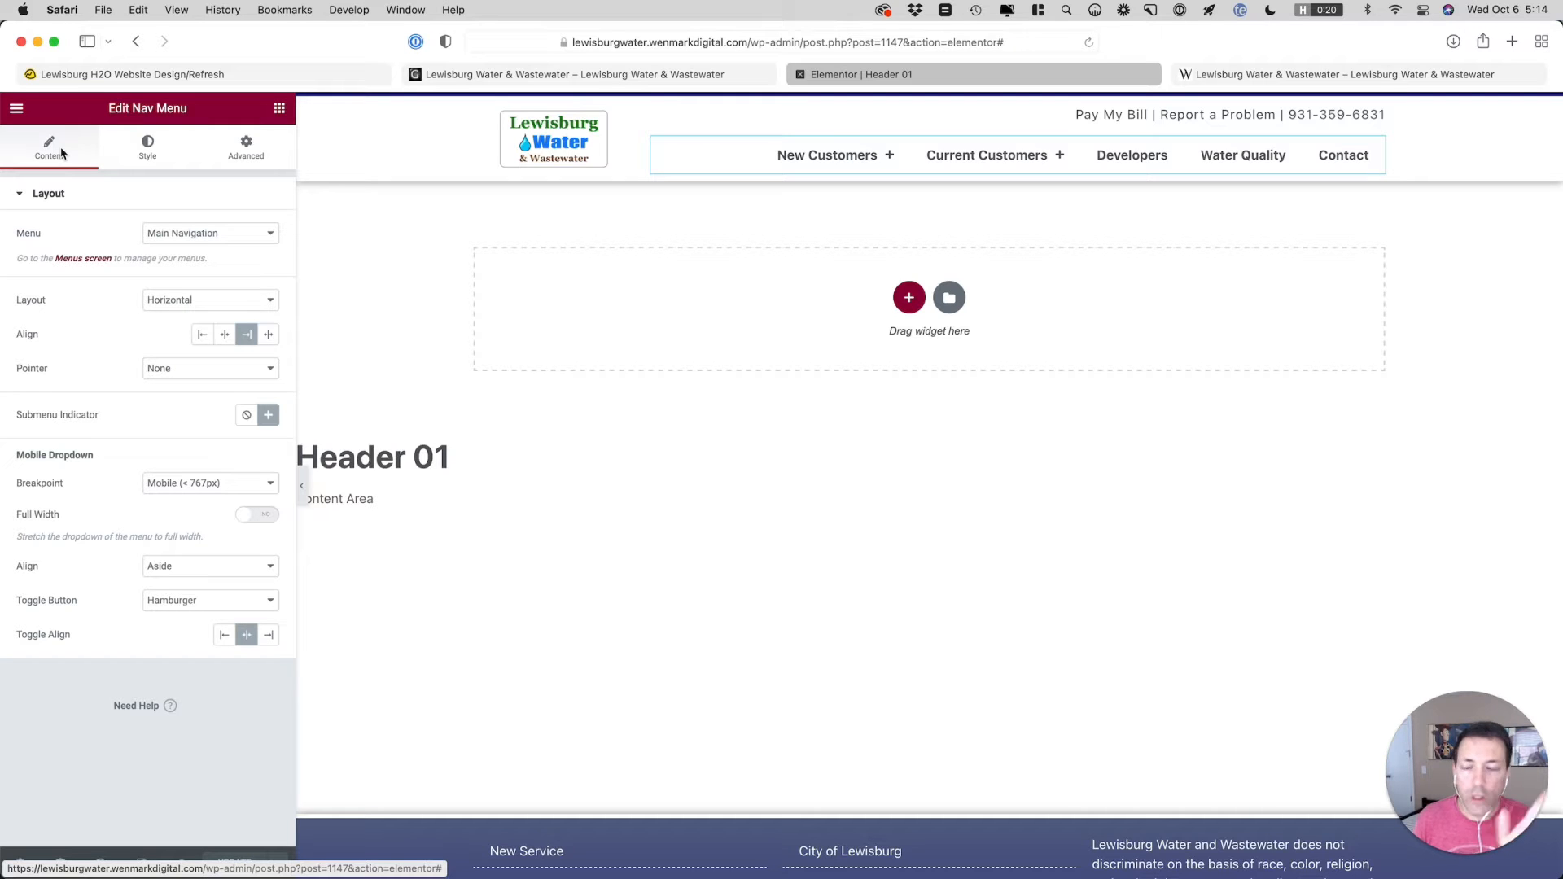
mouse_move(853, 170)
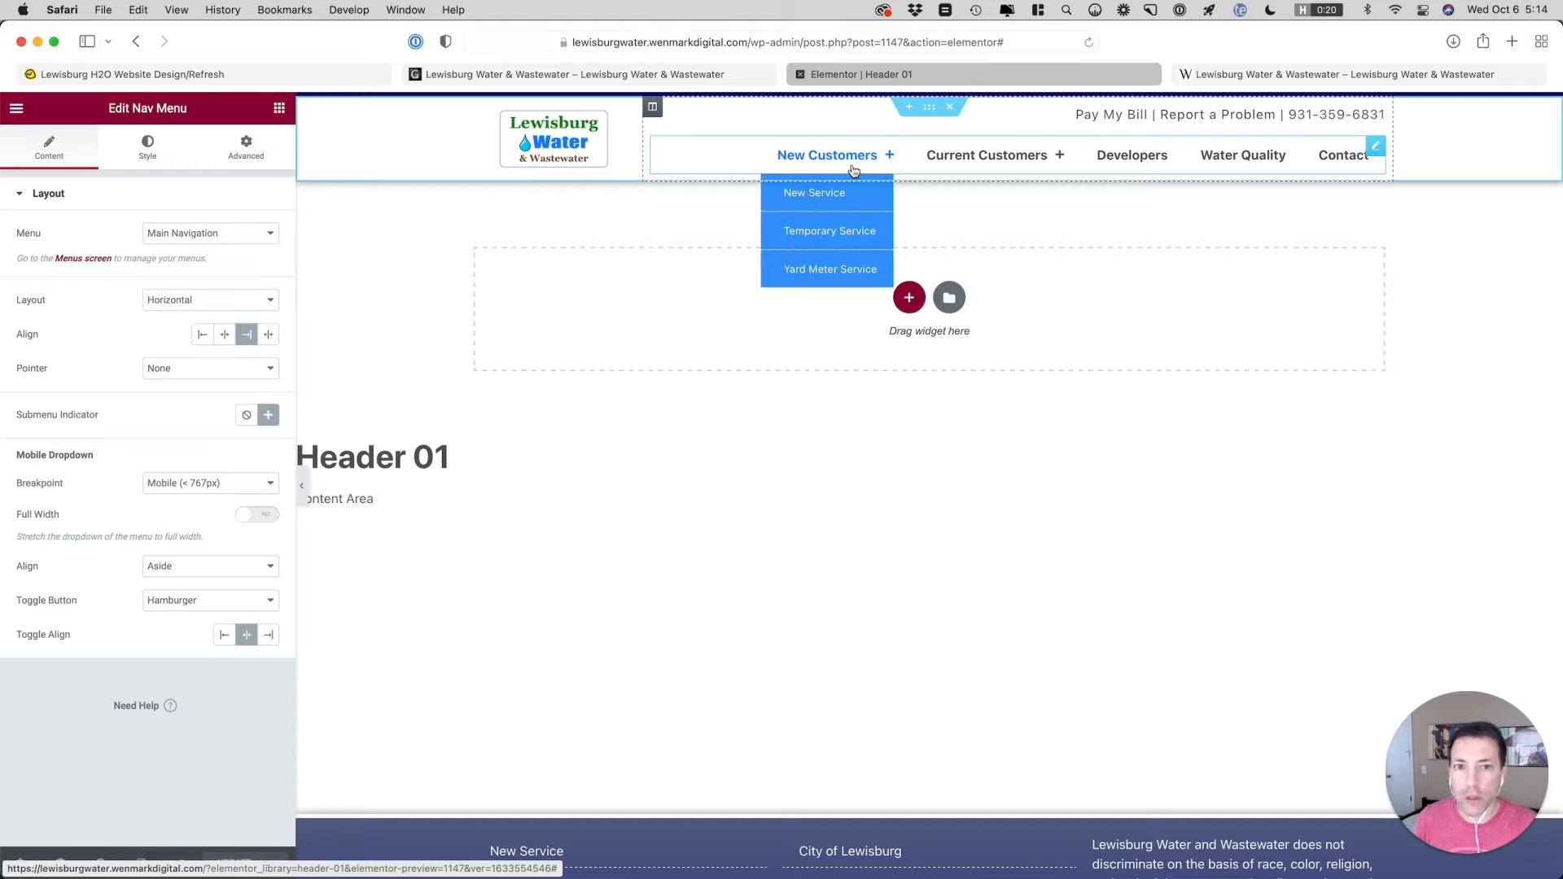
click(166, 167)
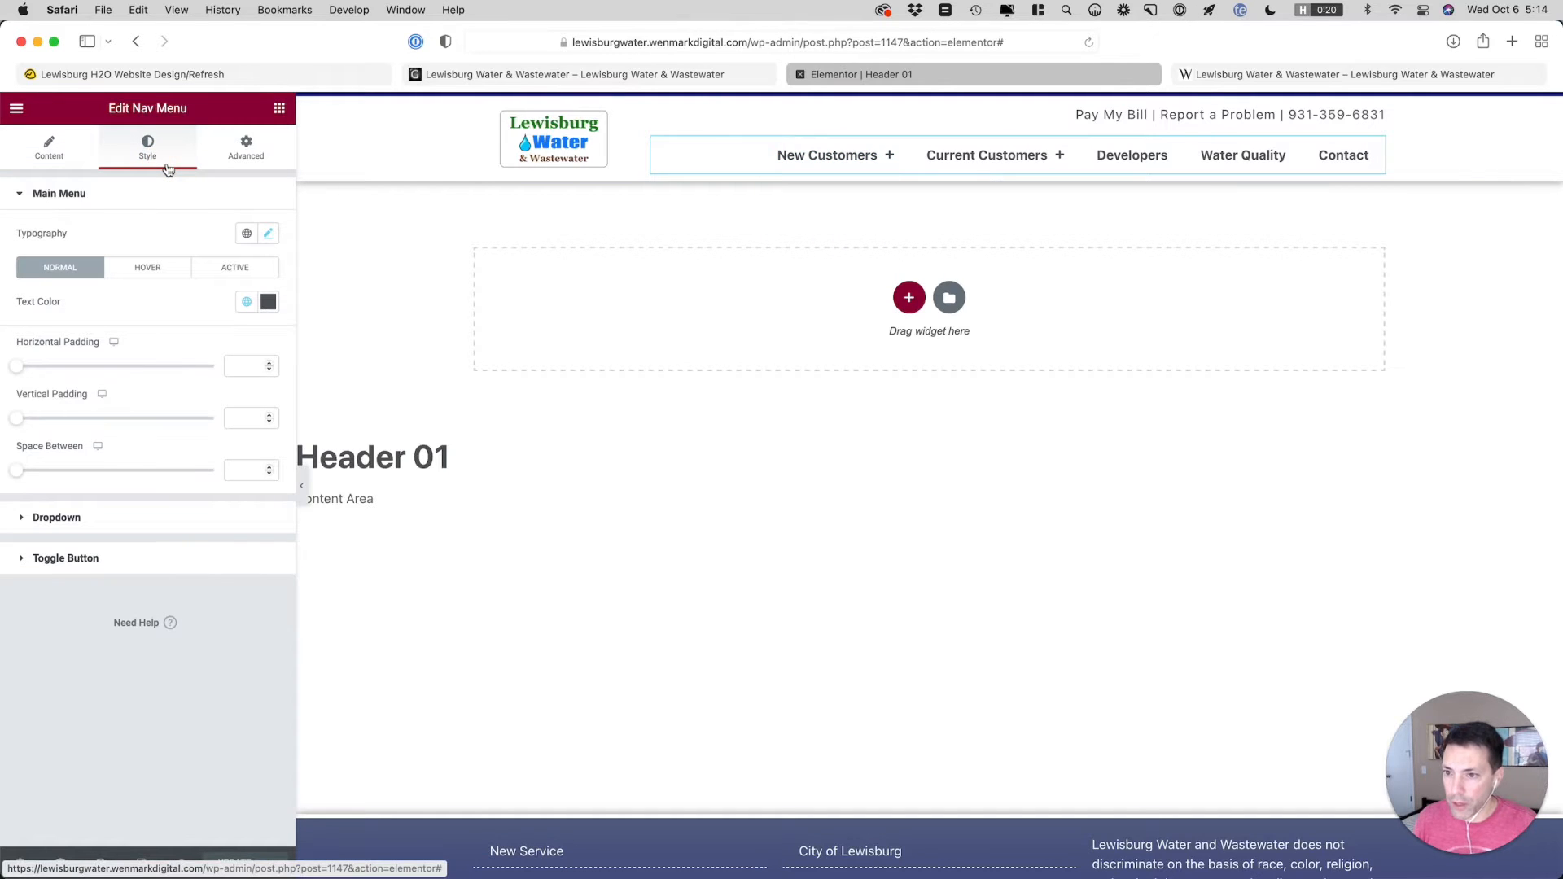
click(1260, 74)
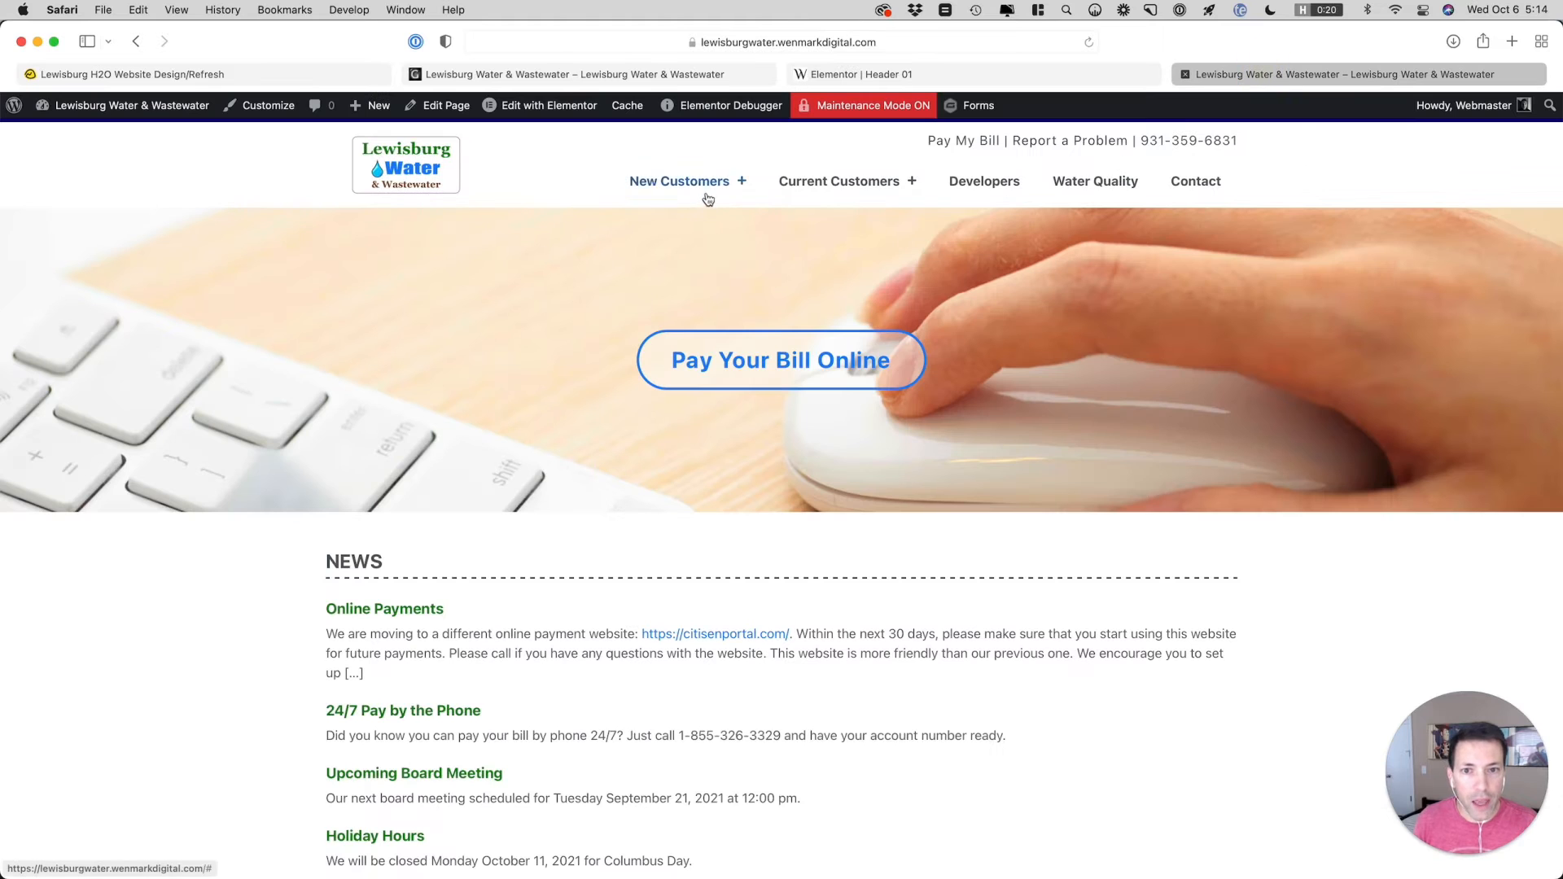
click(681, 79)
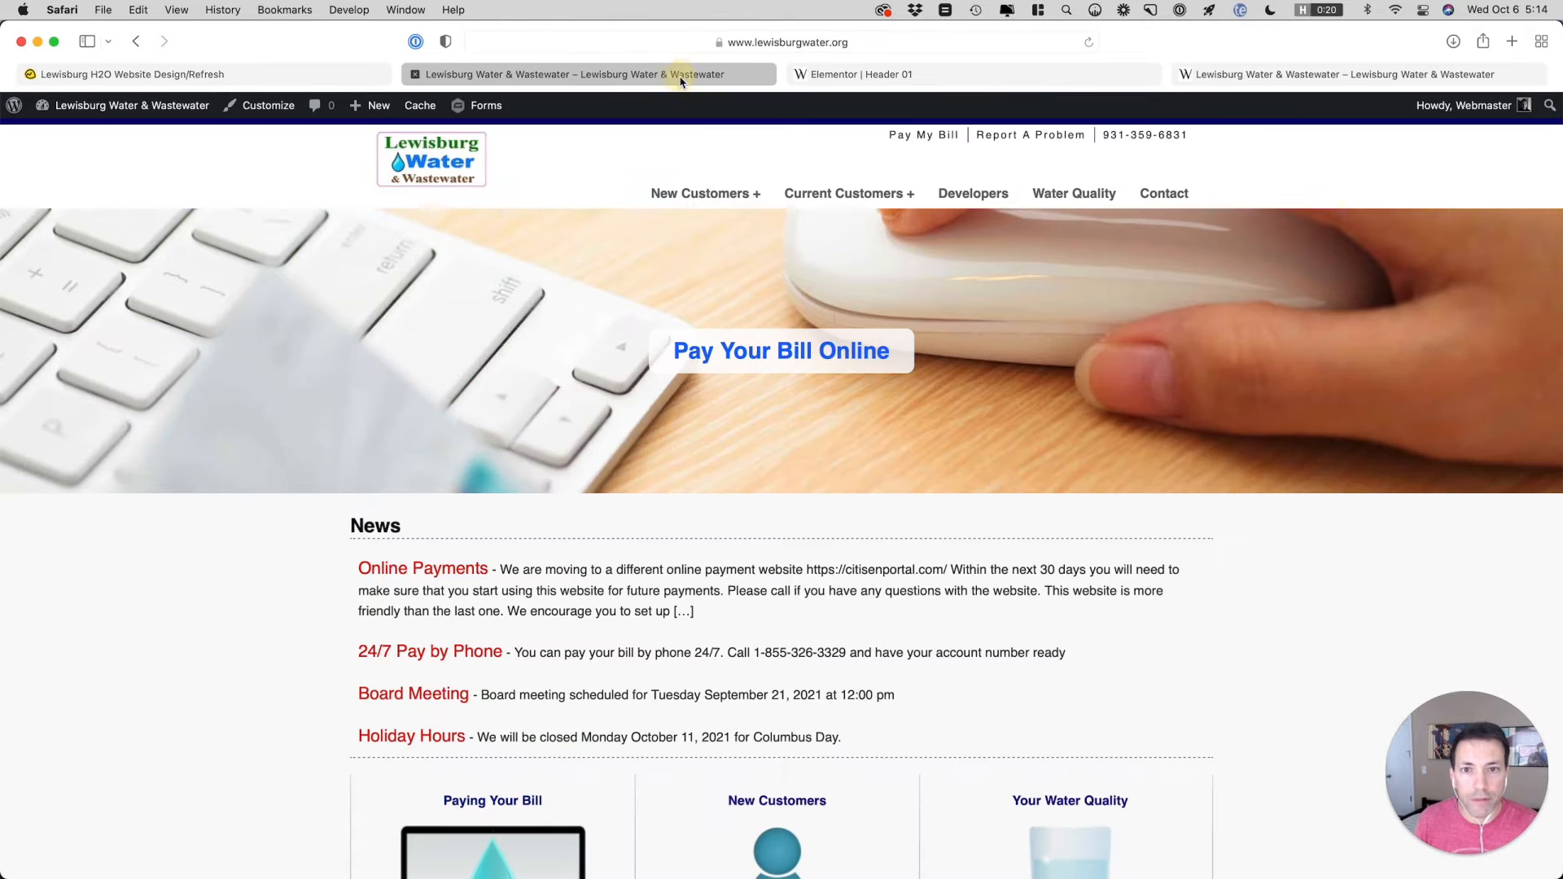
click(872, 75)
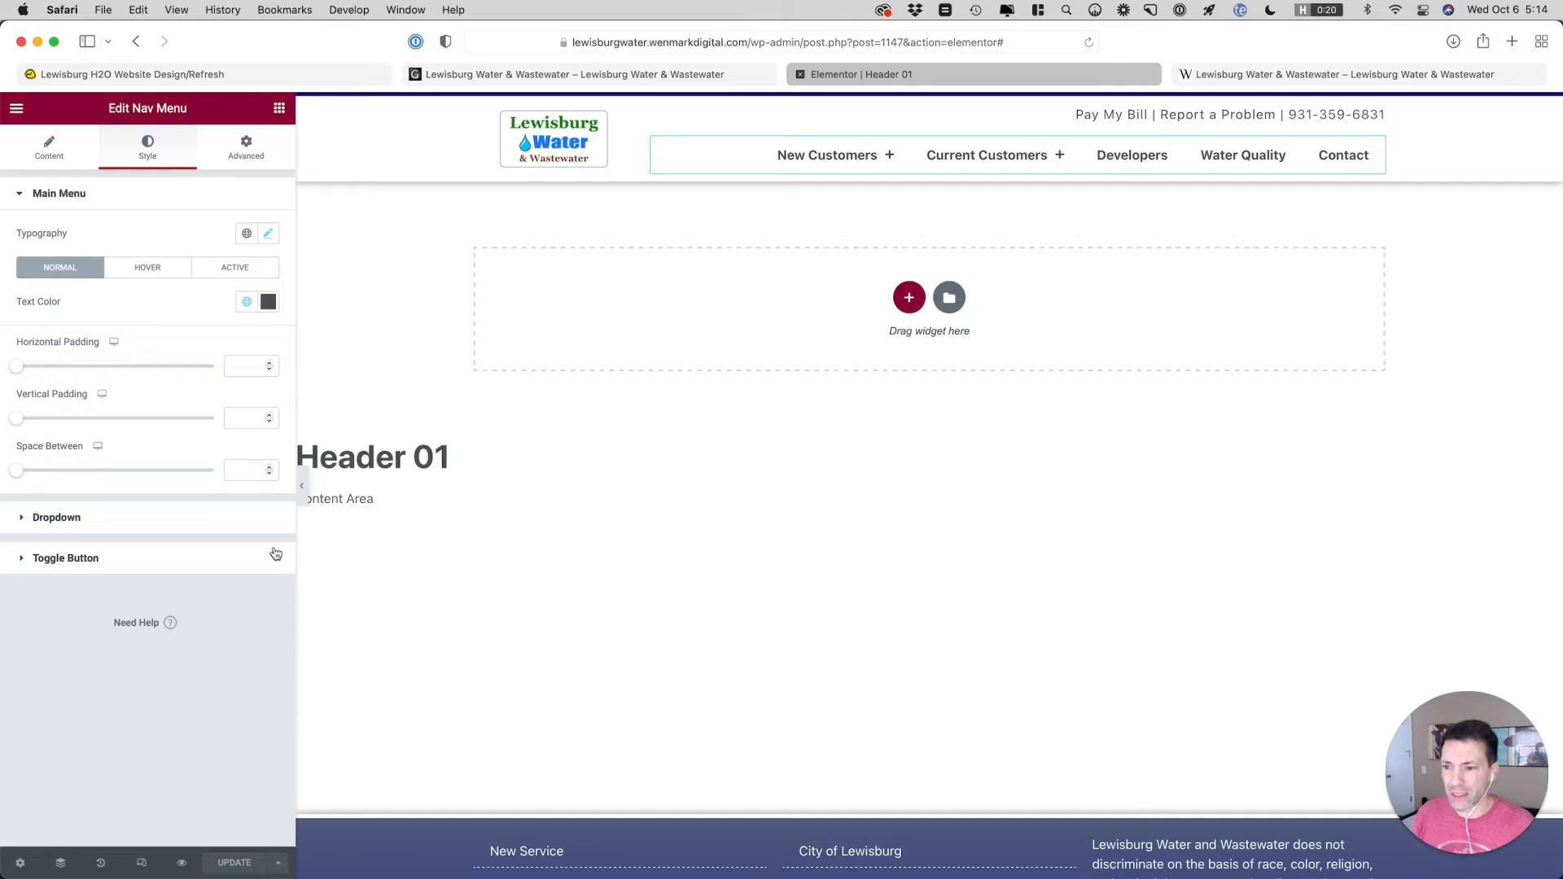
Set the nav menu dropdown's normal background color to the global color Footer Gradient Bottom, and preview the New Customers dropdown
click(187, 525)
click(249, 381)
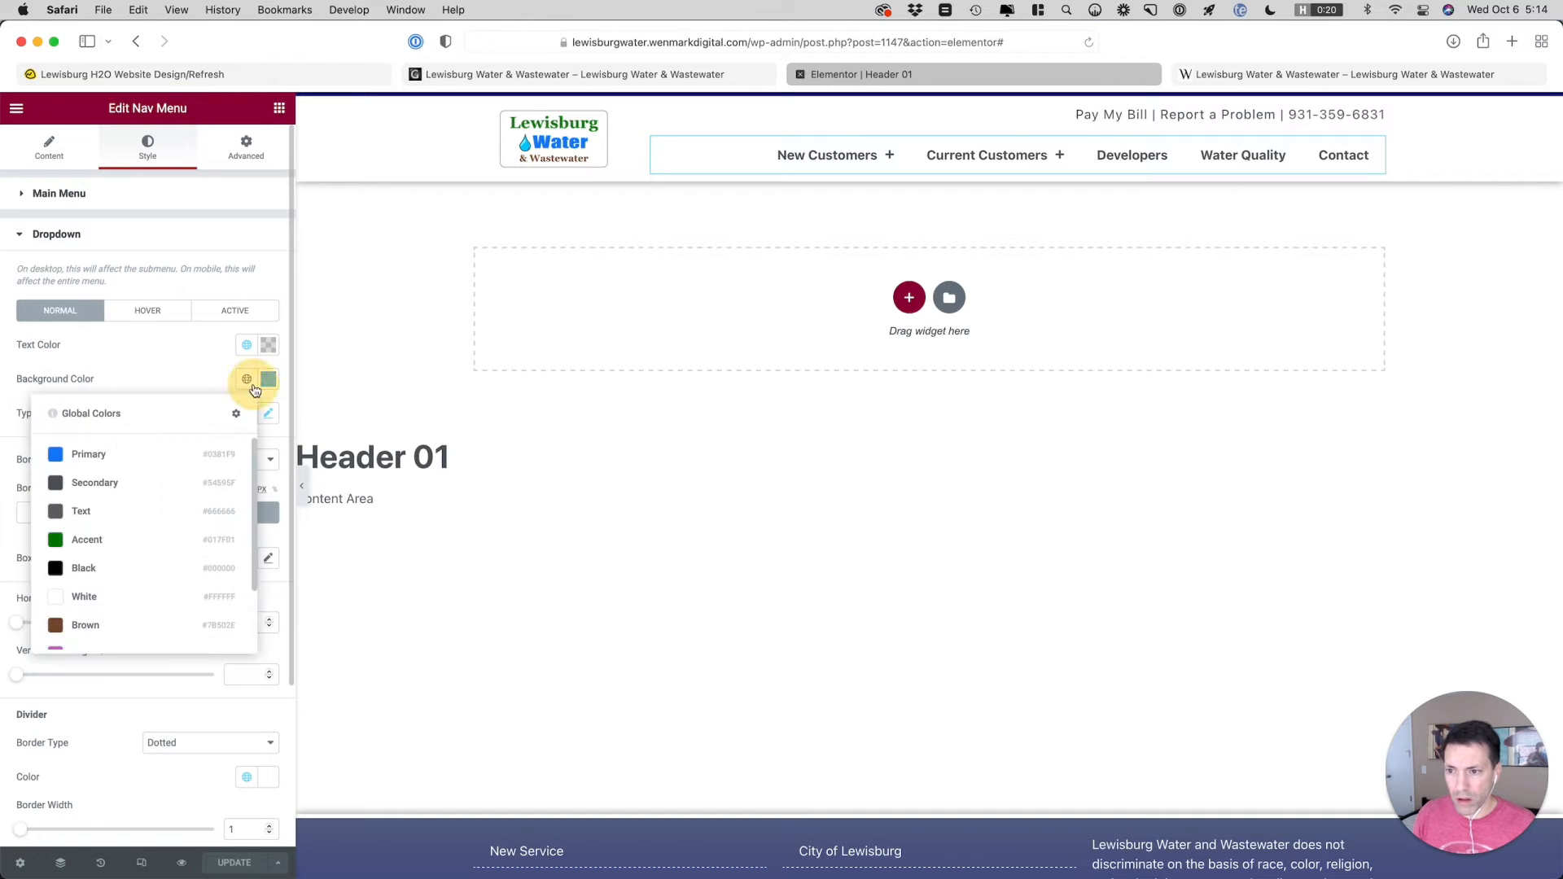
scroll(122, 553, down, 3)
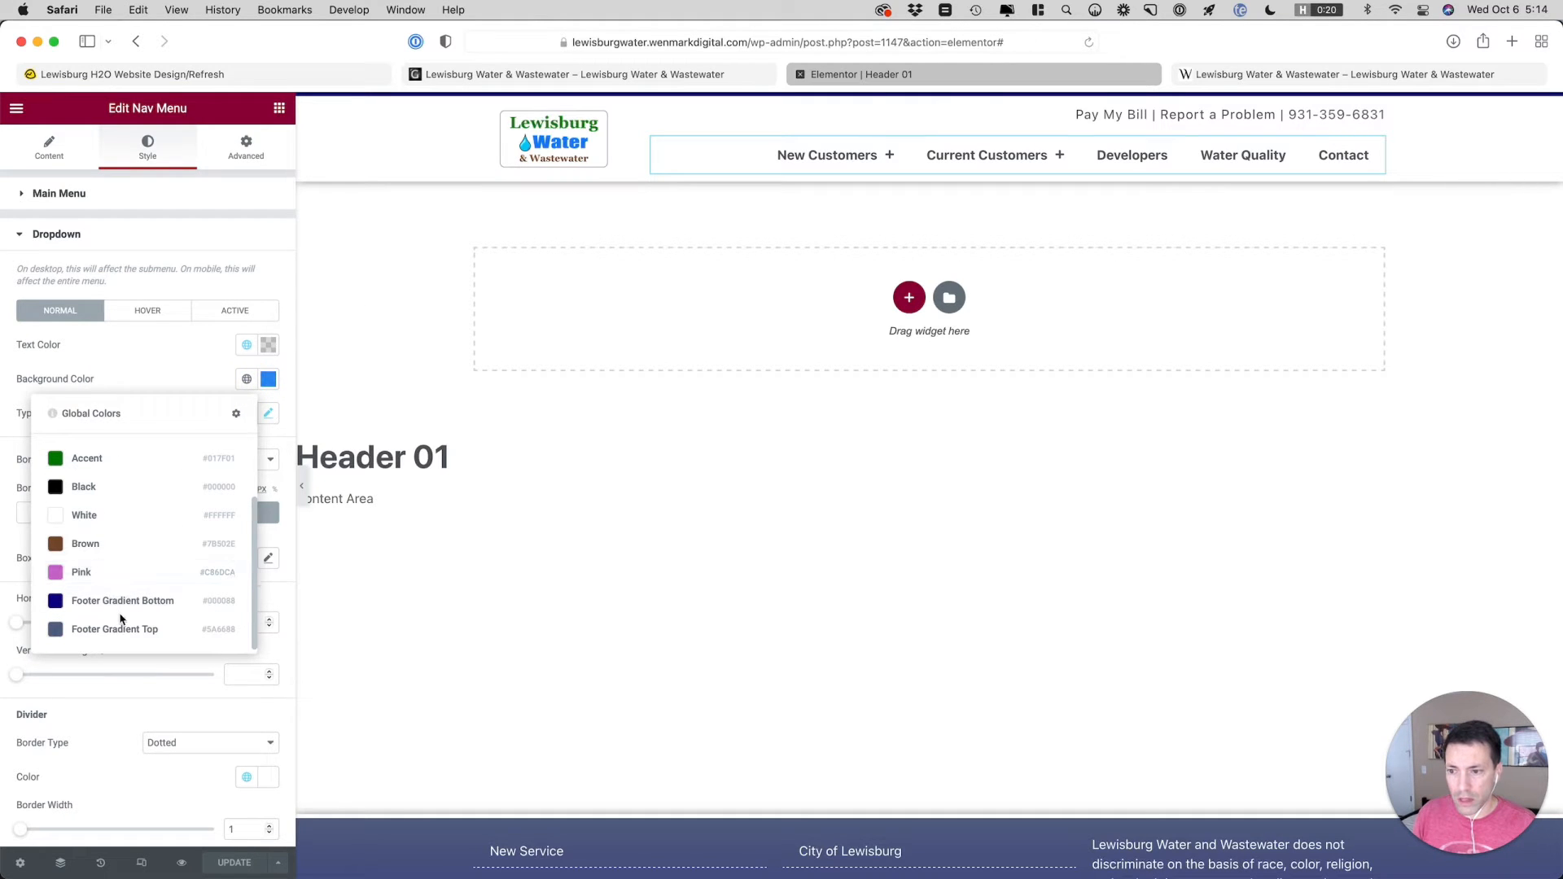
click(119, 600)
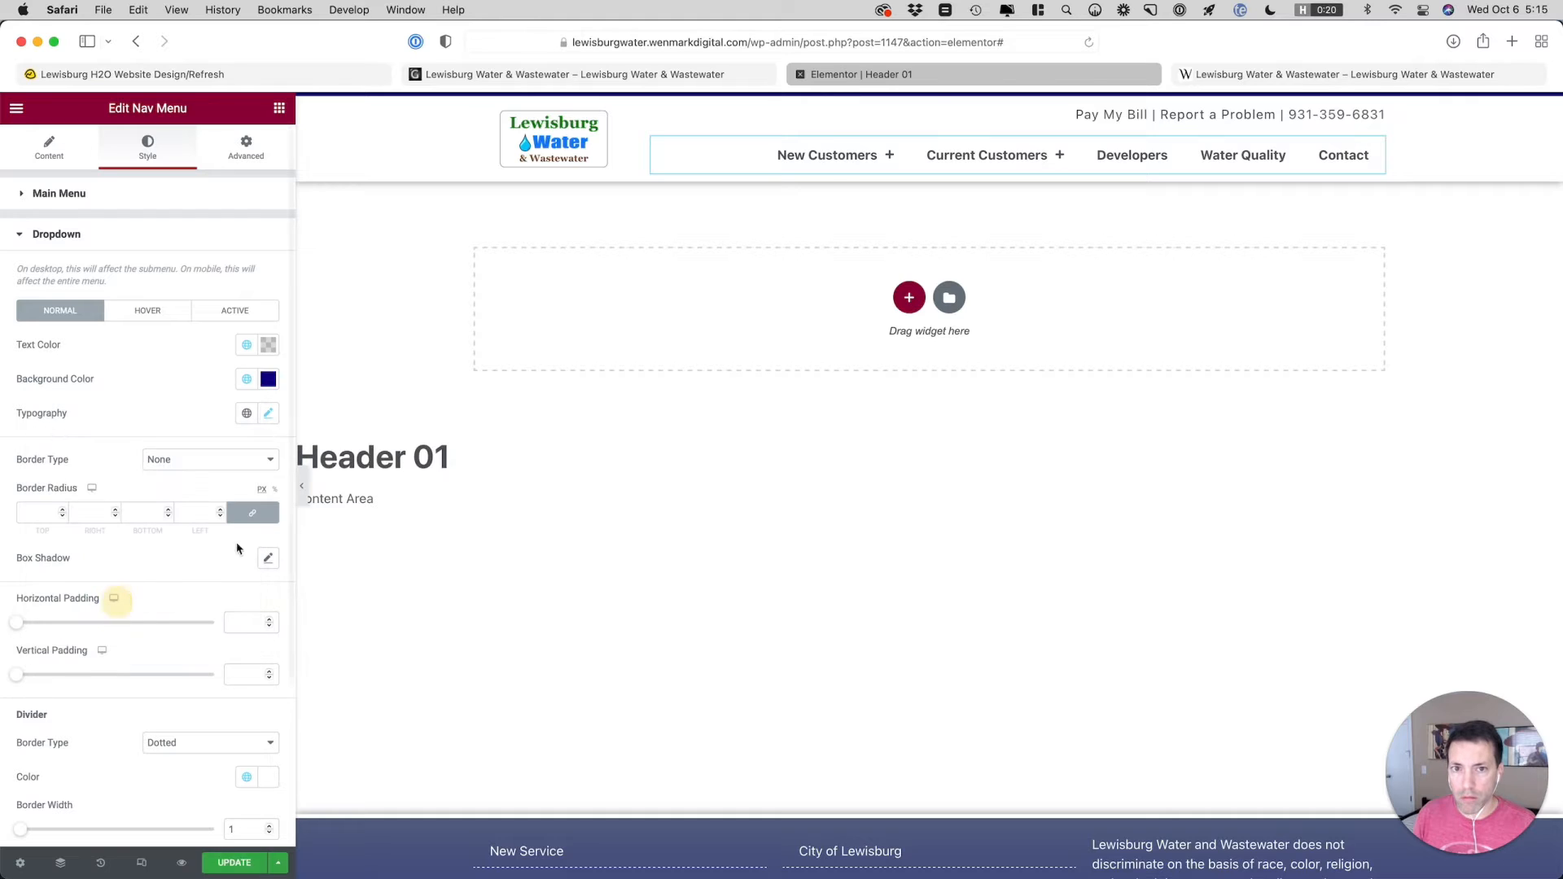
mouse_move(825, 160)
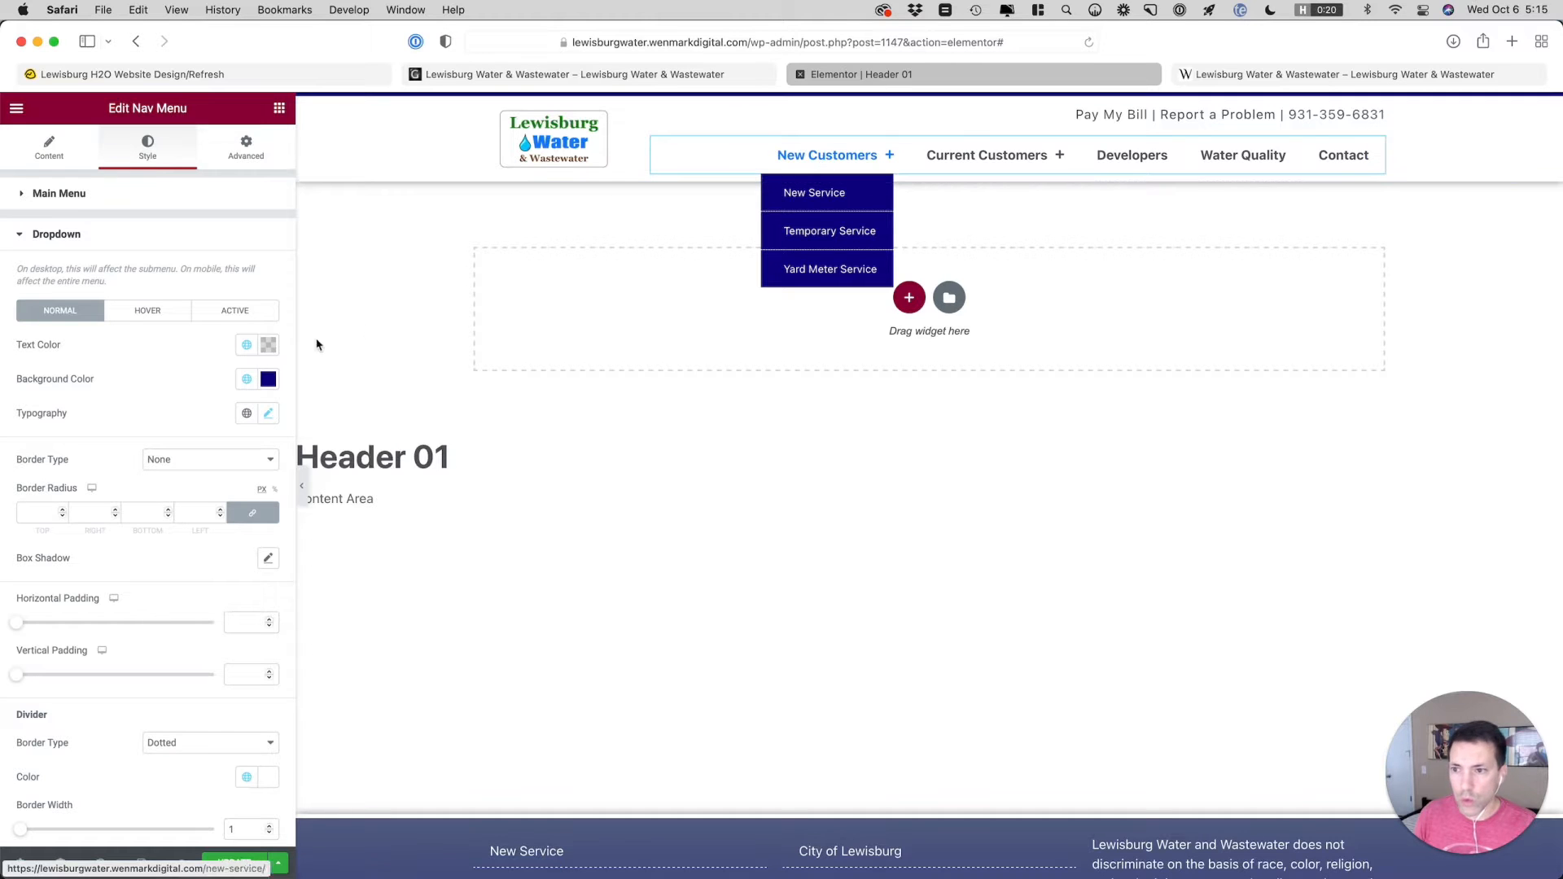
Set the dropdown's distance to 10 while previewing the New Customers submenu, update the header, and switch to the staging site
scroll(163, 405, down, 5)
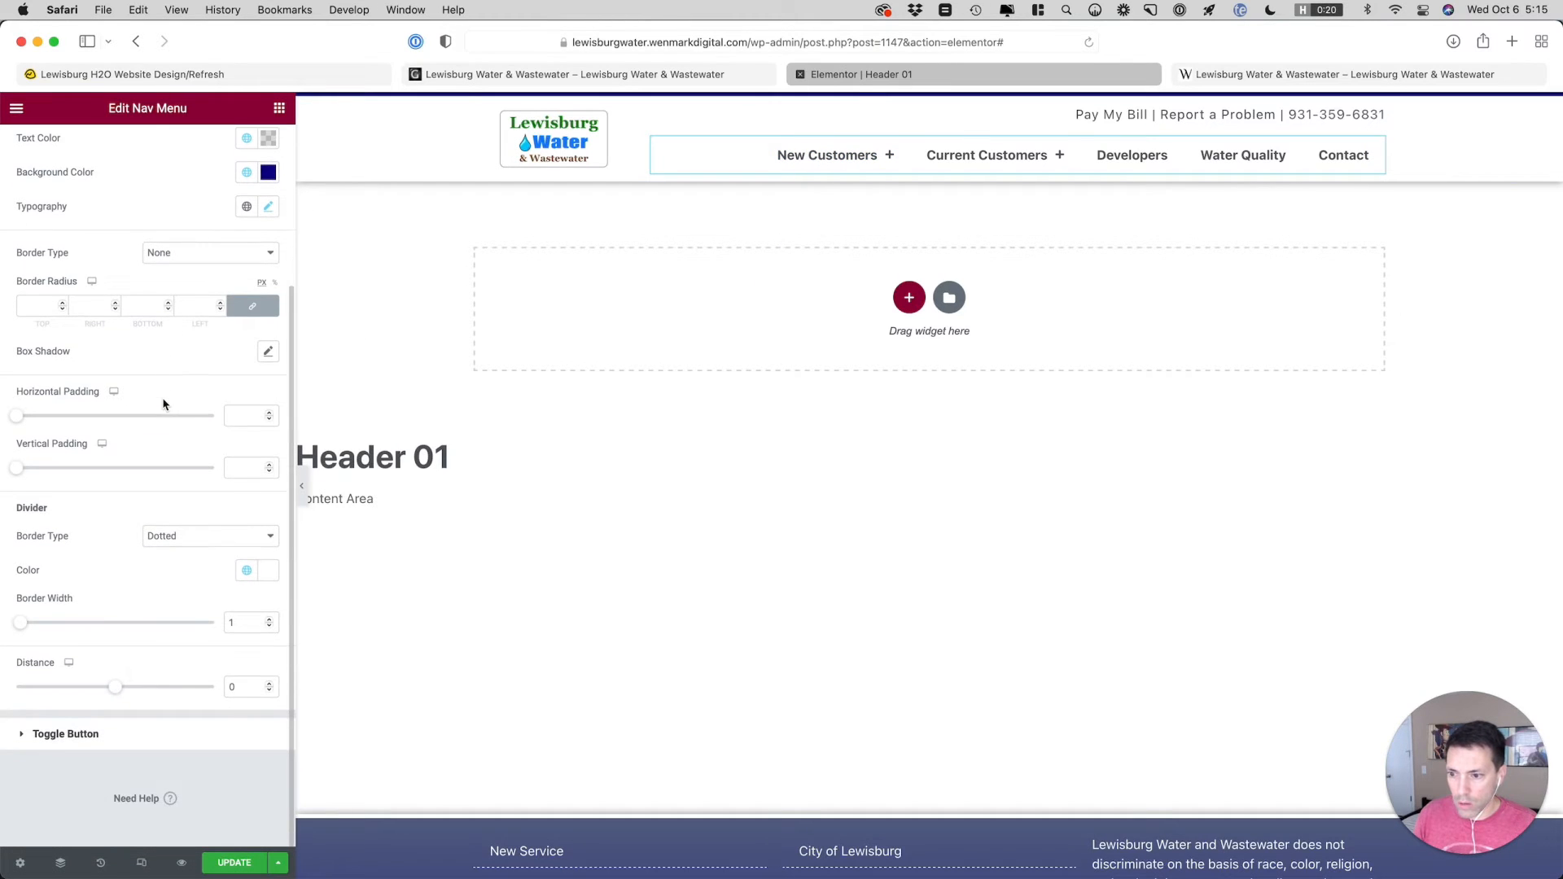
click(270, 684)
click(271, 685)
click(270, 685)
click(270, 685)
click(270, 685)
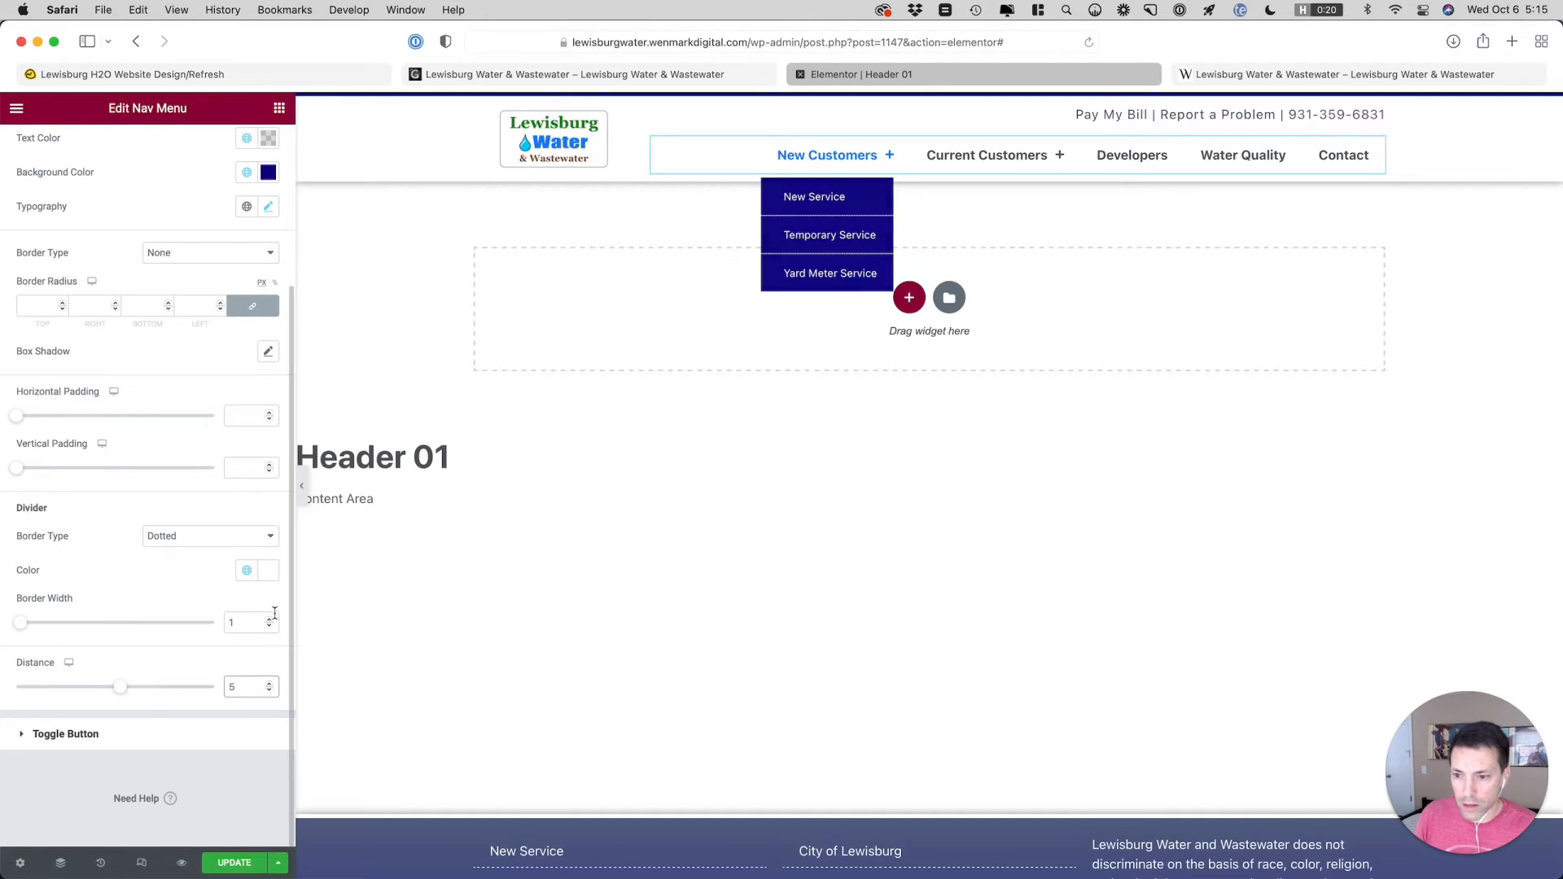
click(270, 685)
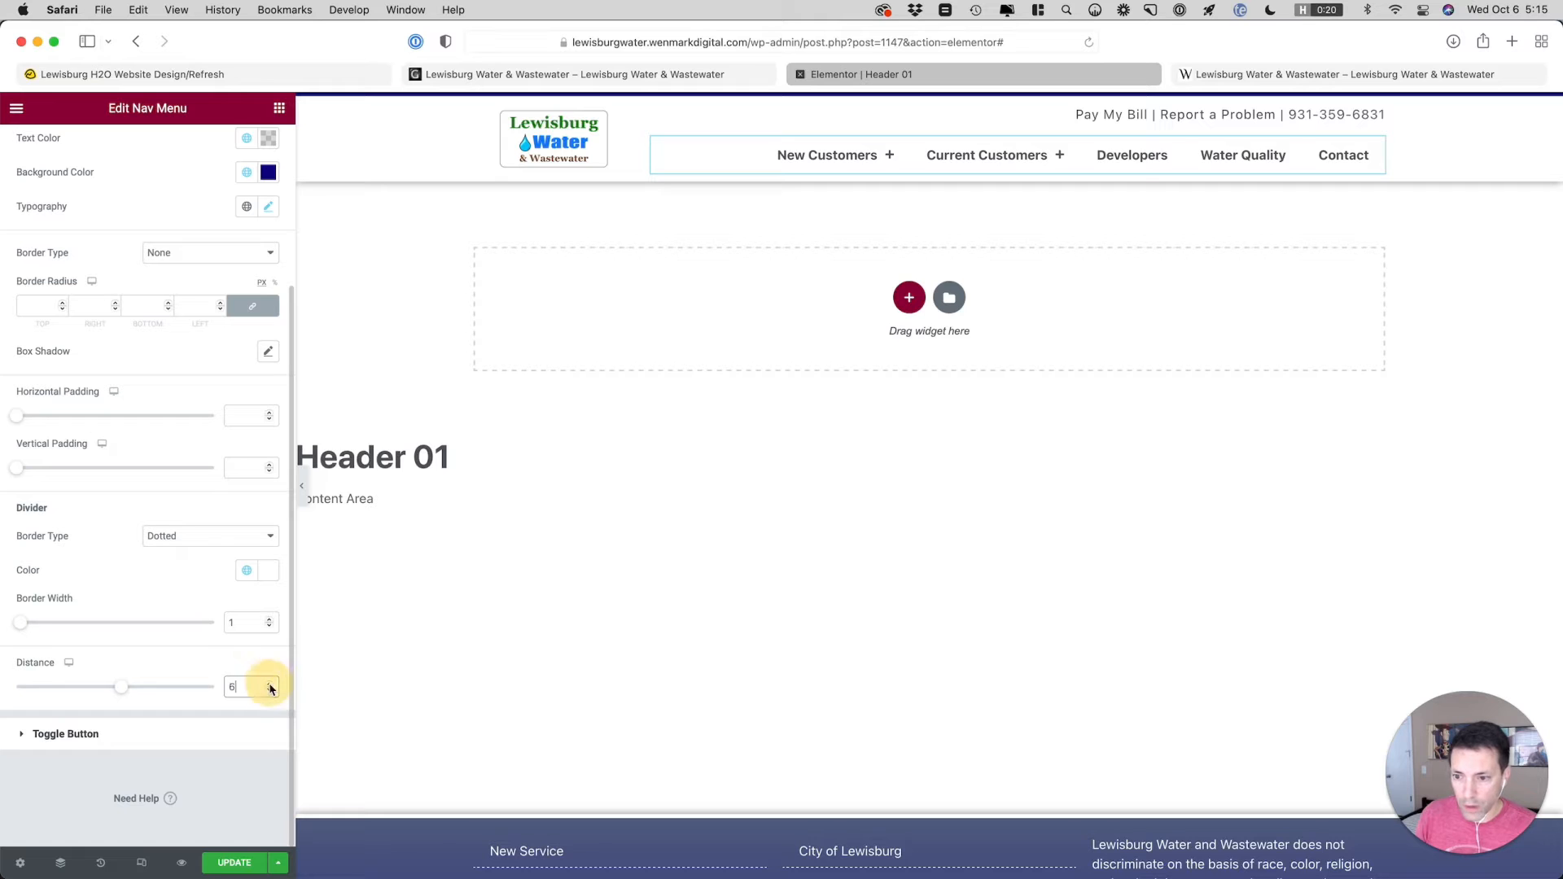
click(271, 684)
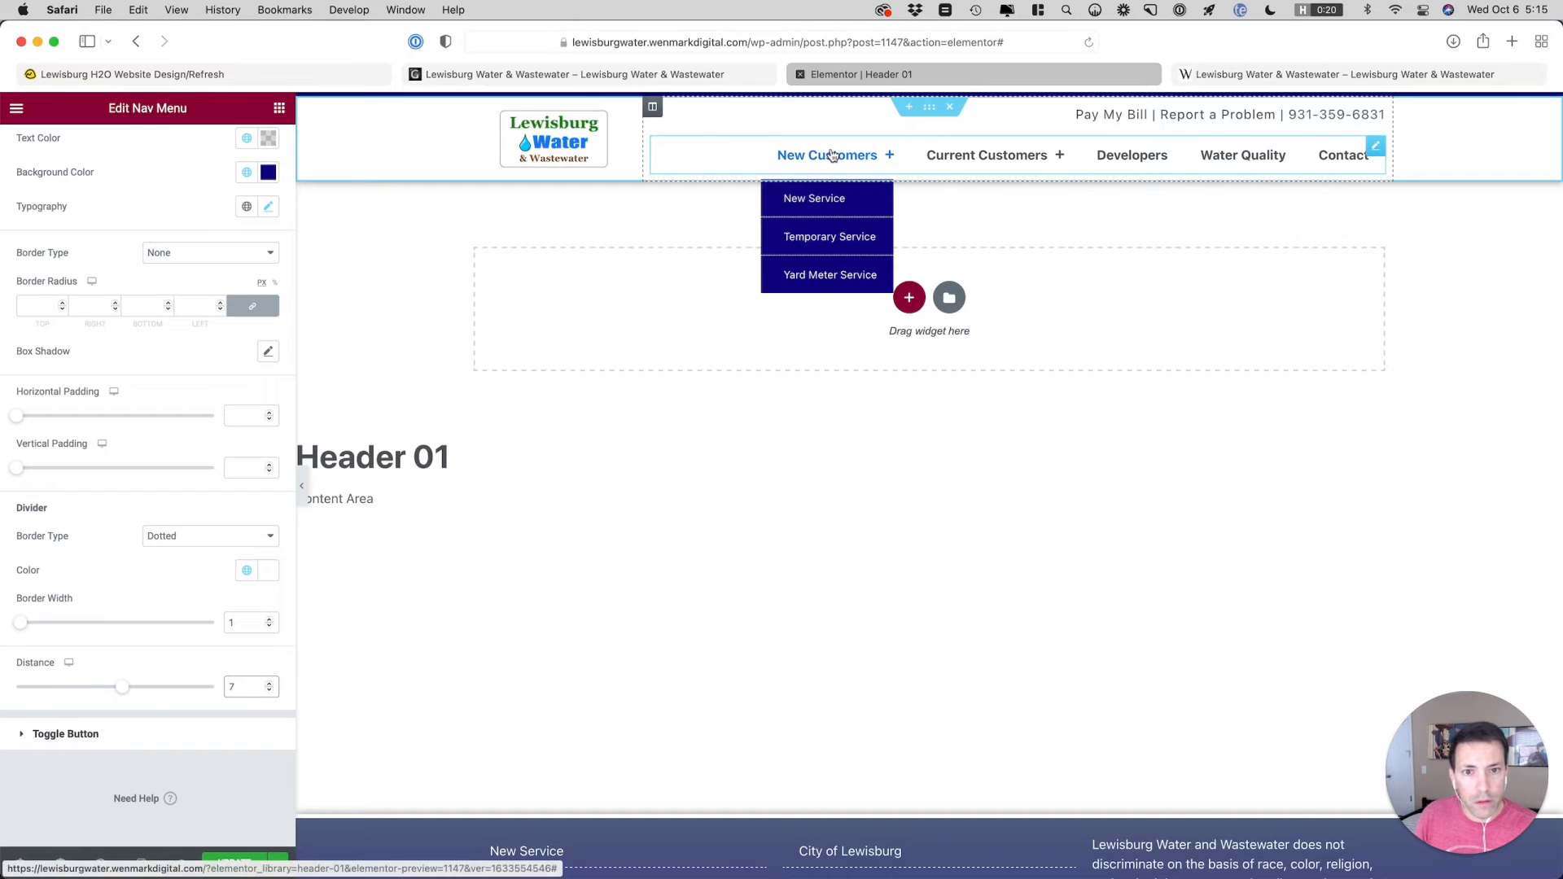
click(271, 685)
click(271, 685)
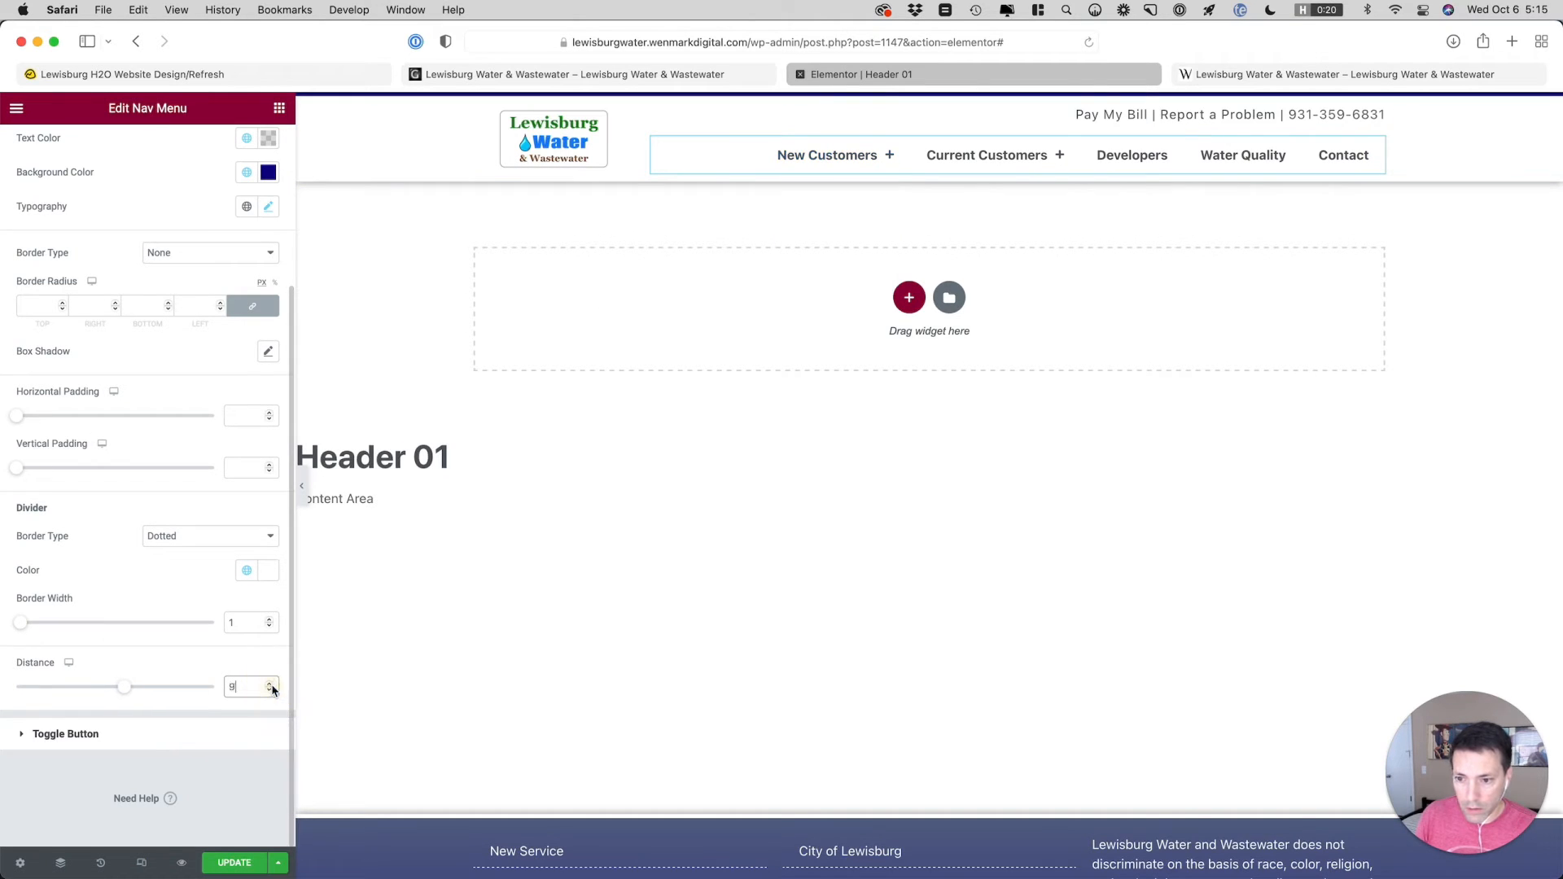
click(271, 685)
mouse_move(821, 158)
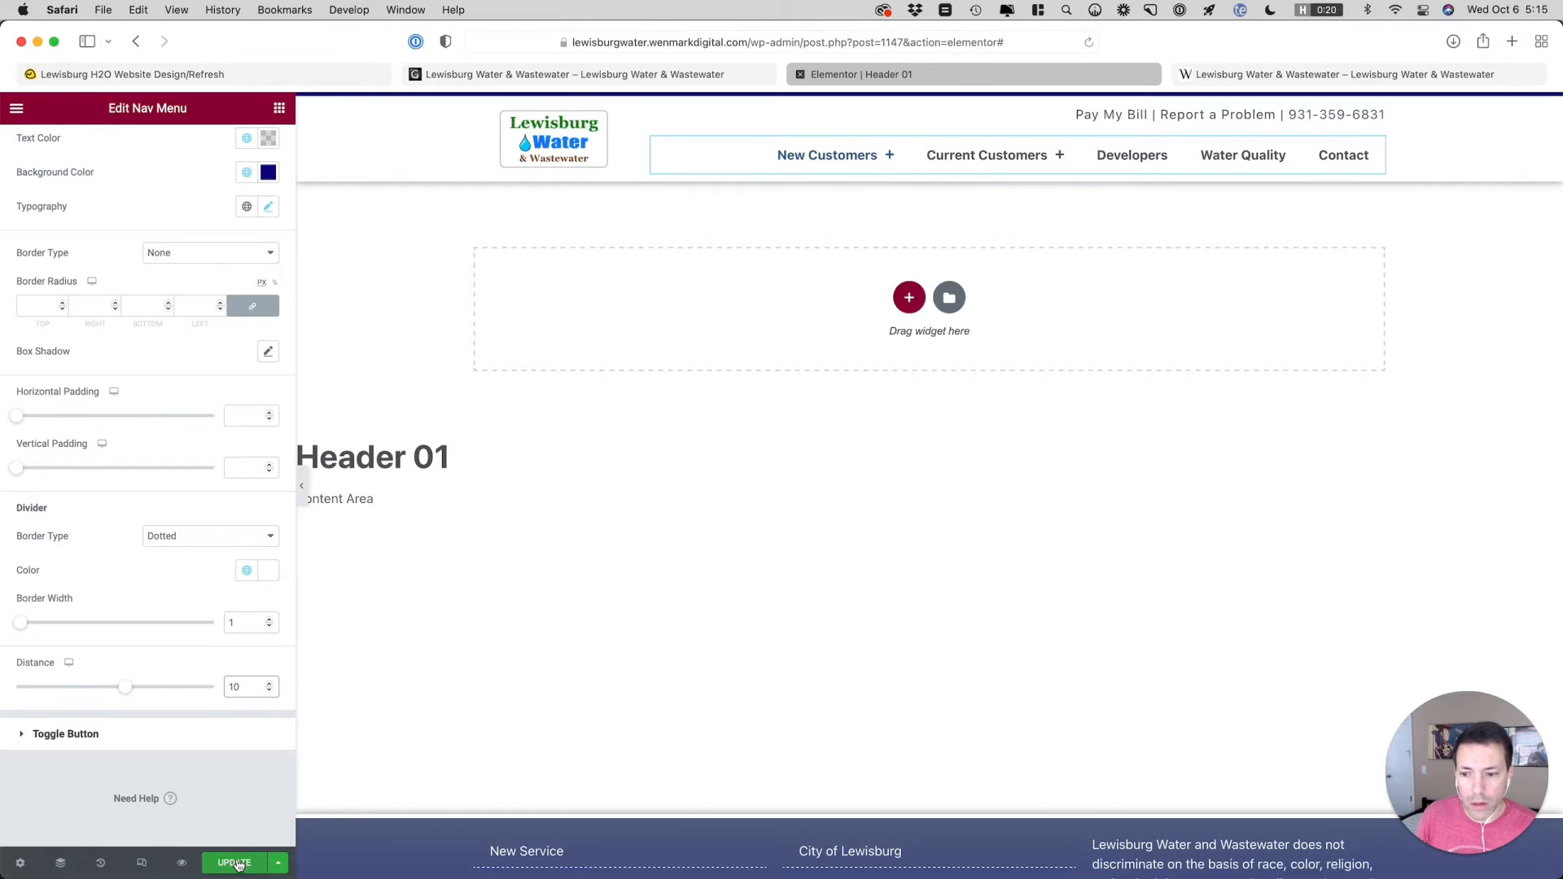
click(236, 863)
click(1278, 74)
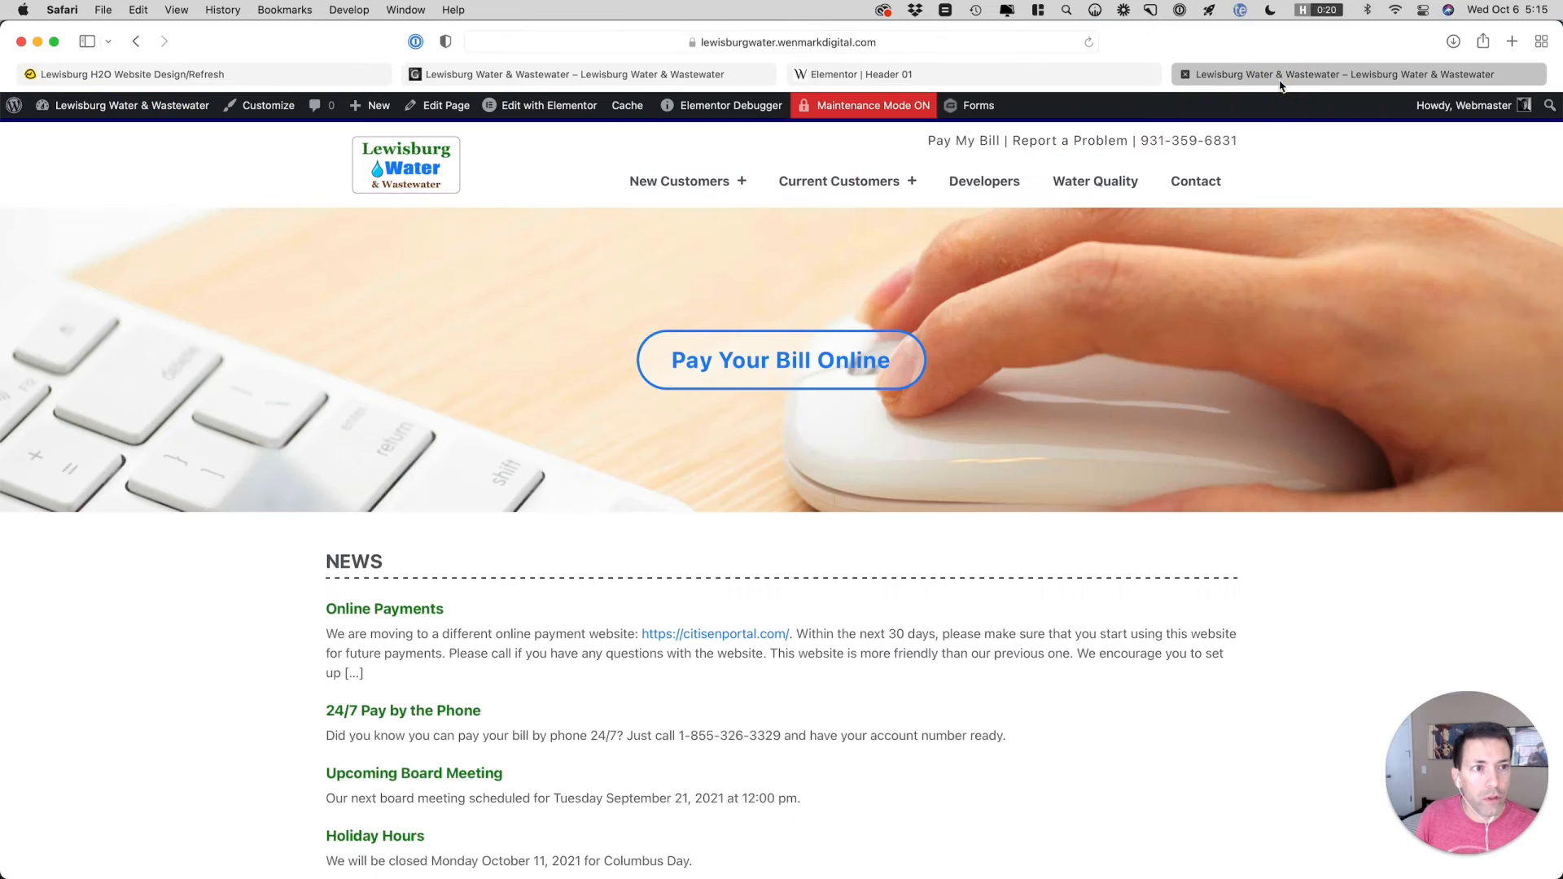
Reload the staging page, preview the New Customers dropdown, and inspect the New Customers link in the web inspector
mouse_move(695, 187)
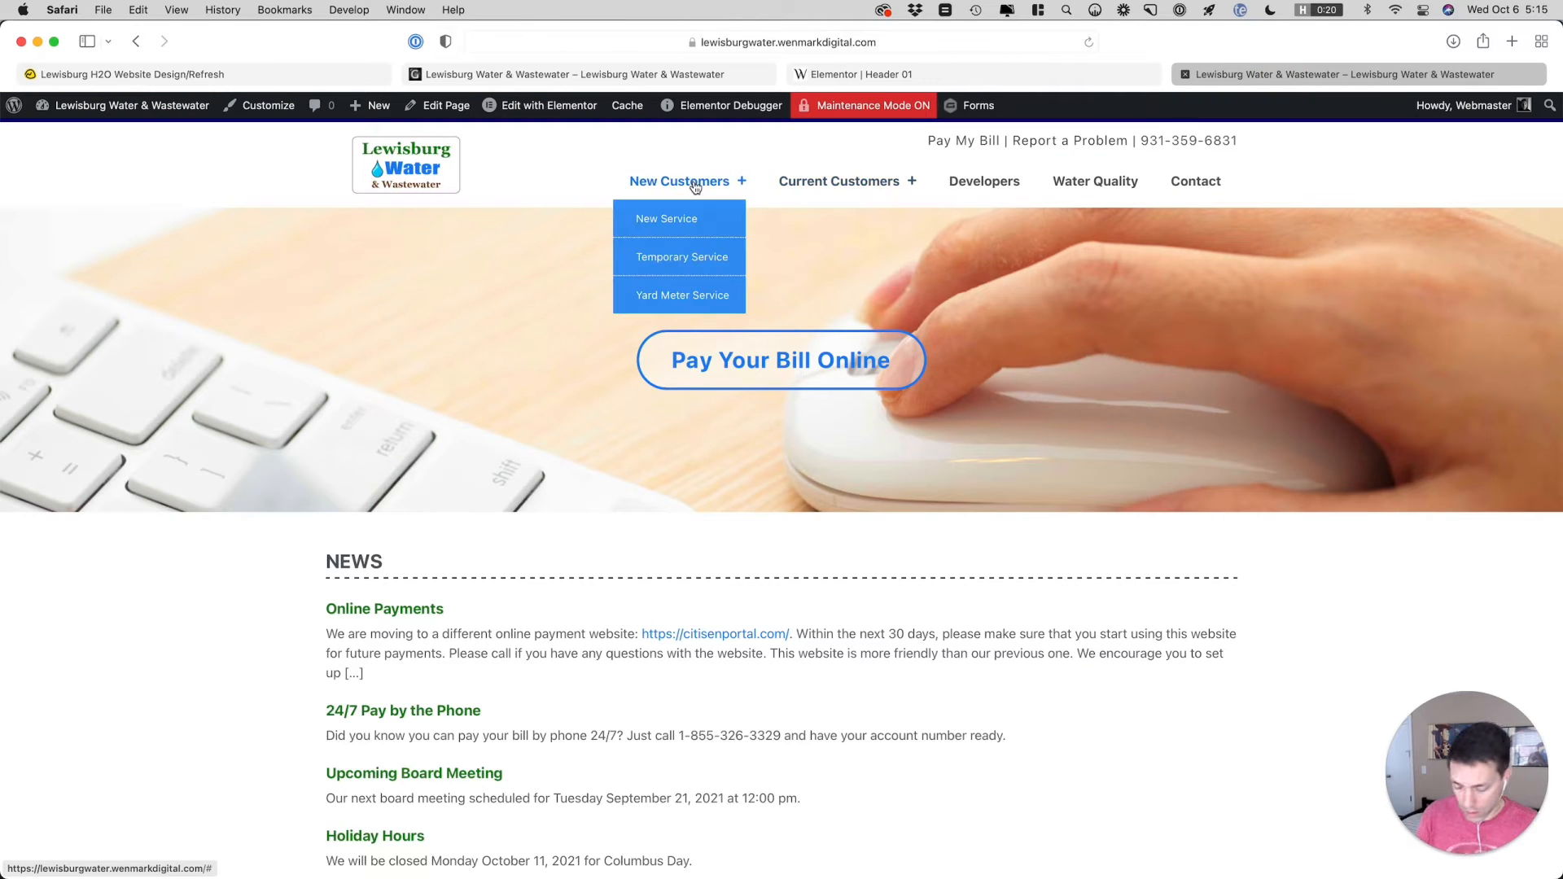
key(super+r)
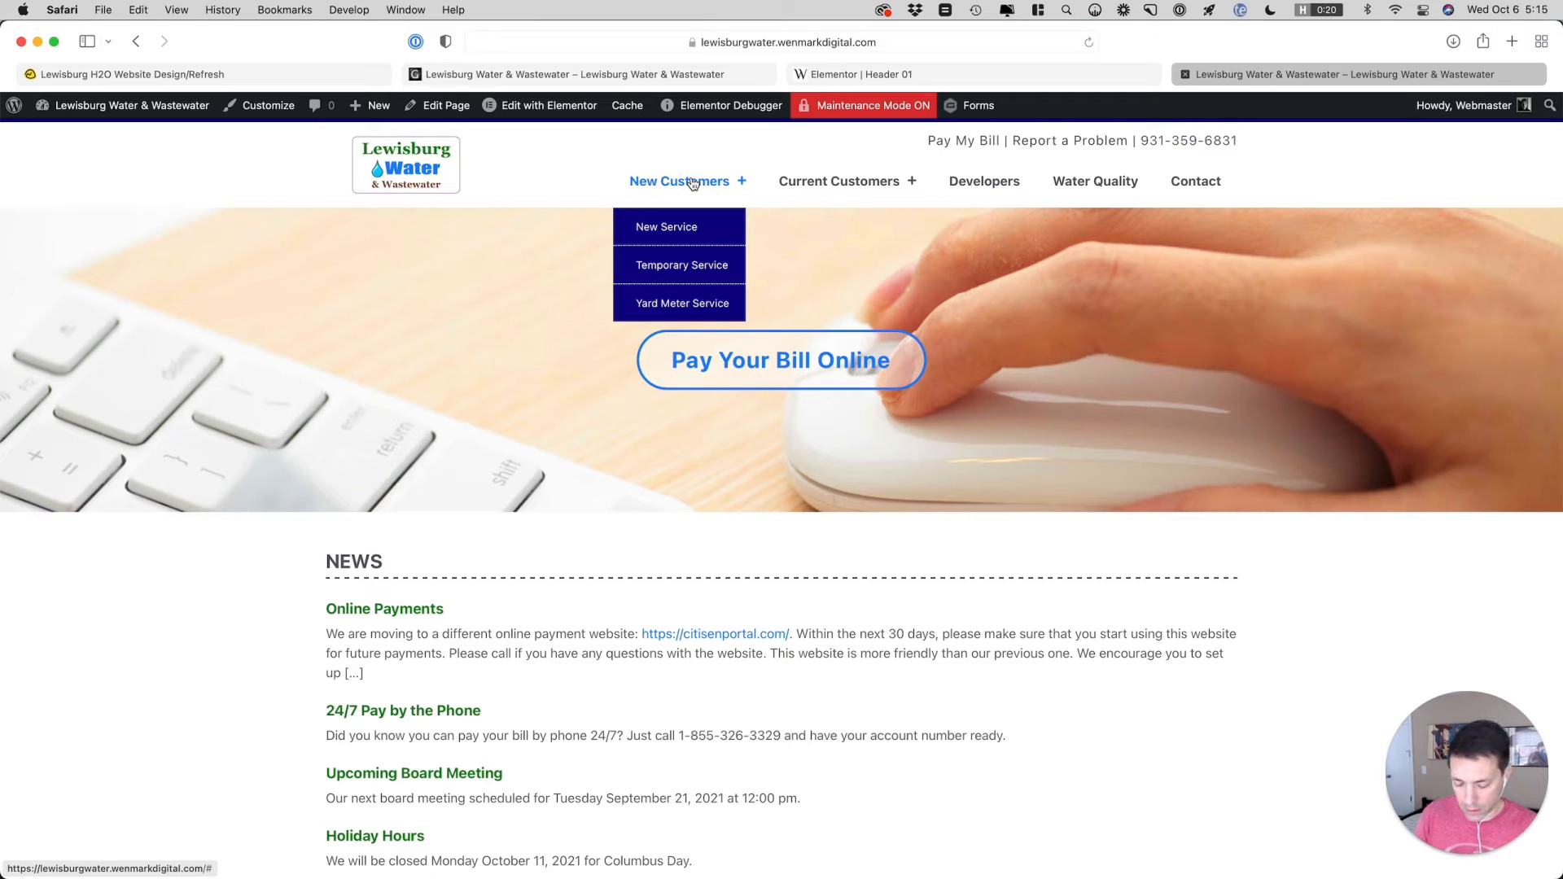
key(super+alt+i)
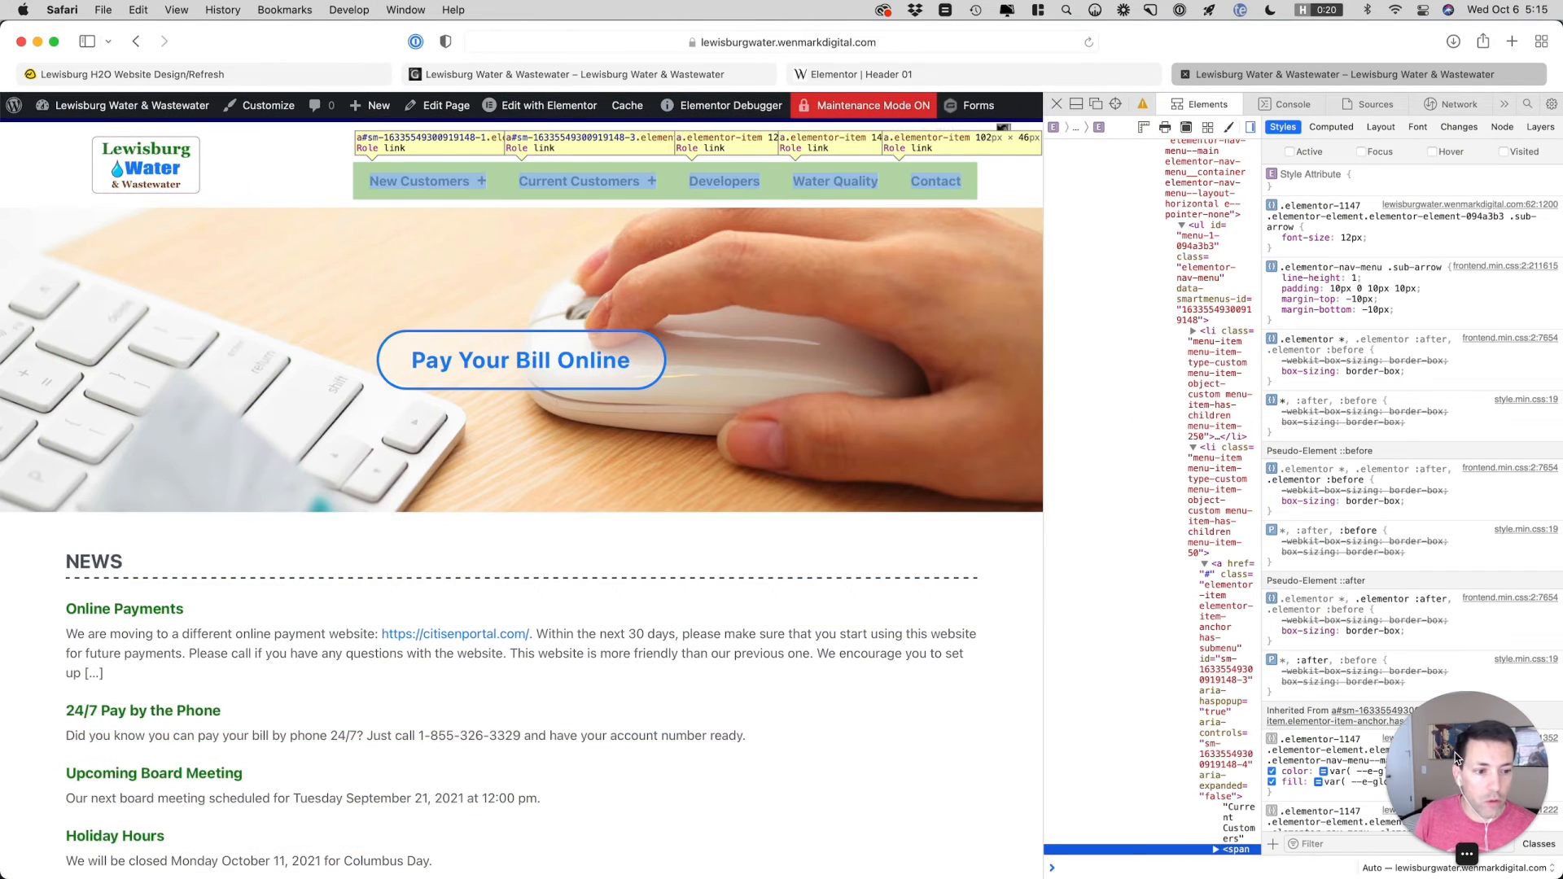
drag(1425, 752, 54, 748)
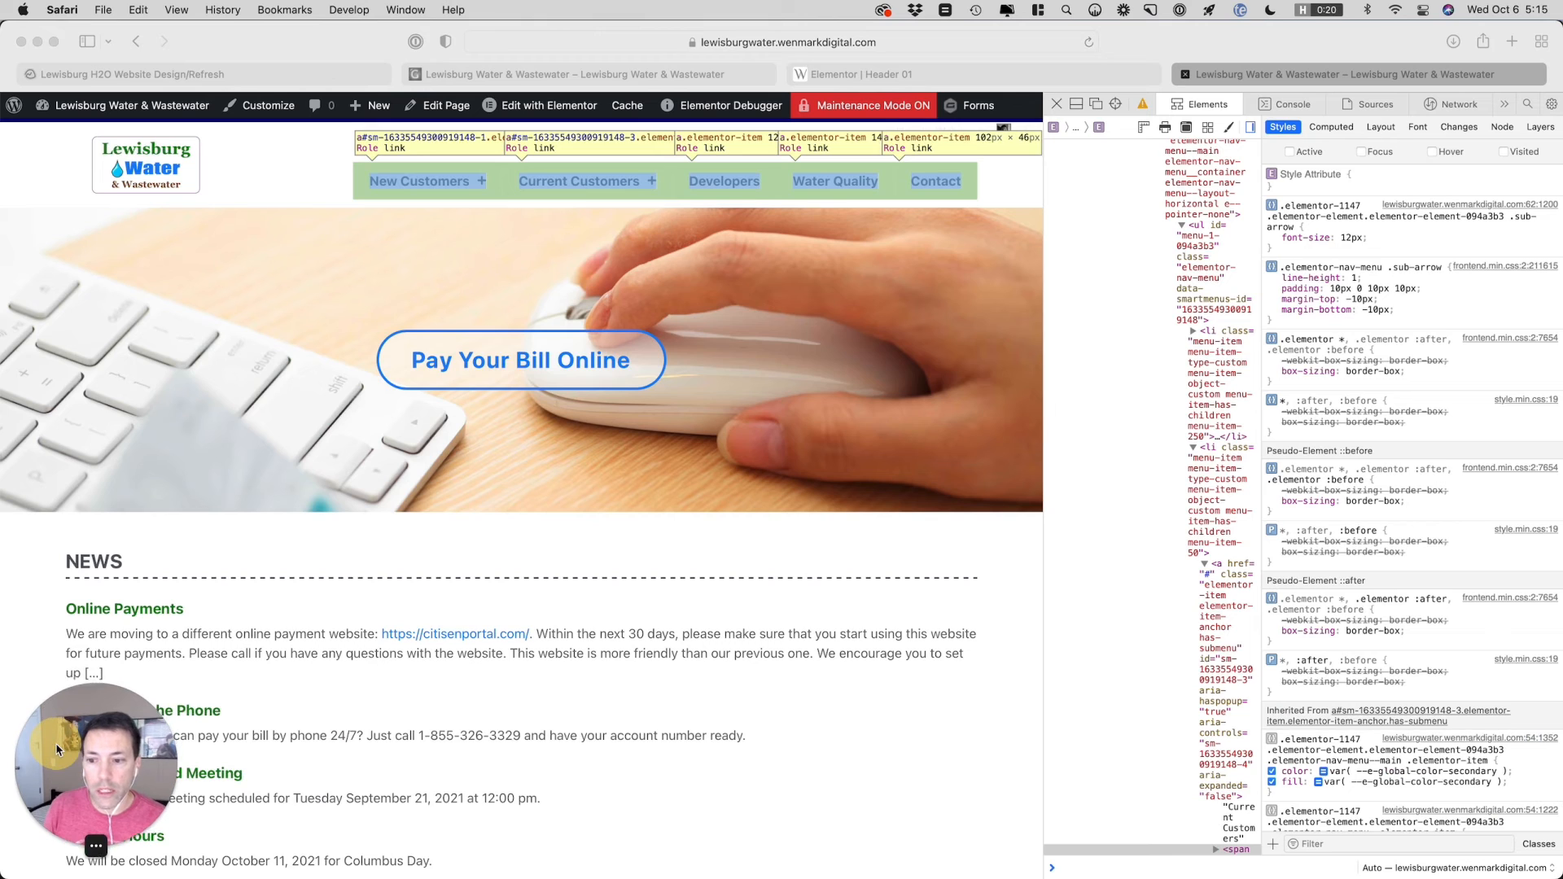
click(1122, 112)
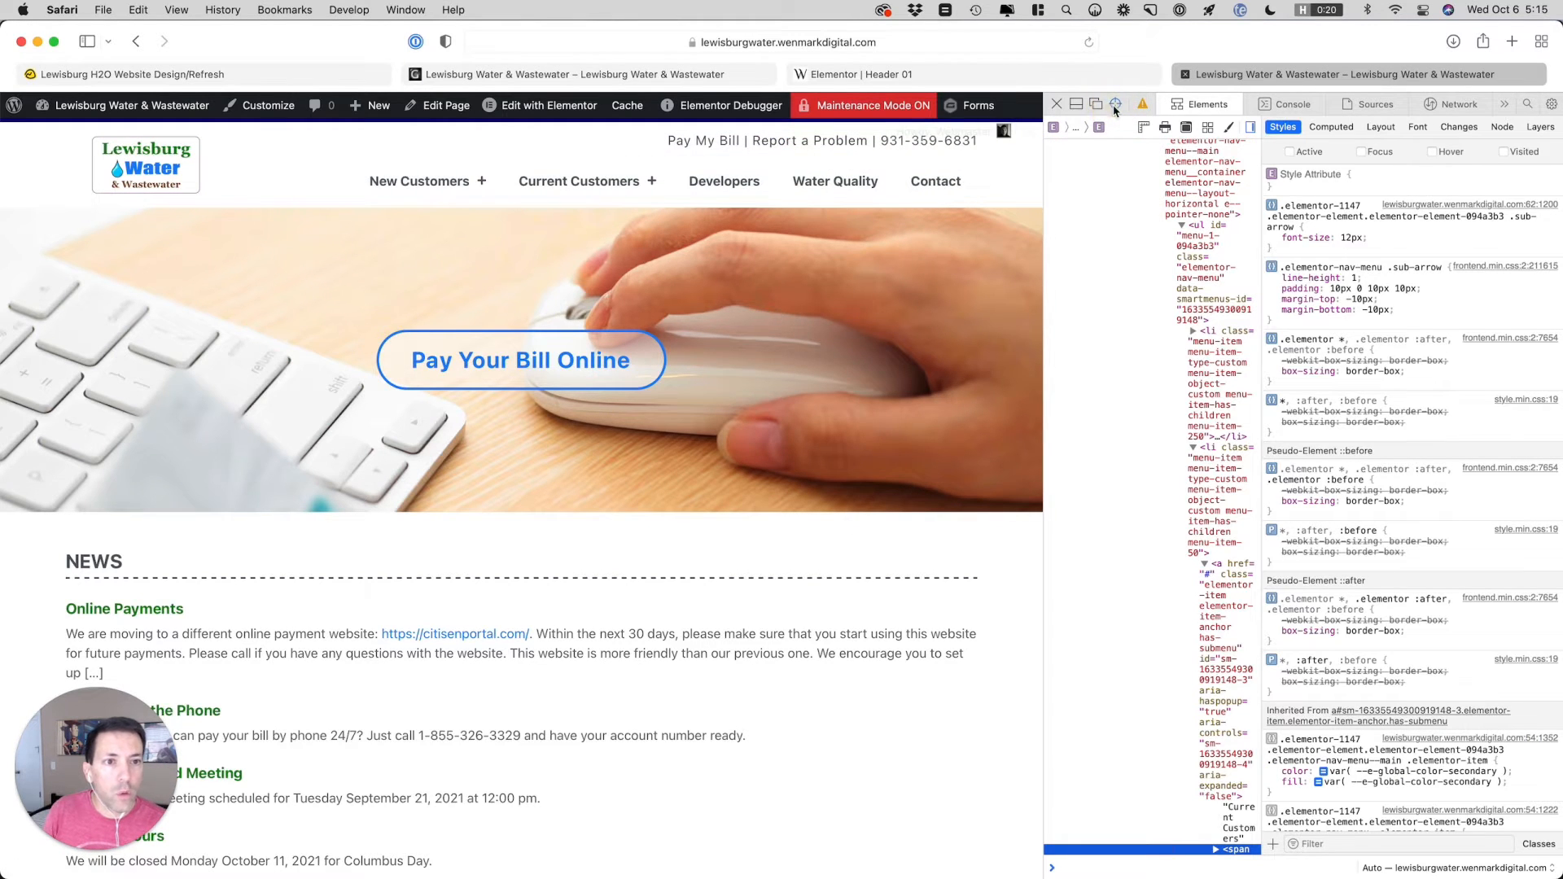
click(1115, 104)
click(453, 185)
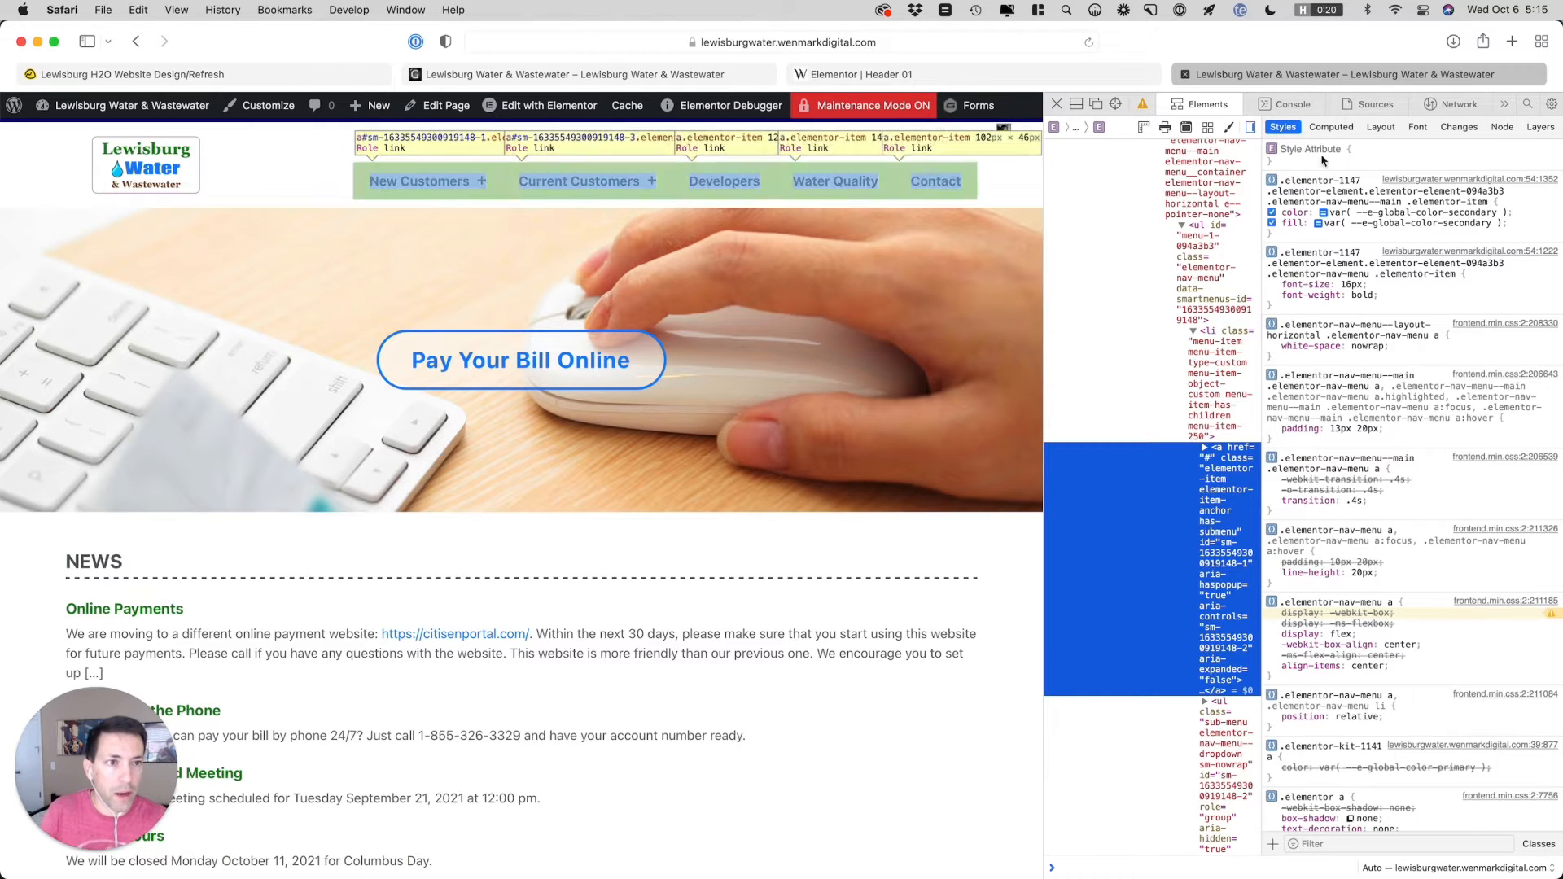
Force the hover state on the New Customers link and on its parent list item
click(1332, 129)
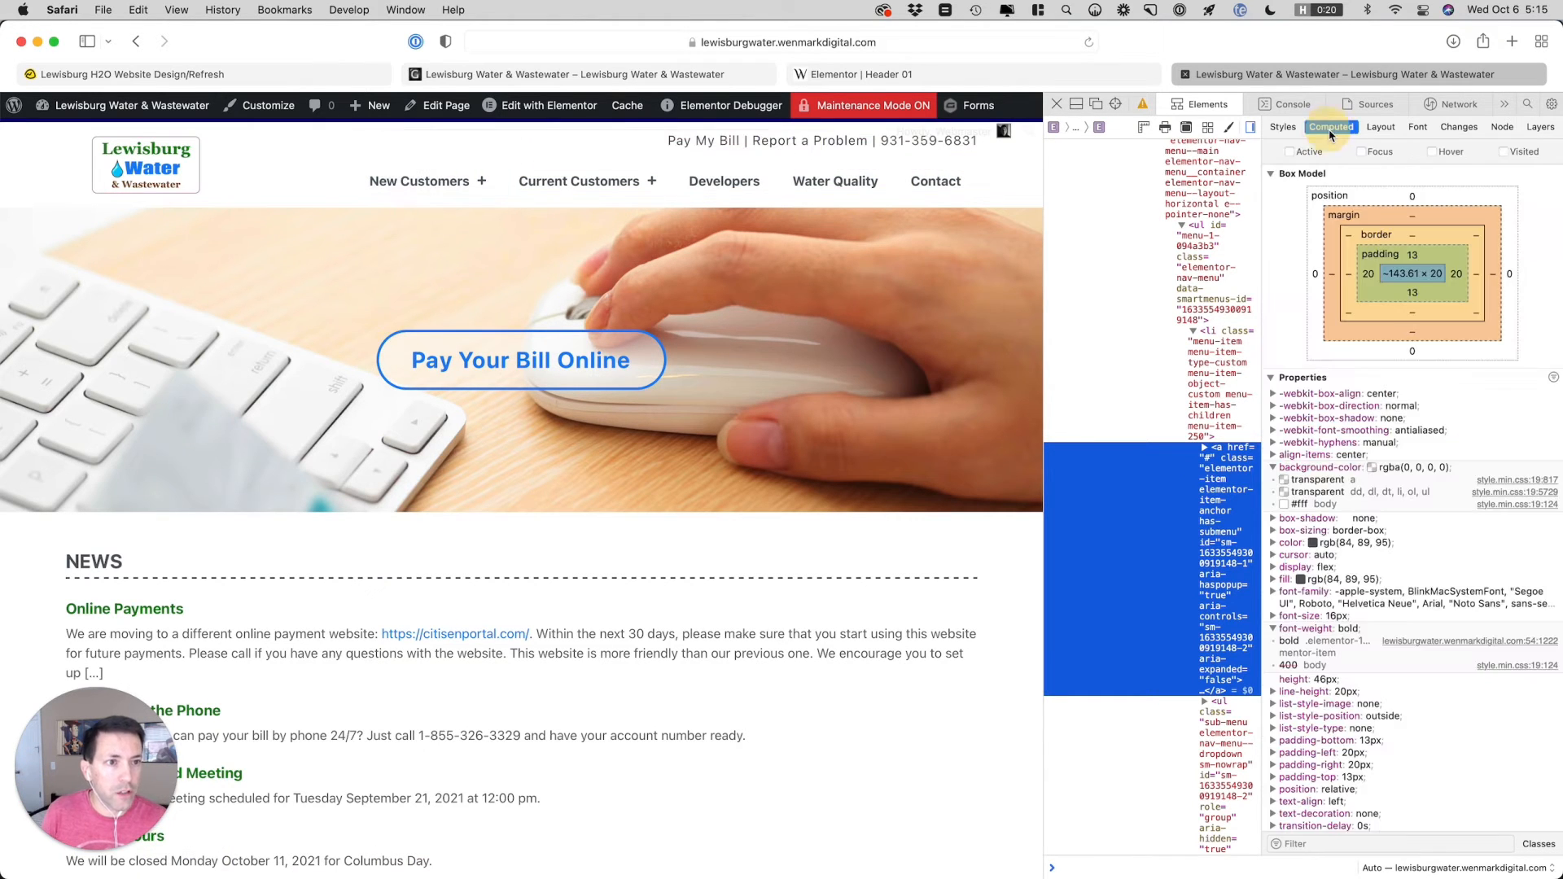
click(1434, 152)
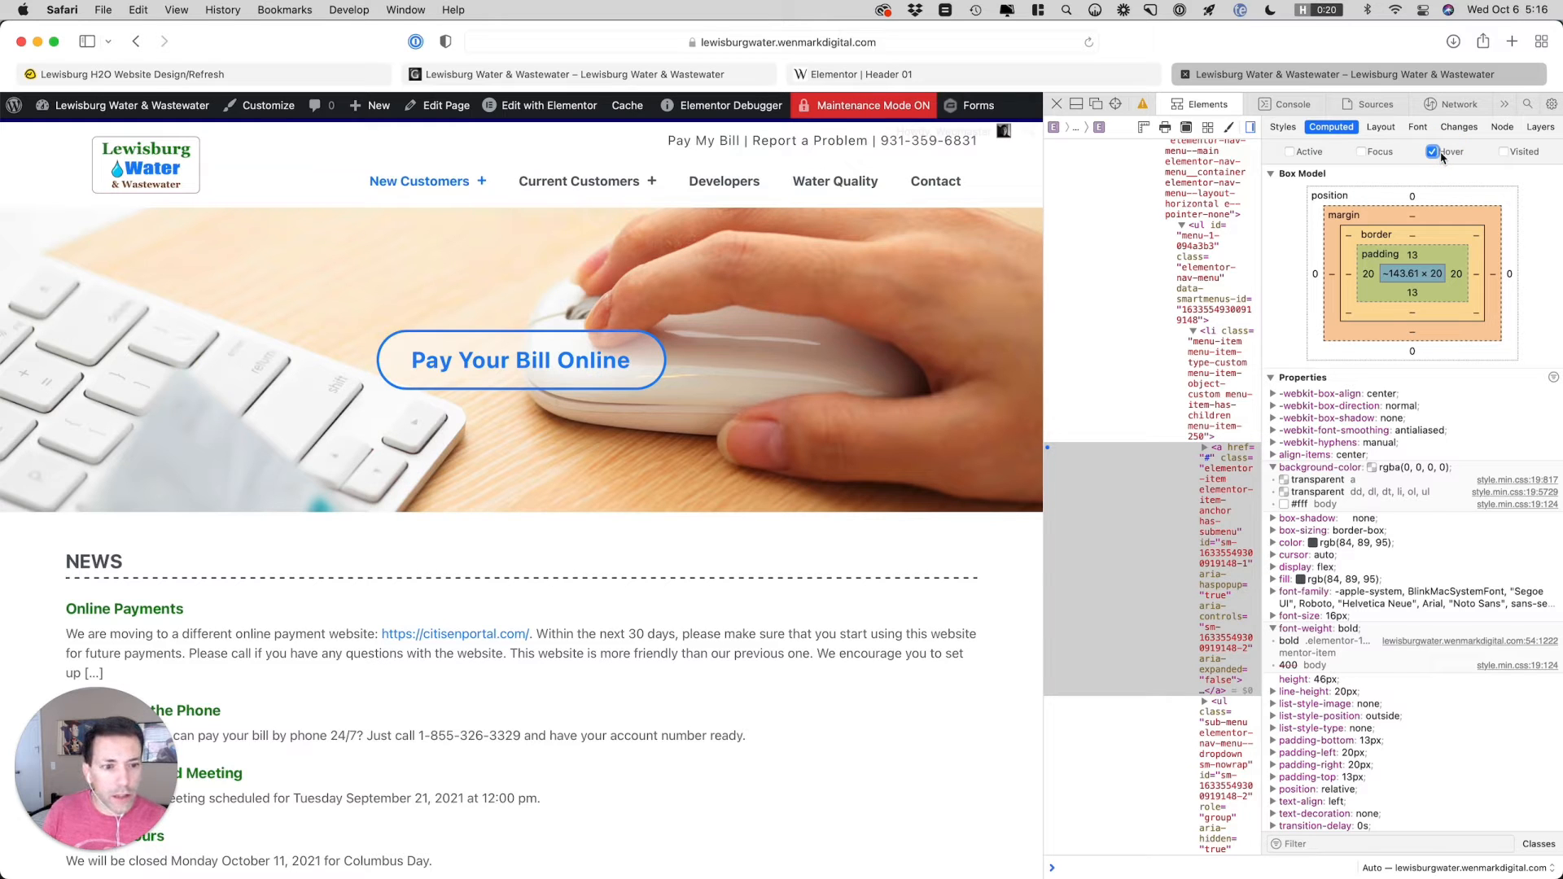
click(1230, 342)
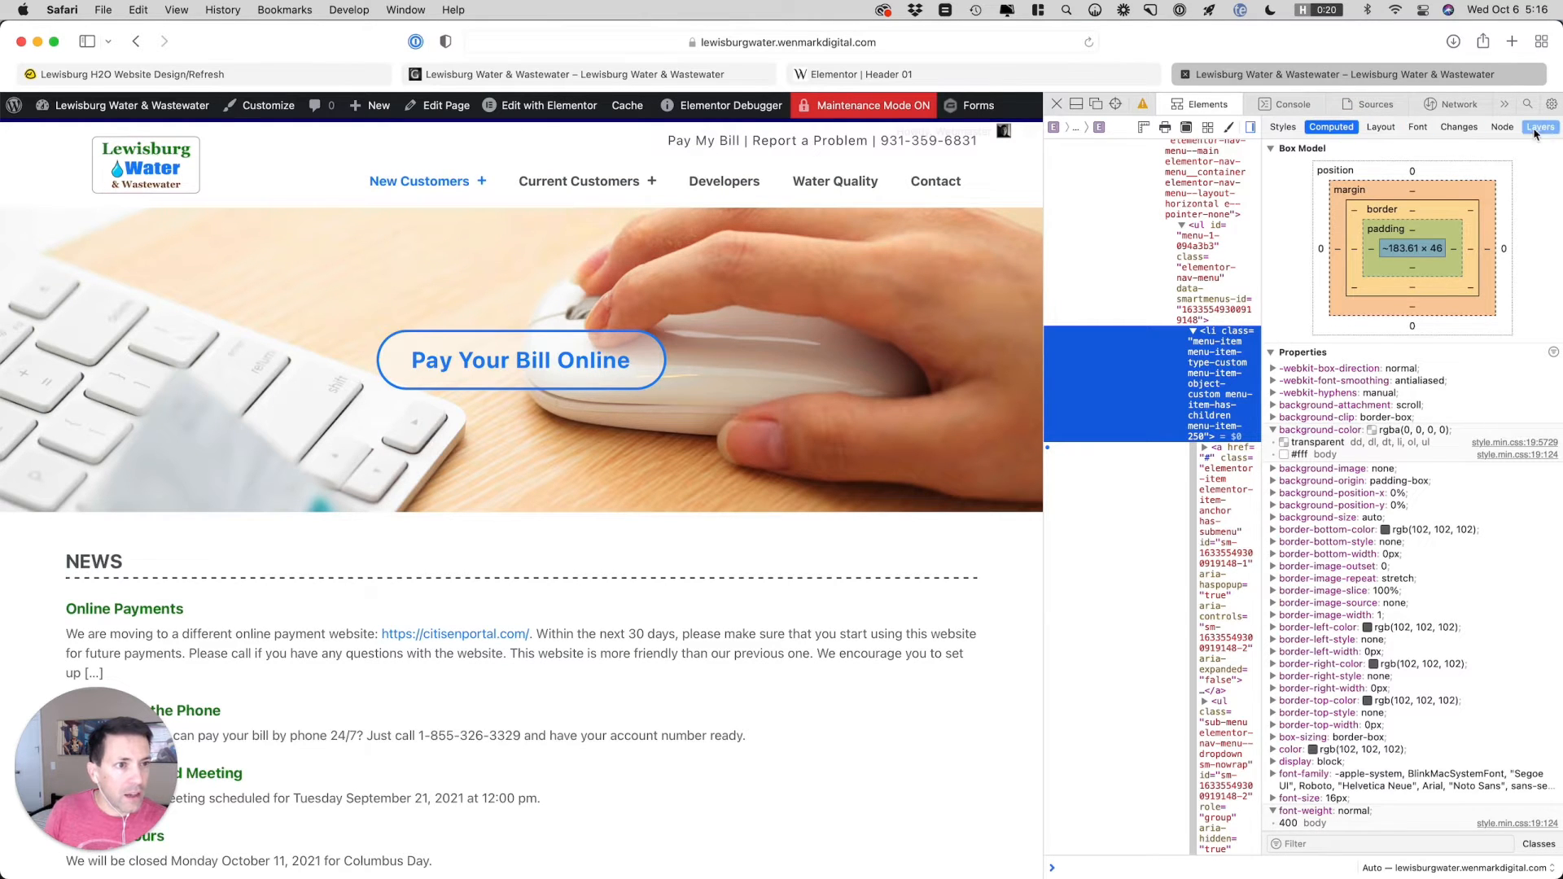
click(1501, 127)
click(1324, 128)
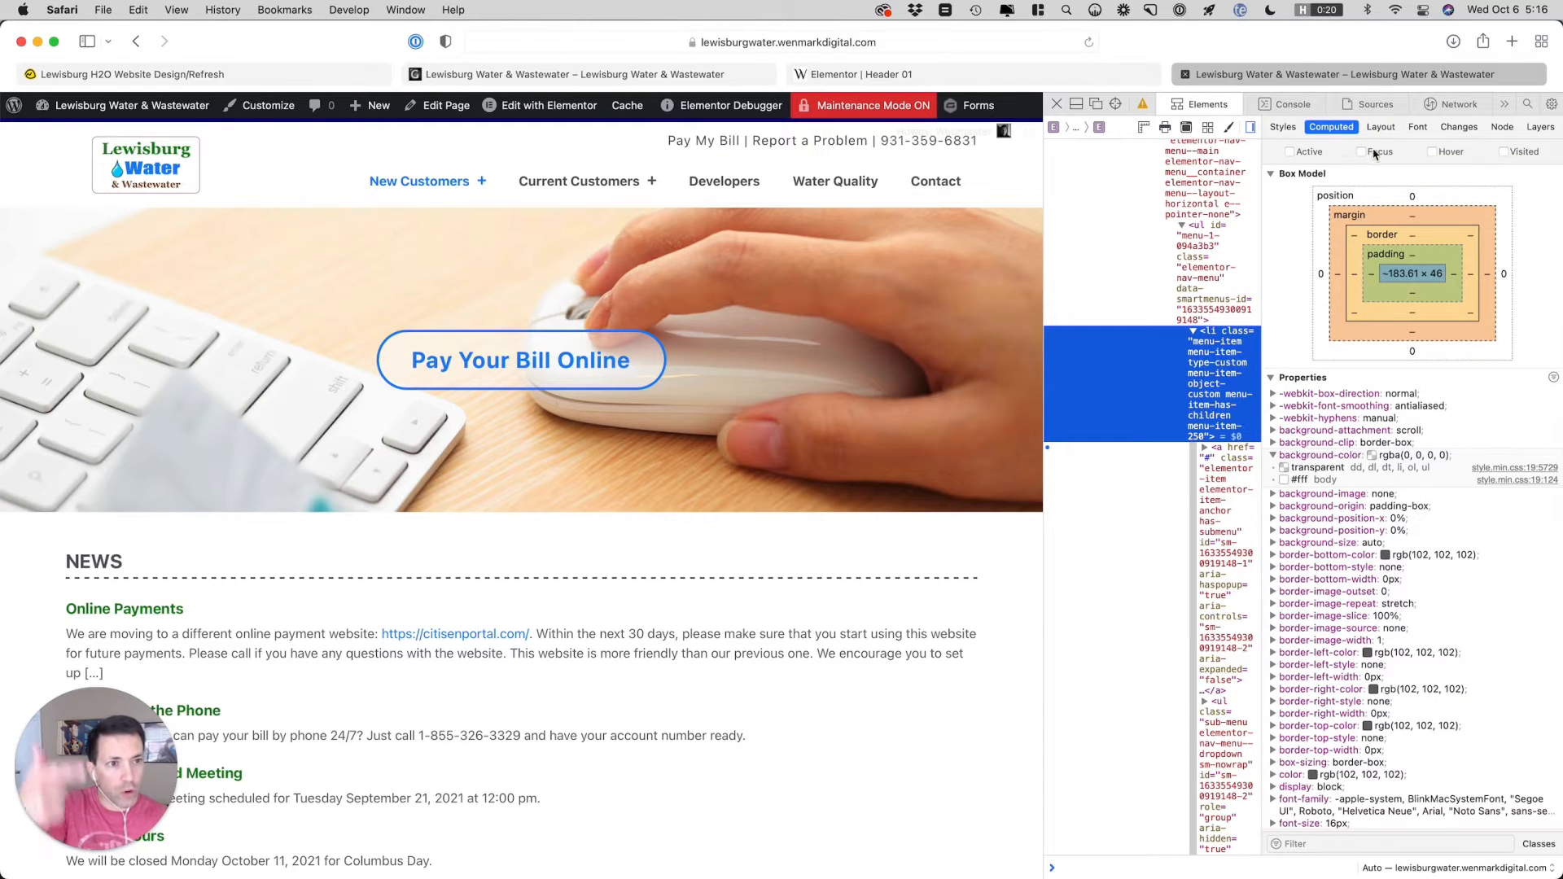
click(1450, 154)
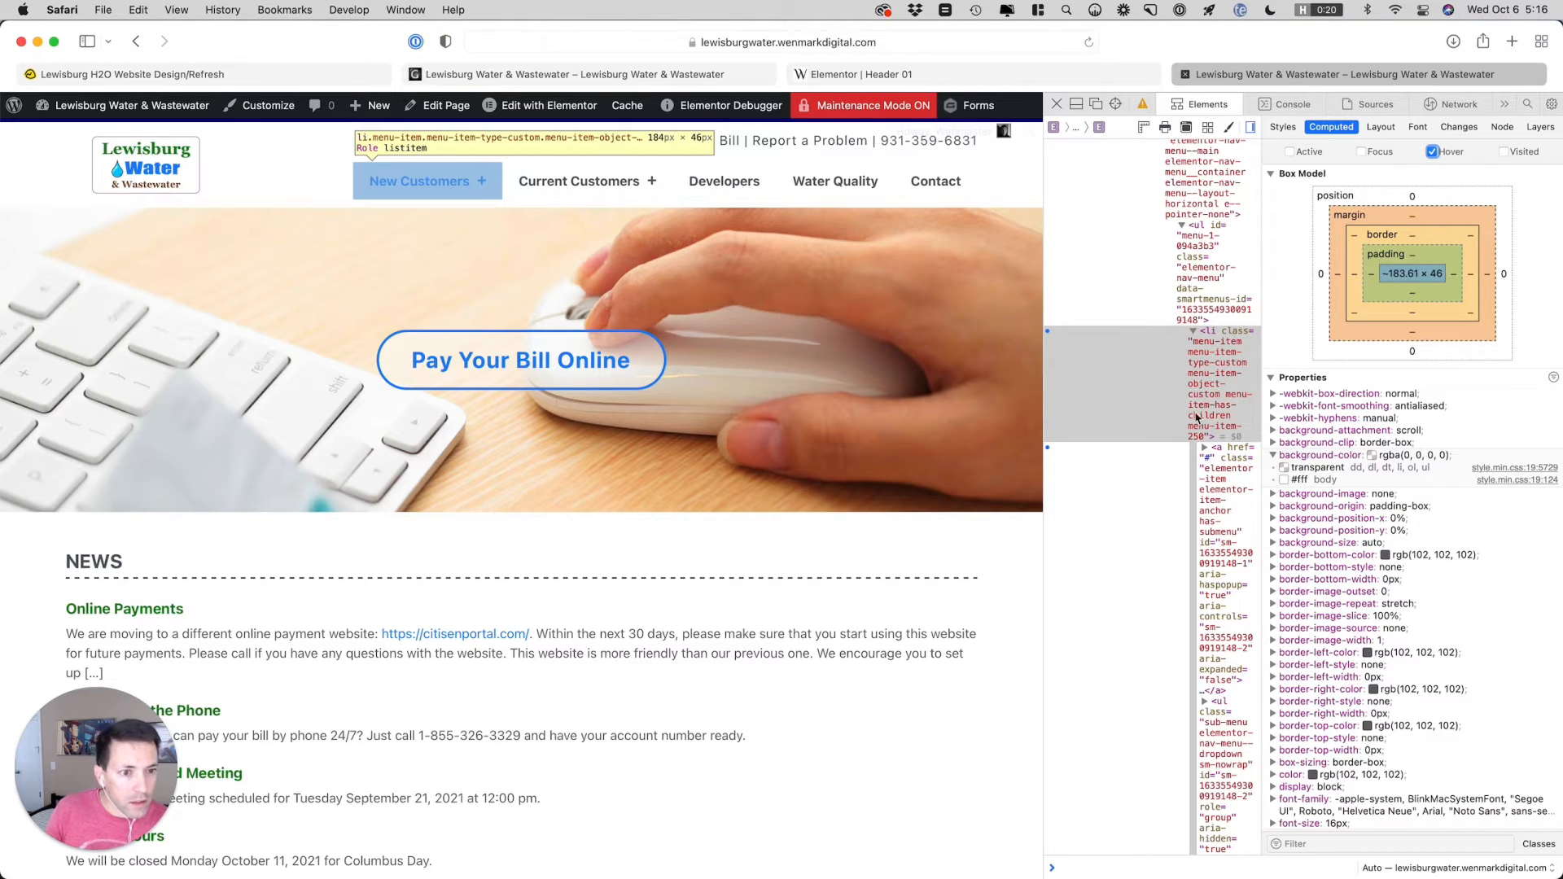
Set the inline display of the New Customers sub-menu list to block
click(1281, 128)
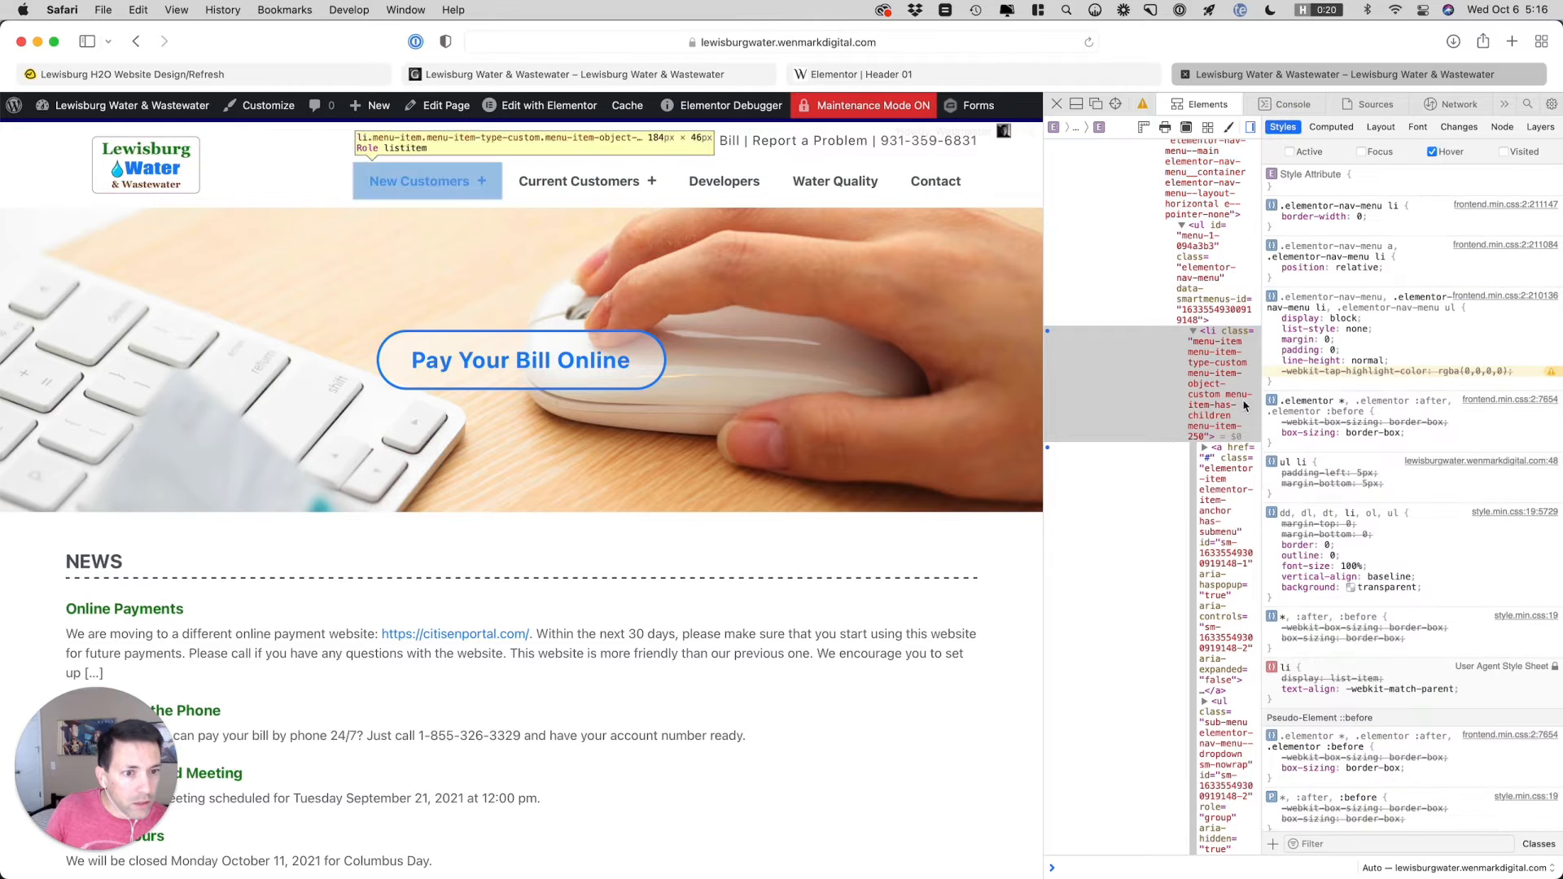
click(1218, 725)
scroll(1219, 722, down, 3)
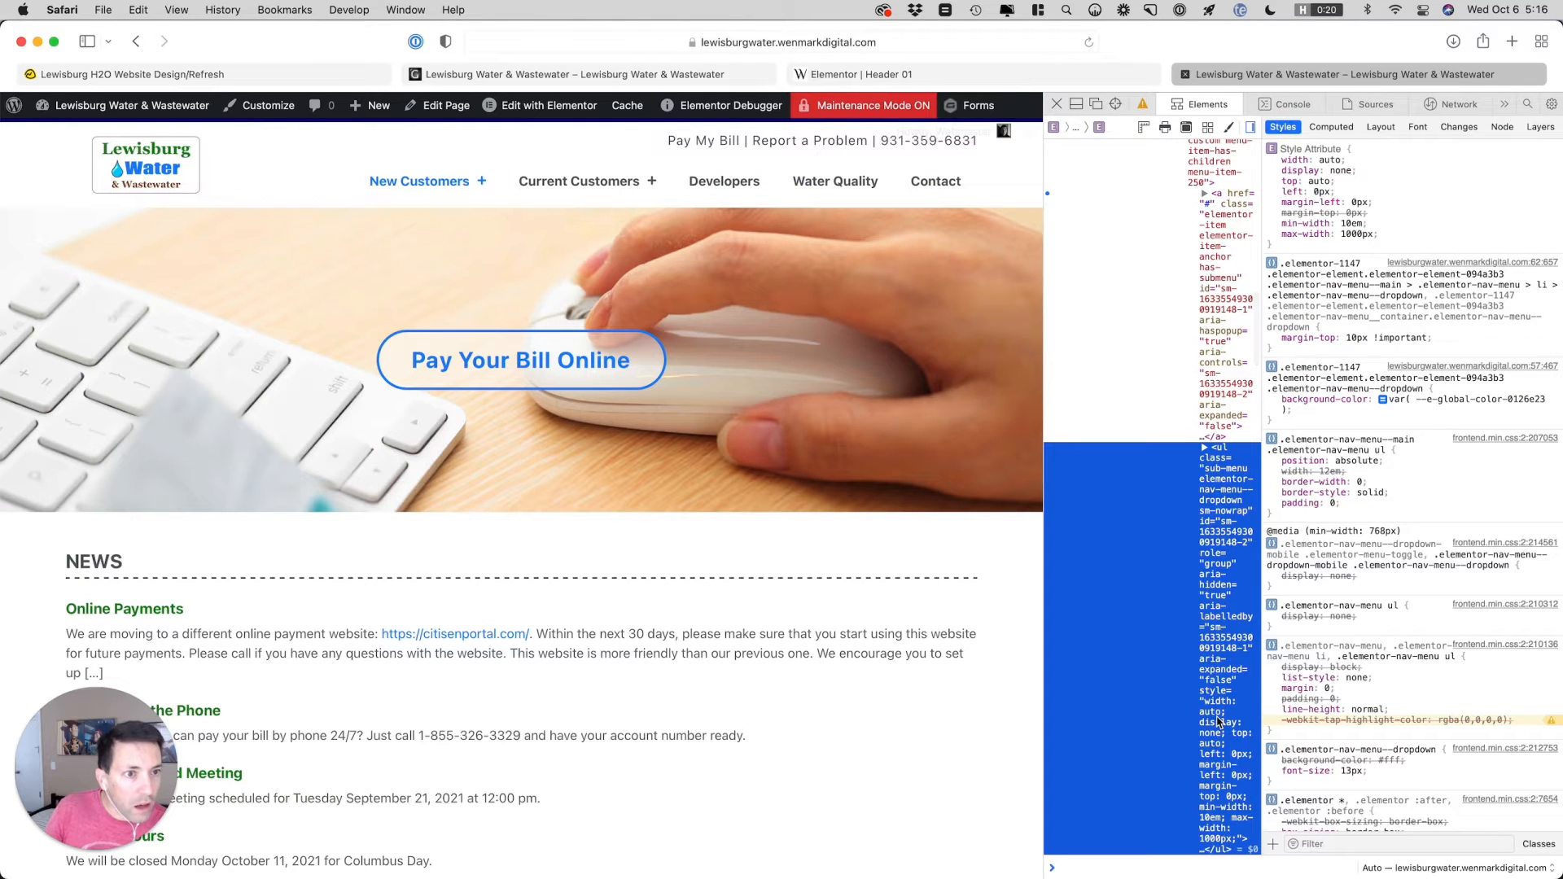
click(1341, 171)
text(block)
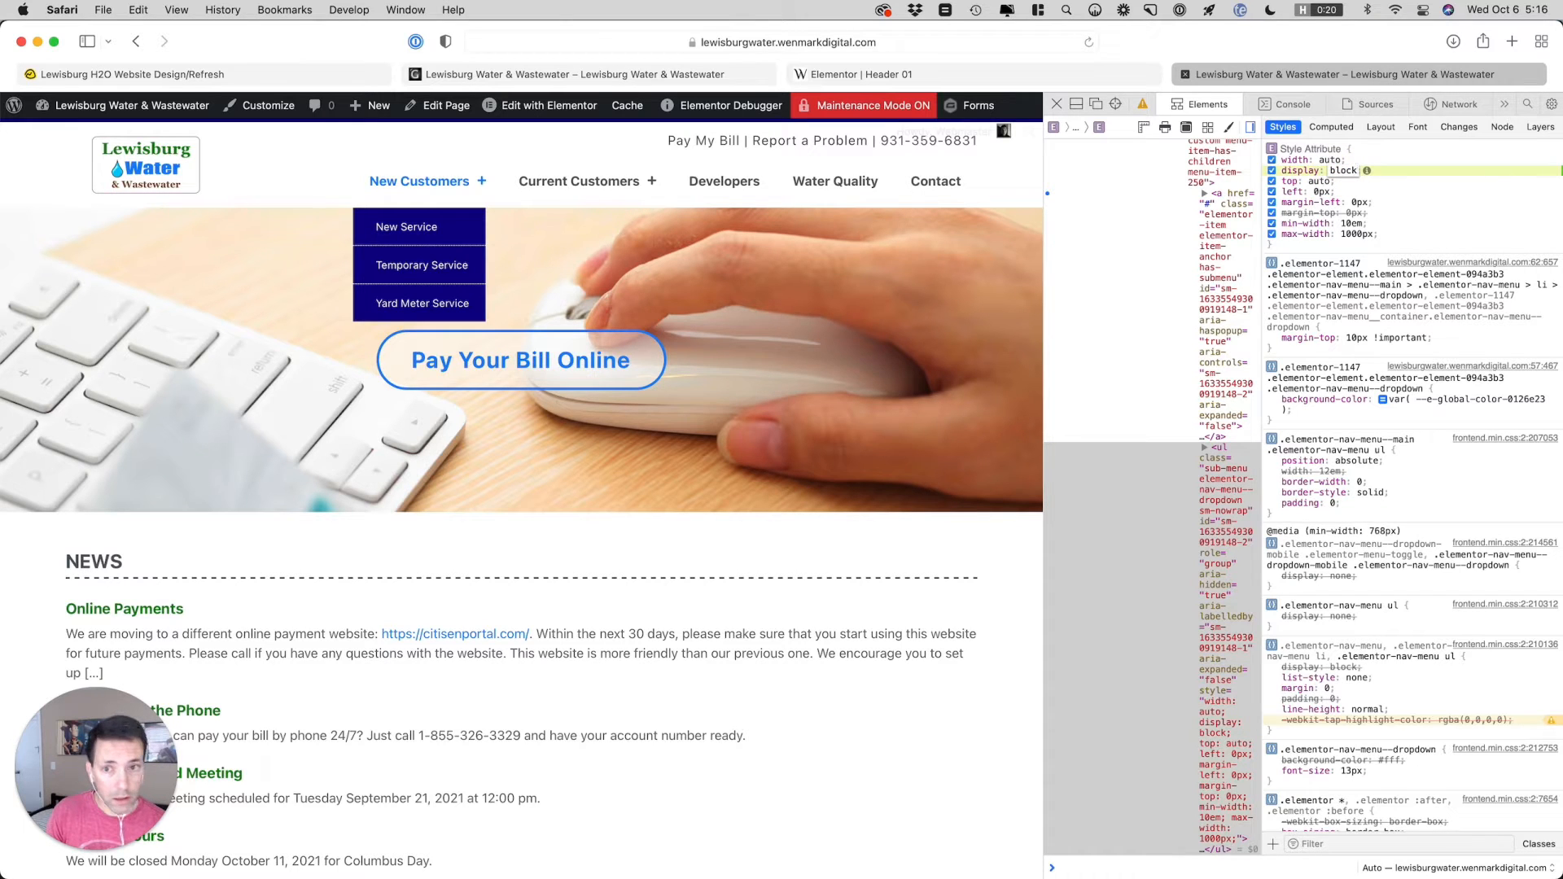
key(Tab)
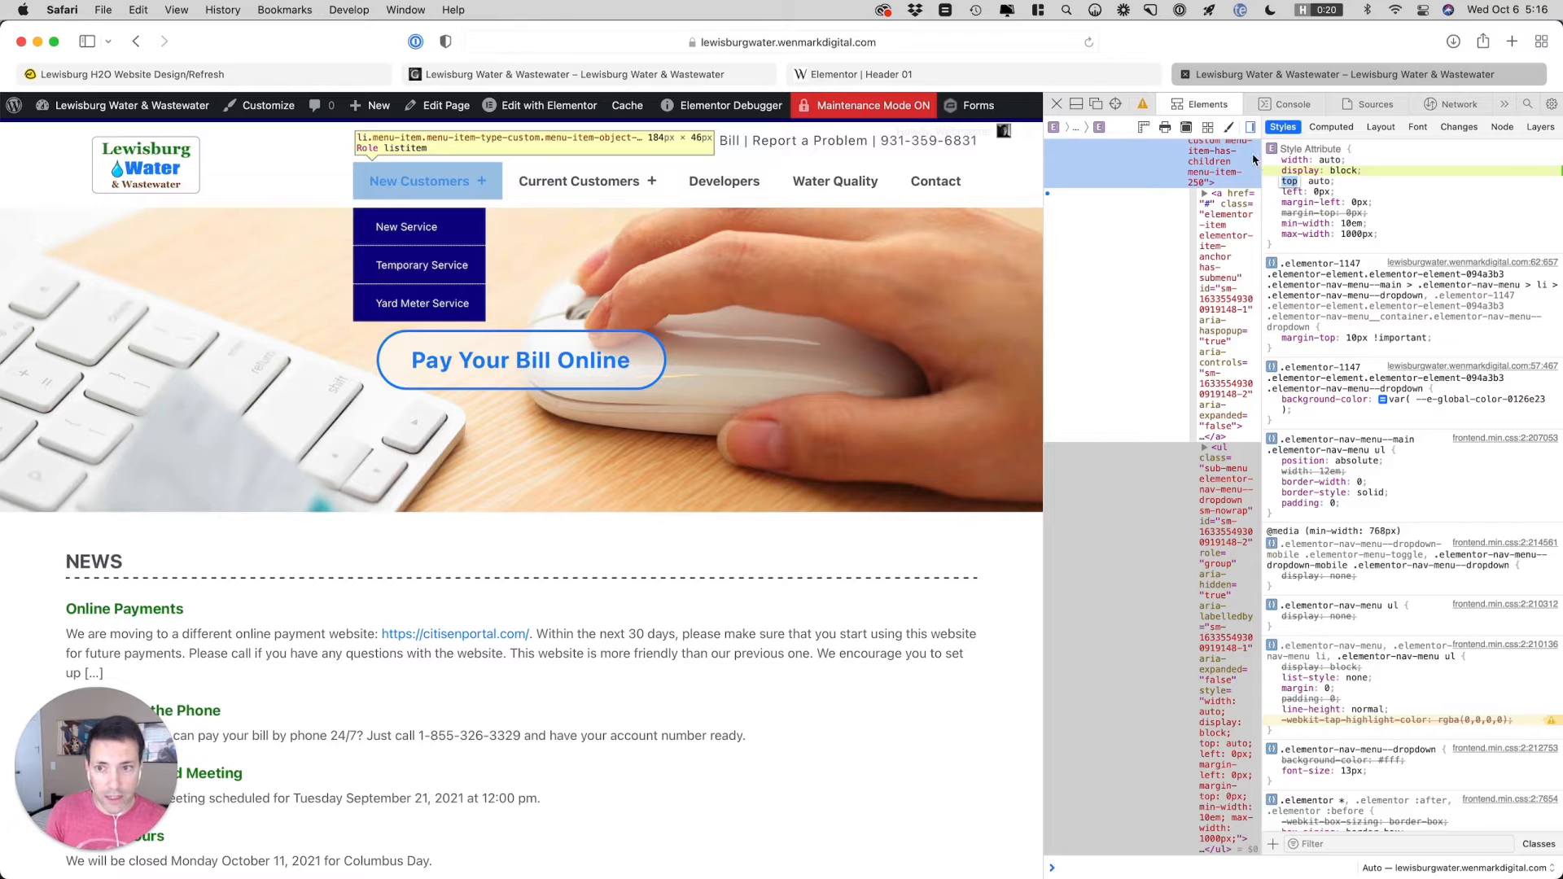
Inspect the New Service dropdown entry and add the inline style text-align: right to its list item
click(1115, 104)
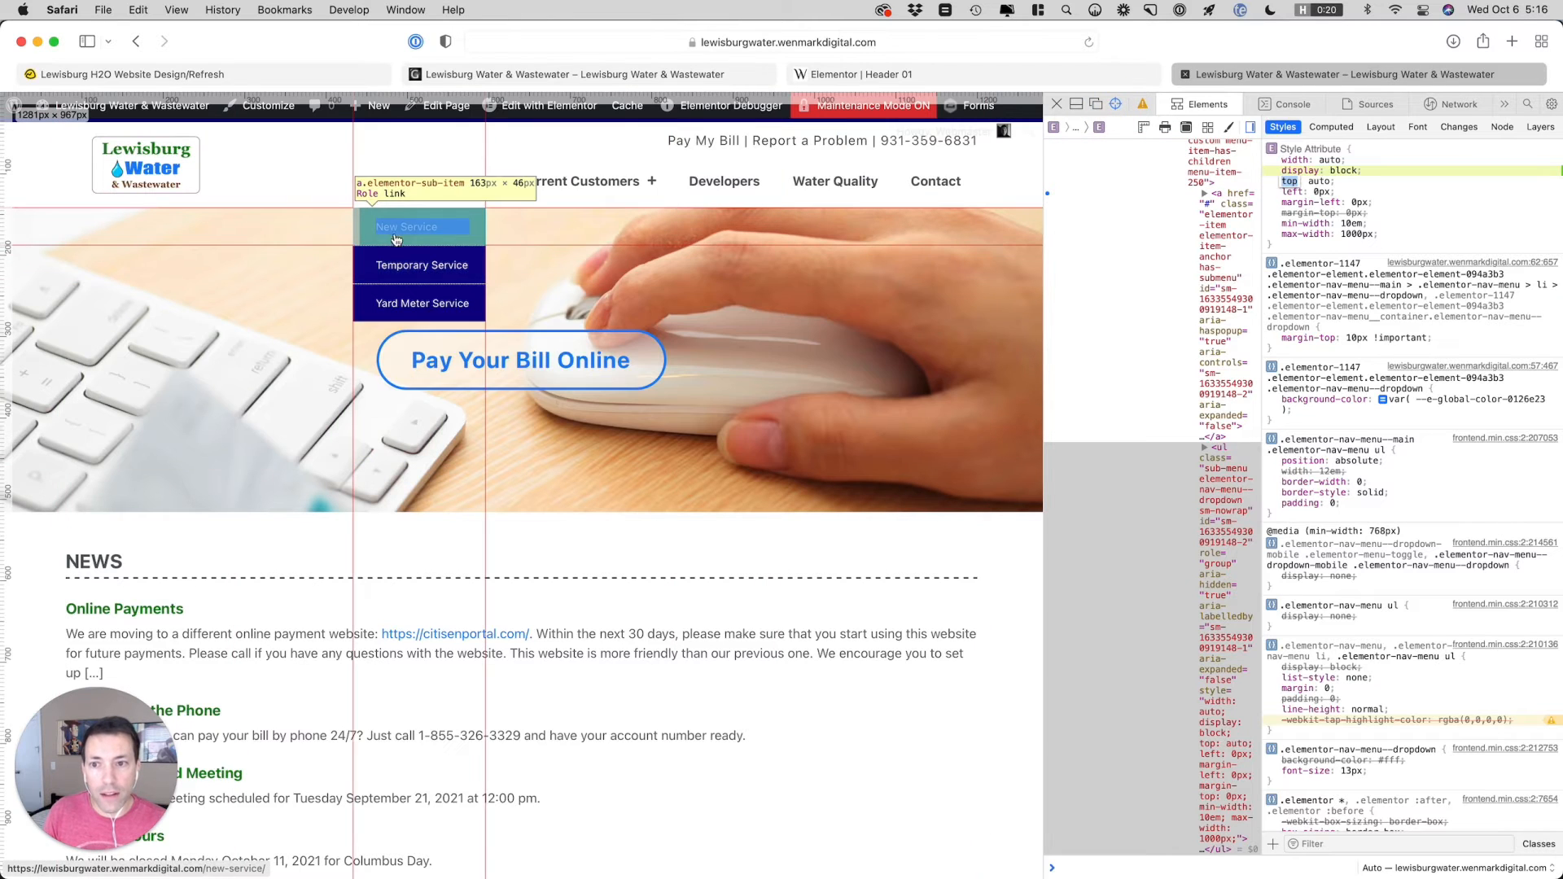
click(401, 233)
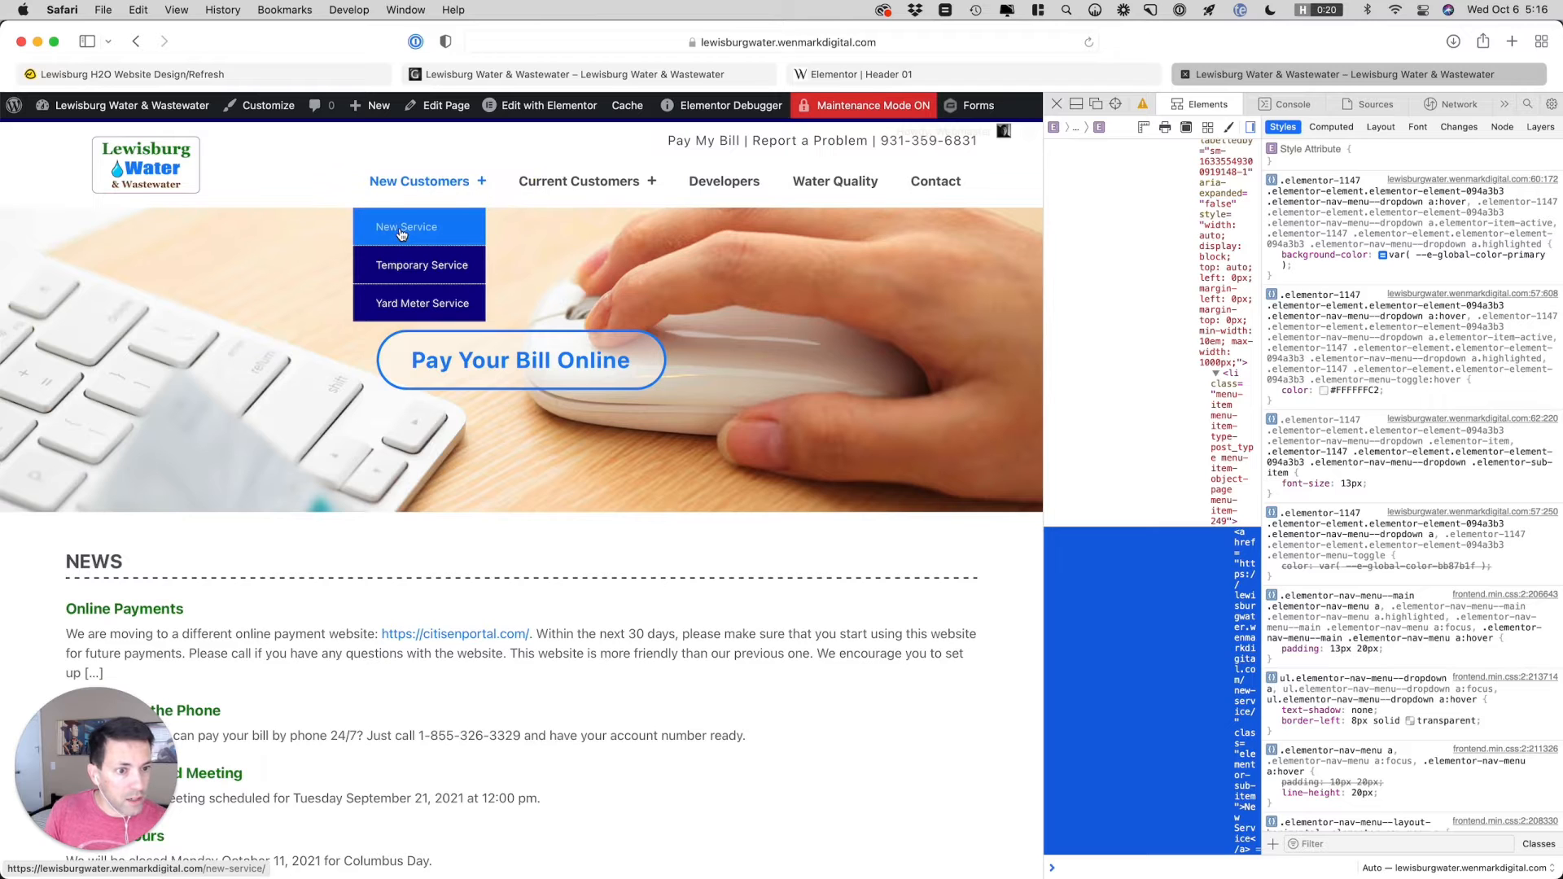
click(1230, 379)
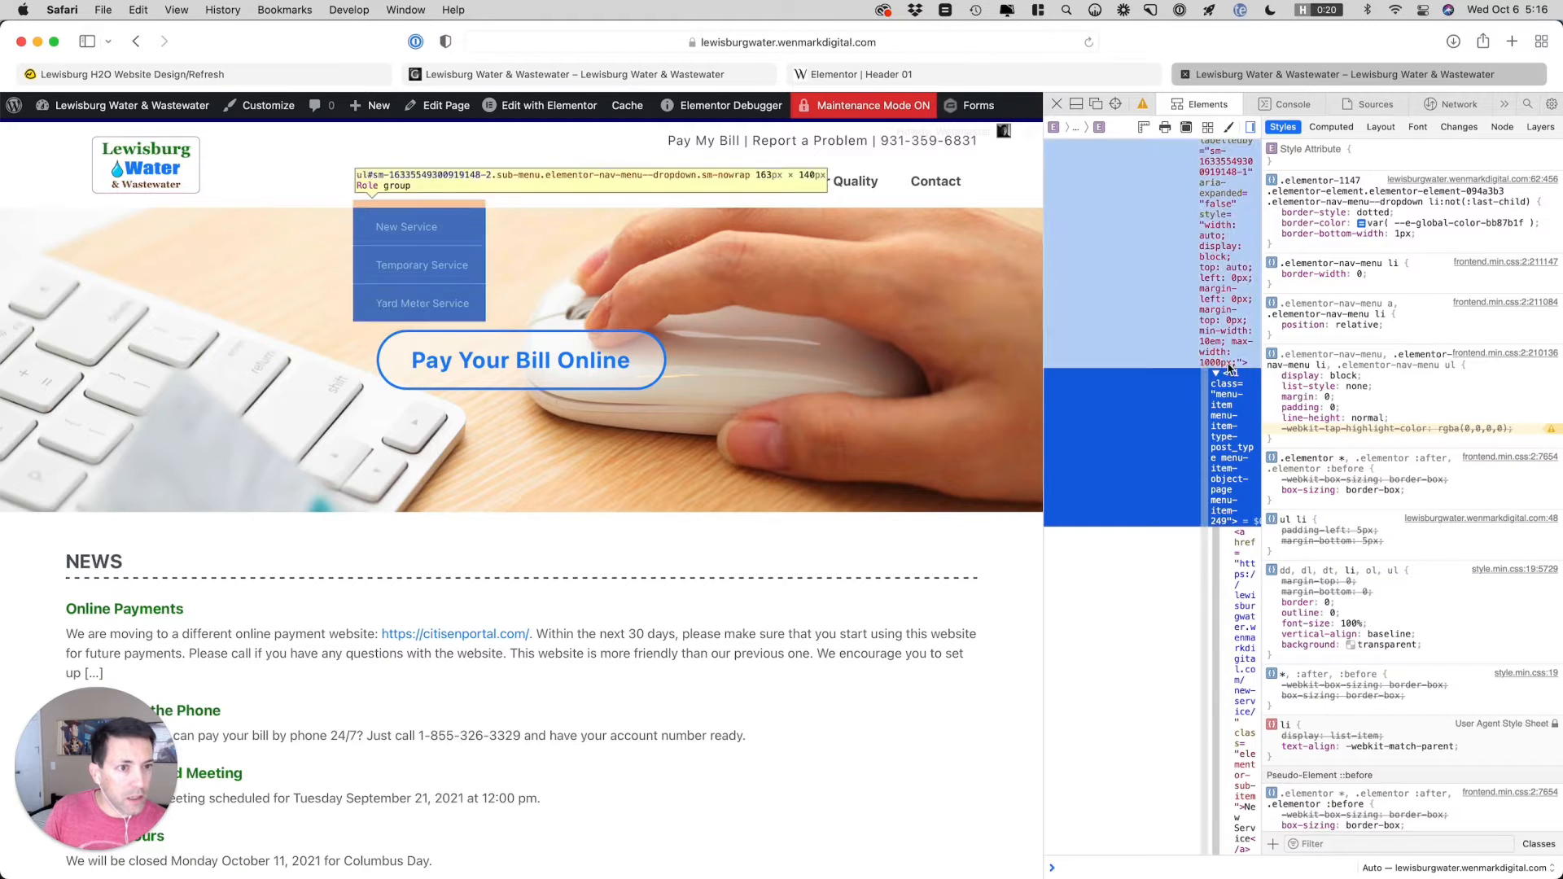
click(1384, 169)
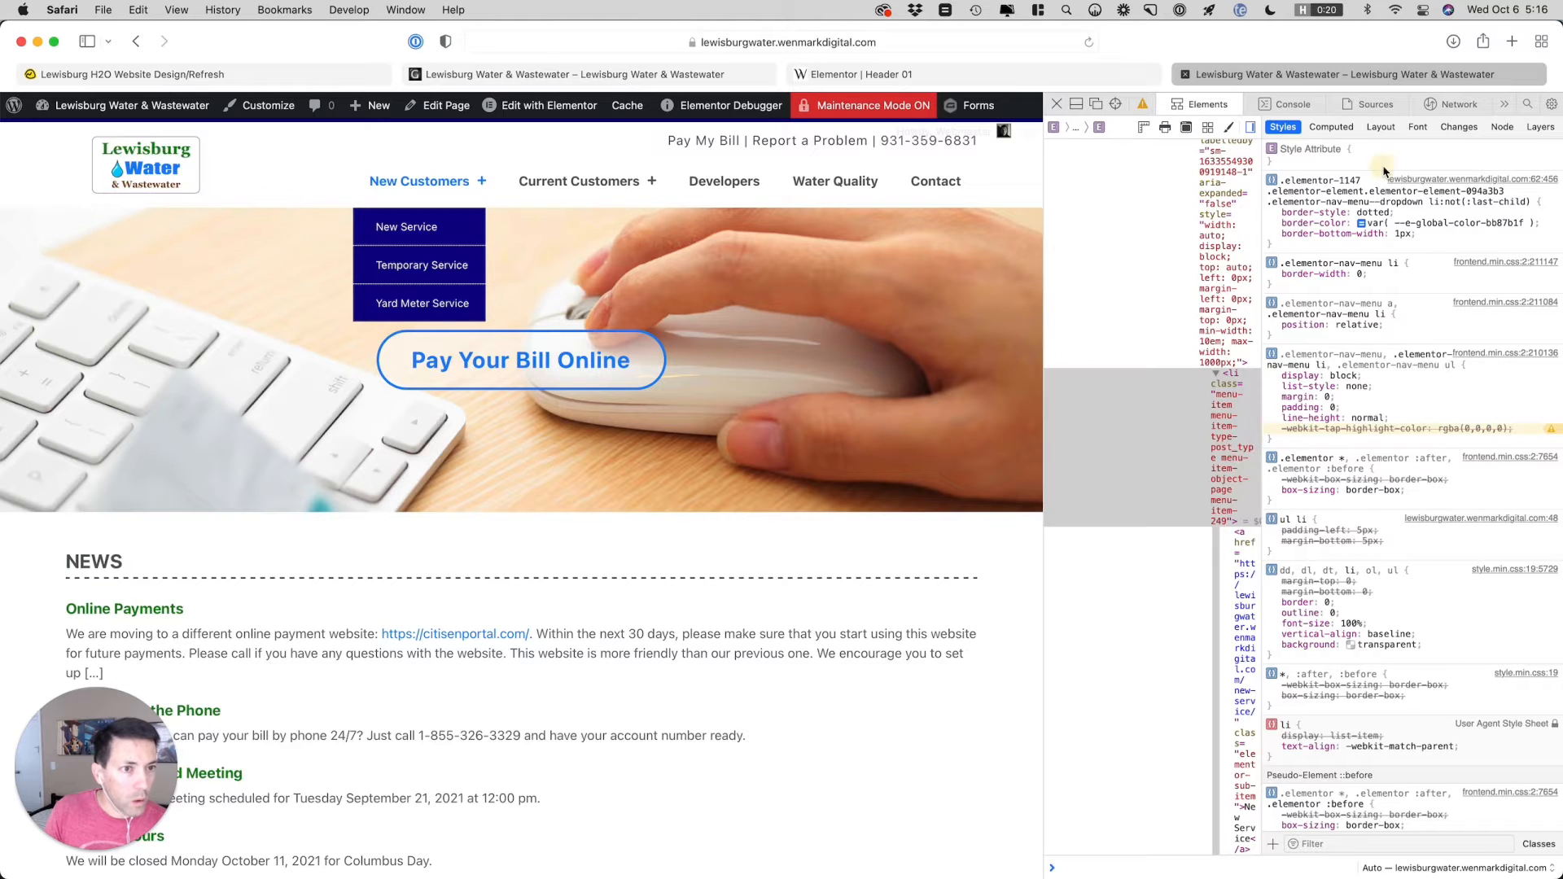
text(text)
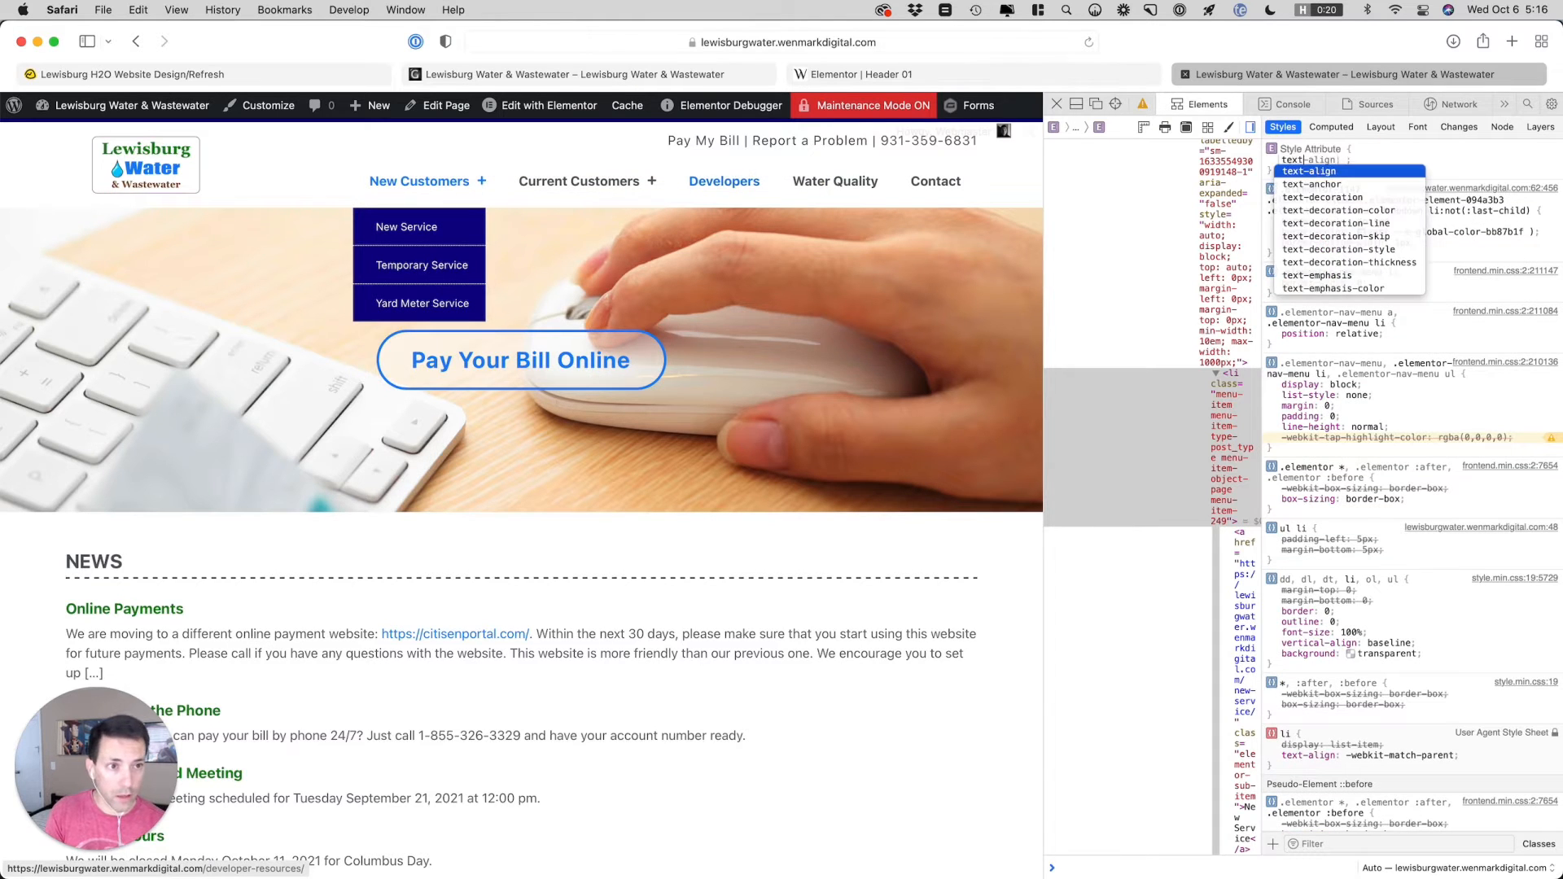
key(Tab)
text(right)
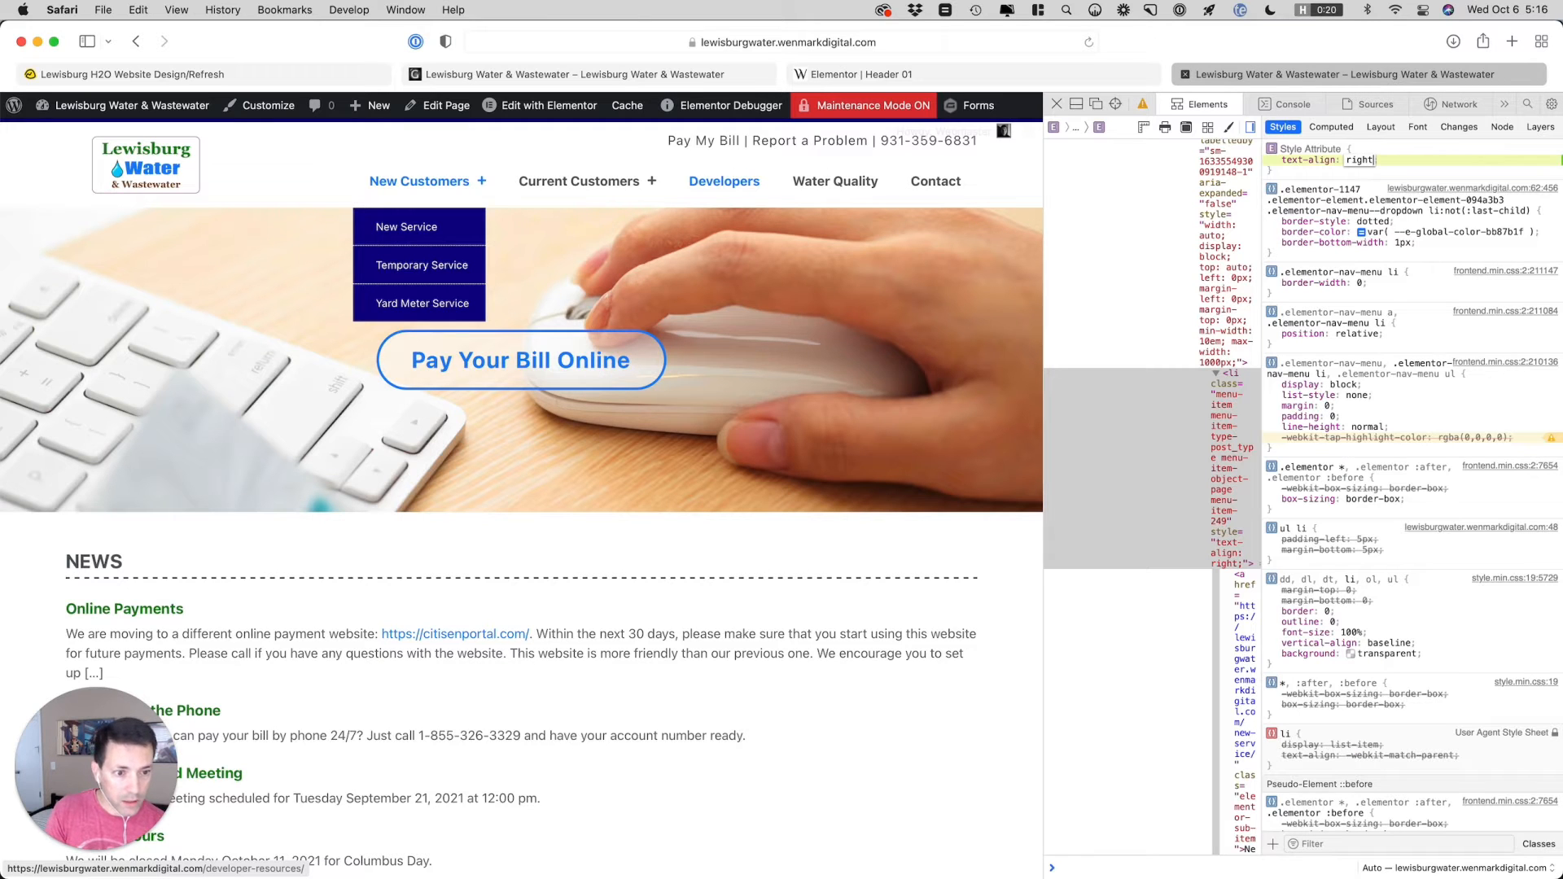
key(Return)
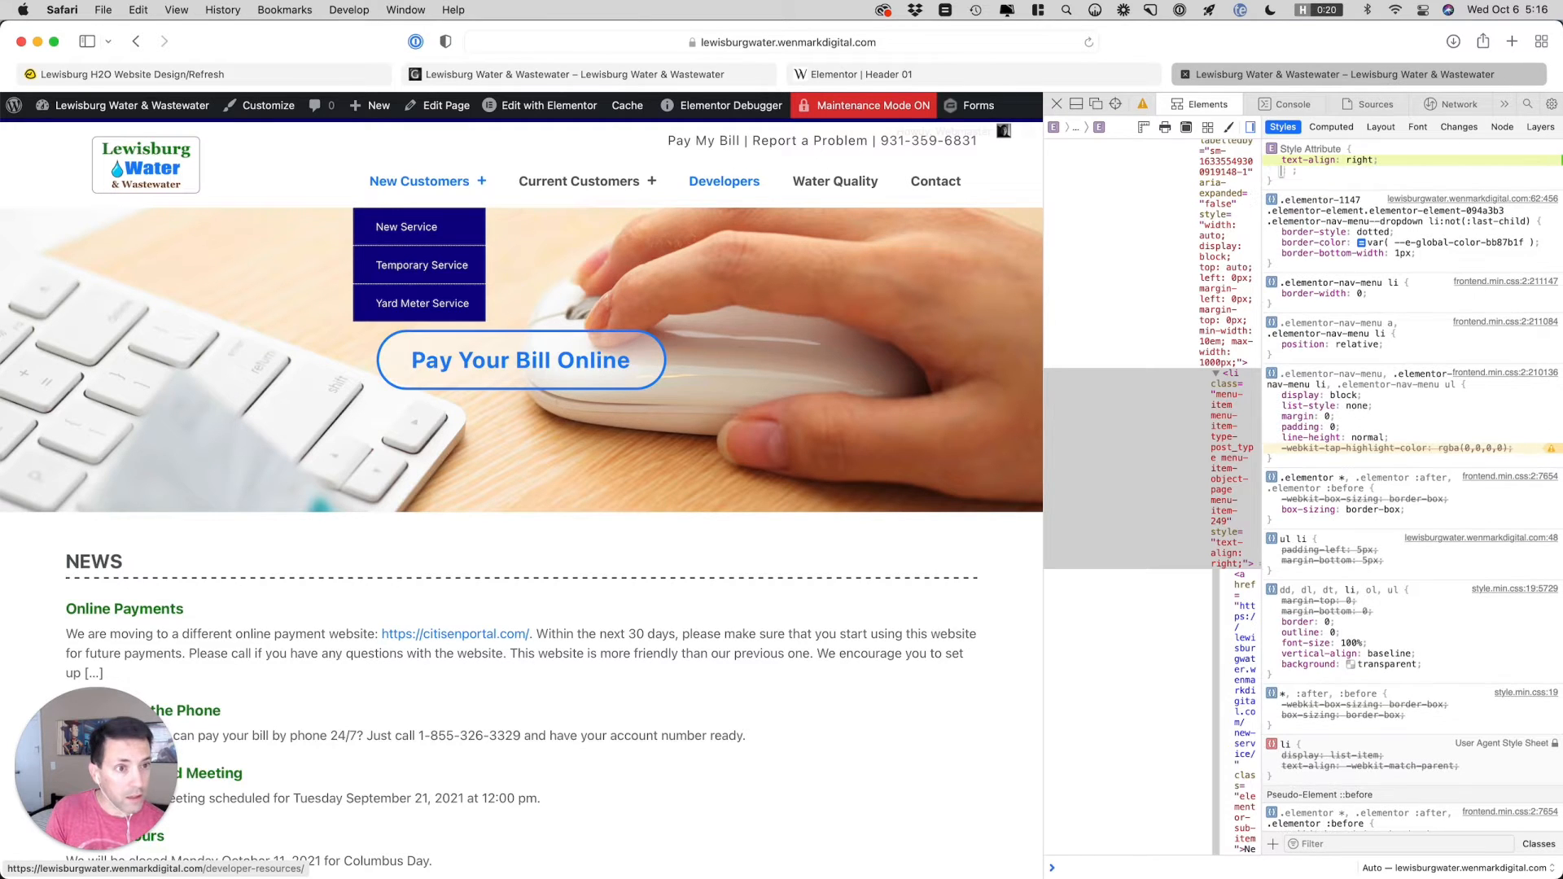
Try the inline style text-align: right on the New Service link itself
click(1239, 580)
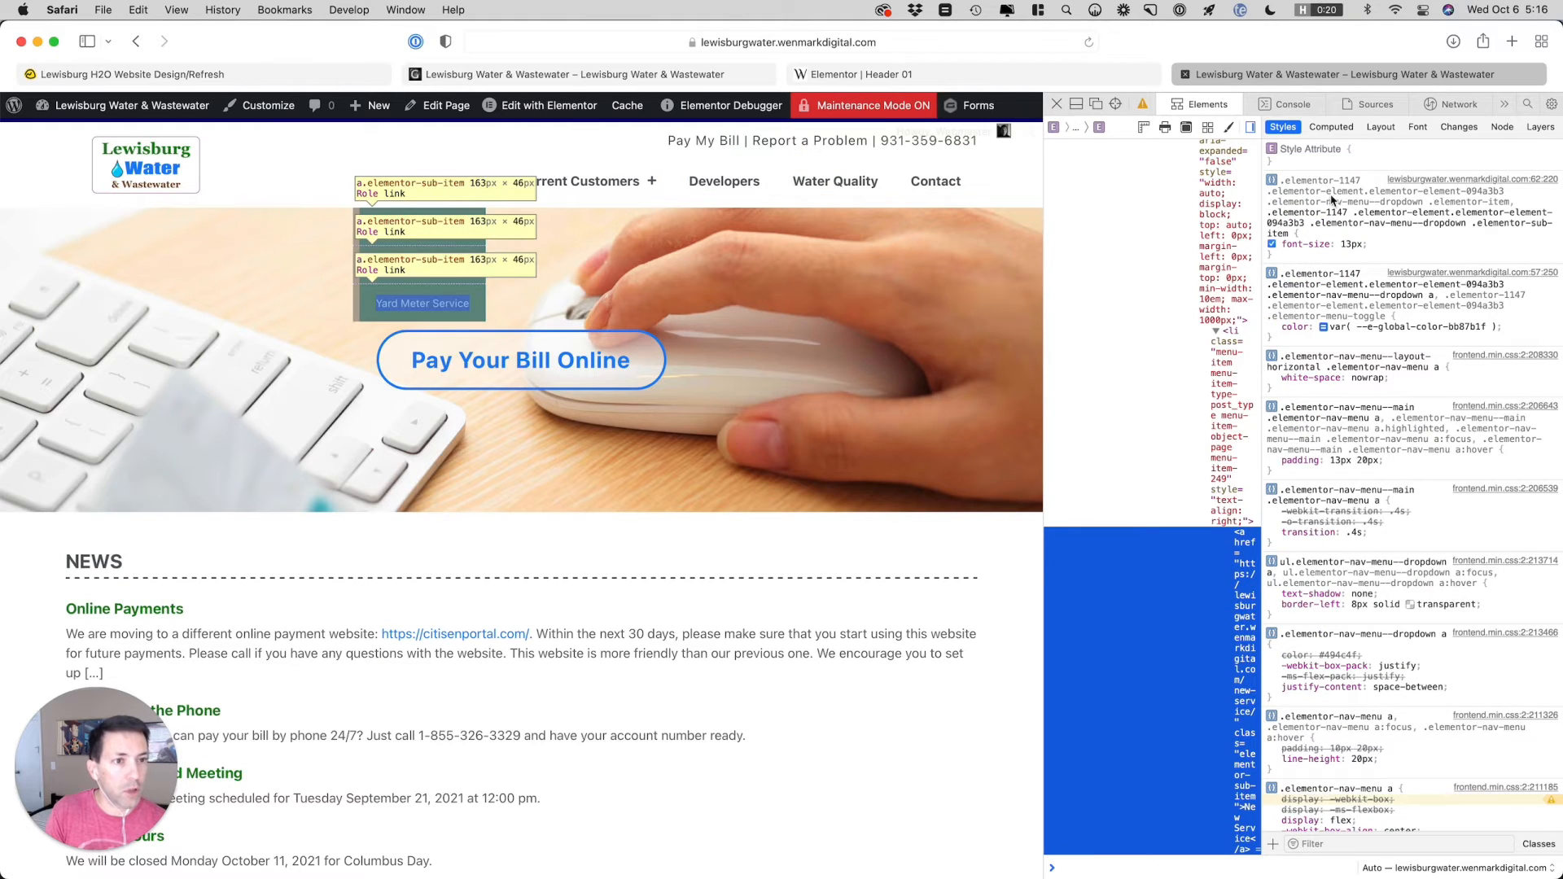
click(1311, 167)
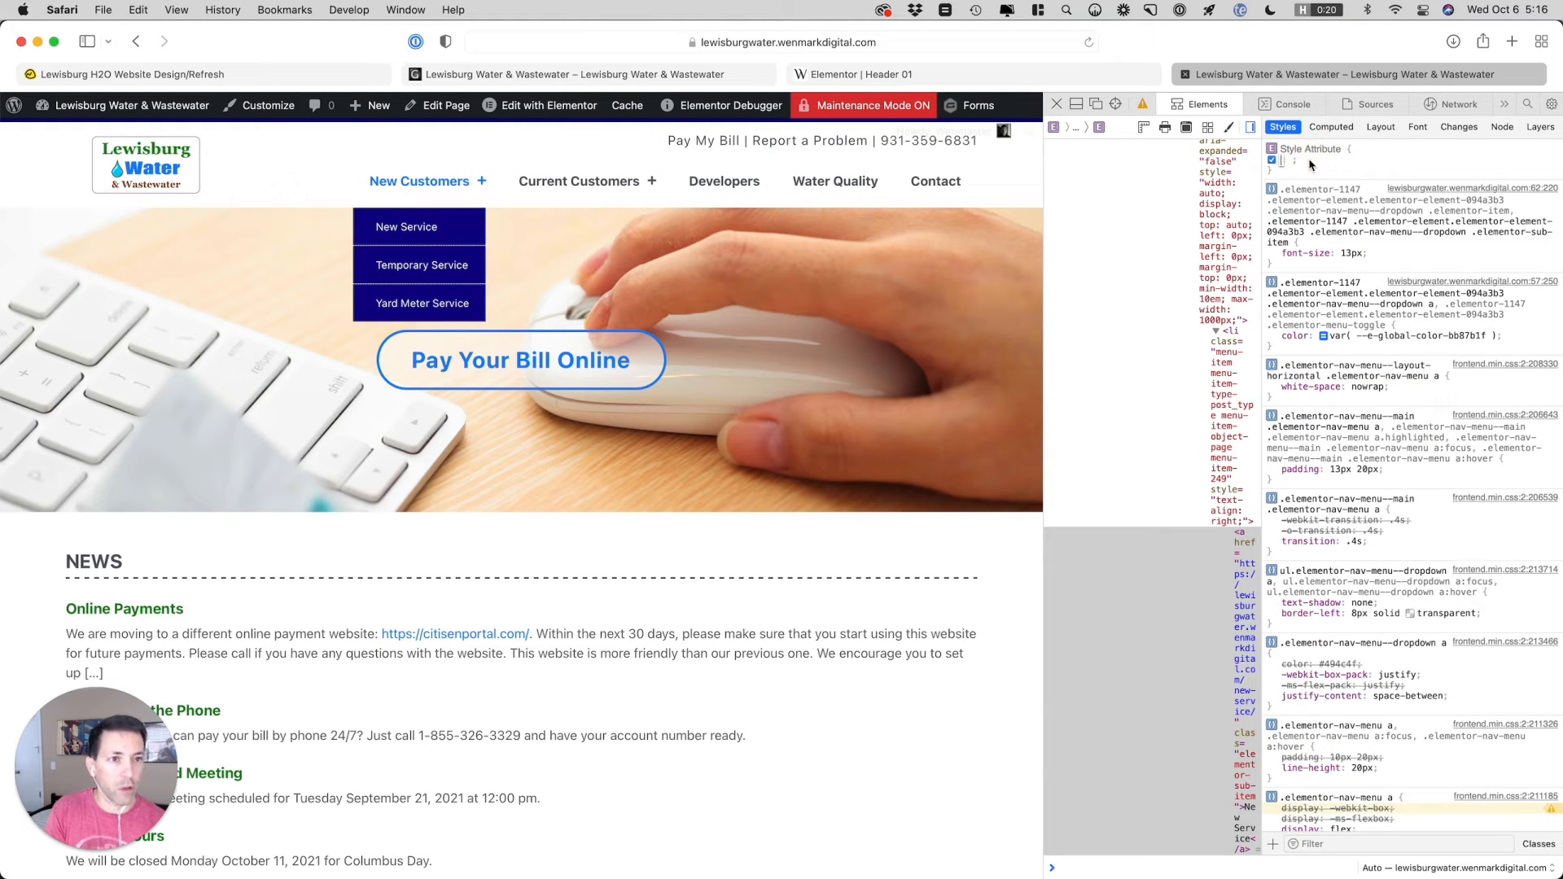
text(te)
key(Tab)
text(right)
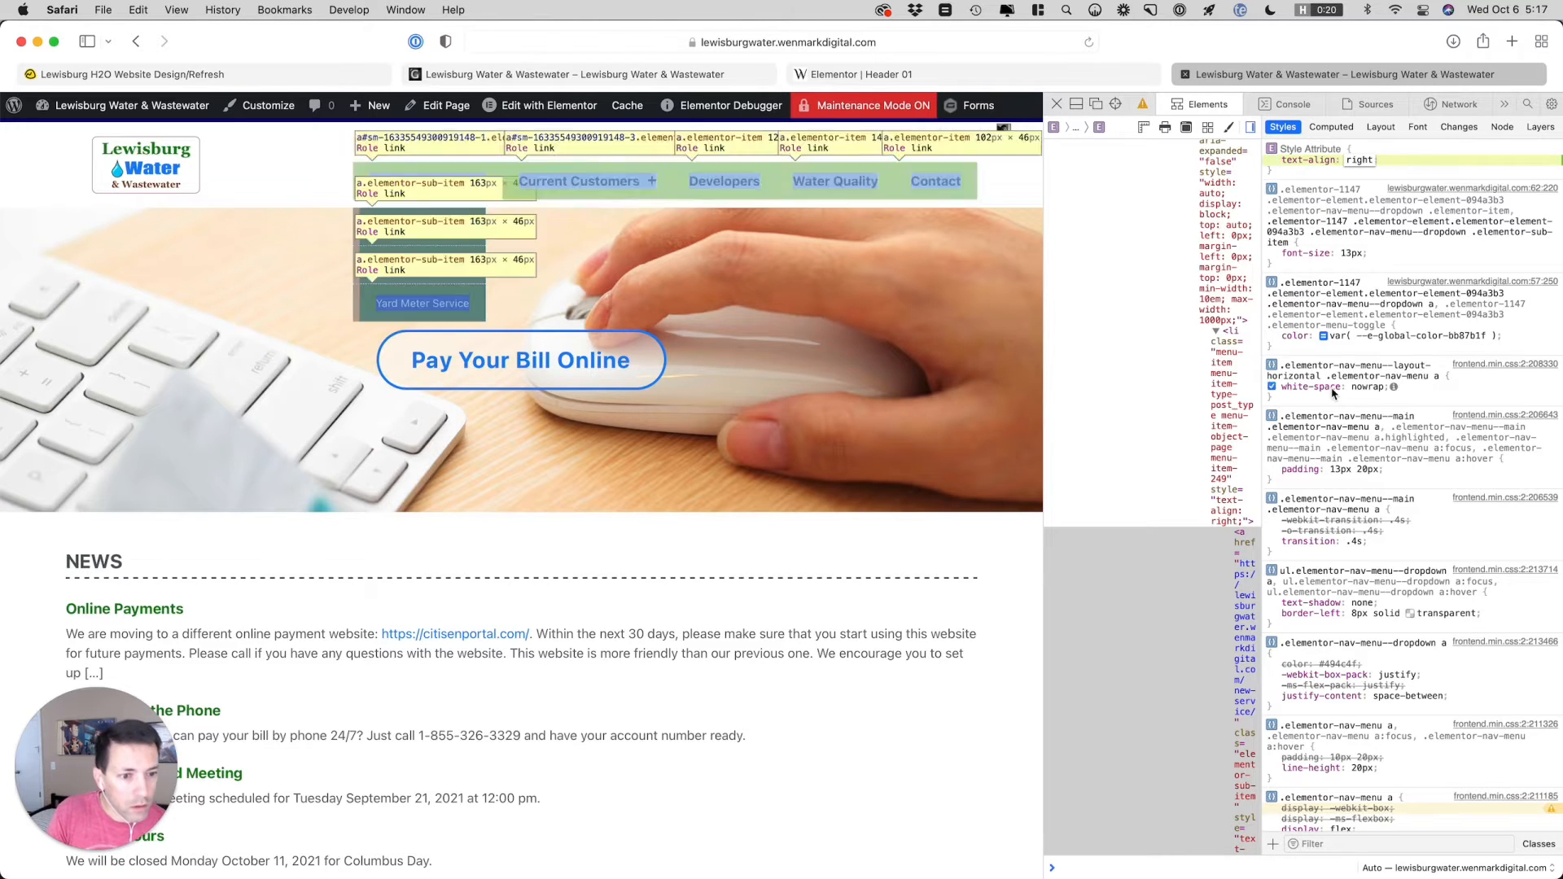
Dock the inspector below the page and examine the New Service link's markup and style rules for its text alignment
scroll(1246, 521, down, 2)
scroll(1246, 521, down, 1)
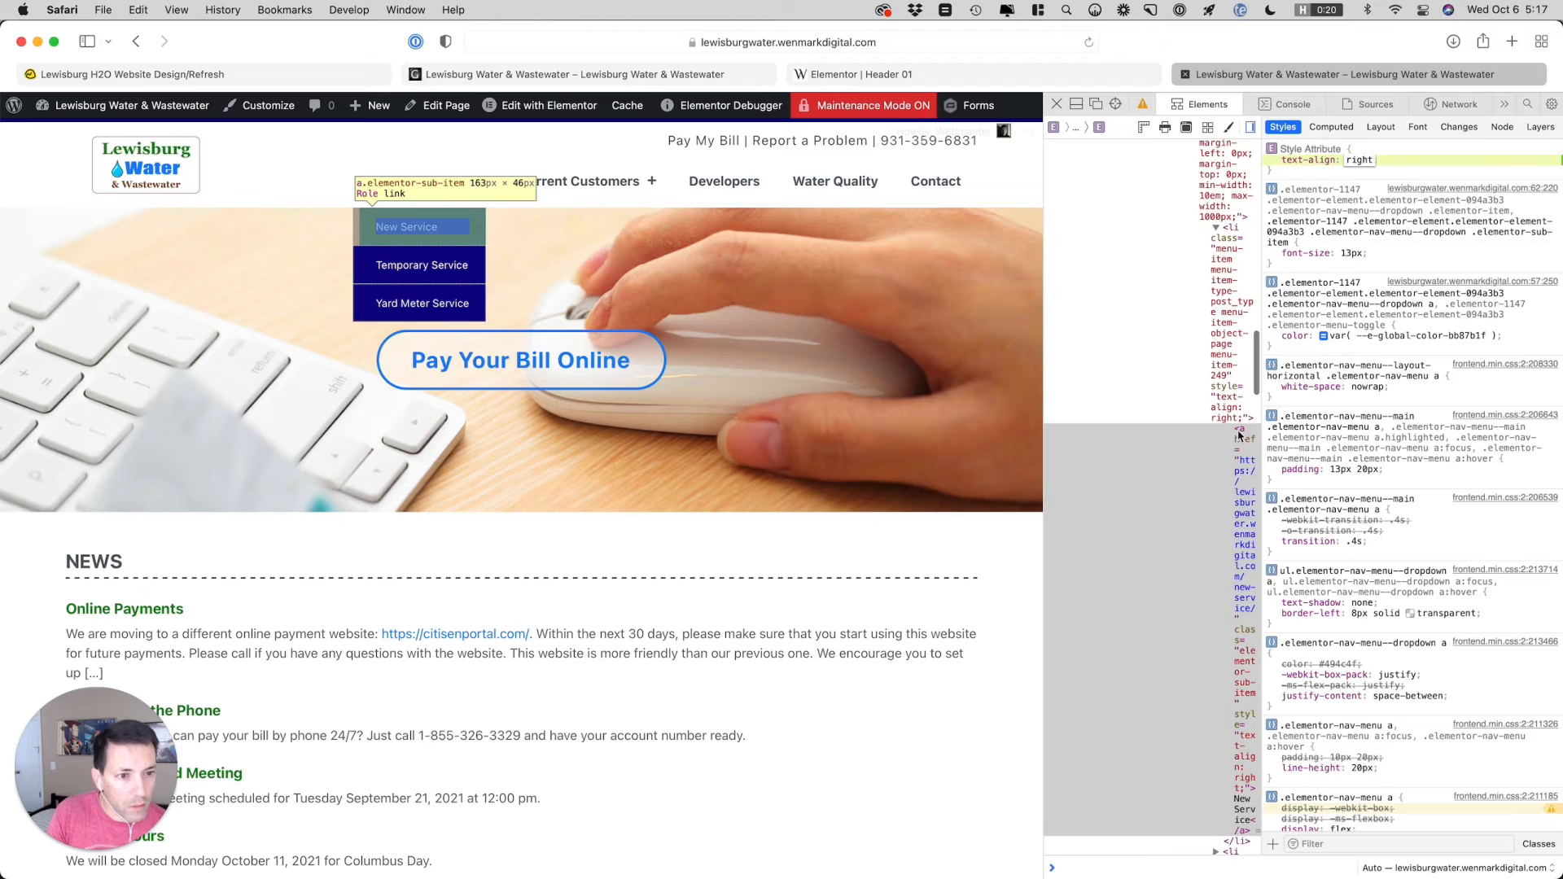
click(1241, 440)
scroll(1240, 446, down, 2)
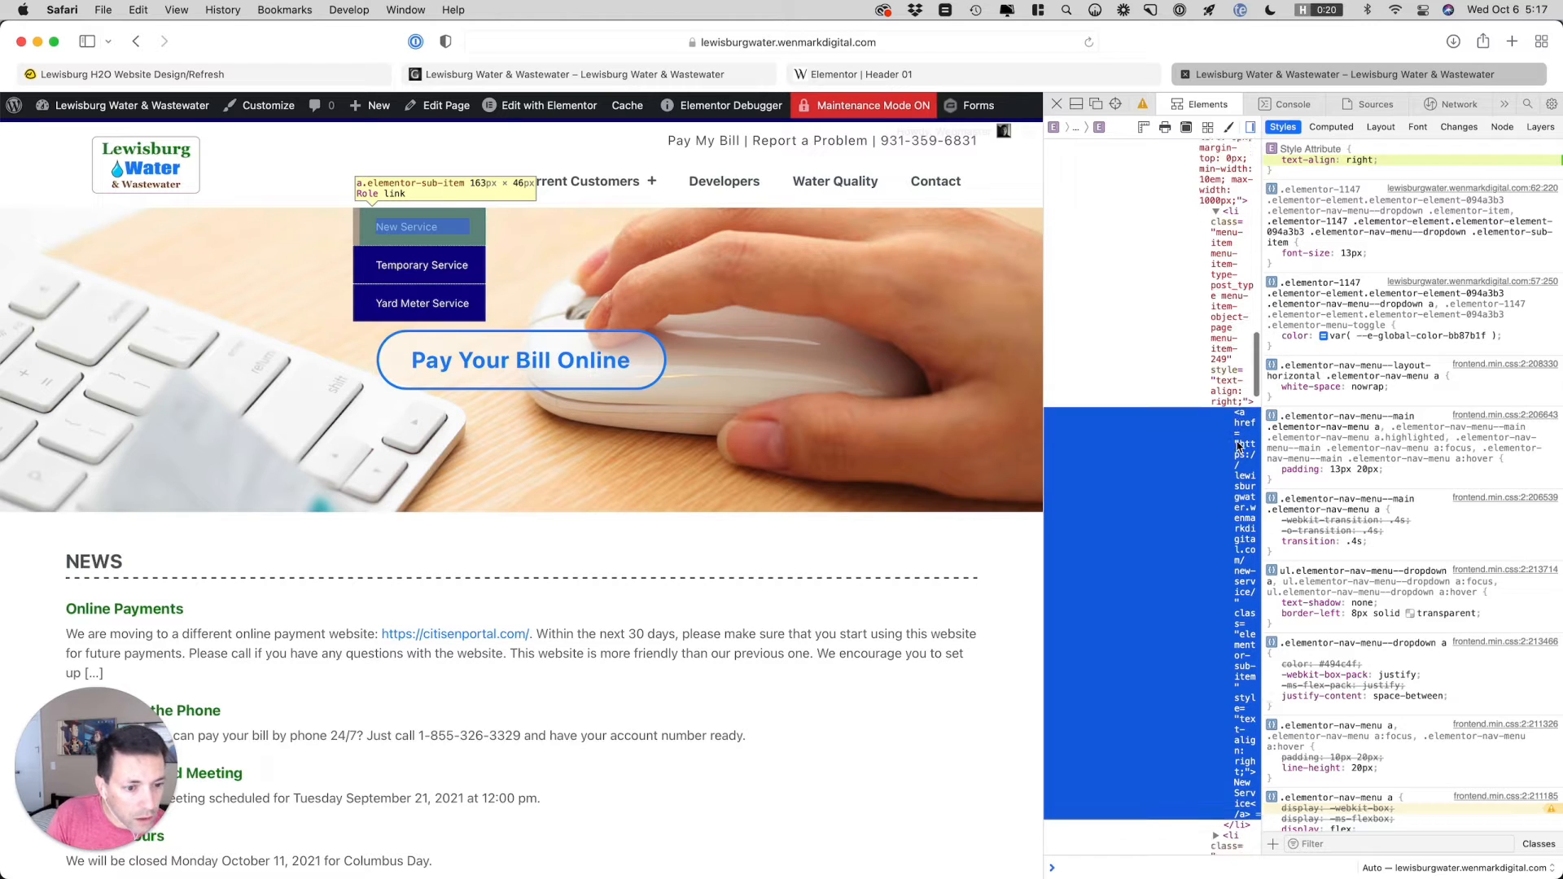
scroll(1239, 446, down, 1)
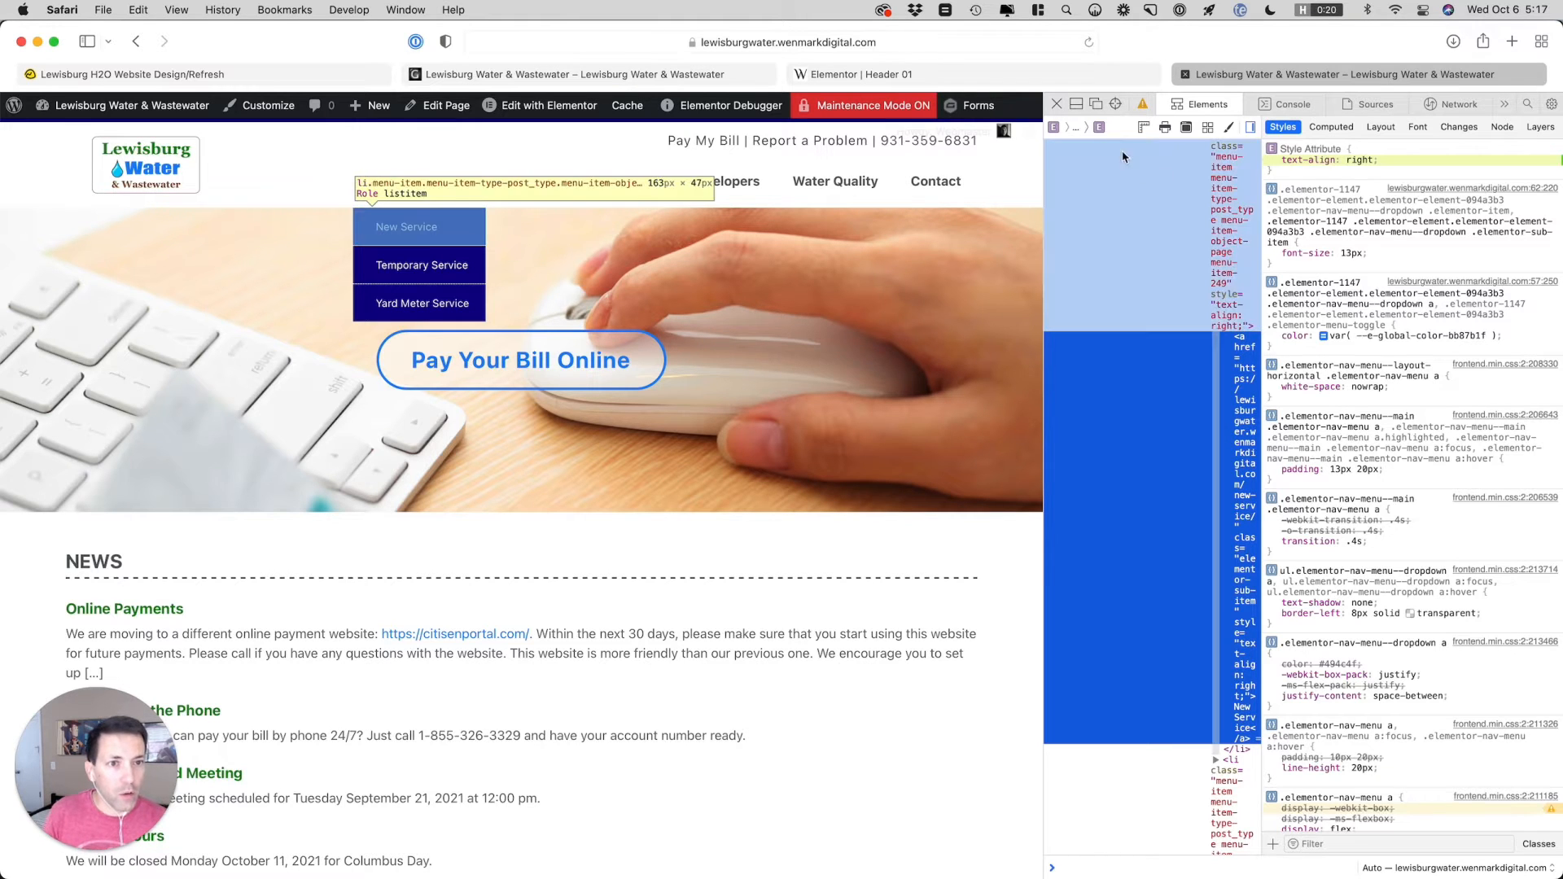
click(1077, 104)
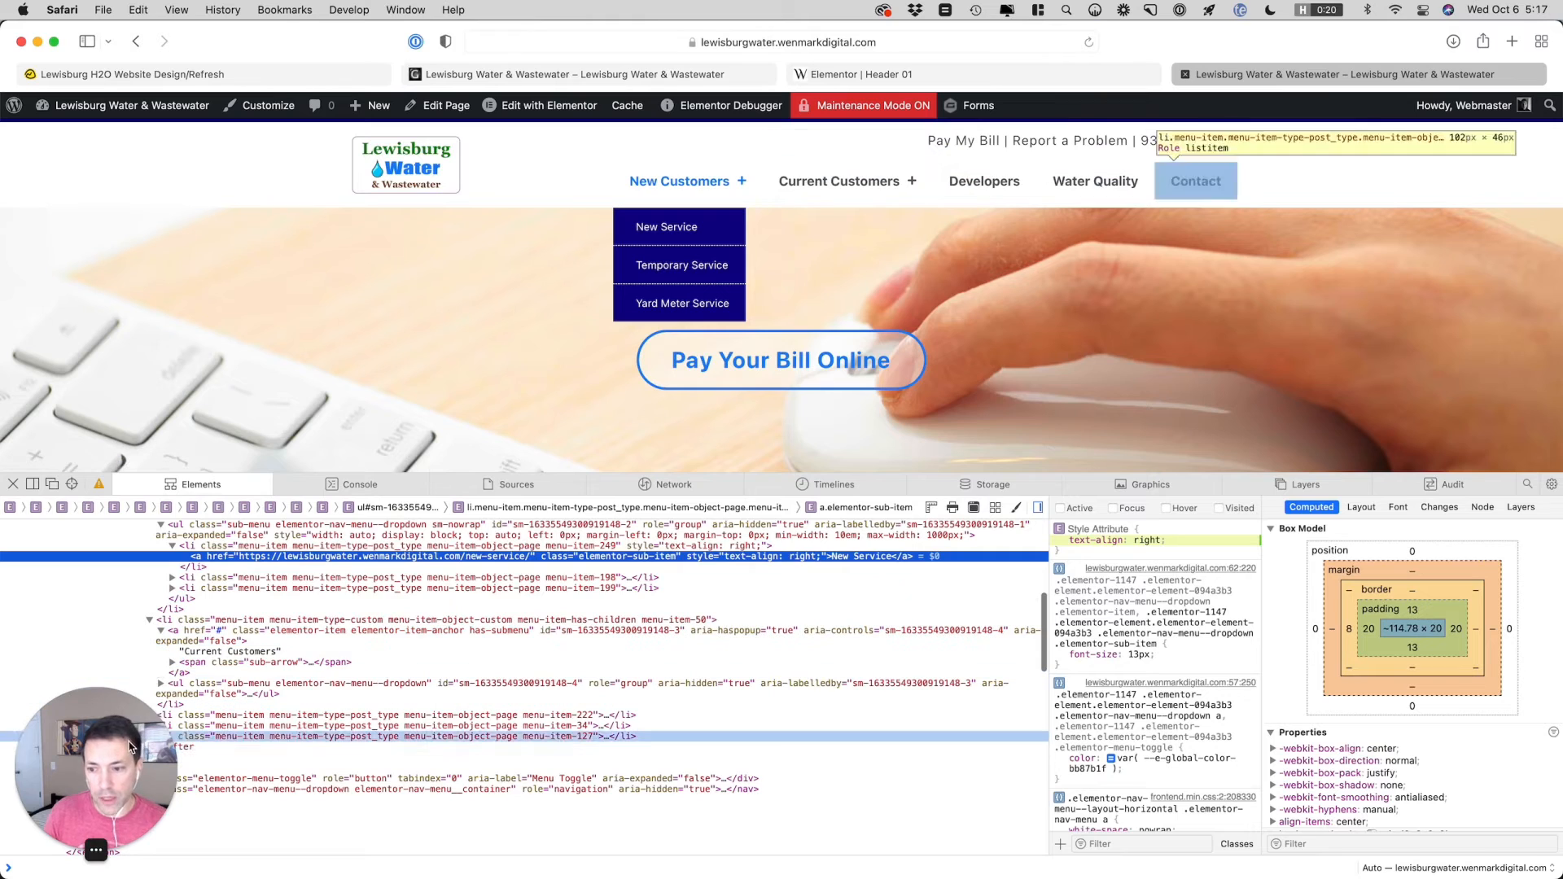
drag(130, 749, 1497, 342)
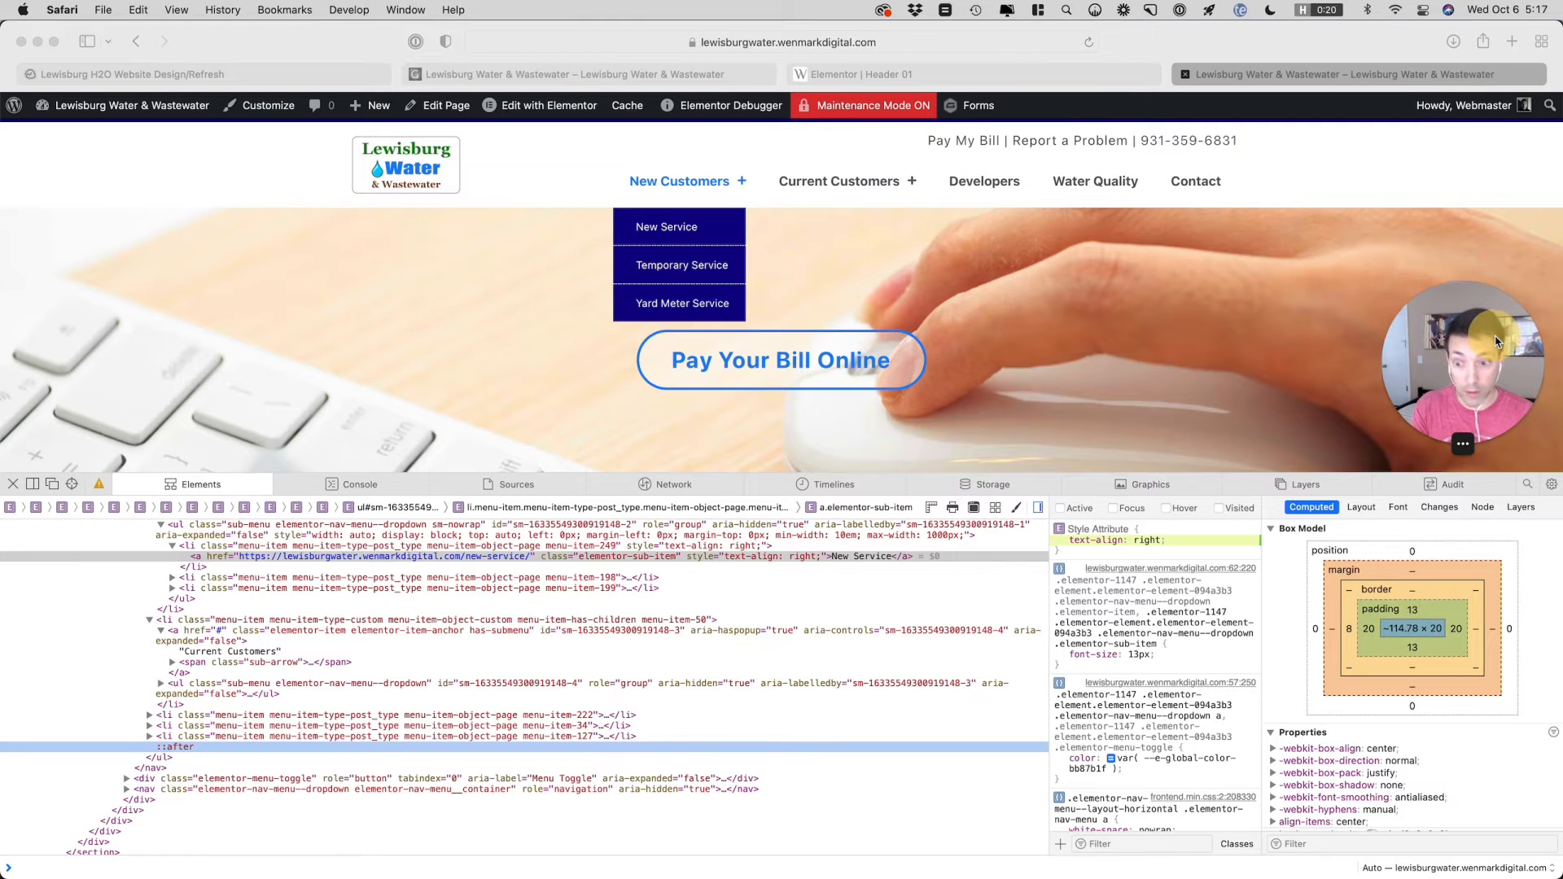
click(705, 558)
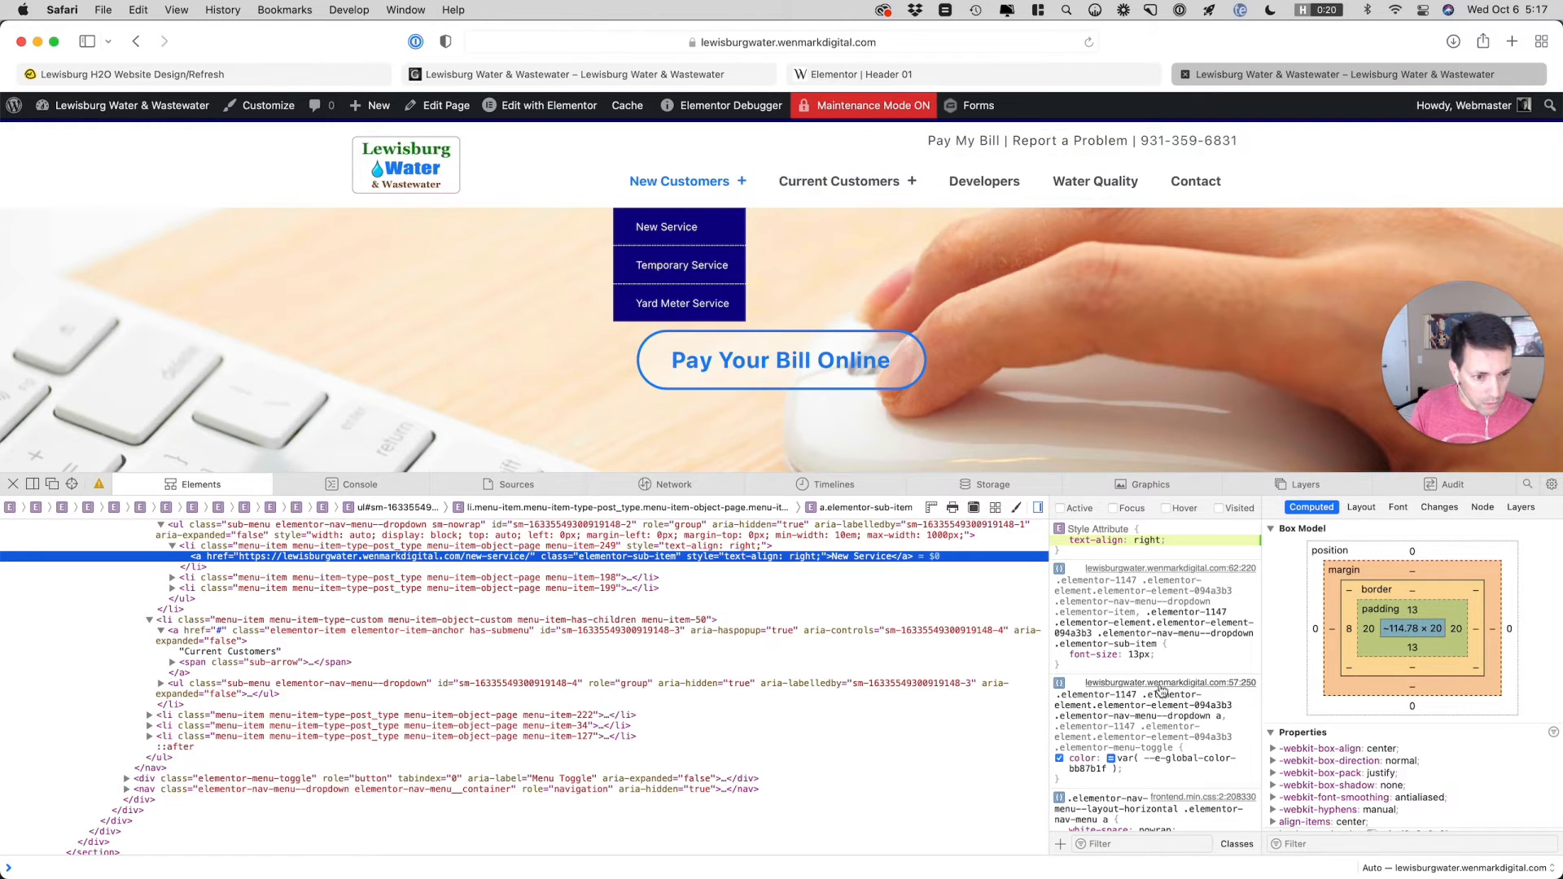
scroll(1157, 684, down, 2)
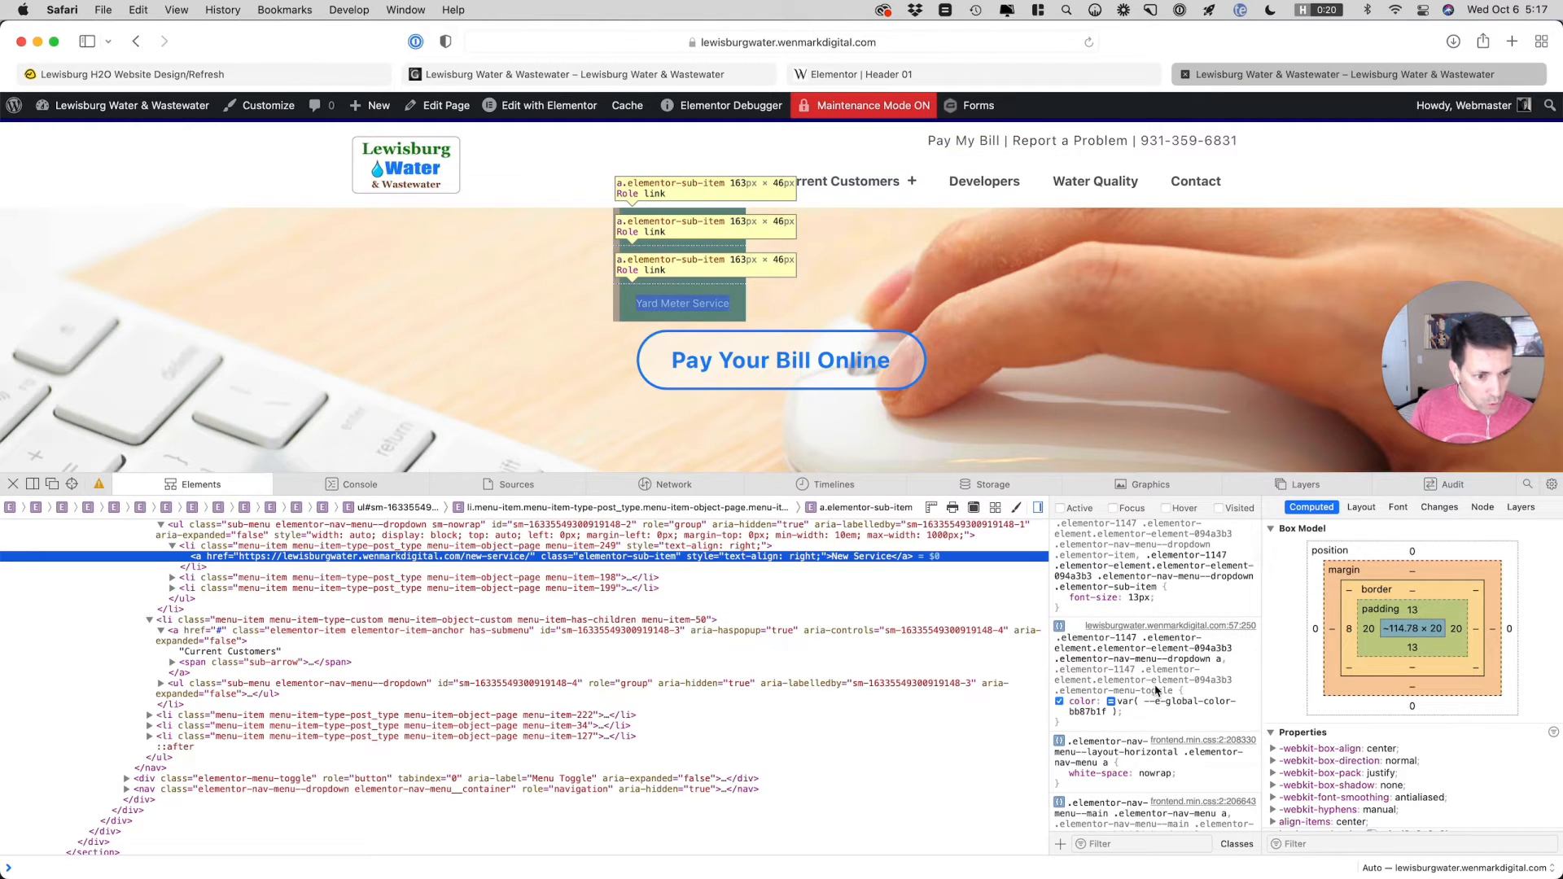
scroll(1157, 691, down, 2)
scroll(1157, 690, up, 4)
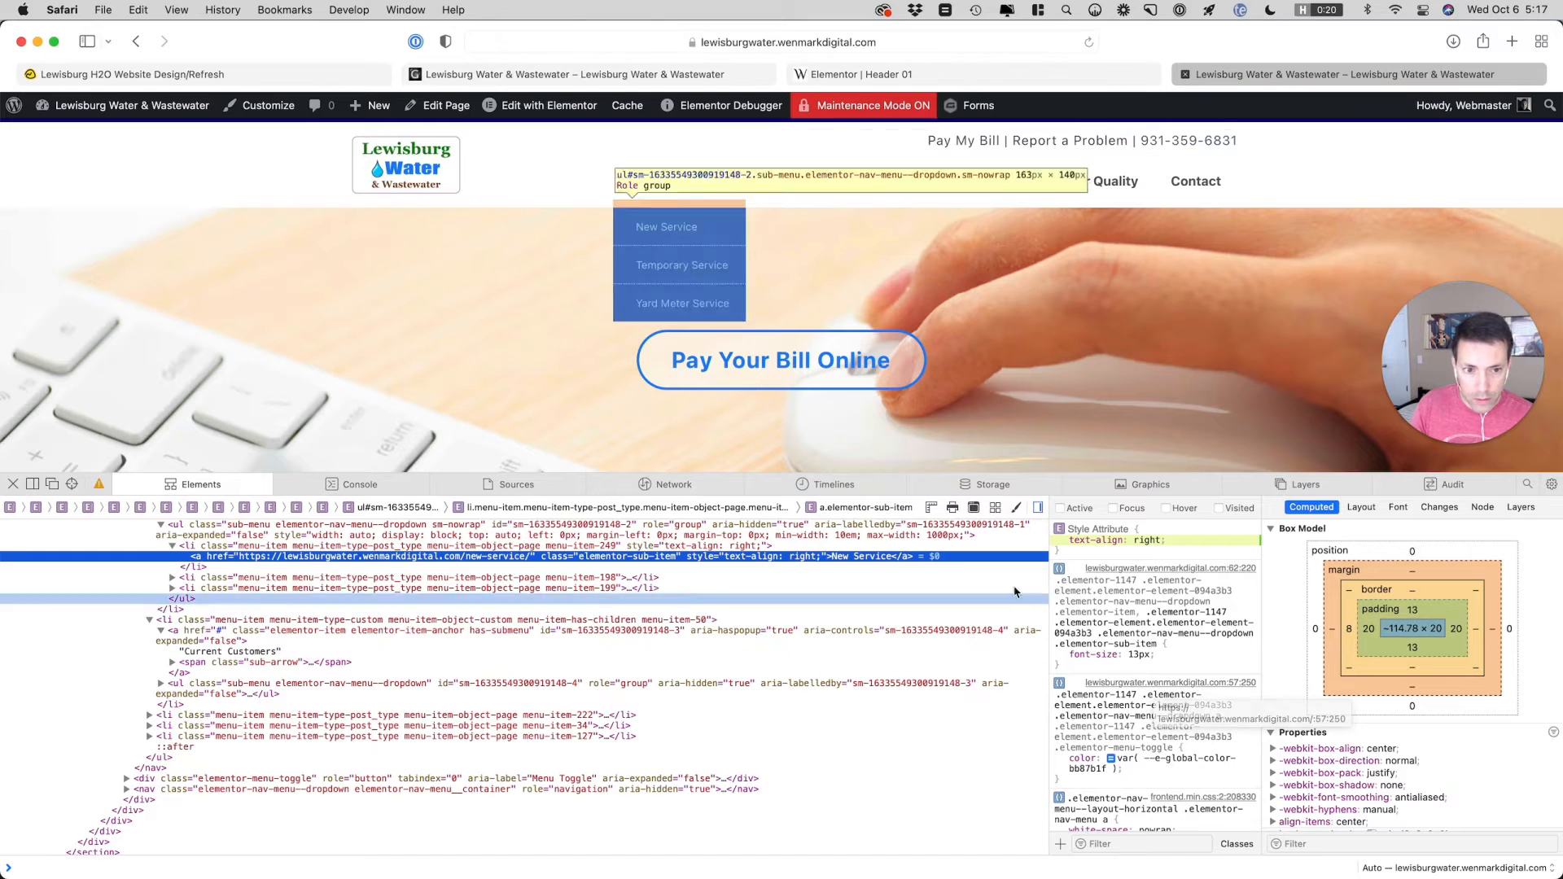
Turn off the New Service link's inline text-align and examine where its computed text-align value comes from
click(1060, 542)
scroll(1335, 689, down, 1)
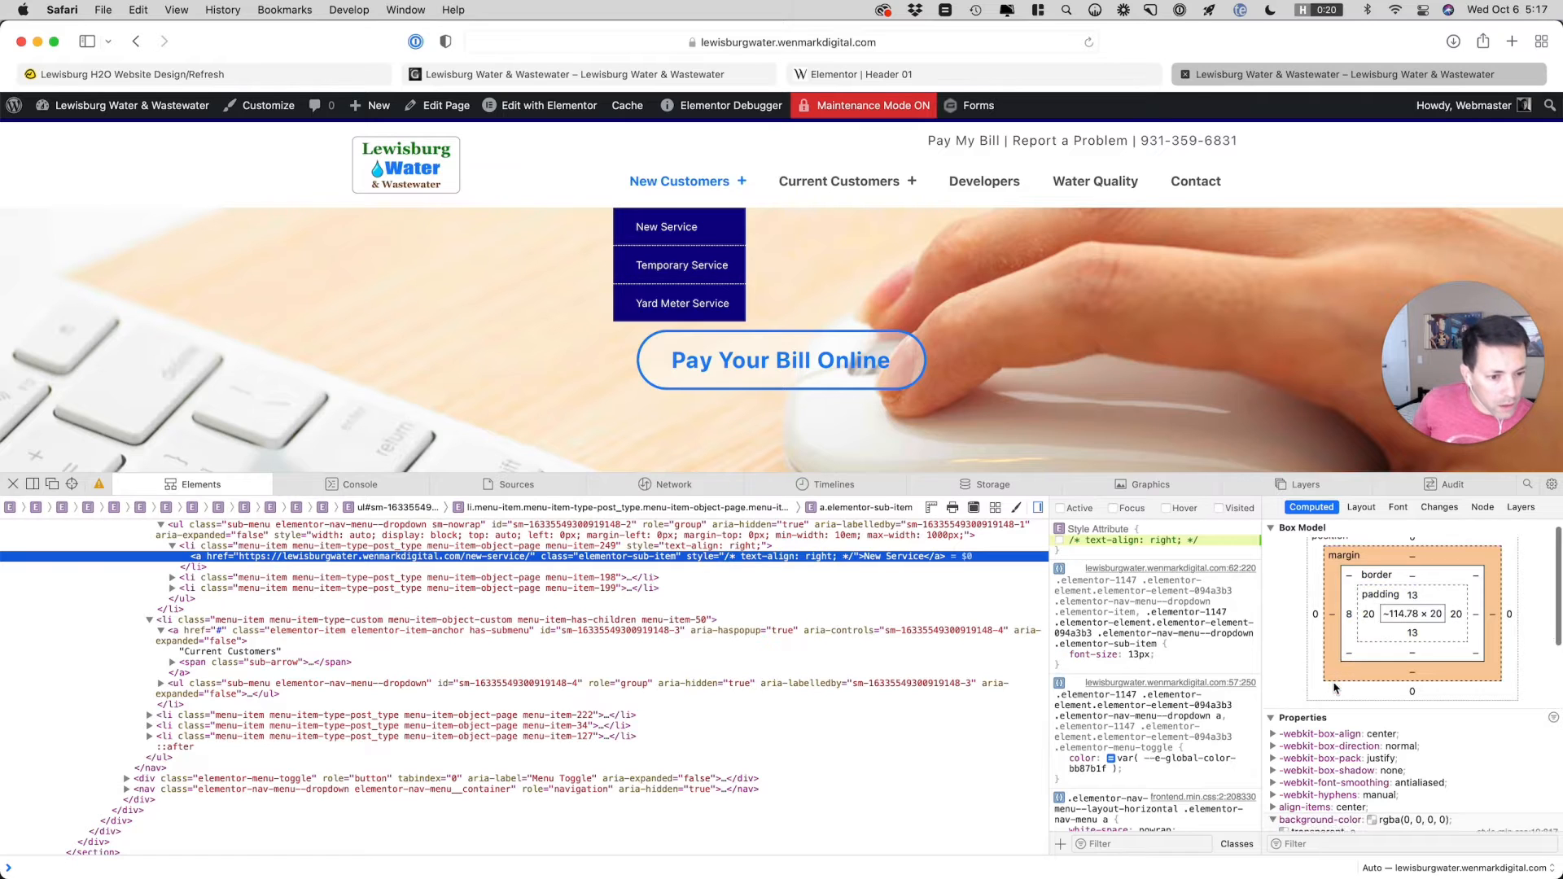
scroll(1336, 689, down, 4)
scroll(1335, 688, down, 5)
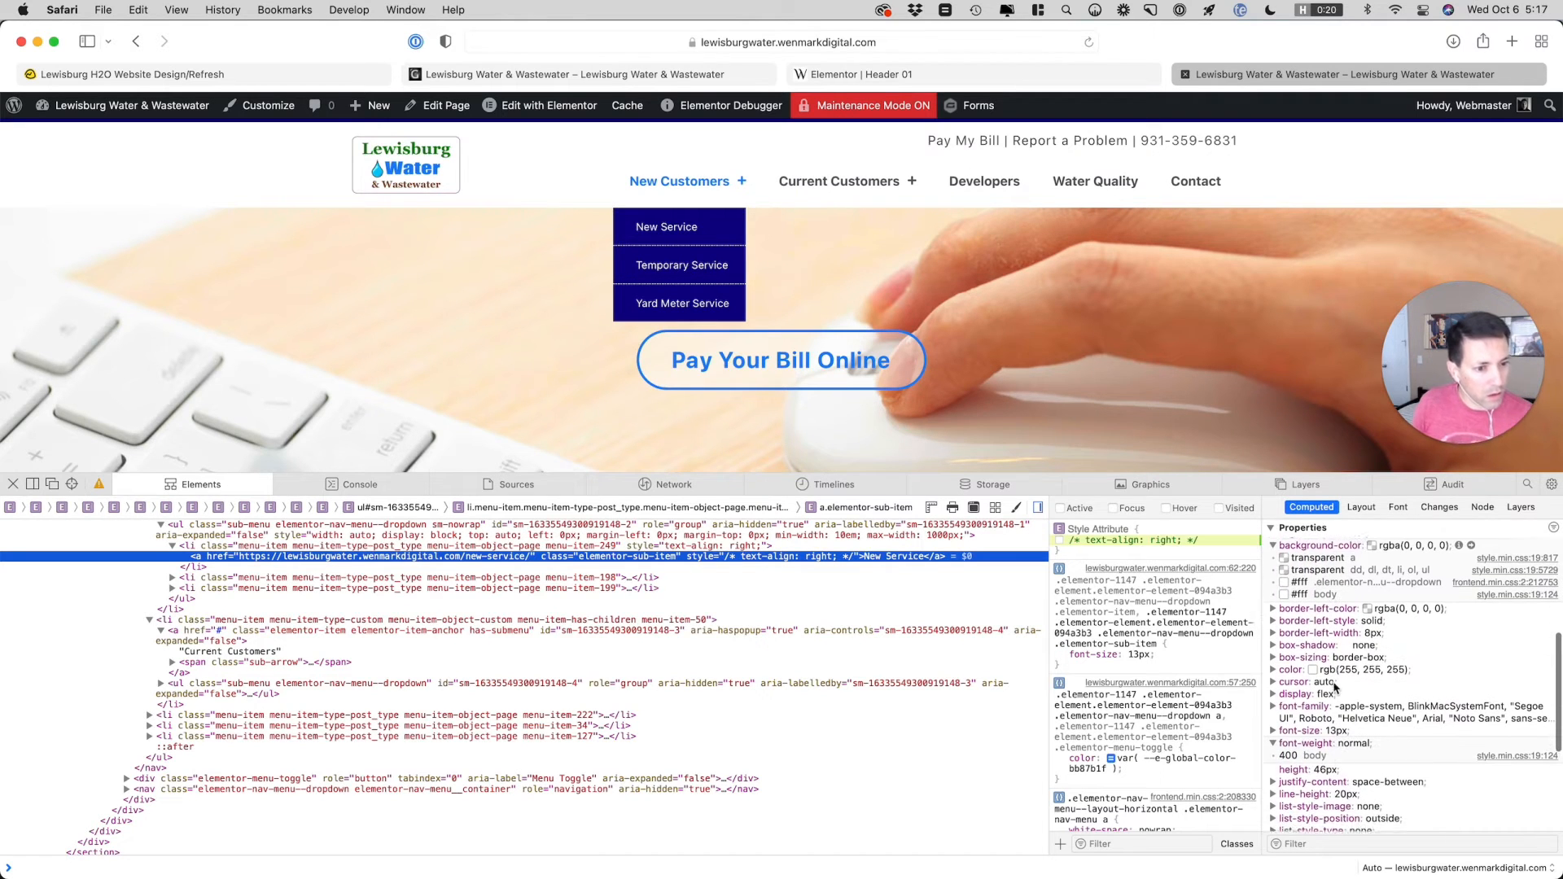
scroll(1334, 688, down, 2)
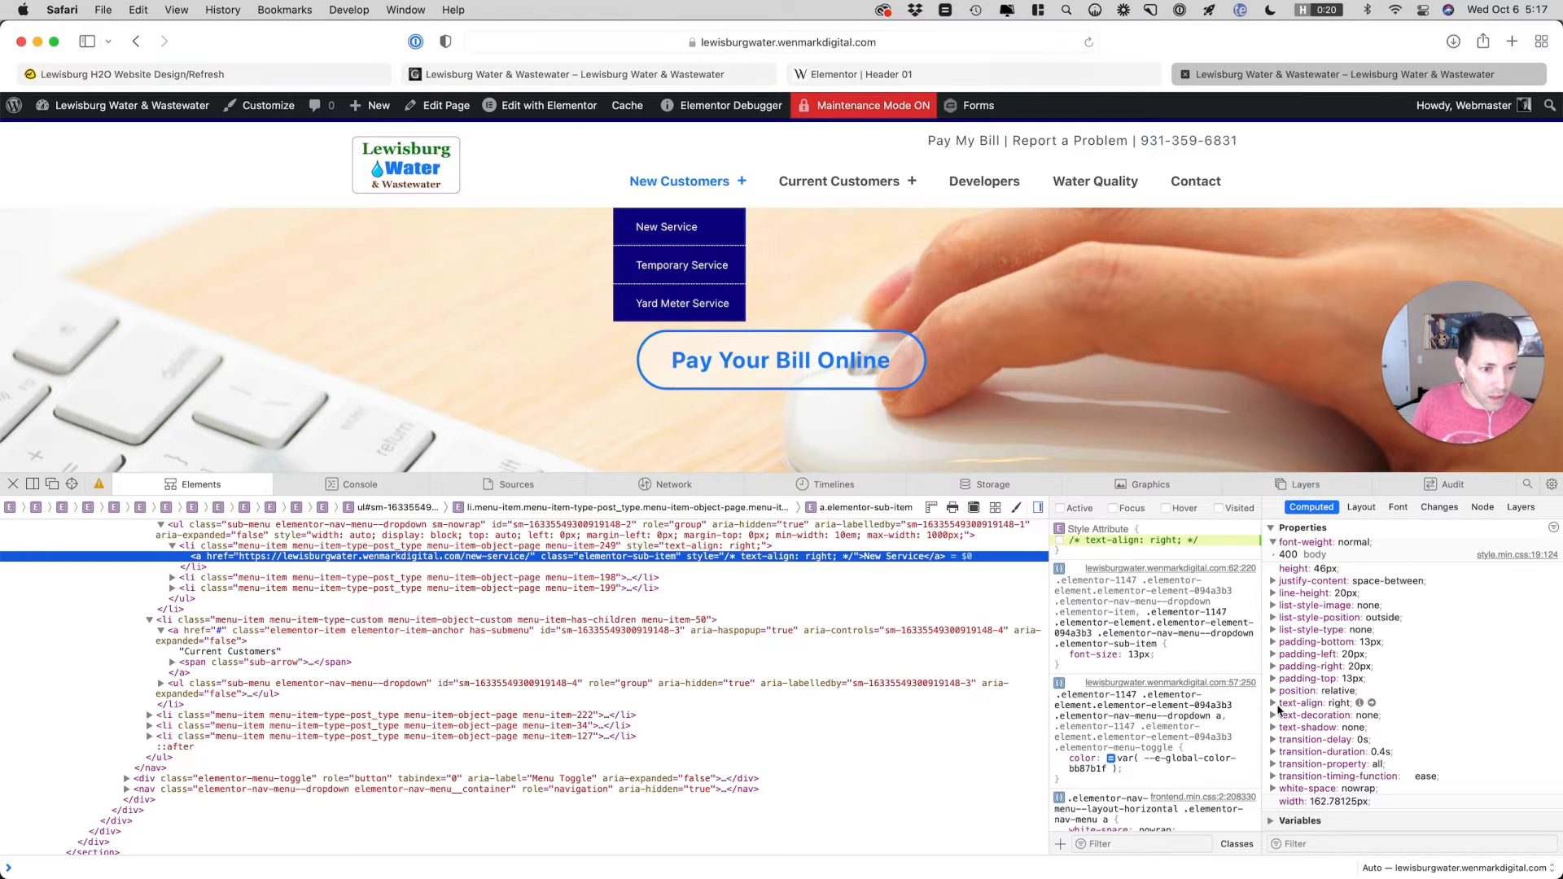
click(1276, 706)
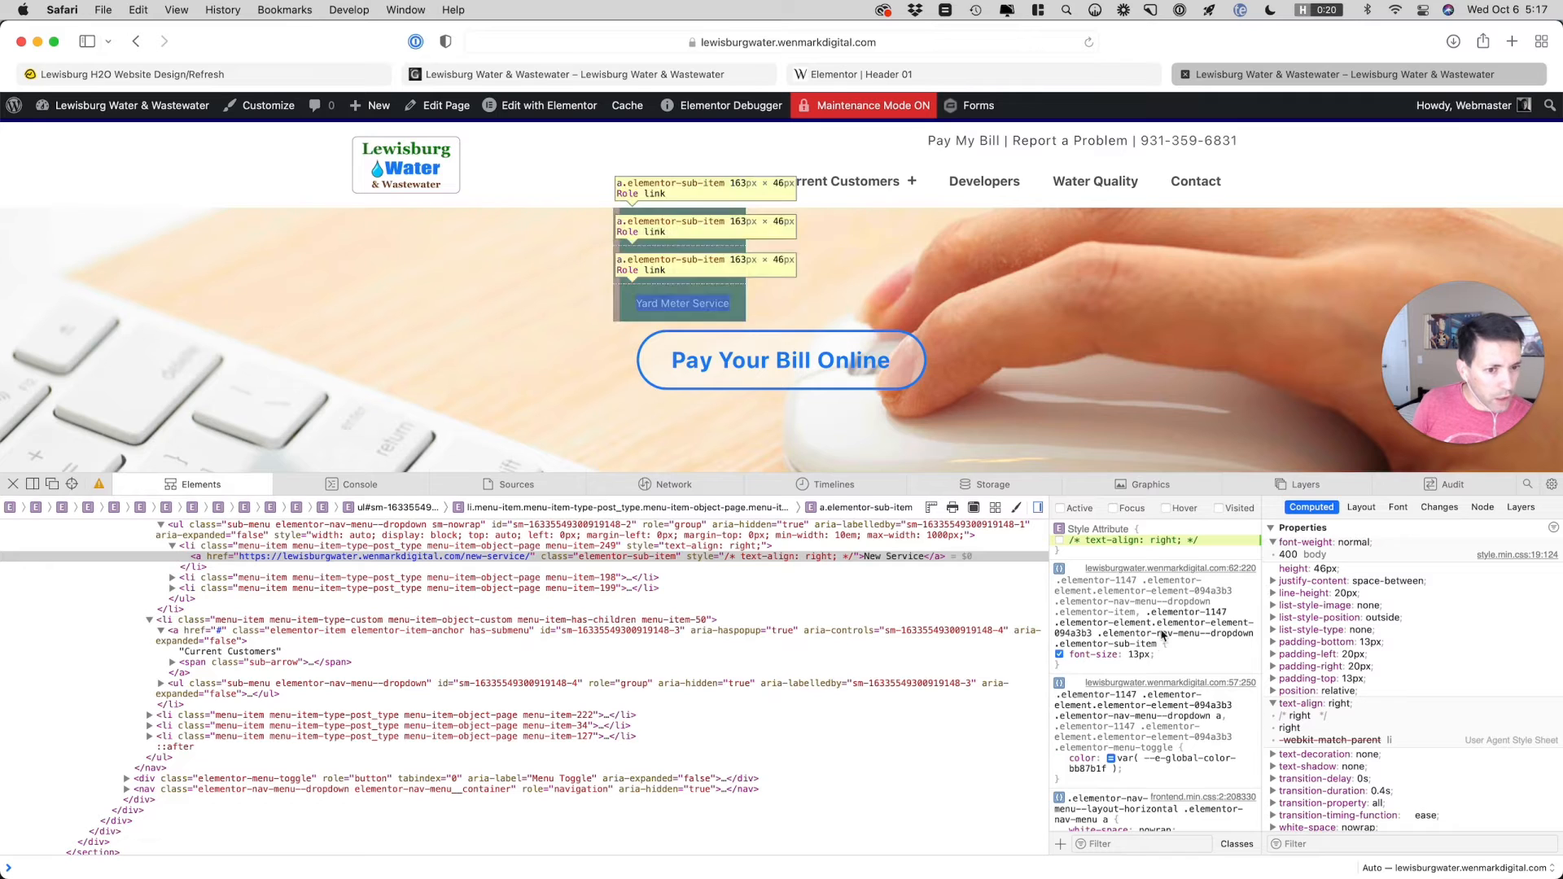
Re-enable the New Service link's inline text-align and try the value right !important
click(1061, 541)
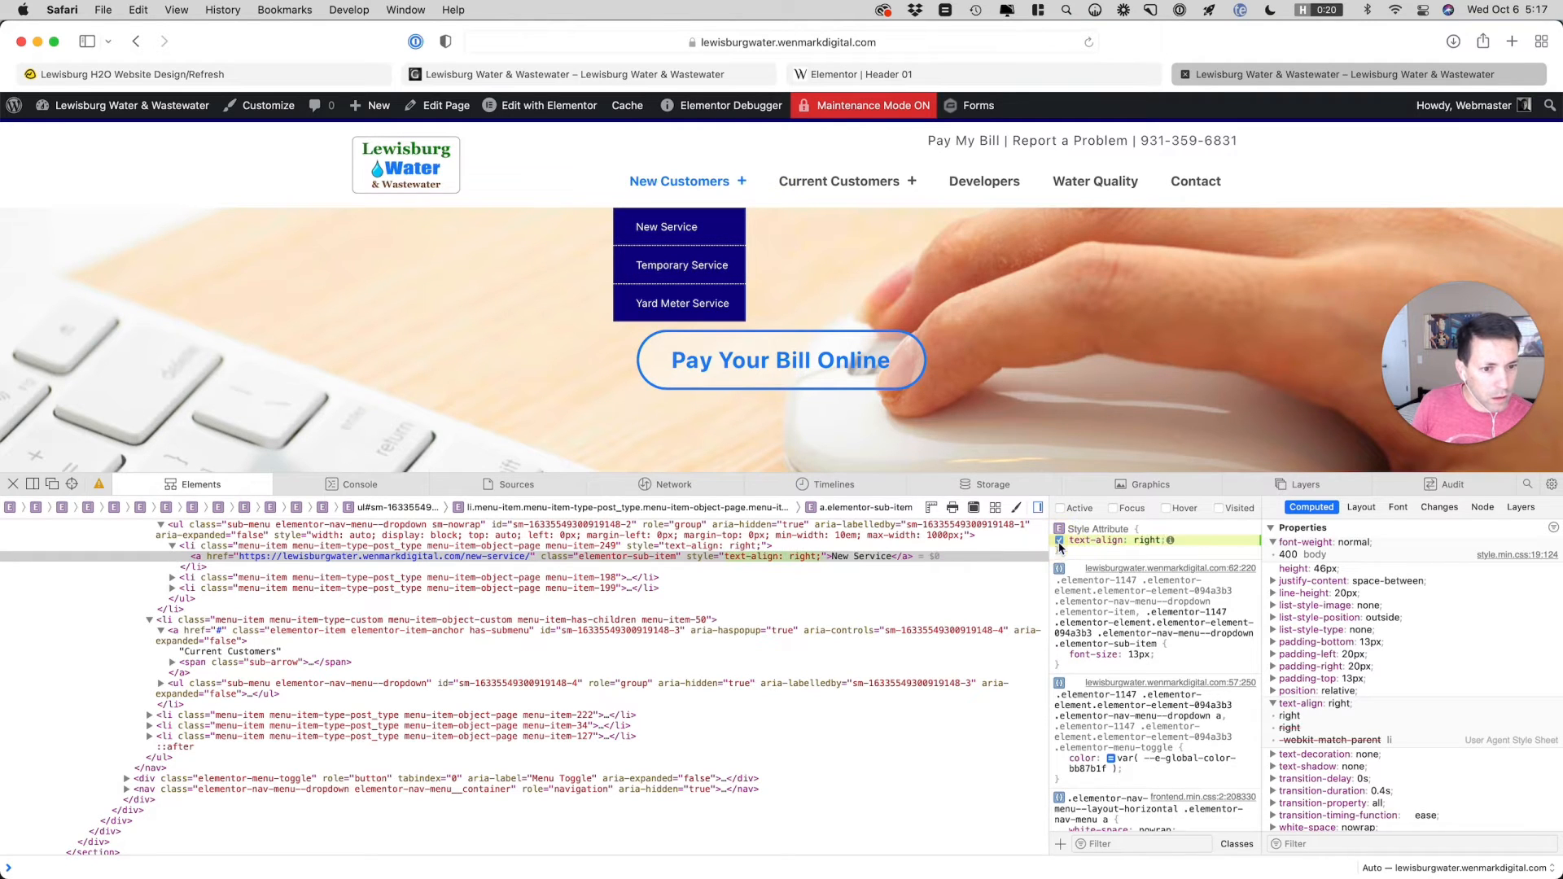
click(1148, 541)
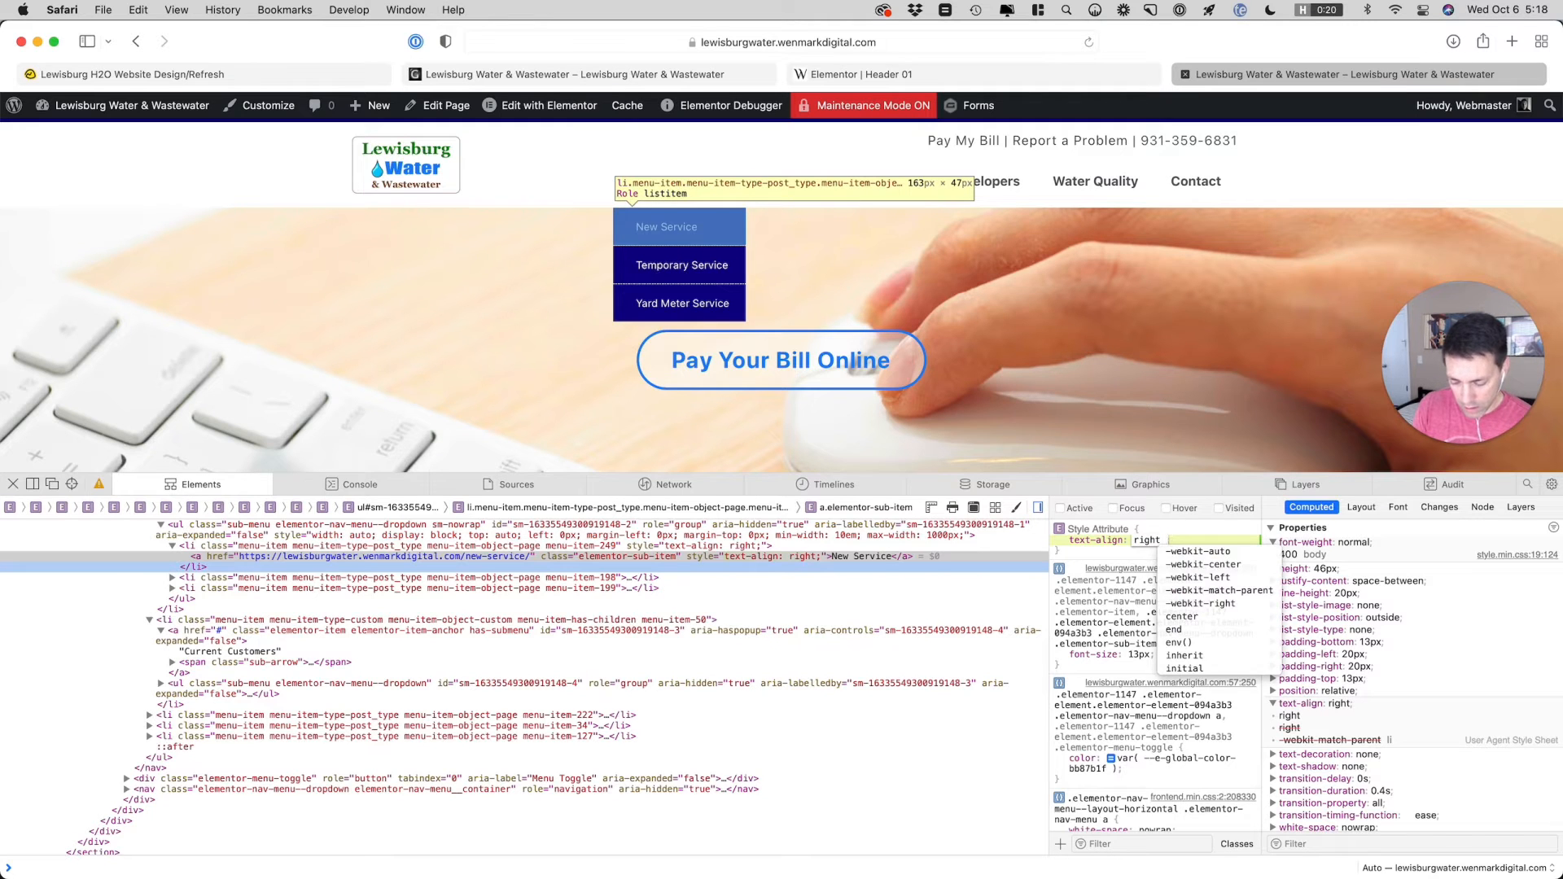
text(!important)
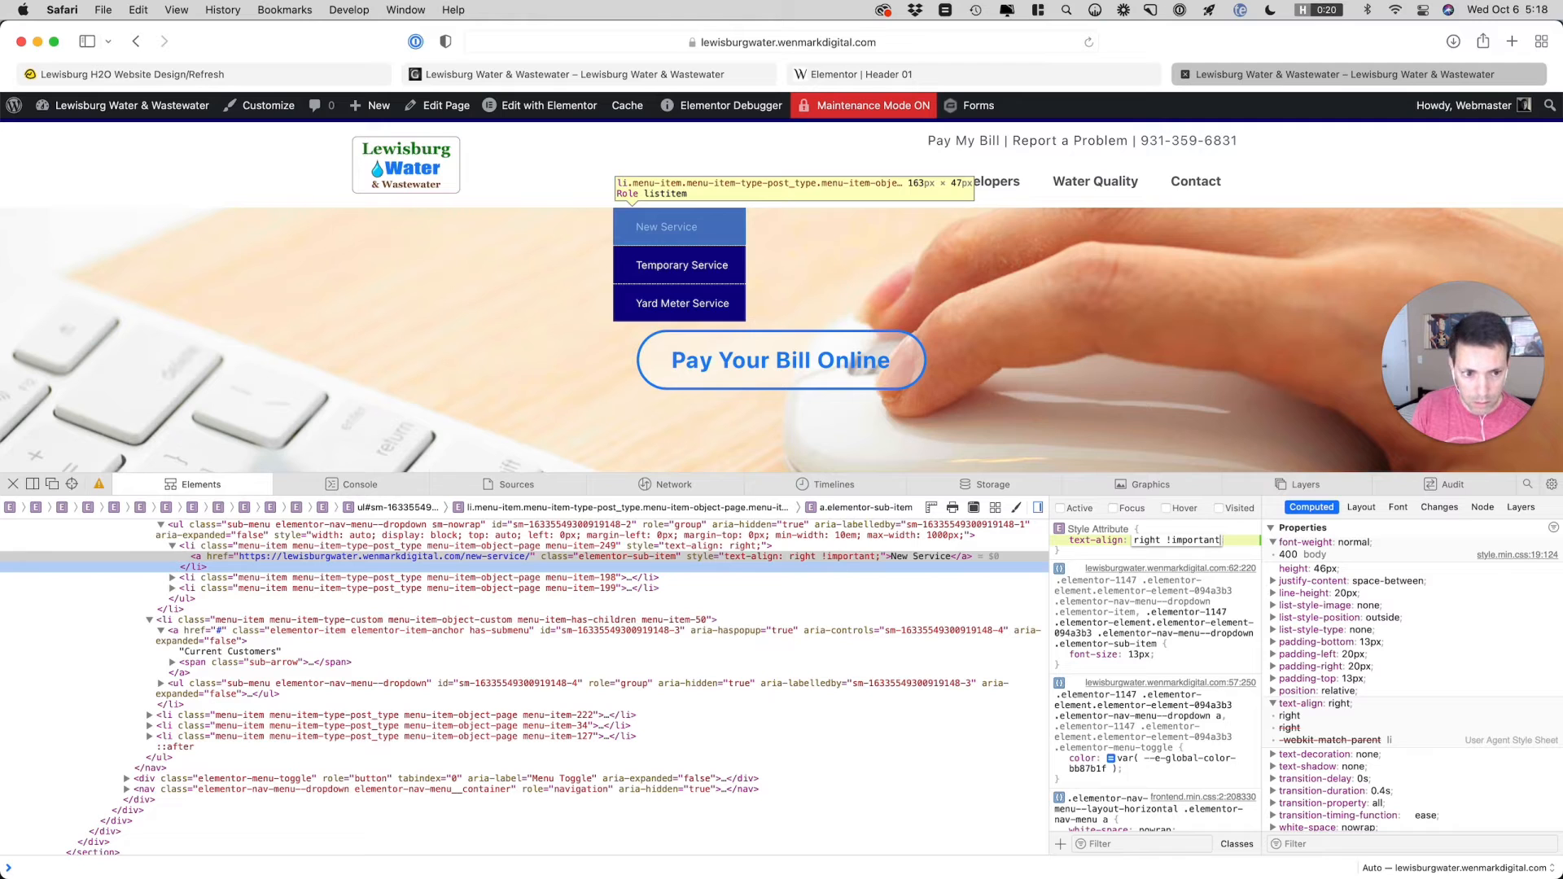
key(Return)
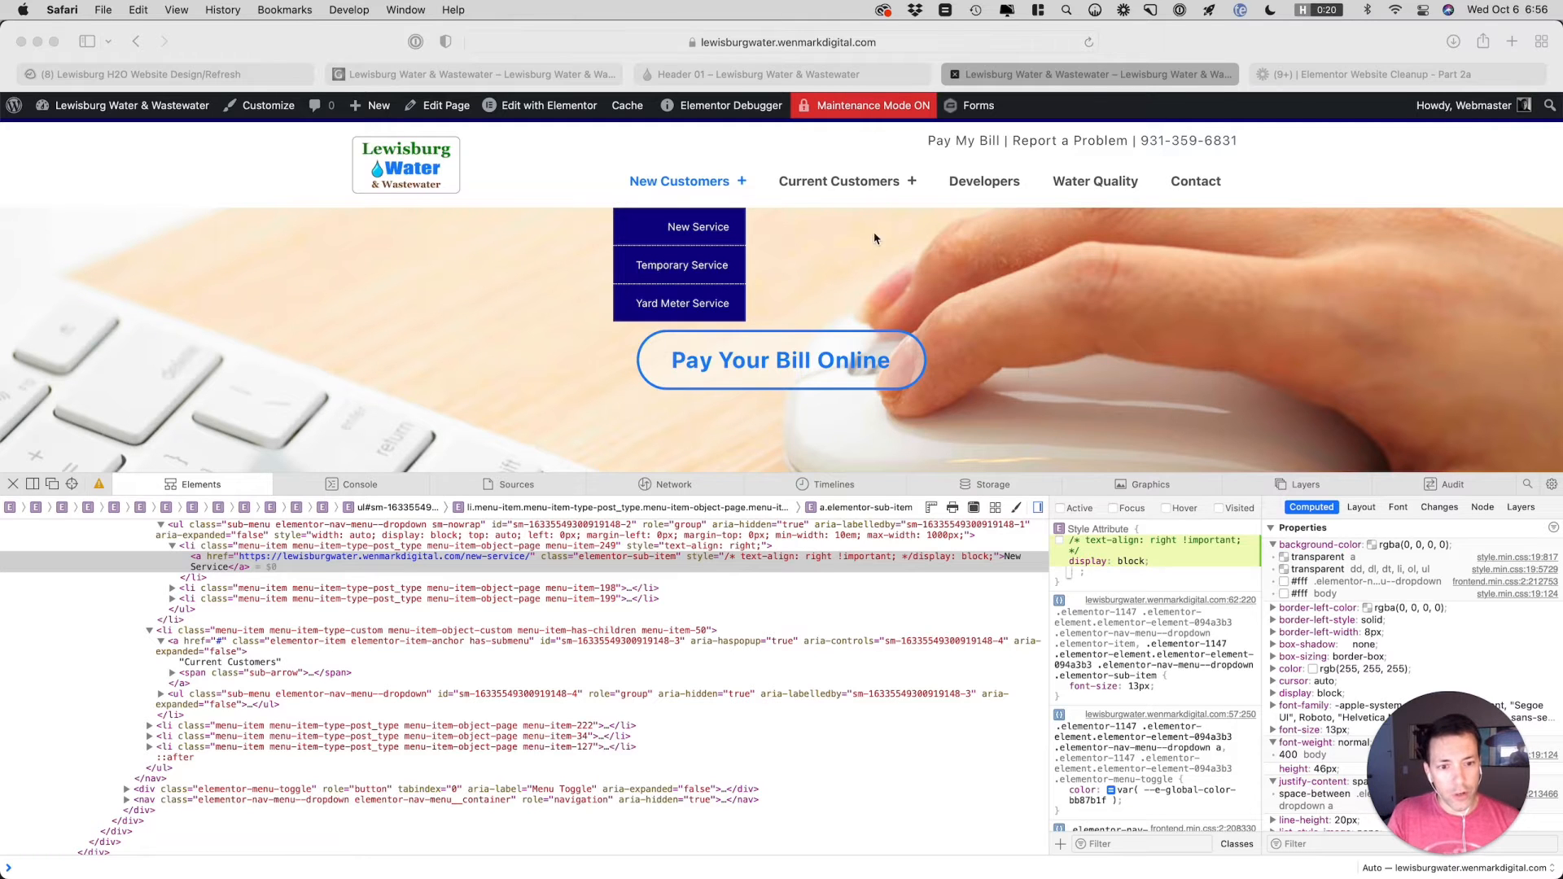
Switch the New Service link's inline display: block off and on again, examining its computed display and justify-content properties
click(1091, 561)
click(1060, 562)
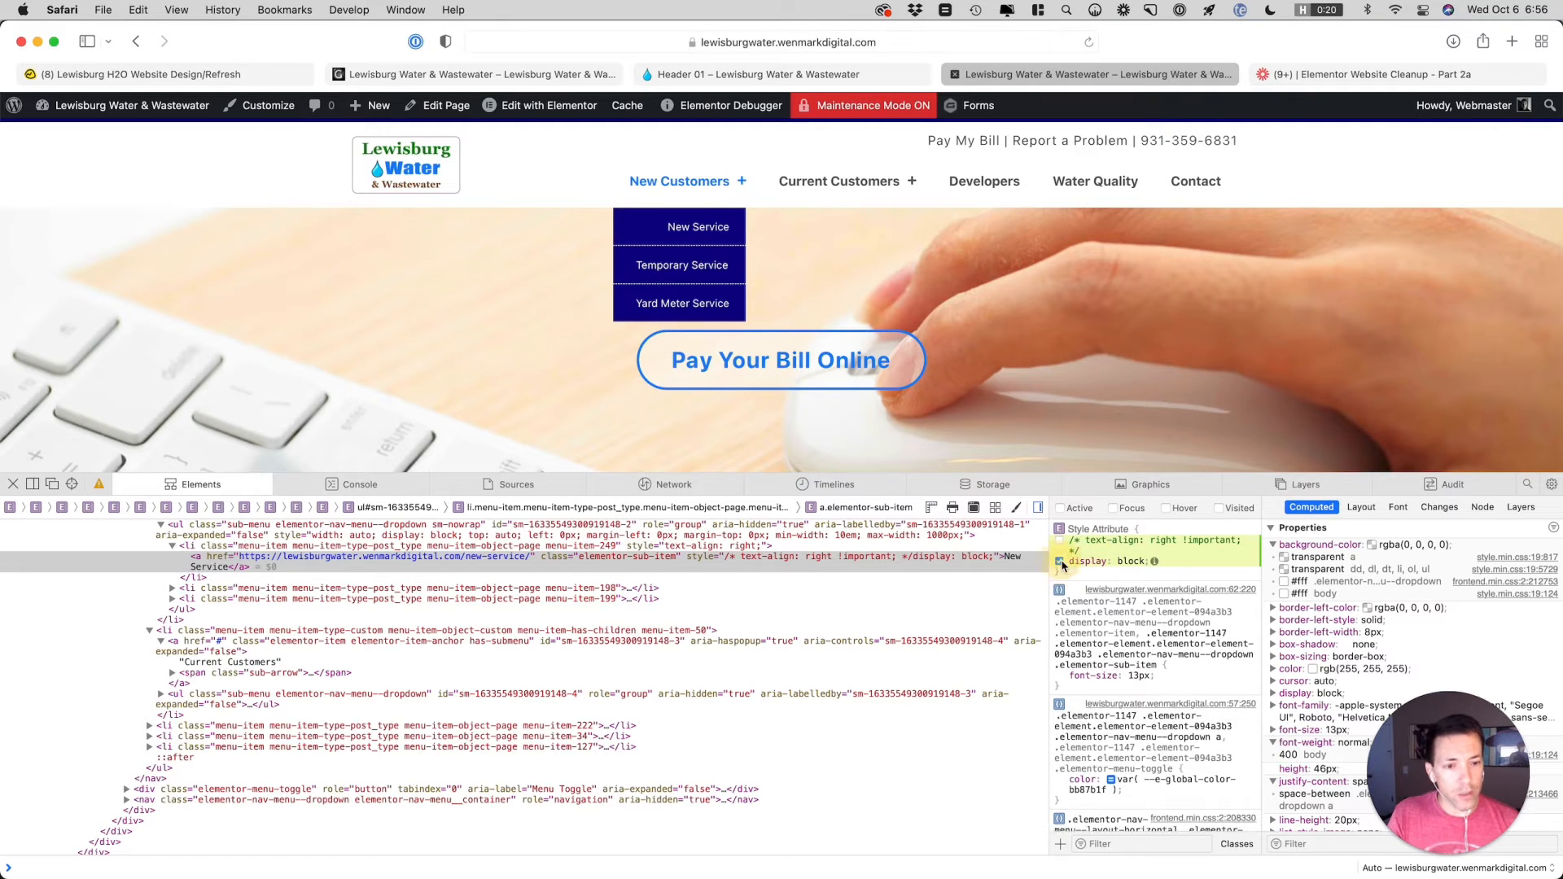
drag(1460, 774, 959, 730)
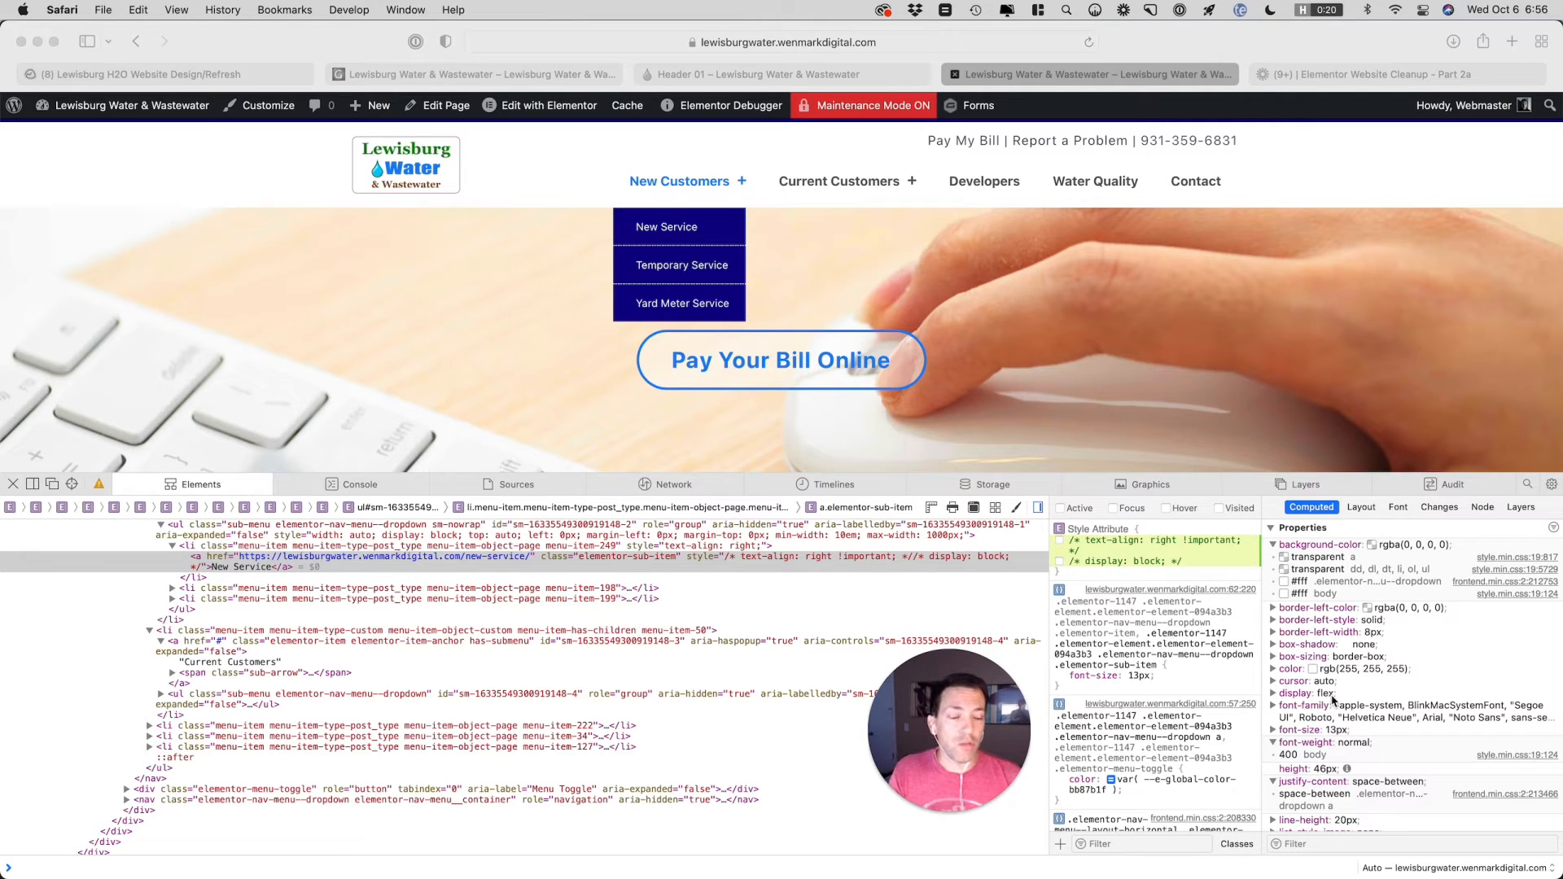
scroll(1332, 699, down, 2)
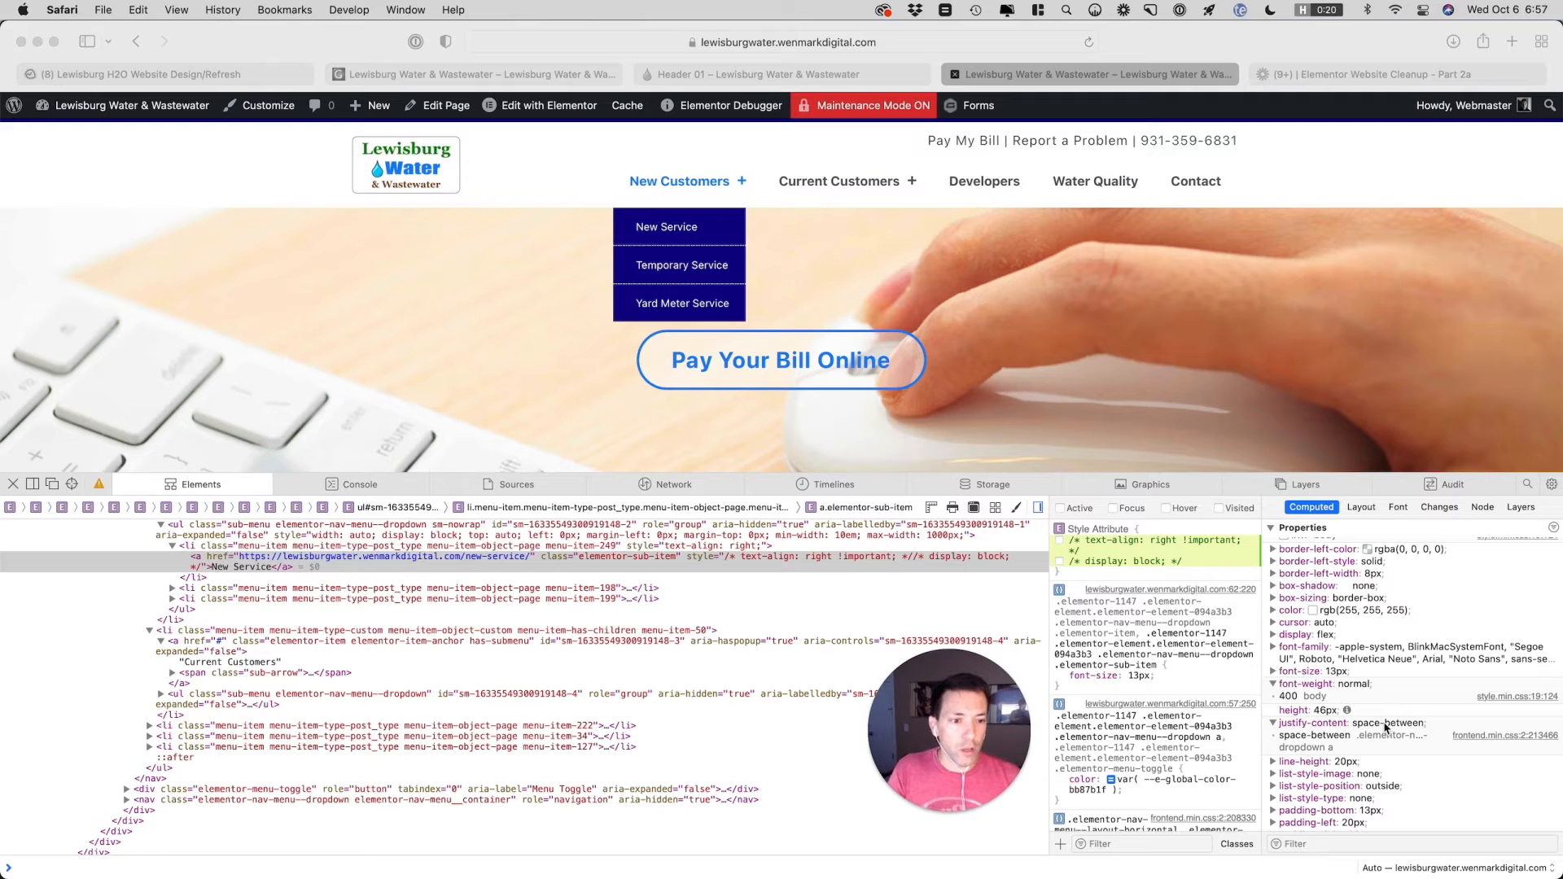
click(1061, 568)
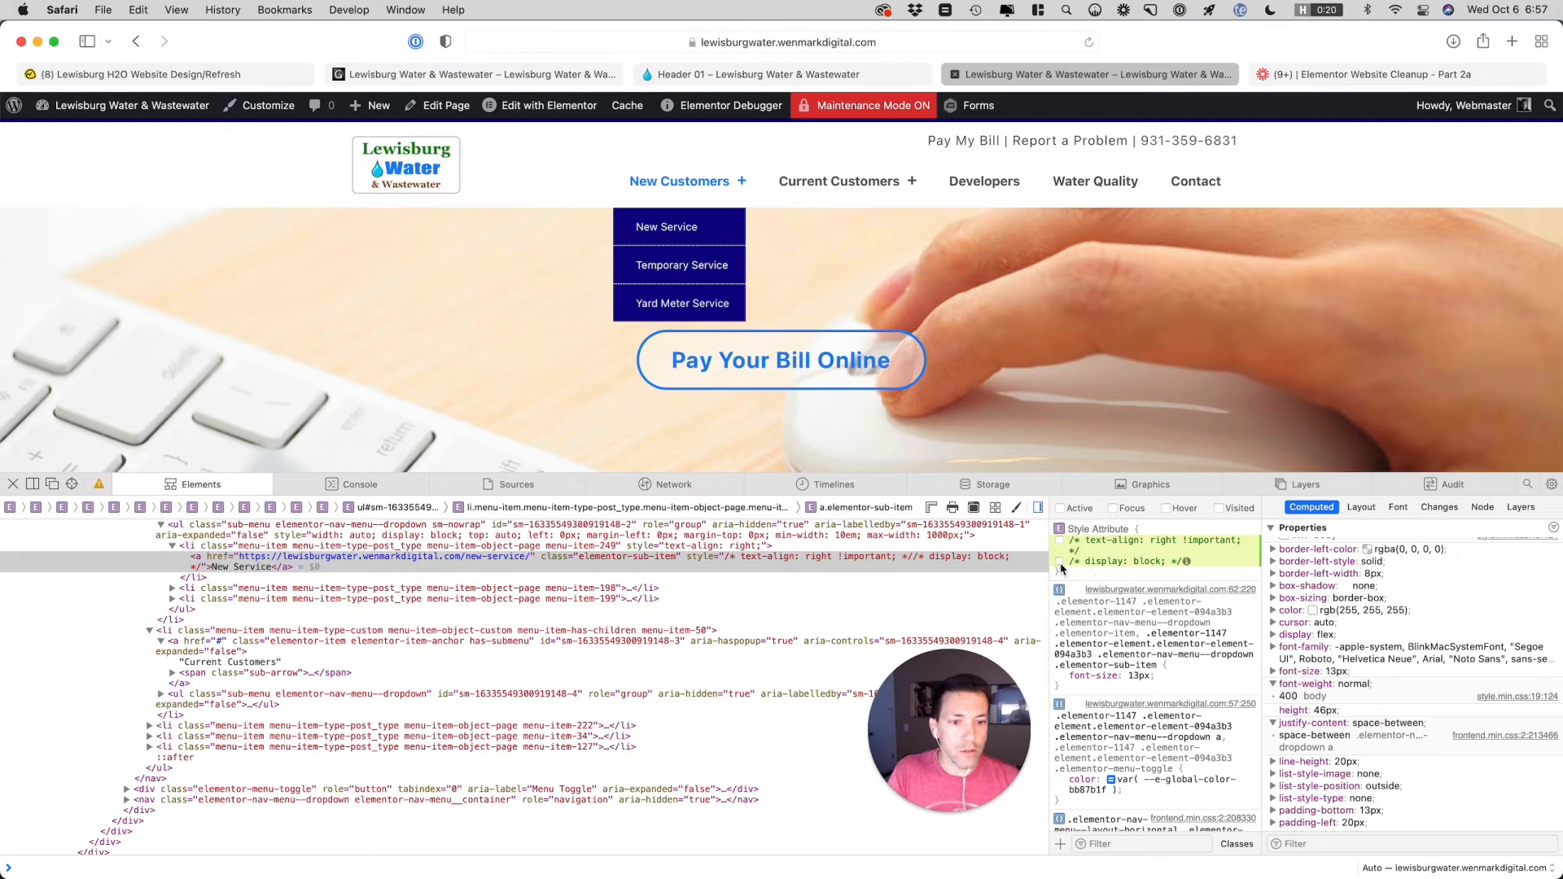
click(1061, 564)
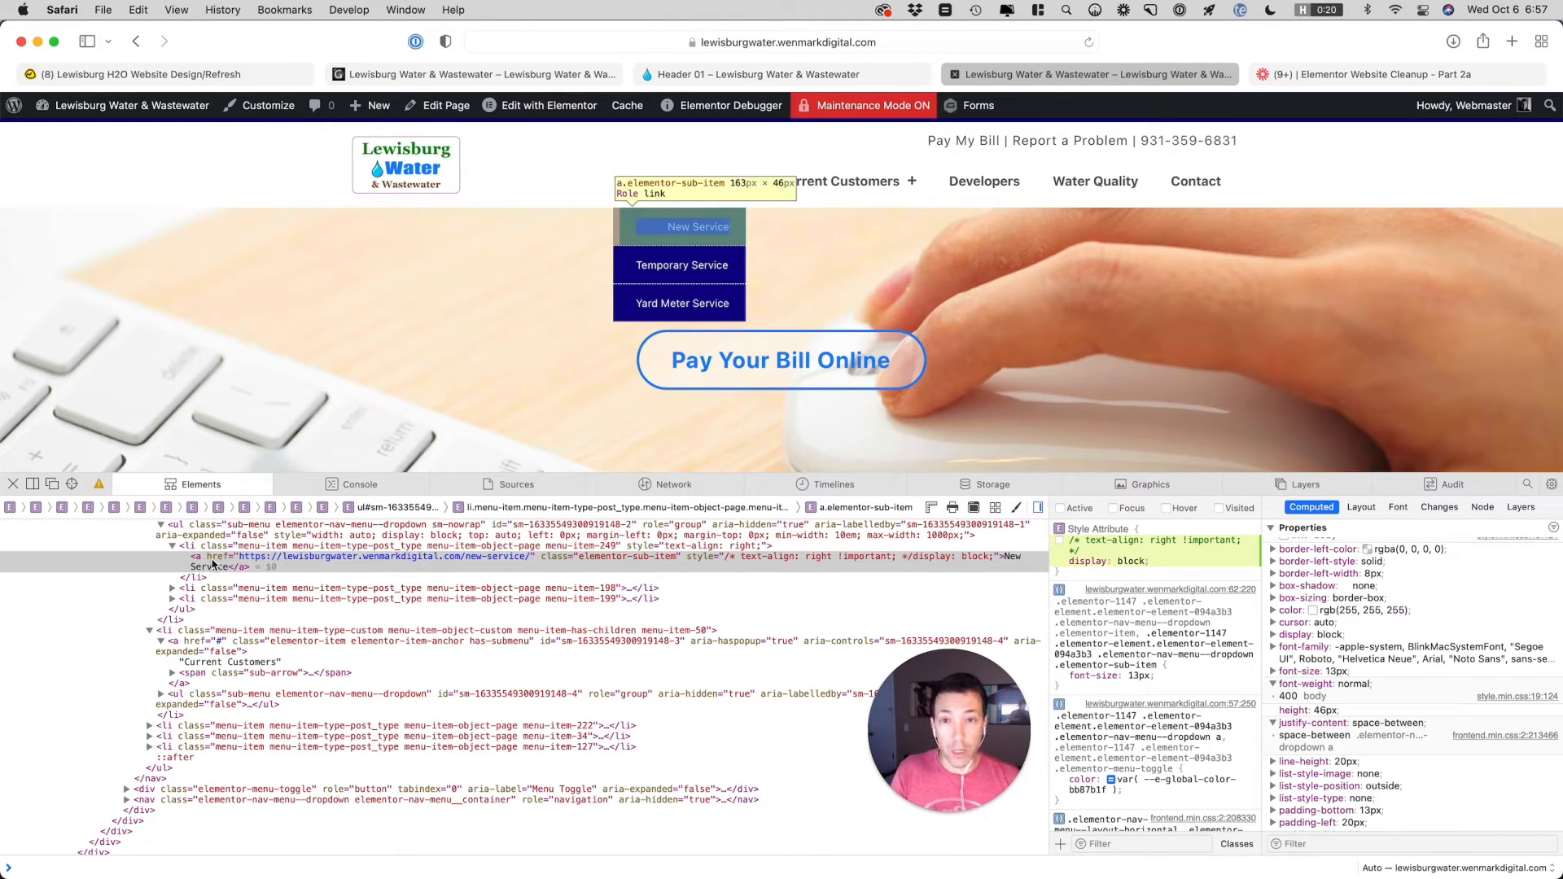
Open the Header 01 template for editing in Elementor and show the Nav Menu widget's custom CSS
mouse_move(724, 105)
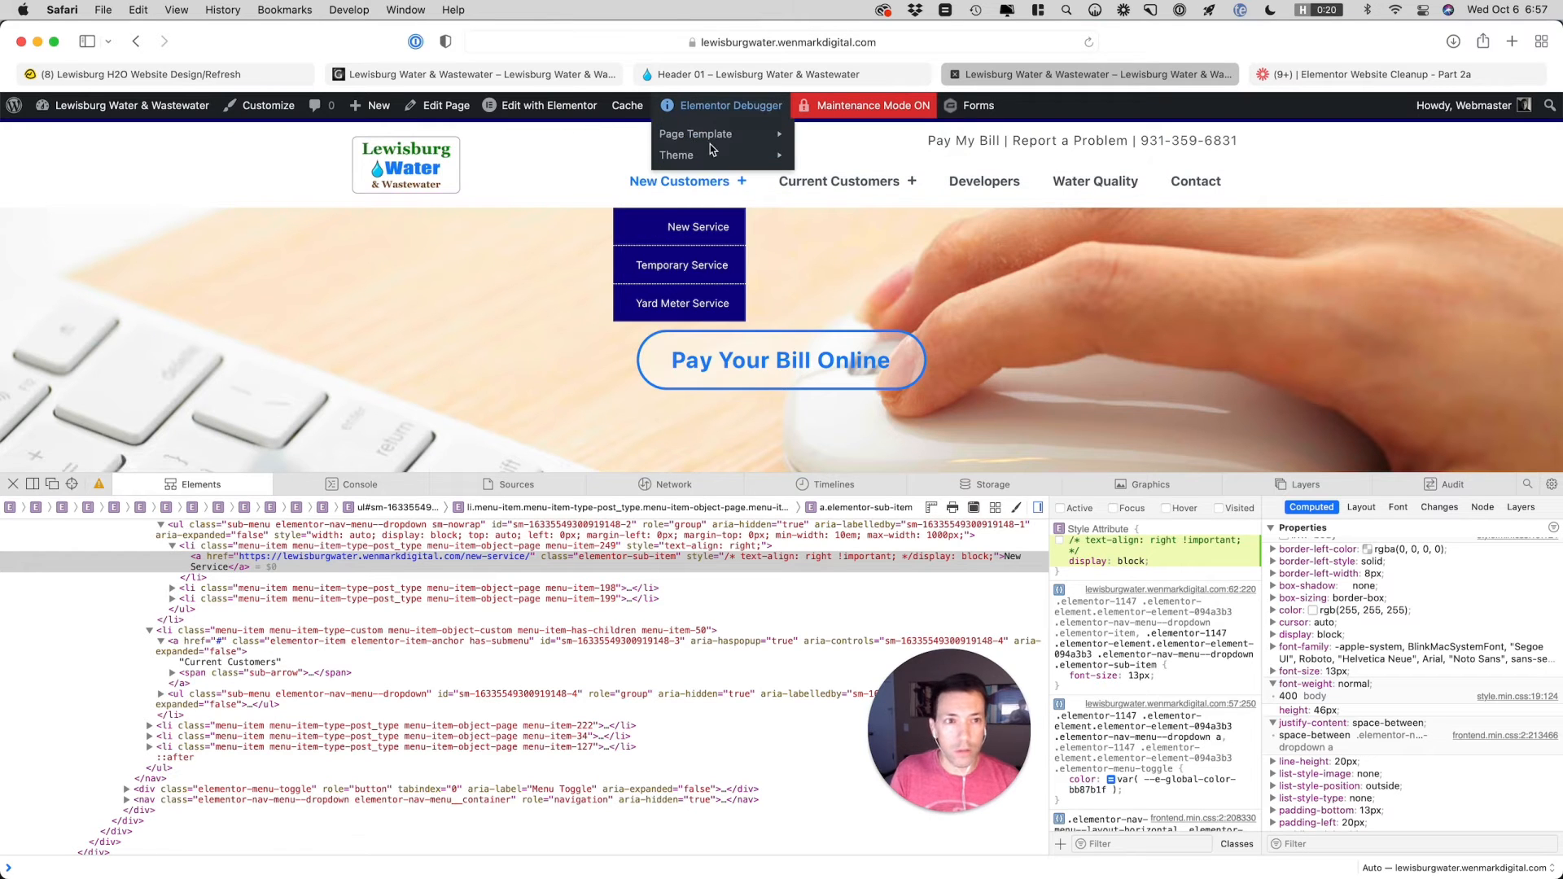
mouse_move(710, 138)
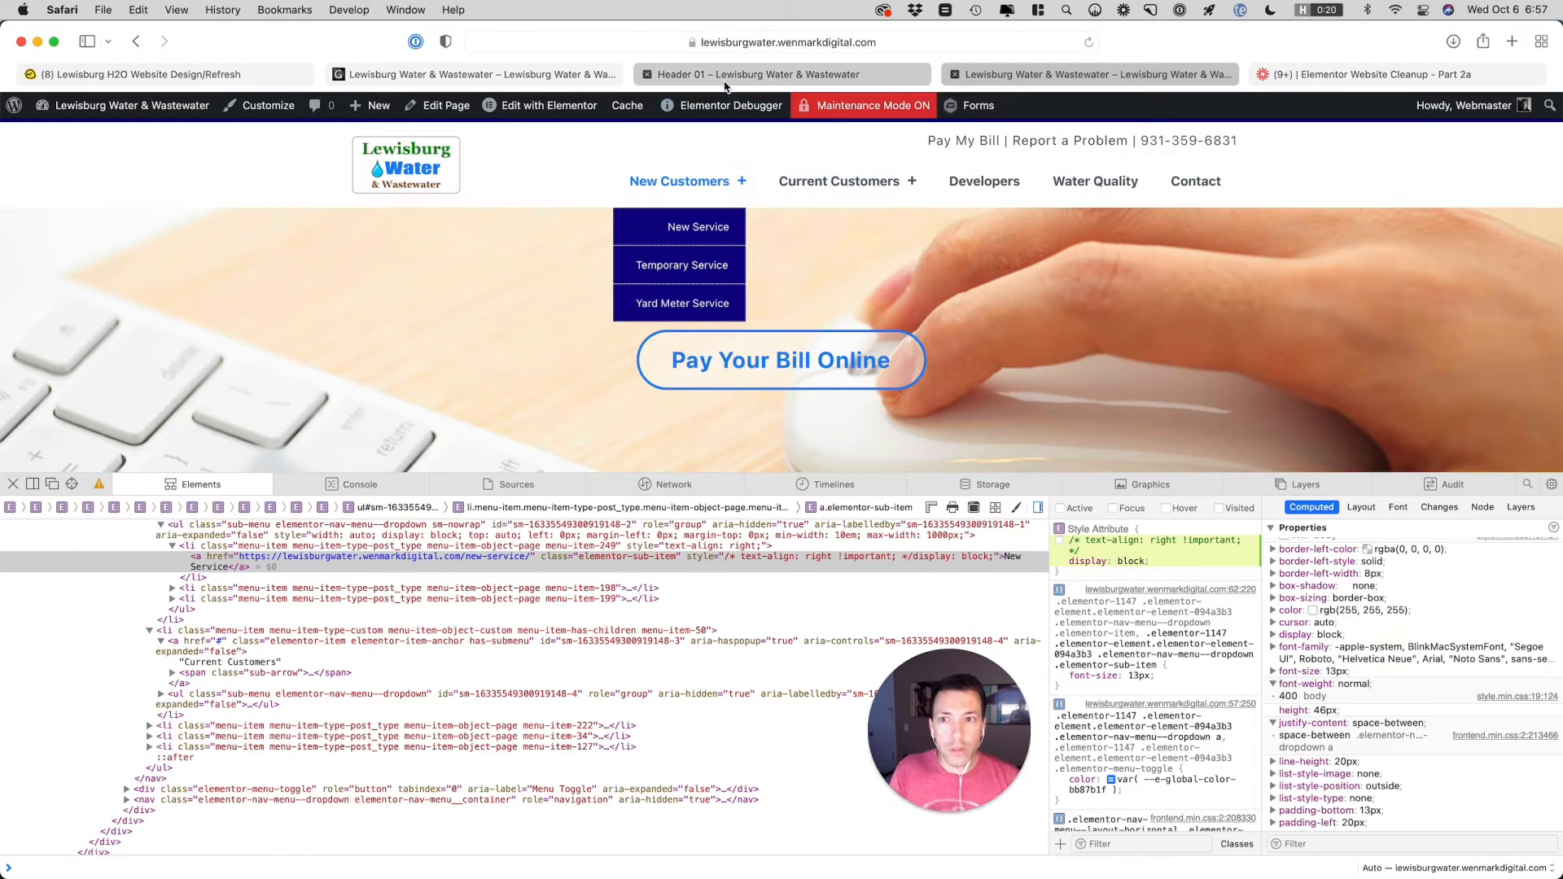
click(527, 73)
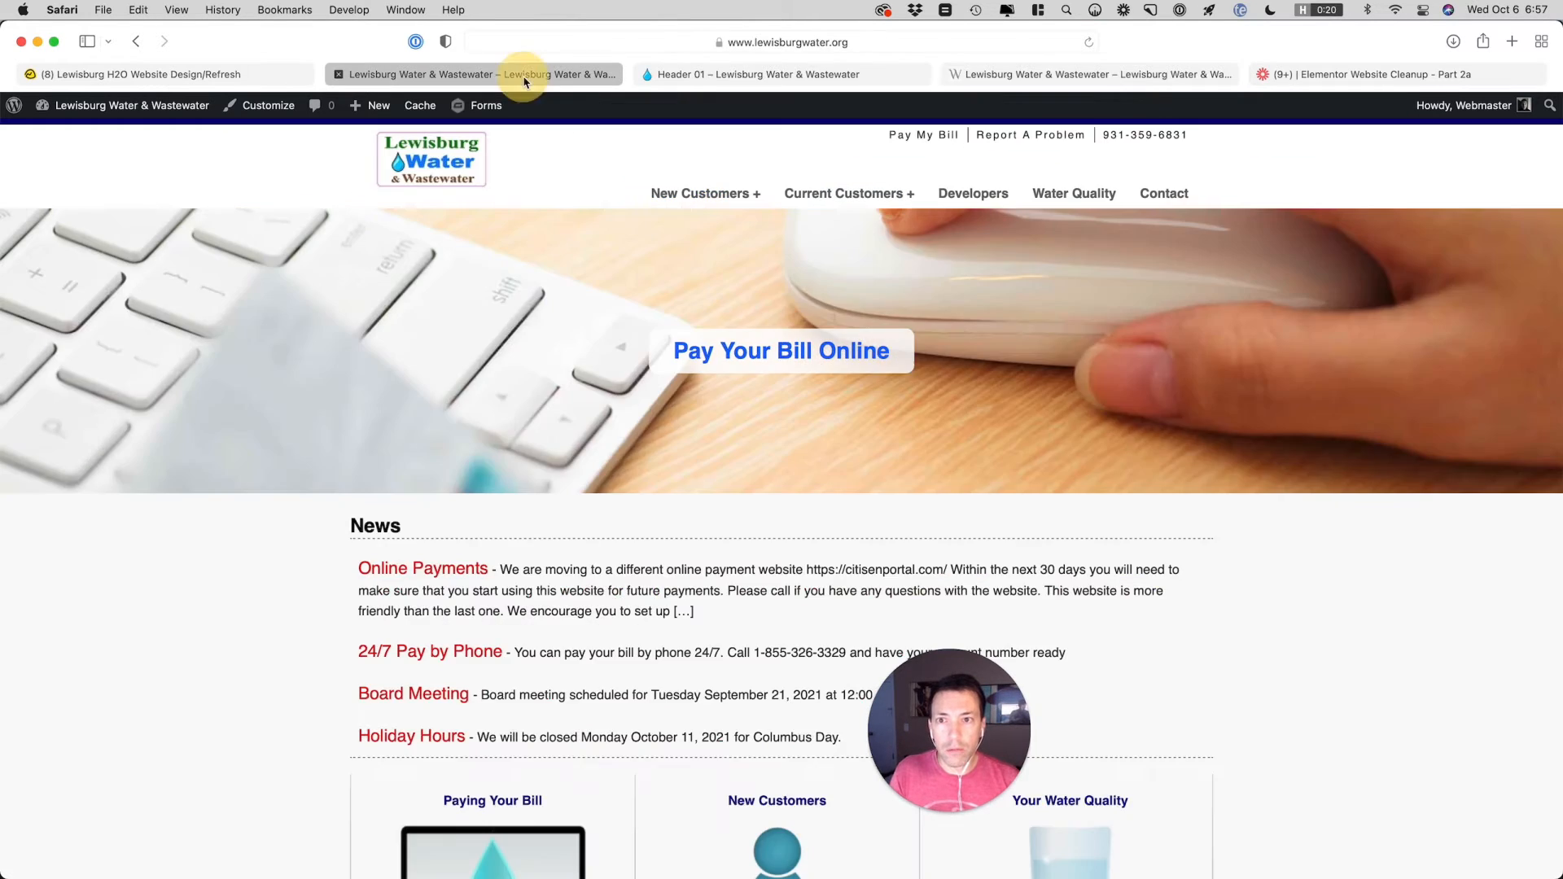
click(705, 74)
click(562, 105)
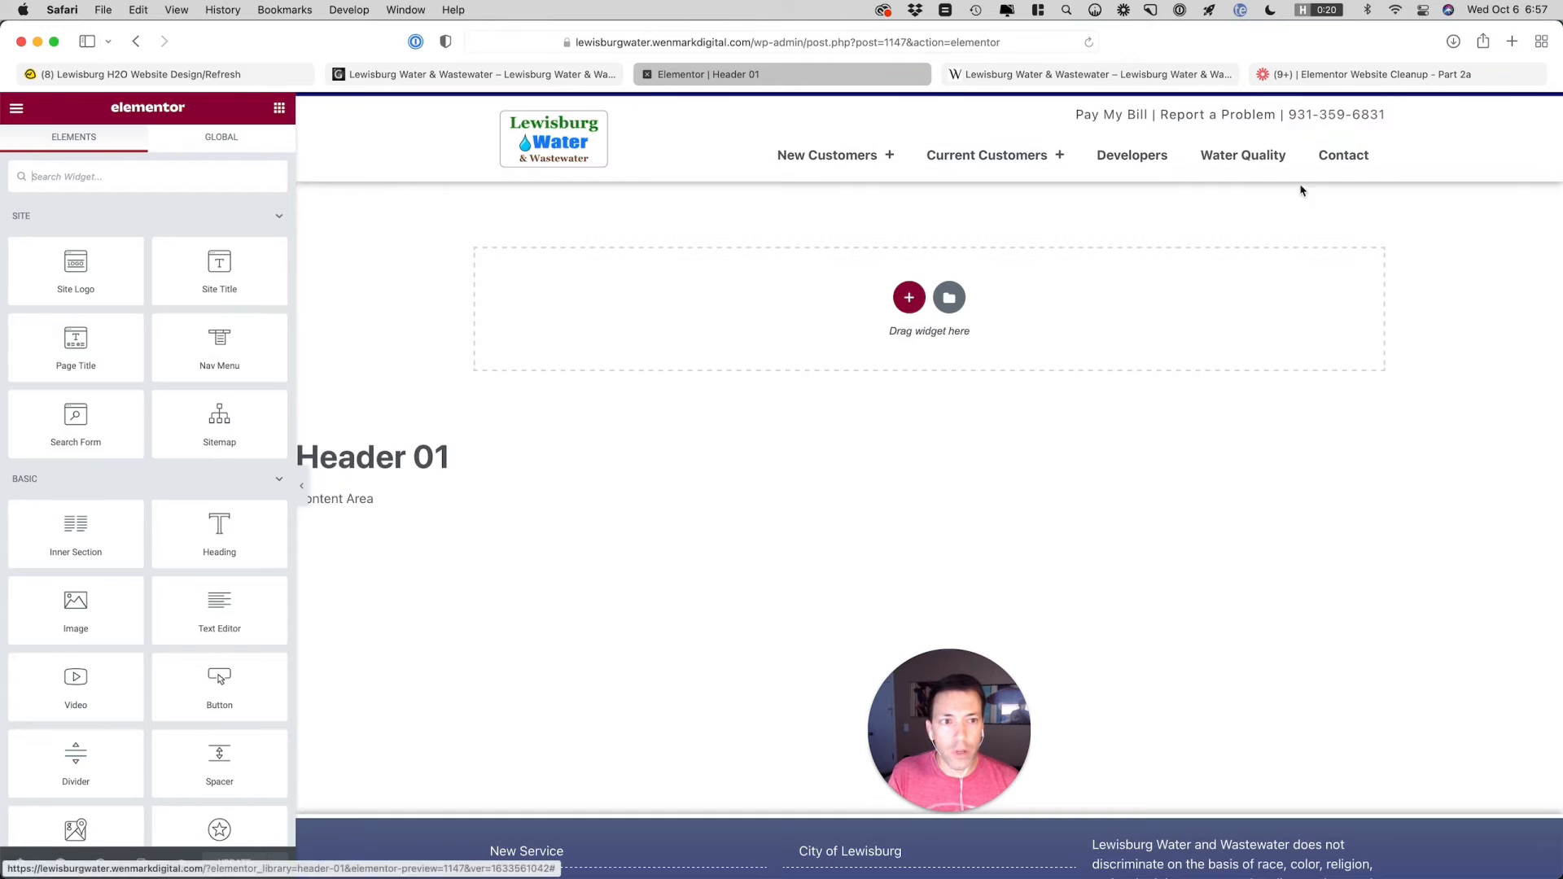
click(1376, 156)
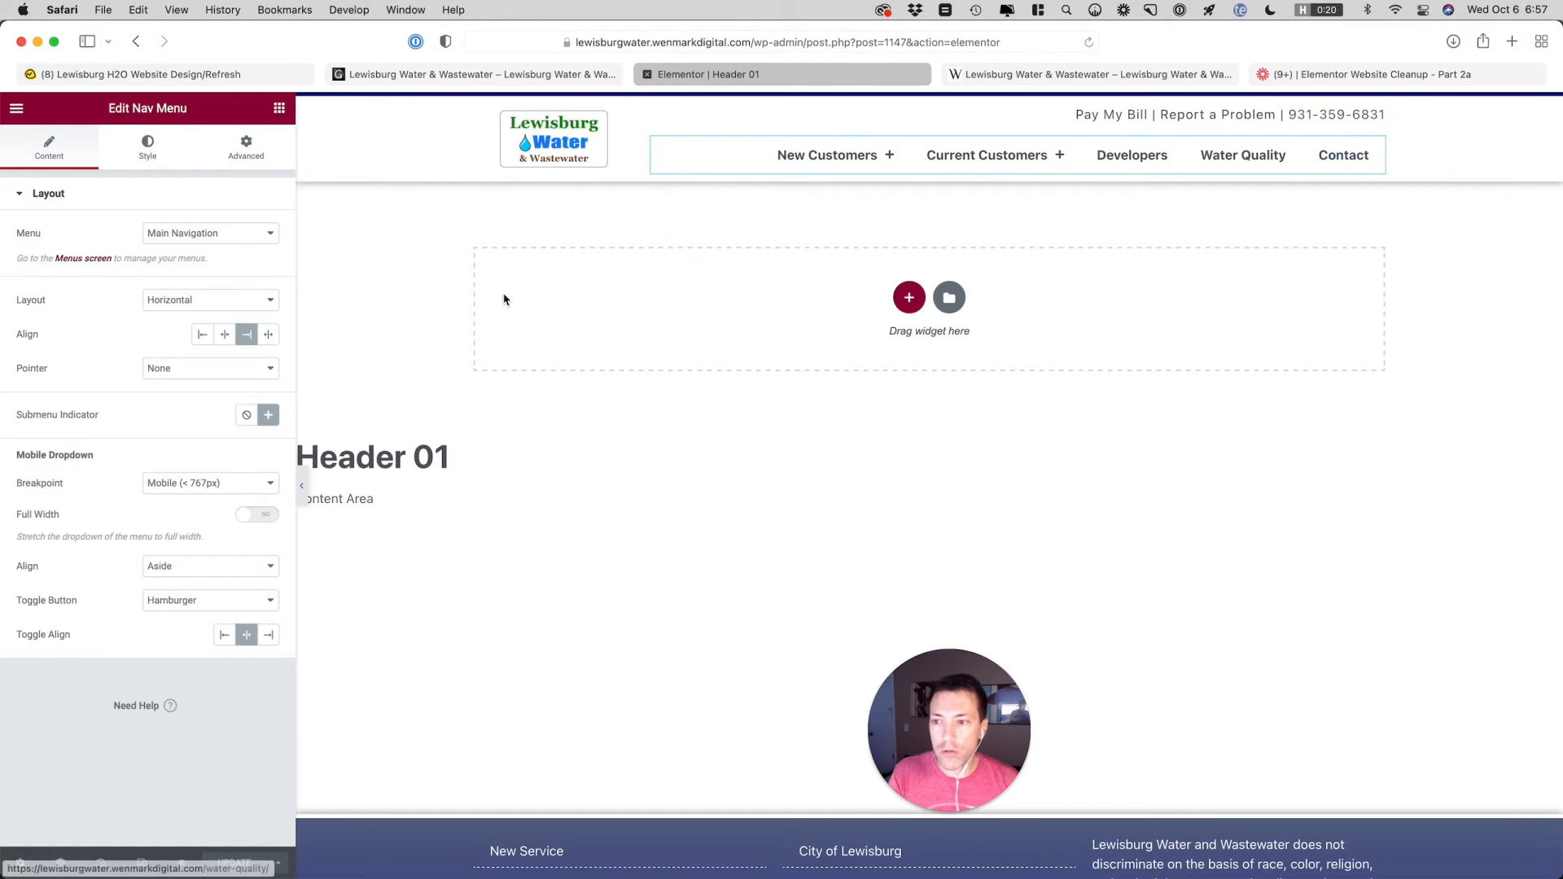
click(251, 147)
click(142, 774)
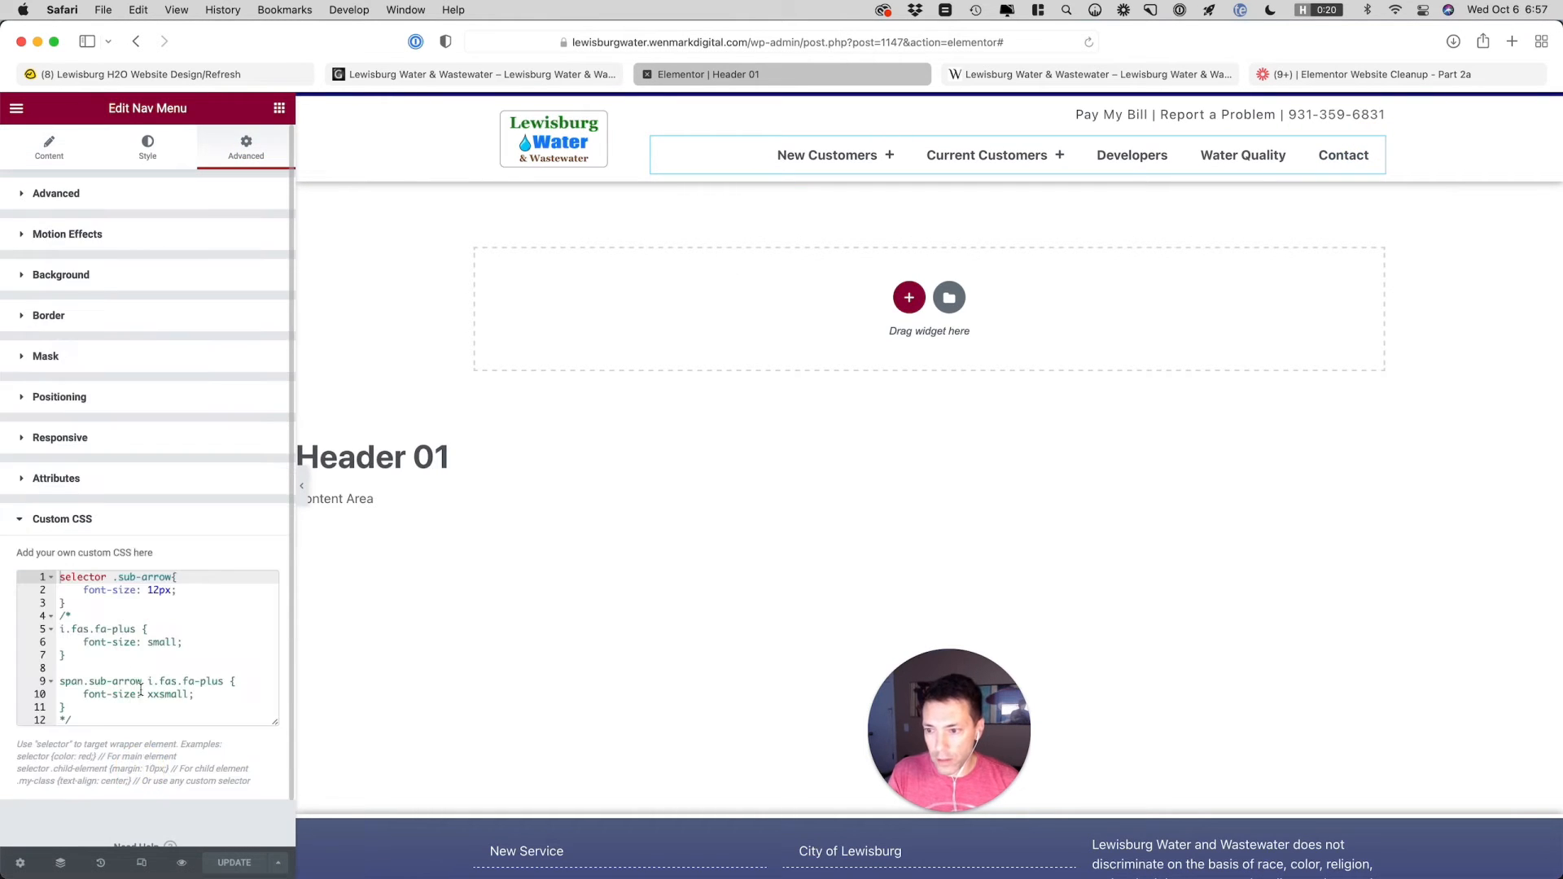
Add a custom CSS rule for selector a with display: block below the .sub-arrow rule
click(76, 605)
key(Return)
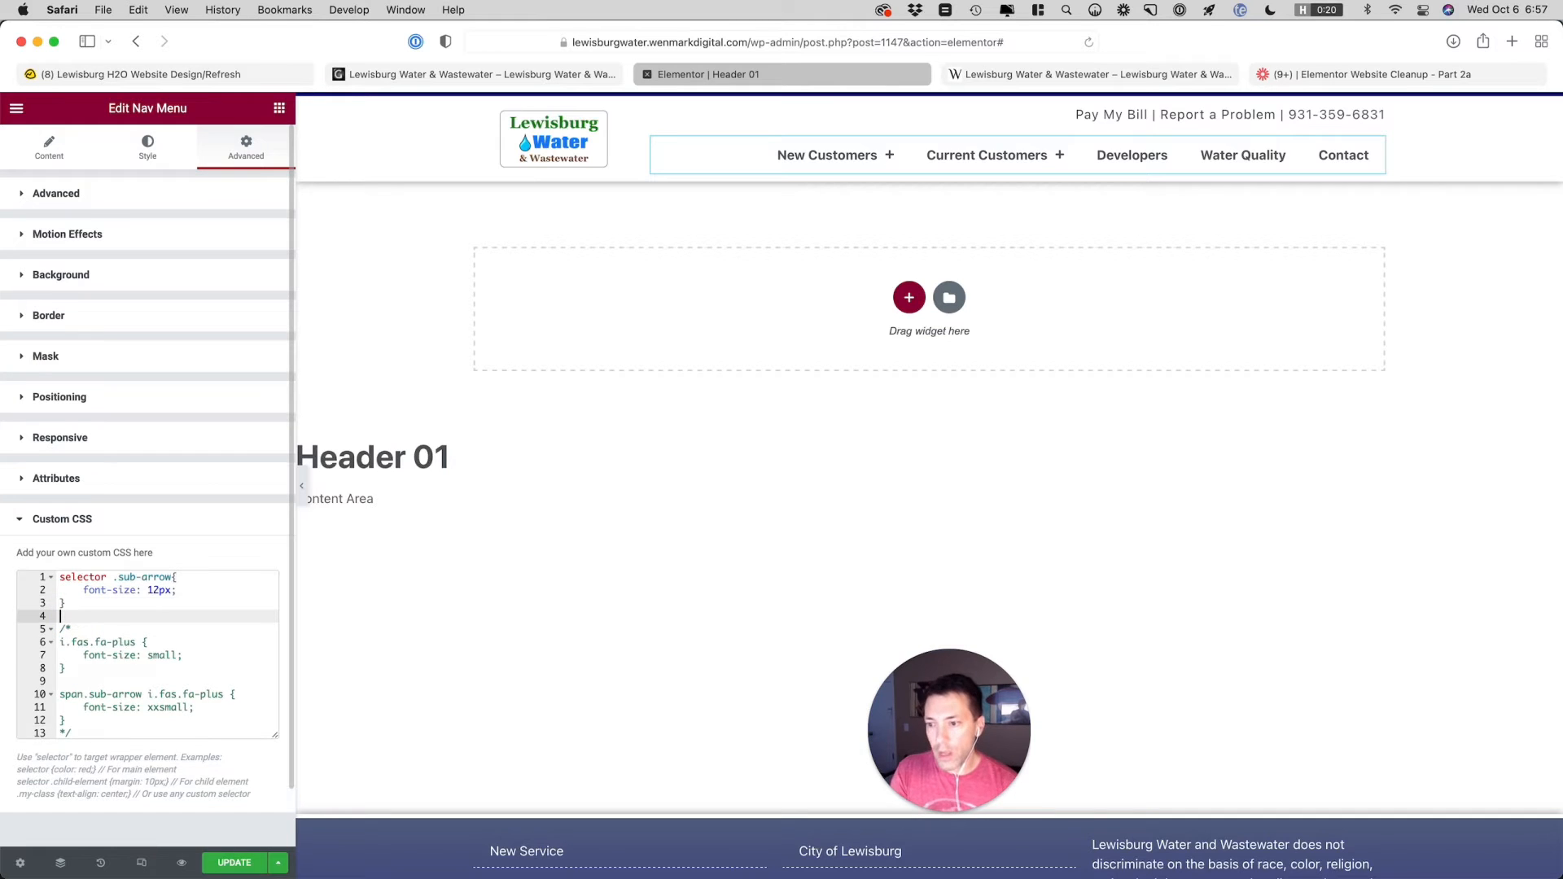
text(se)
key(Return)
text(a)
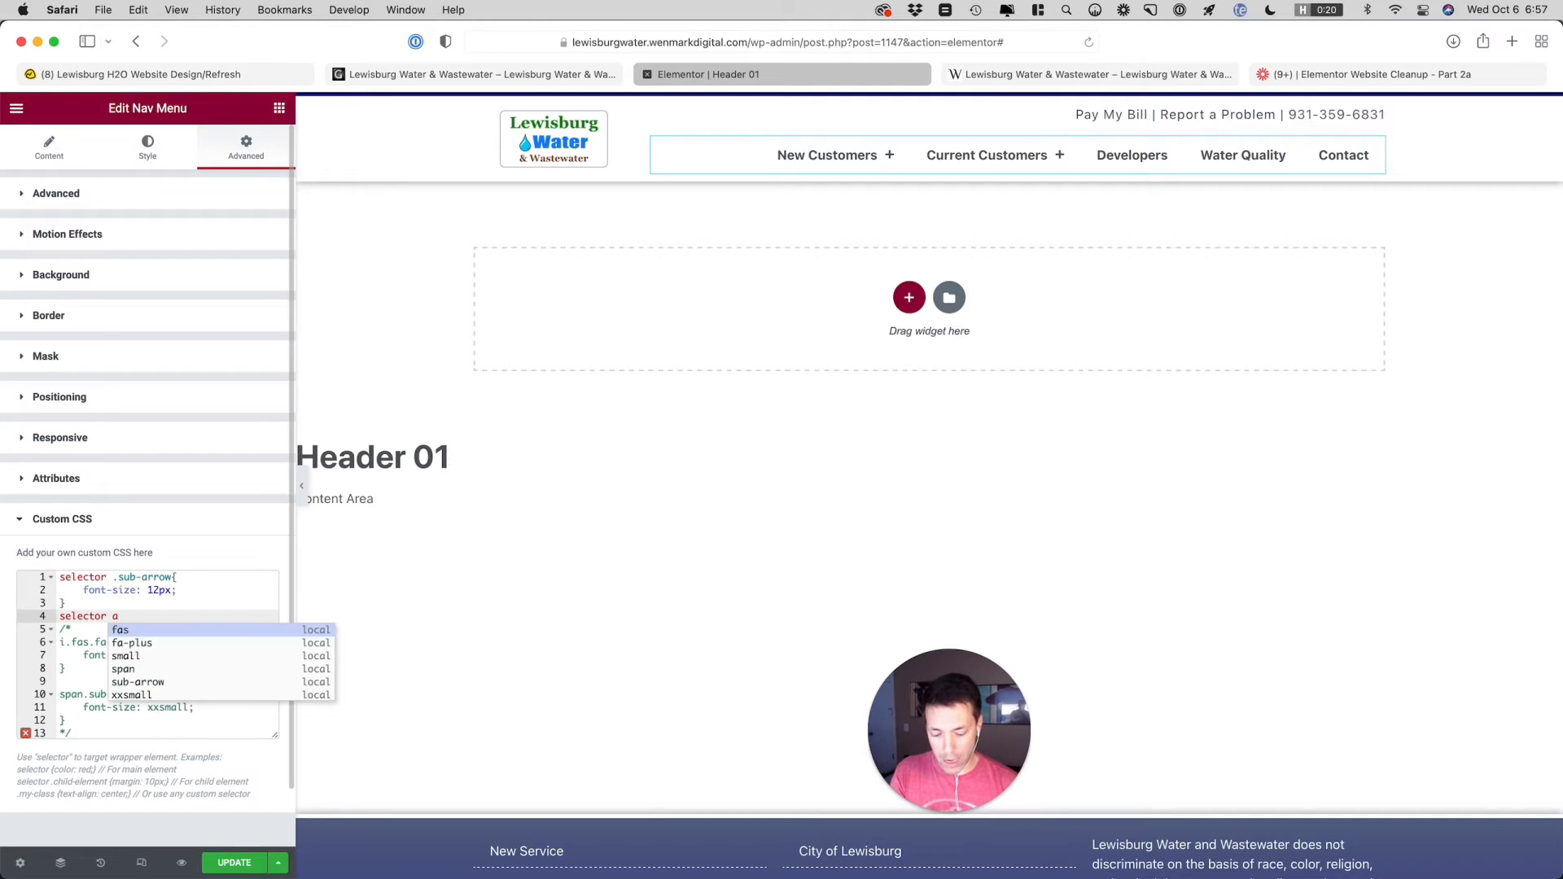
text({)
key(Return)
text(display: )
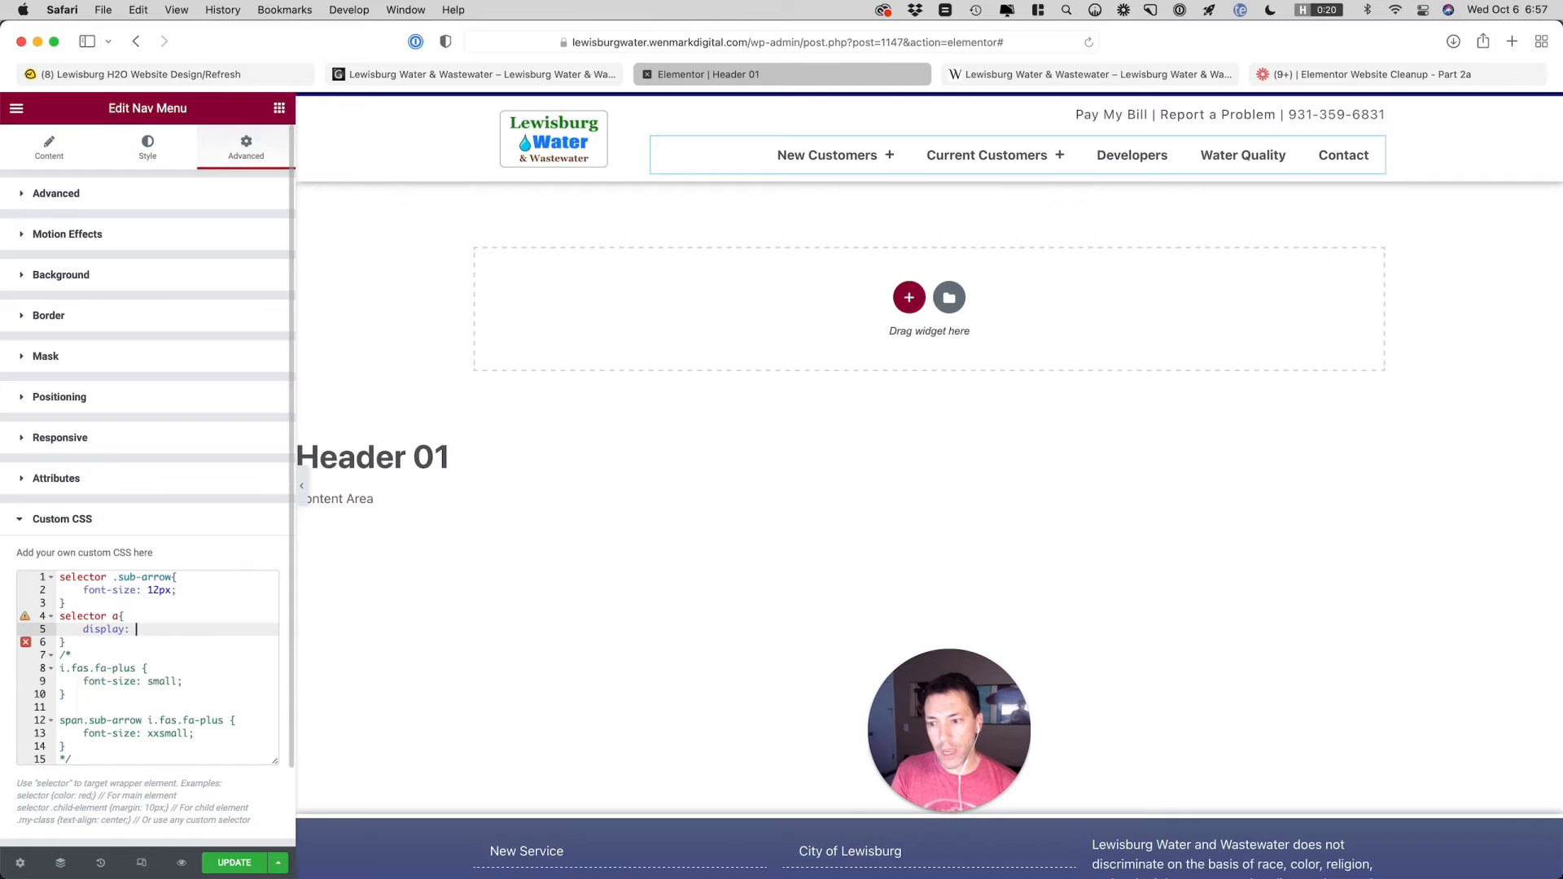
text(block;)
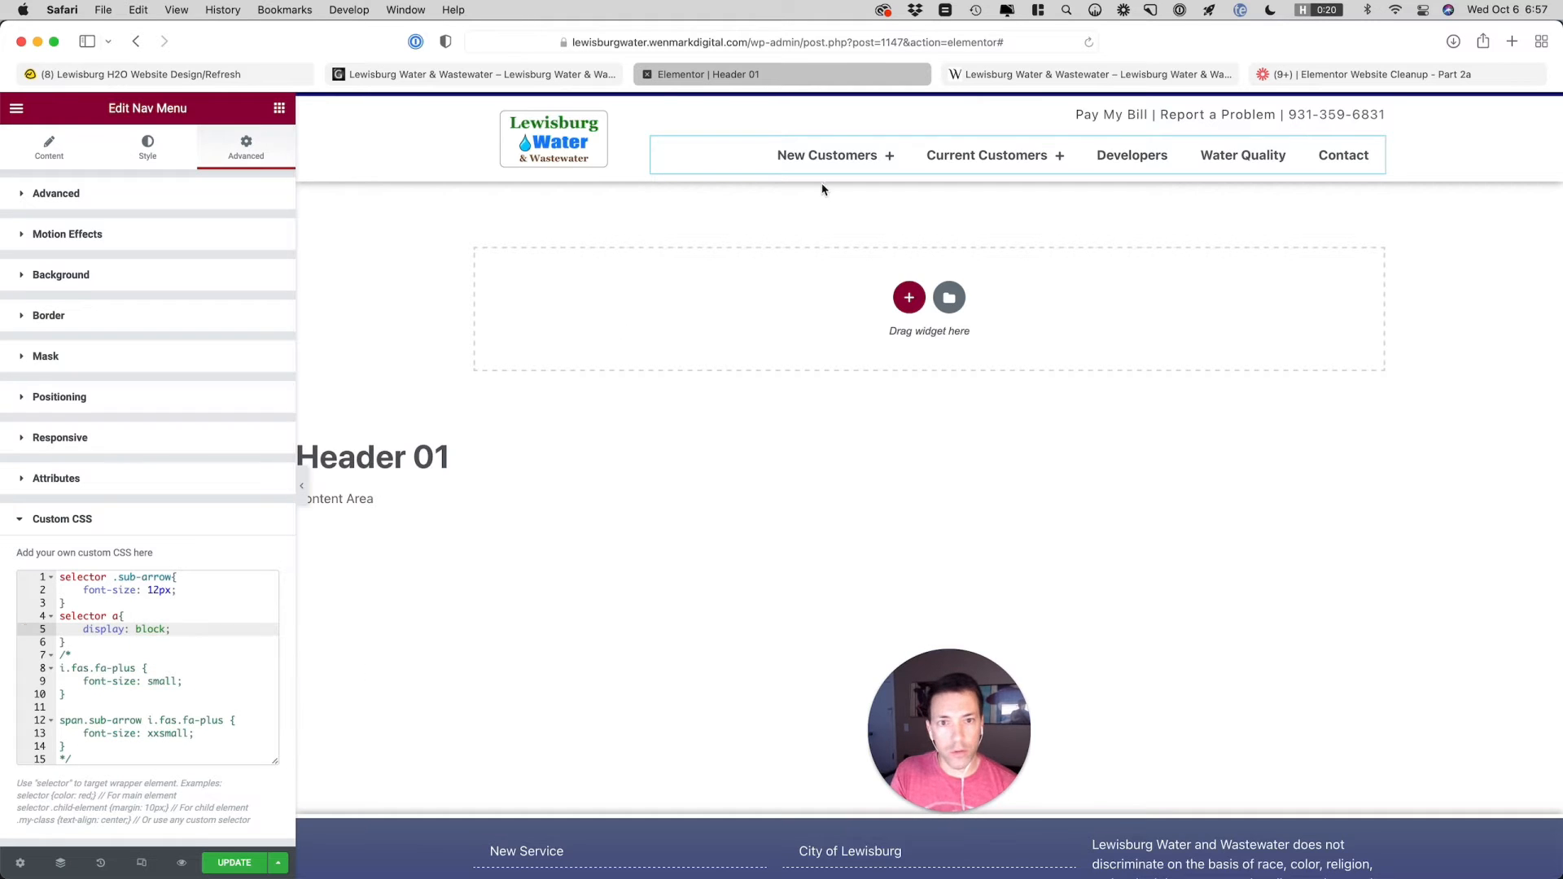
mouse_move(863, 168)
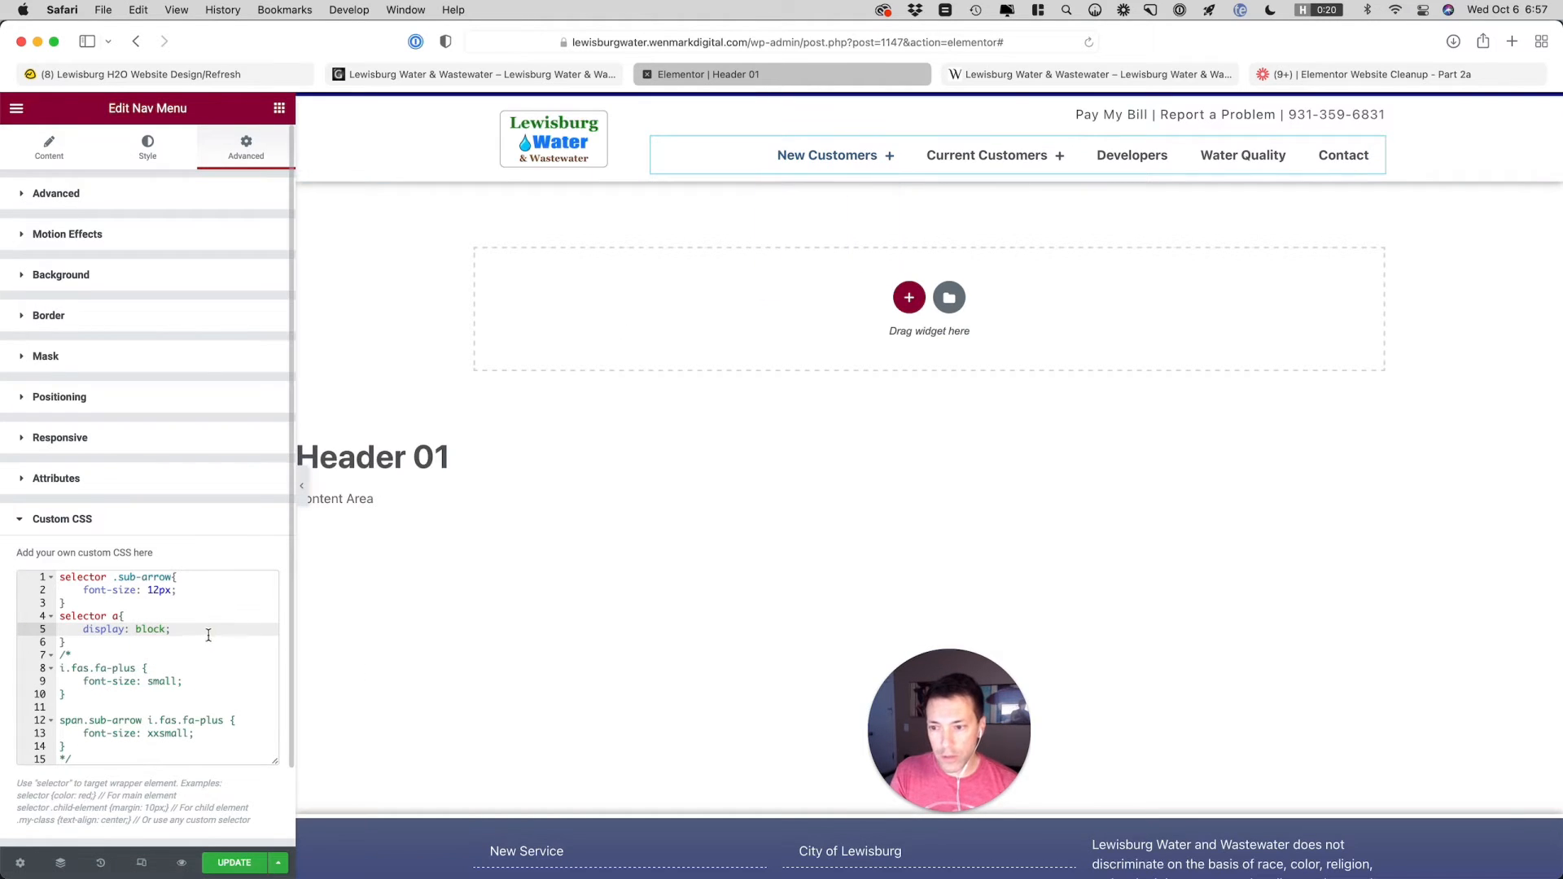
Add text-align: right to the selector a rule in the Nav Menu's custom CSS
key(Return)
text(text-align)
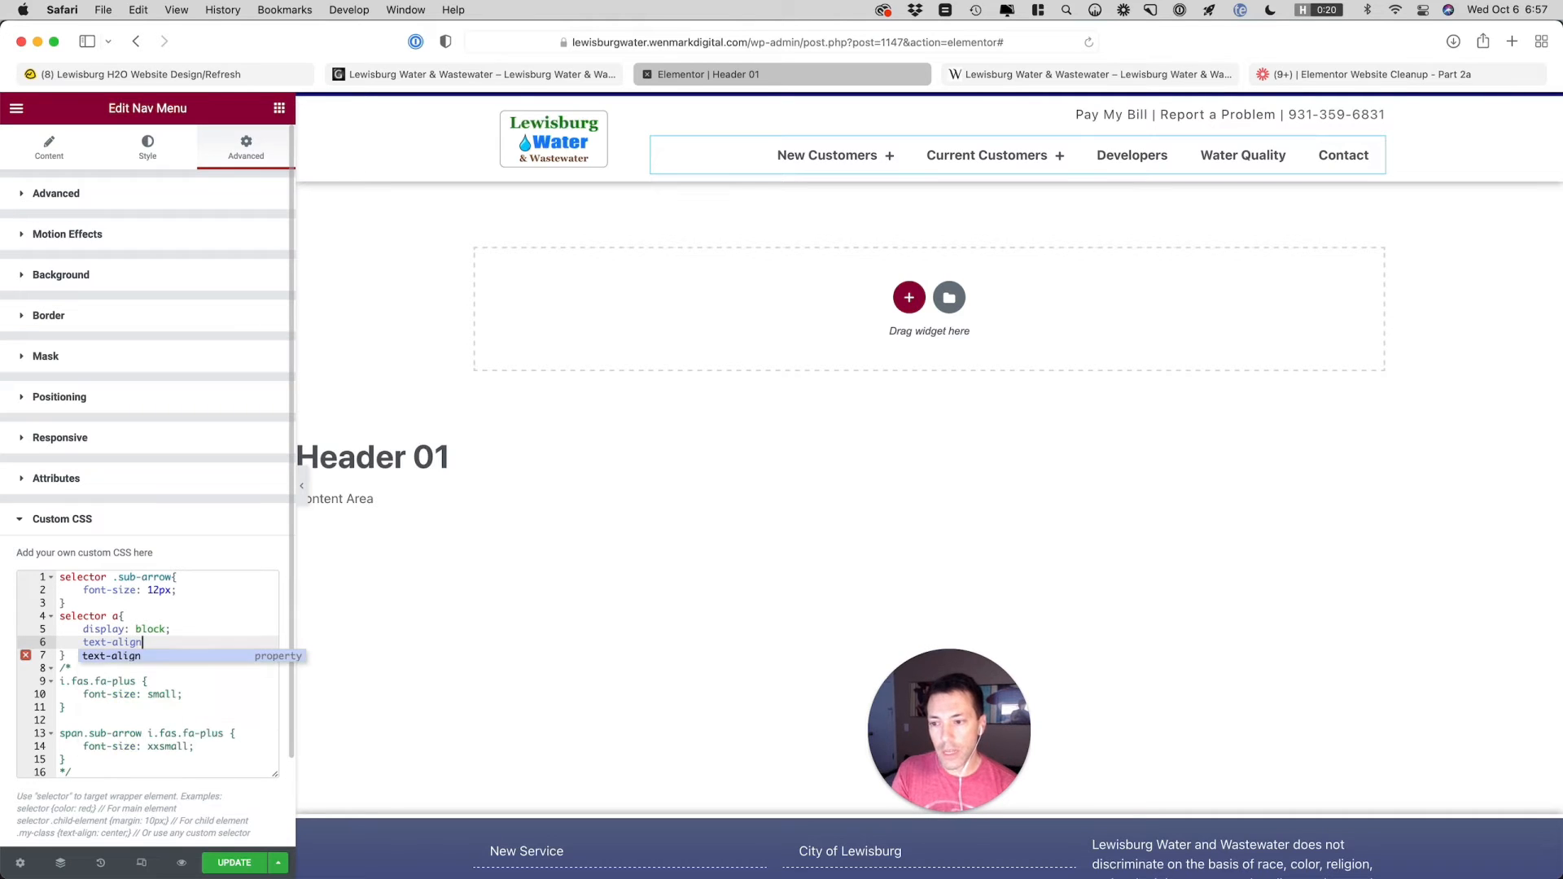
key(Return)
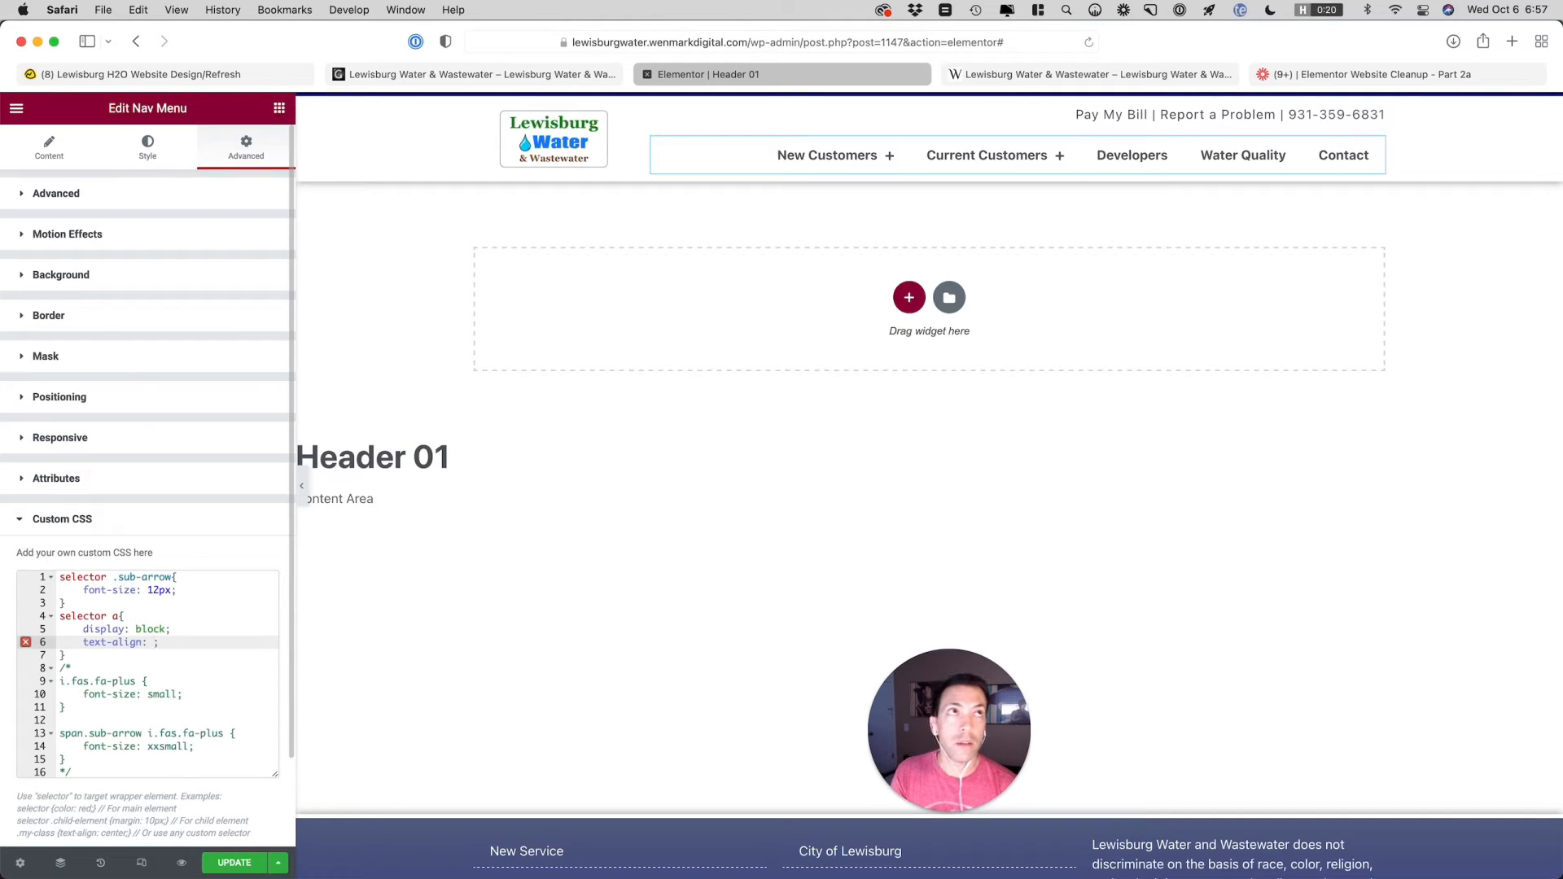
text(right)
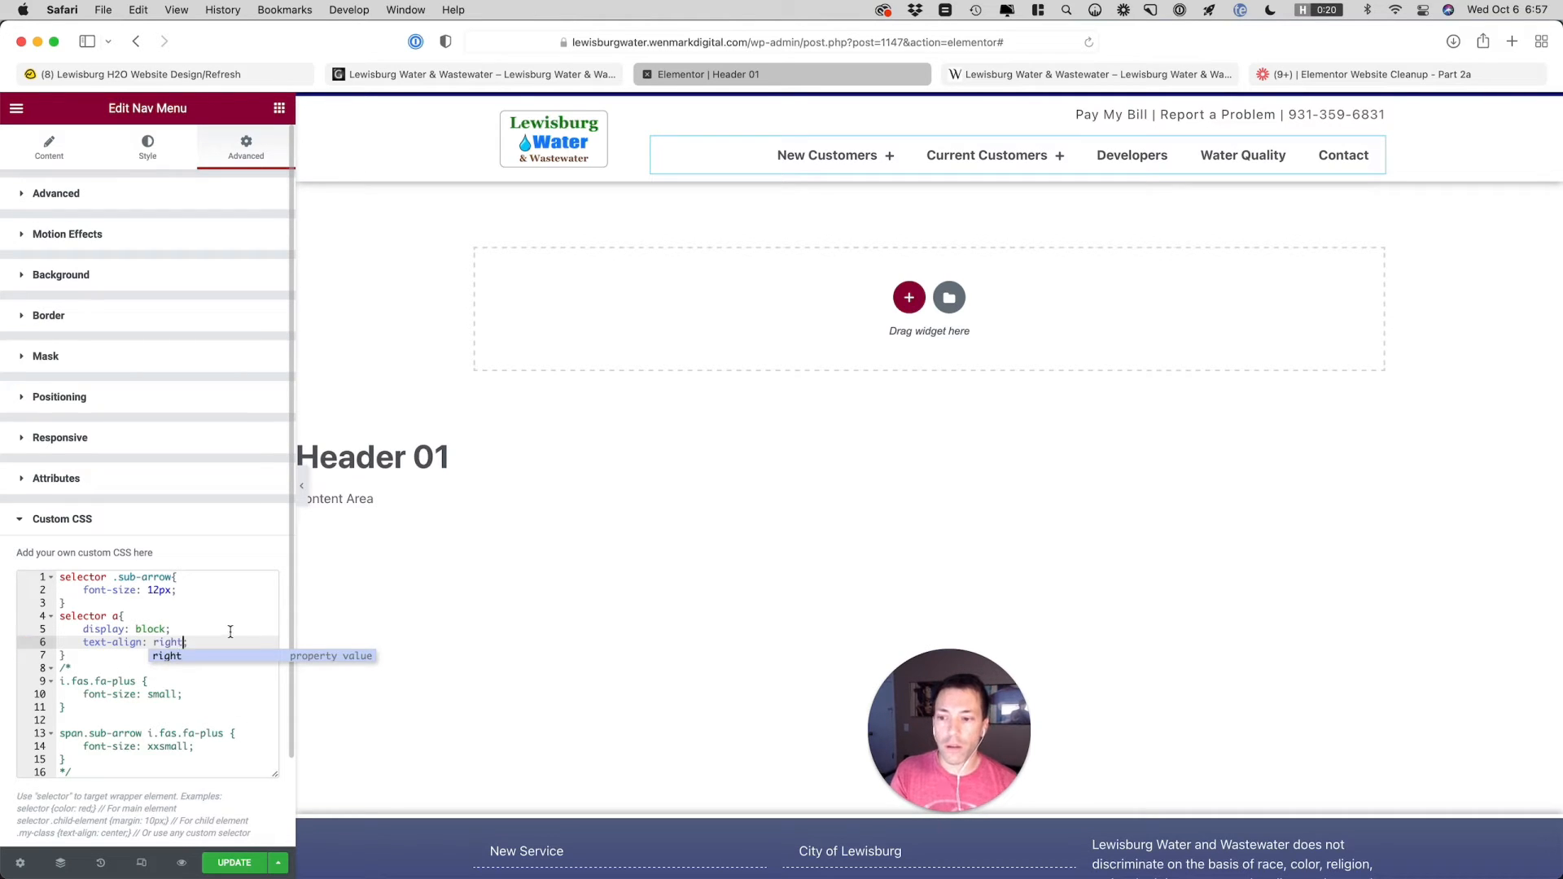
click(221, 642)
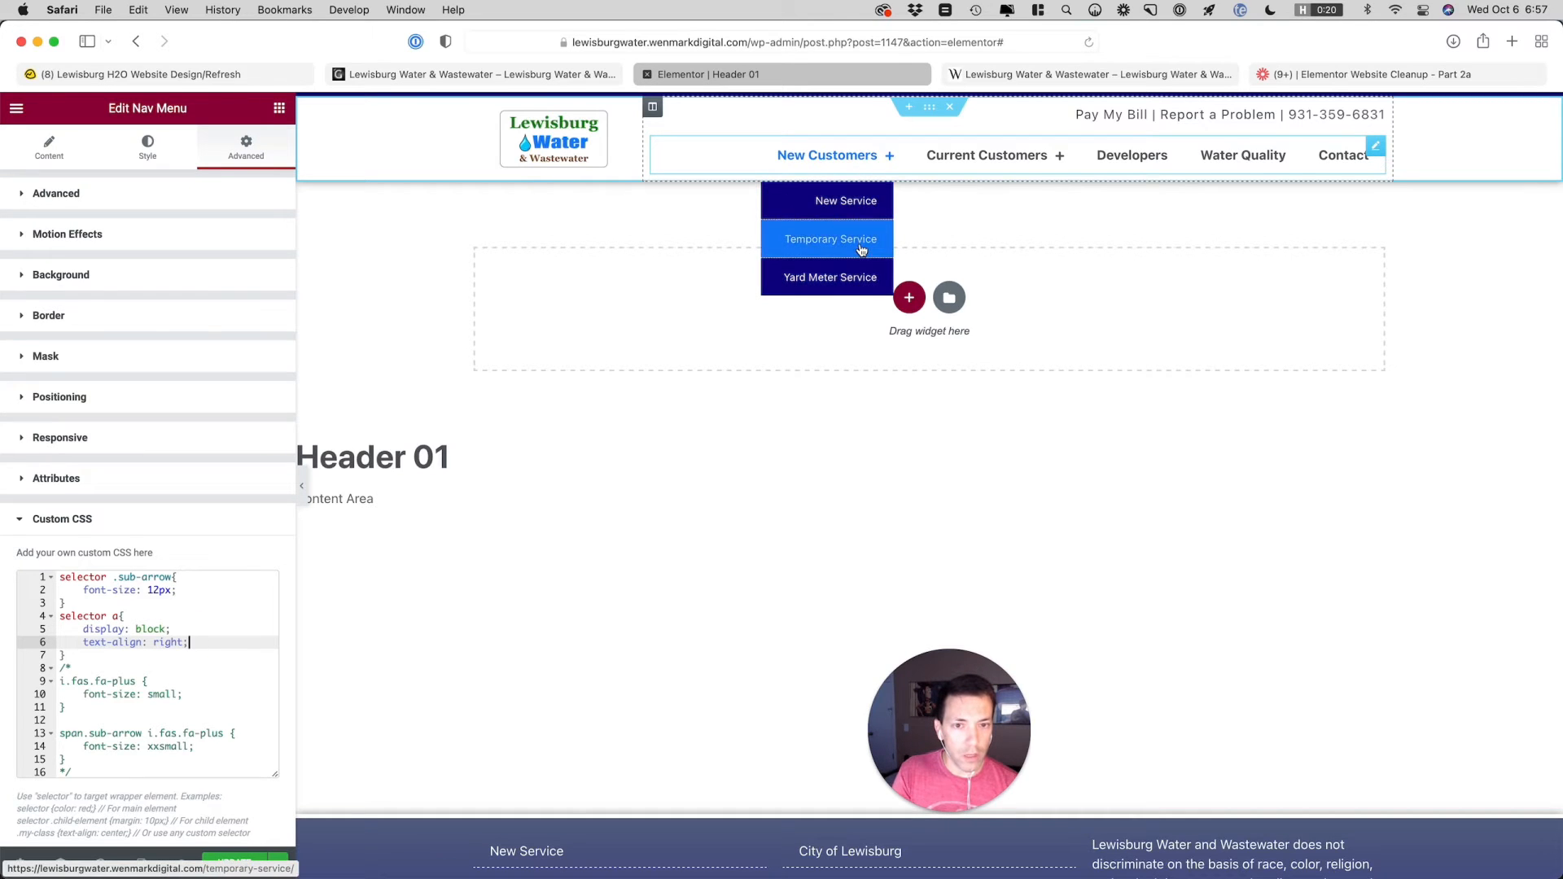
Compare the Current Customers dropdown's text alignment in the Elementor preview with the same dropdown on the live site
mouse_move(1000, 163)
mouse_move(1015, 245)
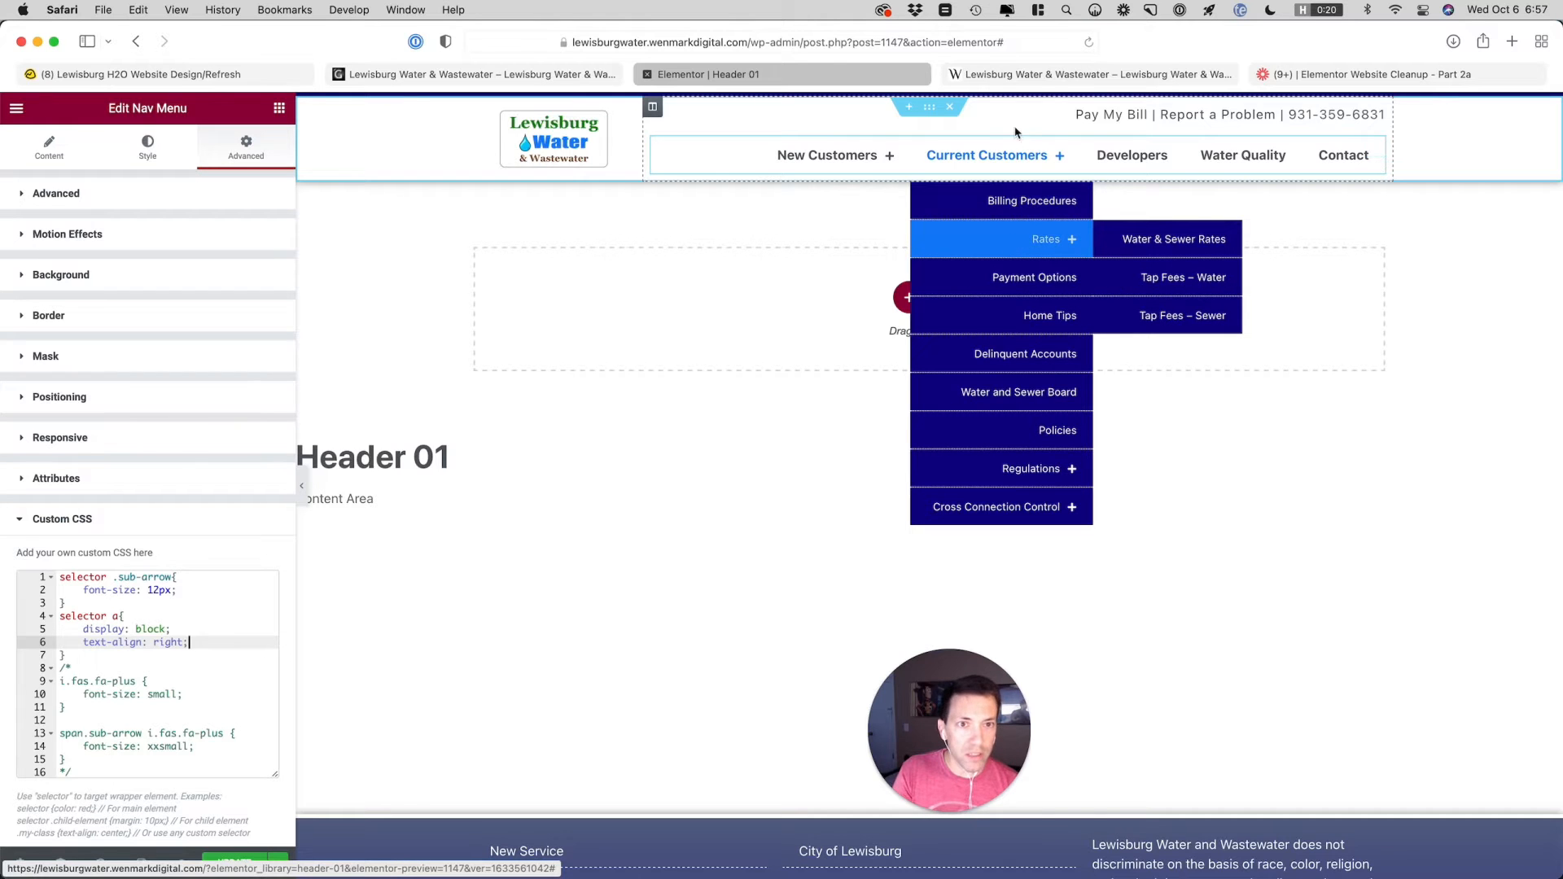
click(1009, 76)
click(452, 74)
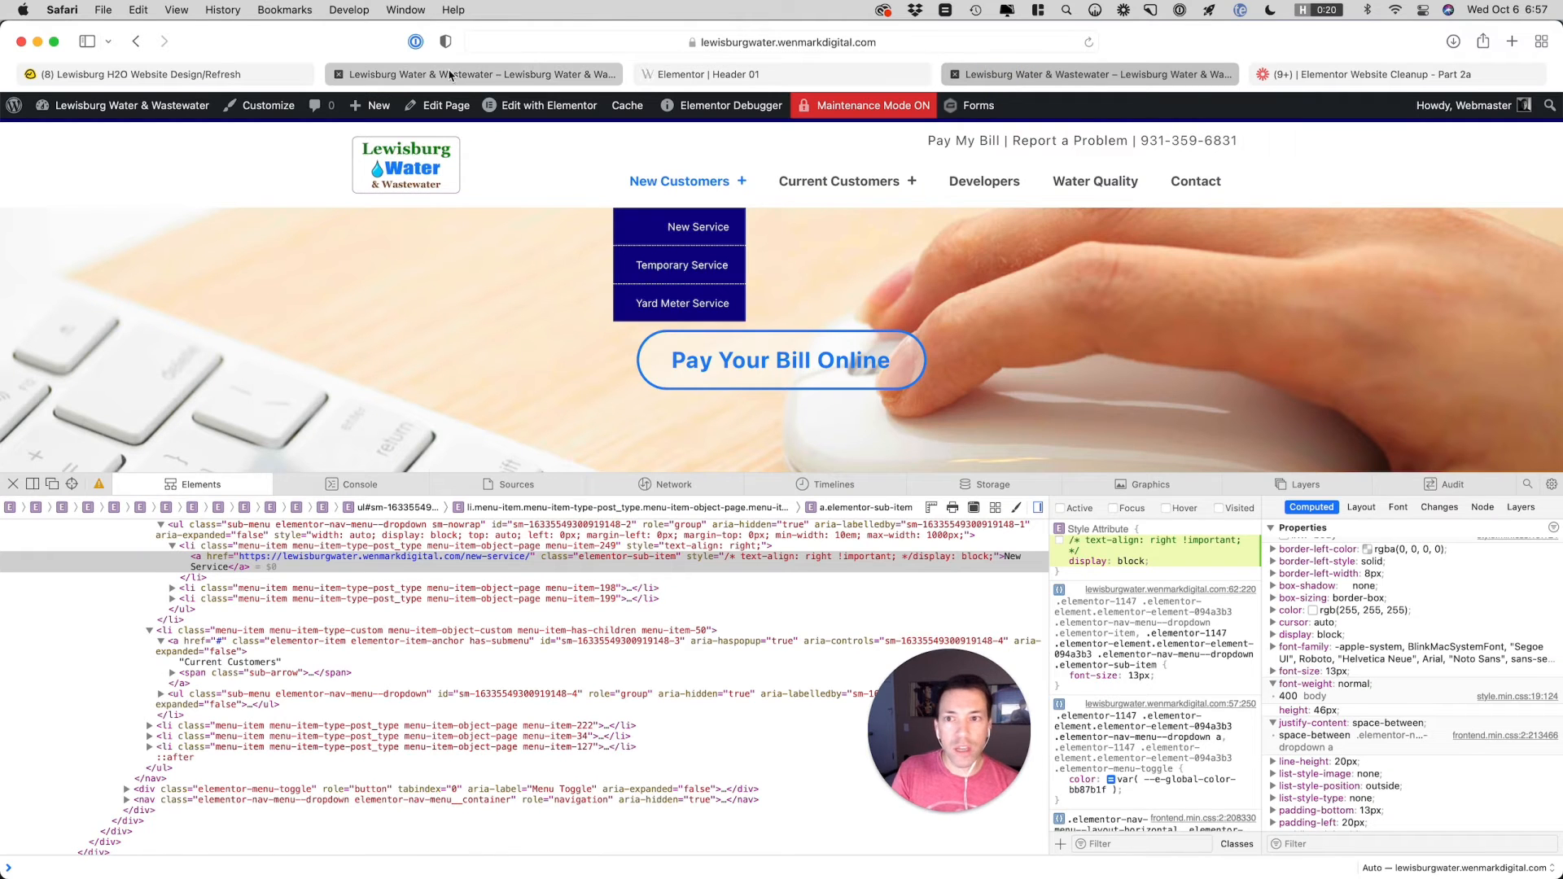
mouse_move(731, 219)
mouse_move(849, 195)
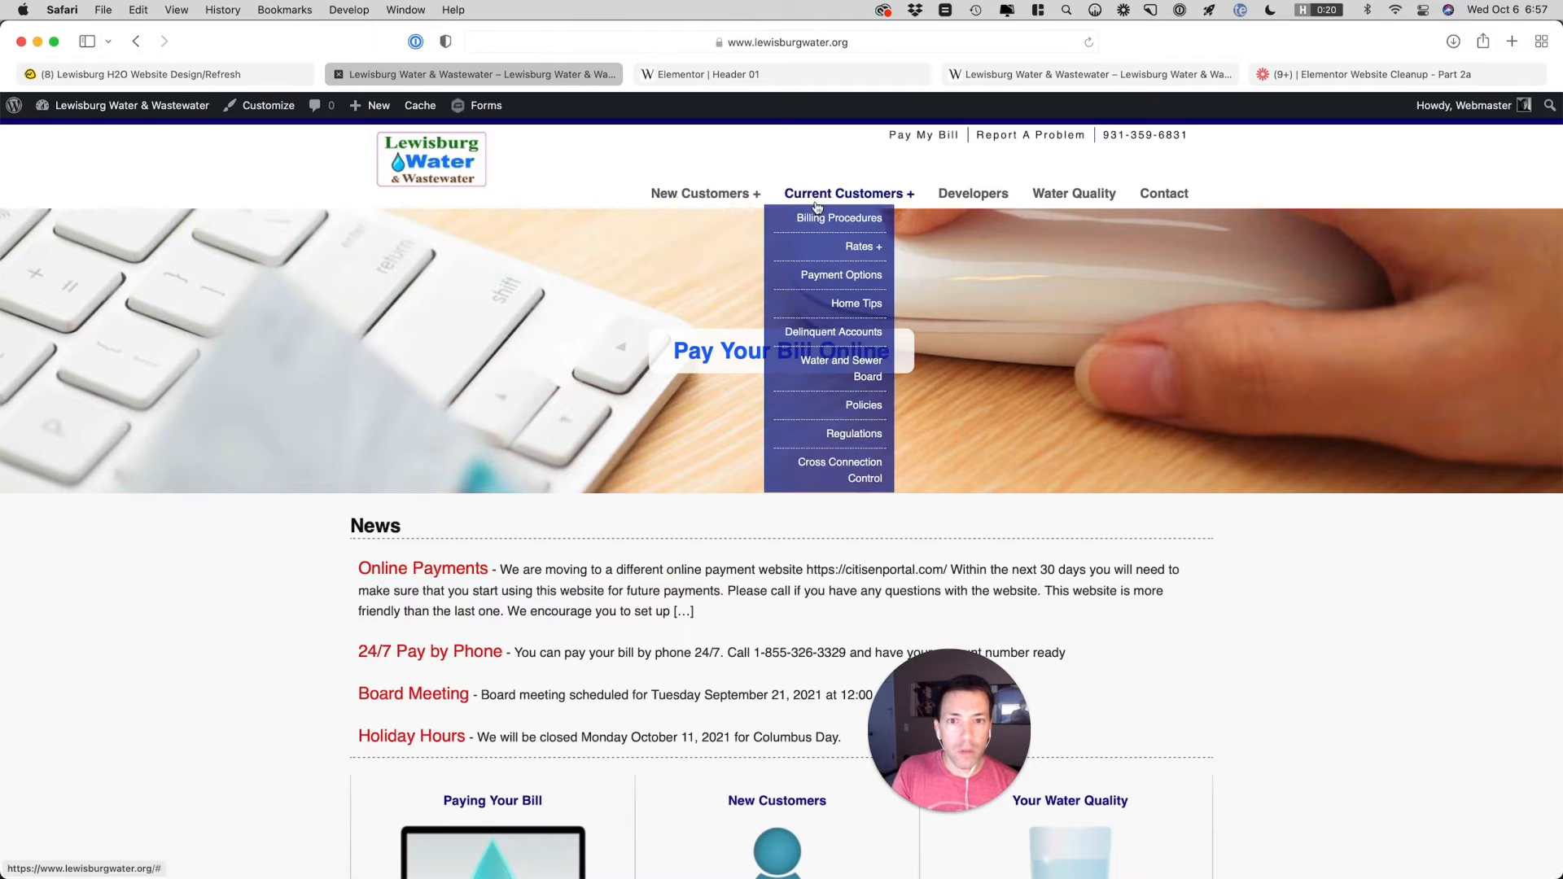
mouse_move(891, 251)
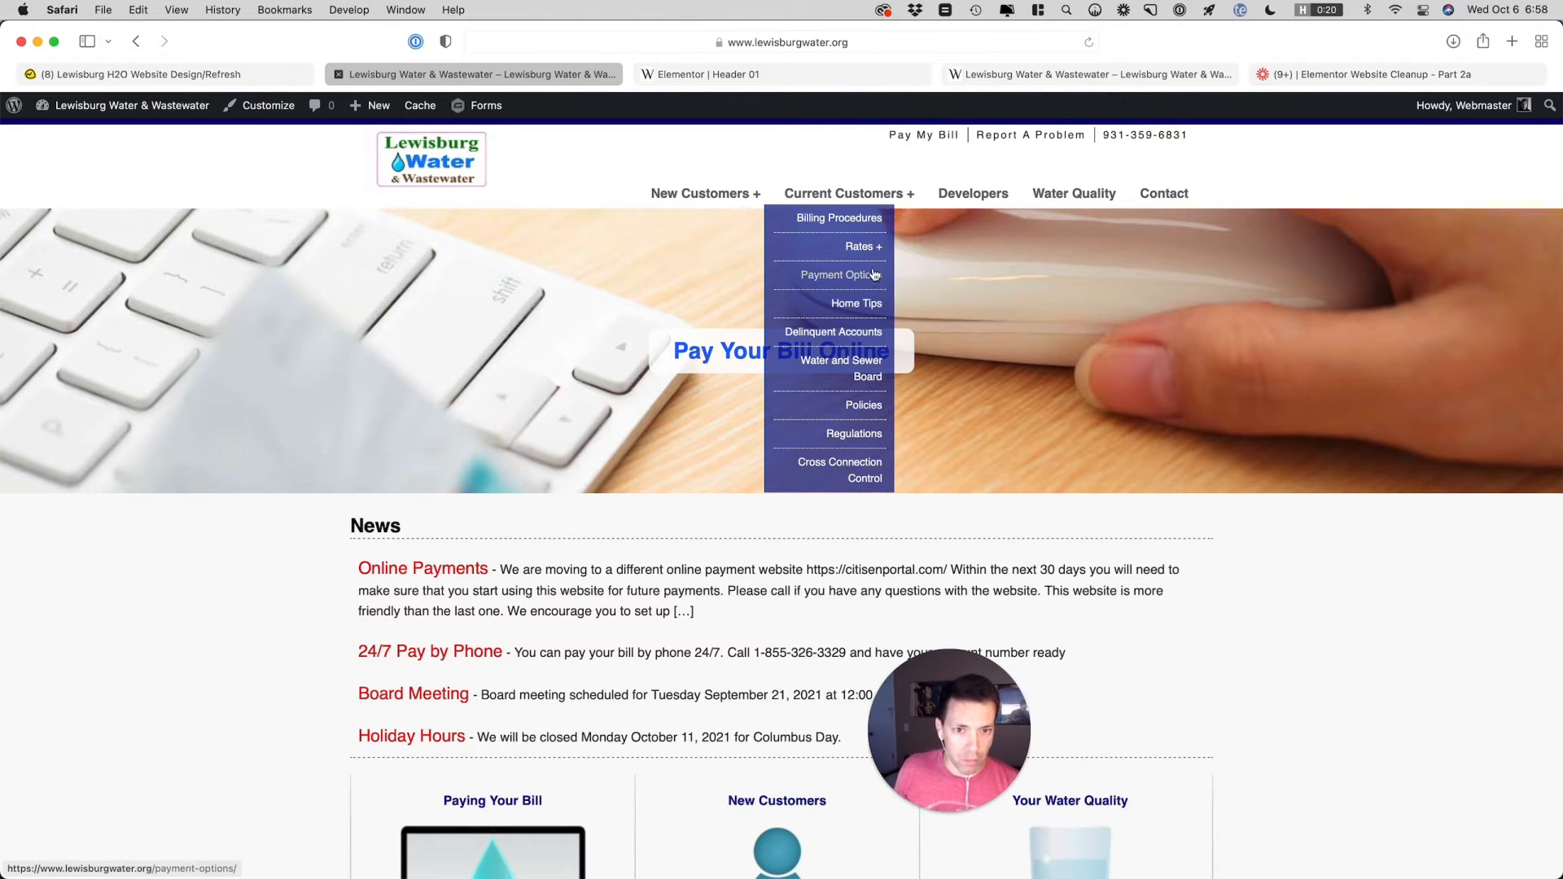
click(1010, 74)
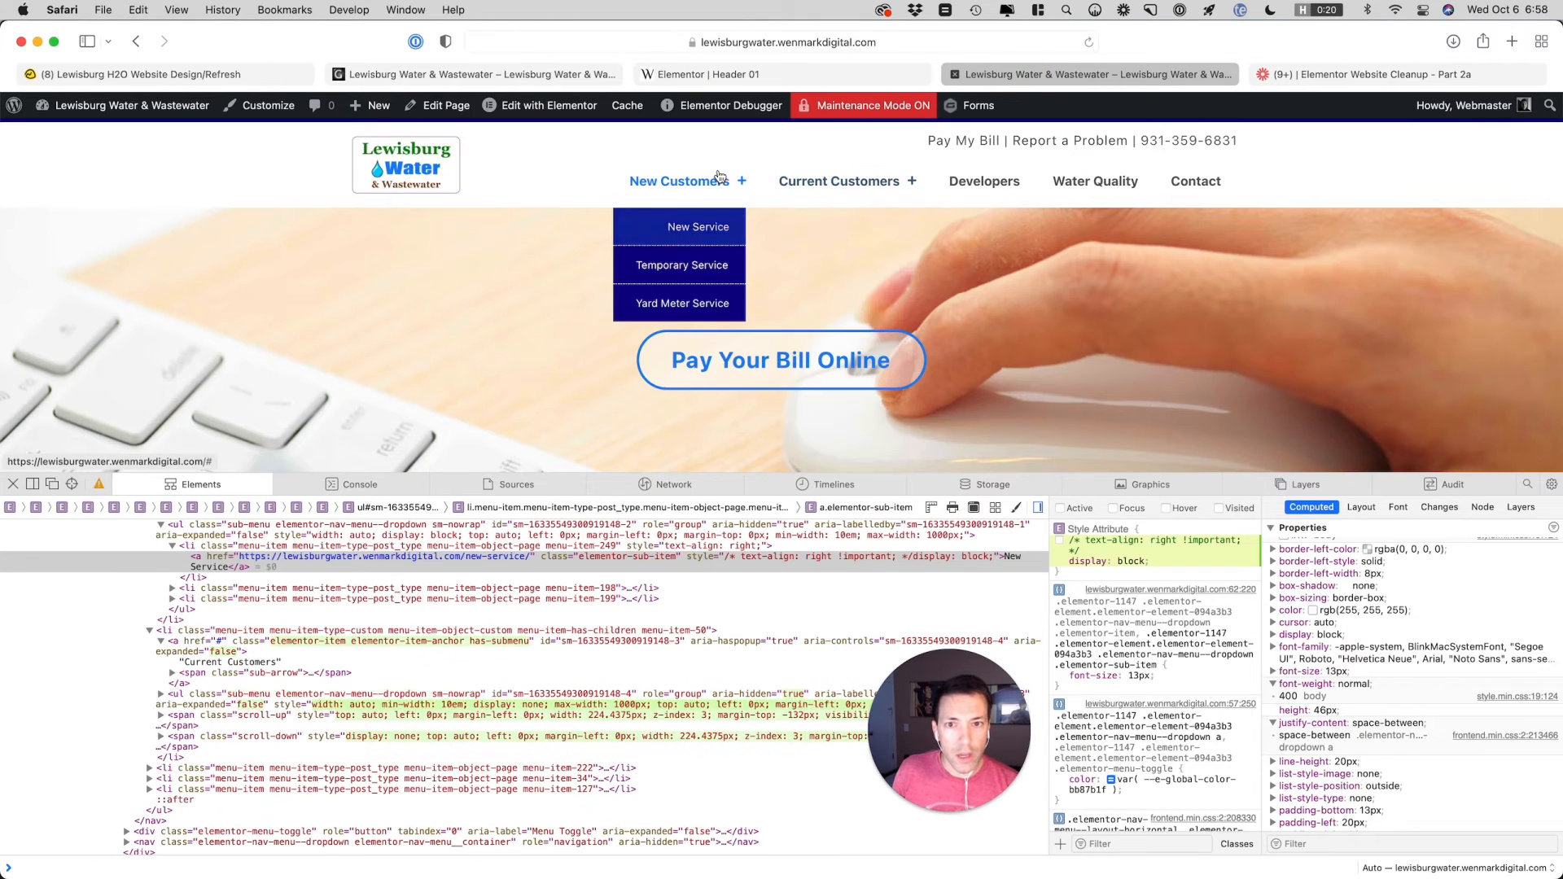
Delete the commented-out fa-plus rules below the selector a rule in the Nav Menu's custom CSS
click(743, 74)
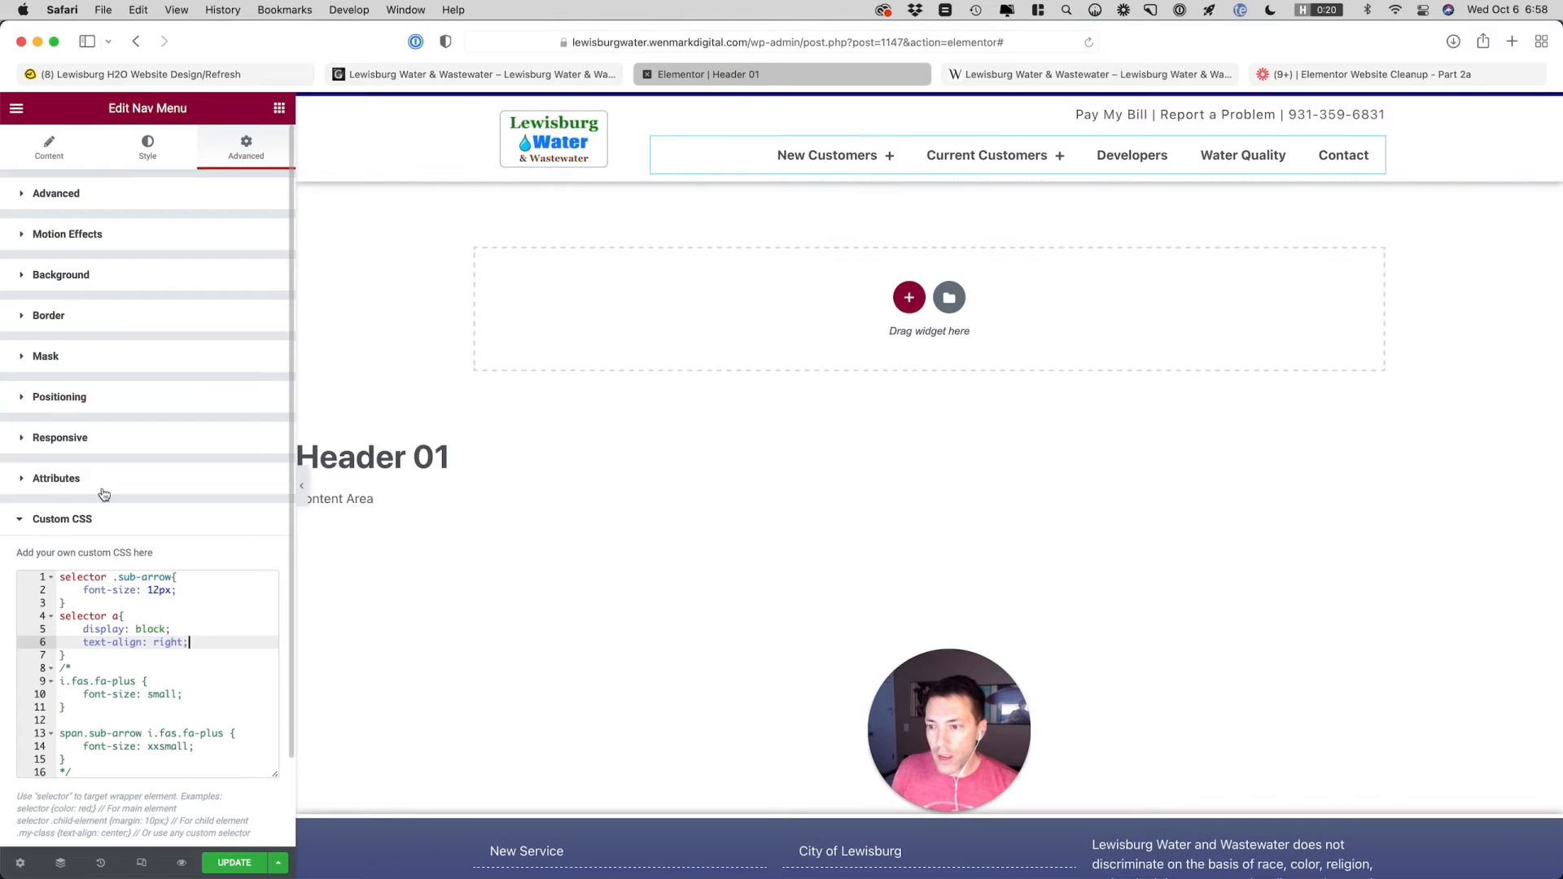
click(79, 656)
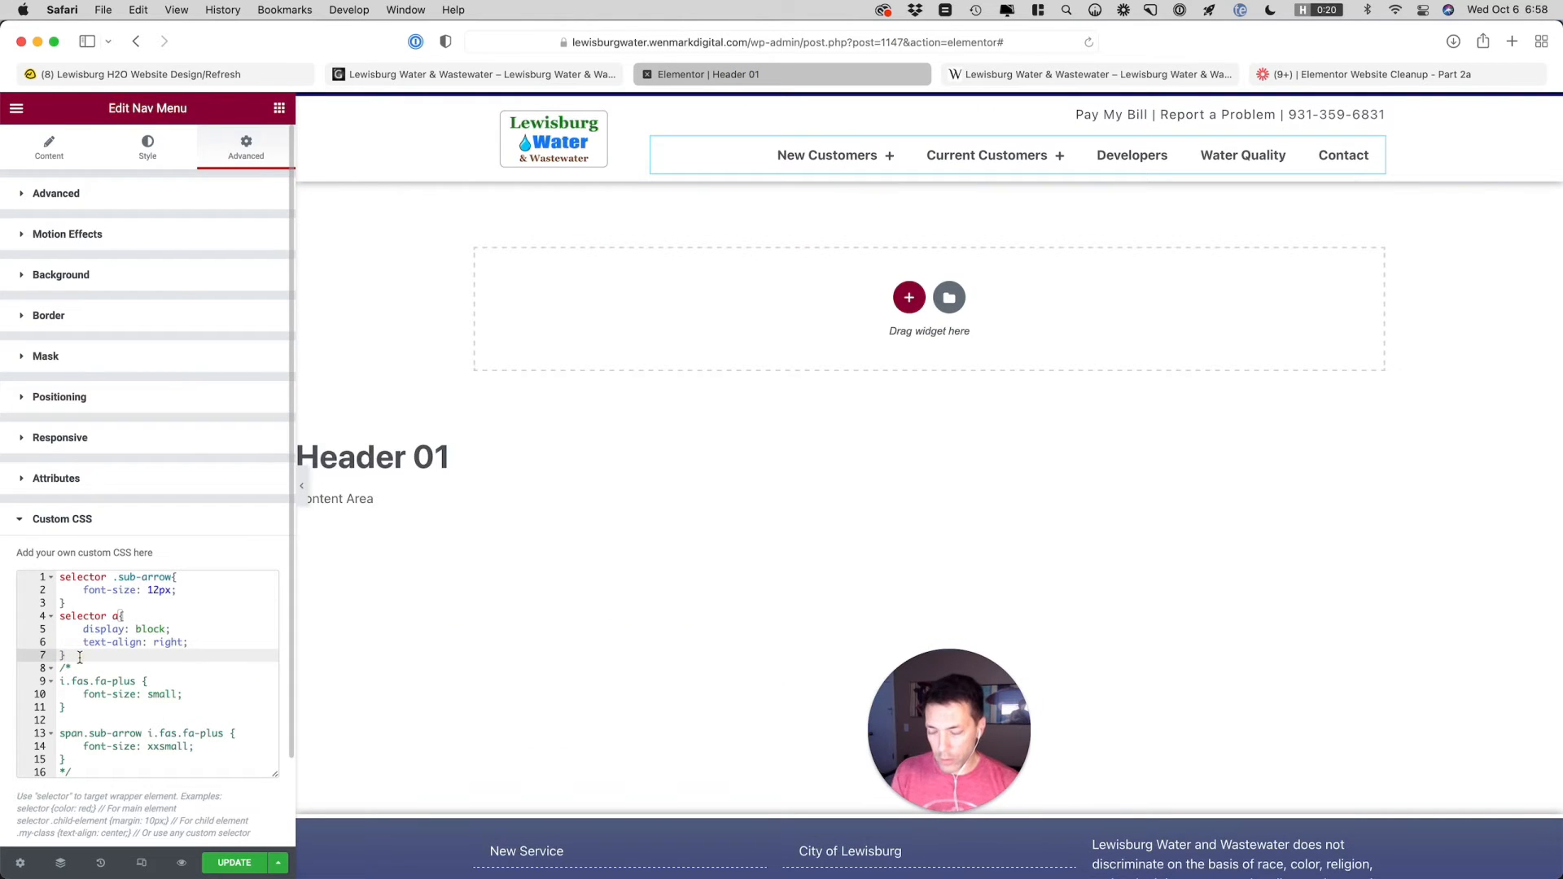
key(super+shift+Down)
key(BackSpace)
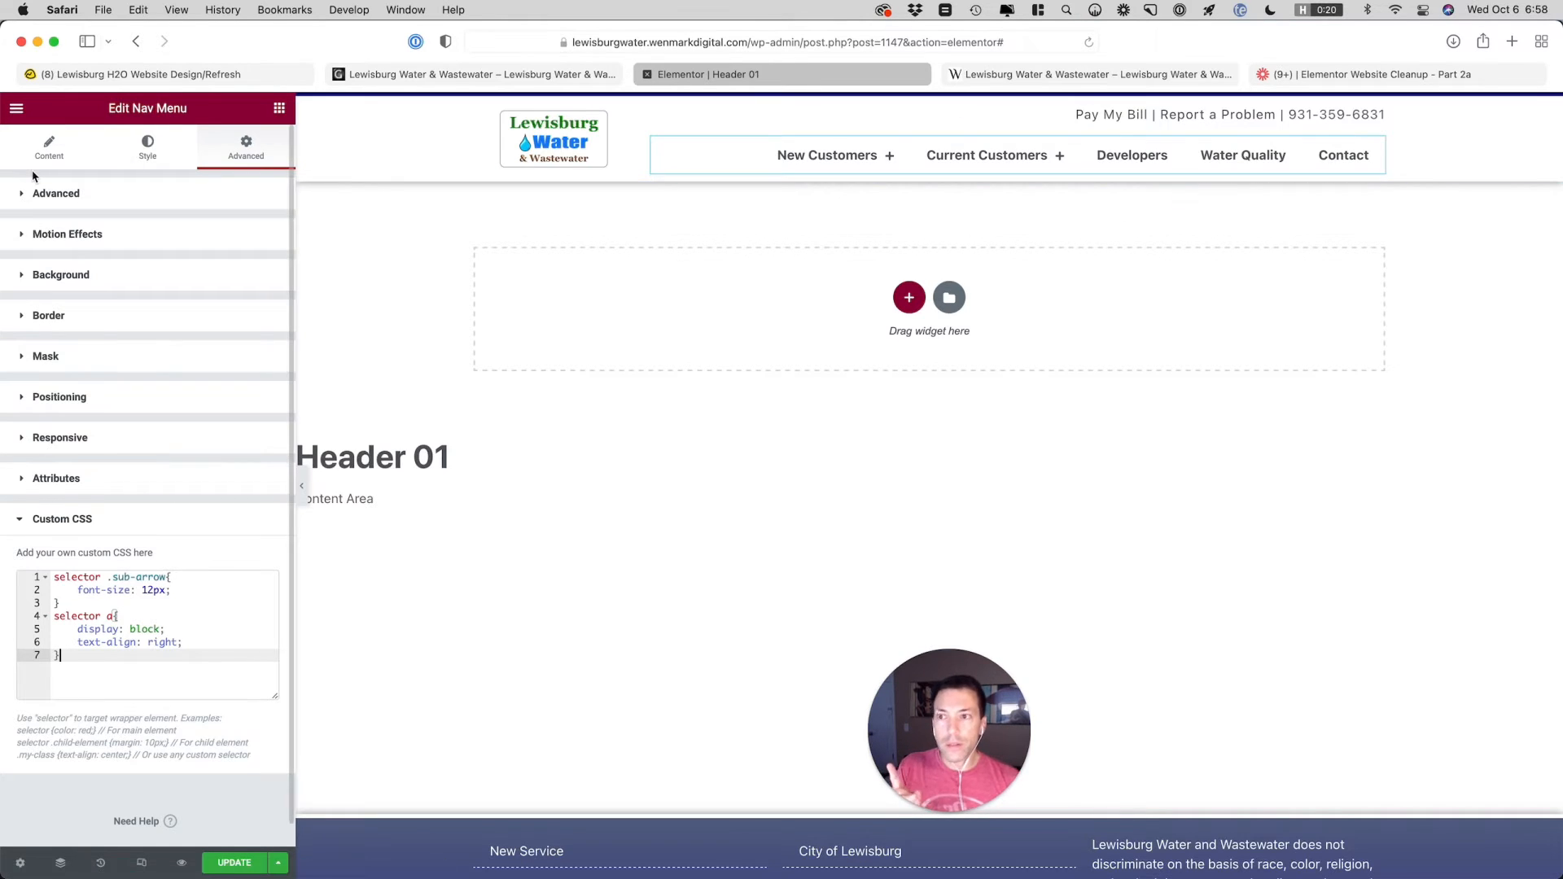
Show the Nav Menu widget's Dropdown style settings
click(49, 150)
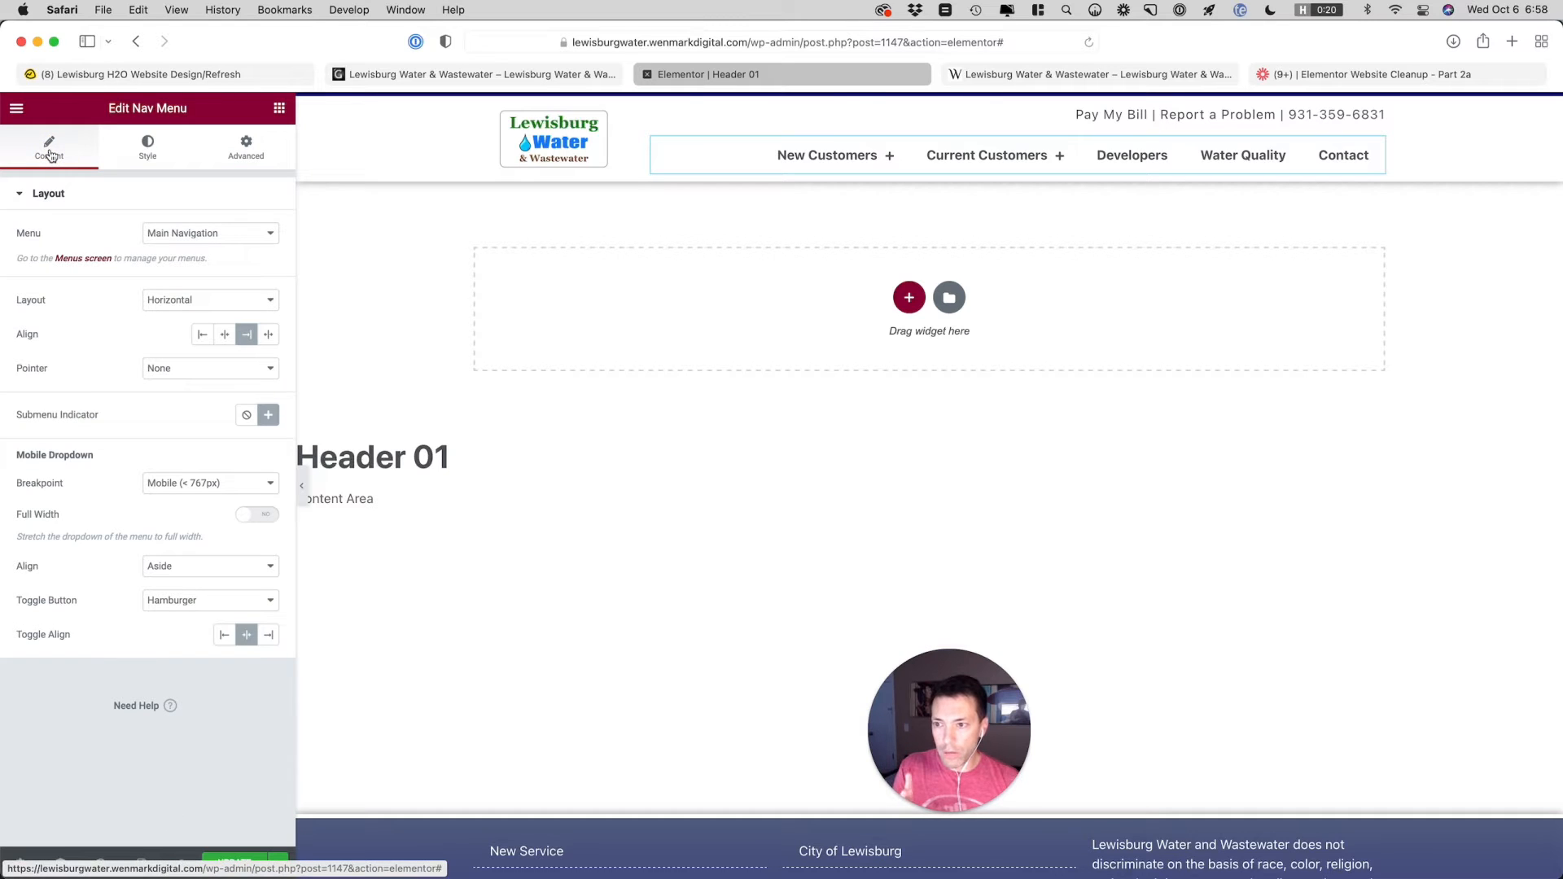
click(147, 147)
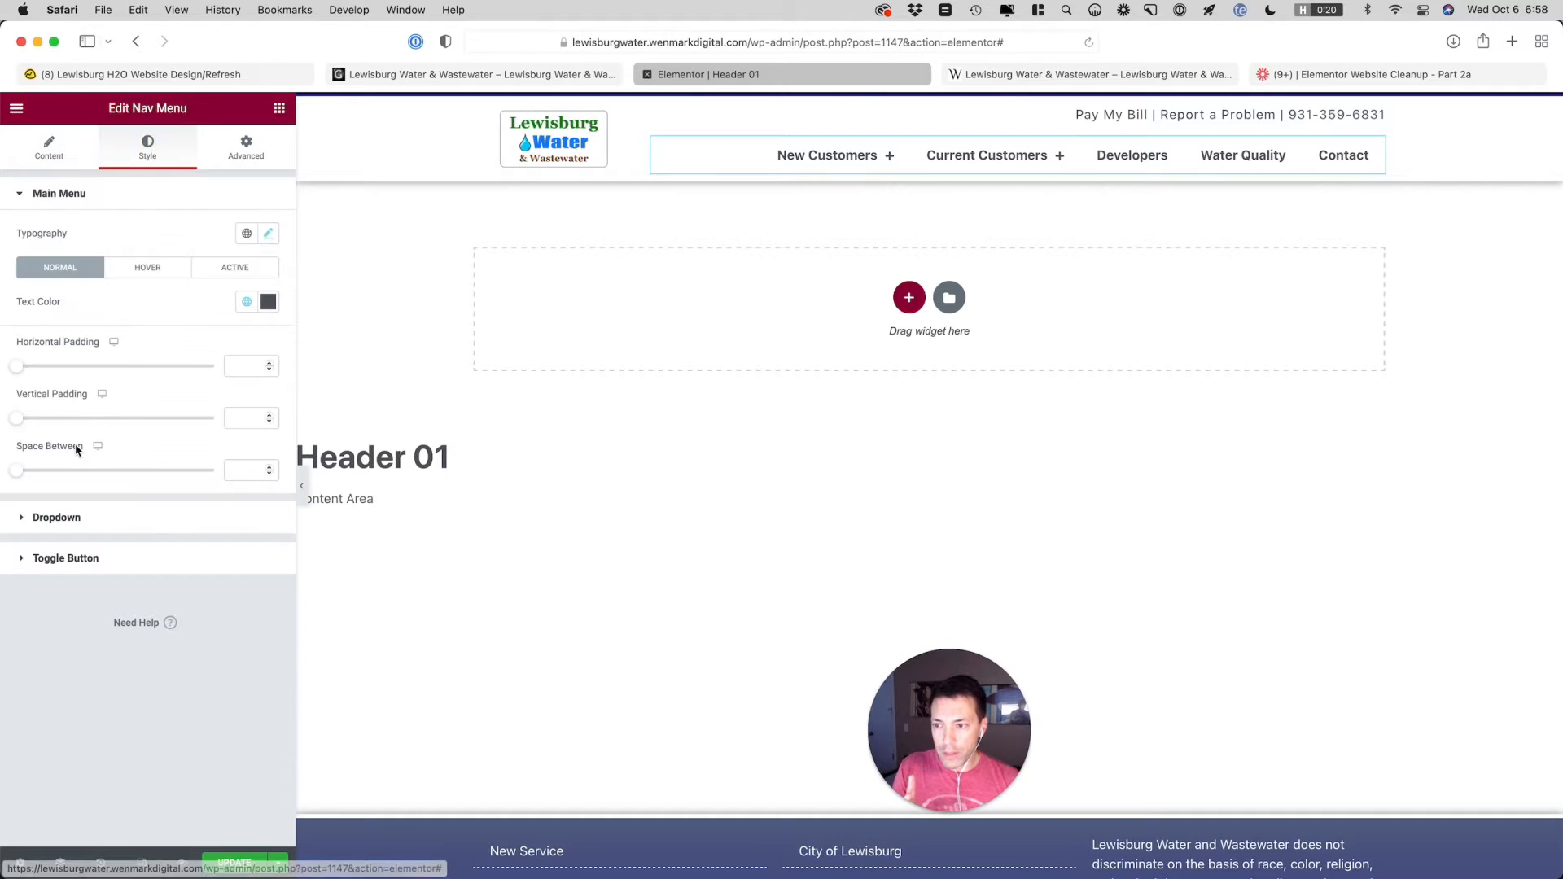
click(105, 515)
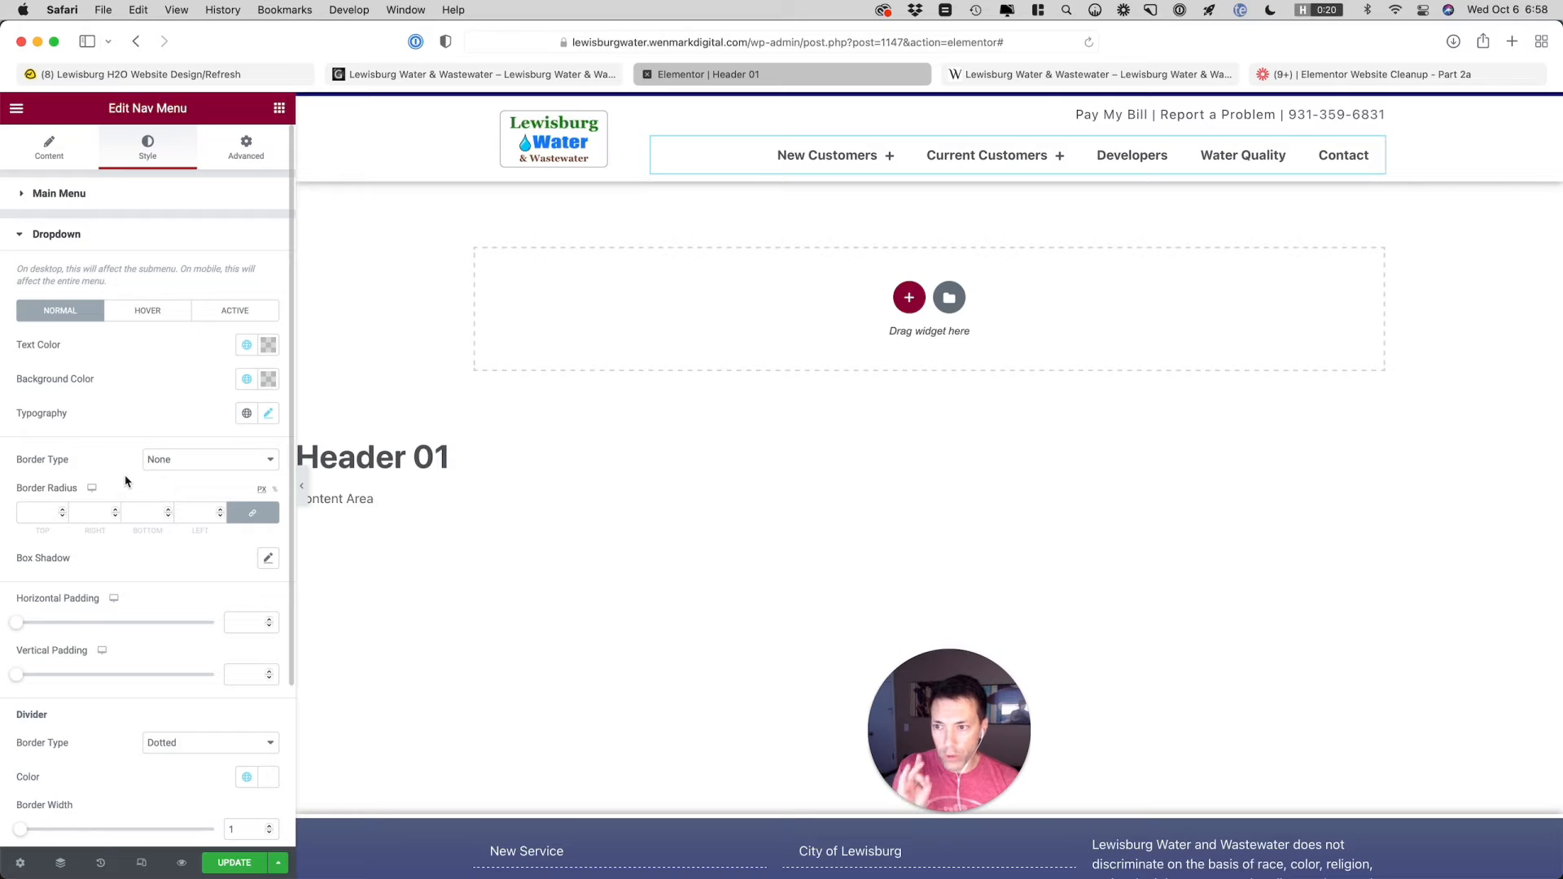
scroll(126, 480, down, 1)
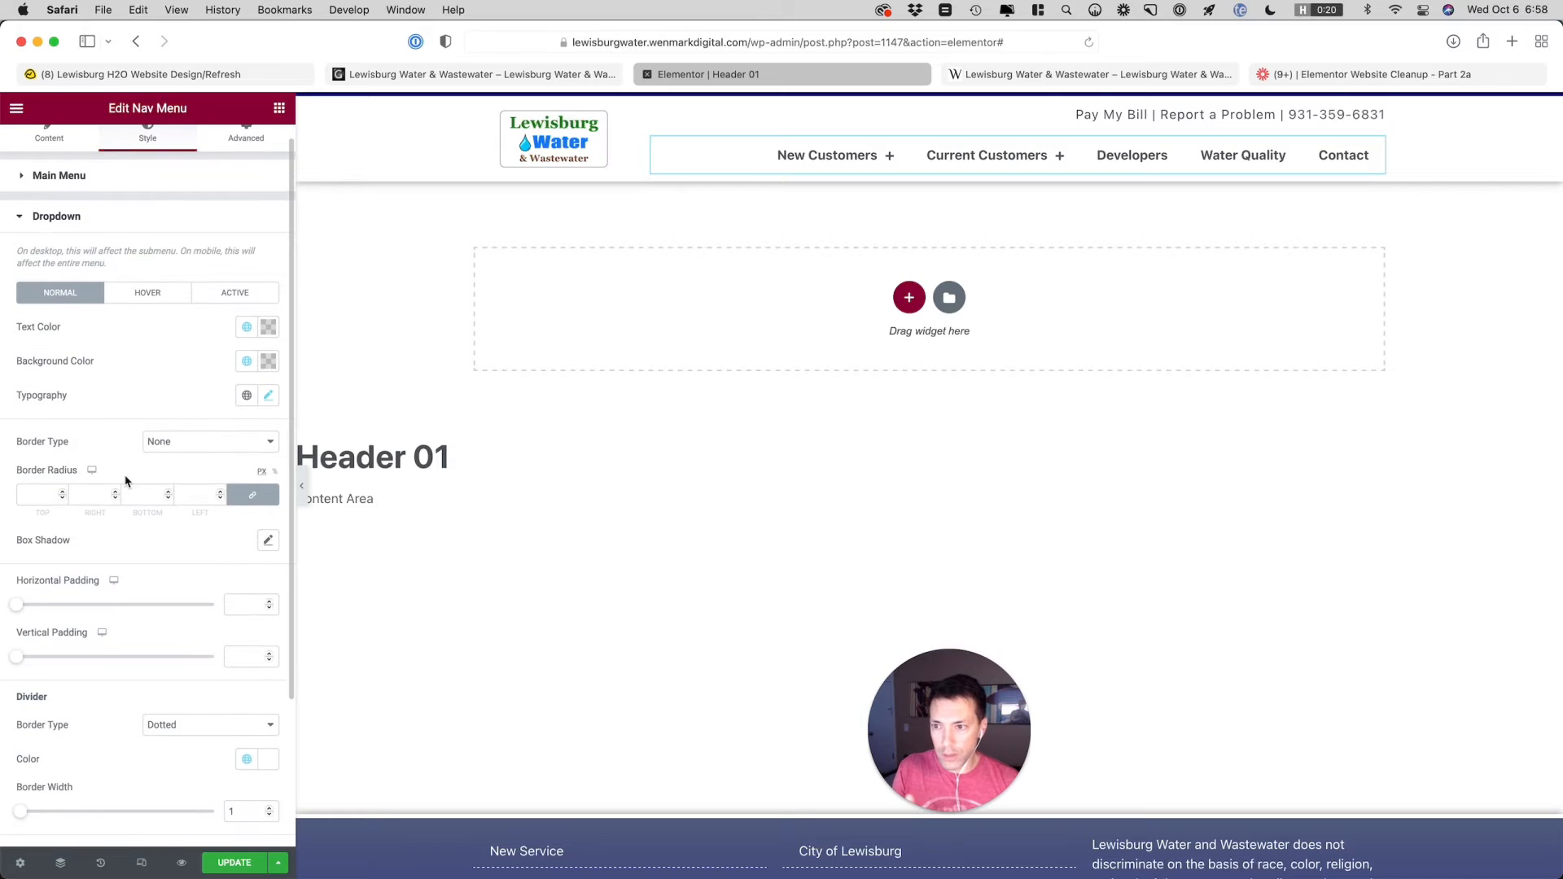
Try a White background color and a Primary text color for the dropdown's normal state
click(245, 364)
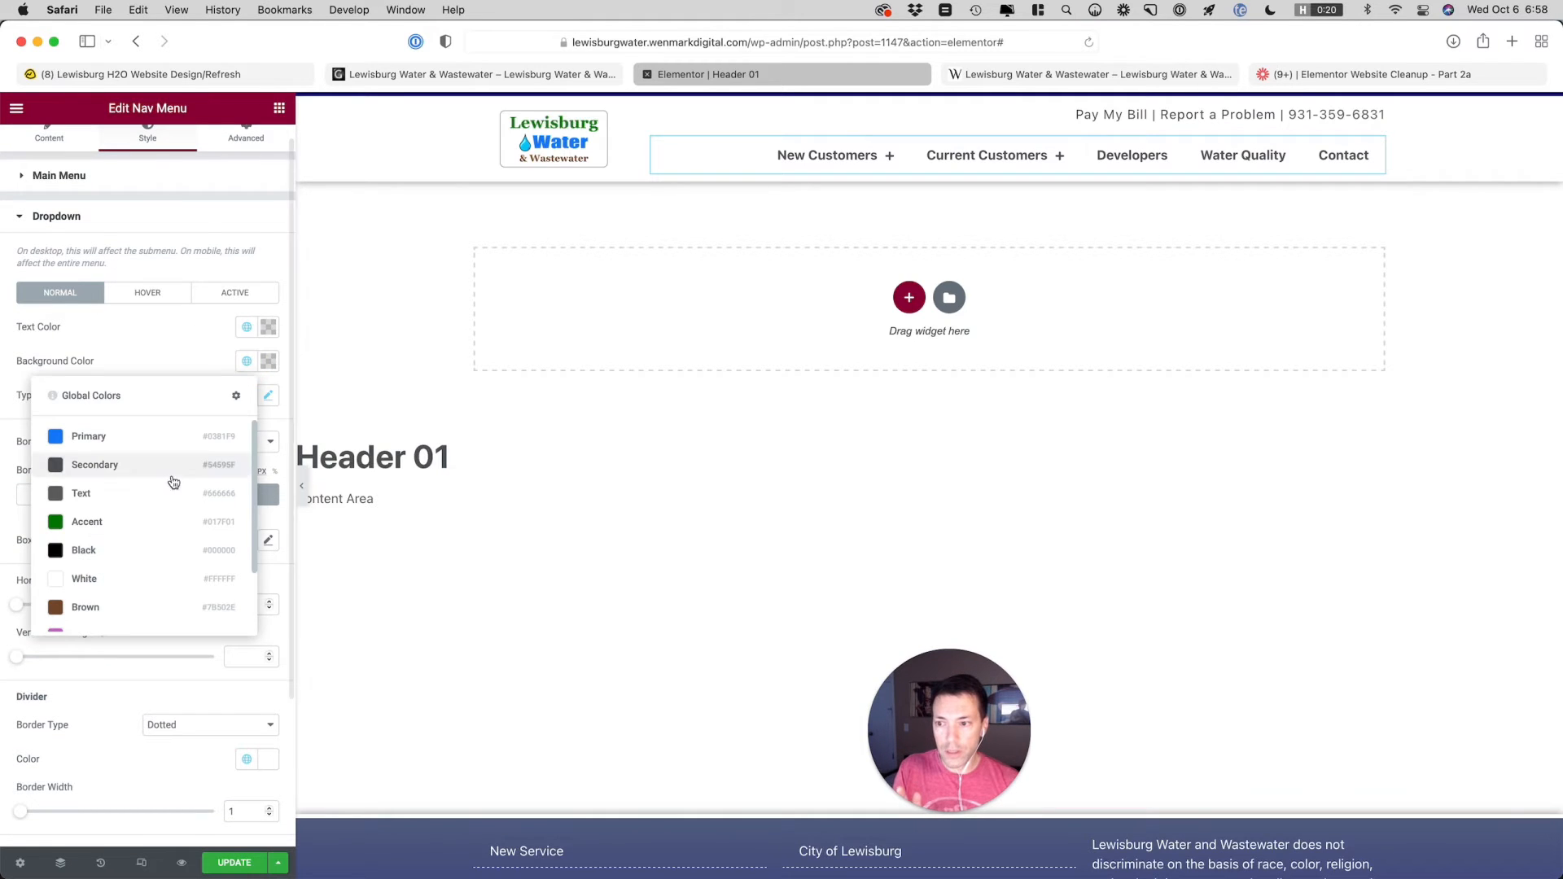
click(135, 583)
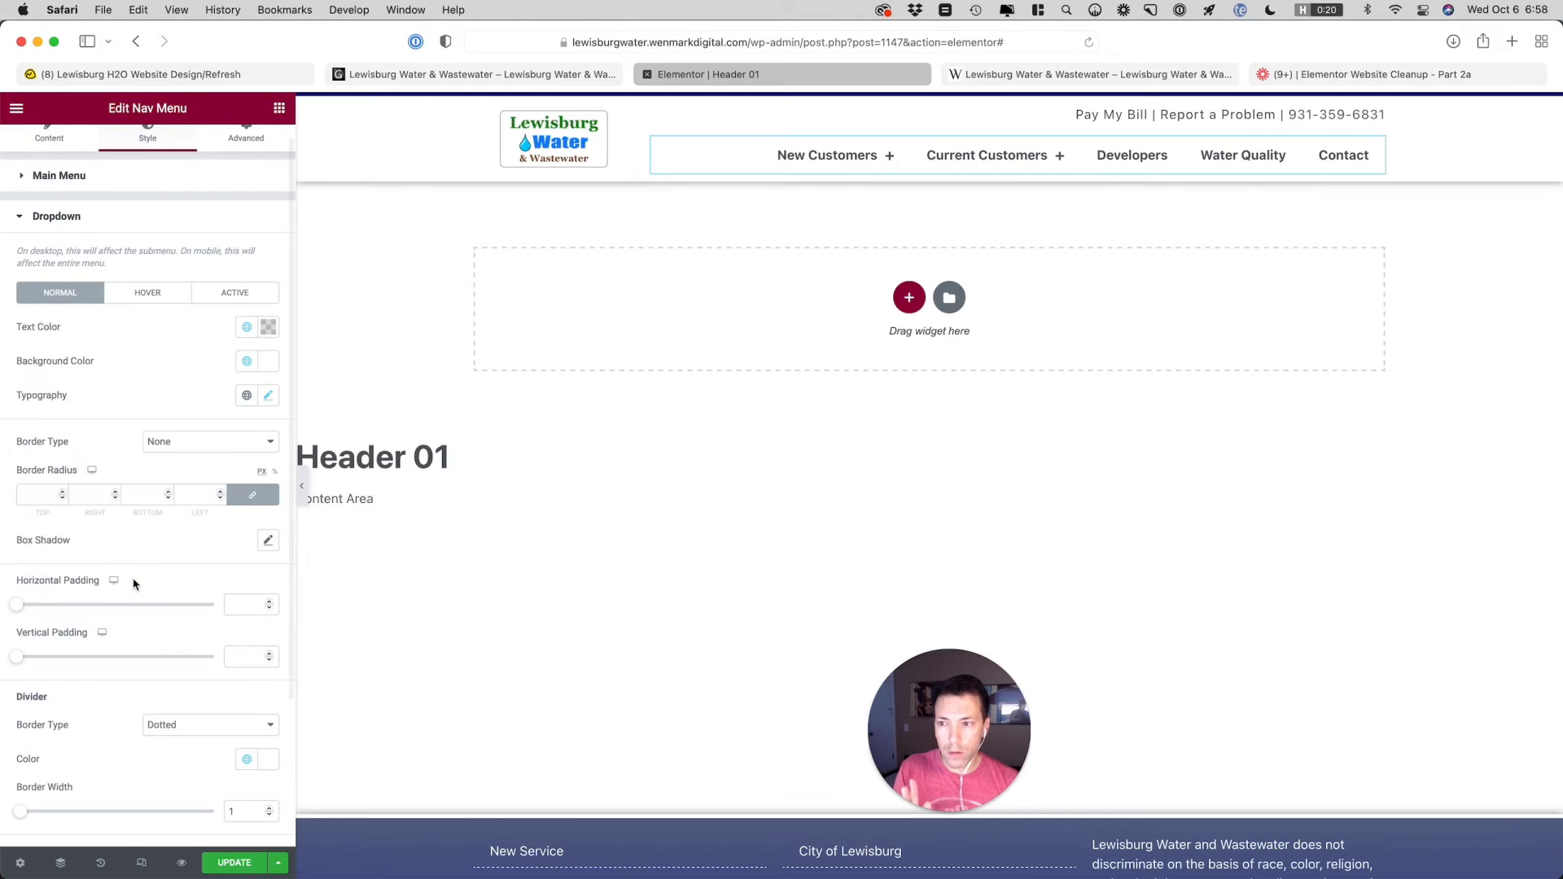
click(245, 330)
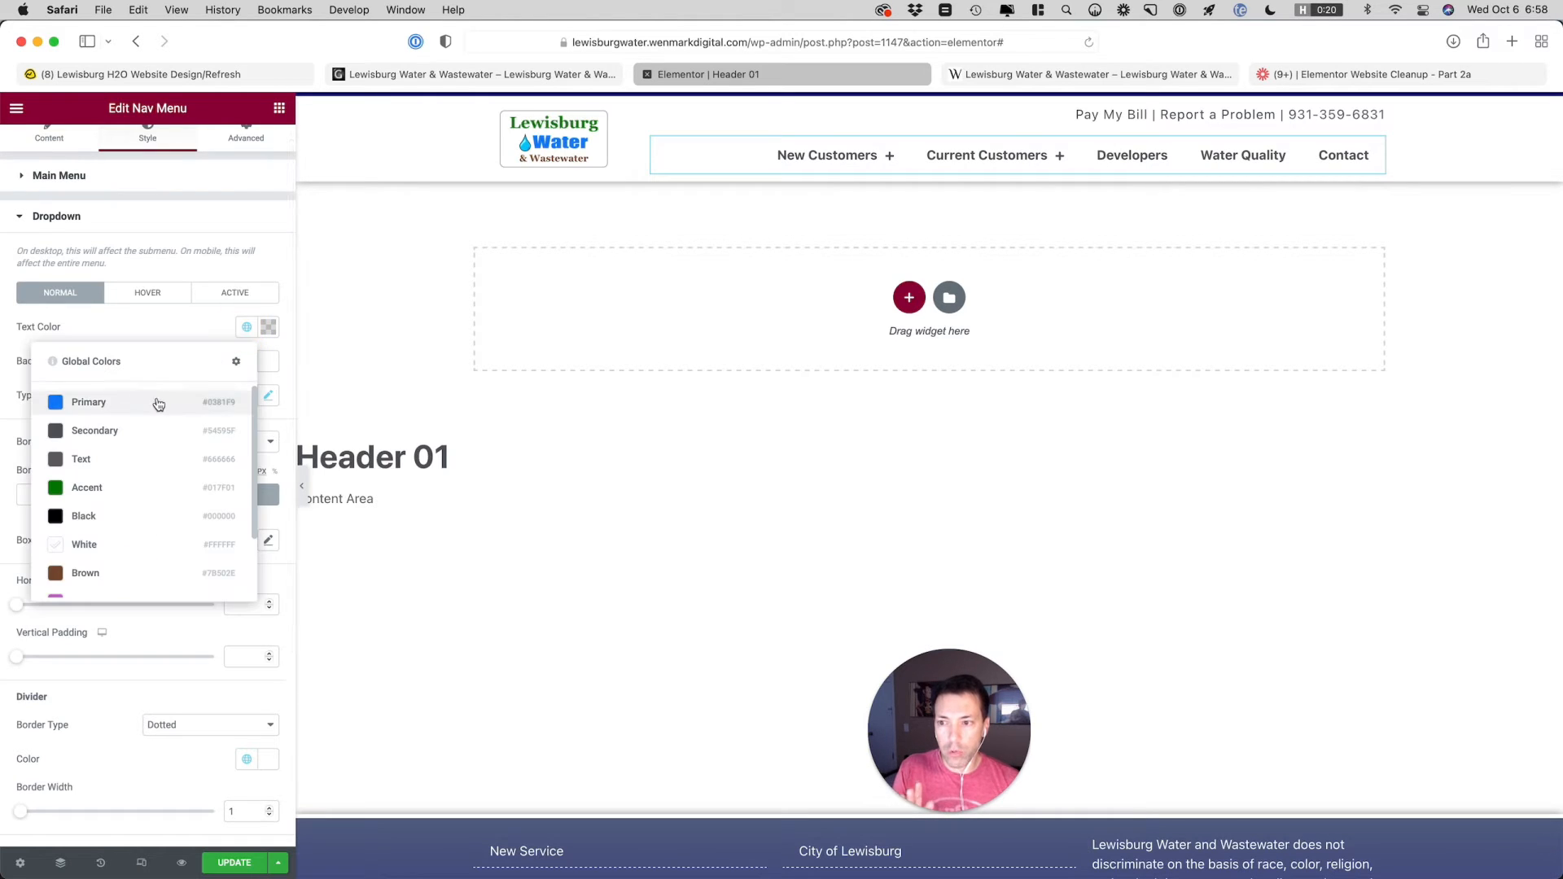
click(155, 404)
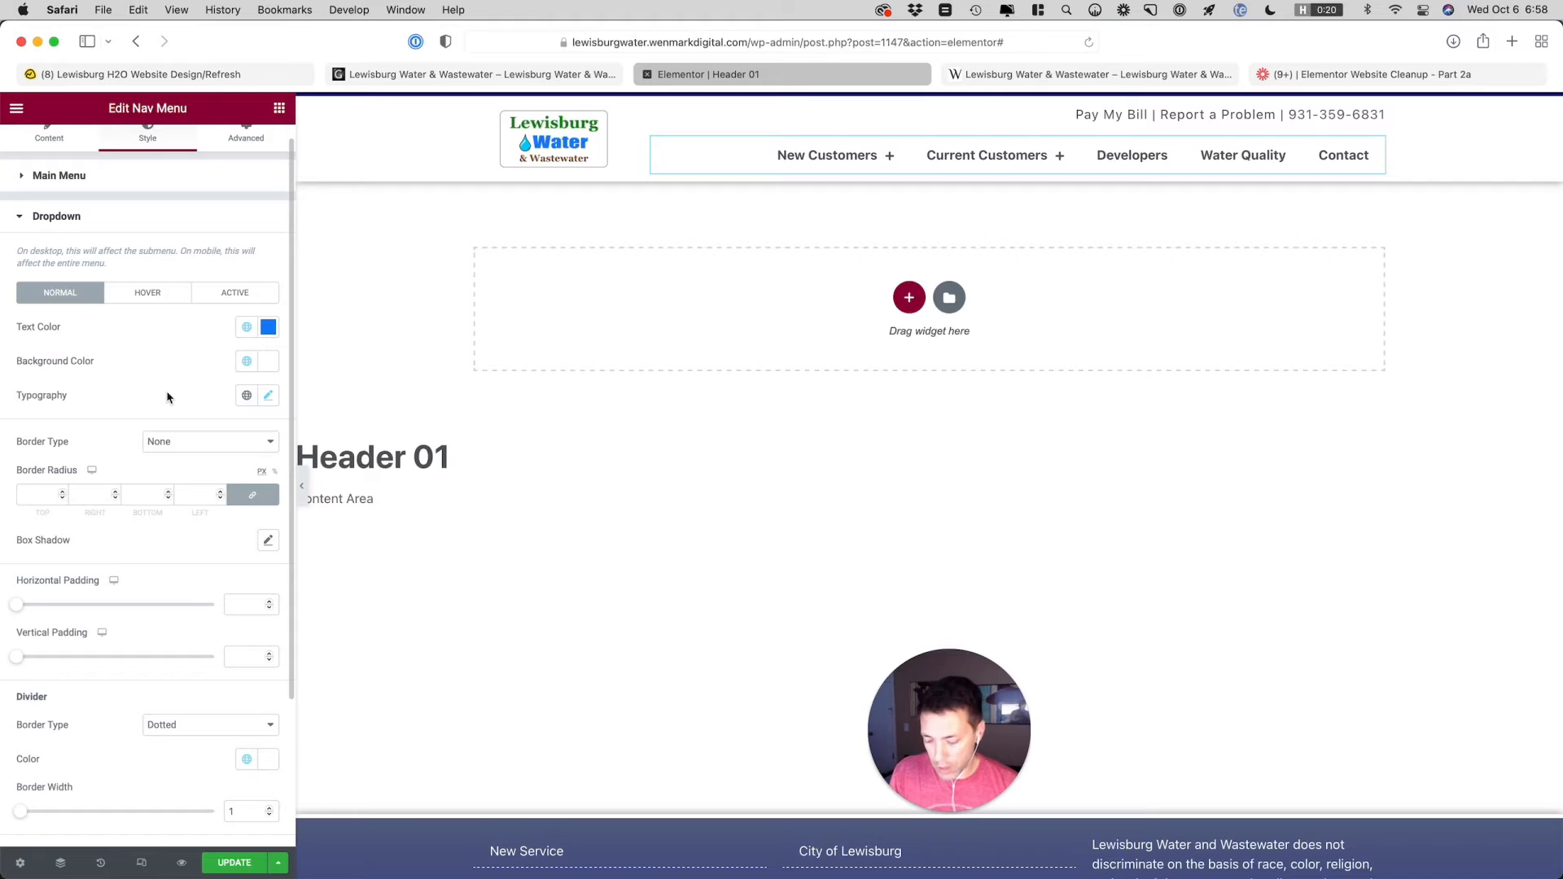
Return the dropdown's normal state to White text color and Footer Gradient Bottom background color
click(247, 326)
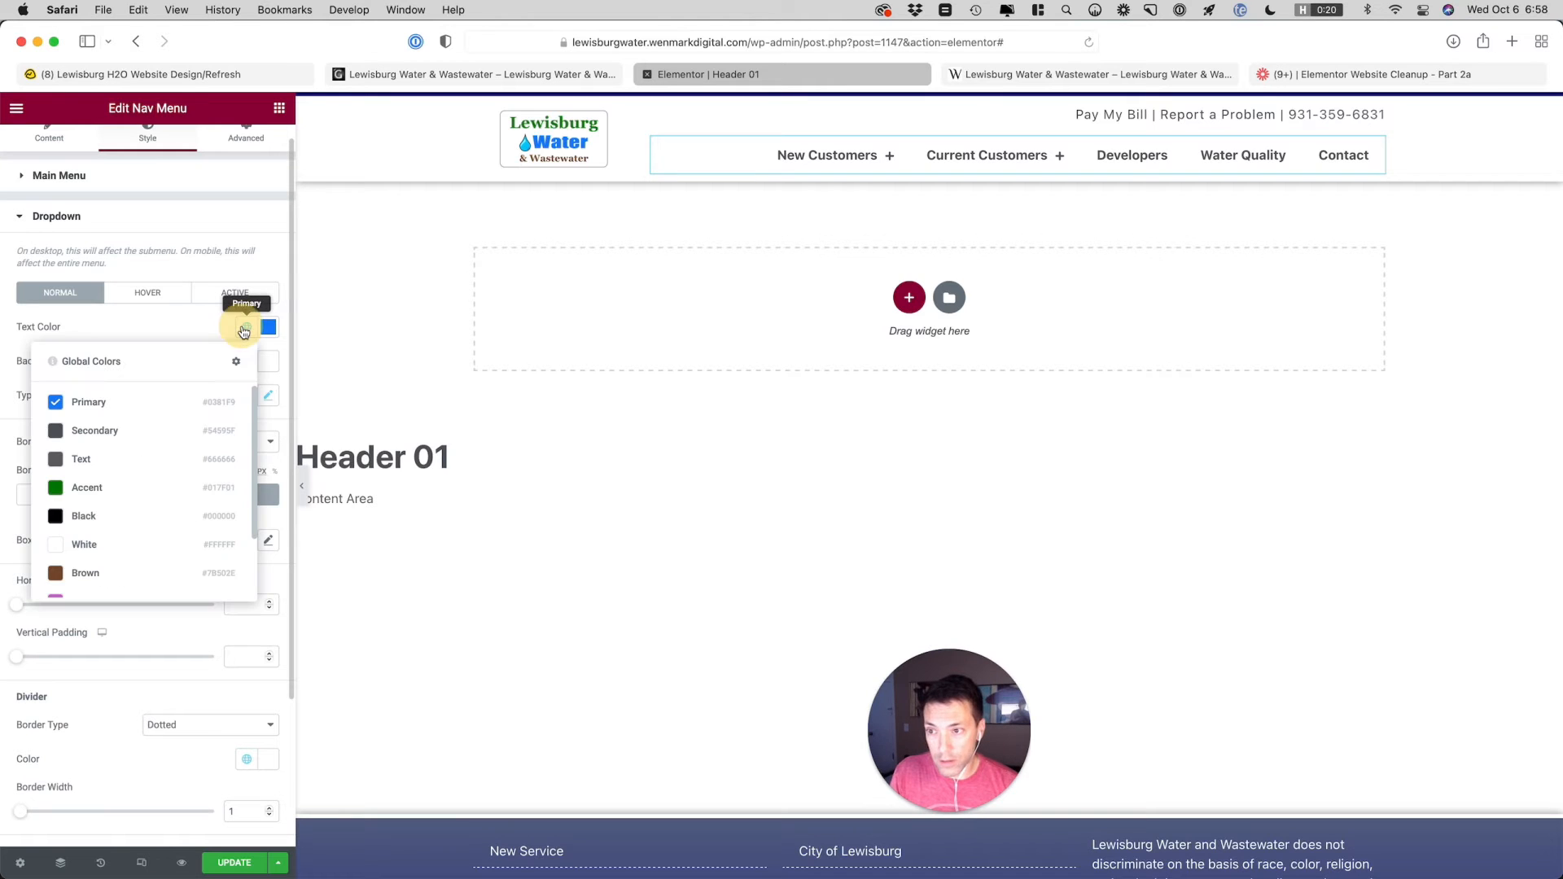
click(88, 545)
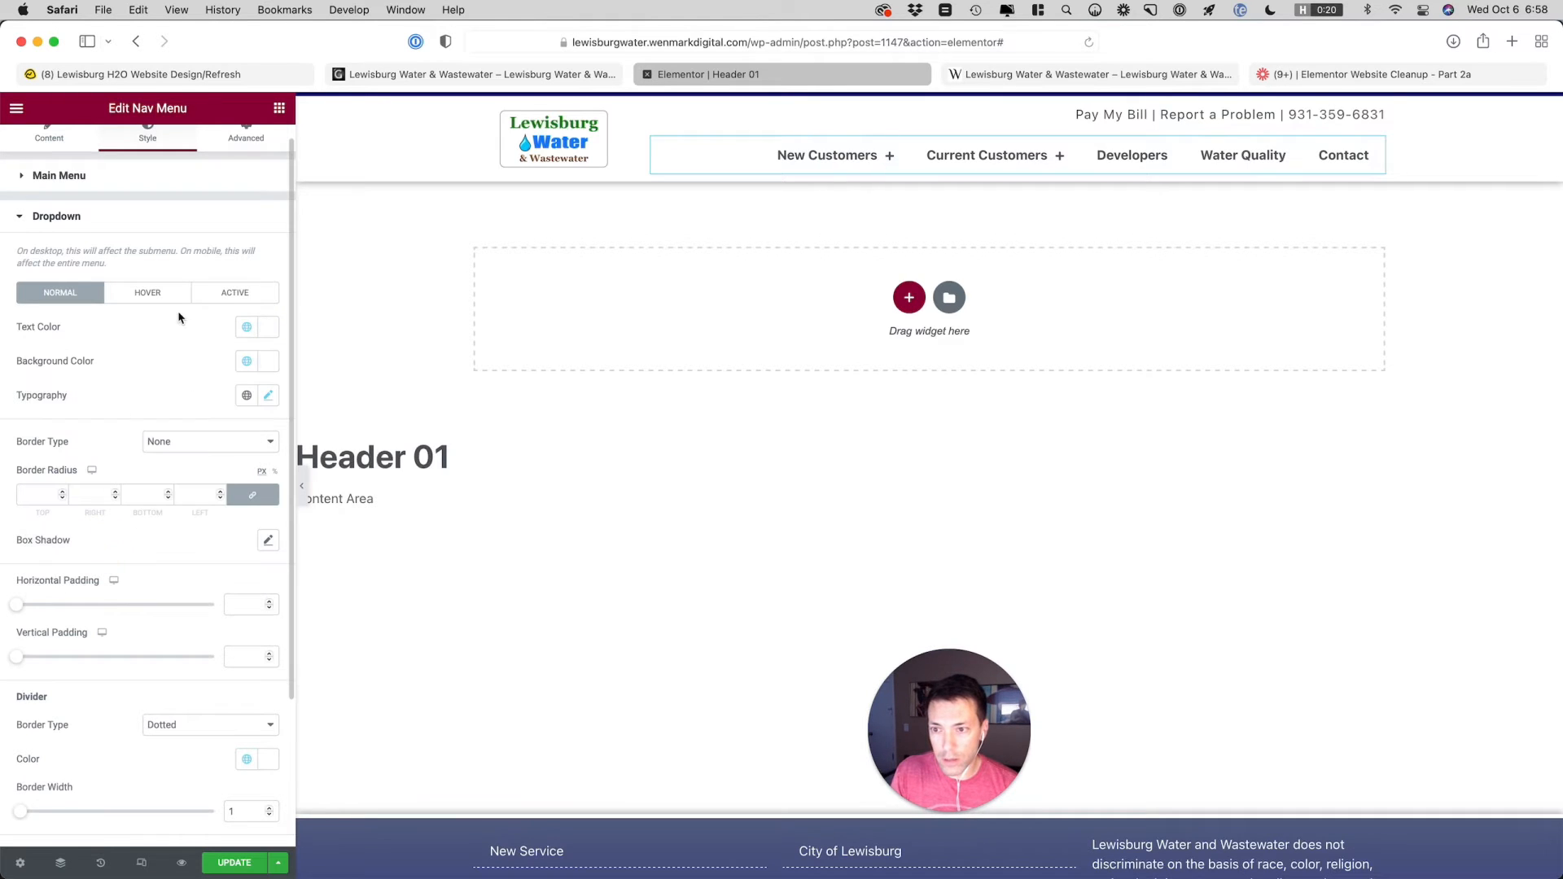
click(245, 364)
scroll(102, 521, down, 3)
click(115, 584)
Set the dropdown's hover text color to Footer Gradient Bottom and its hover background color to White
click(148, 295)
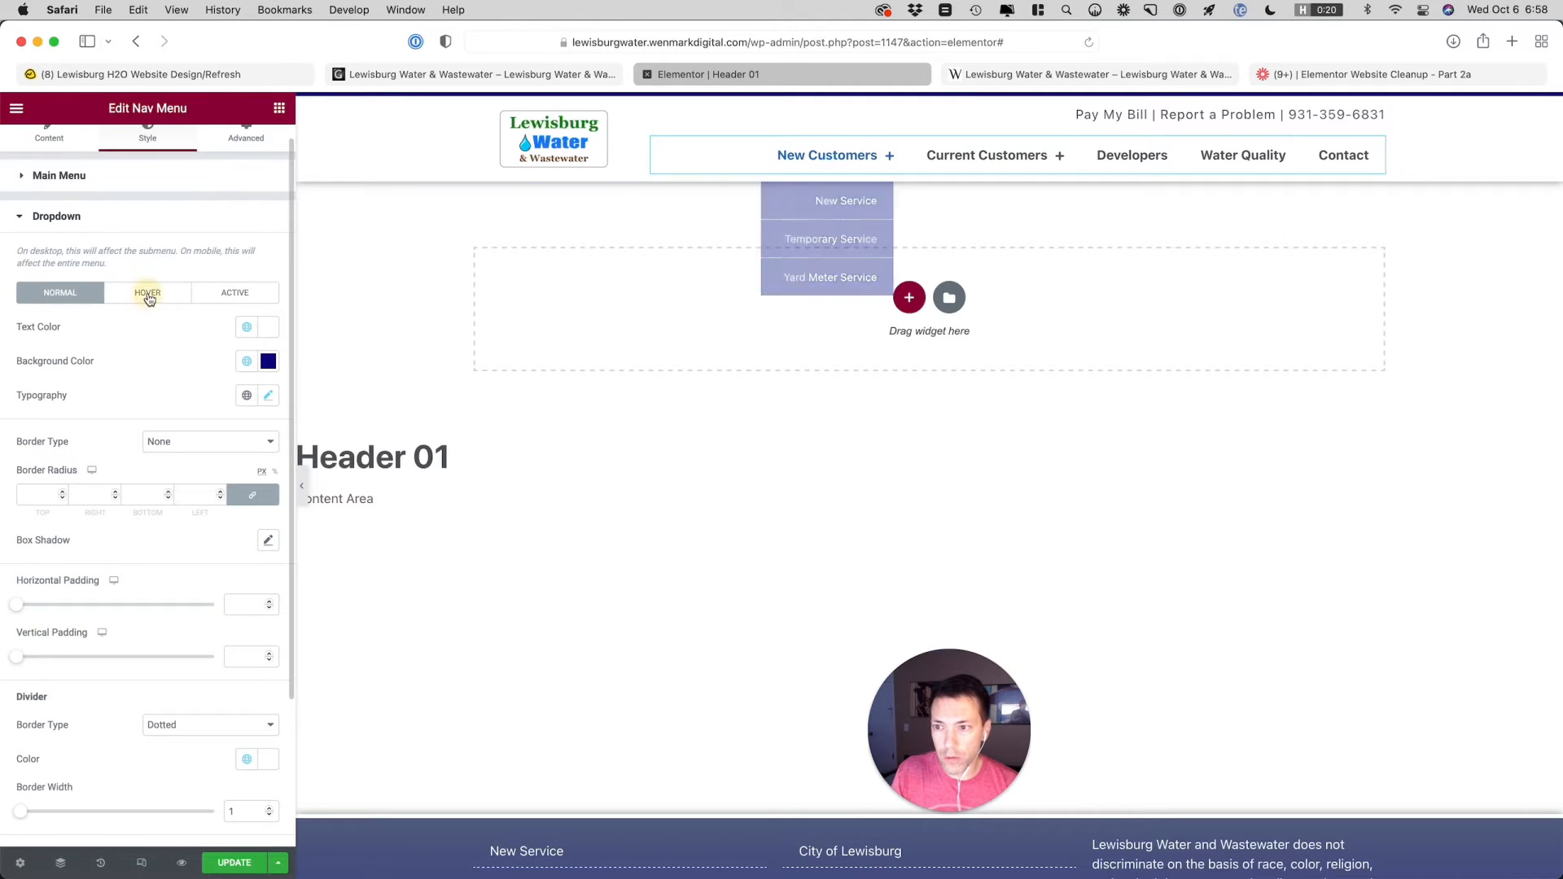
click(247, 328)
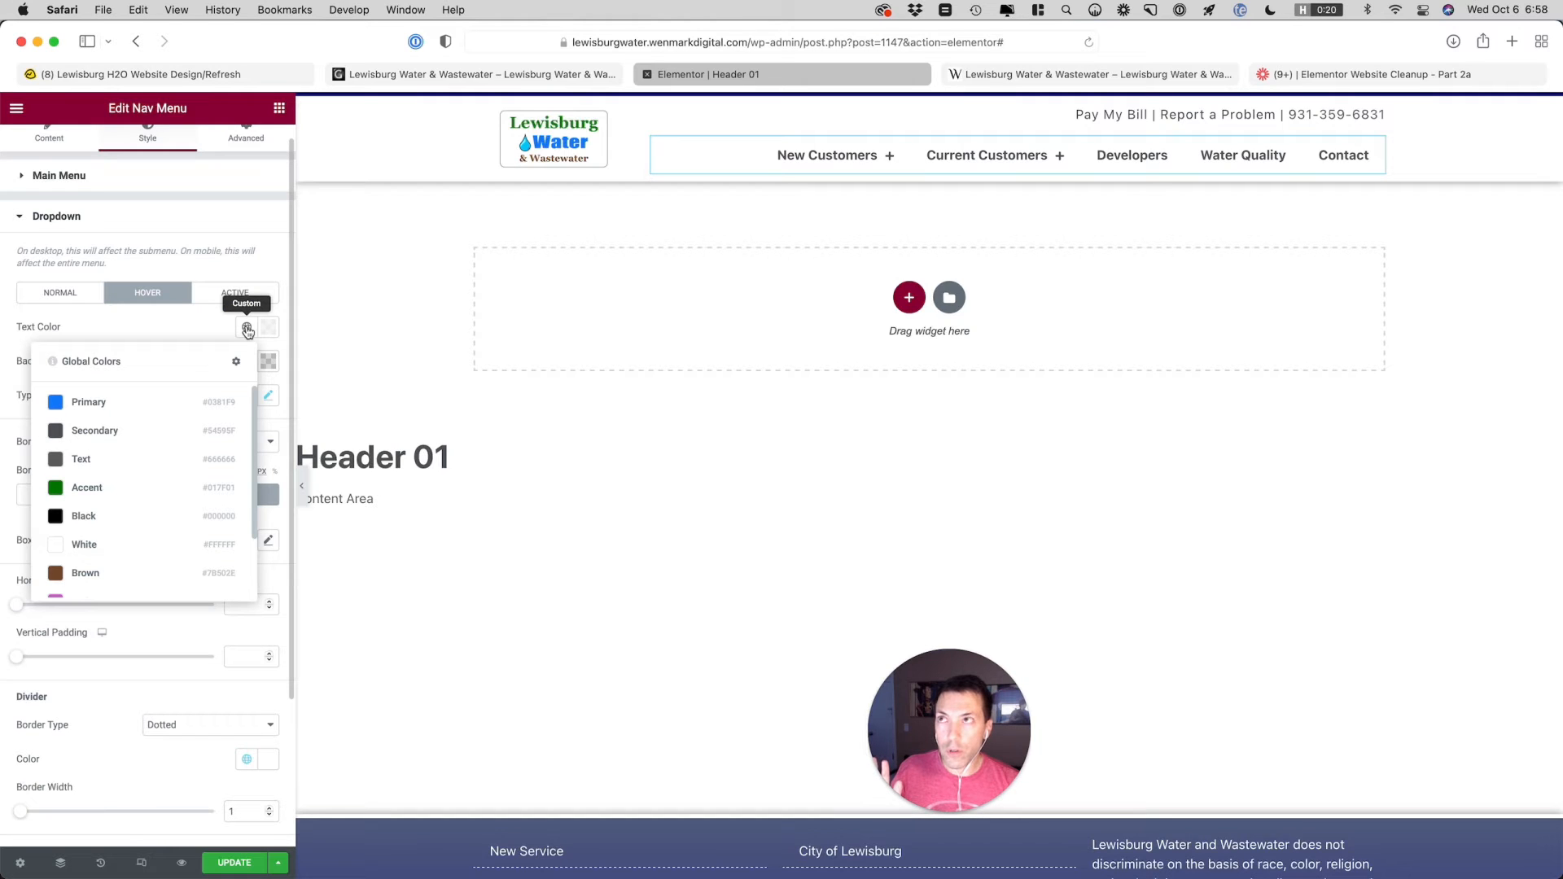
scroll(125, 456, down, 2)
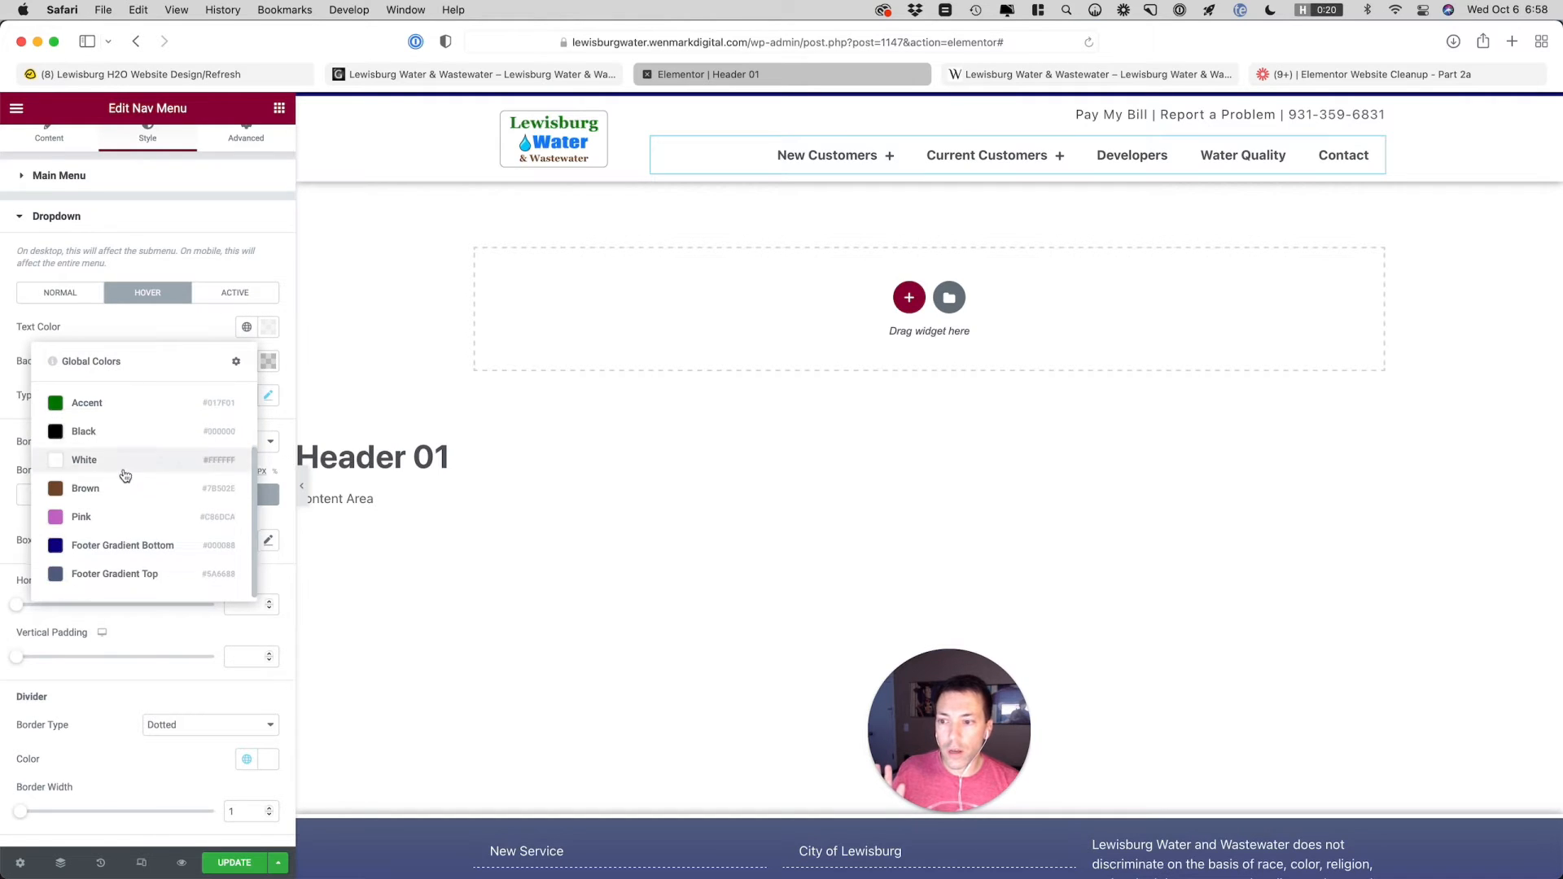
click(113, 550)
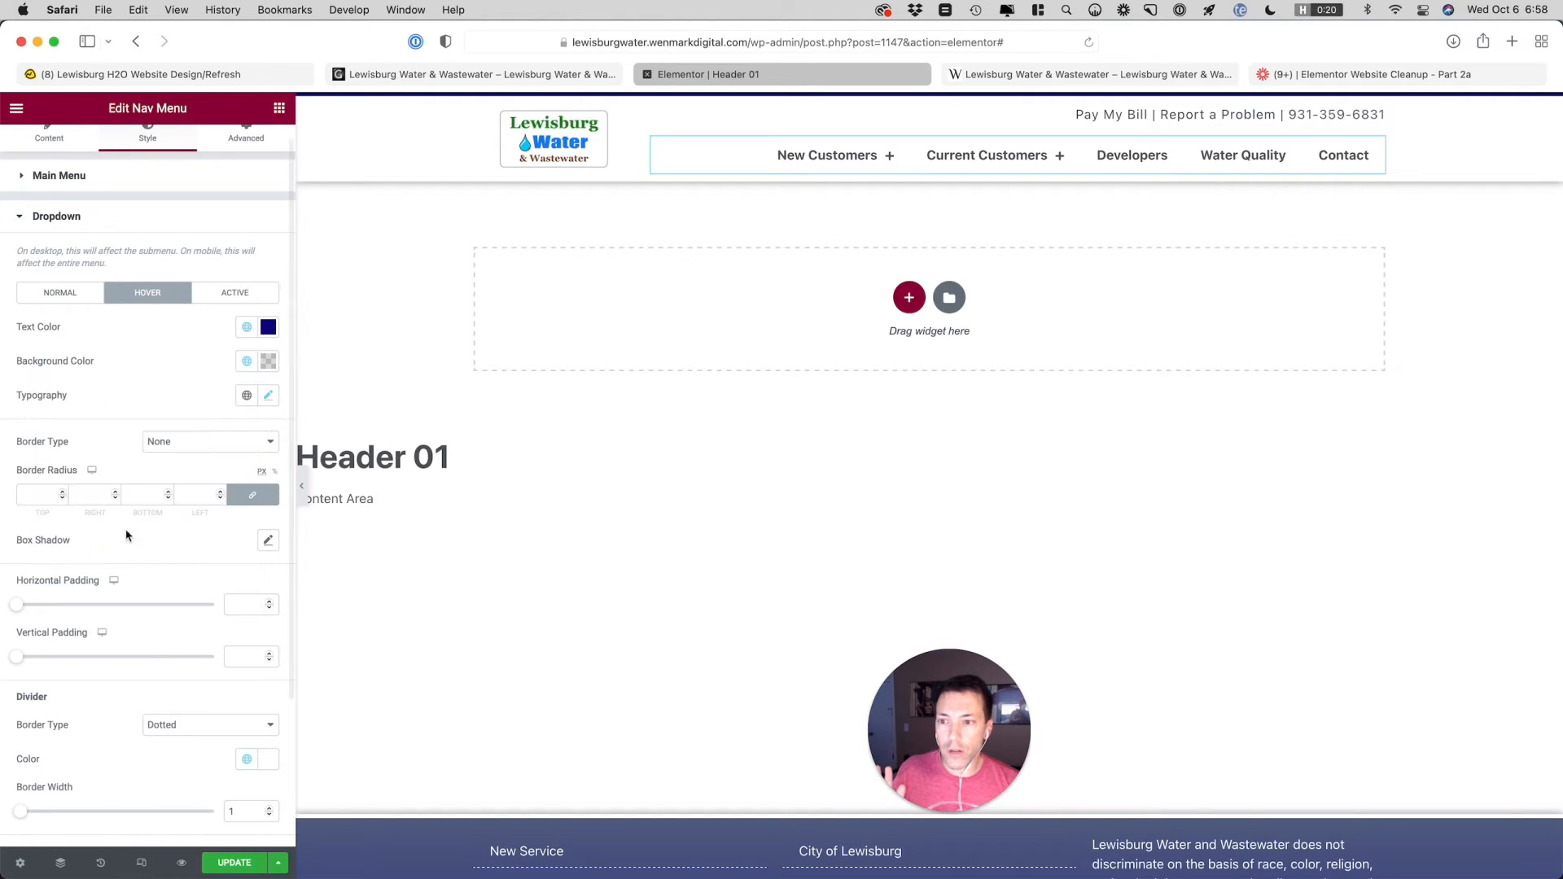
click(247, 362)
click(122, 580)
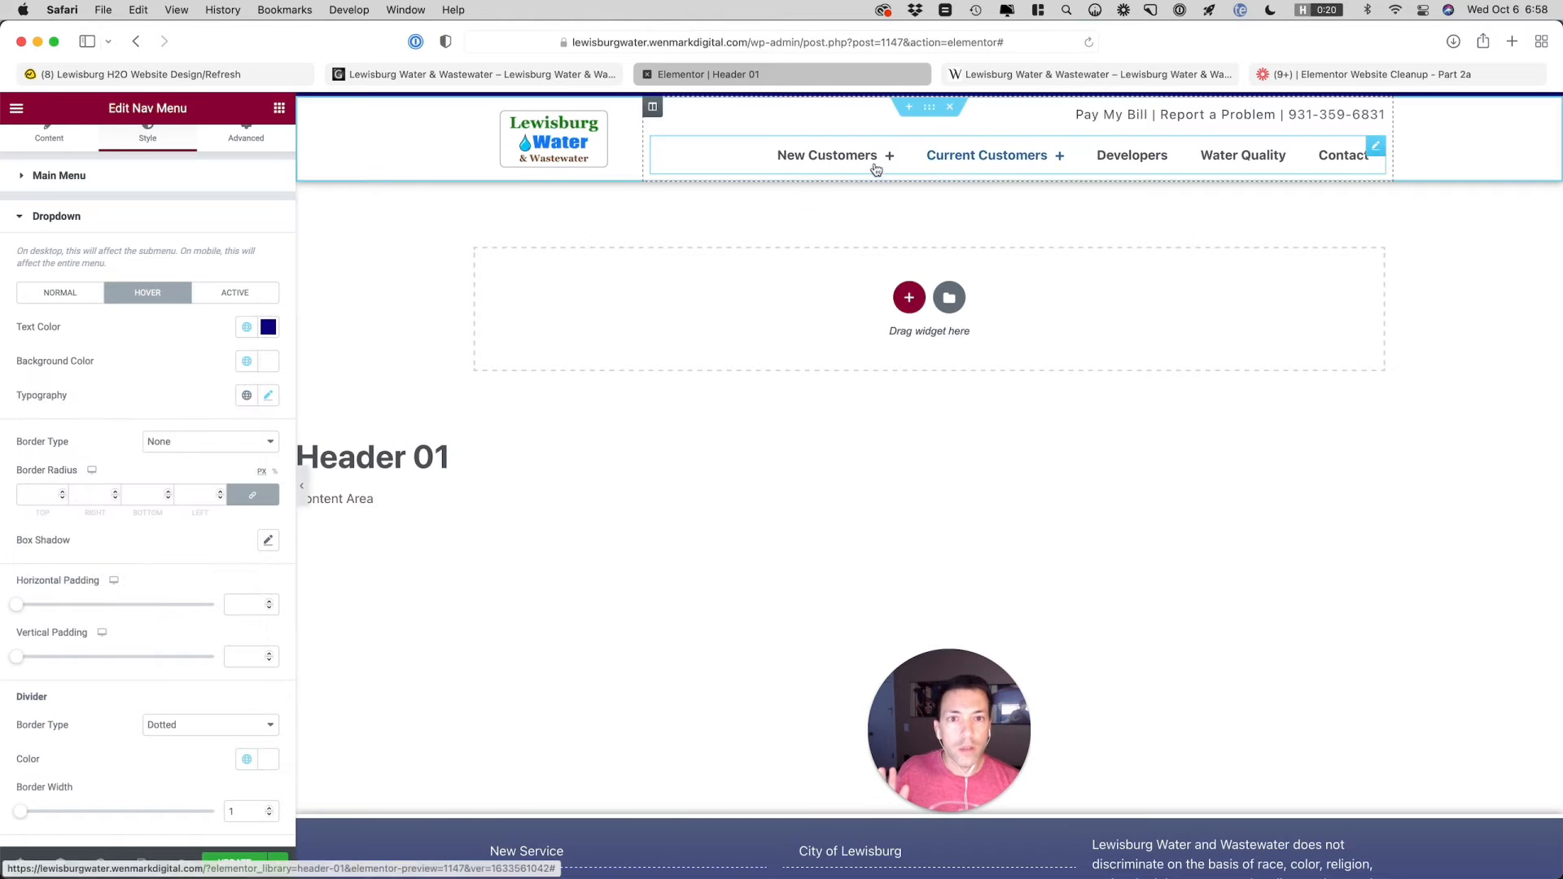
mouse_move(848, 164)
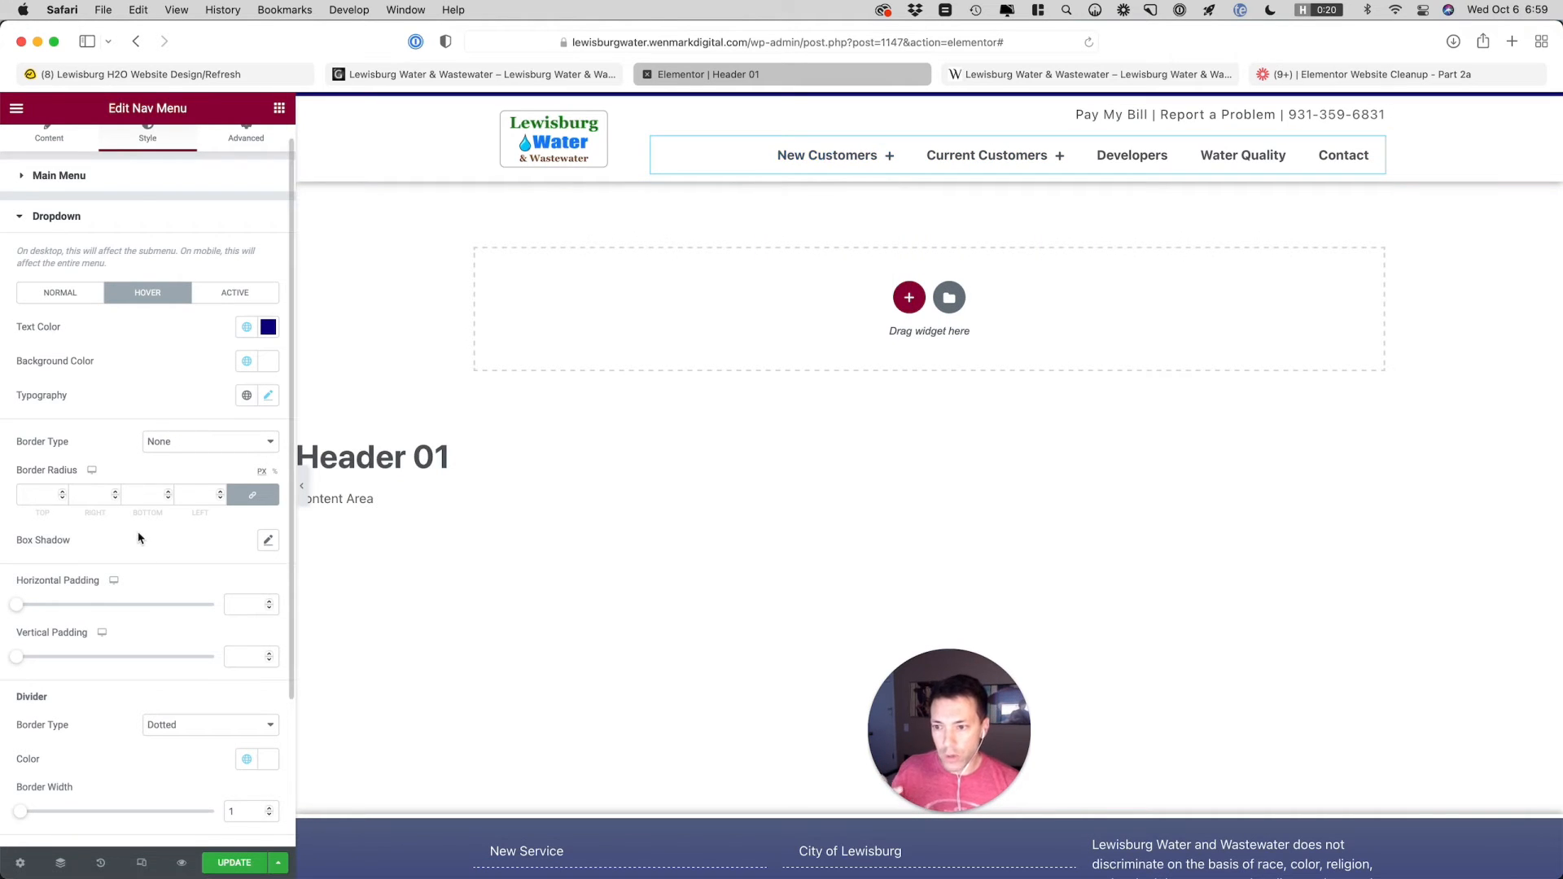
Add a box shadow to the dropdown with horizontal 3, vertical 3 and blur 3, and preview it on New Customers
click(145, 552)
click(268, 541)
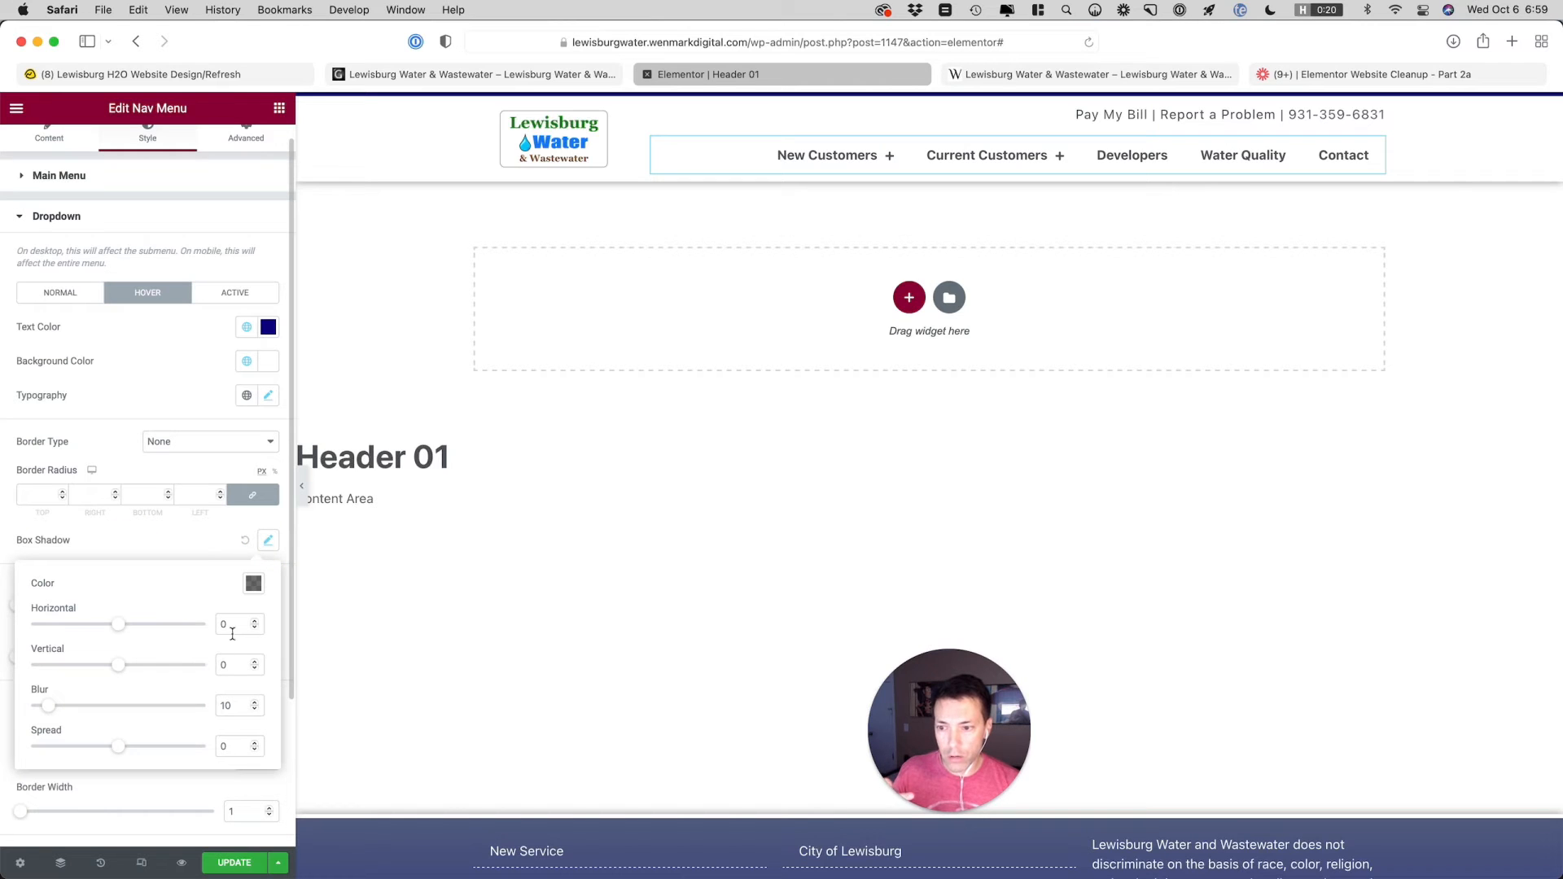
double_click(222, 626)
text(3)
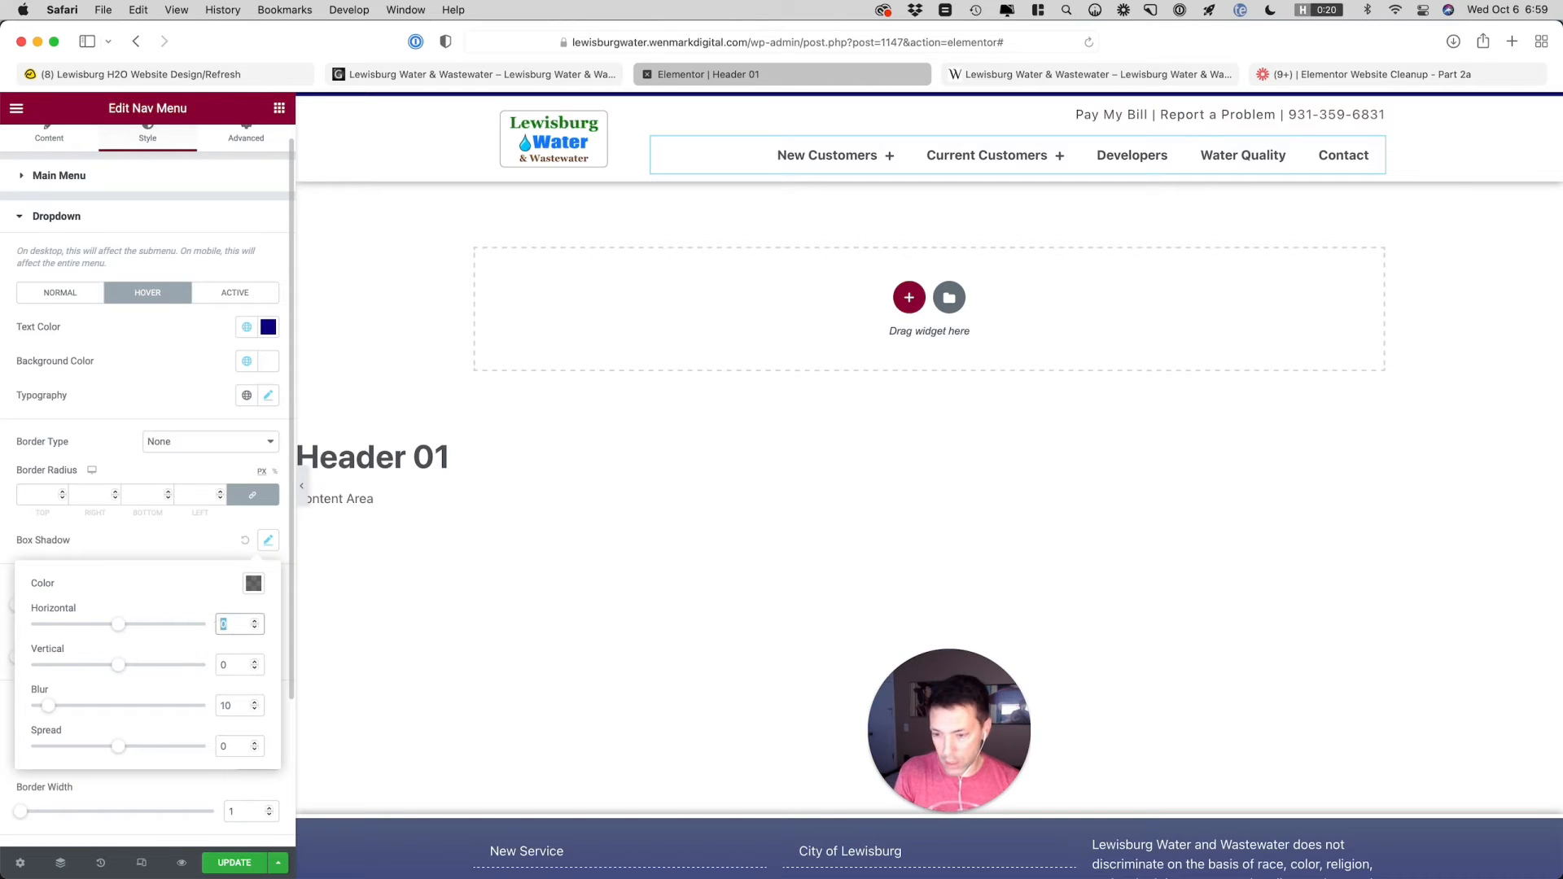
click(230, 666)
text(3)
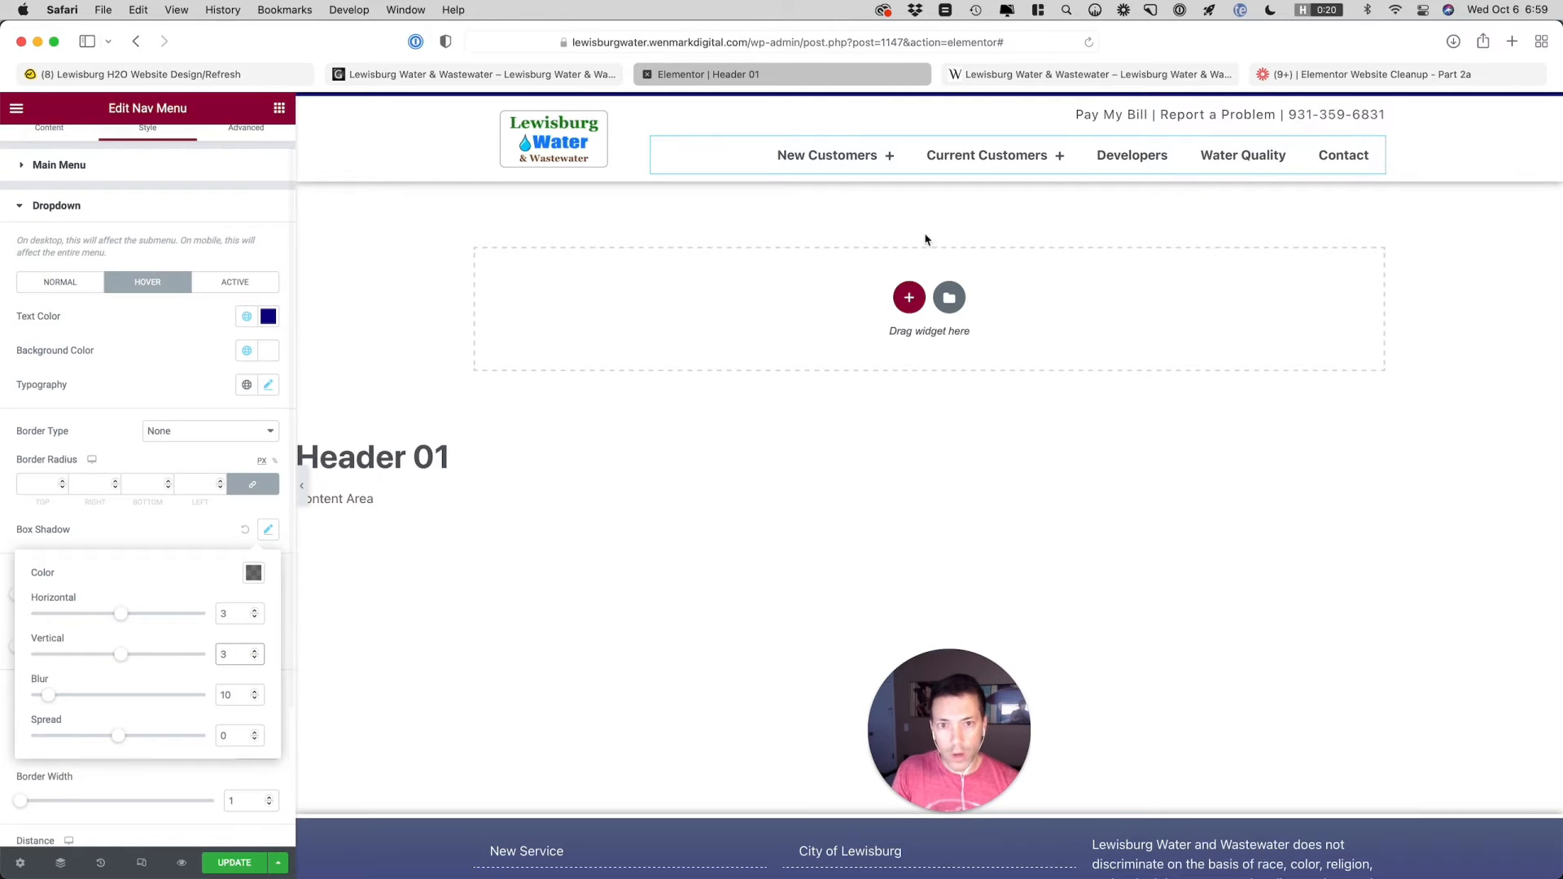
mouse_move(876, 167)
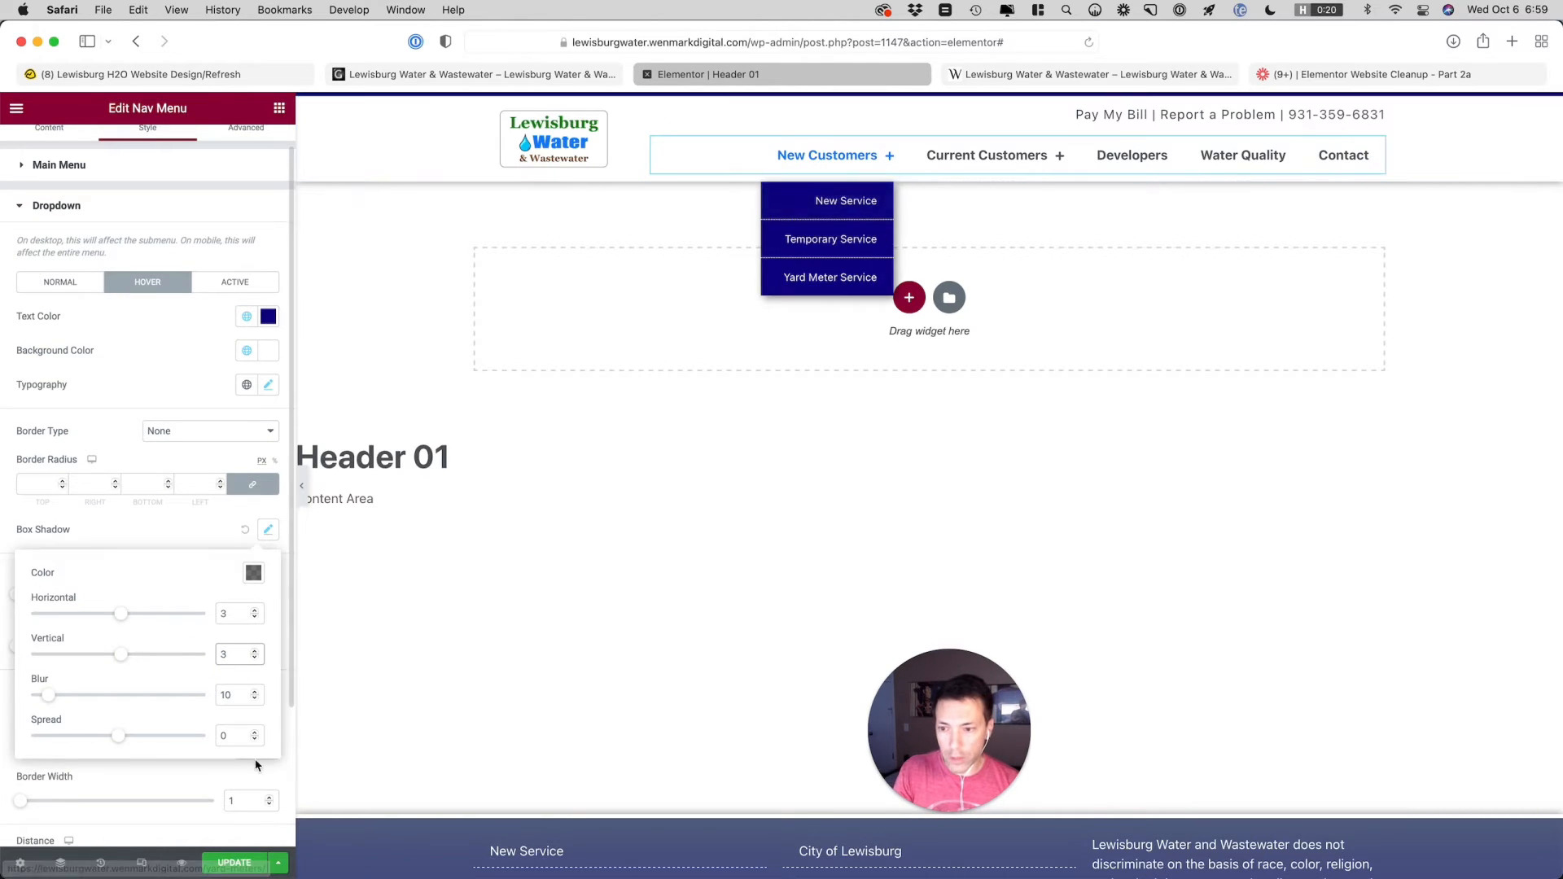
double_click(228, 695)
text(3)
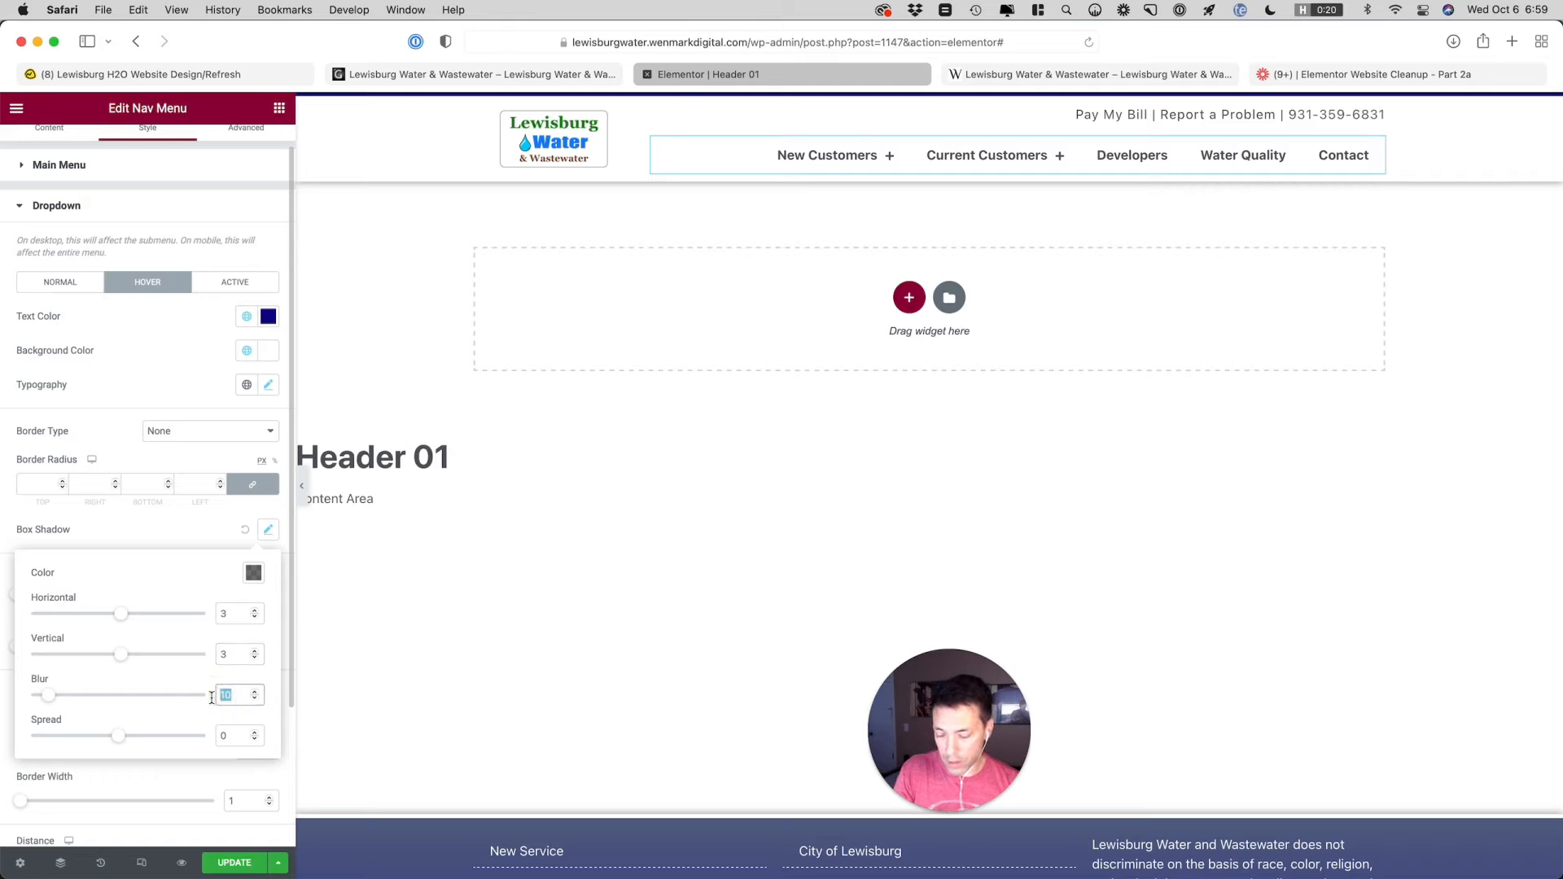
mouse_move(826, 159)
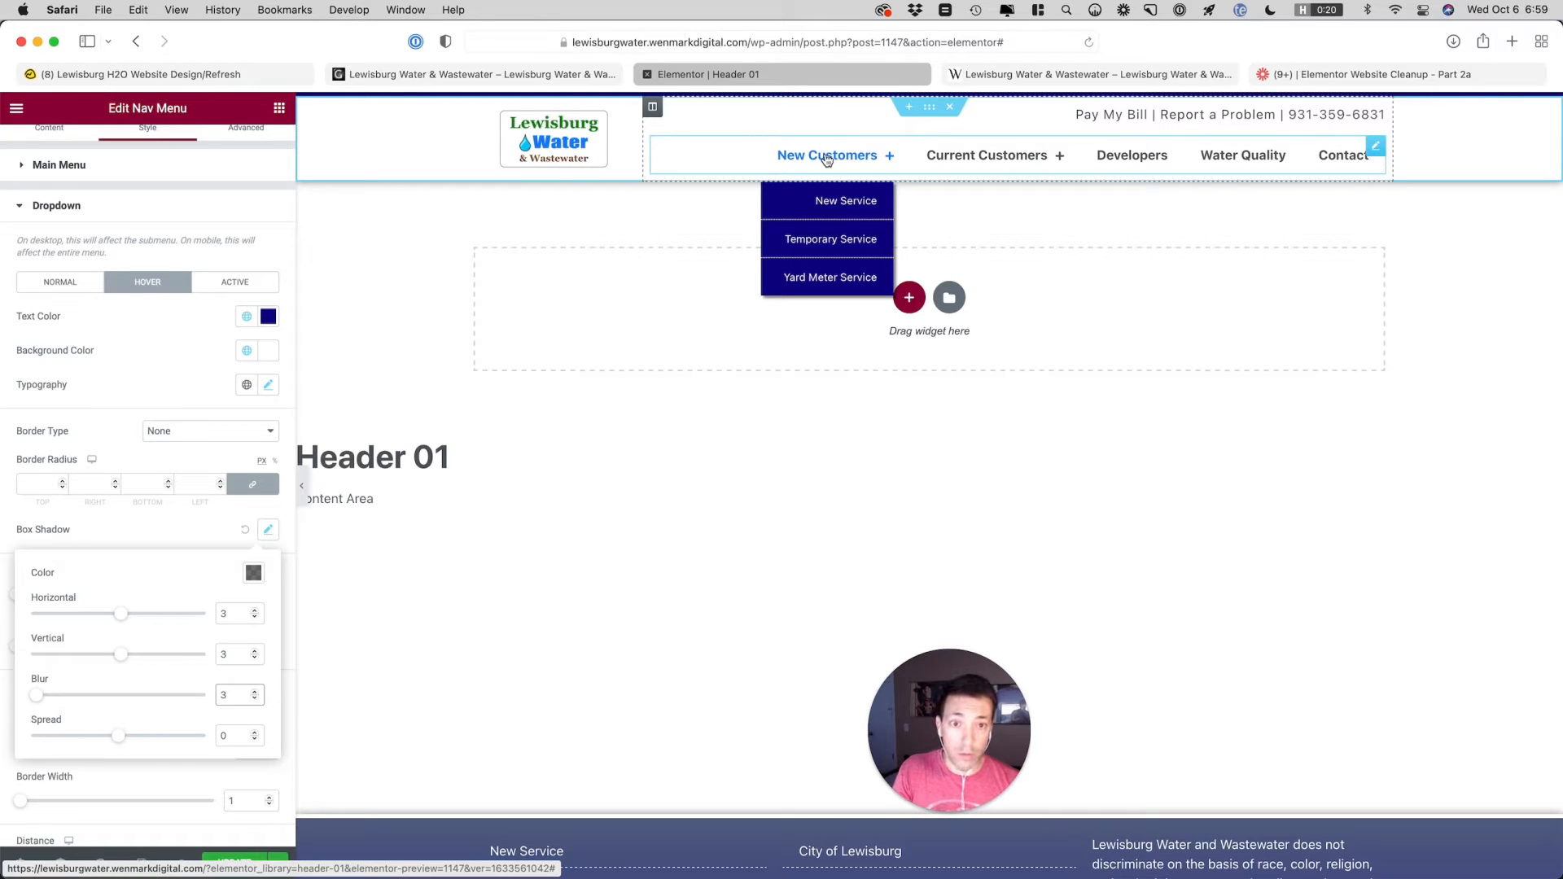
mouse_move(966, 162)
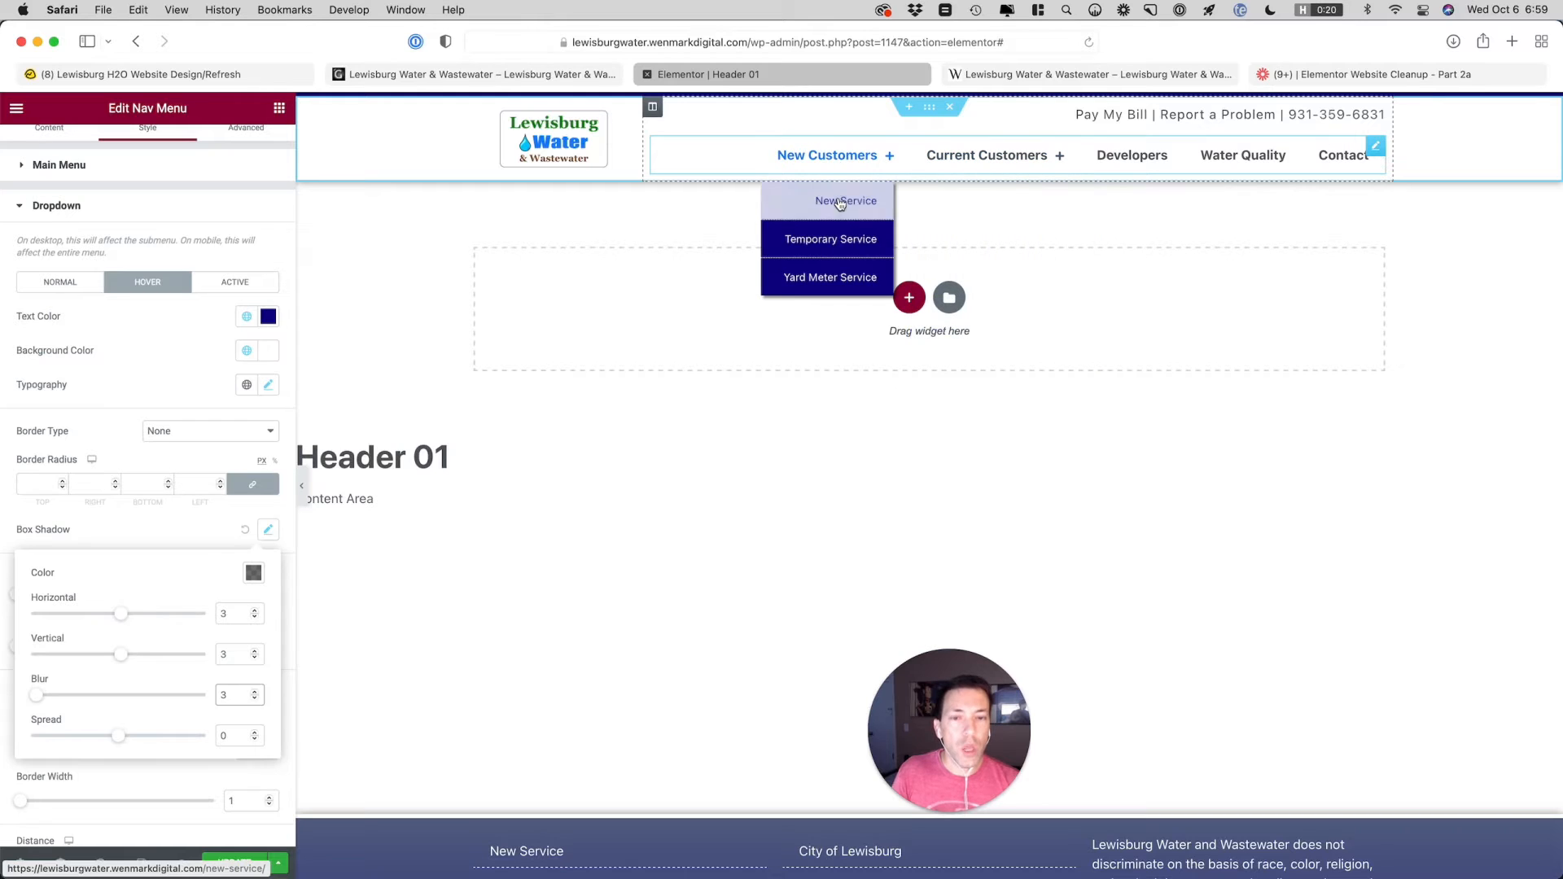
Set the dropdown's hover text color to Primary and preview the New Customers dropdown
click(168, 320)
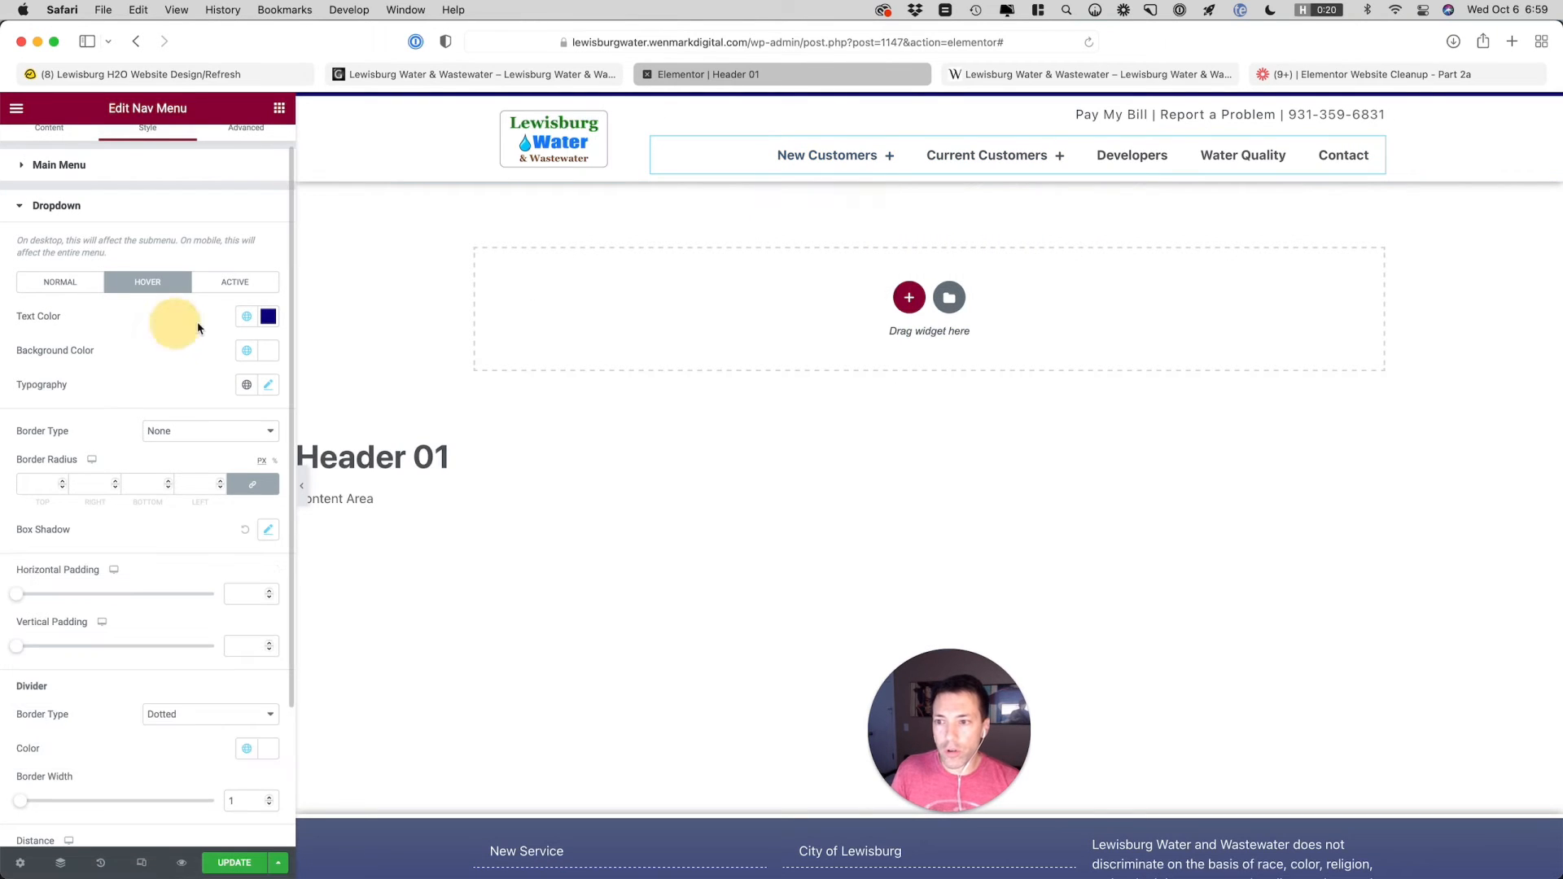
click(248, 318)
click(193, 390)
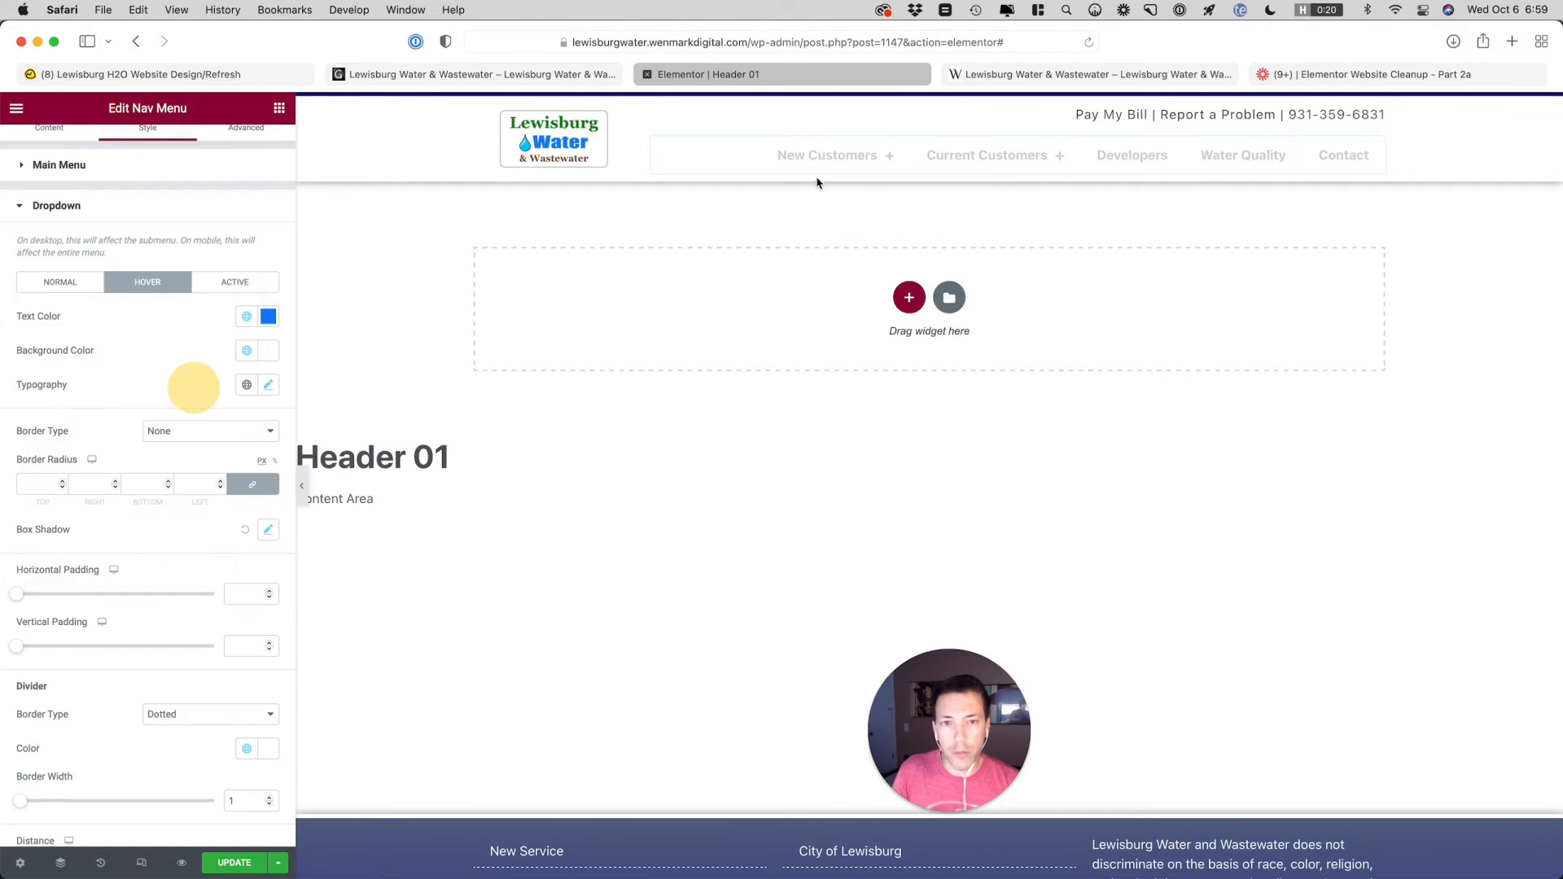
mouse_move(820, 164)
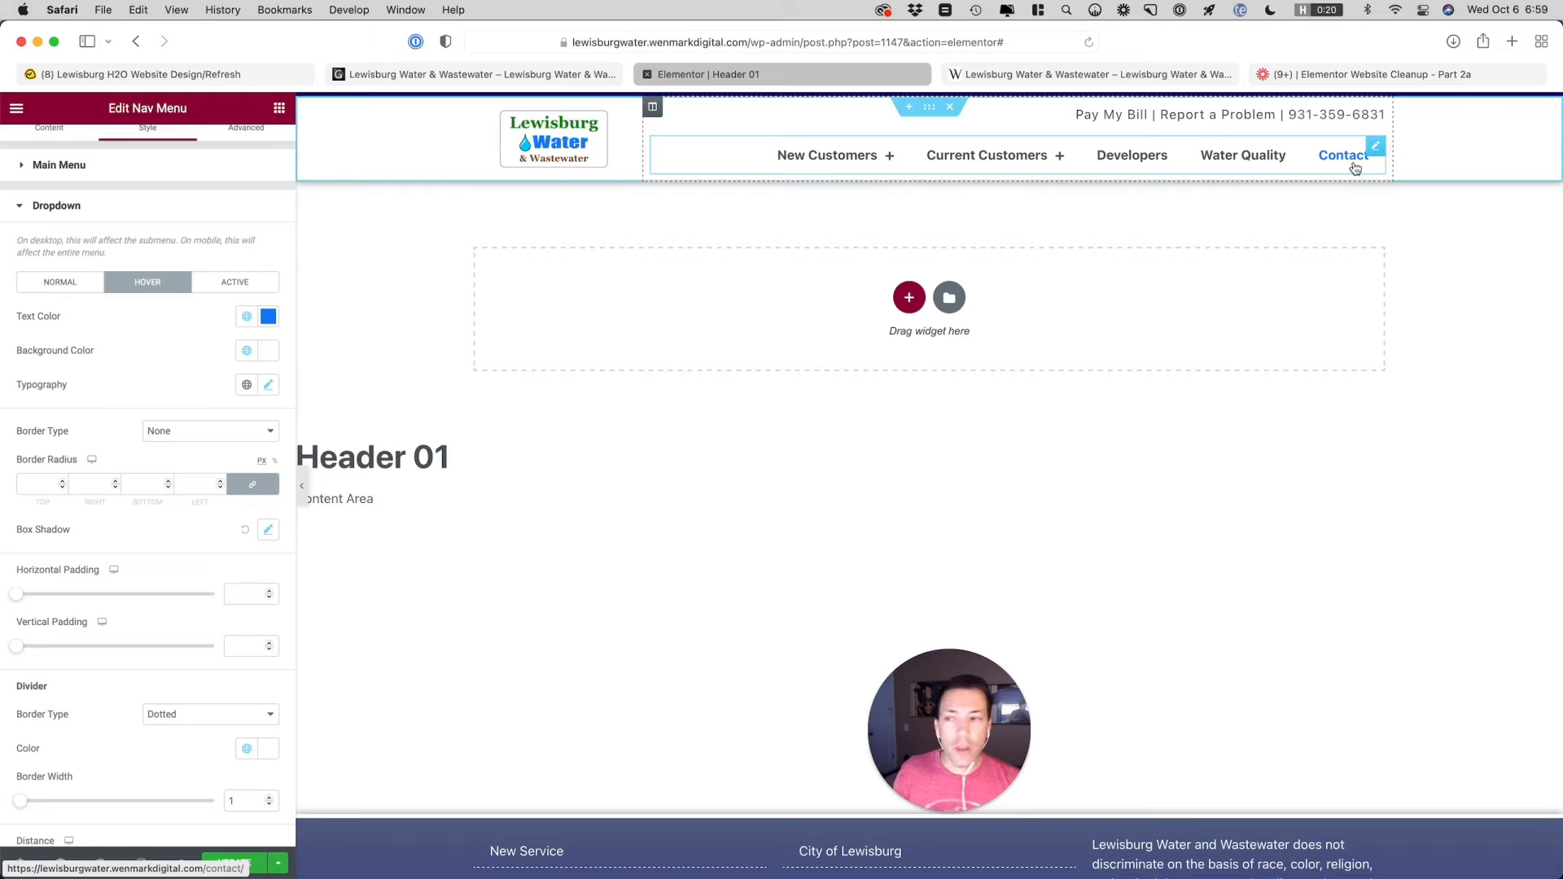
Check the header notes in the Basecamp to-do for the remaining fixes, and return to the Header 01 editor
click(167, 74)
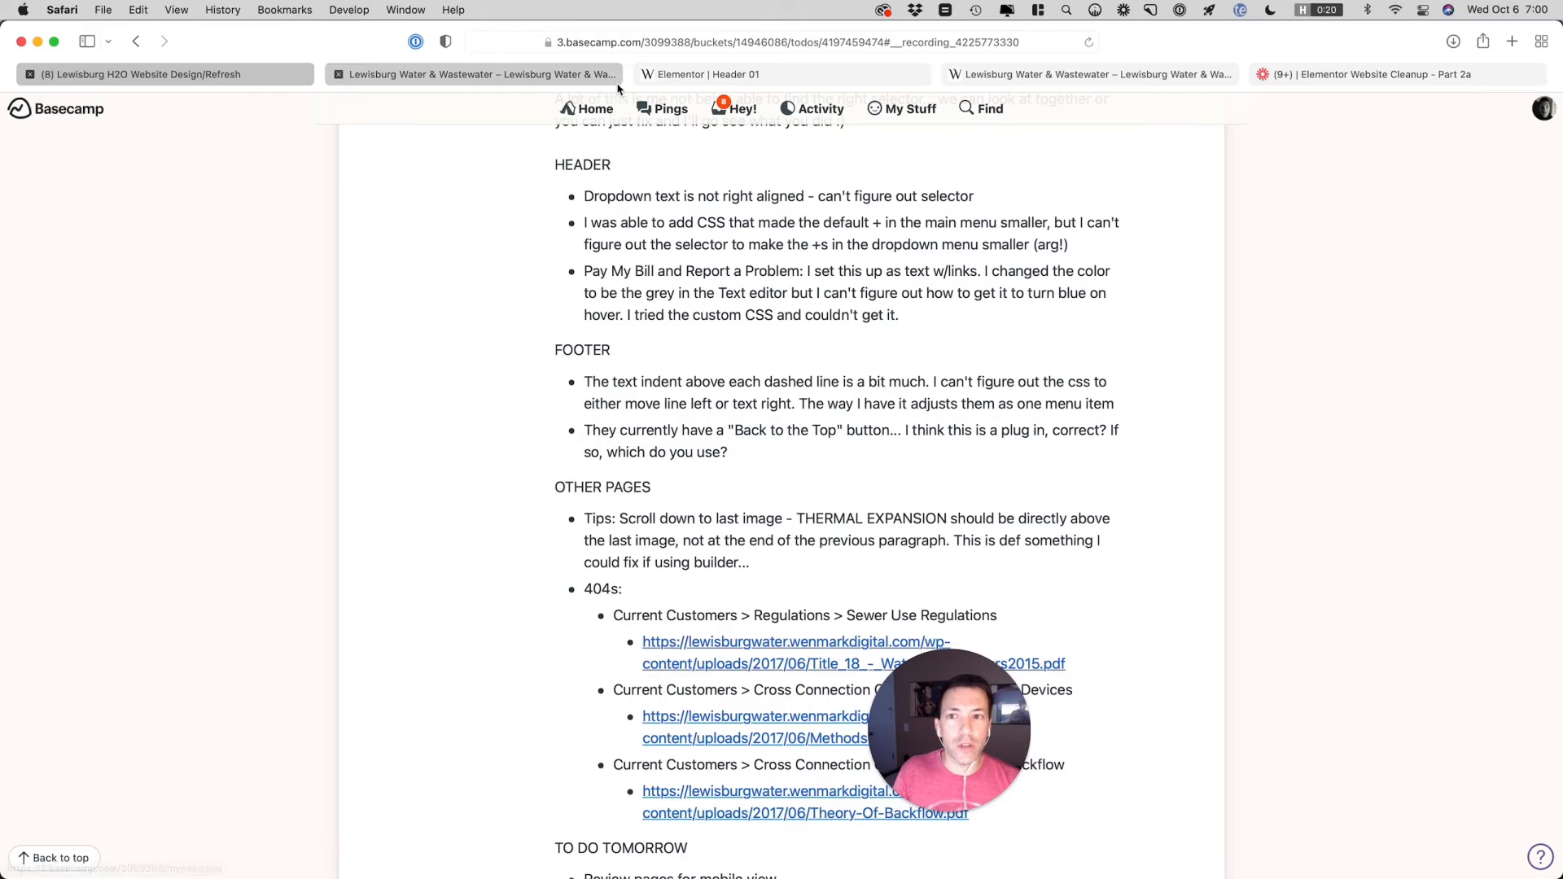
click(727, 74)
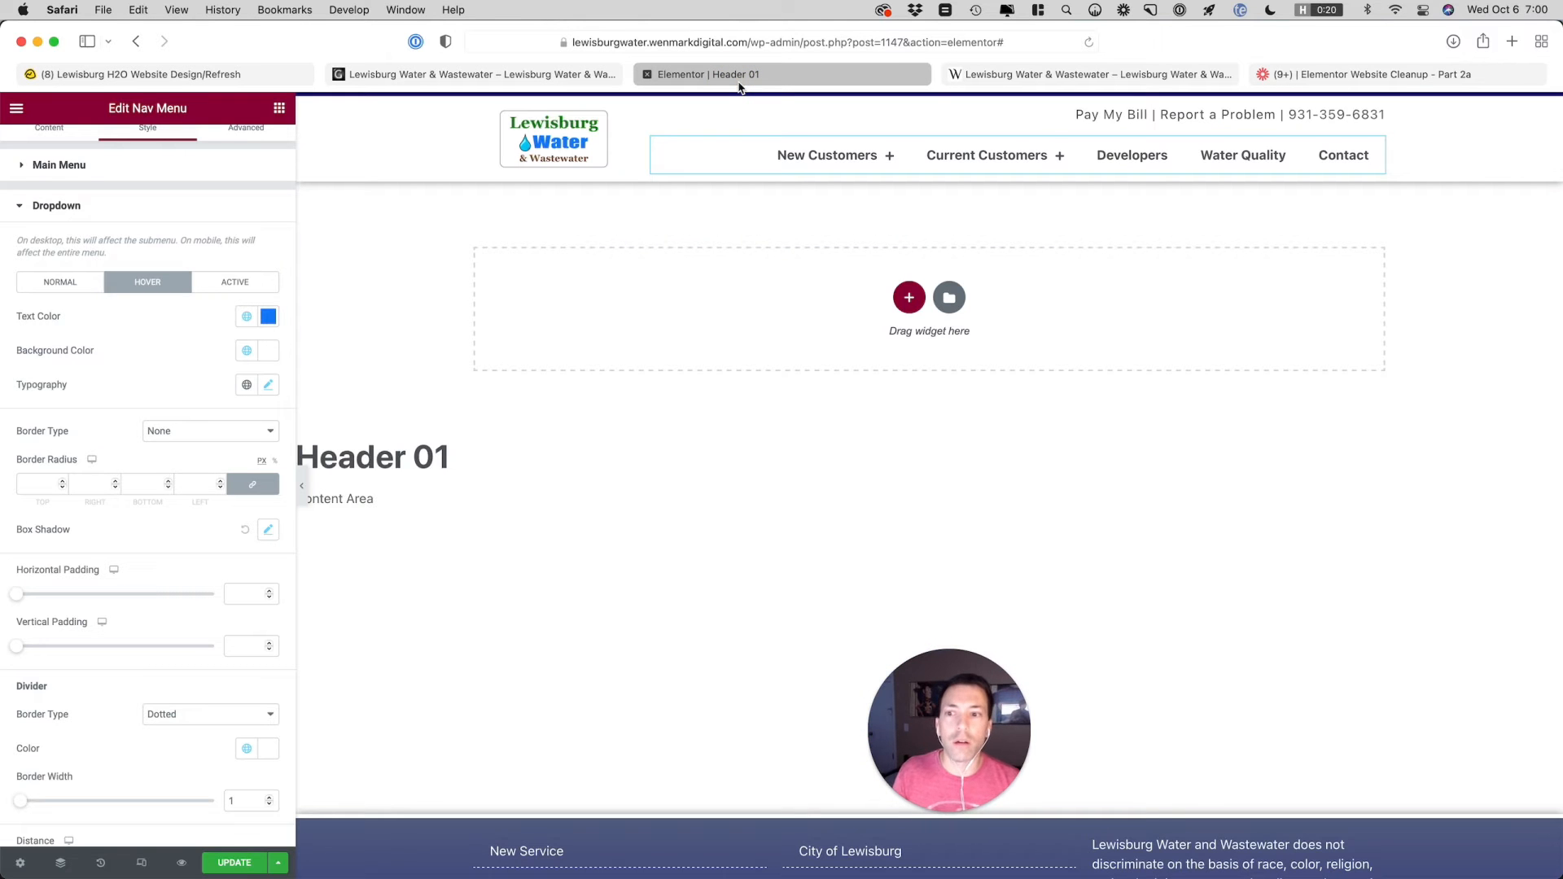
Look up the hex value of the dropdown's hover text color and open the Pay My Bill | Report a Problem text widget for editing
click(271, 319)
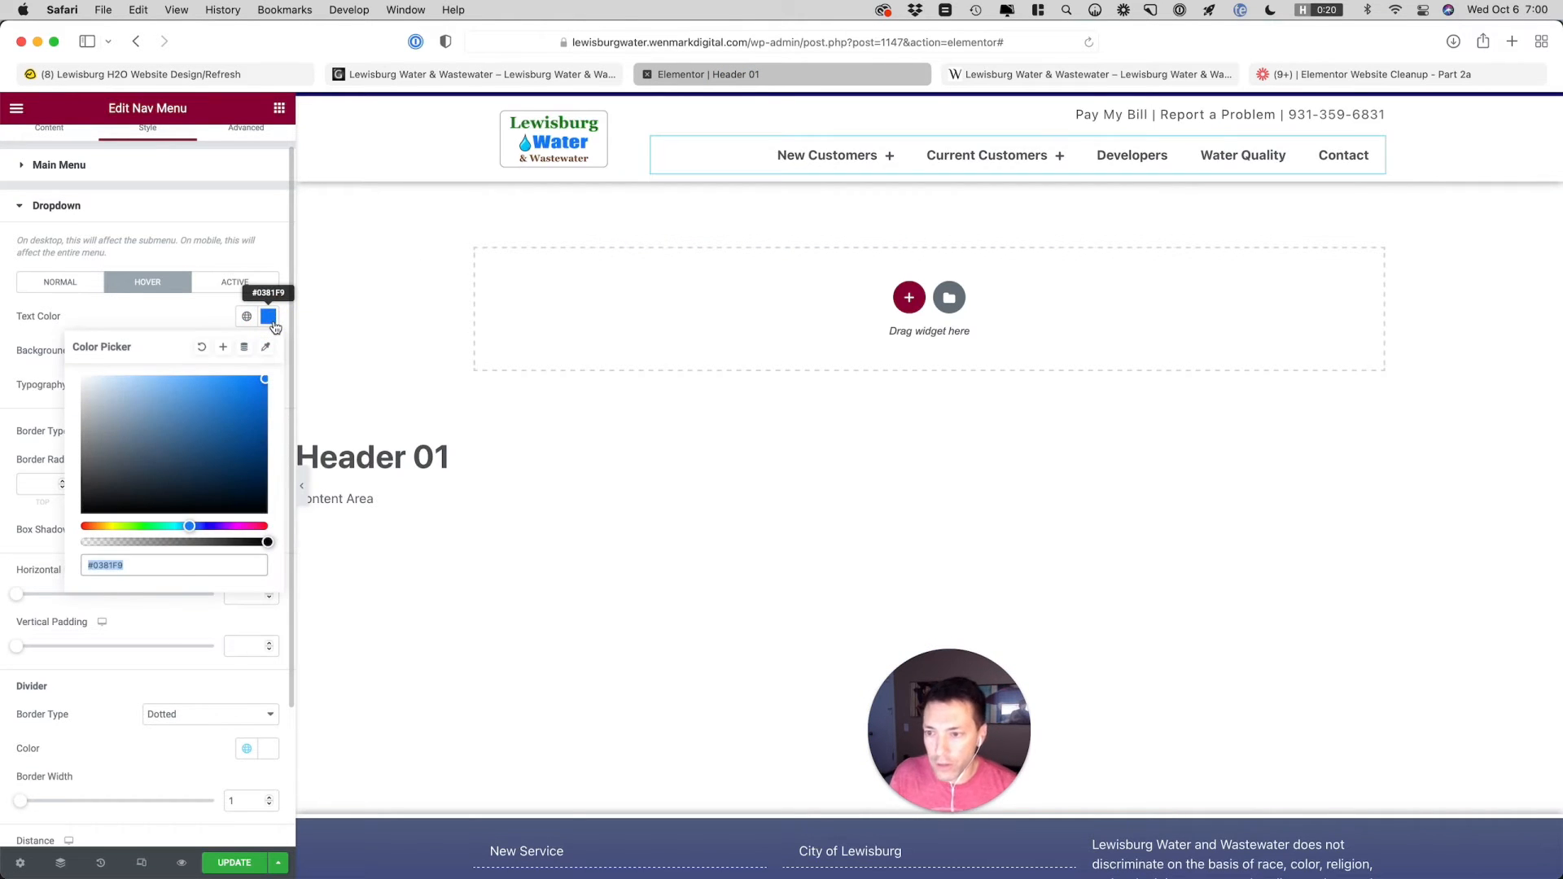
click(200, 316)
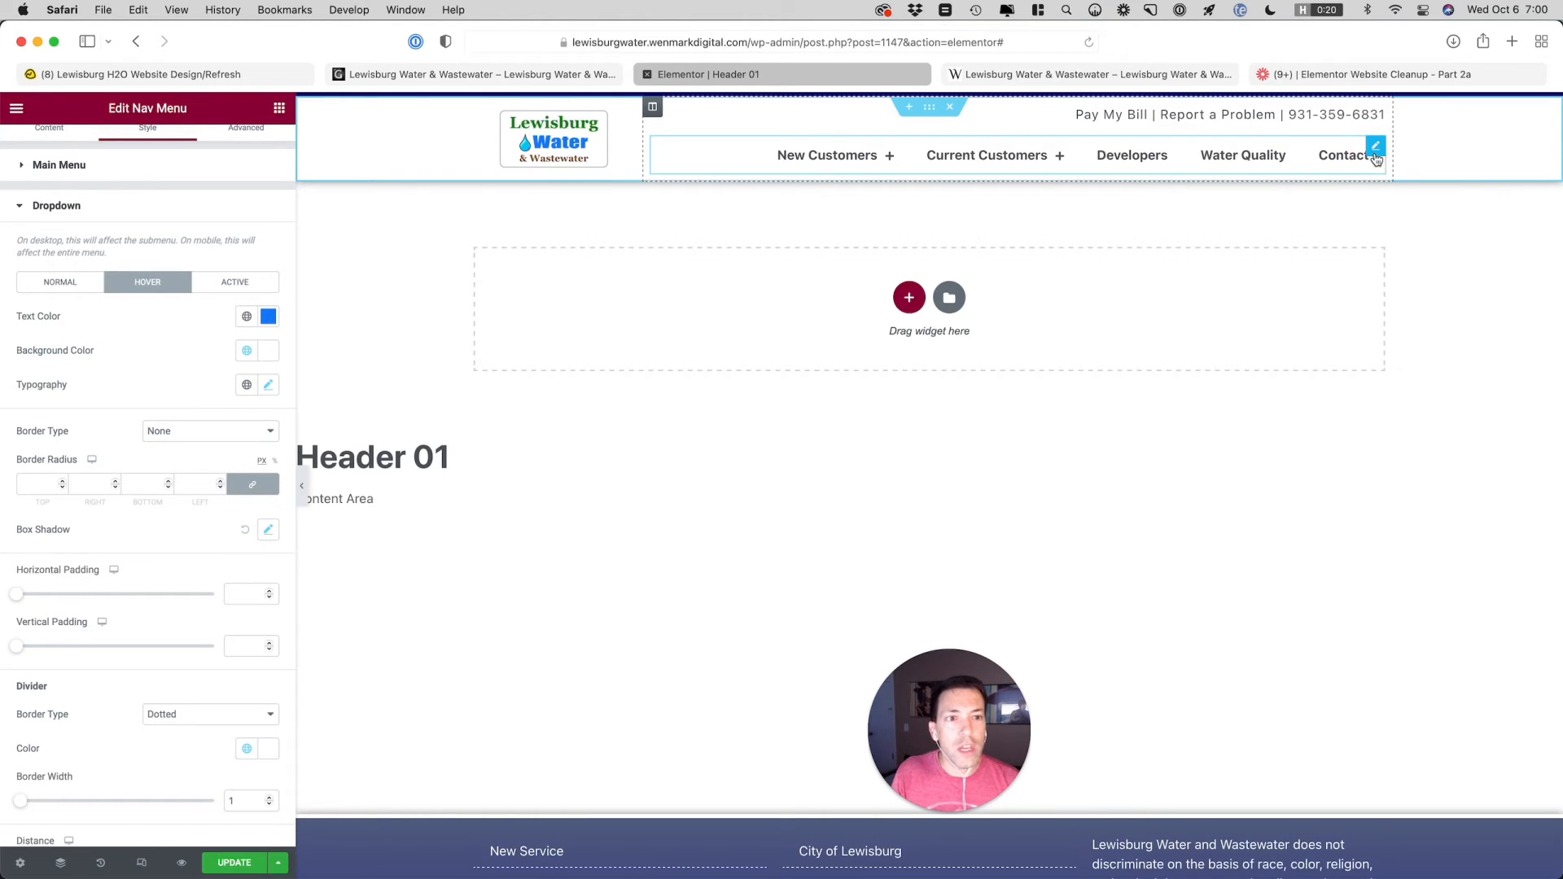
click(1376, 115)
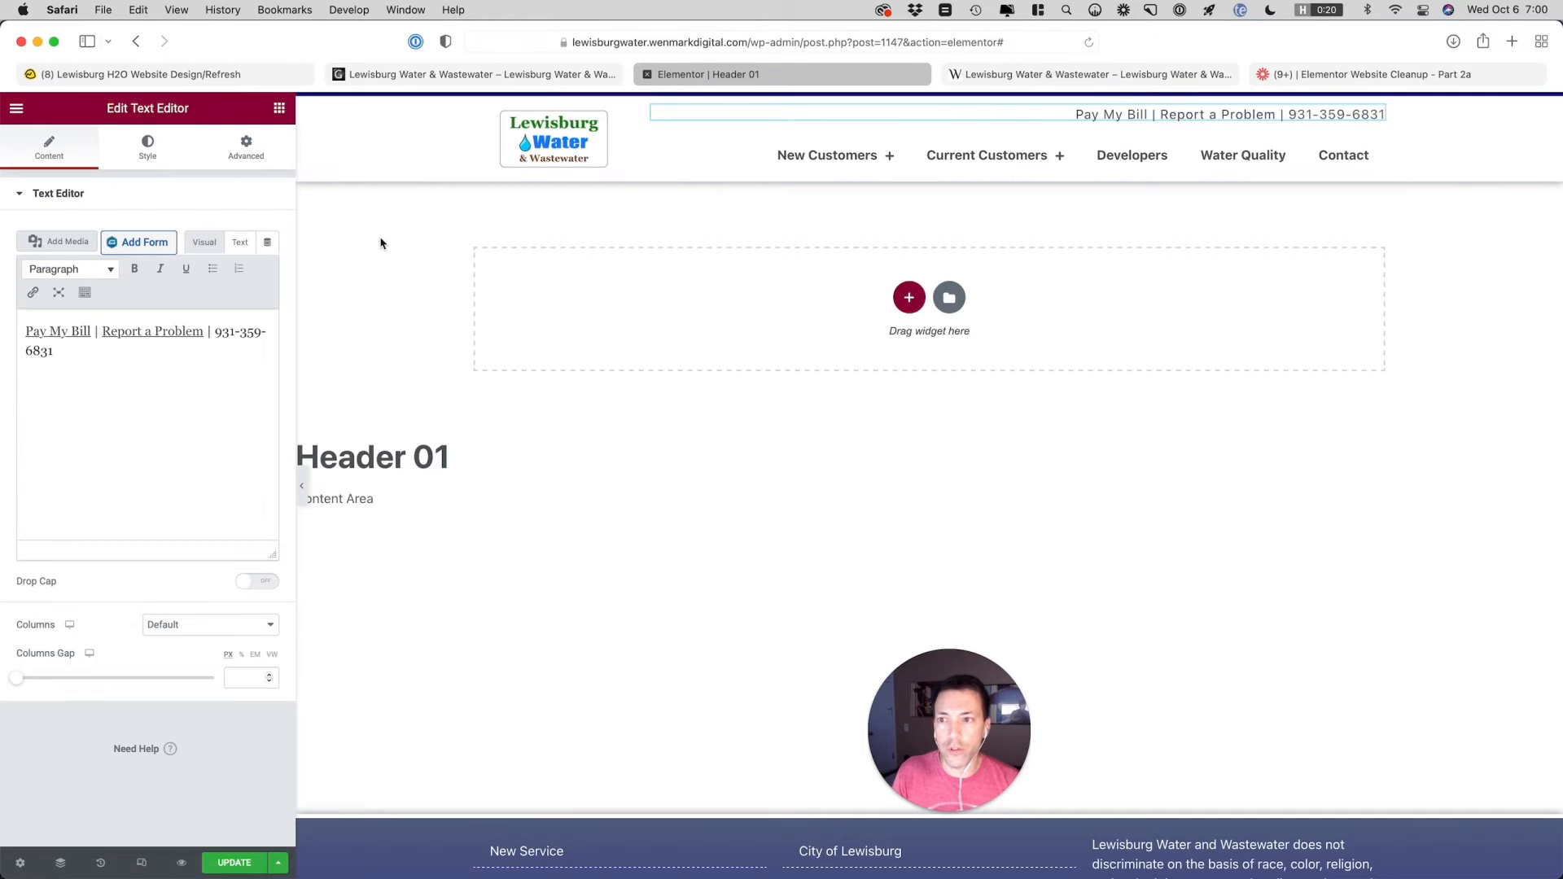
Add custom CSS to the text widget that colors its links #0381F9 on hover, using selector a:hover
click(241, 159)
click(155, 782)
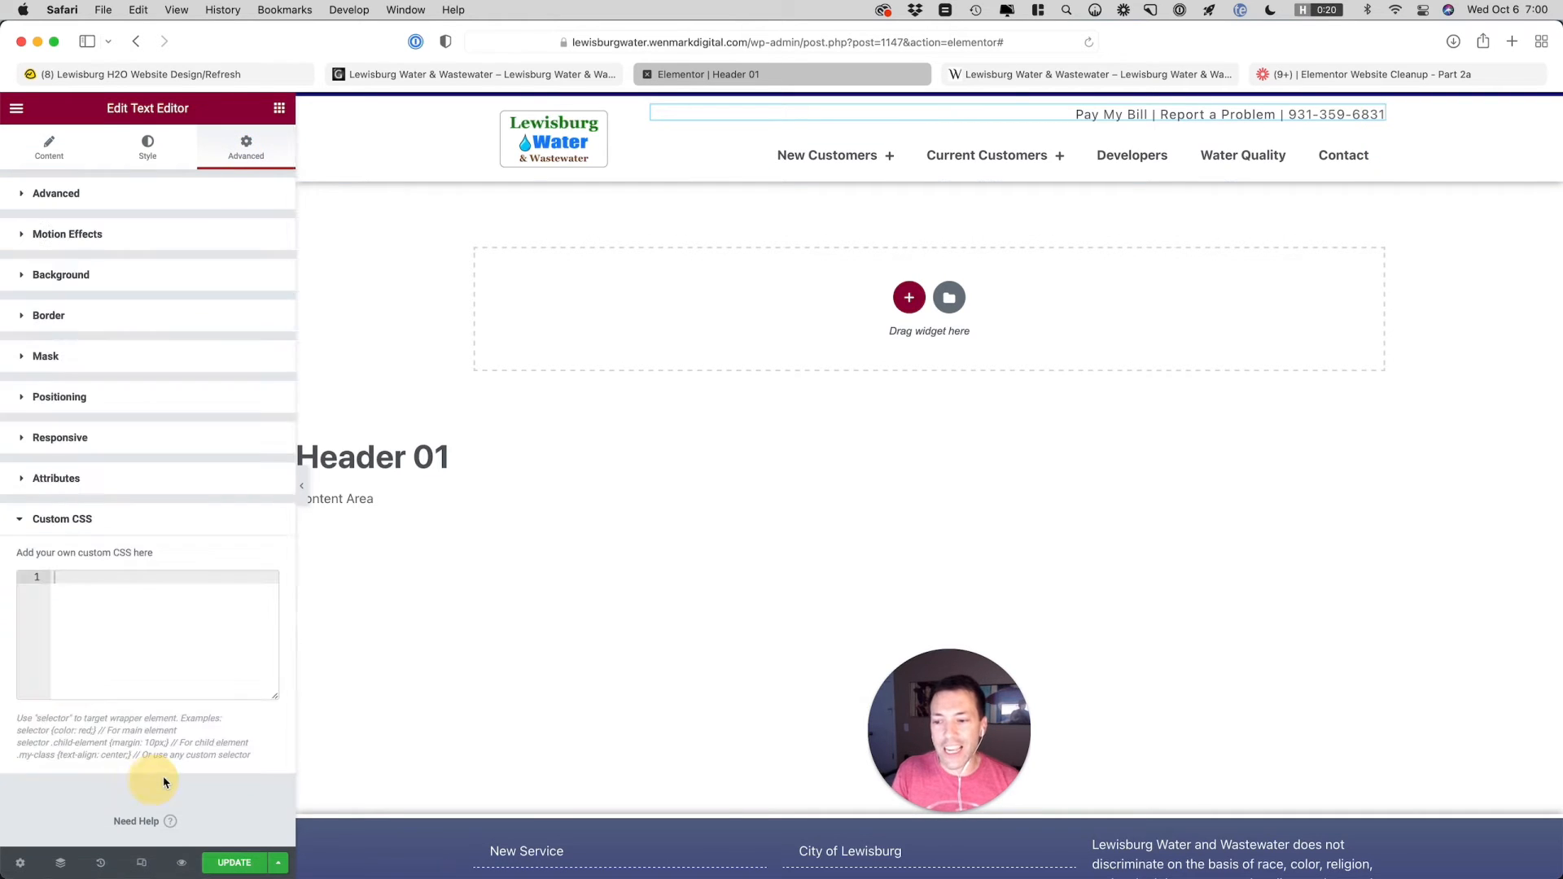
click(104, 668)
text(selector a:ho)
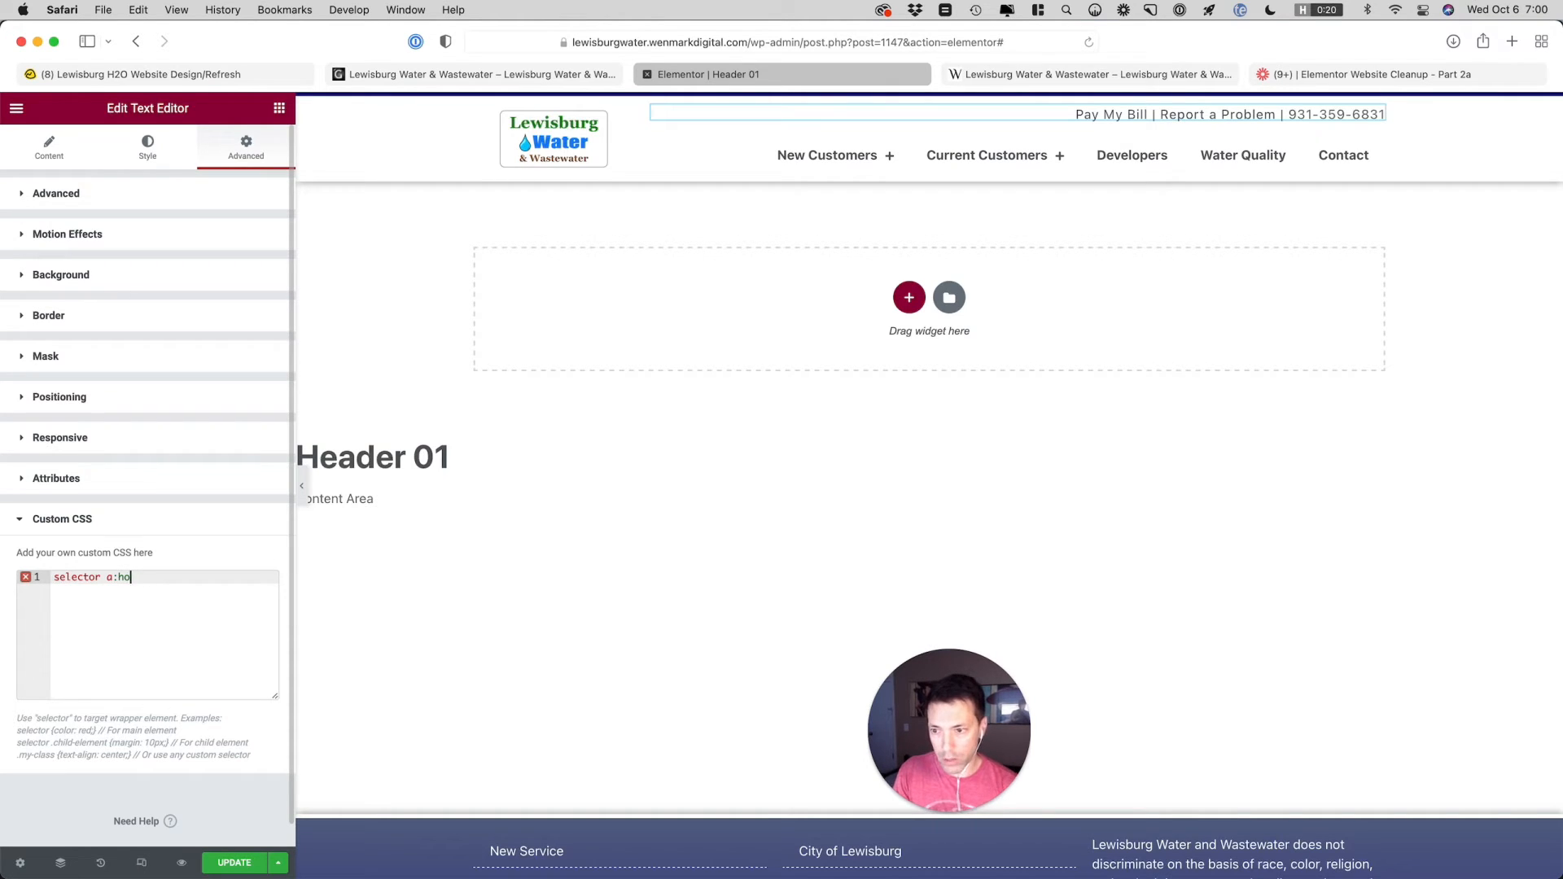
text(ver{)
key(Return)
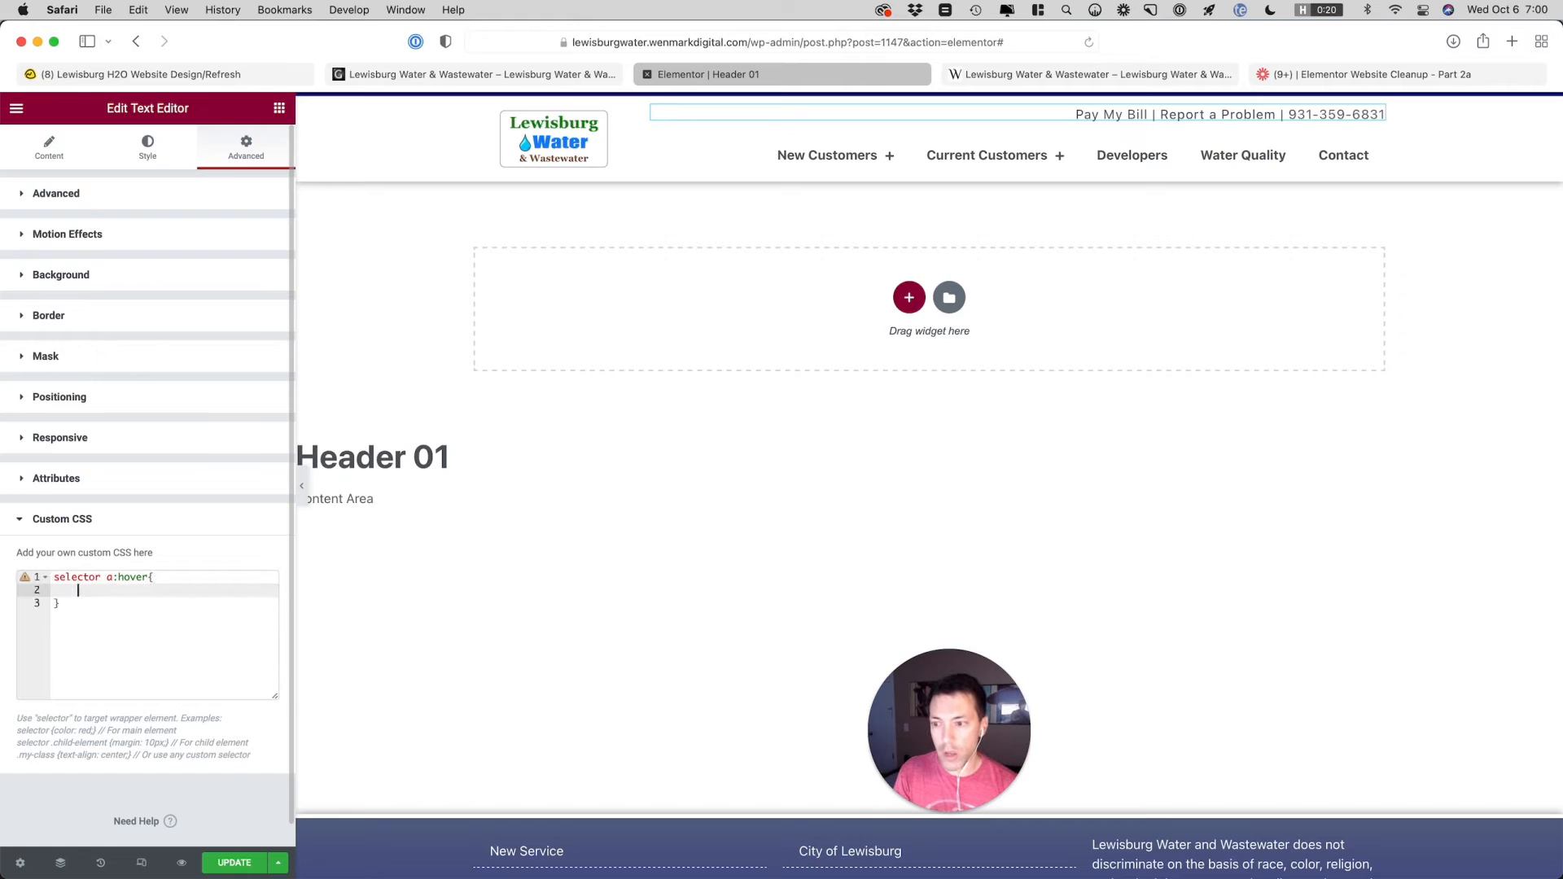
text(color: #0381F9;)
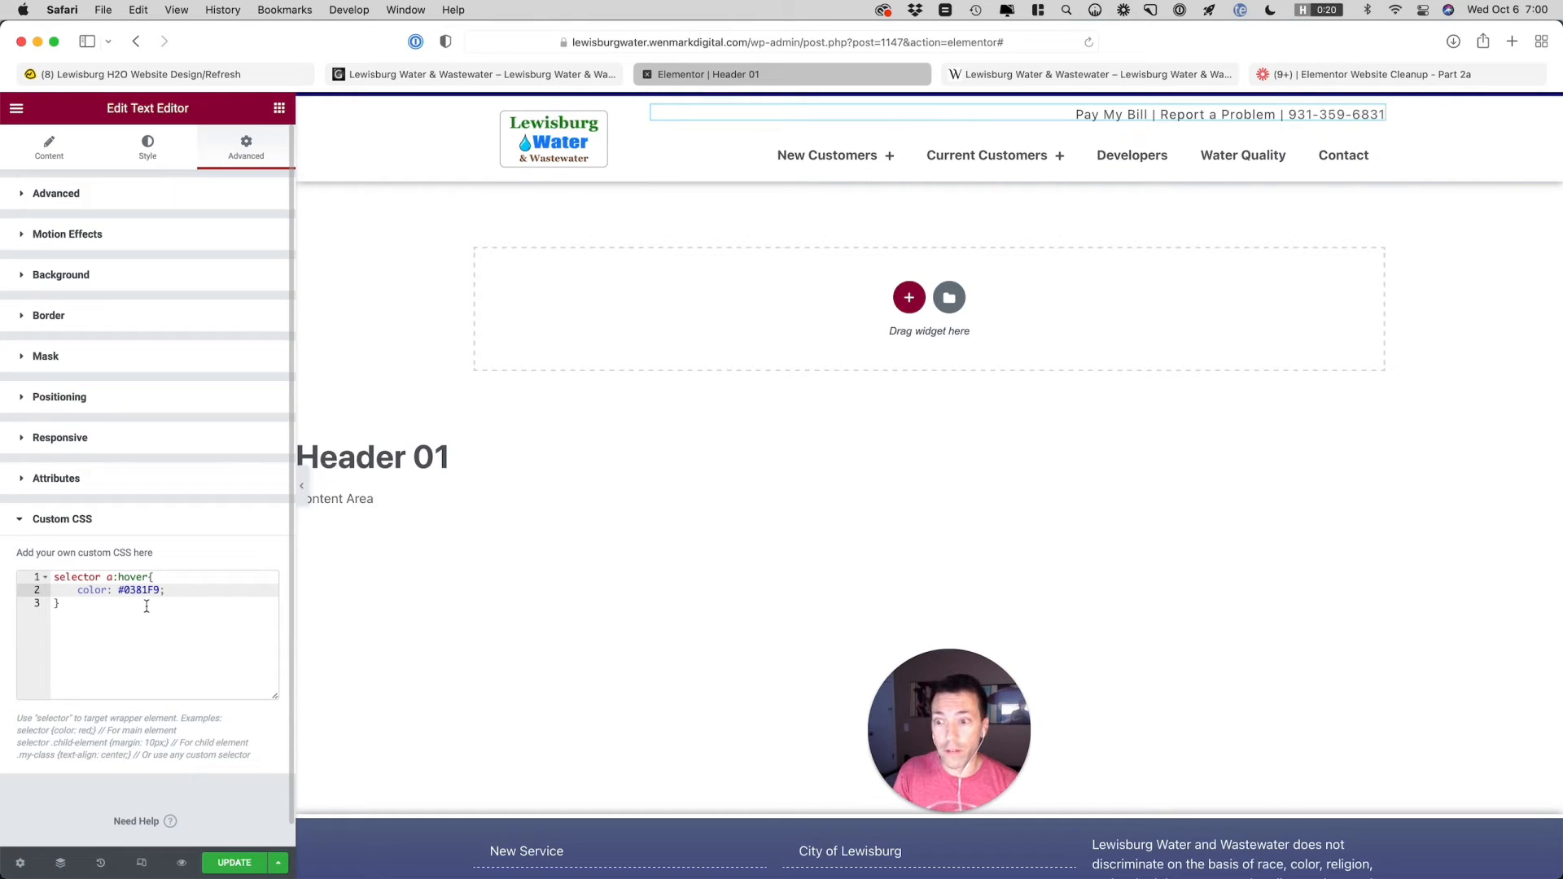
Add !important to the color declaration in the a:hover rule and preview the hover on Report a Problem
text(!)
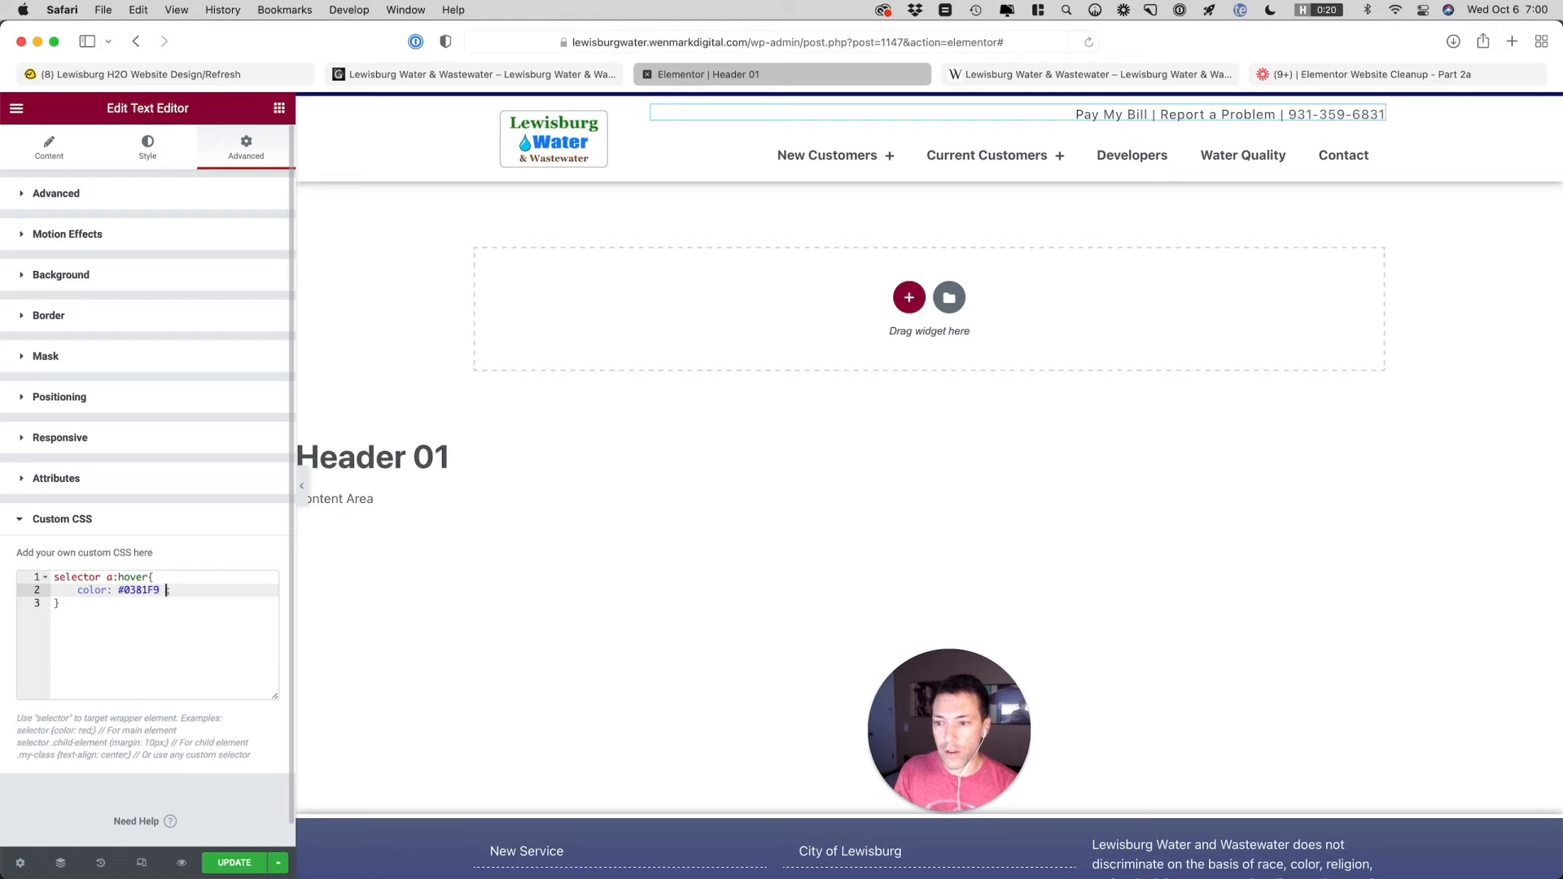
text(important)
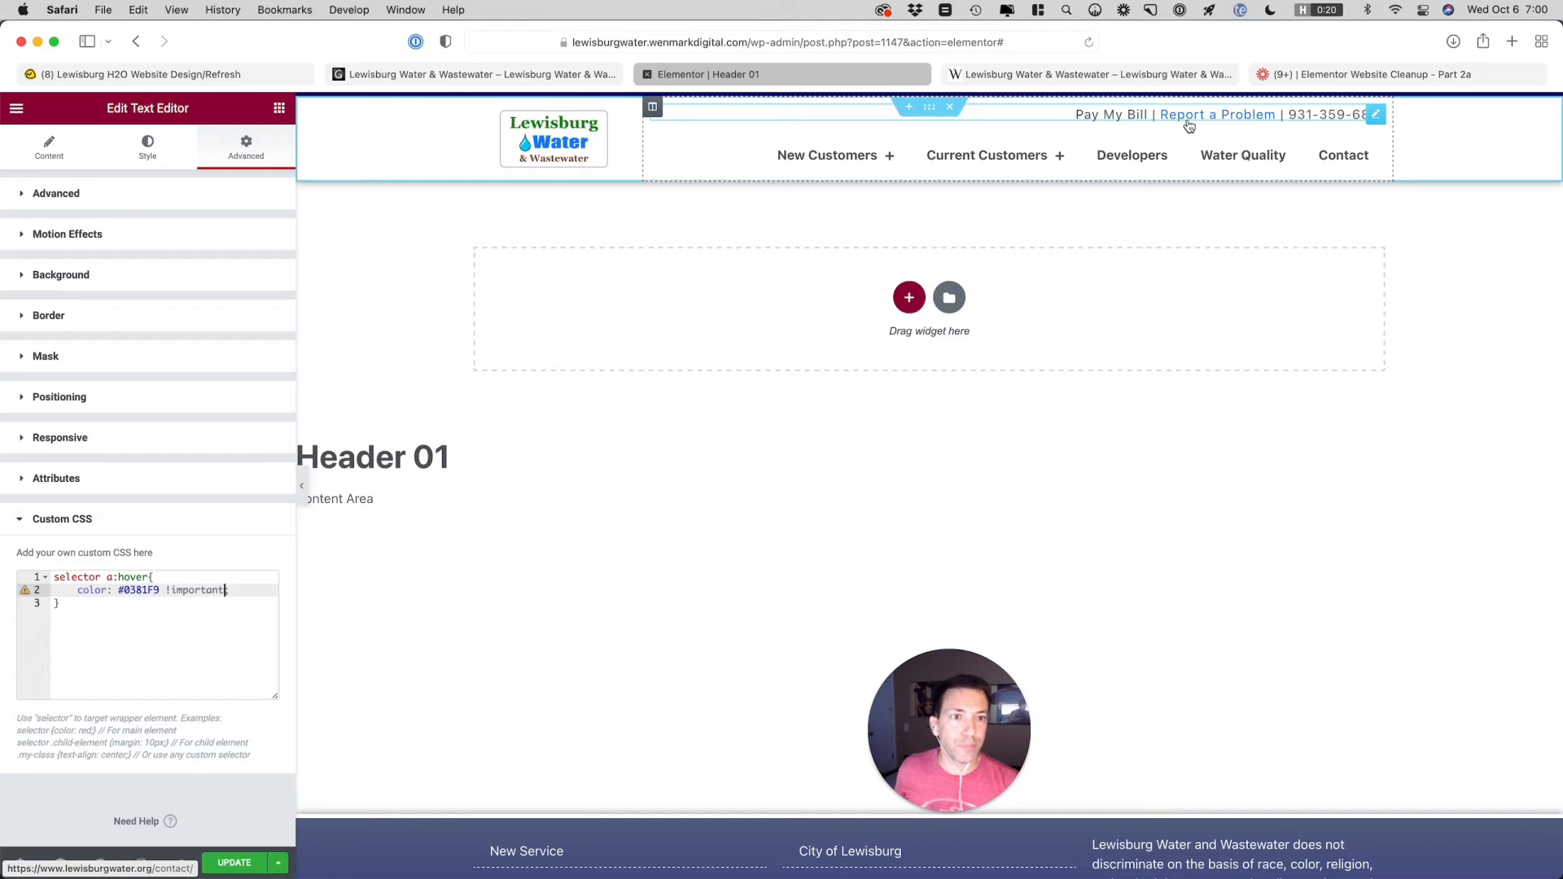
click(232, 594)
text(;)
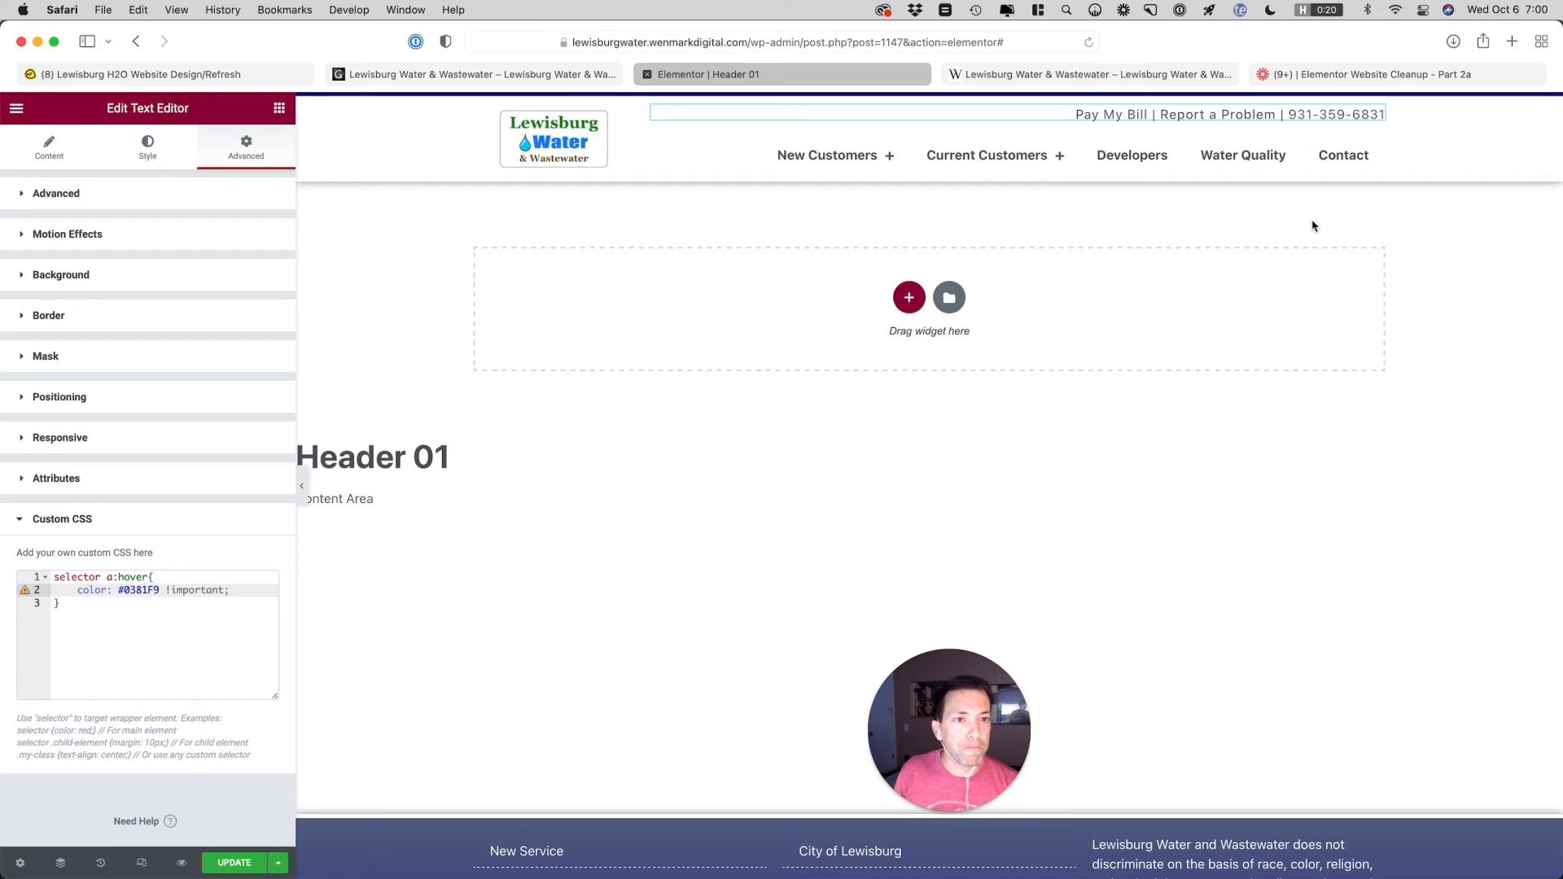
Turn the phone number in the text widget into a clickable tel: link
click(51, 152)
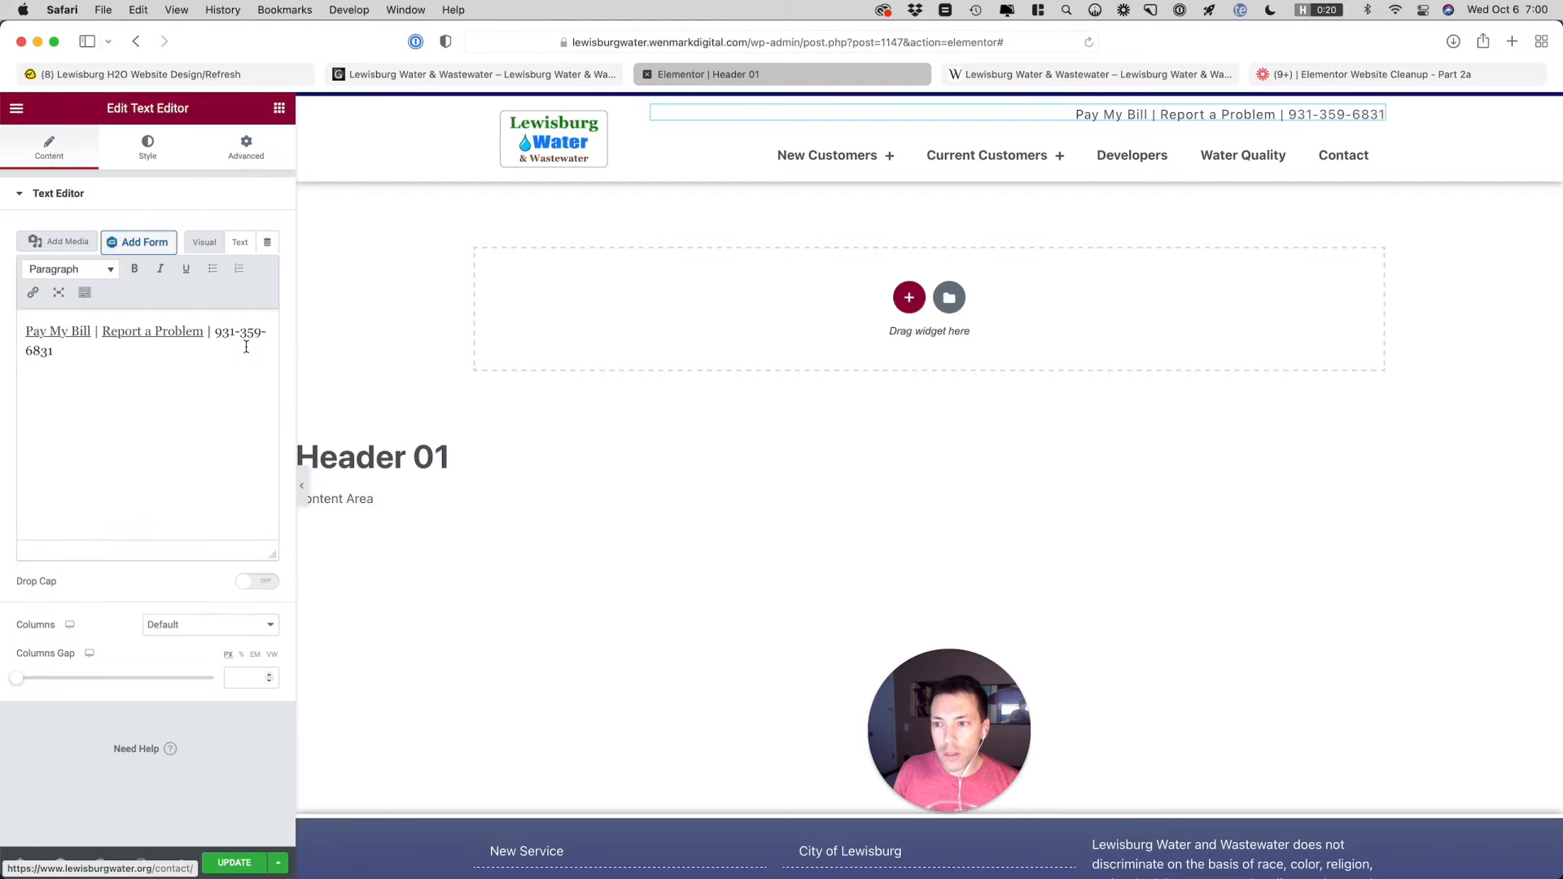
drag(214, 333, 91, 359)
key(super+k)
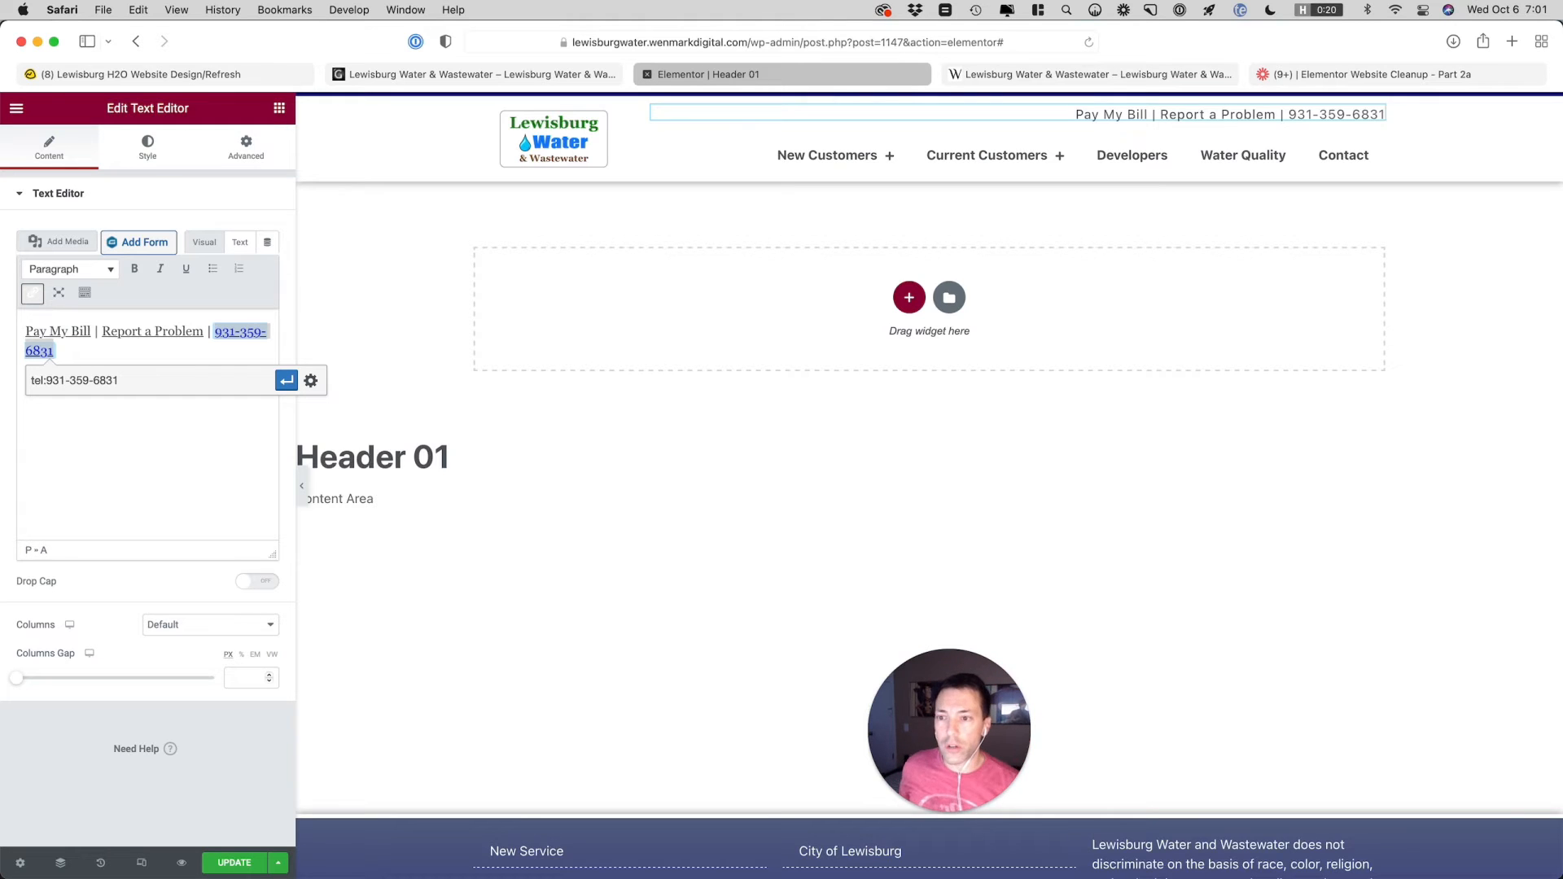
click(286, 381)
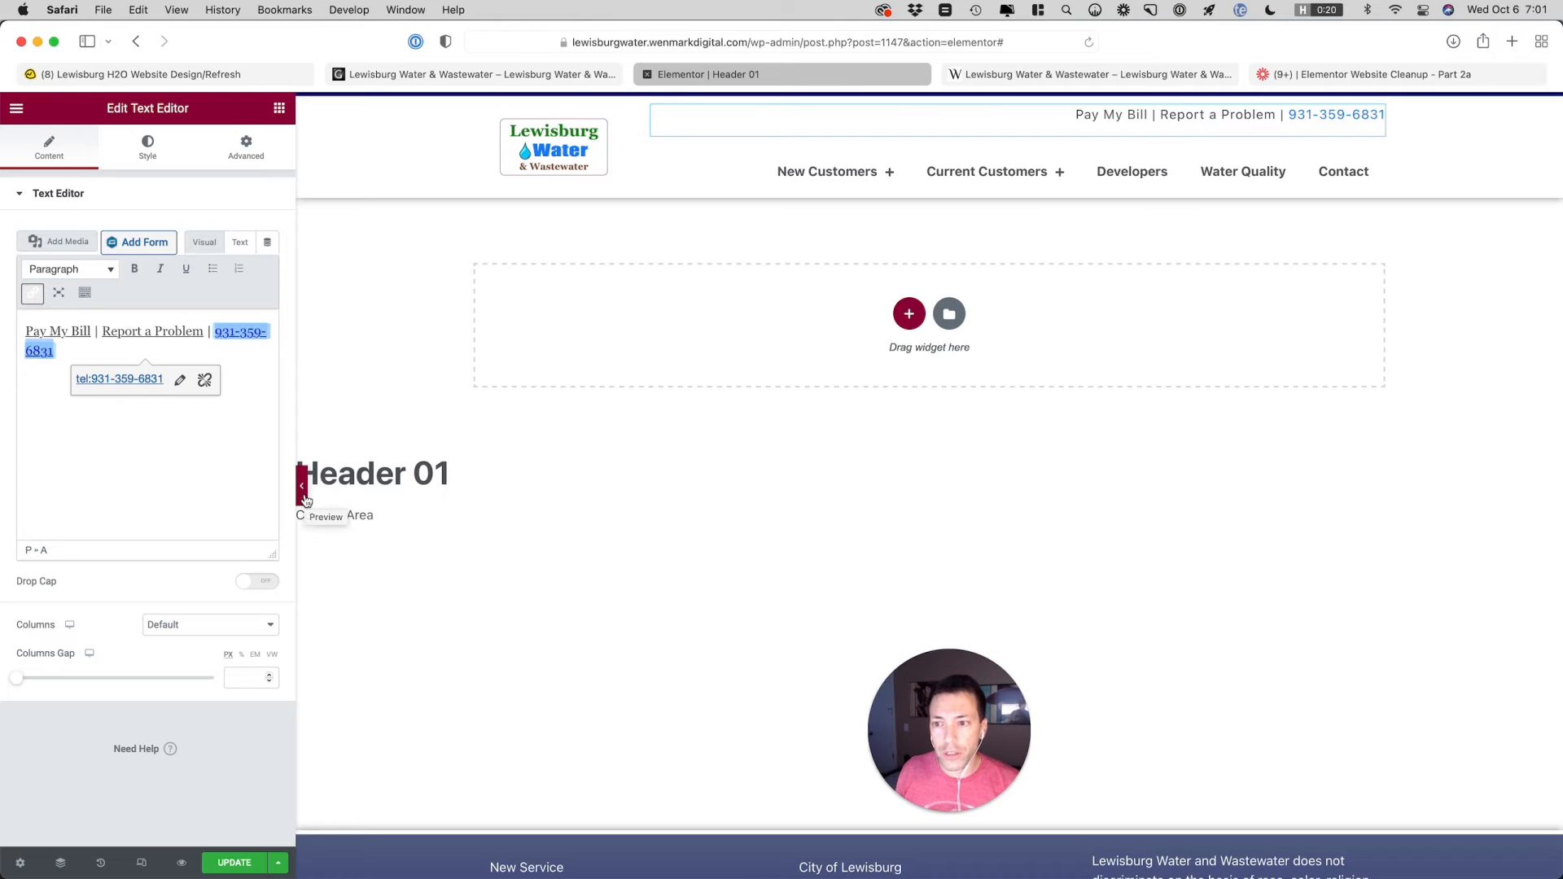
Remove :hover from the widget's custom CSS selector so the rule targets all of its links
click(181, 334)
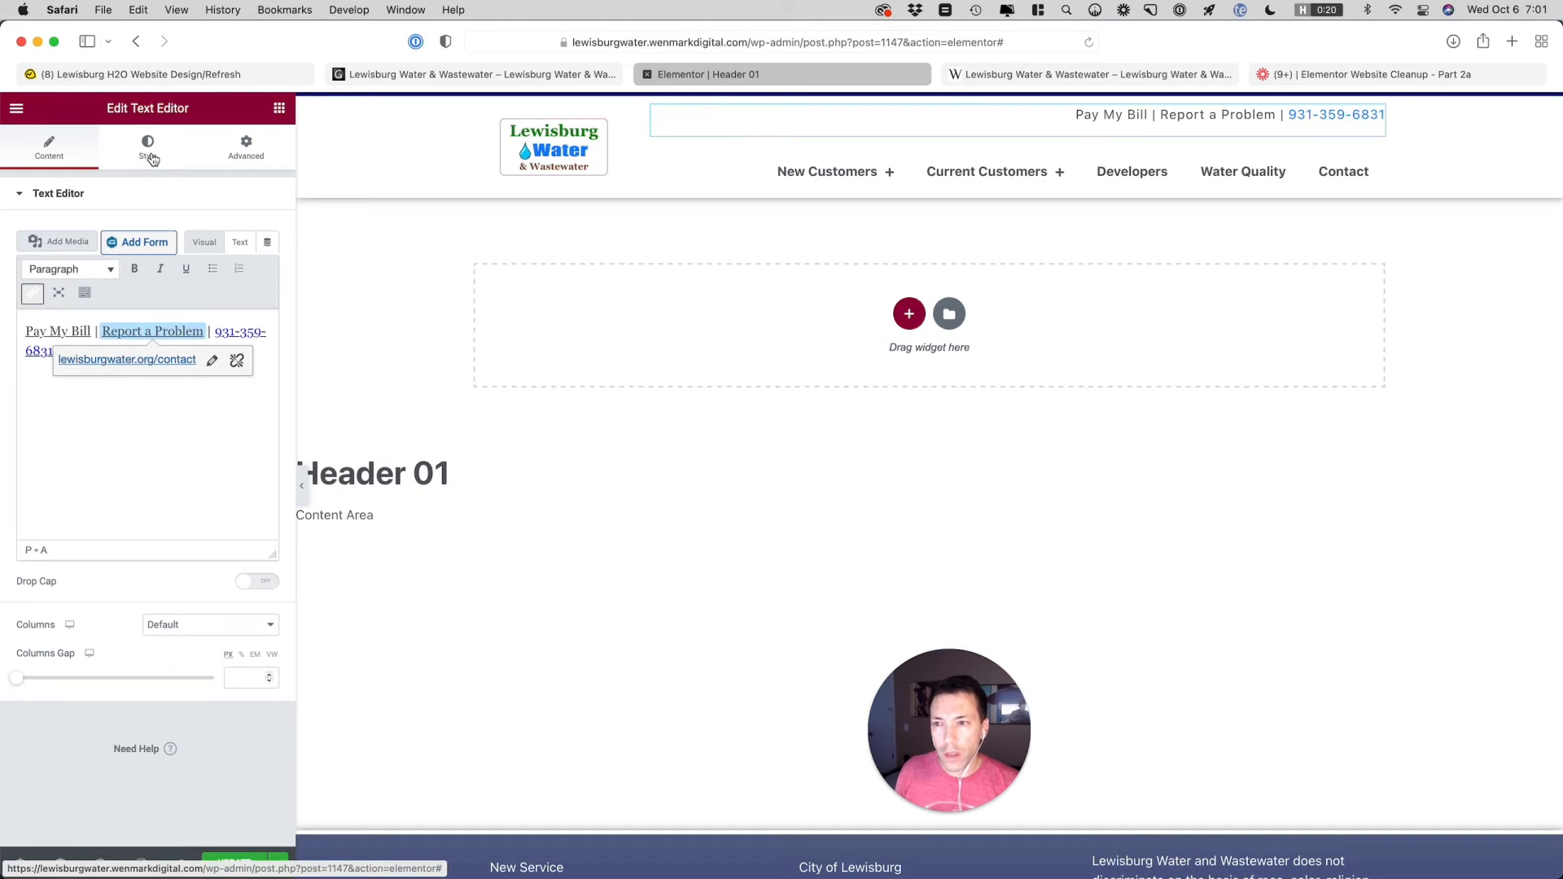
click(241, 155)
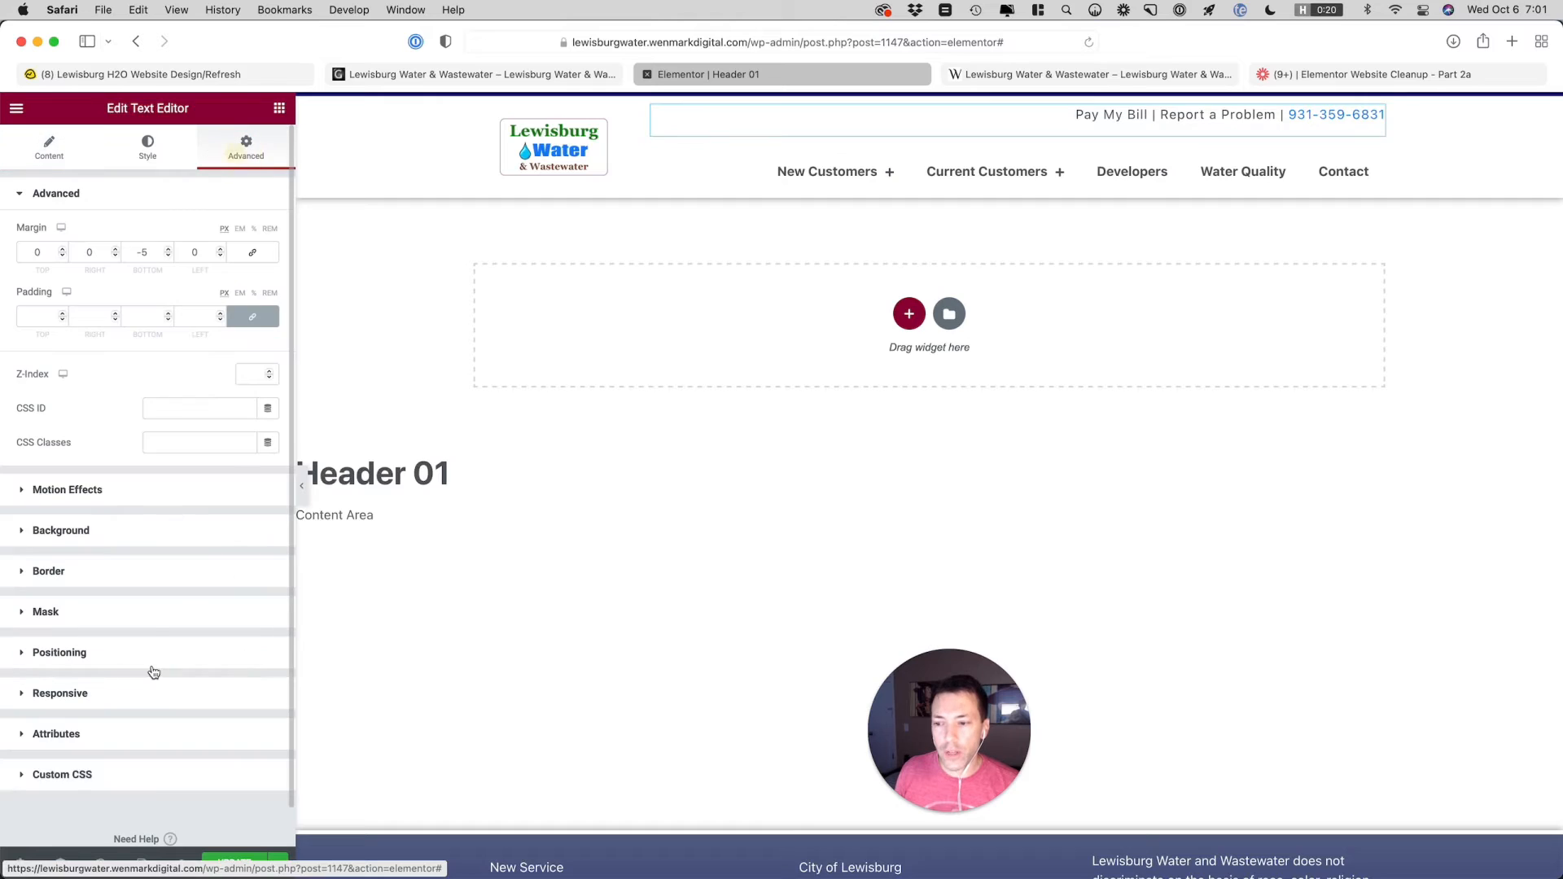
click(130, 780)
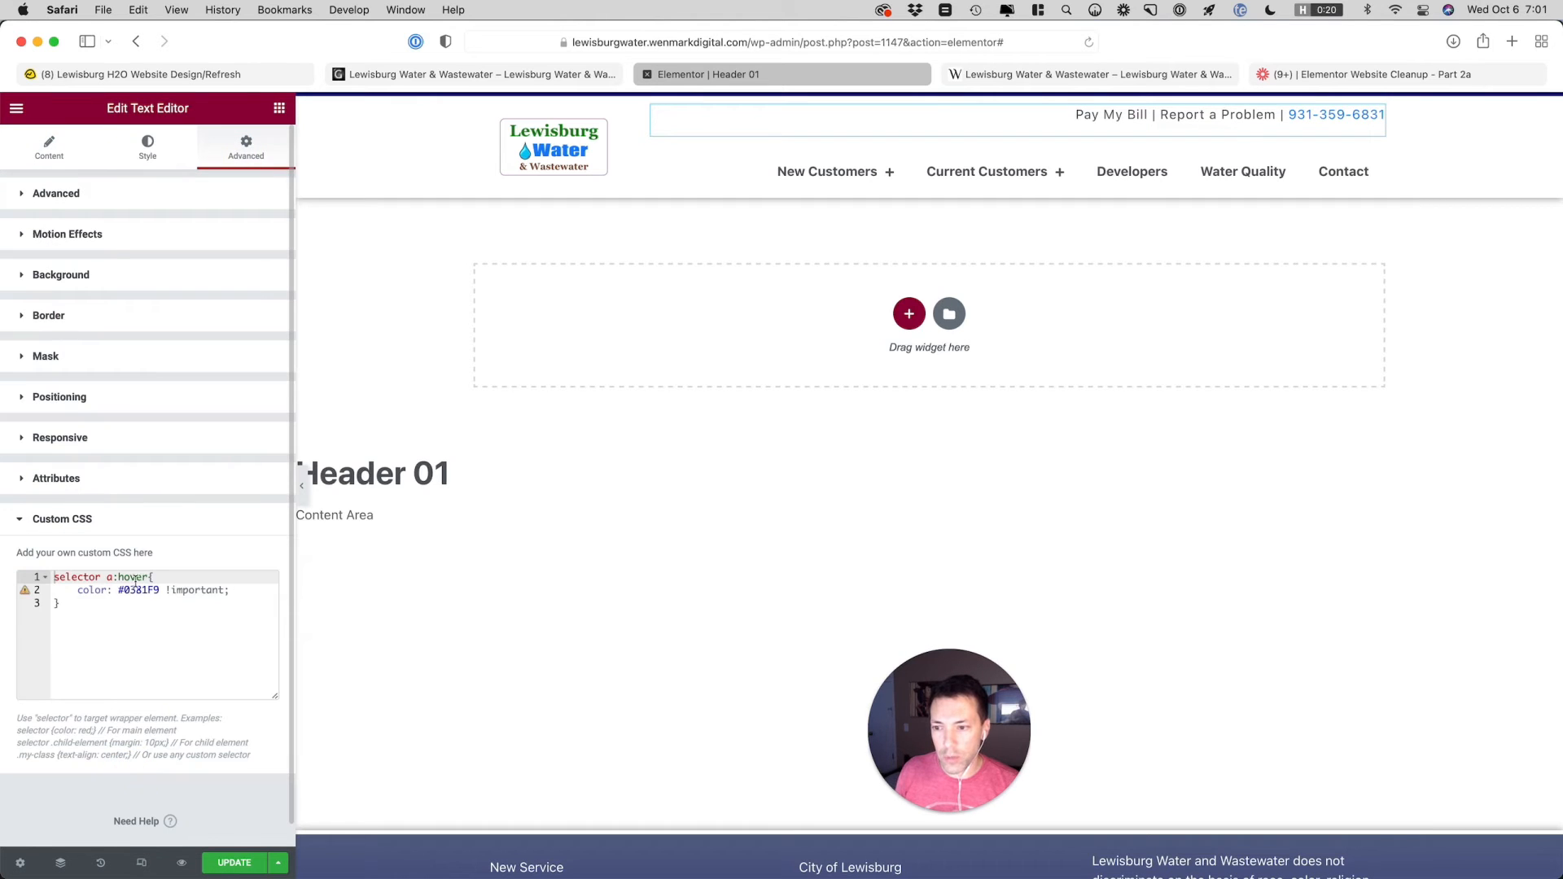
drag(142, 577, 113, 577)
key(BackSpace)
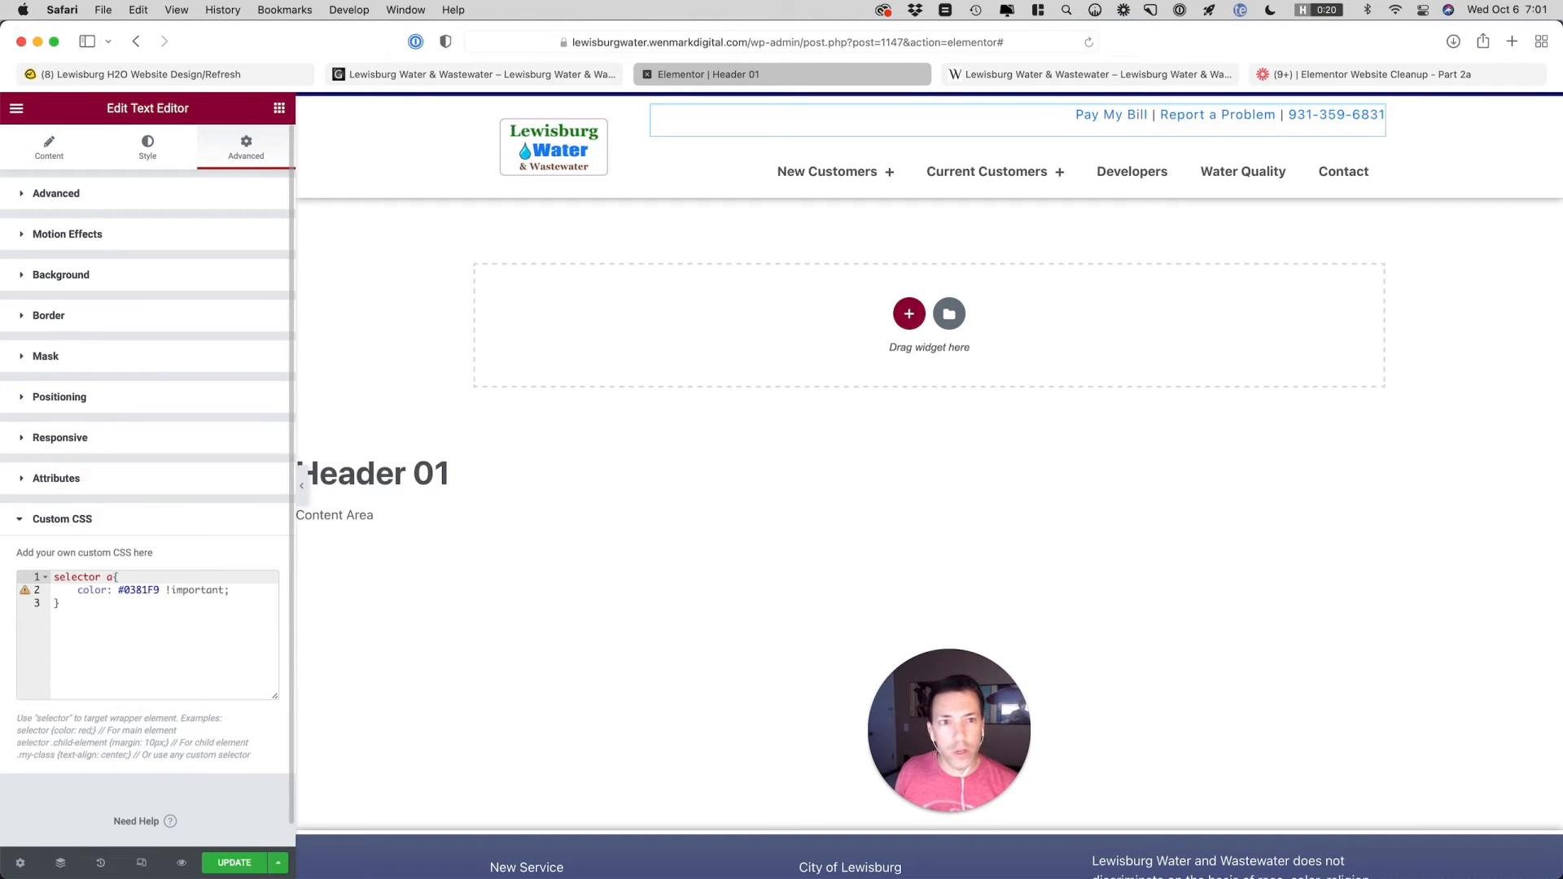
Try the link color rule without !important and check the text widget's color and typography settings
click(162, 590)
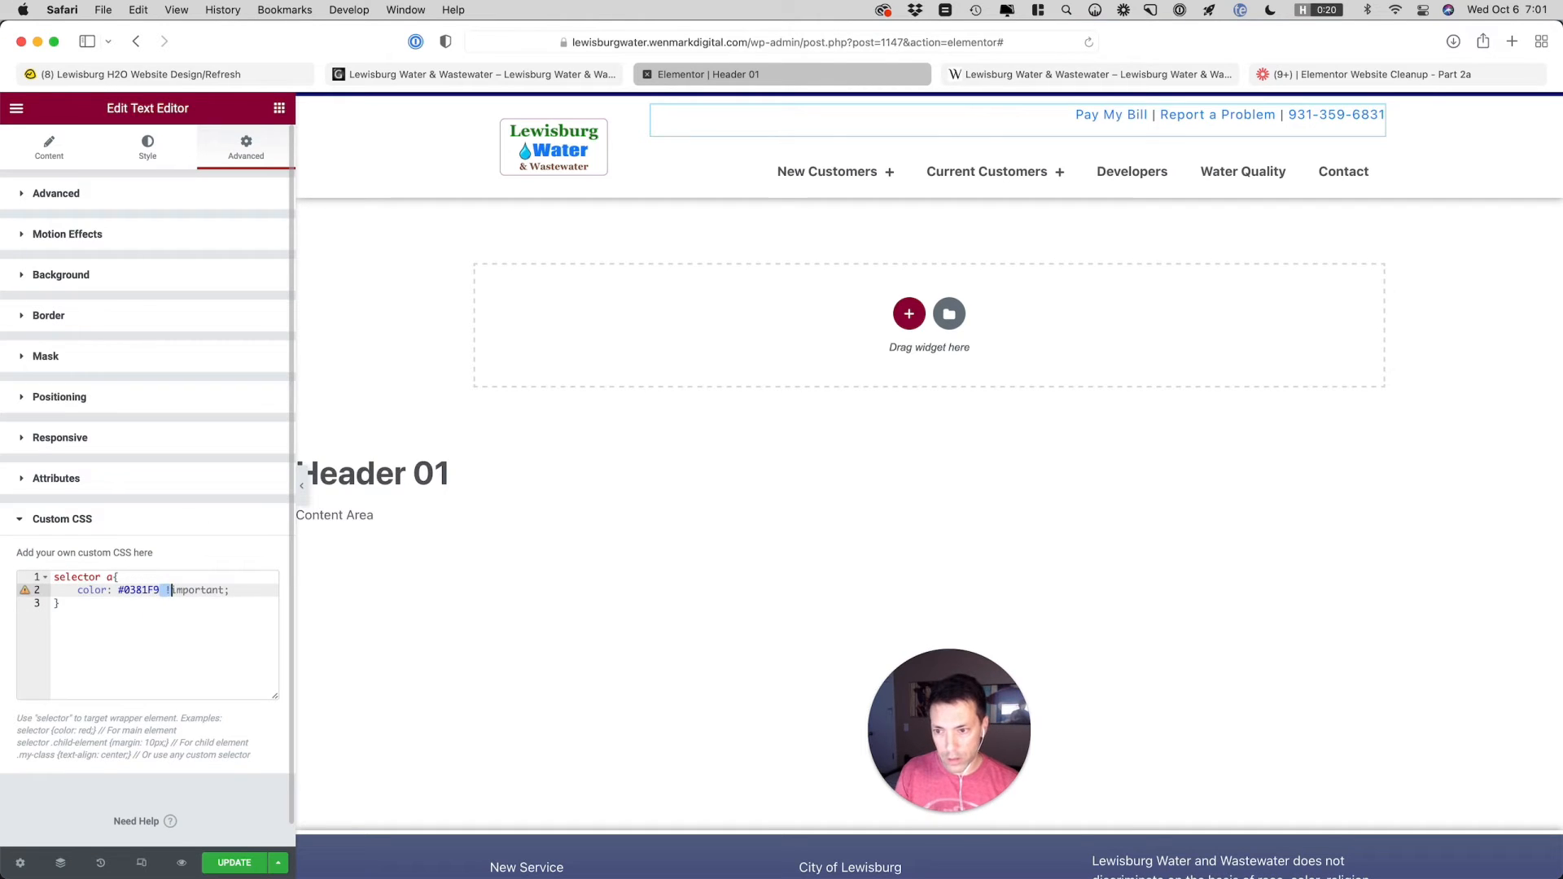
drag(171, 590, 227, 590)
key(BackSpace)
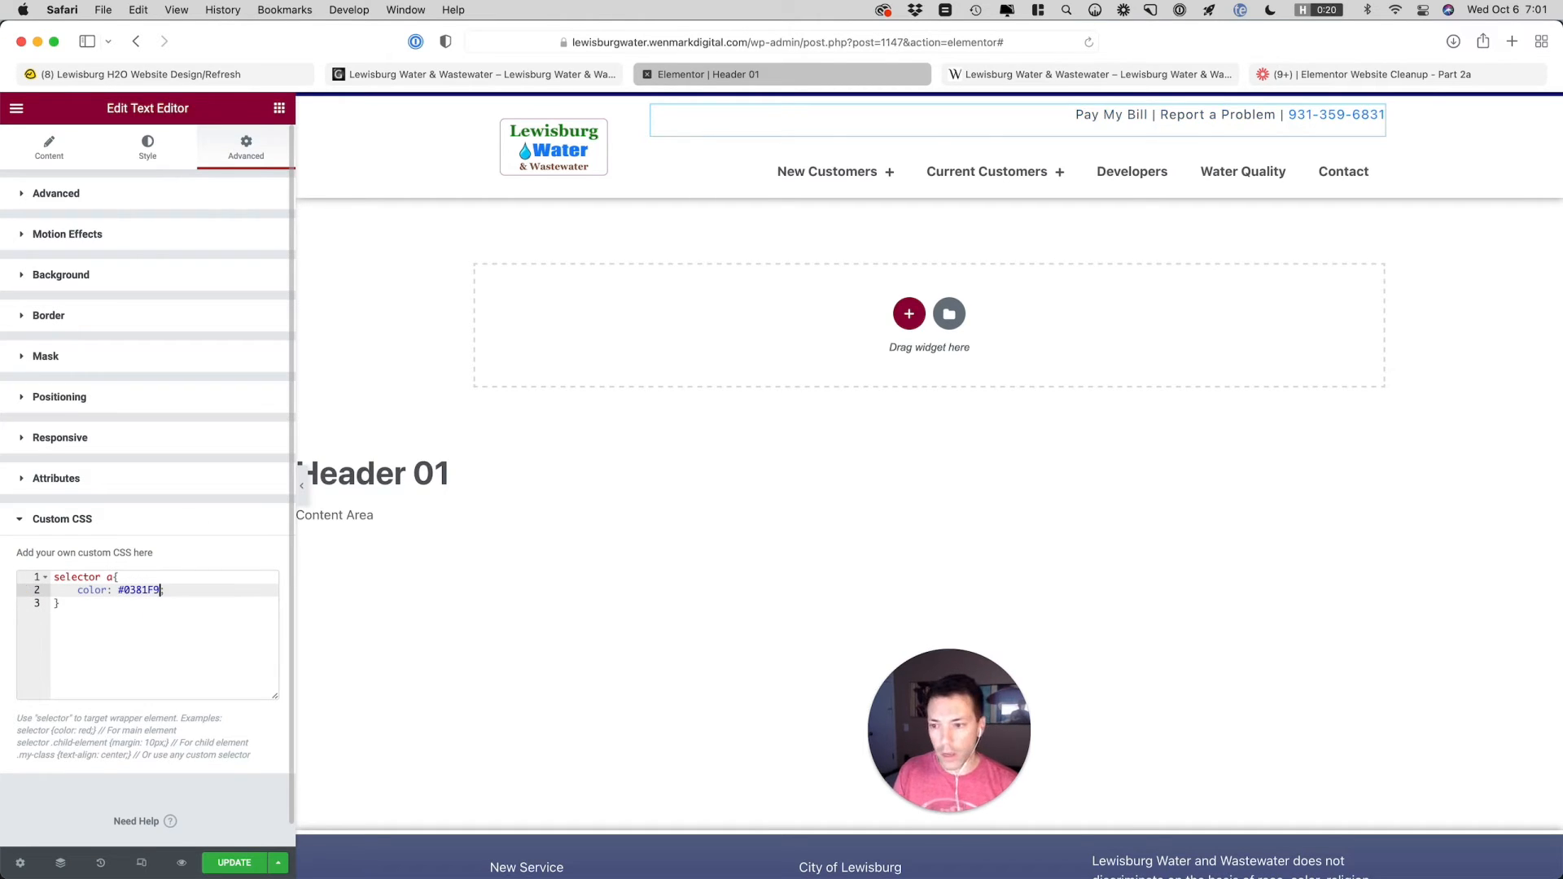
click(148, 148)
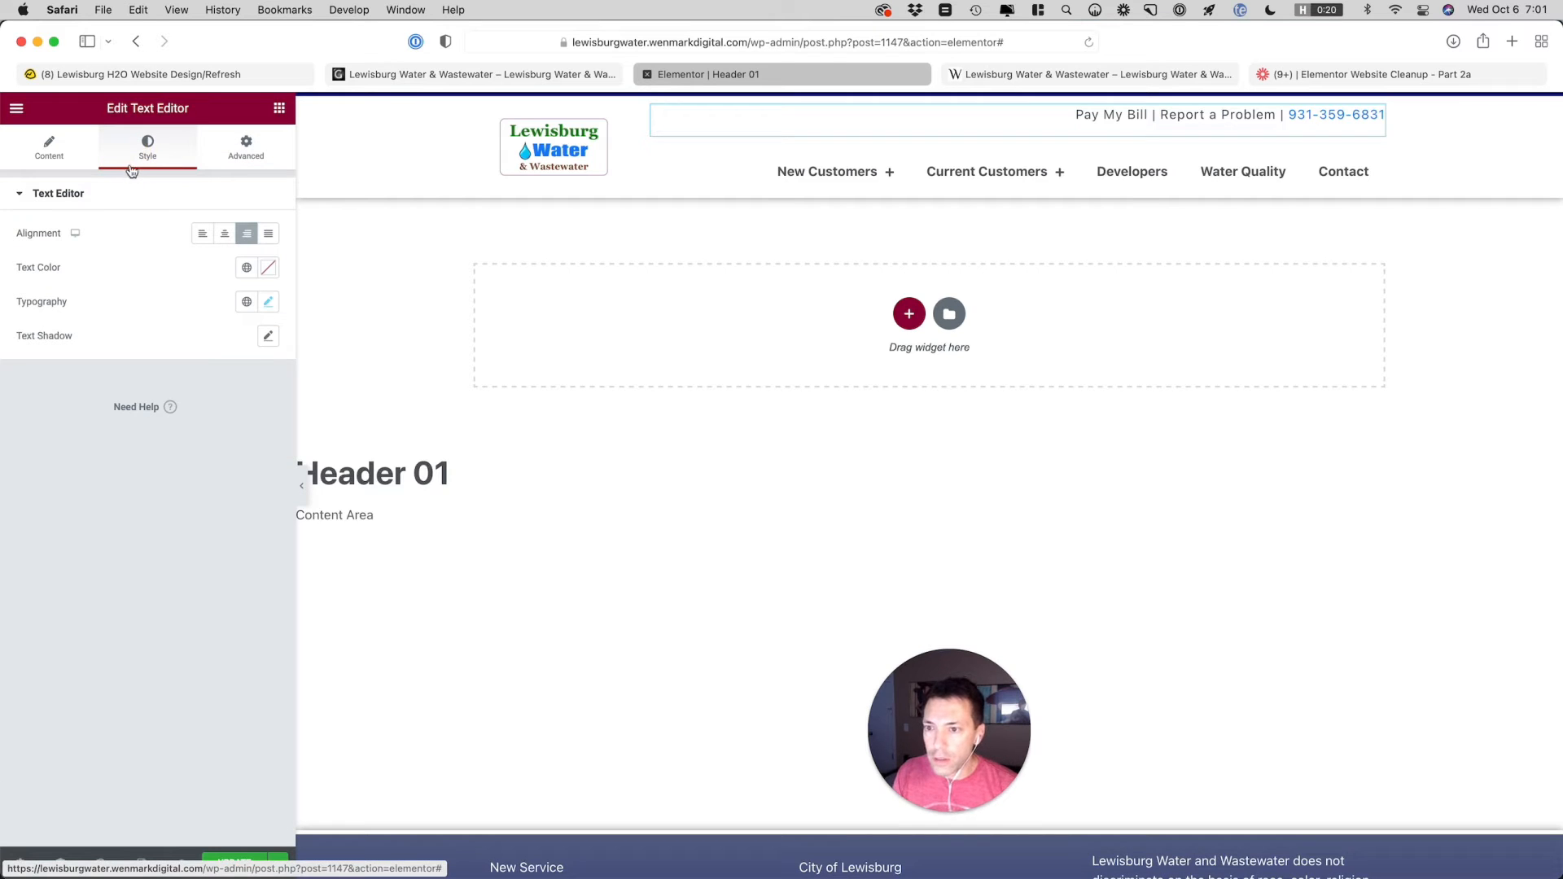
click(270, 302)
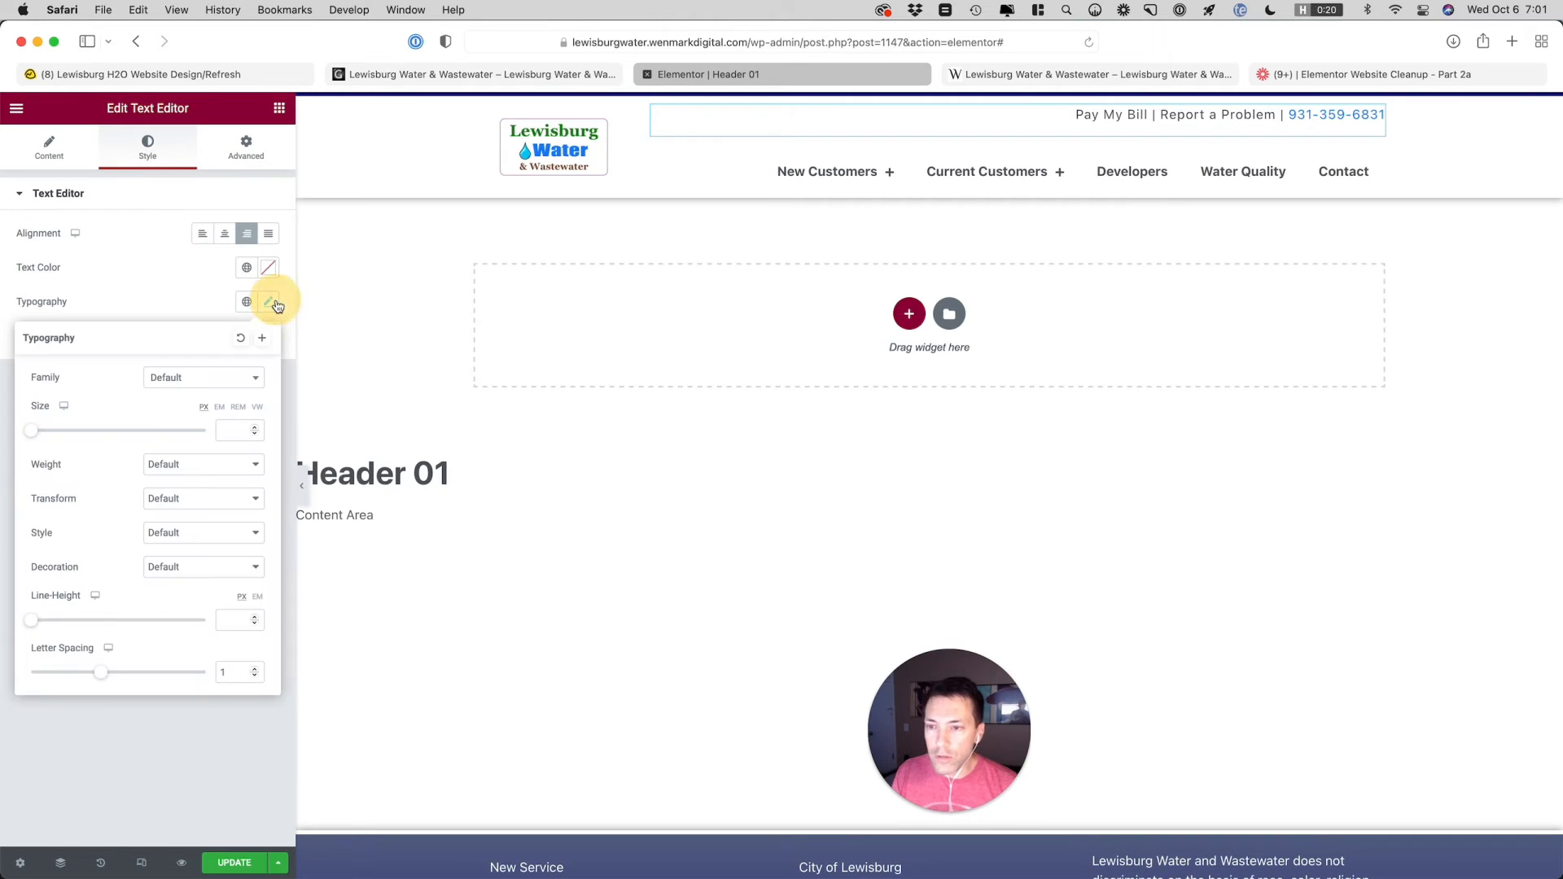
click(193, 286)
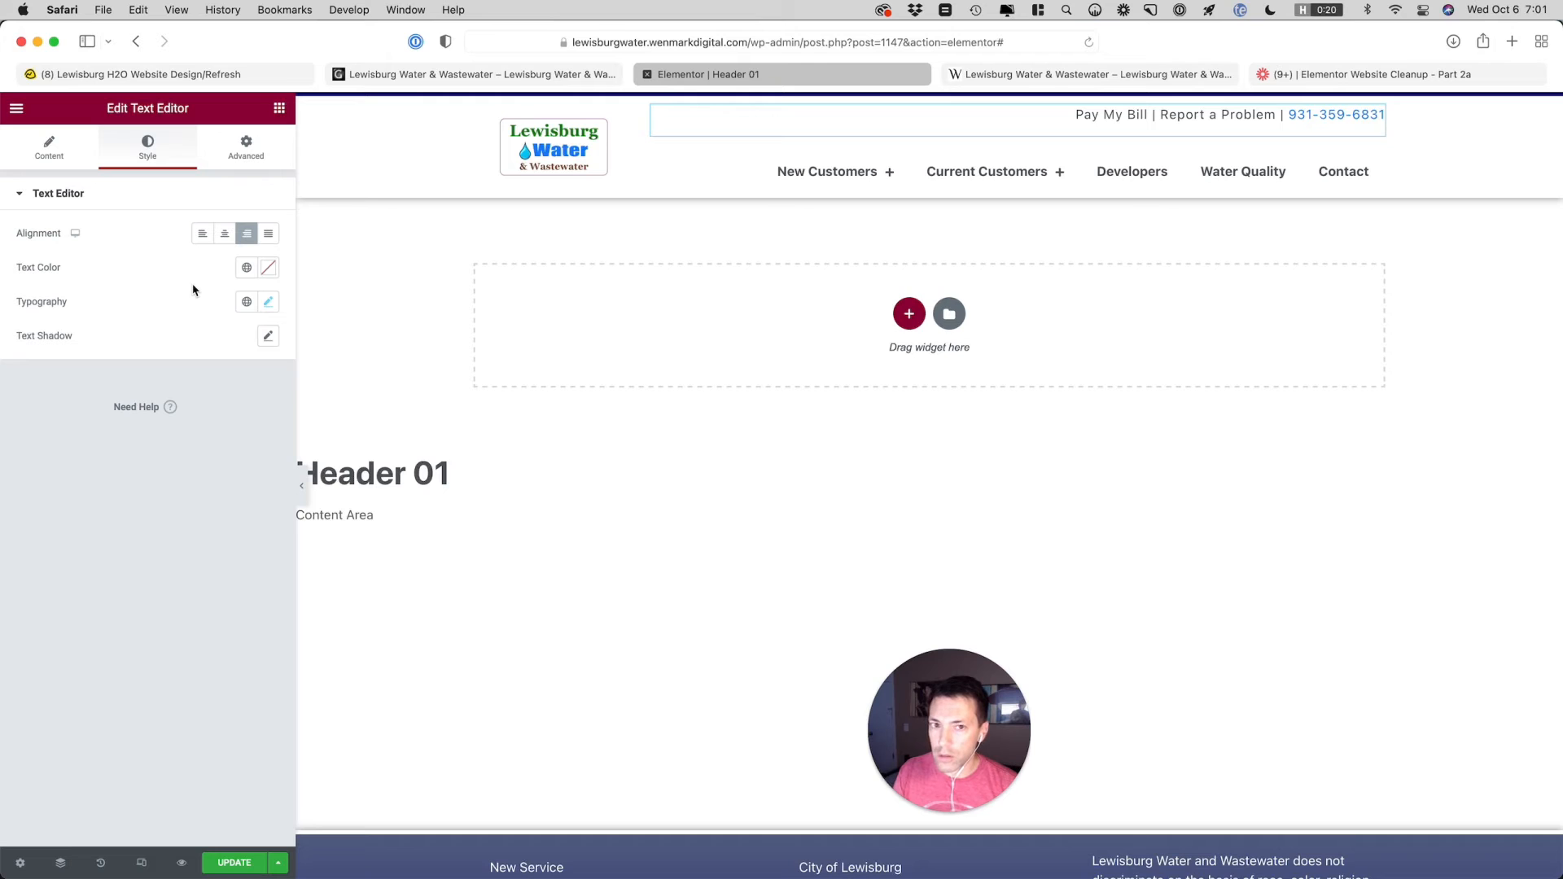
Restore !important on the #0381F9 color declaration in the widget's custom CSS
click(247, 145)
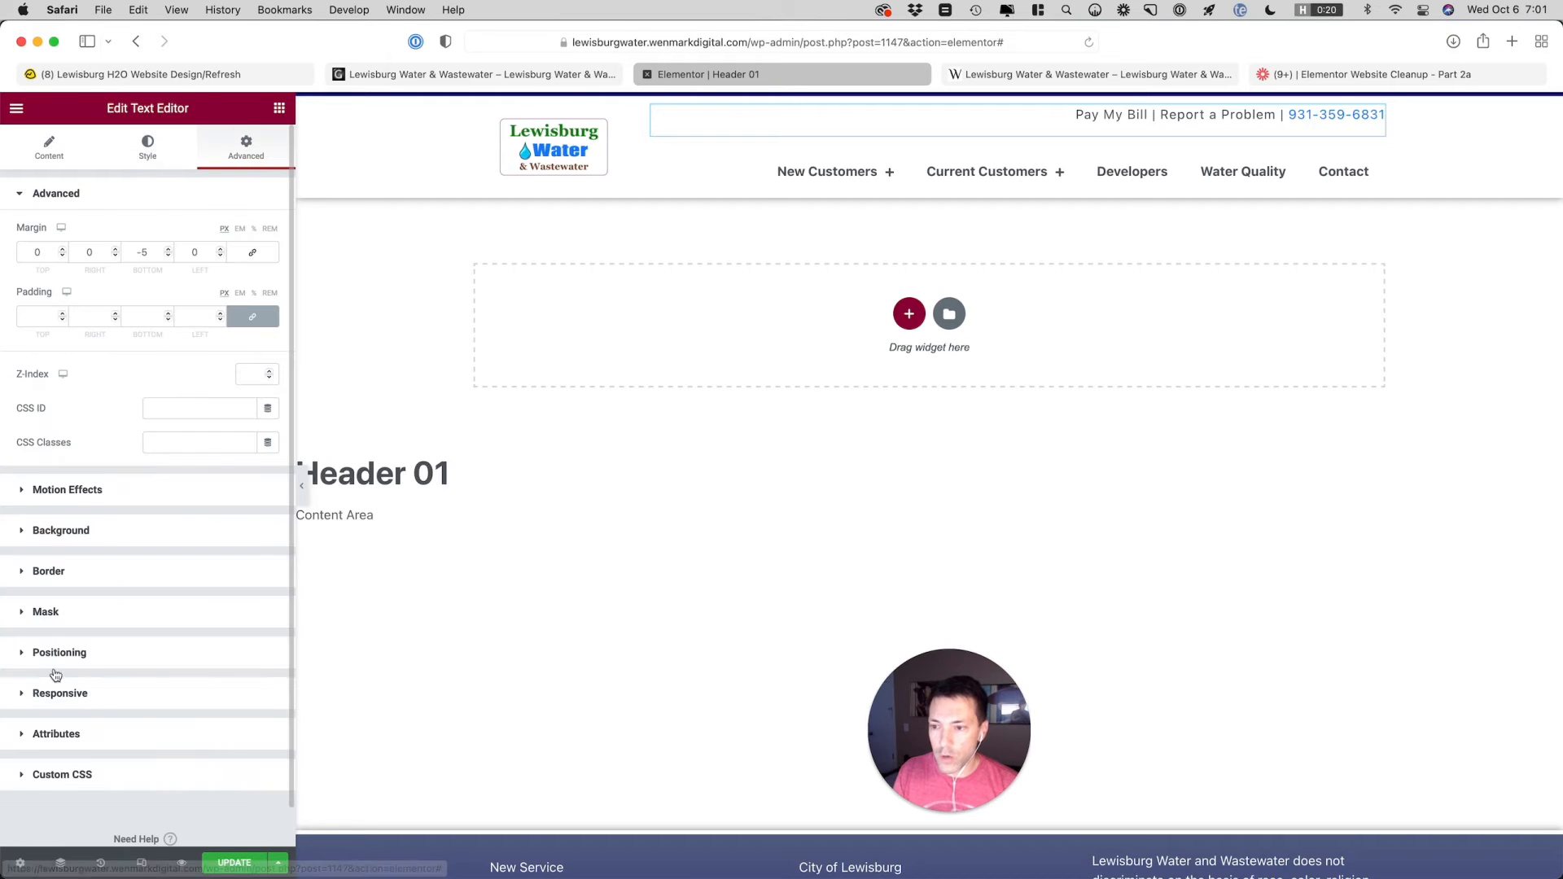
click(43, 763)
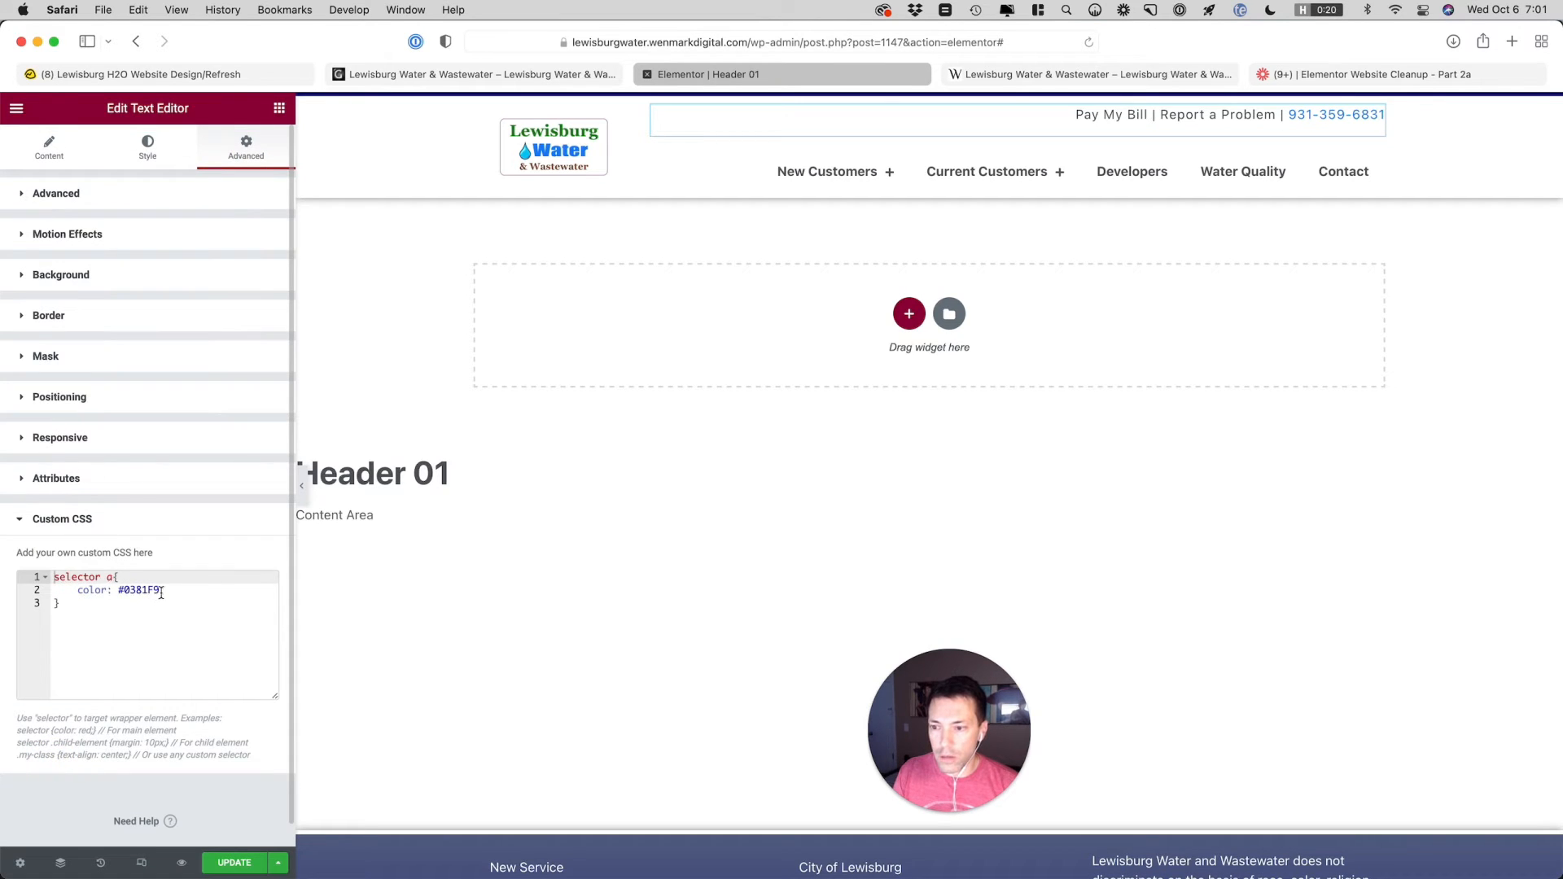
click(162, 593)
text(!i)
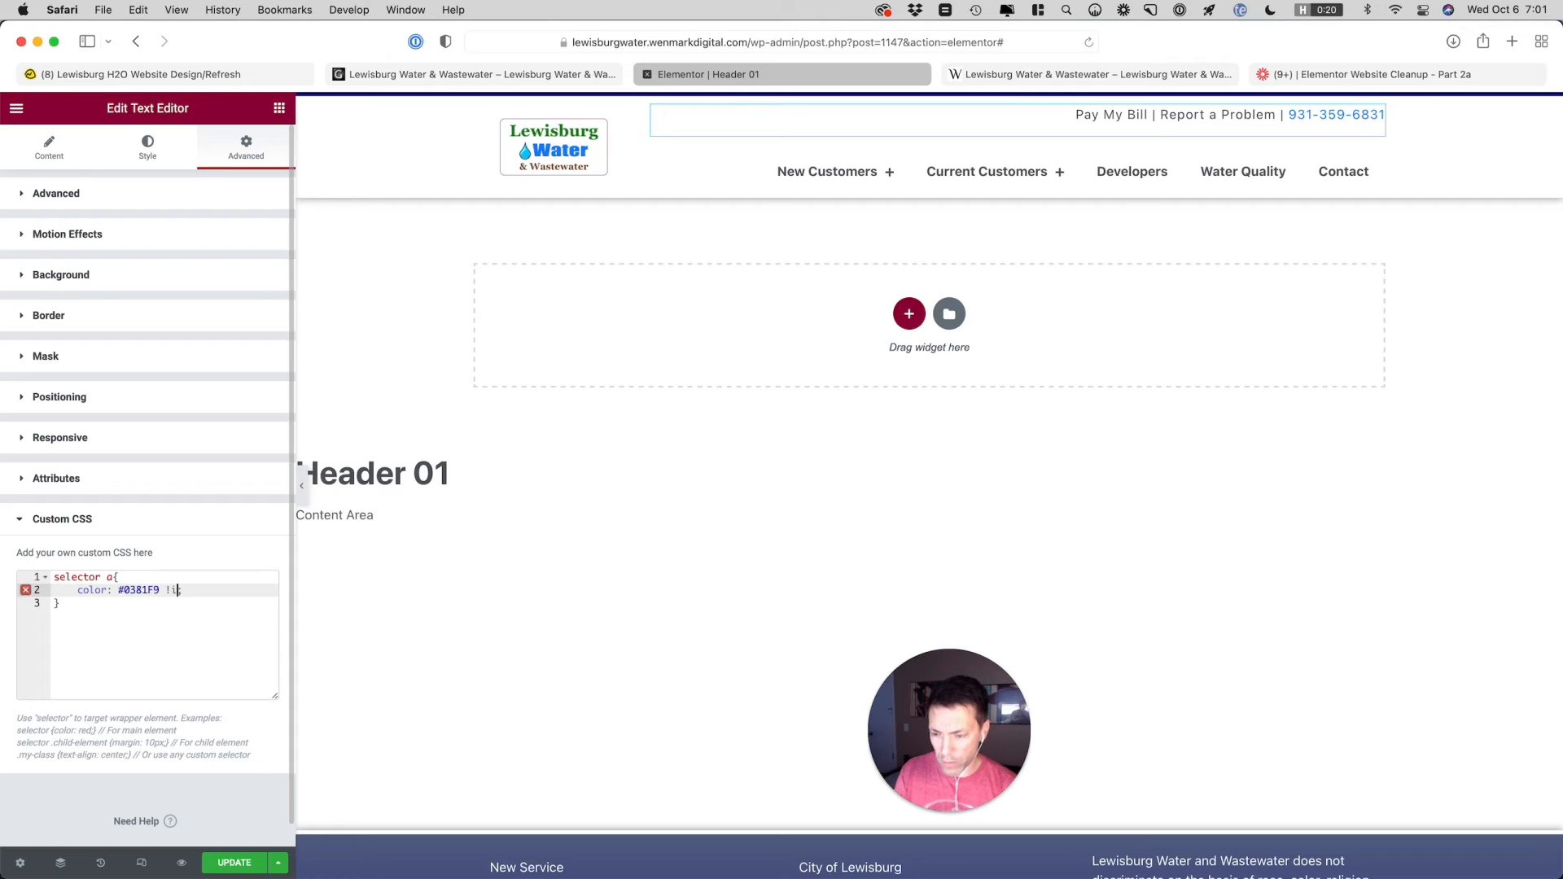
text(mportan)
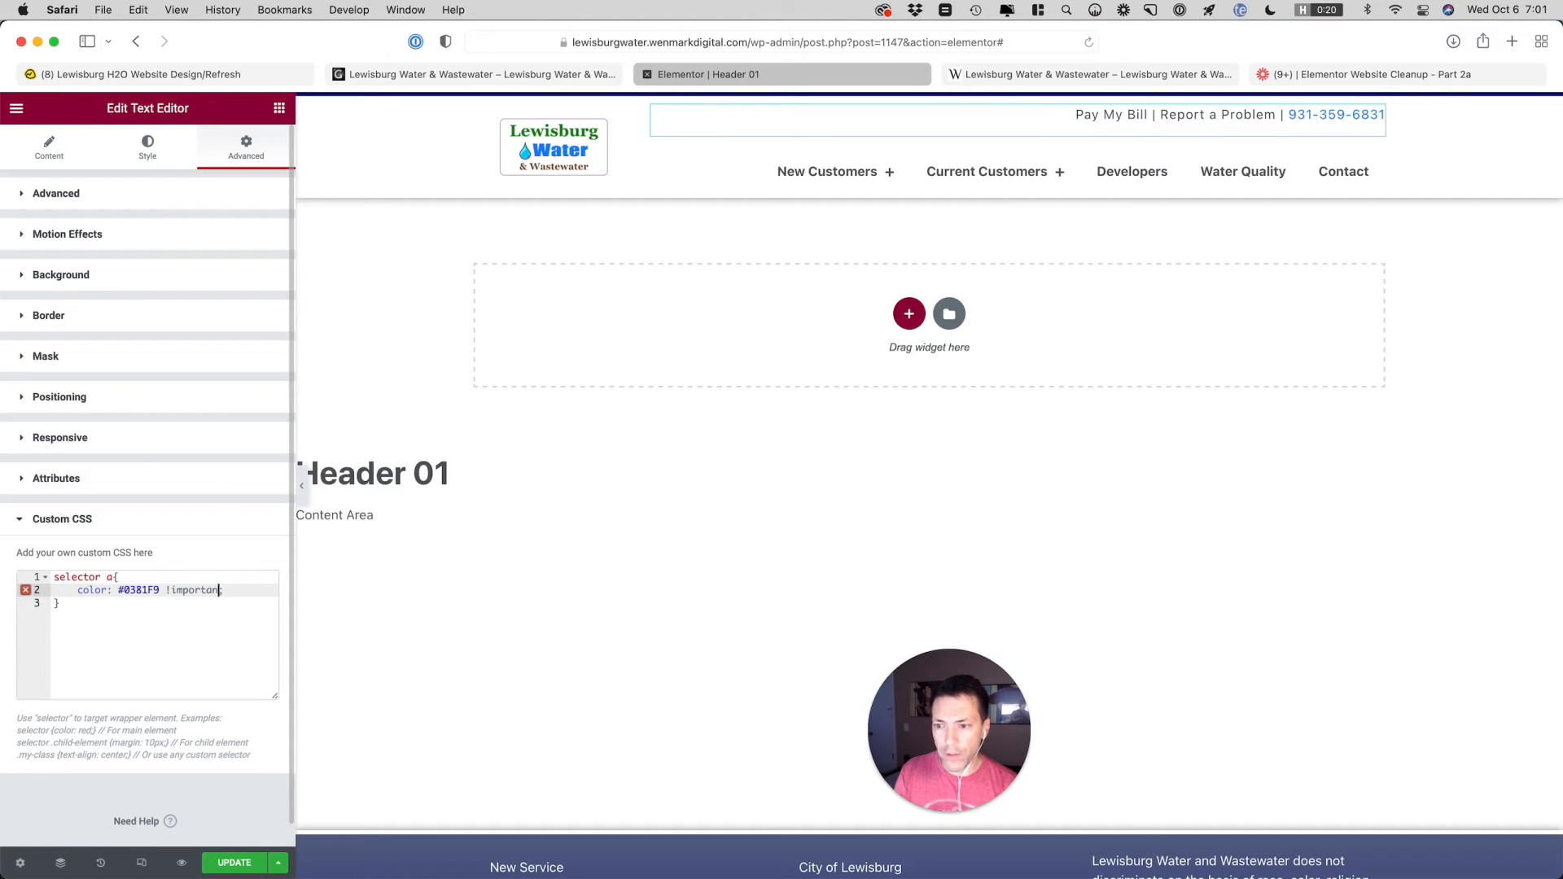
text(t;)
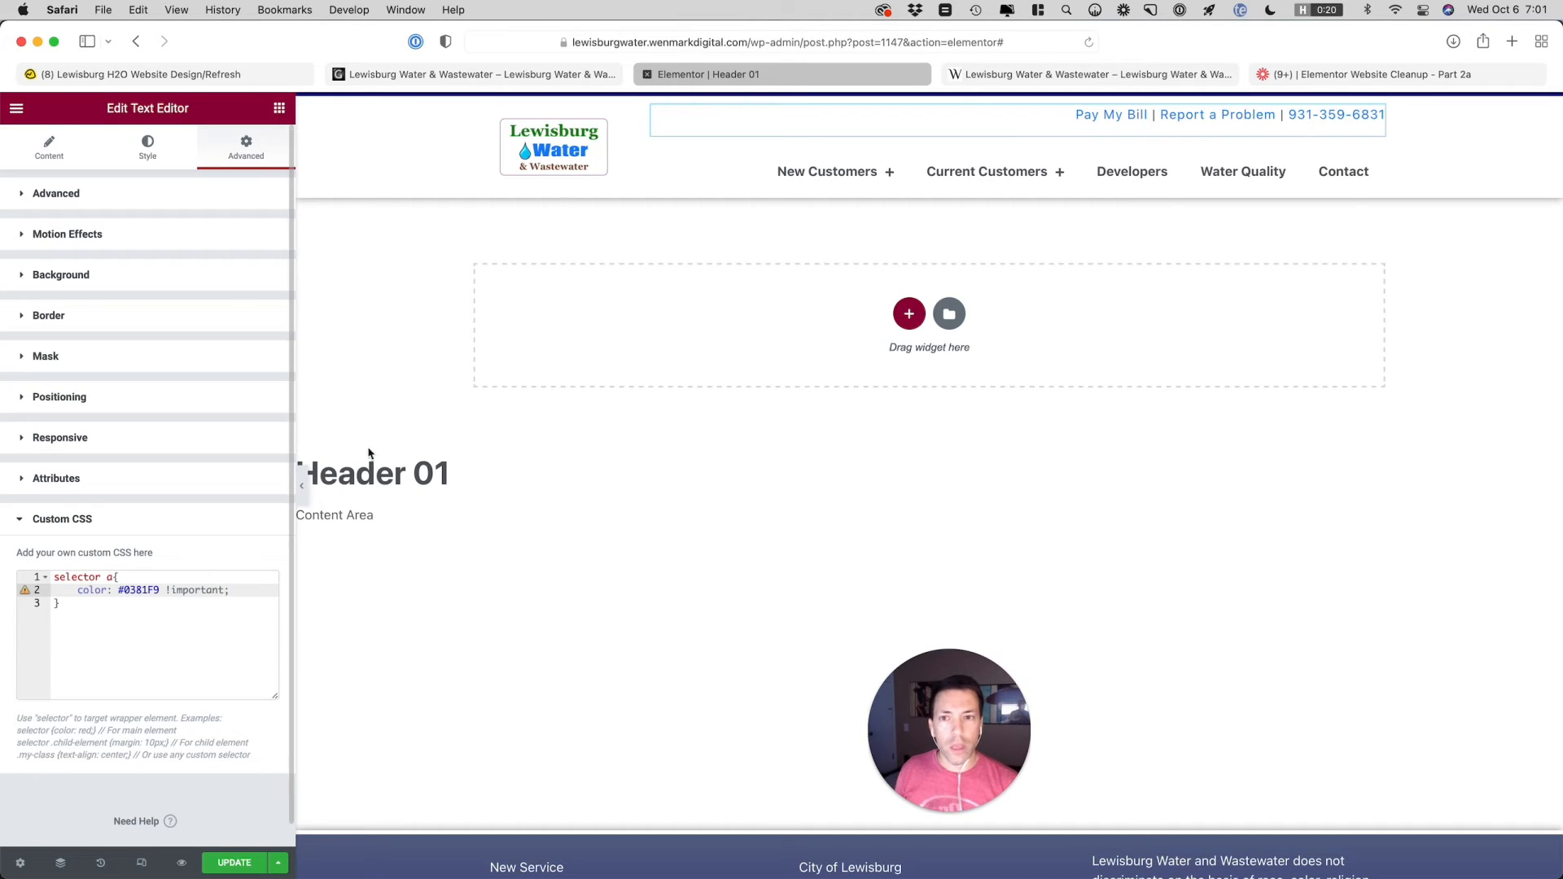
Open the site logo widget for editing and save the header changes to the live site
click(625, 130)
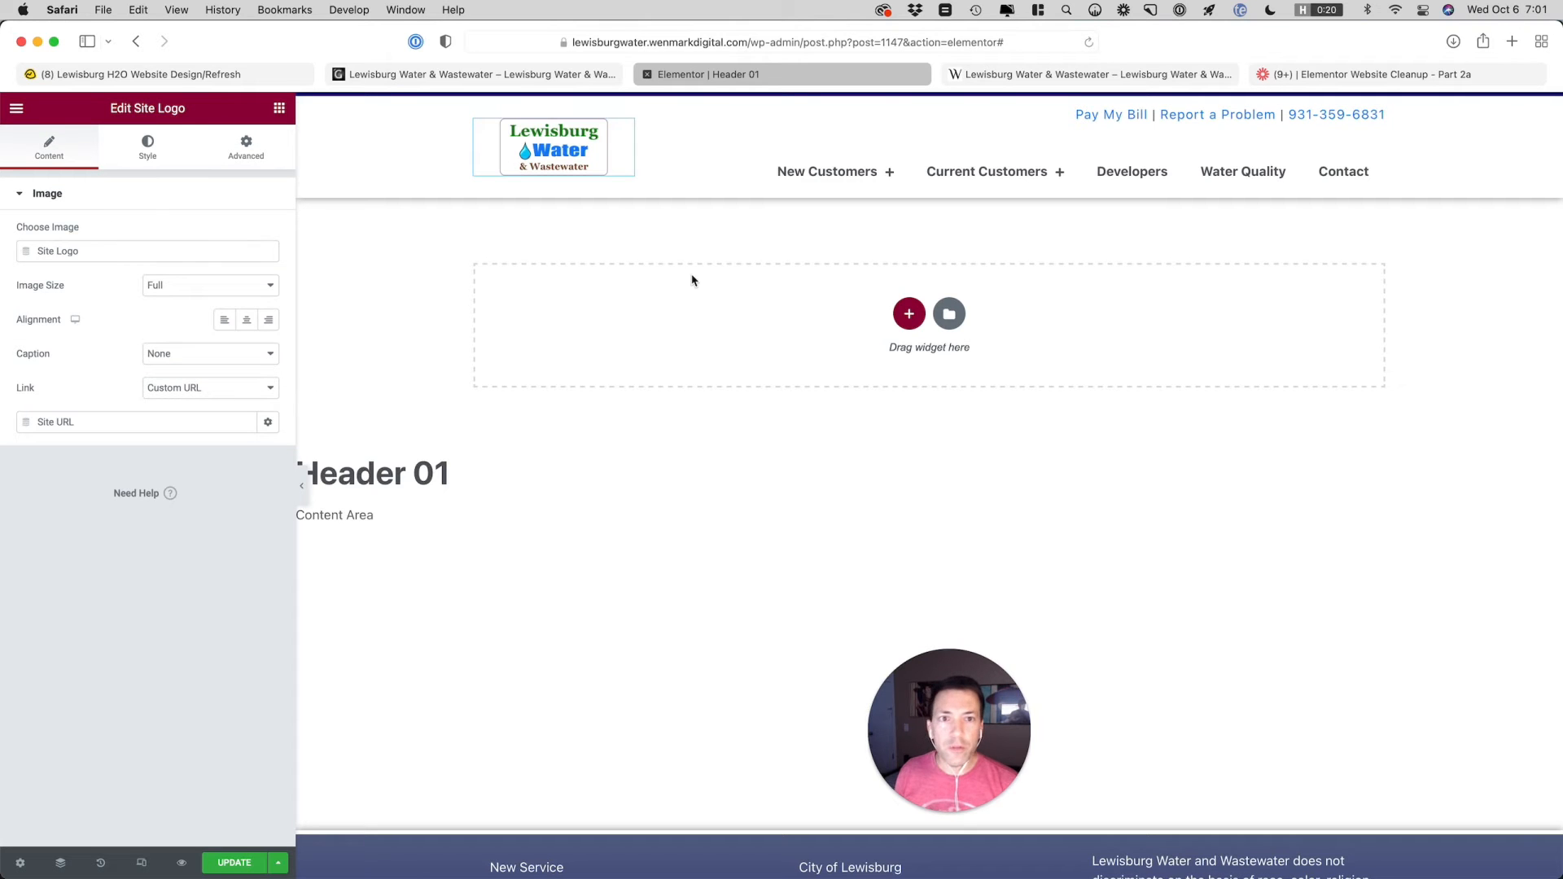
click(1023, 74)
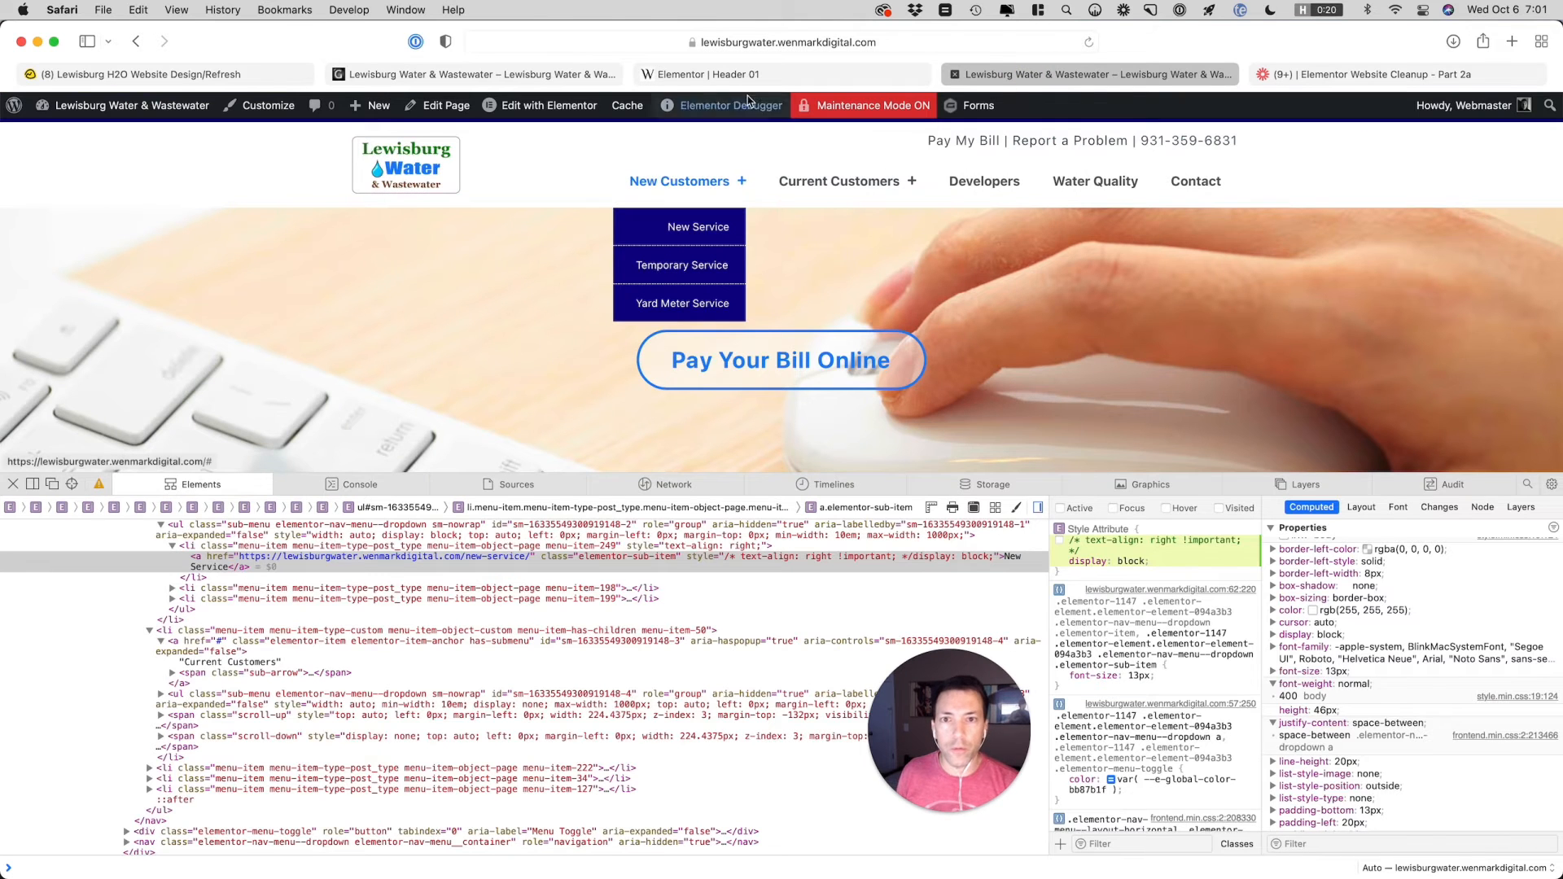
click(709, 74)
click(236, 863)
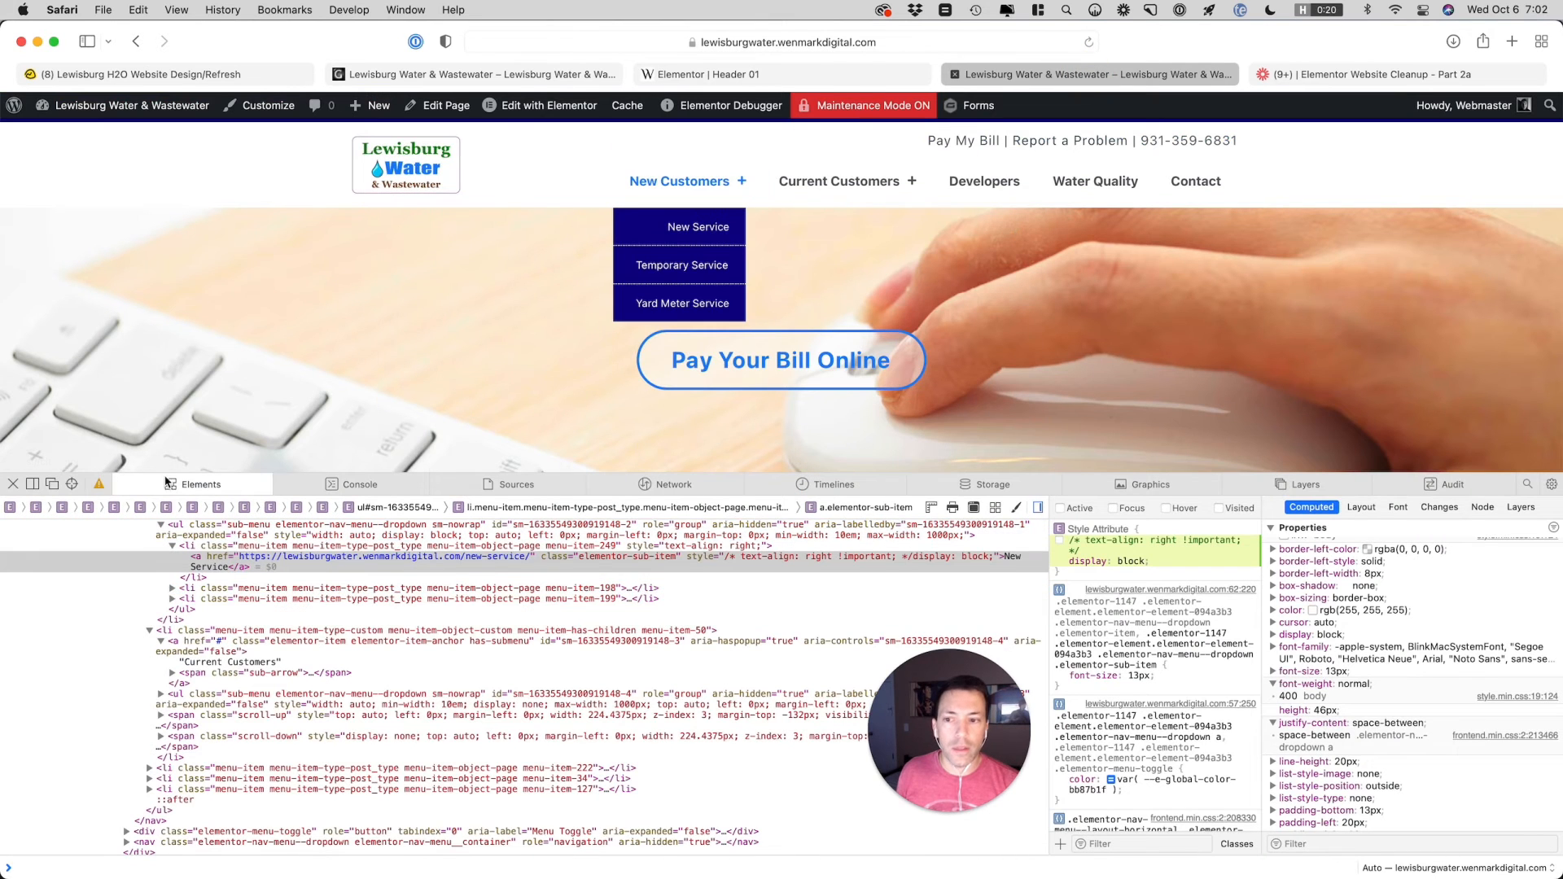
Close the web inspector on the live site and check the updated header on the New Service page
click(13, 485)
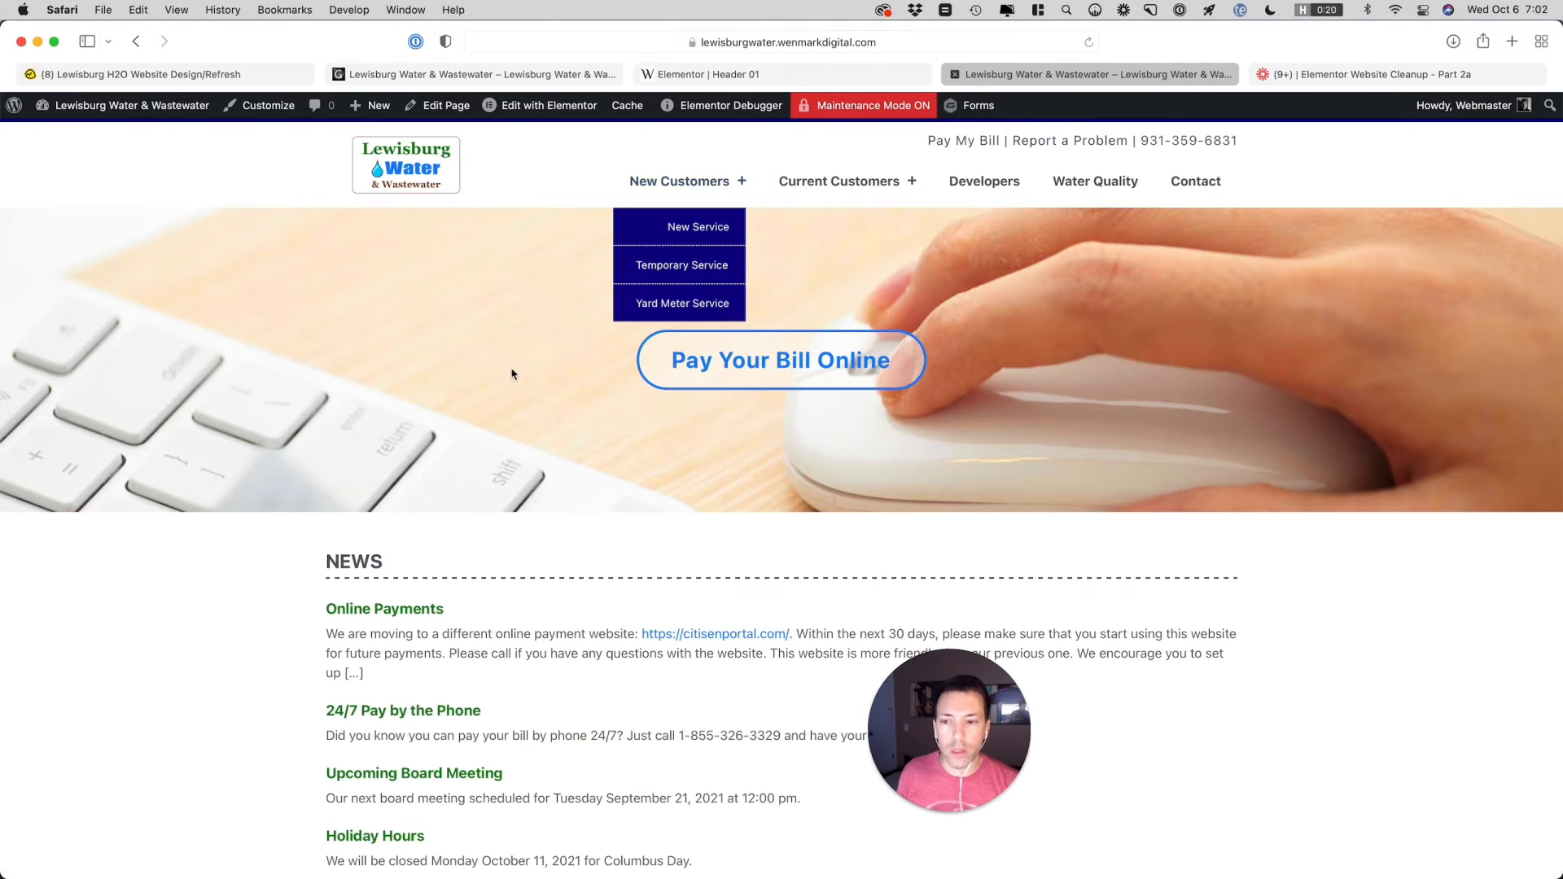
click(687, 243)
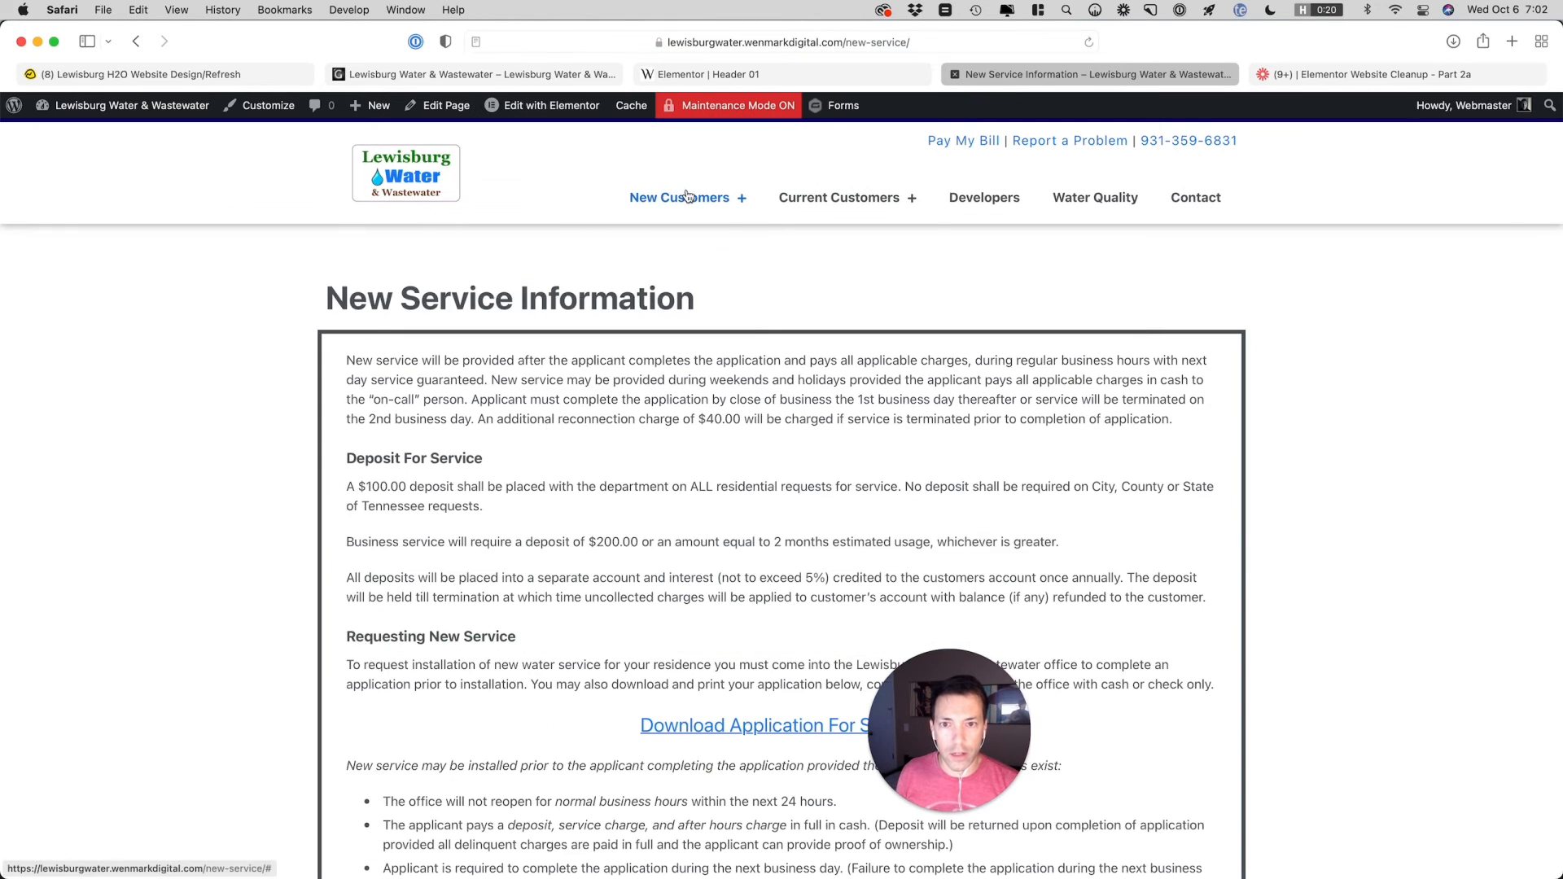
mouse_move(684, 198)
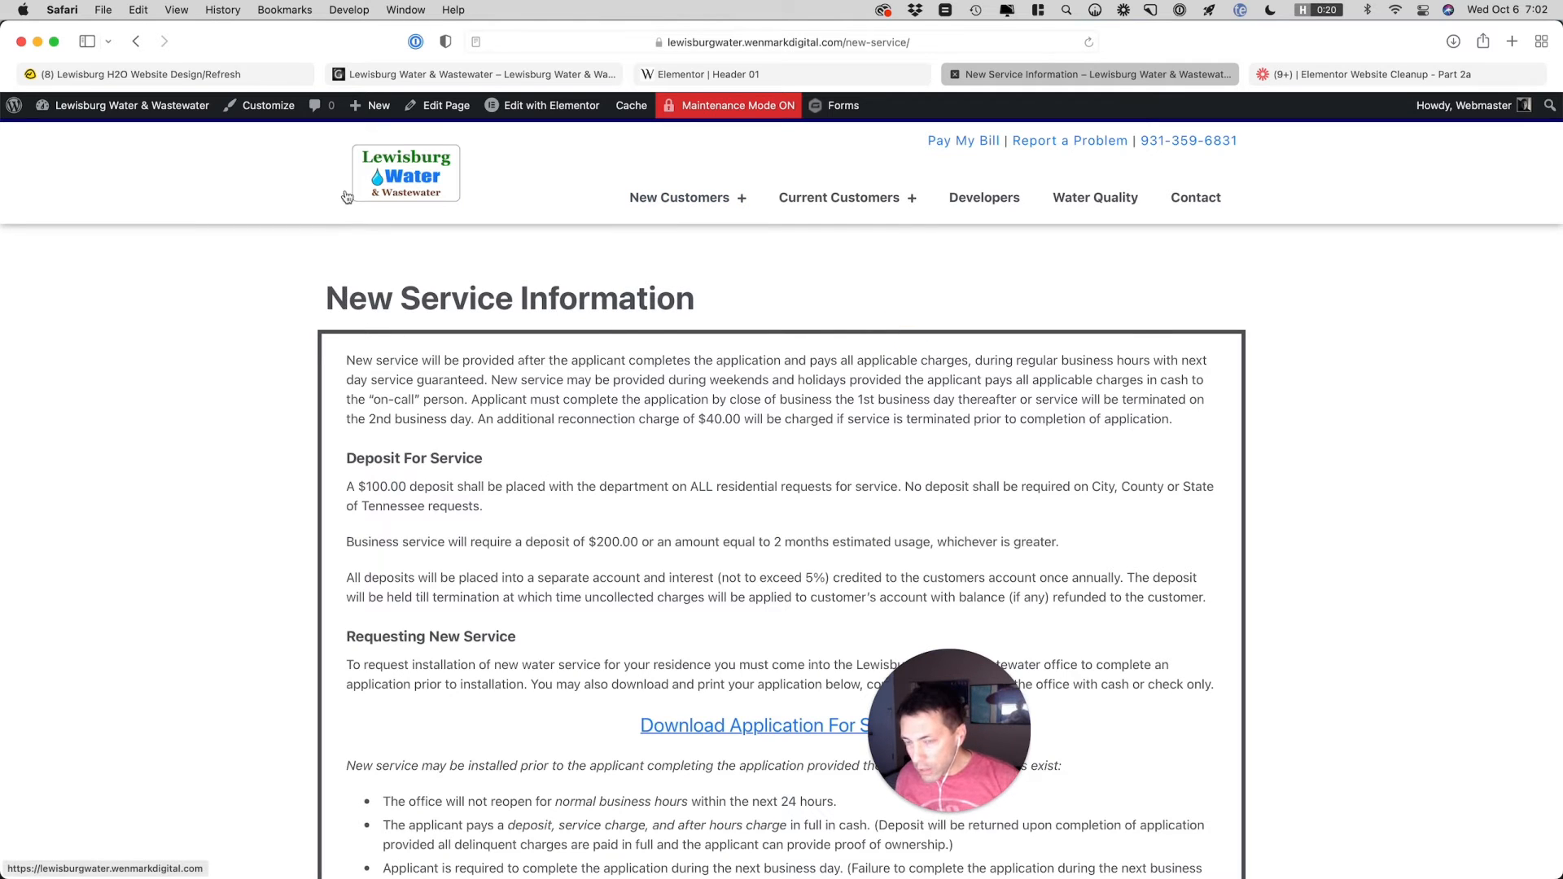
Left-align the site logo in the Header 01 template and clear its custom width with the unit set to px
click(786, 76)
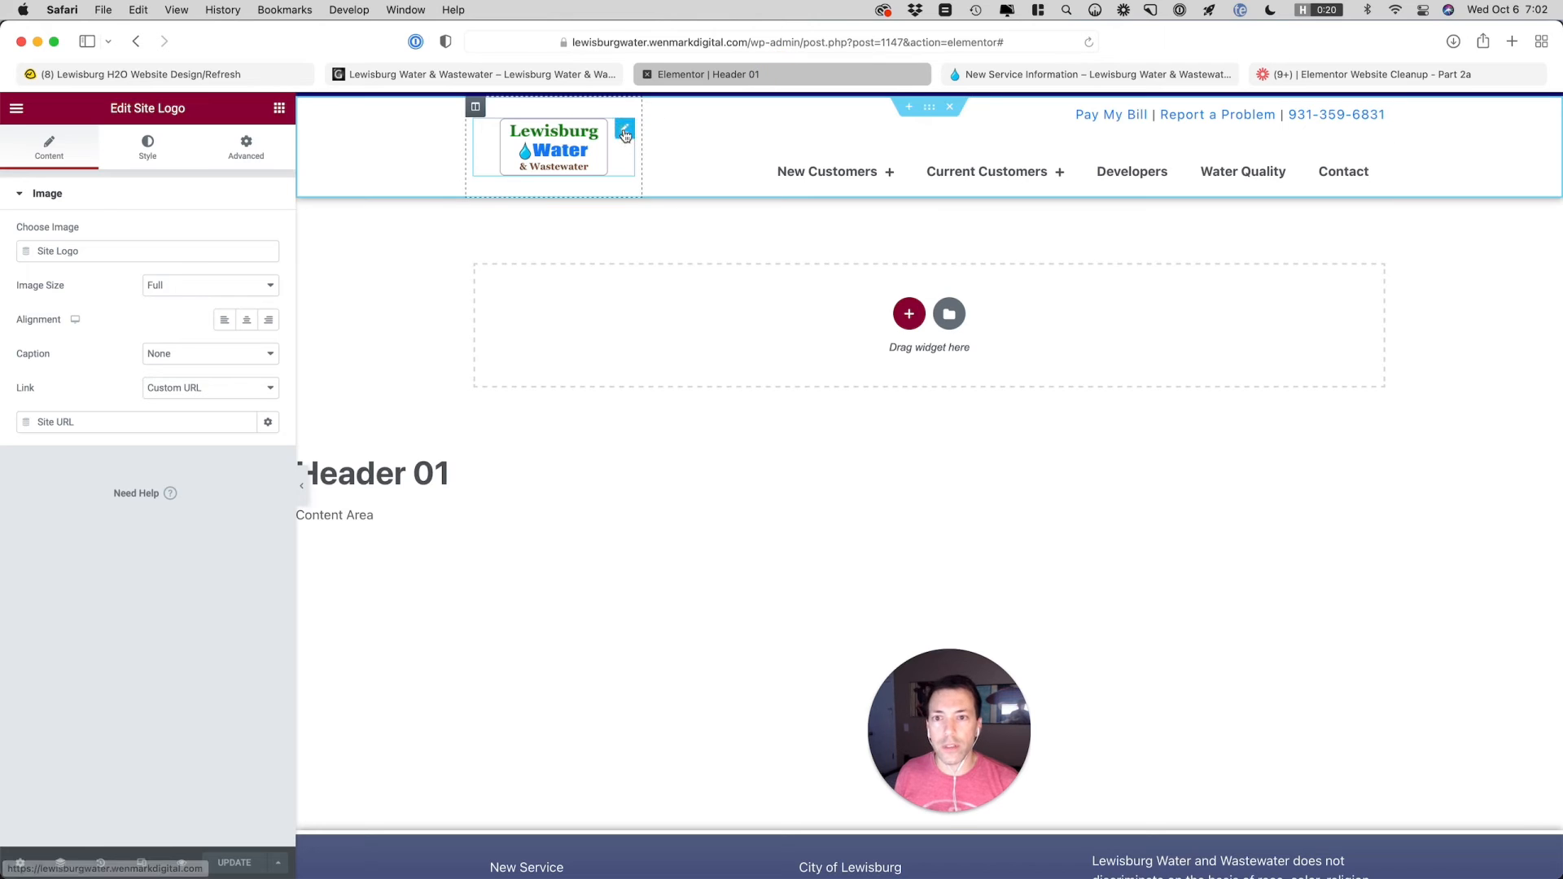
click(224, 320)
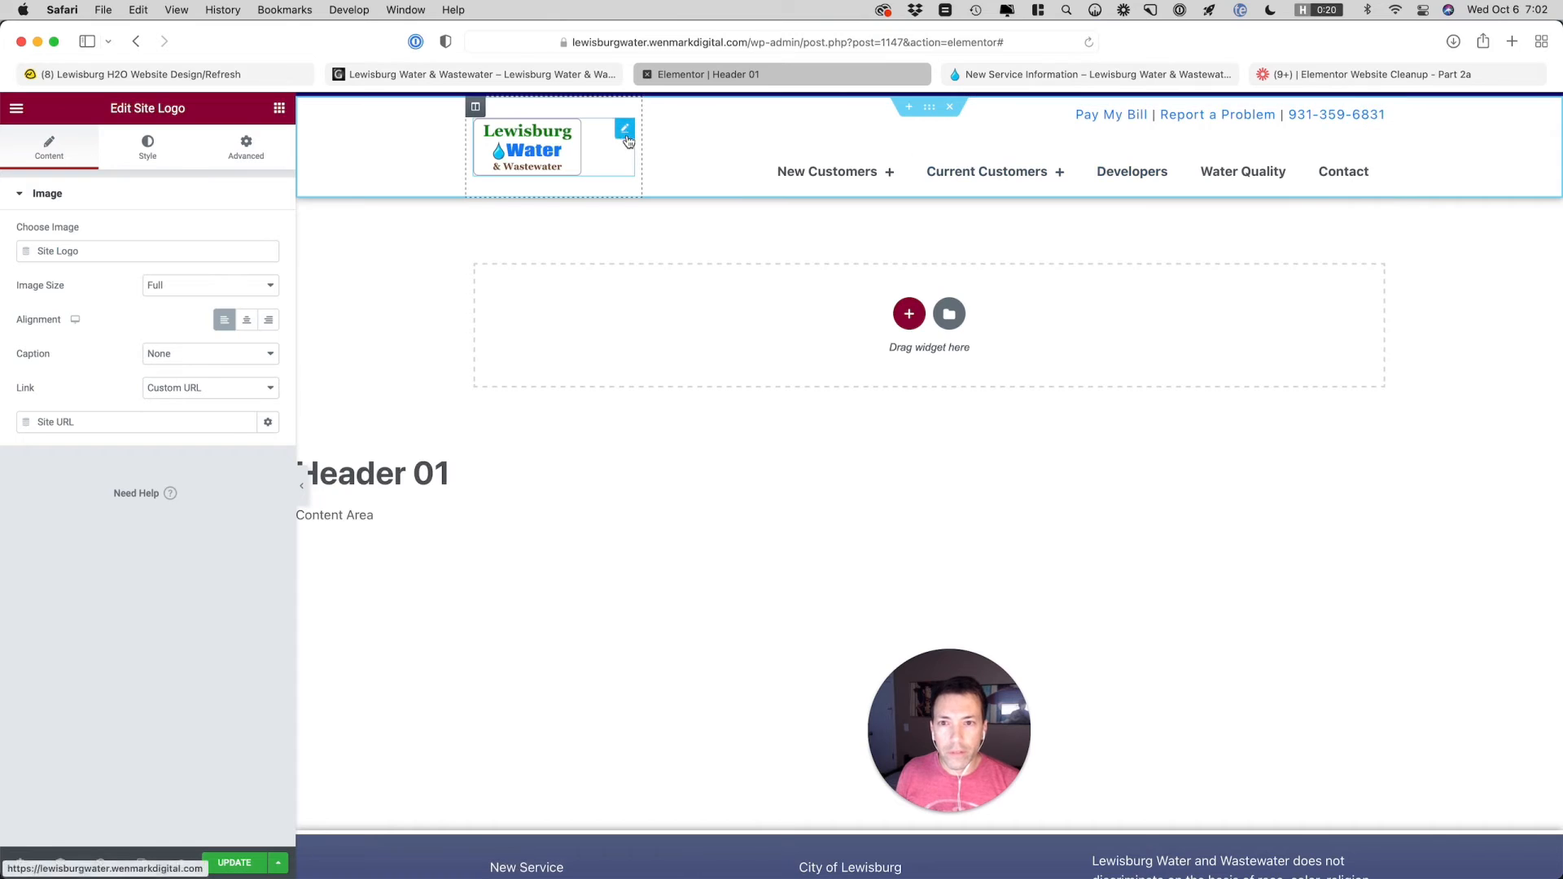
click(157, 146)
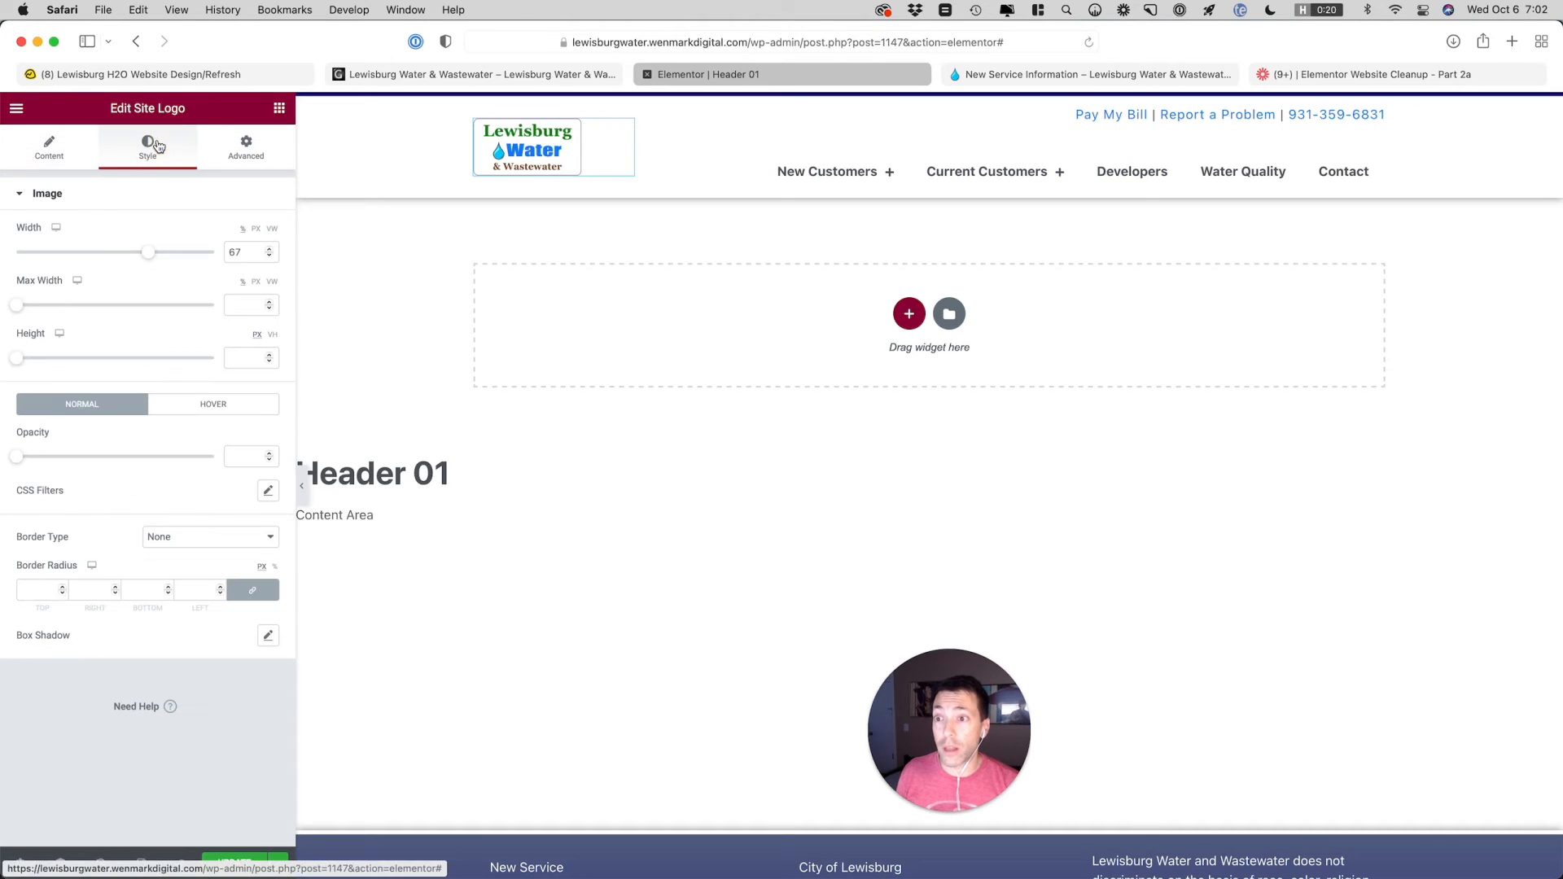
click(255, 230)
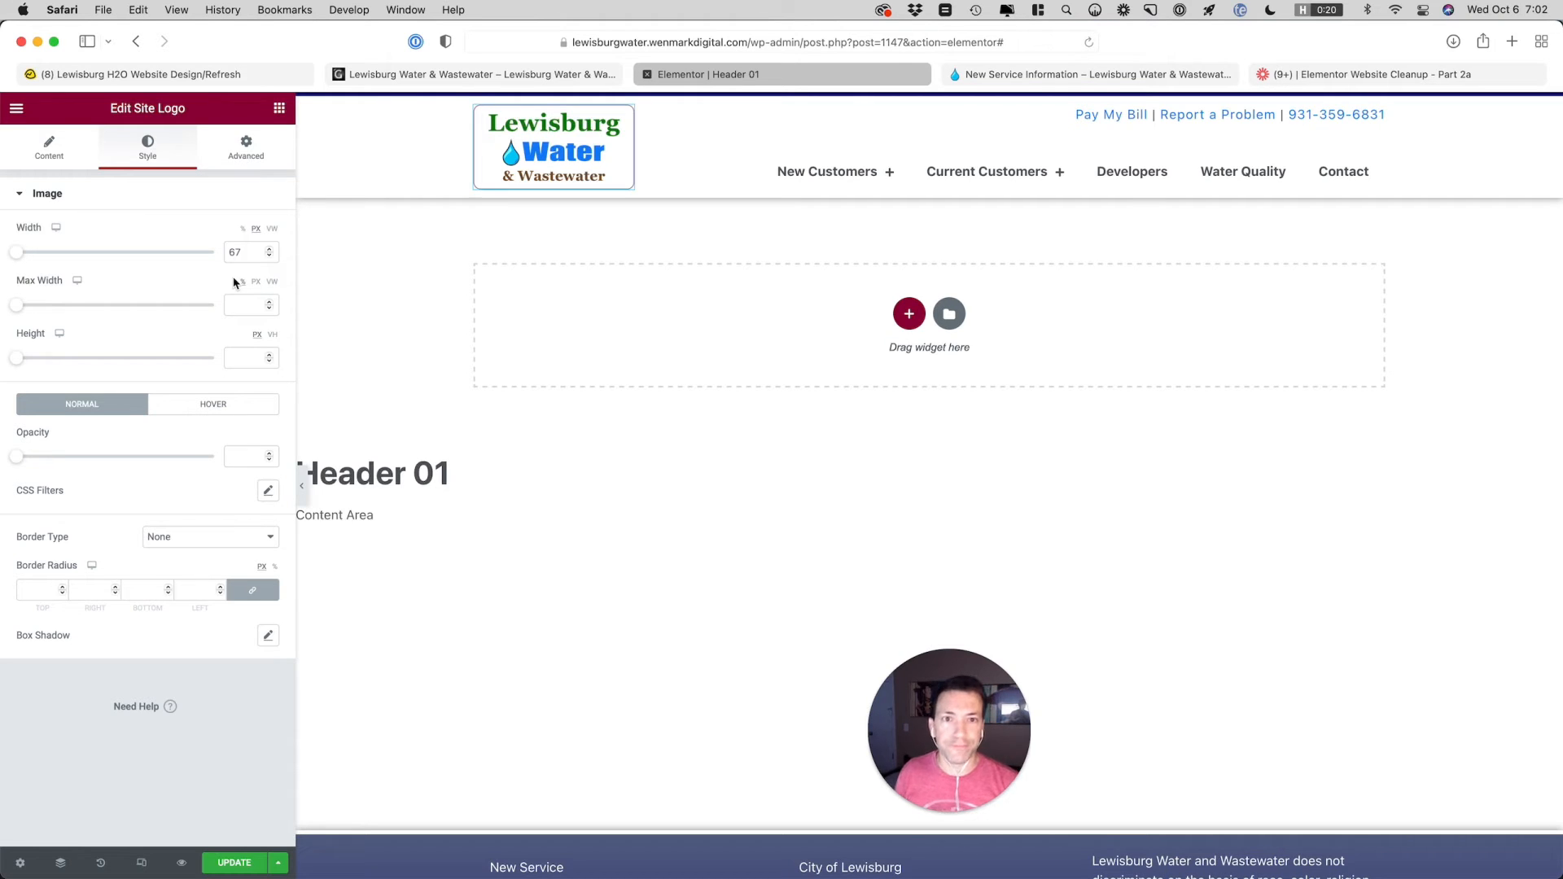
double_click(247, 254)
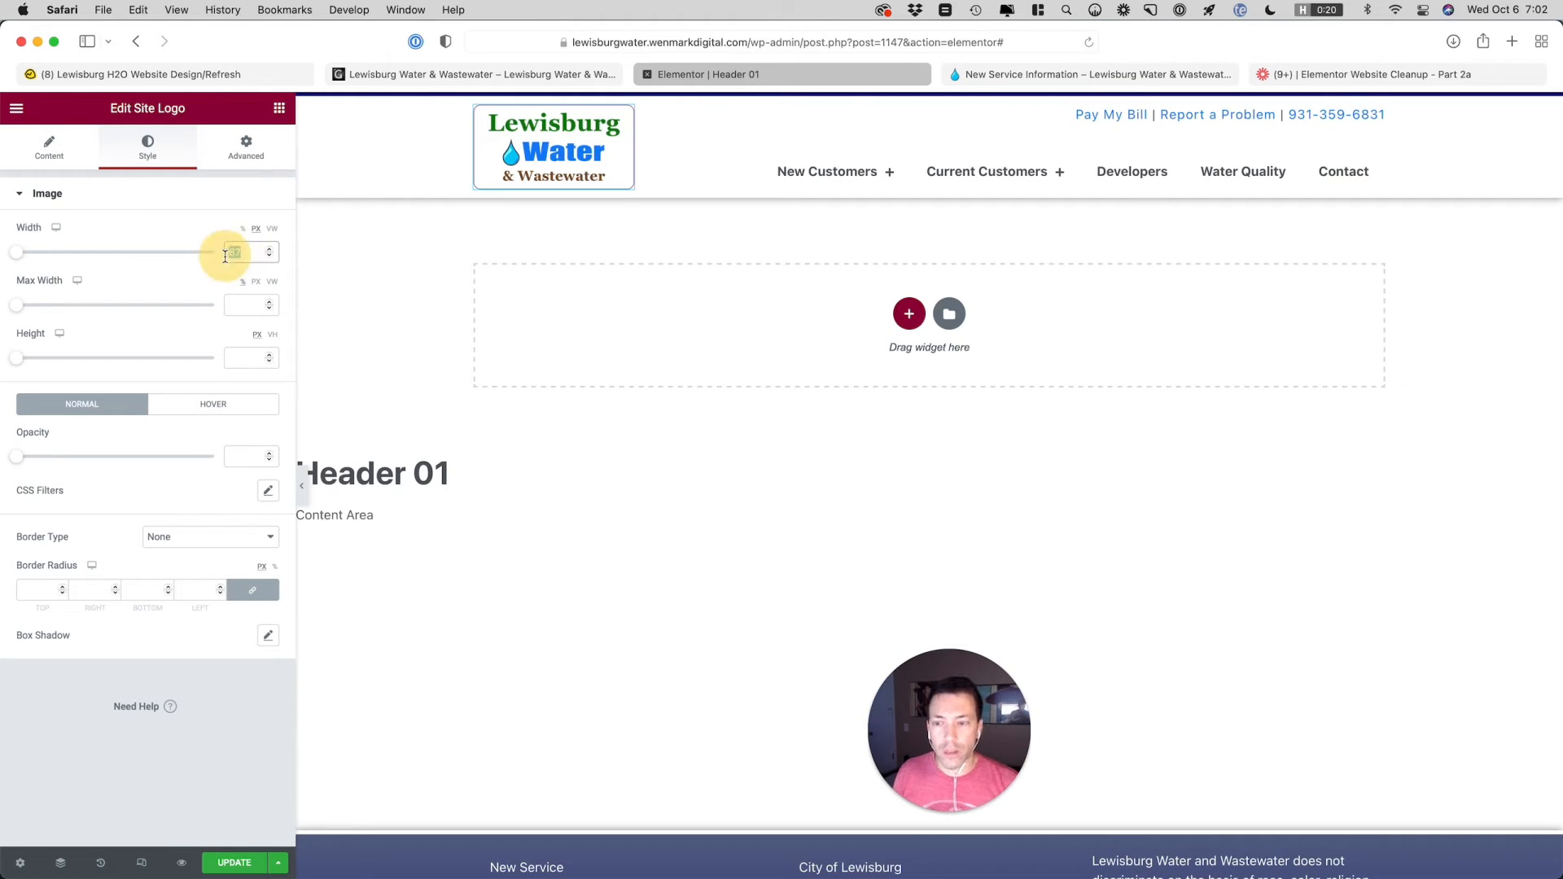
key(BackSpace)
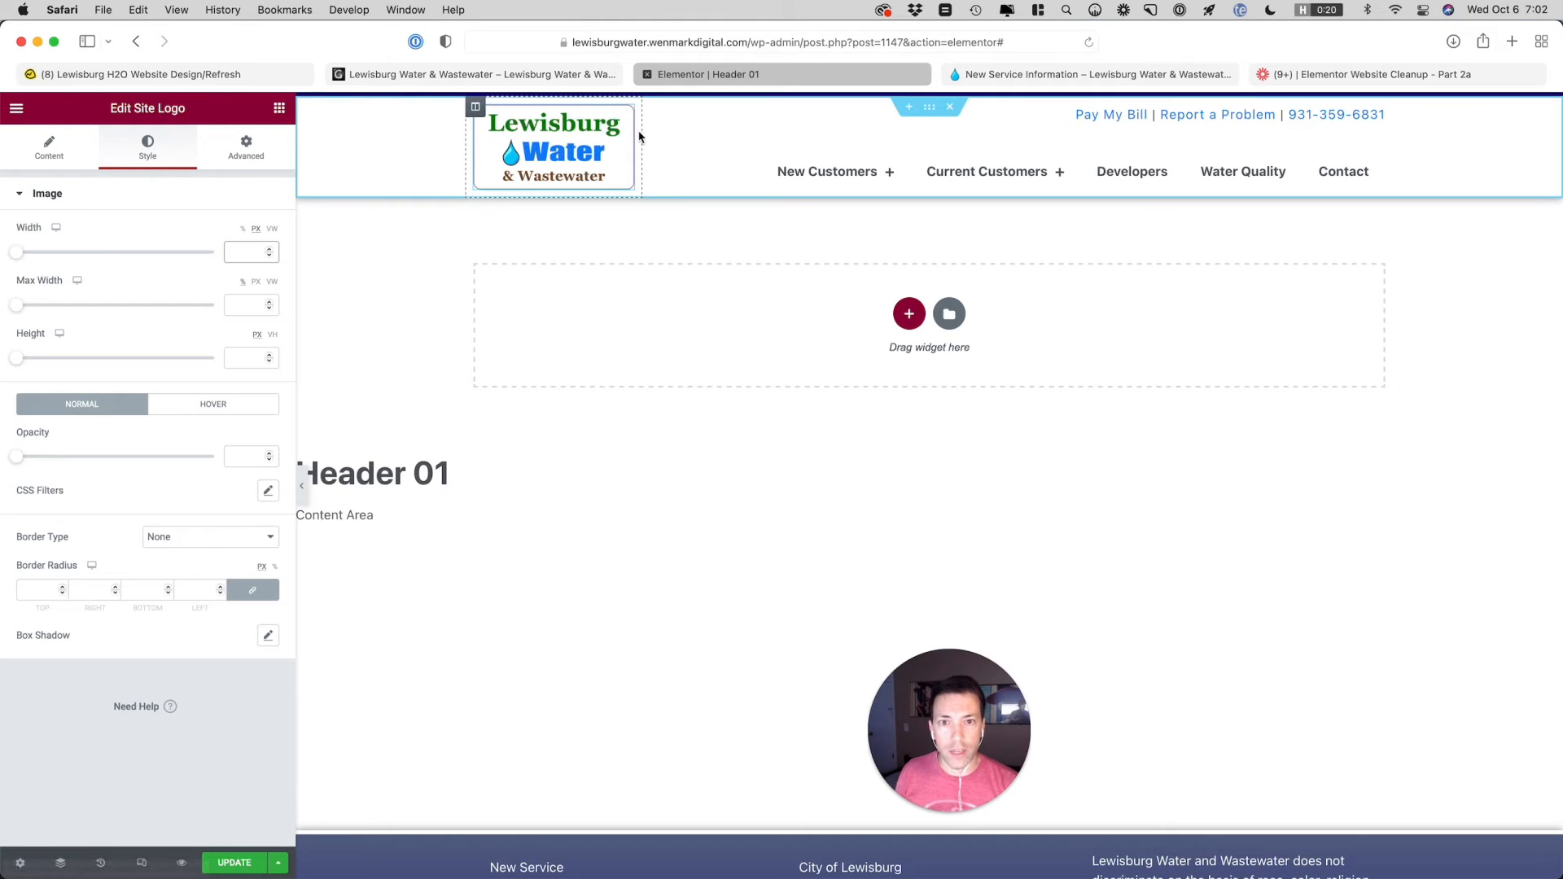
Set the width of the column holding the site logo to 18%
click(476, 107)
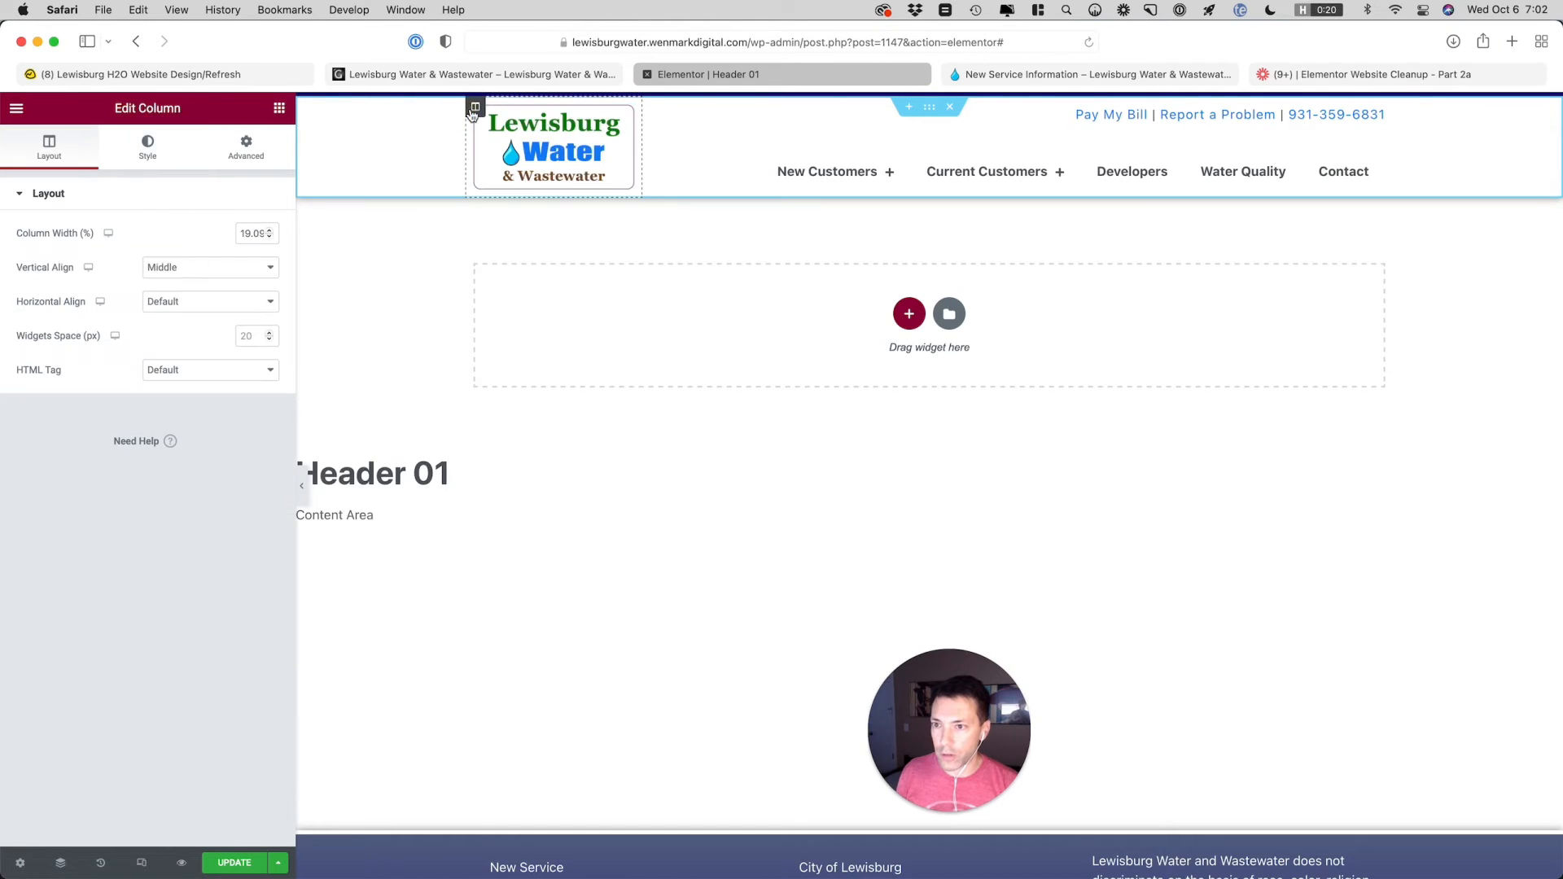
click(269, 236)
click(270, 236)
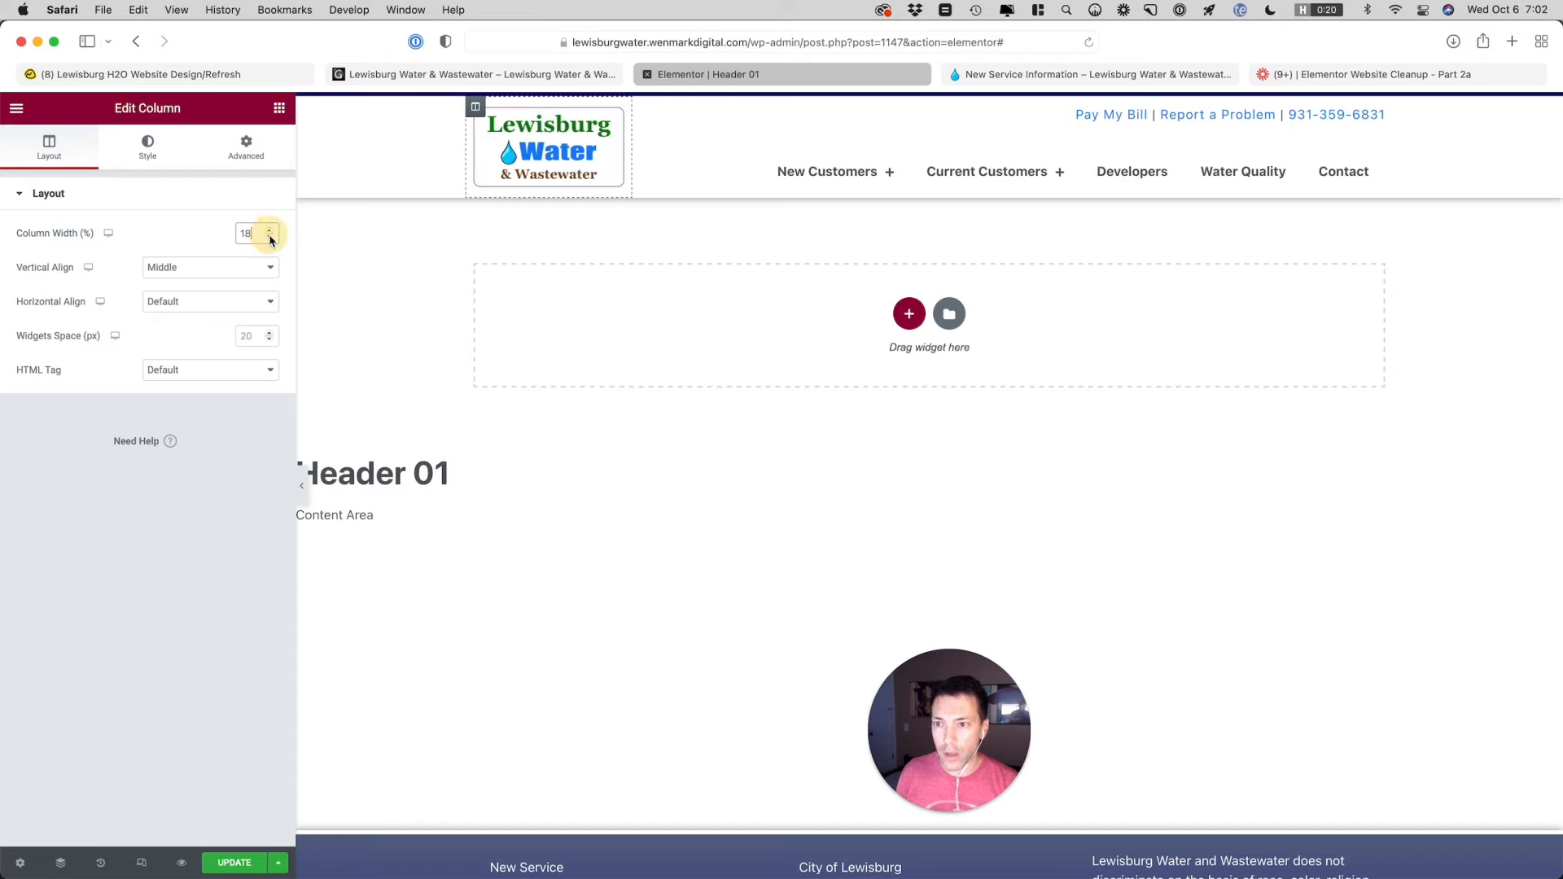
click(269, 237)
click(270, 236)
click(270, 236)
click(270, 237)
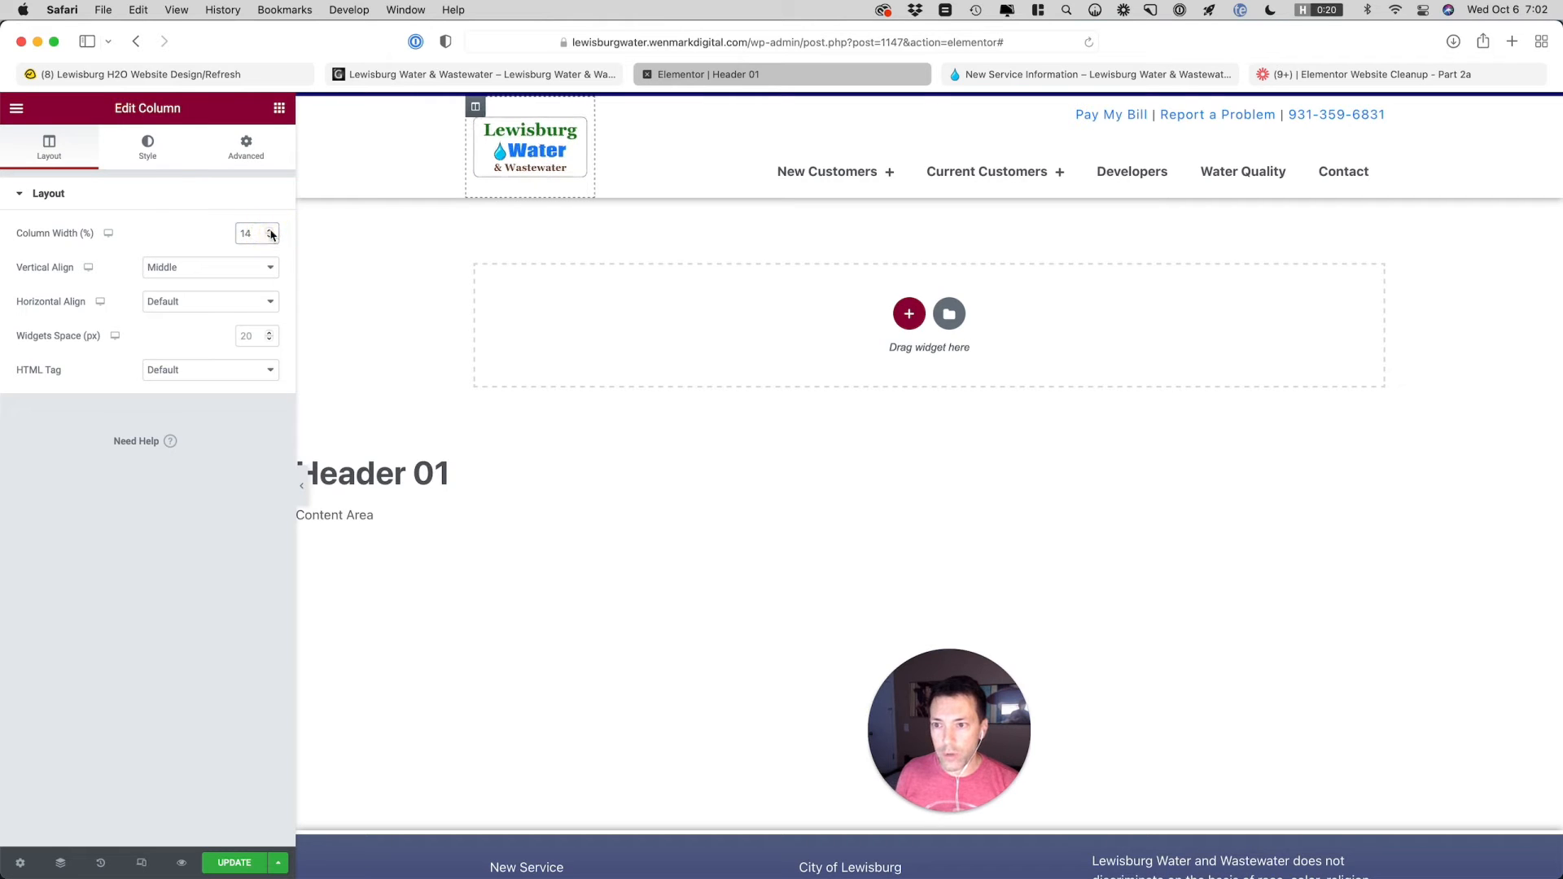
click(271, 232)
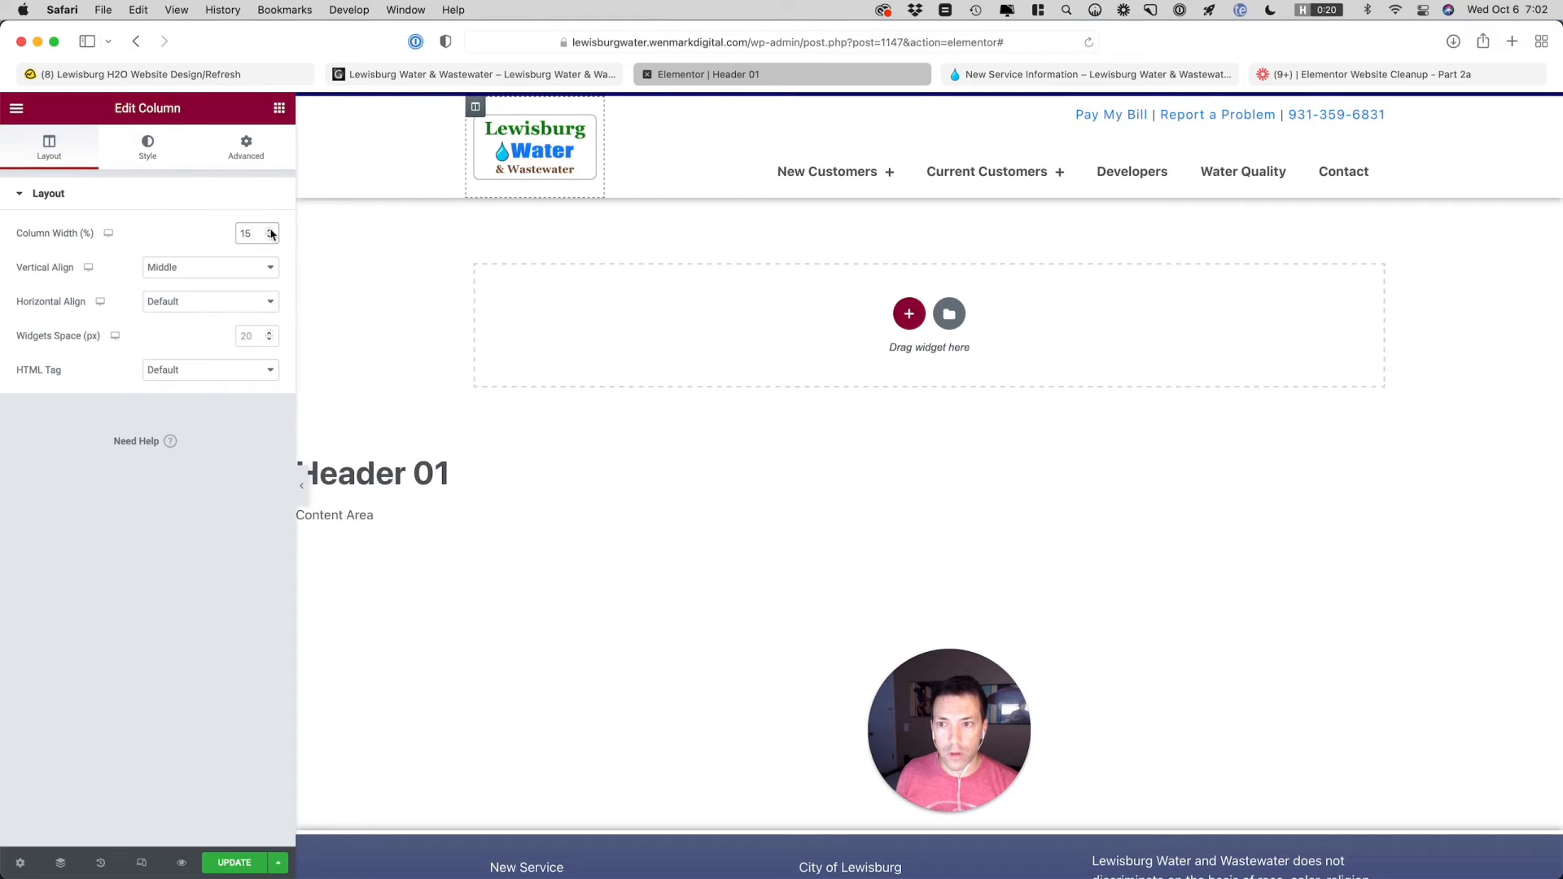
click(271, 231)
click(271, 231)
click(271, 231)
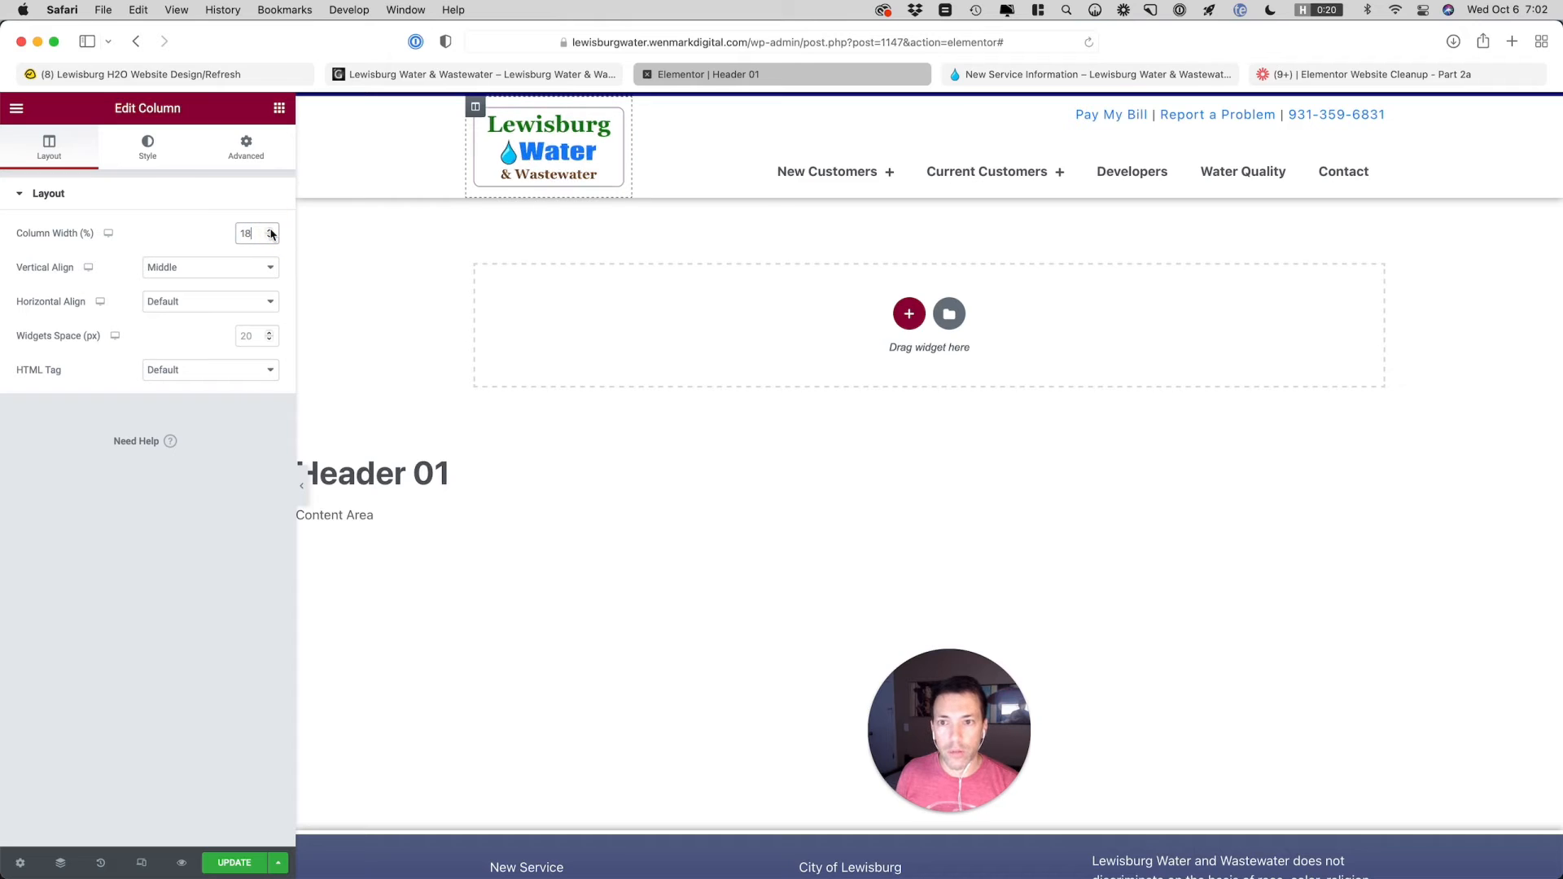
click(254, 589)
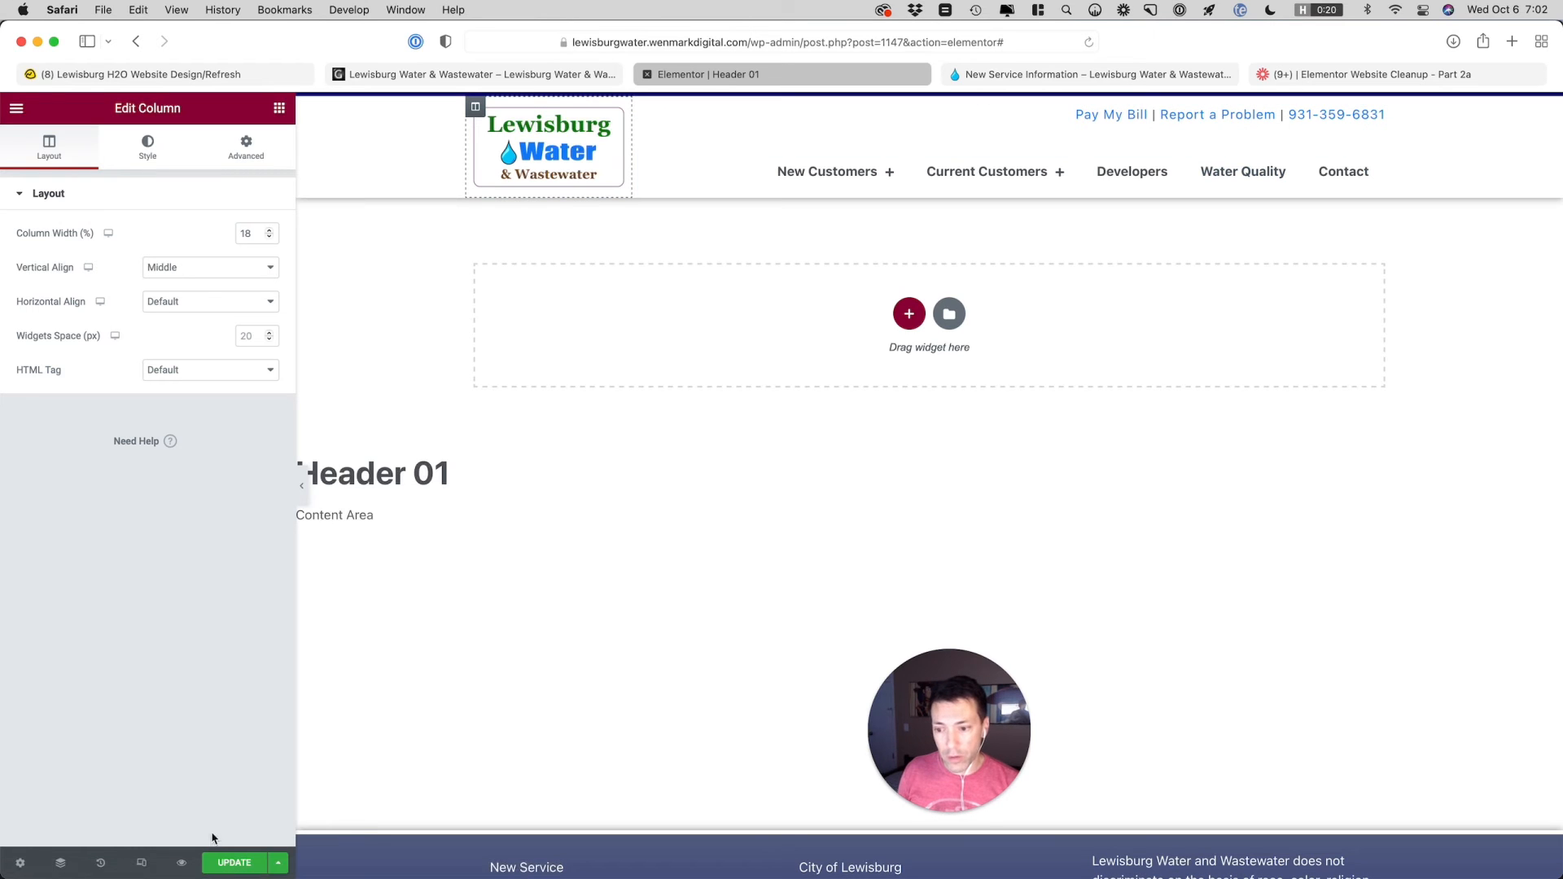
Switch the header preview to the mobile device size to inspect the responsive layout
click(142, 862)
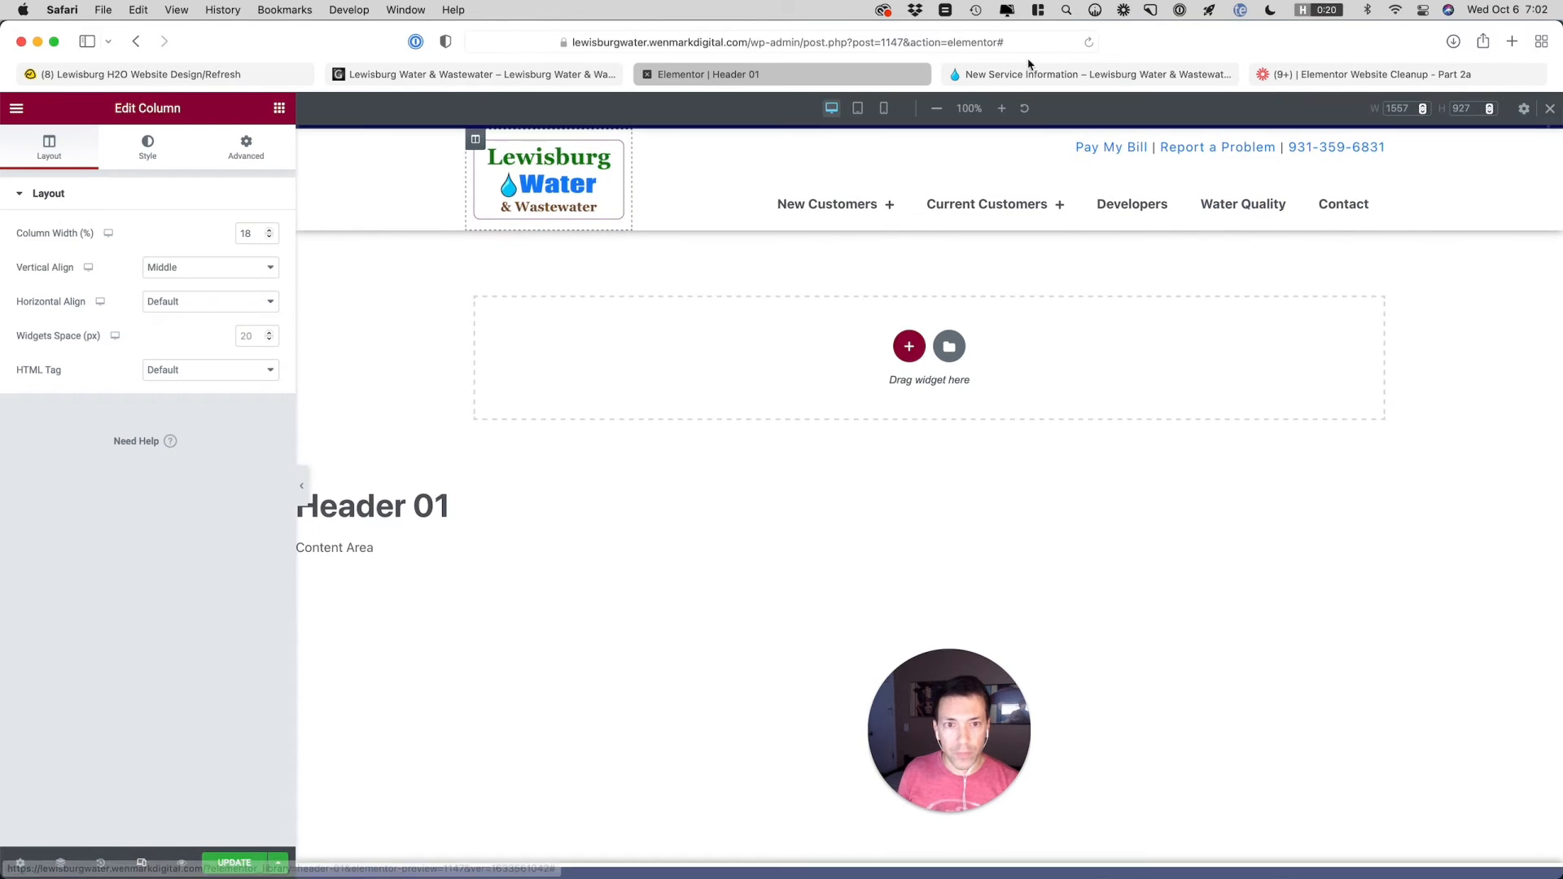
click(889, 116)
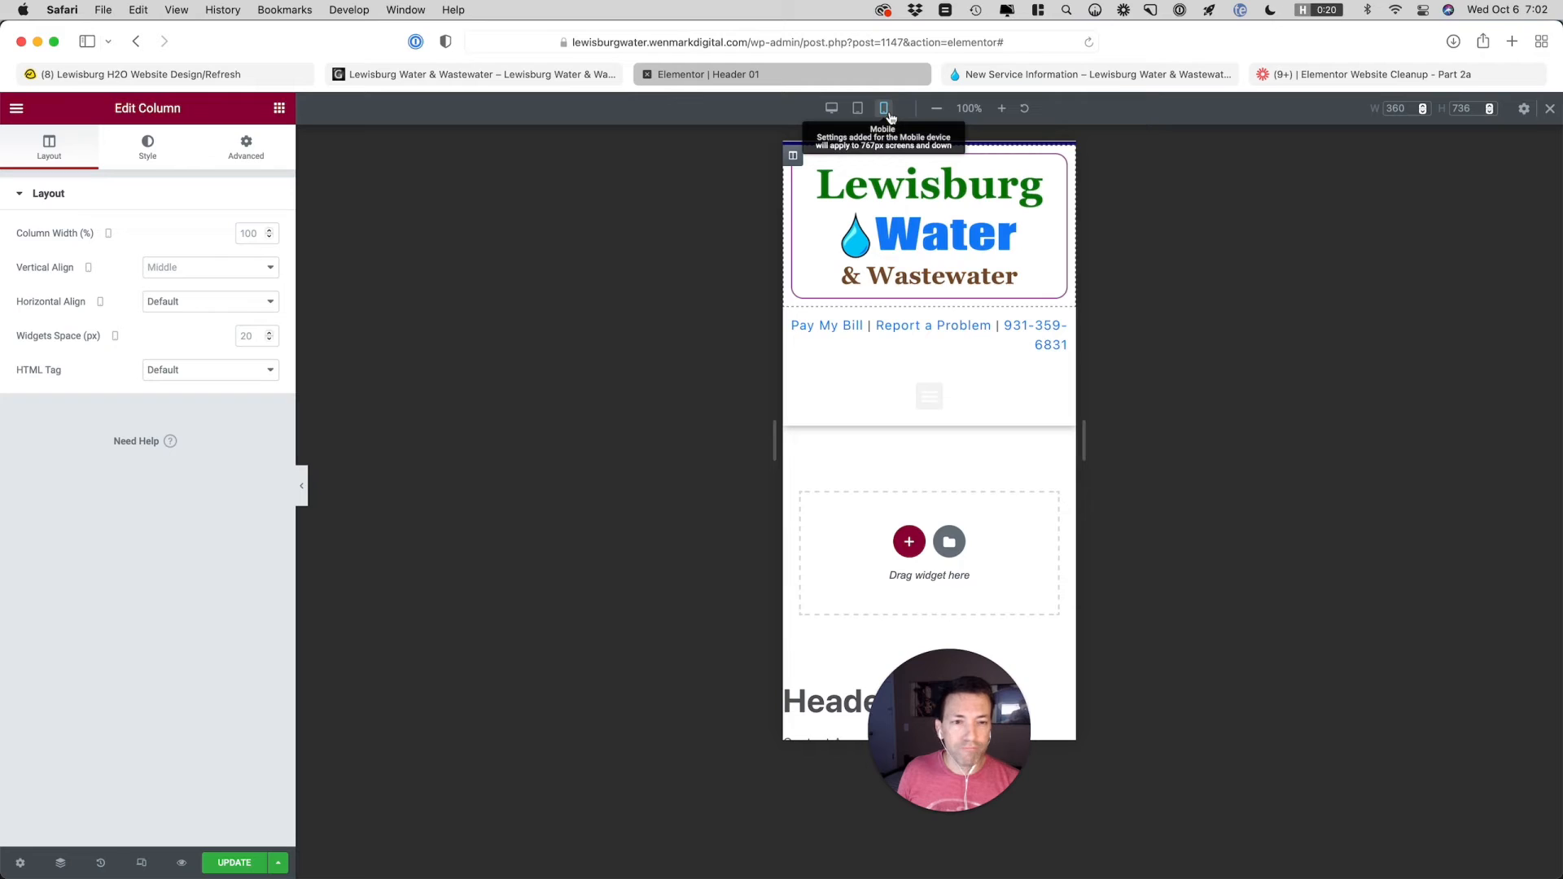
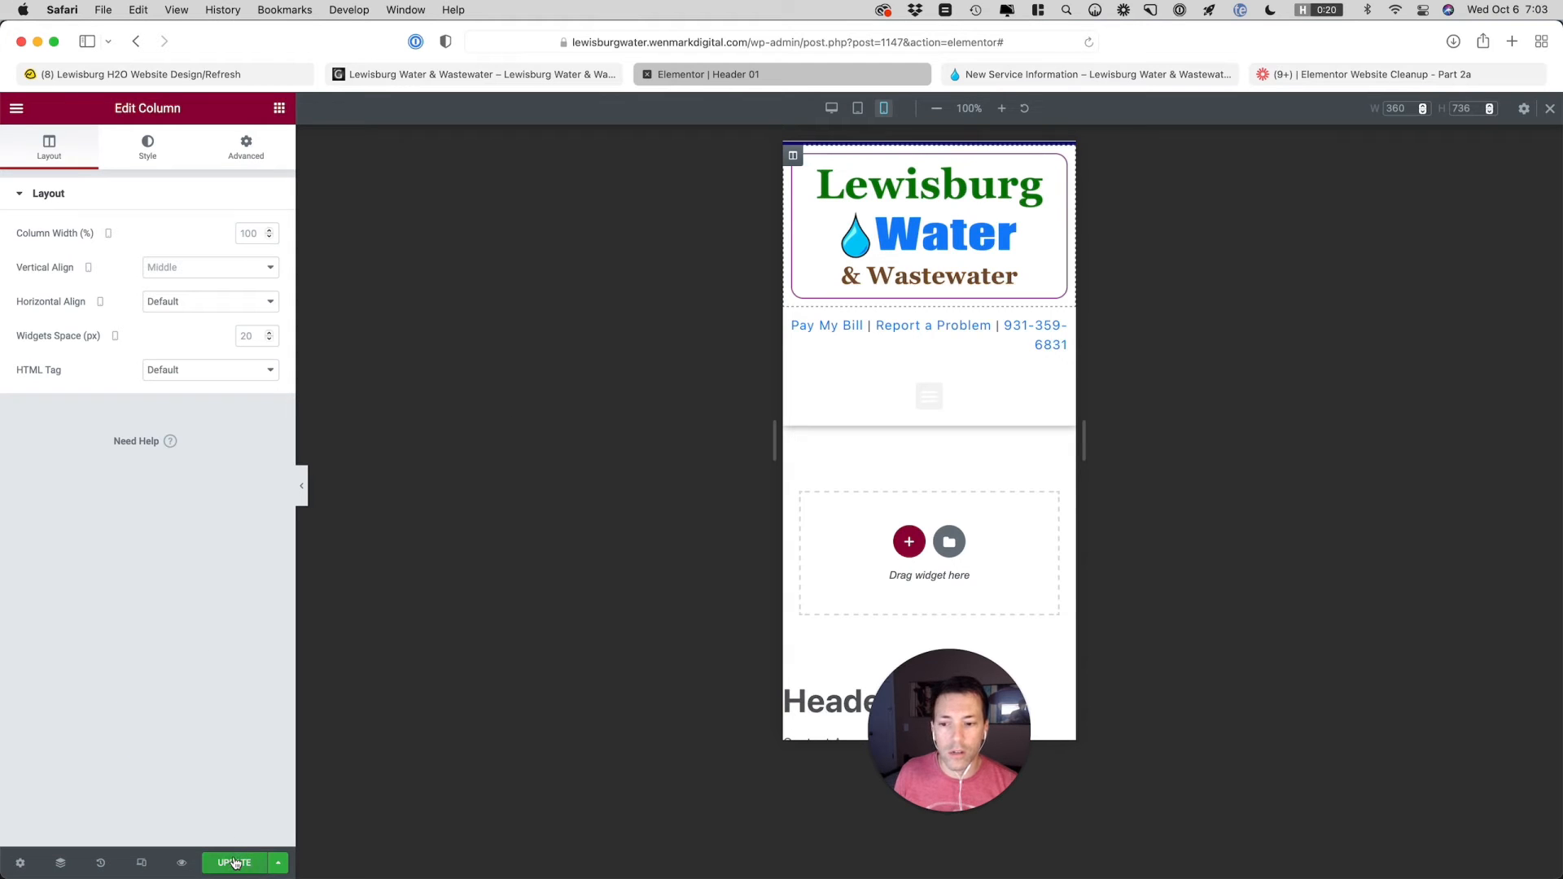
Return the header preview to desktop size and create a WordPress navigation menu named Header Top Bar
click(832, 115)
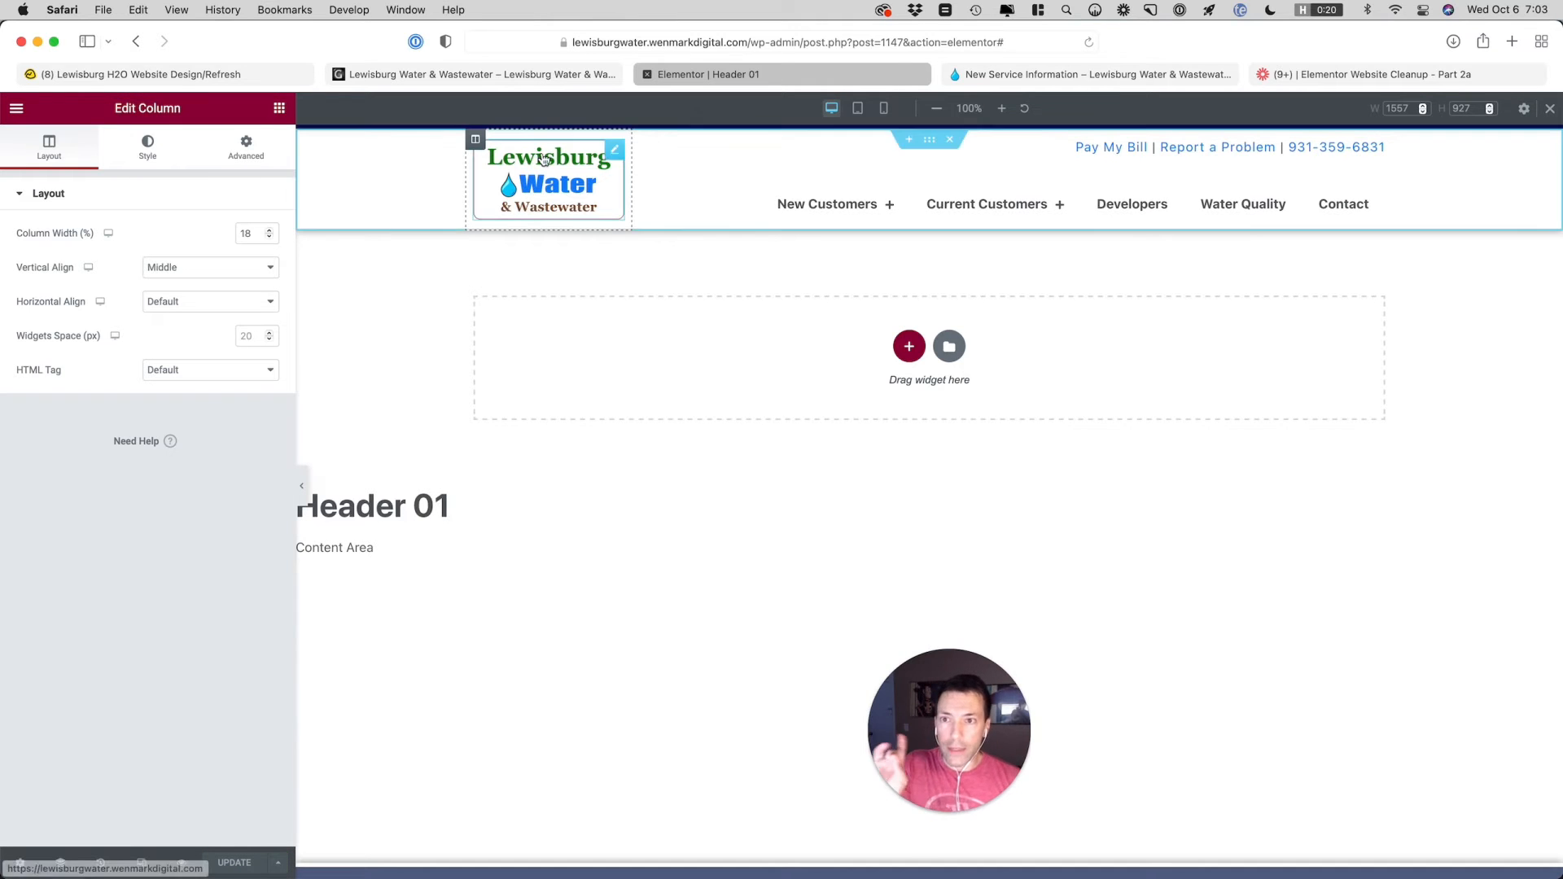
click(1044, 74)
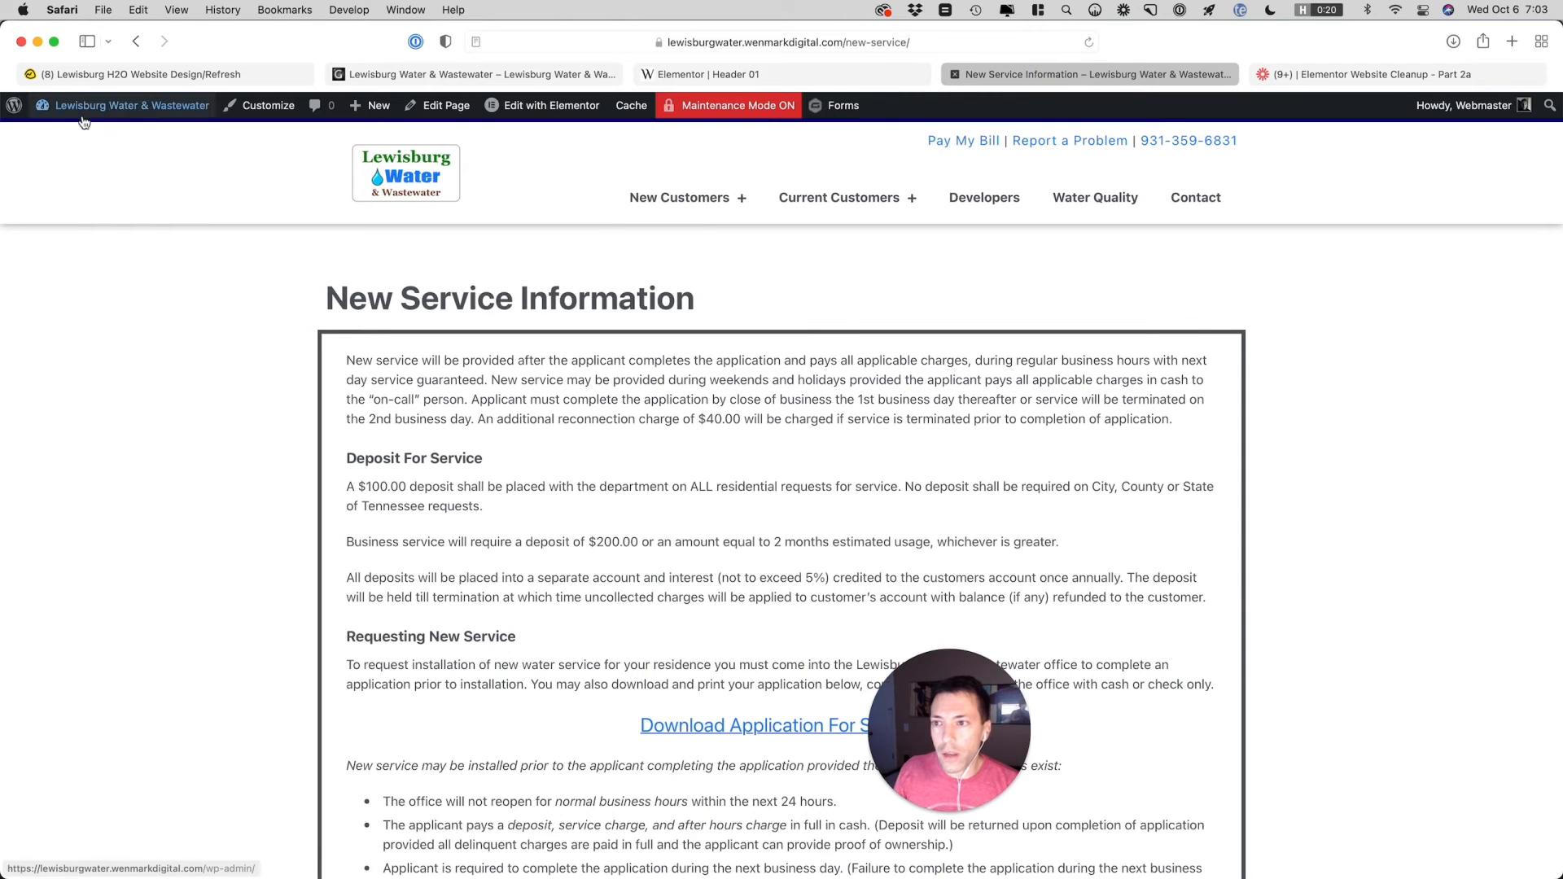
mouse_move(98, 105)
click(57, 181)
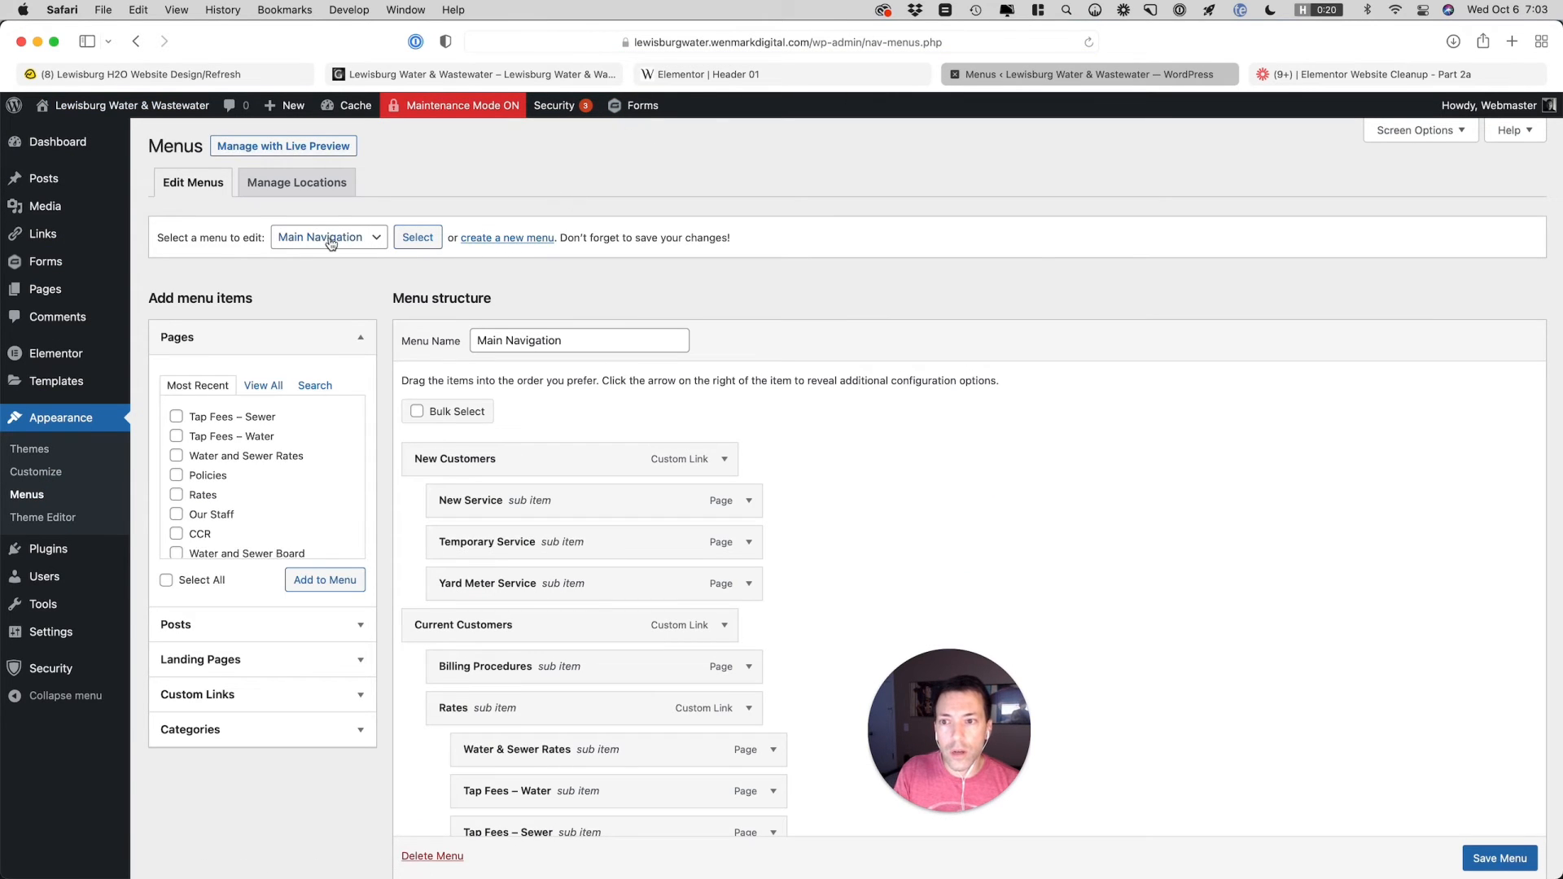
click(491, 238)
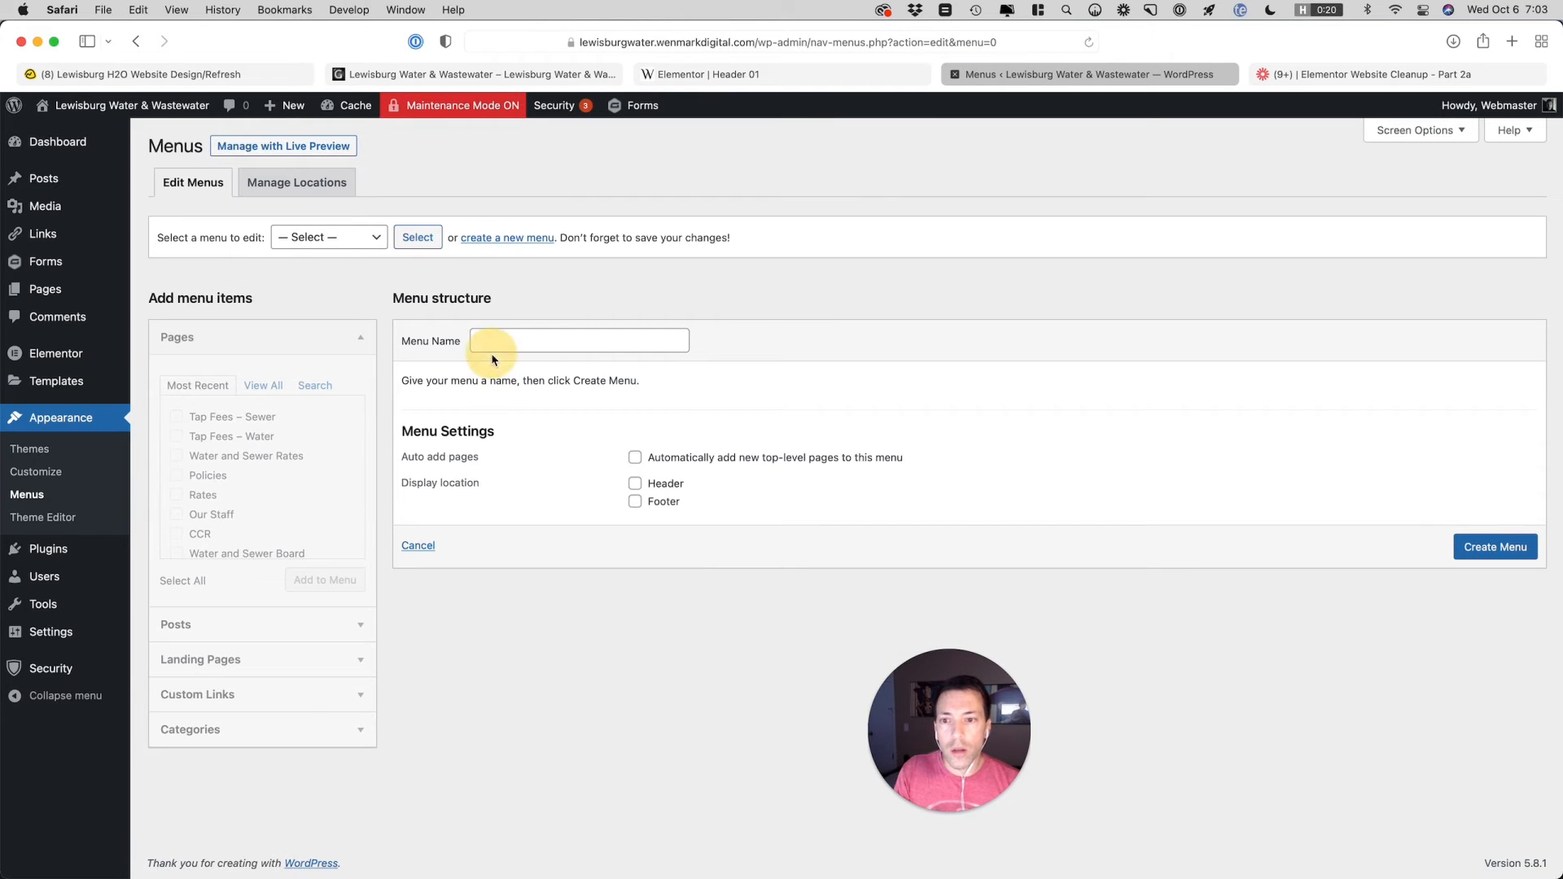
click(486, 347)
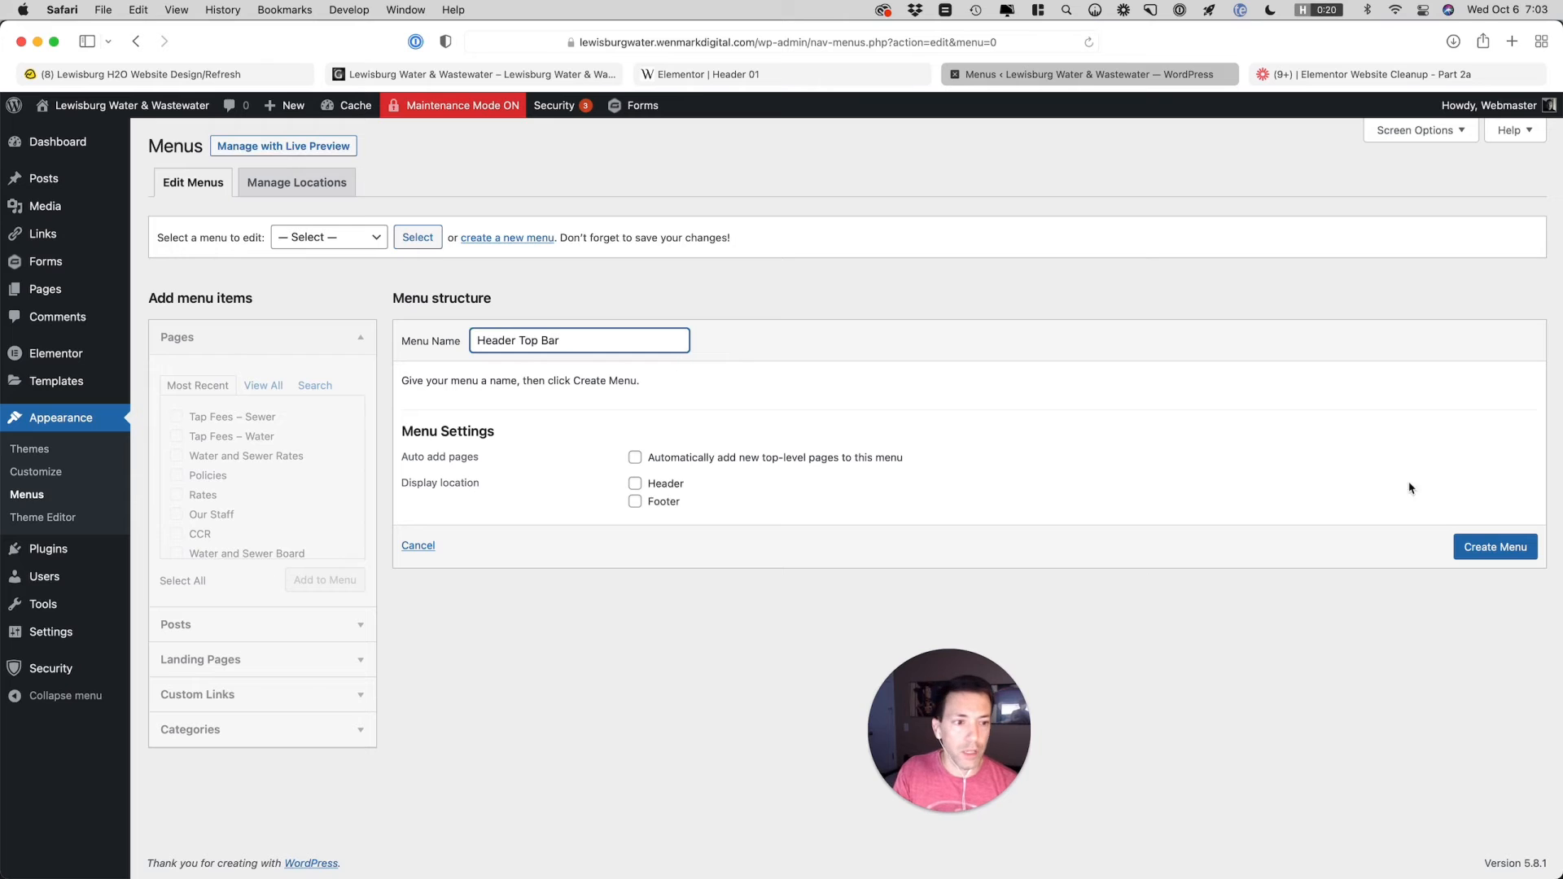
click(1495, 547)
Check the top links in the Header 01 template and look through all pages available for the Header Top Bar menu
click(795, 79)
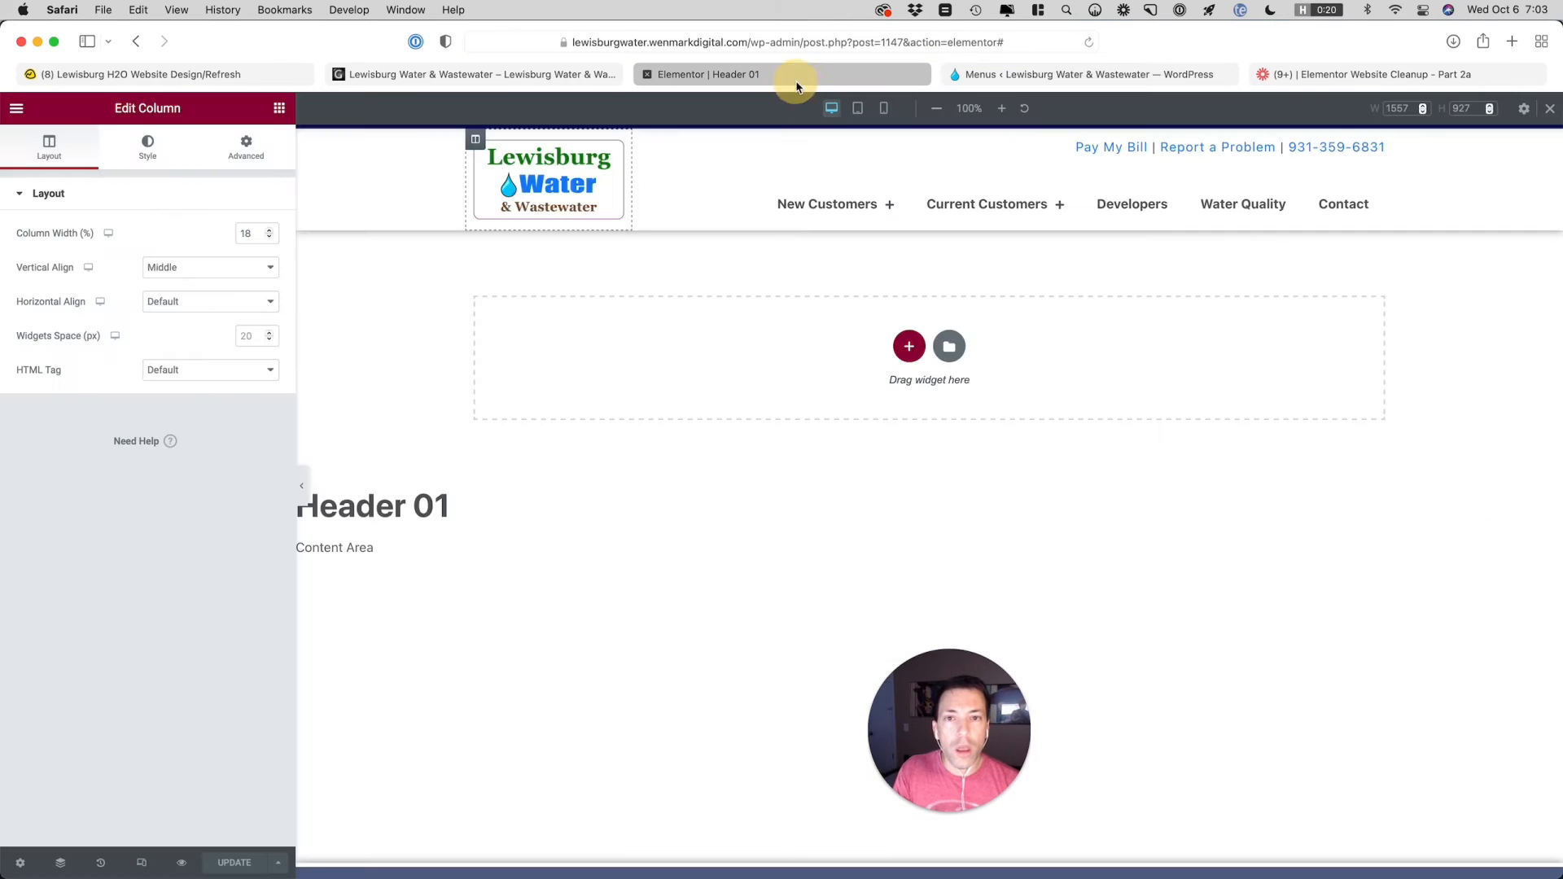
click(982, 74)
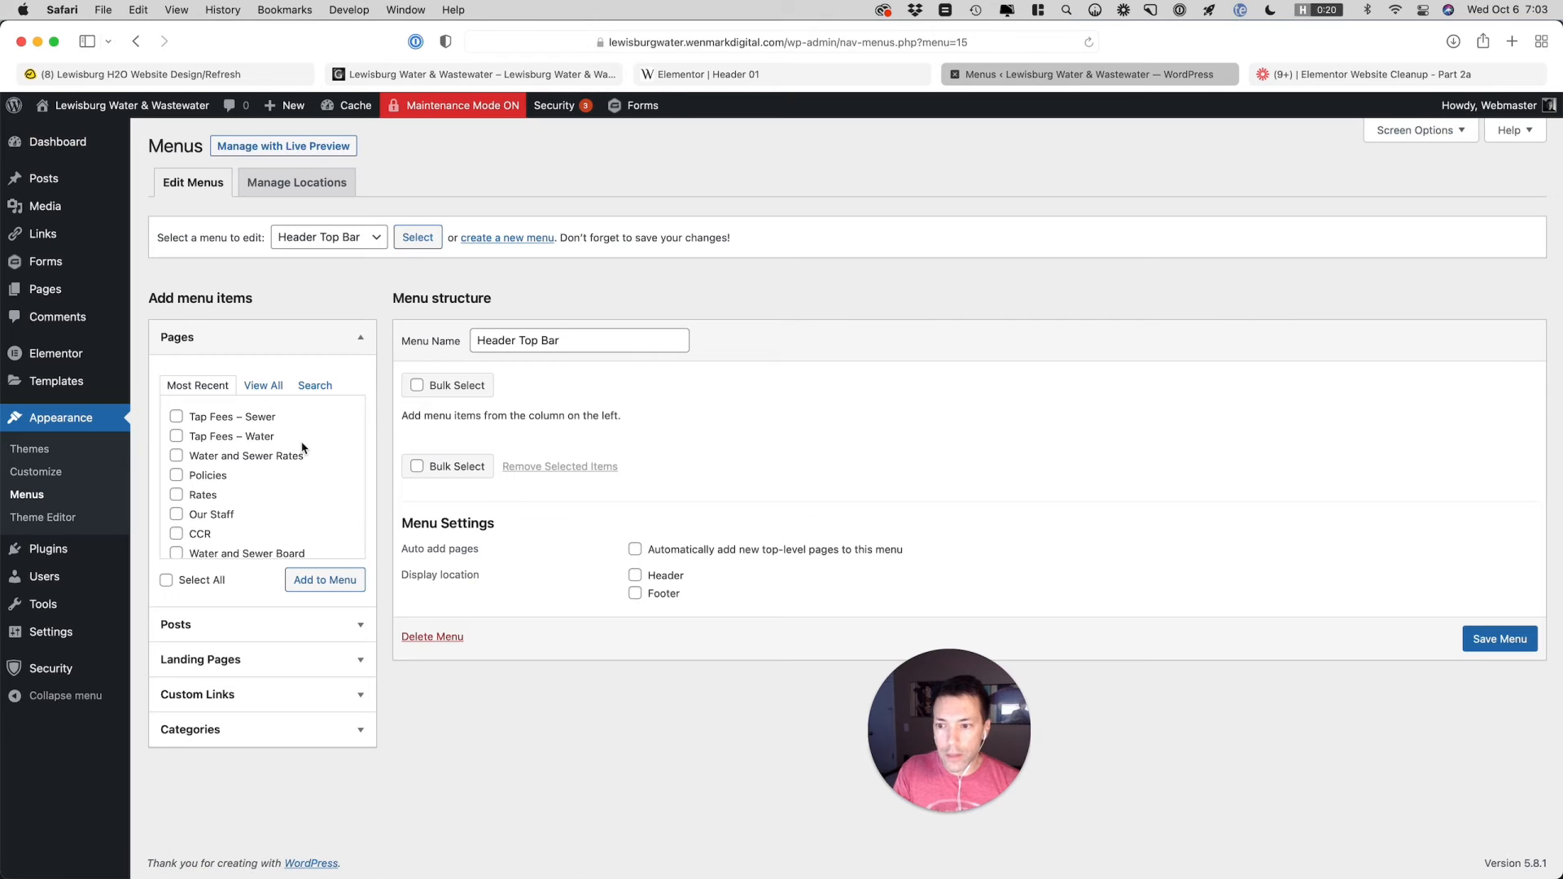
click(263, 385)
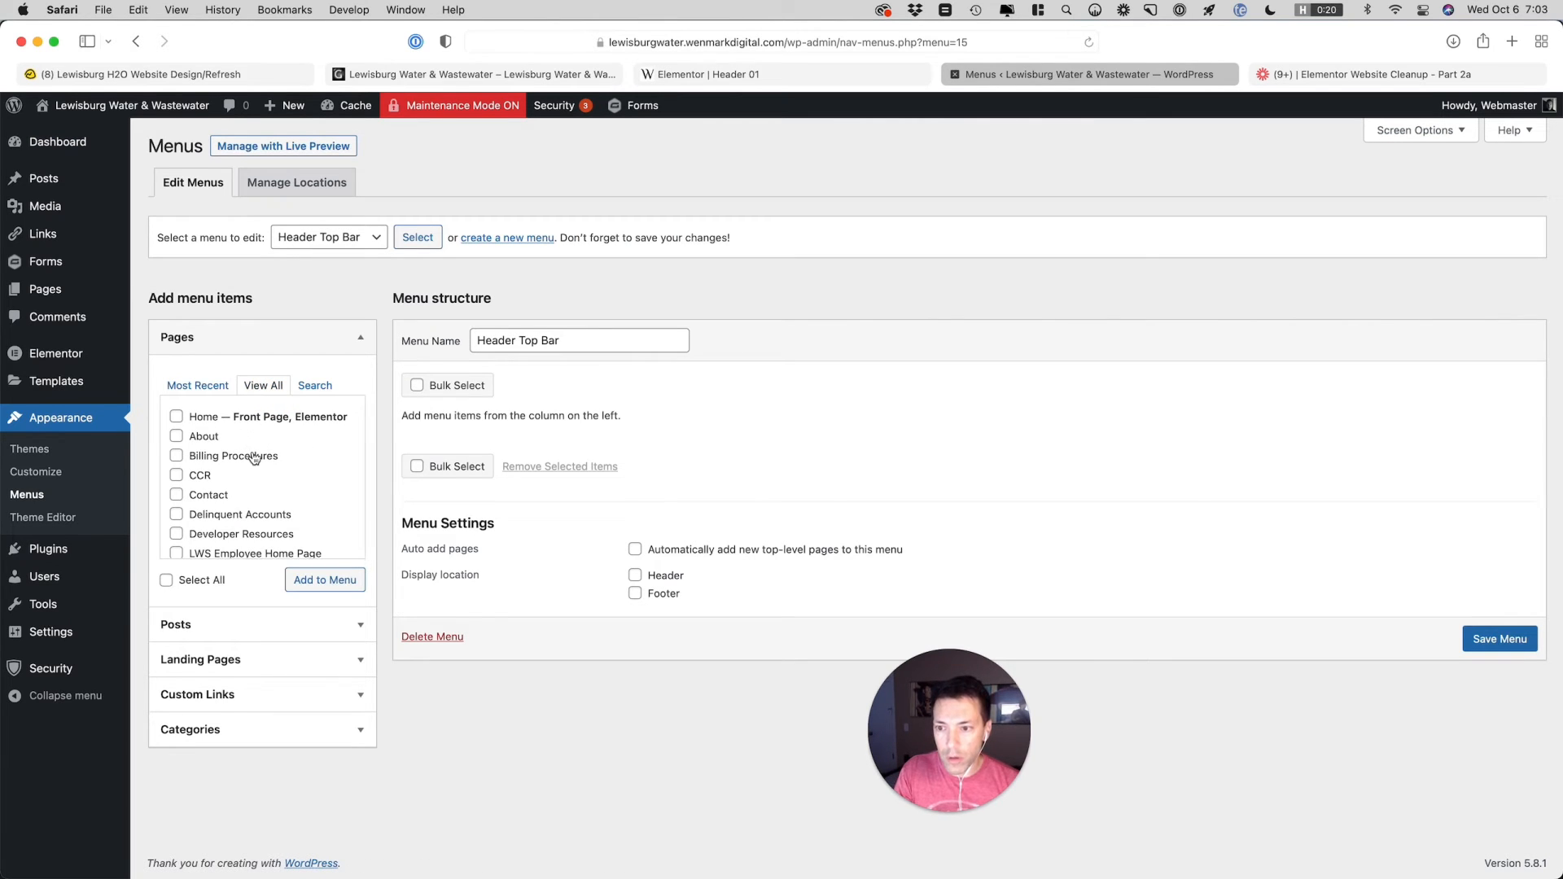
scroll(255, 458, down, 15)
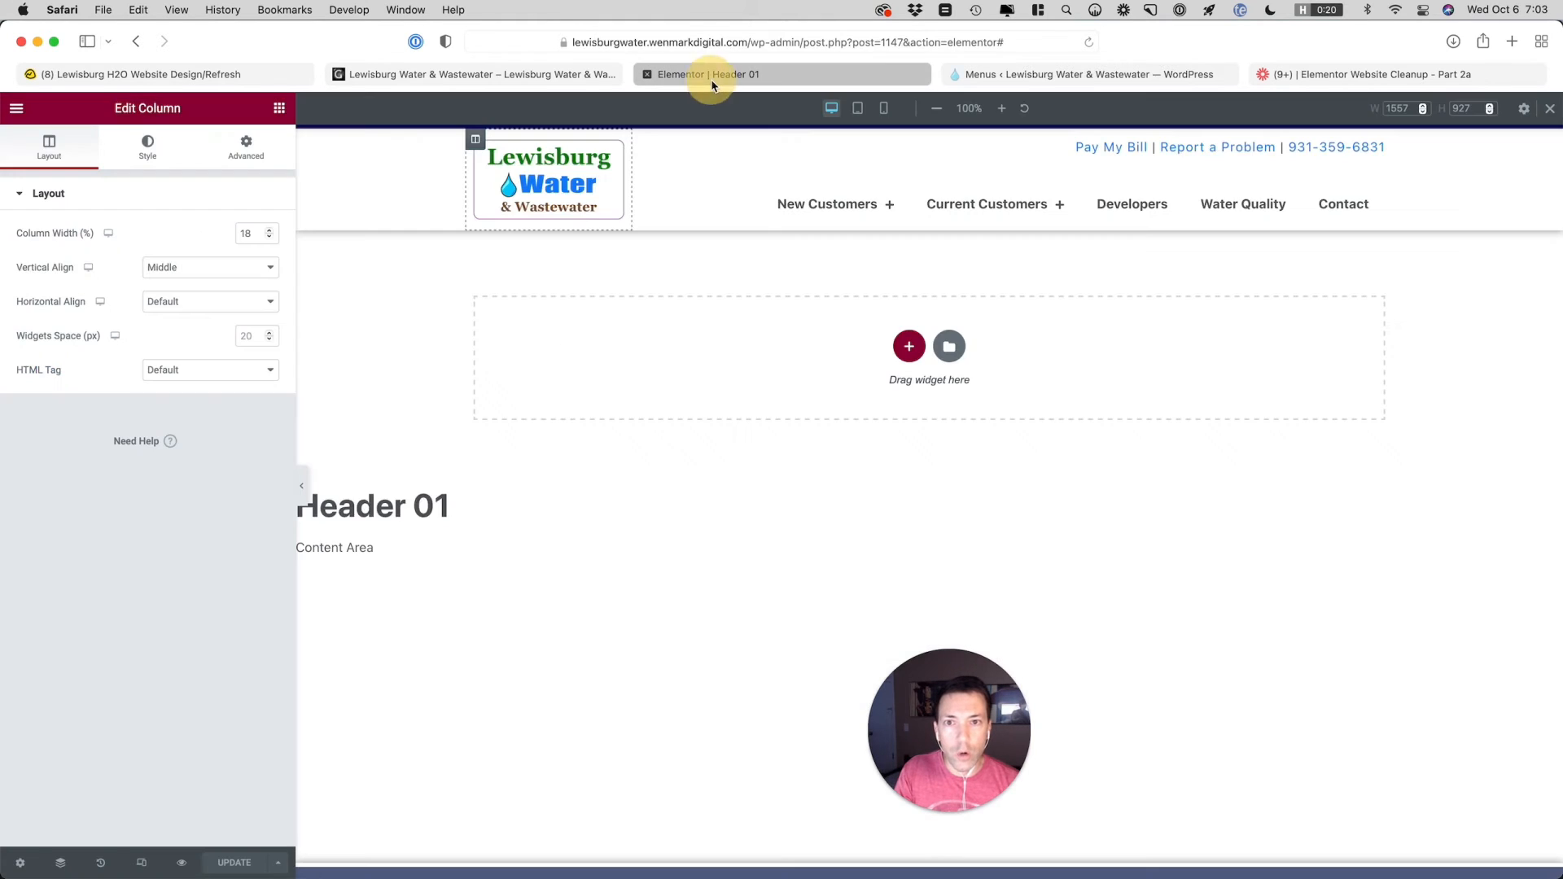
Leave the Elementor editor for the Header 01 page view and copy the link address of Pay My Bill
click(712, 79)
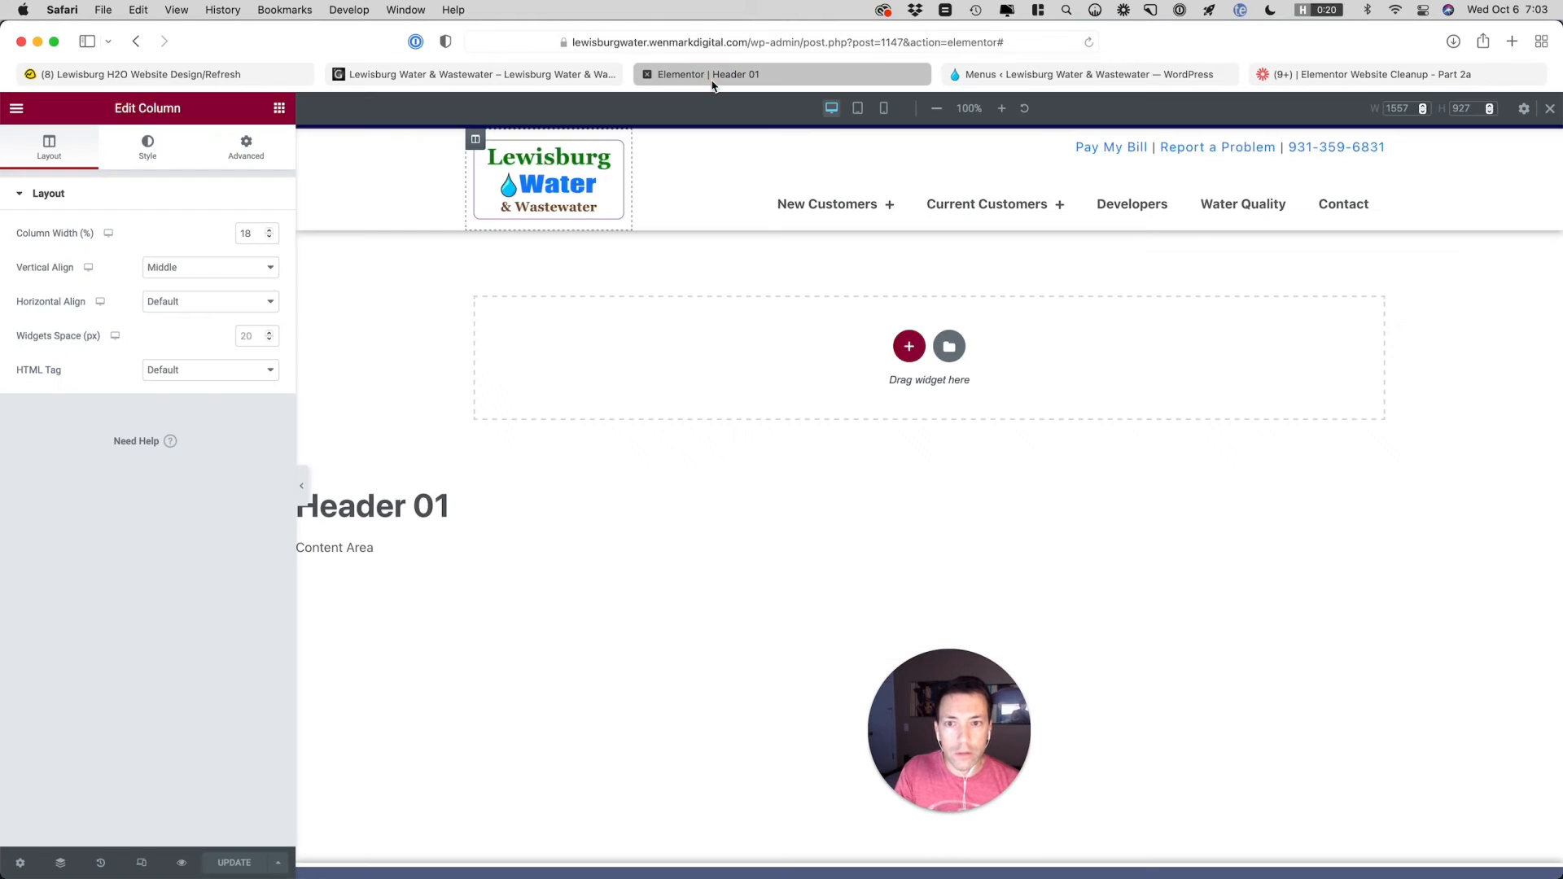
click(17, 109)
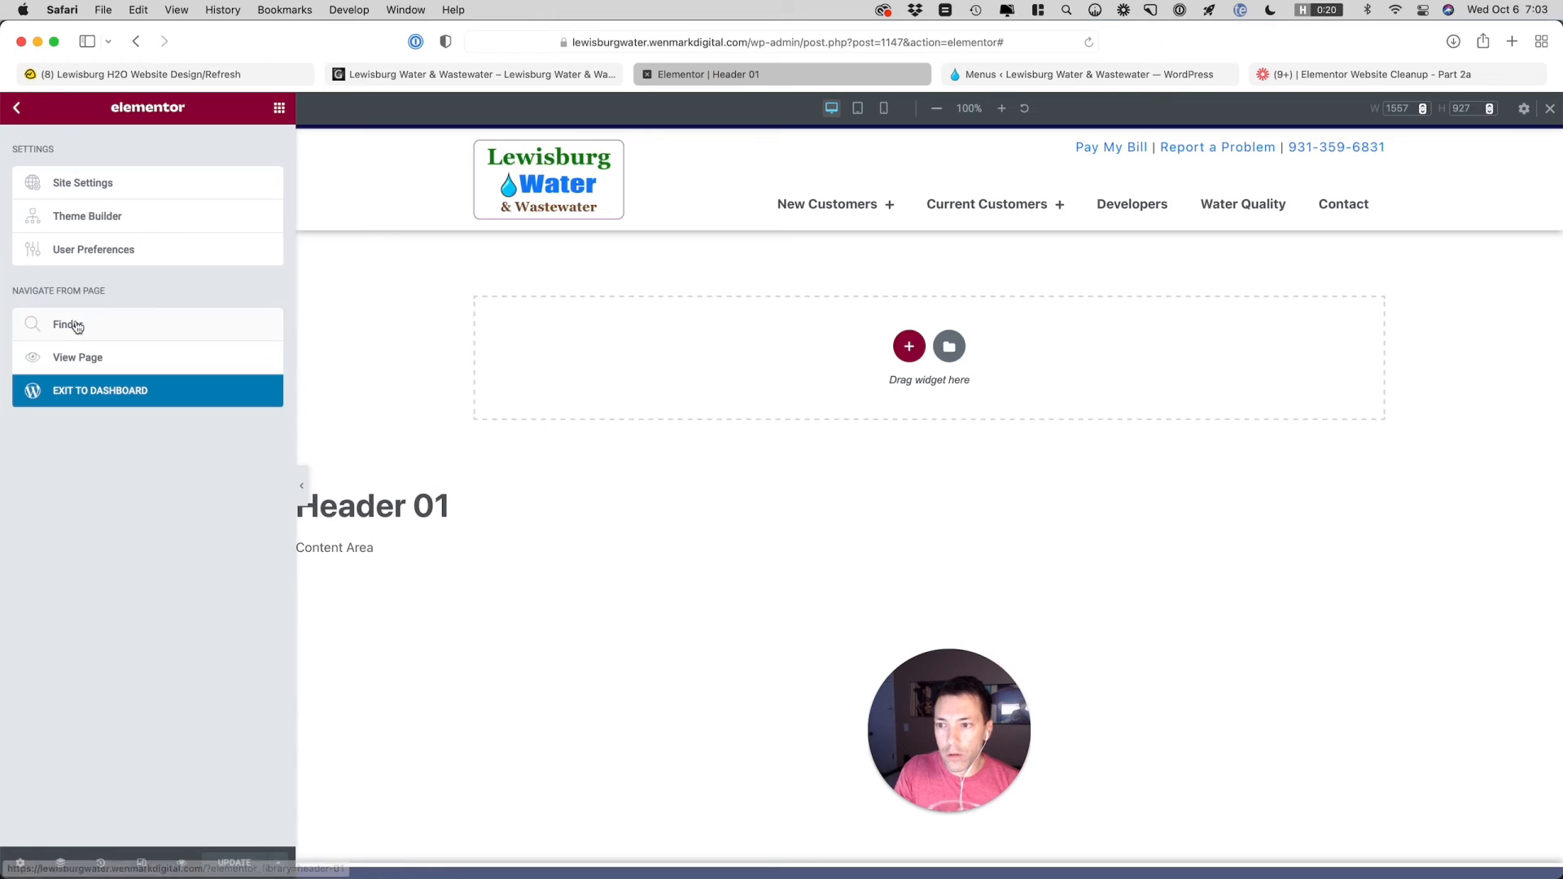
click(79, 360)
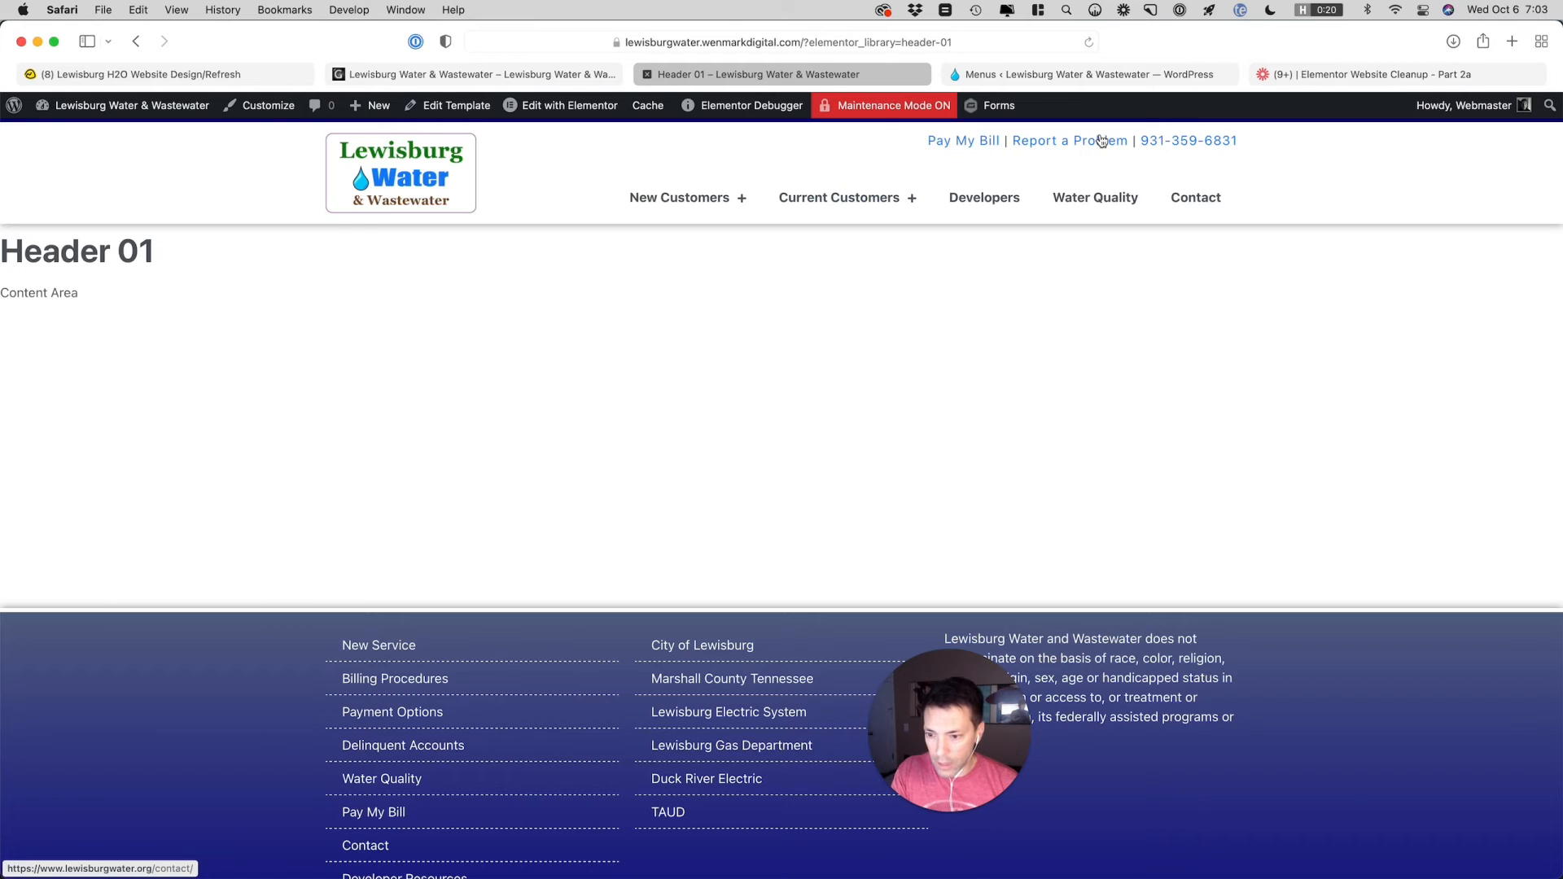
right_click(939, 142)
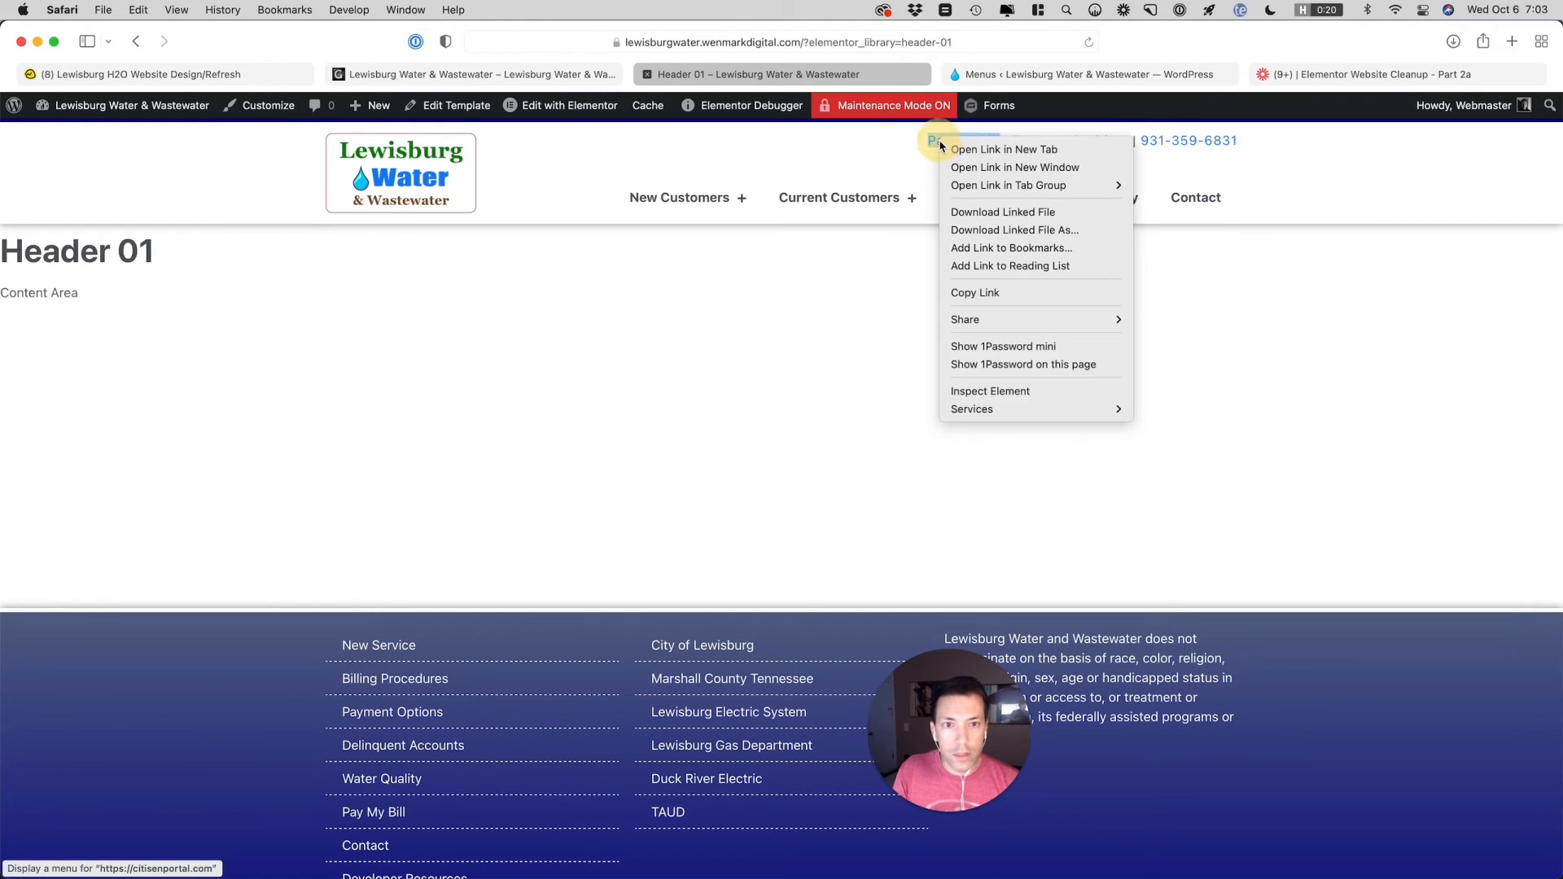
click(976, 293)
click(1016, 75)
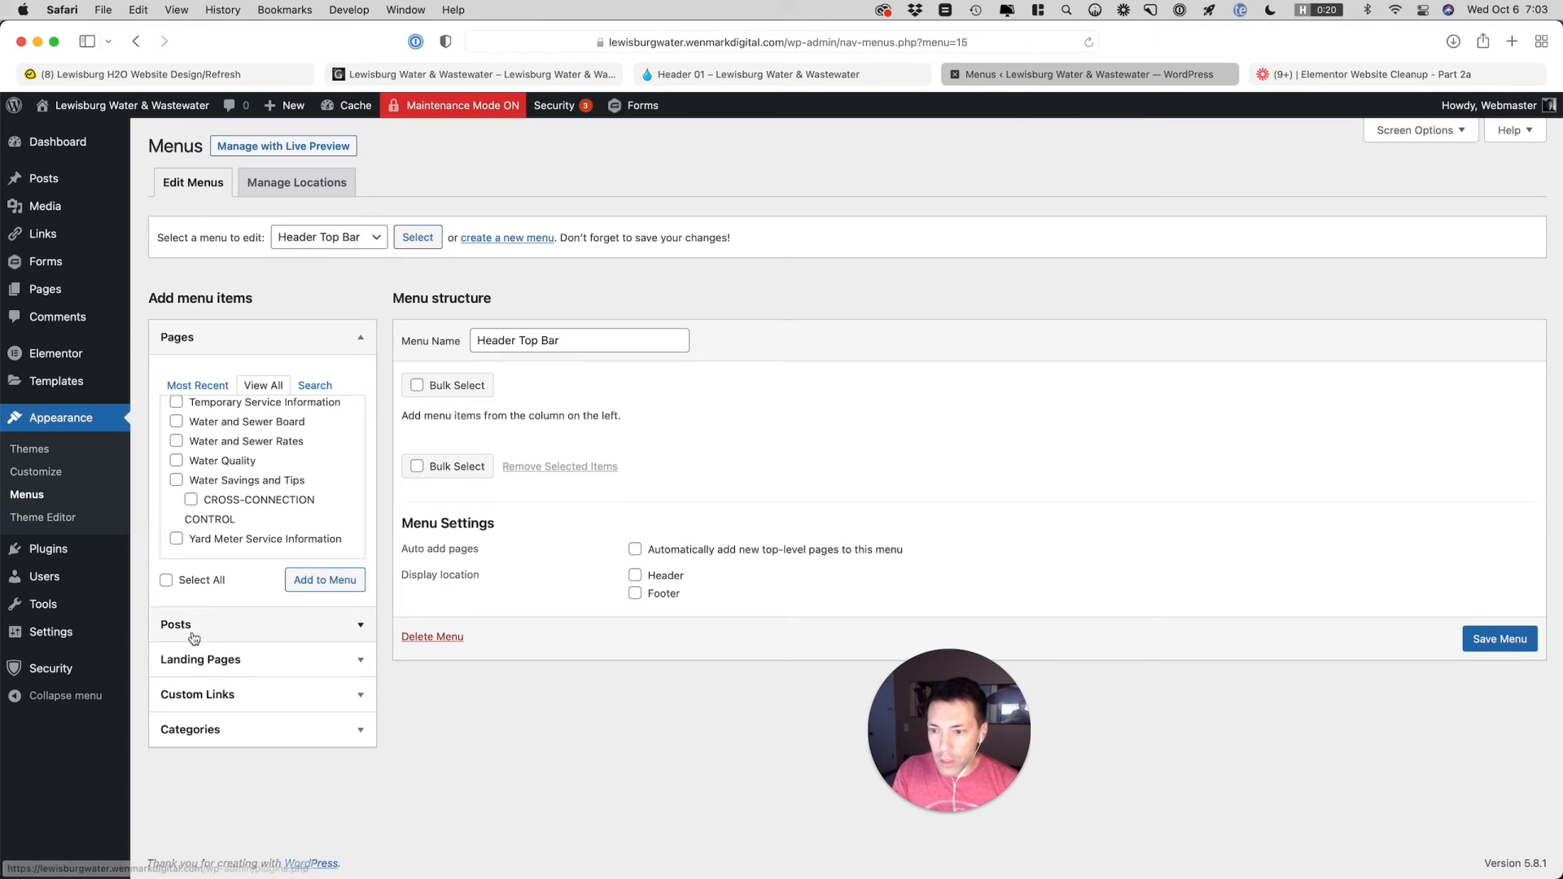
click(219, 696)
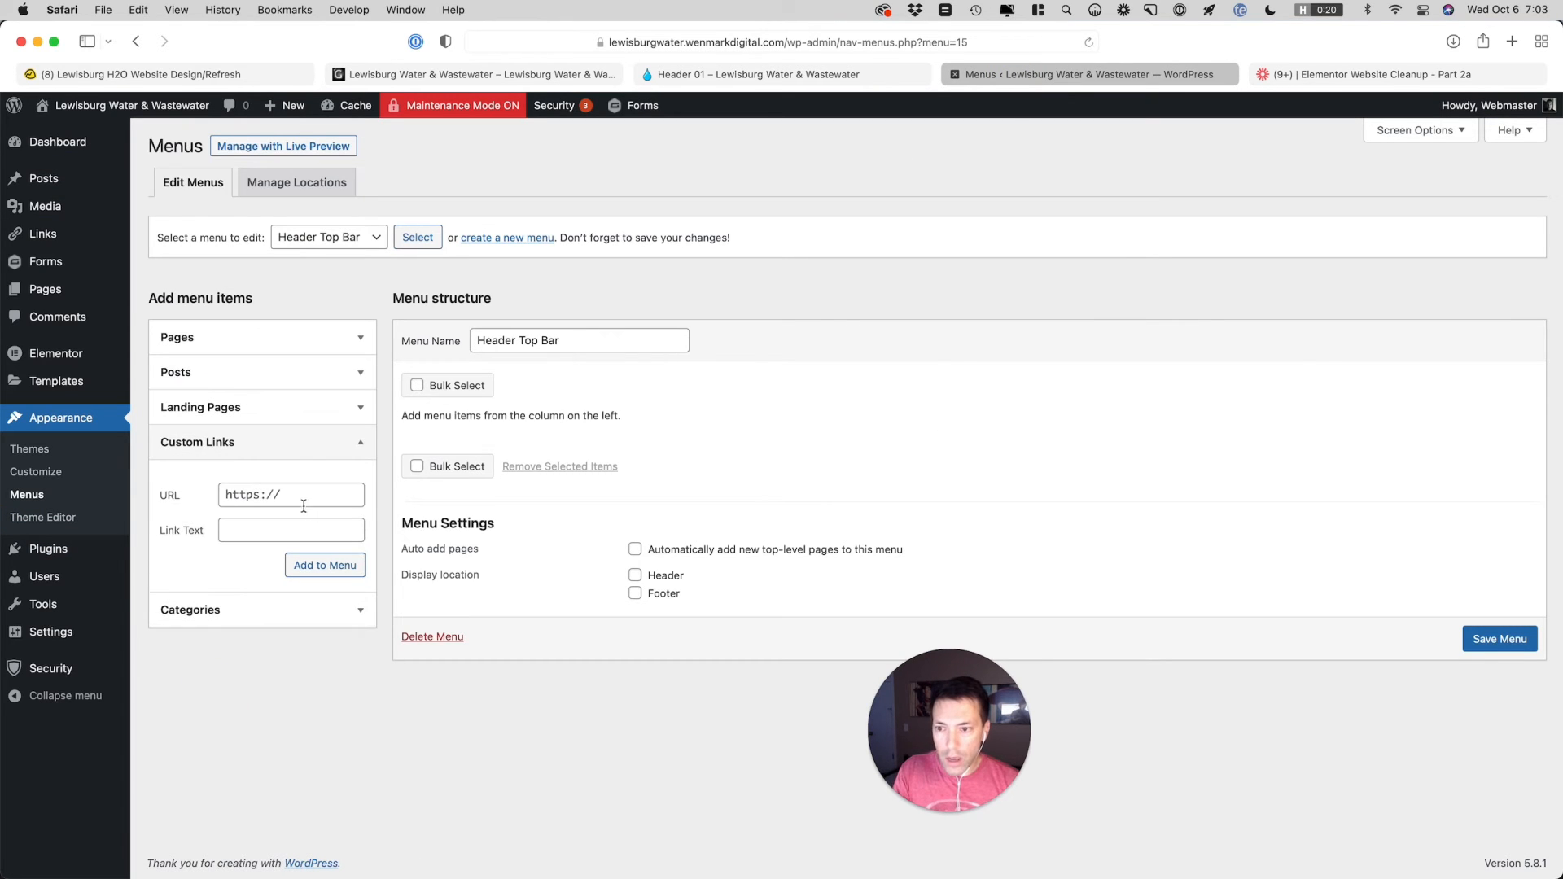
triple_click(284, 496)
key(super+v)
key(Tab)
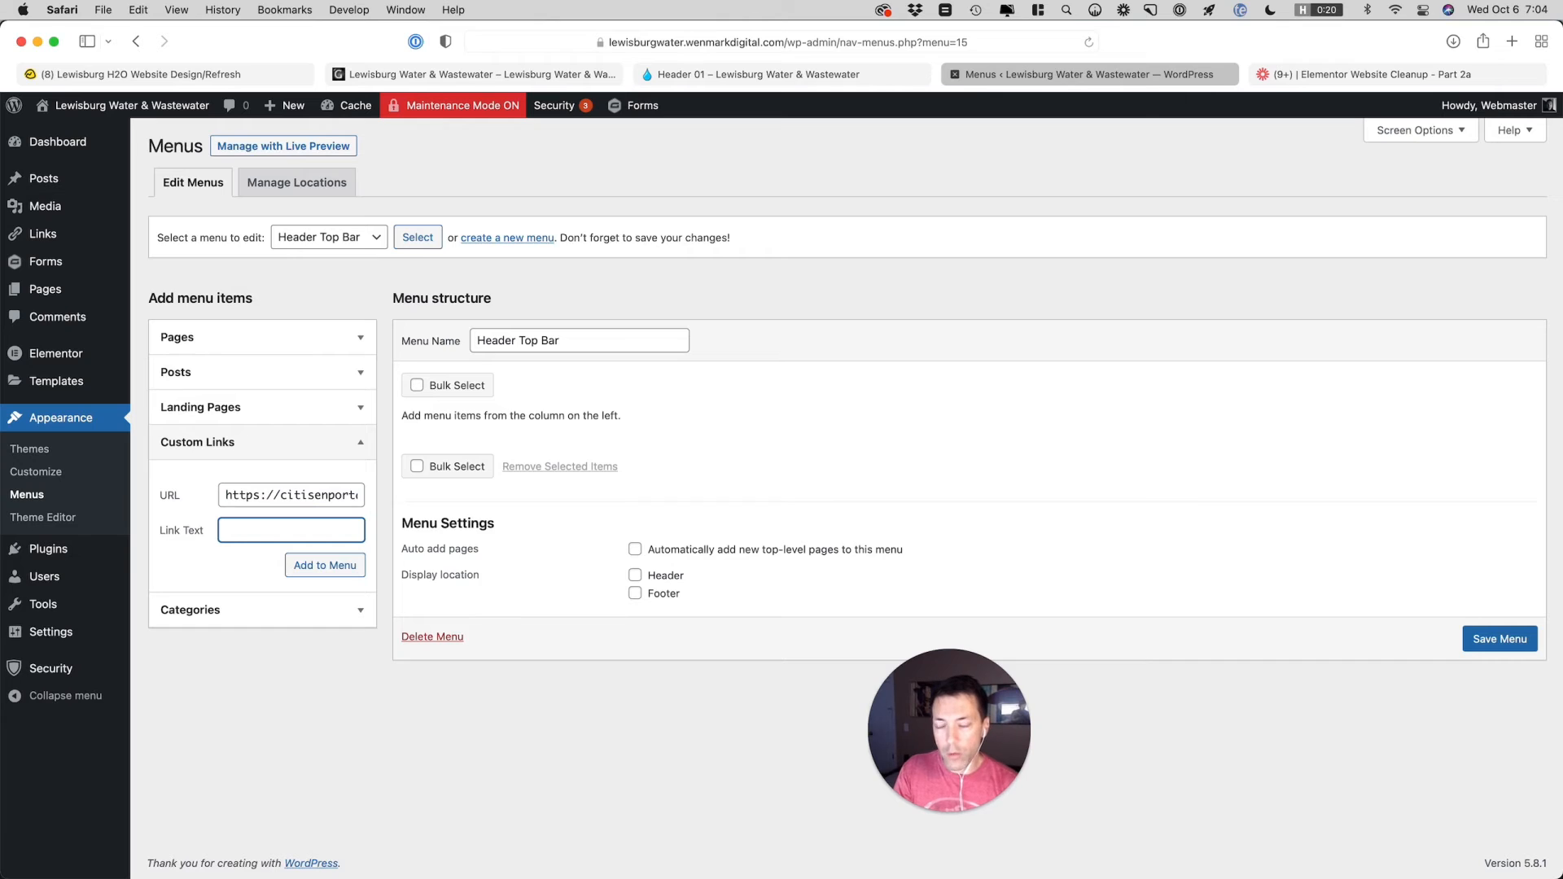
text(Pay My Bil)
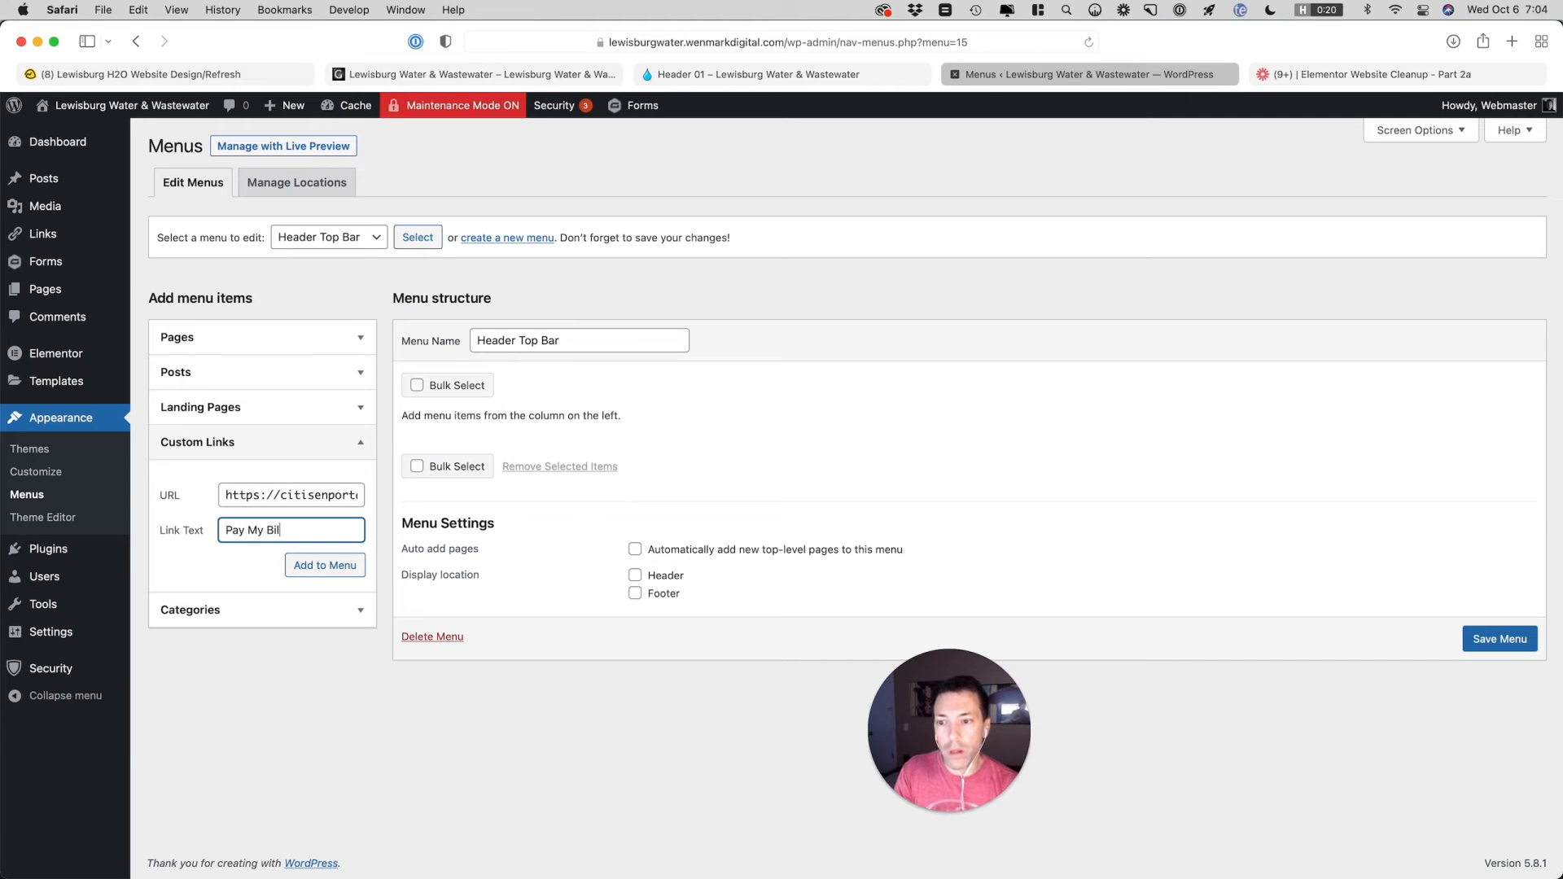
text(l)
click(325, 564)
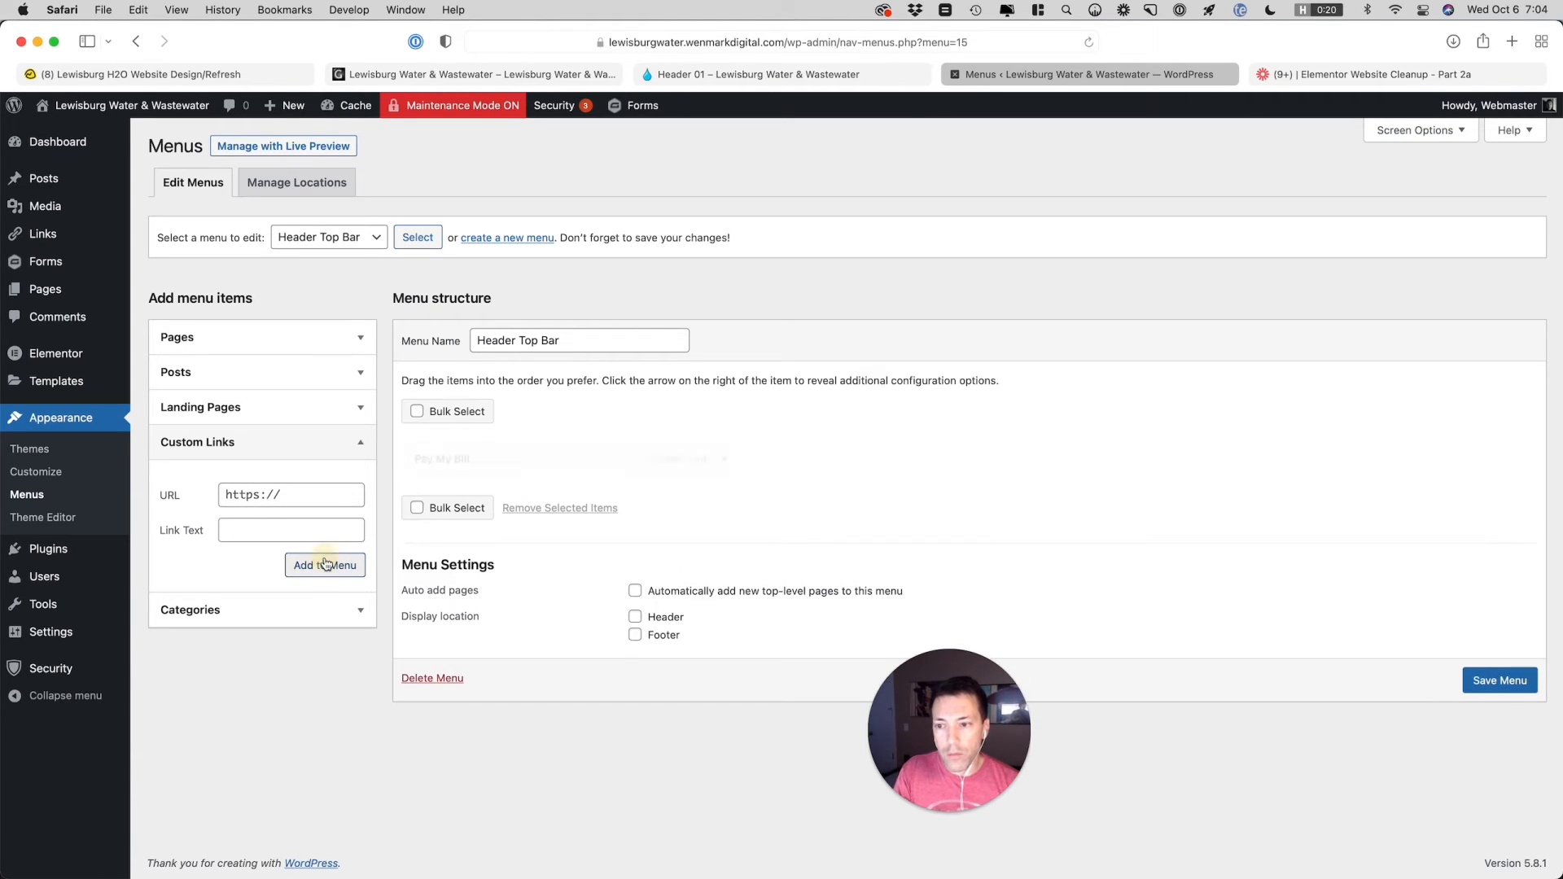
Search the site pages for Contact and add the Contact page to the Header Top Bar menu
click(269, 496)
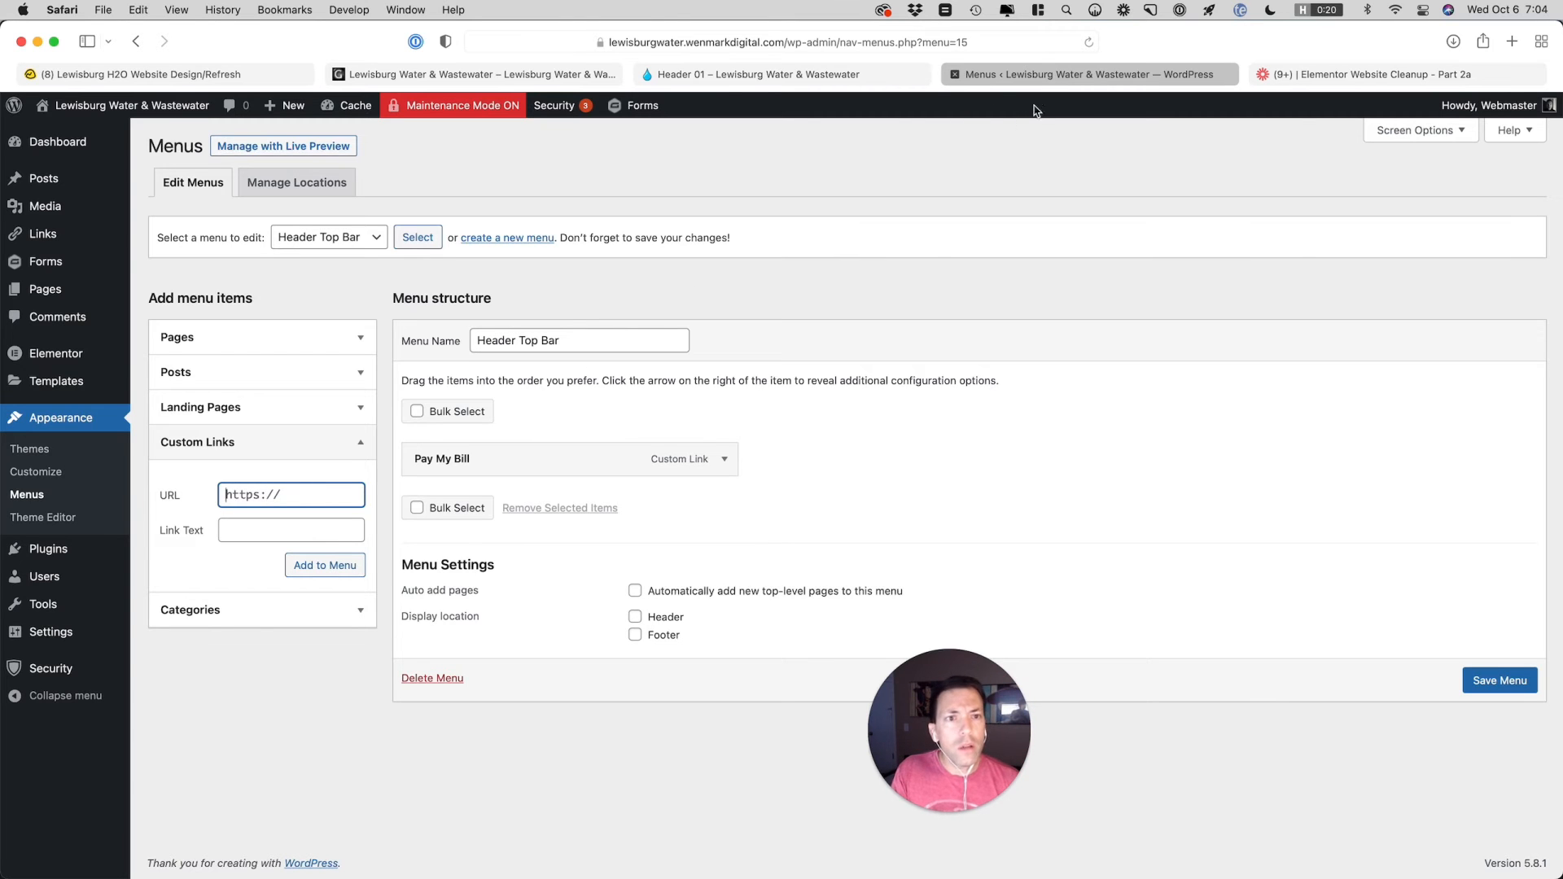
click(772, 74)
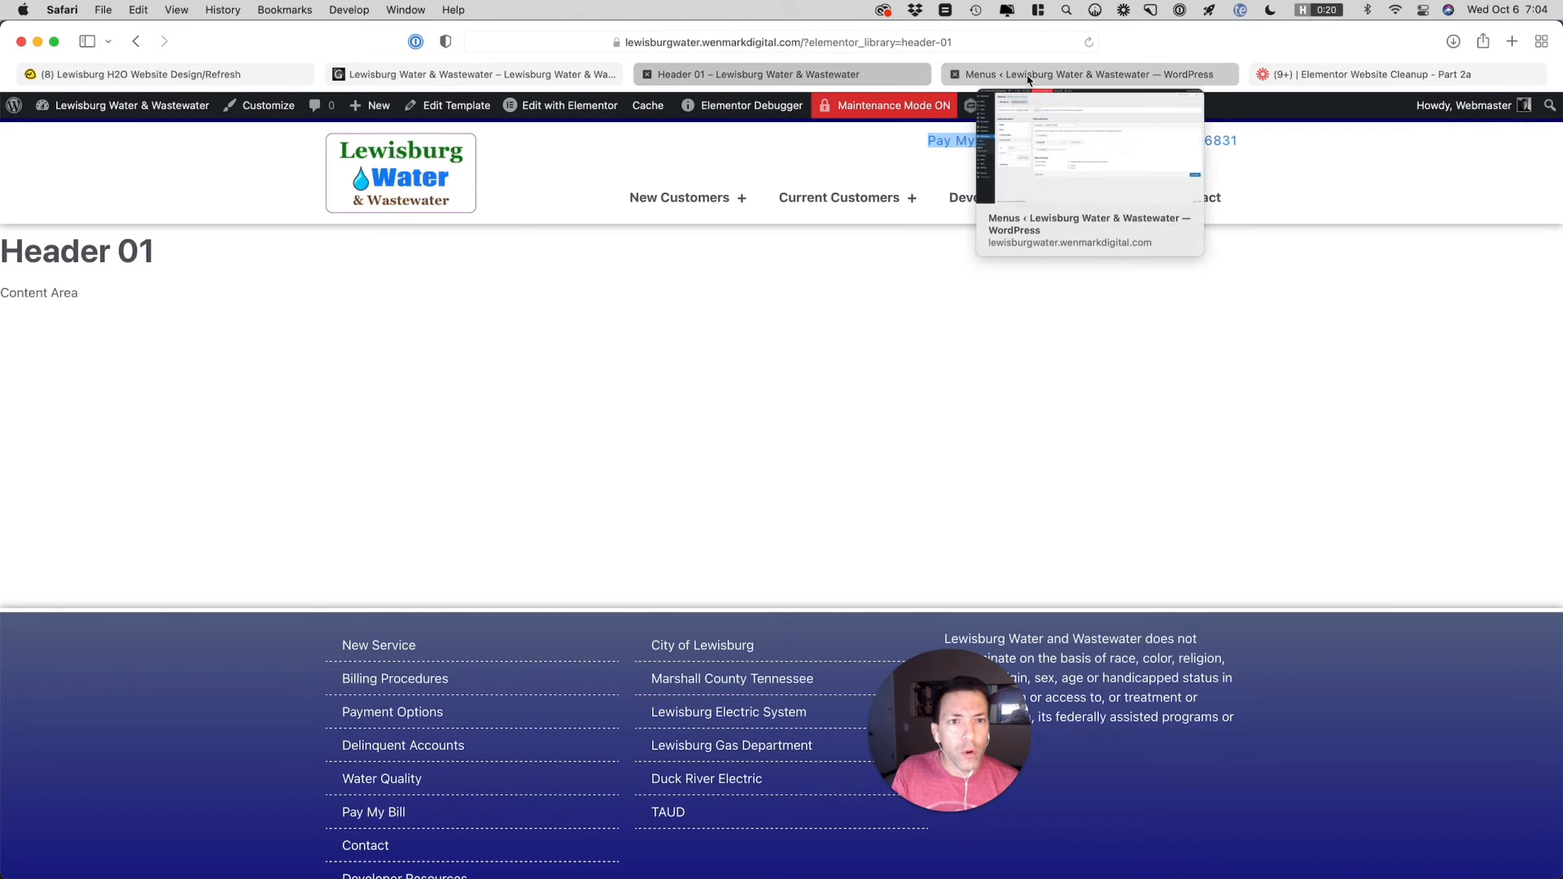
click(1028, 79)
click(246, 340)
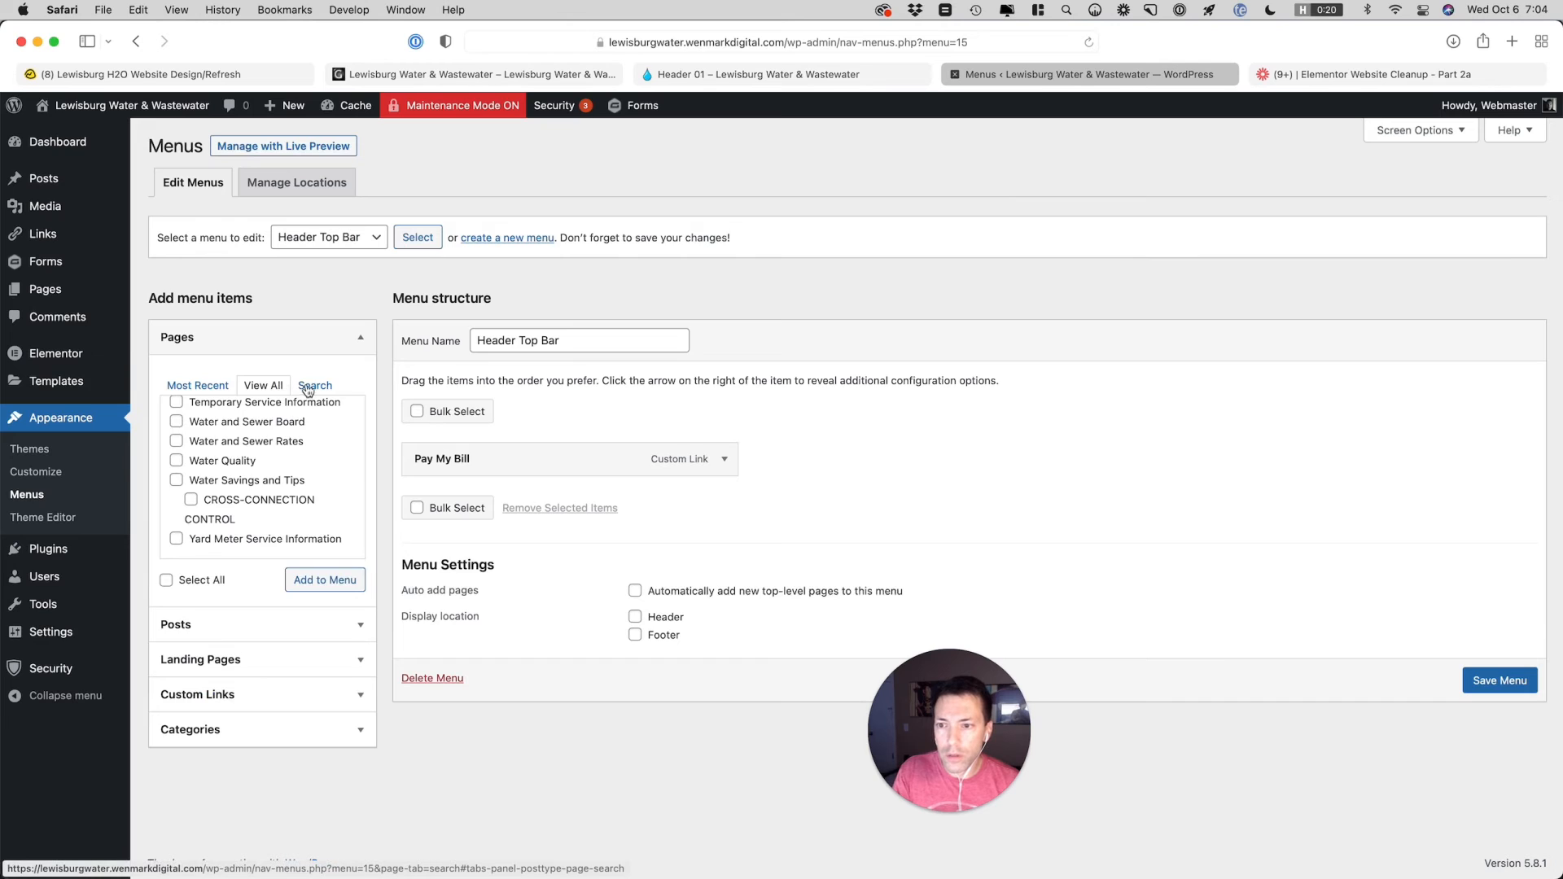
click(308, 387)
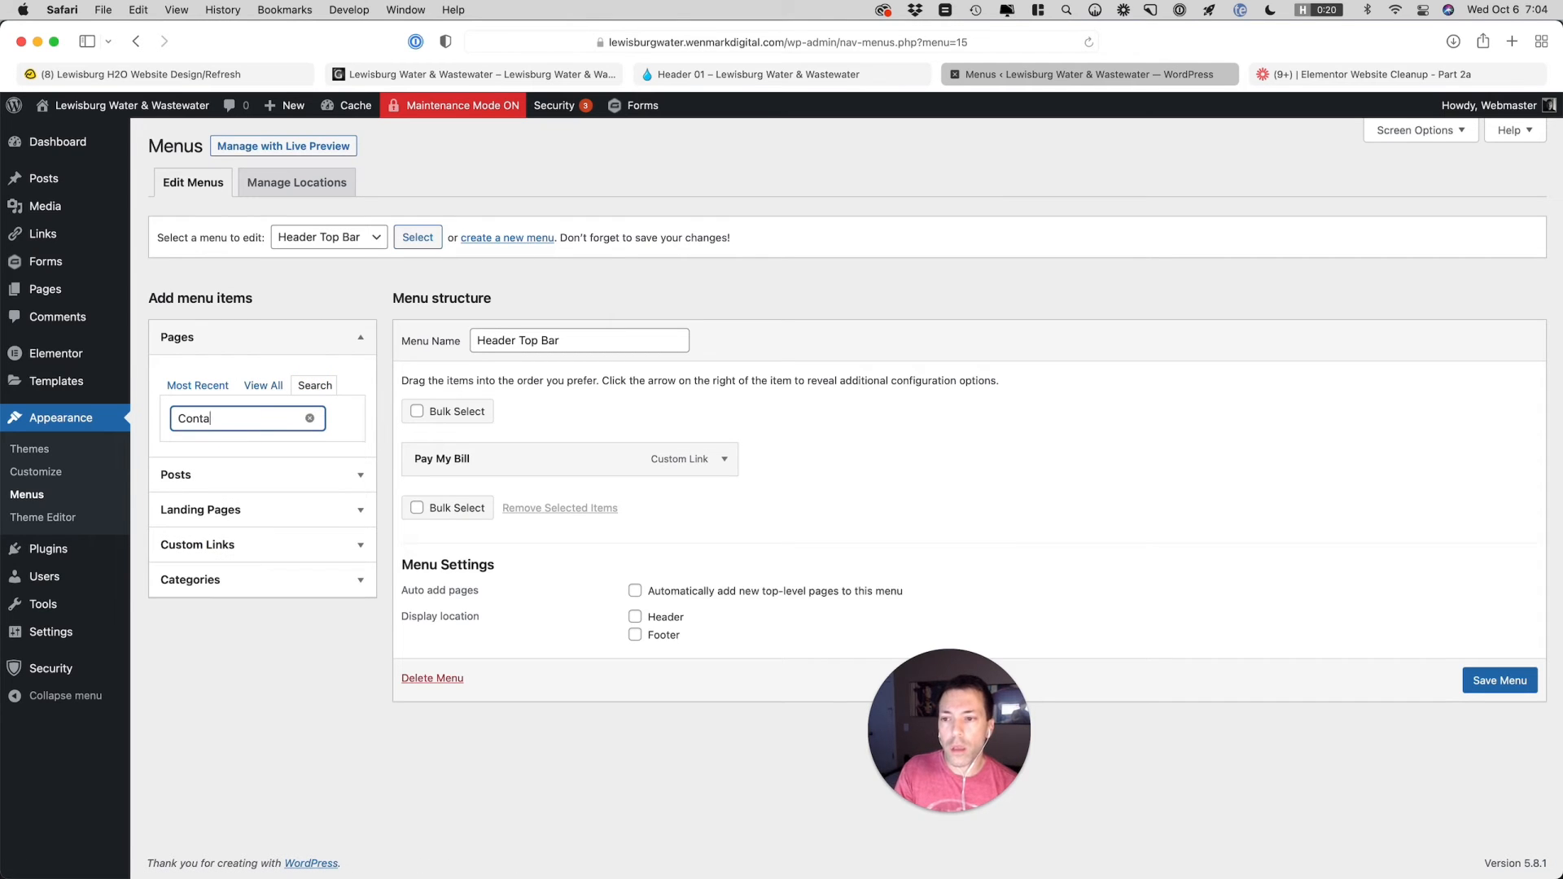
text(Contat)
key(BackSpace)
text(ct)
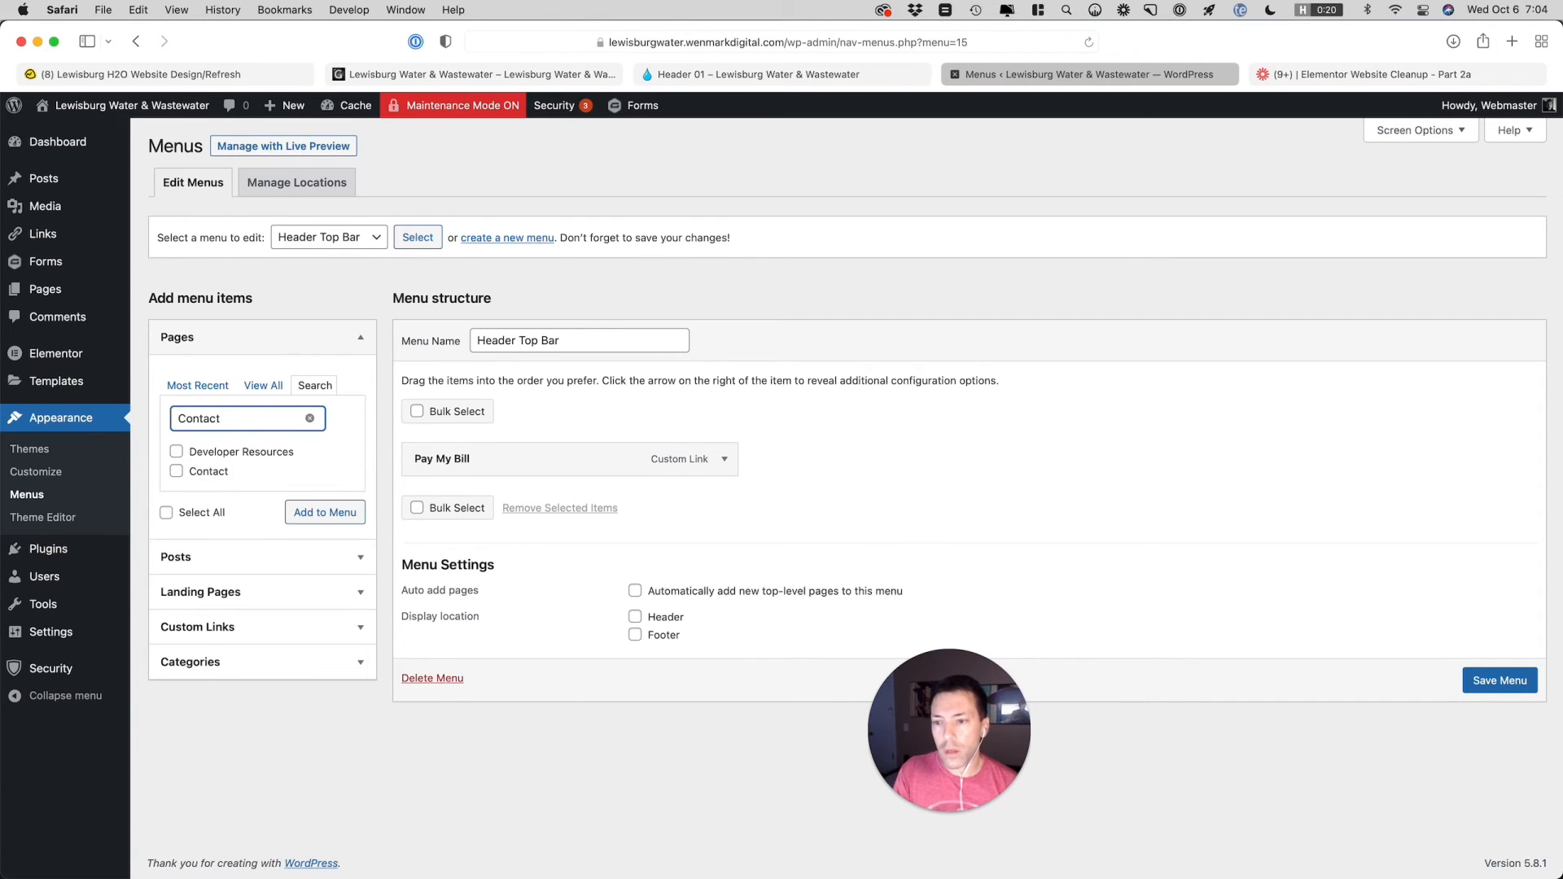
click(202, 471)
click(308, 513)
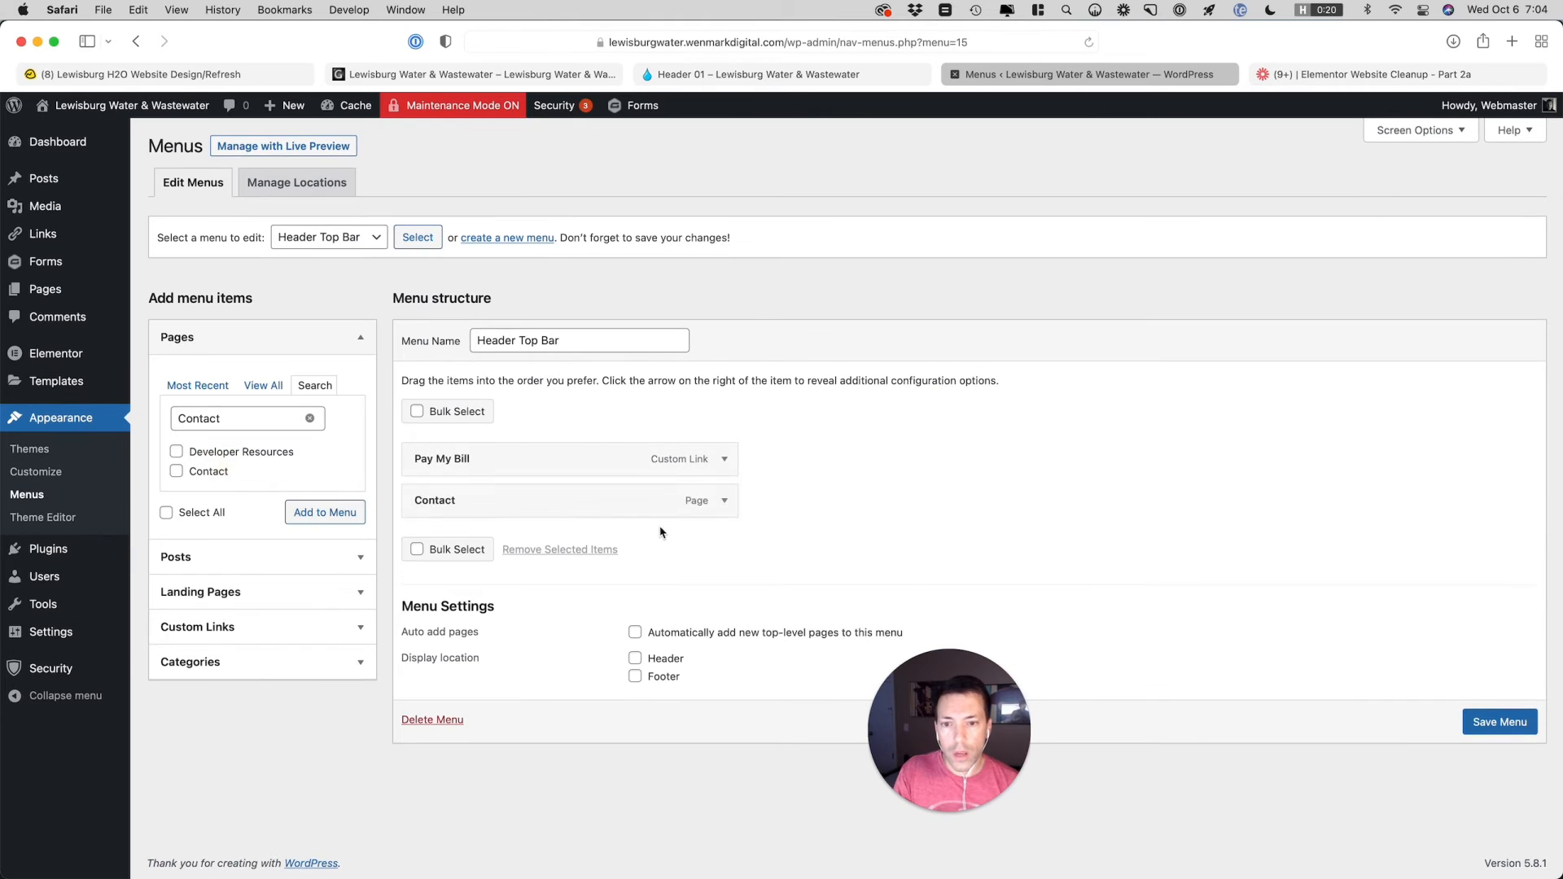
Change the navigation label of the Contact menu item to Report a Problem
click(724, 501)
drag(463, 557, 397, 550)
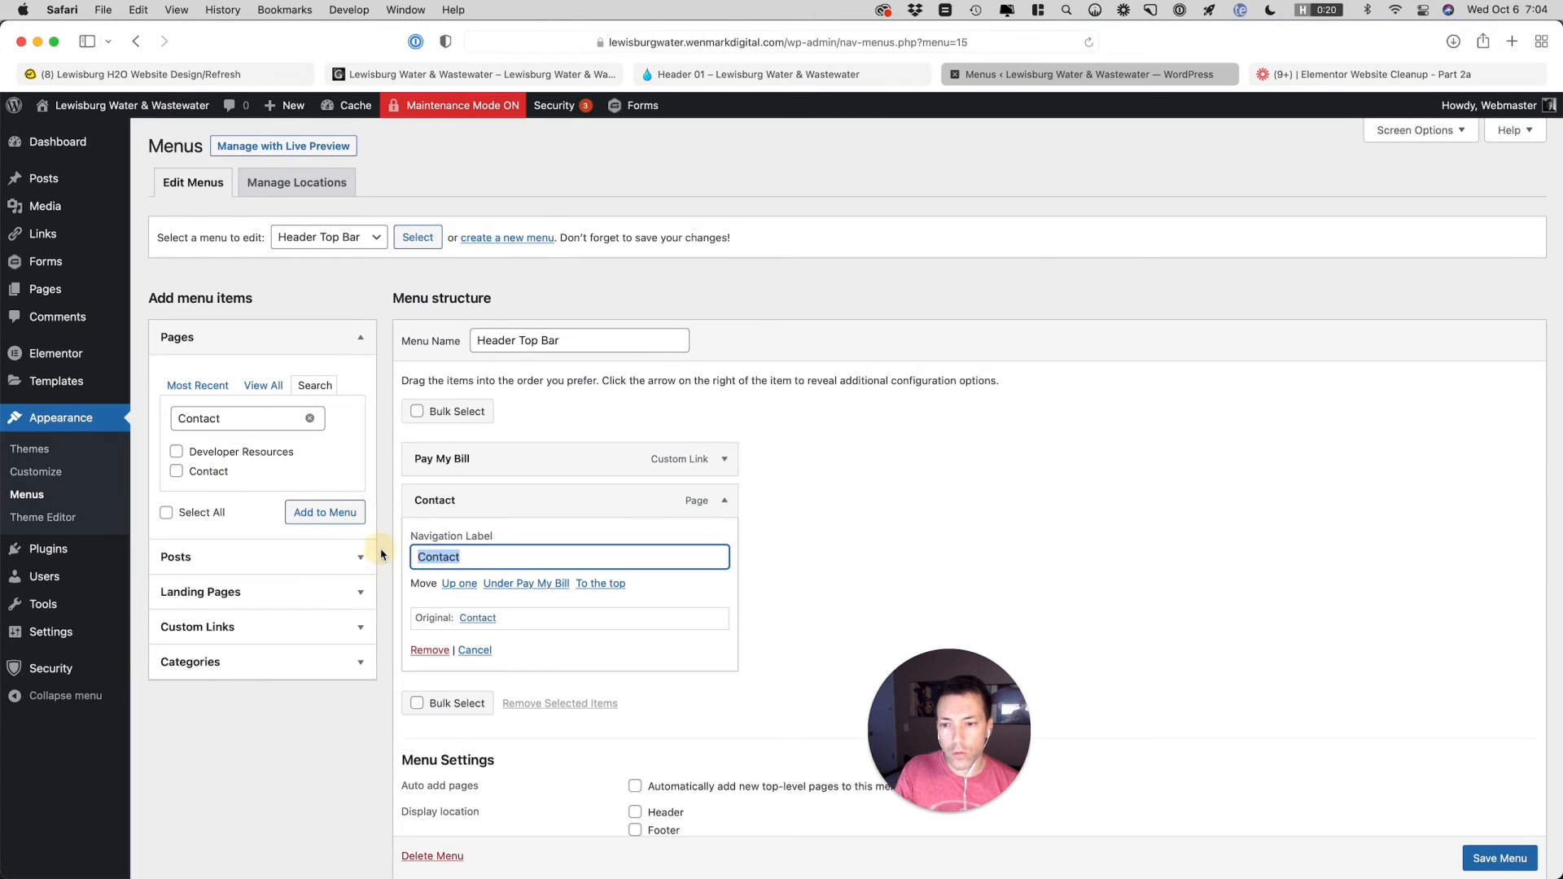
text(Report a Problem)
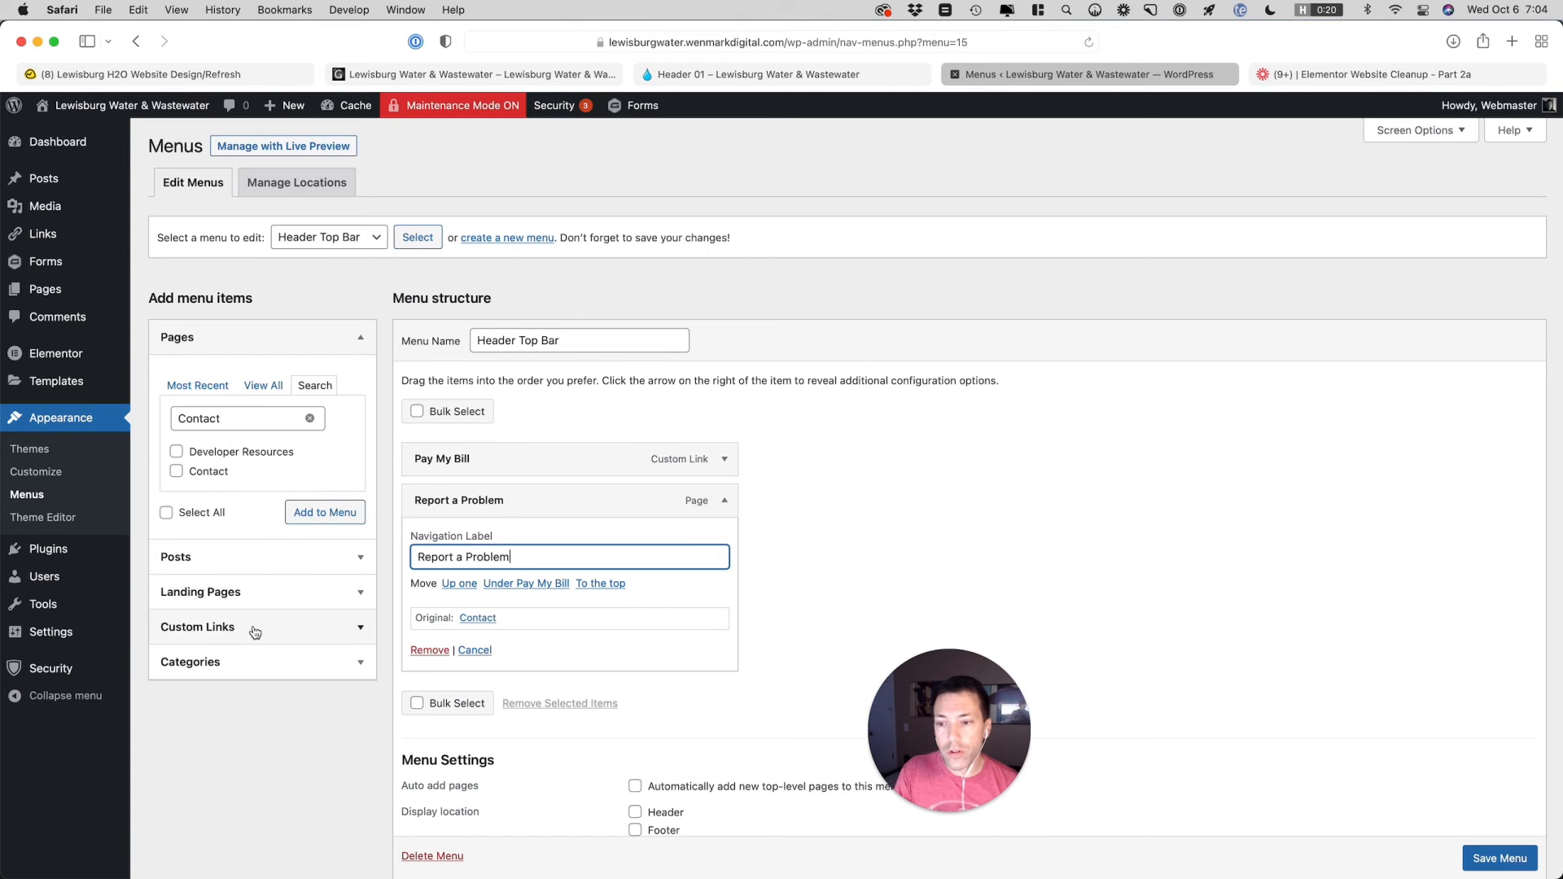
Open the custom link form and copy the phone number from the top links on the Header 01 page
click(208, 627)
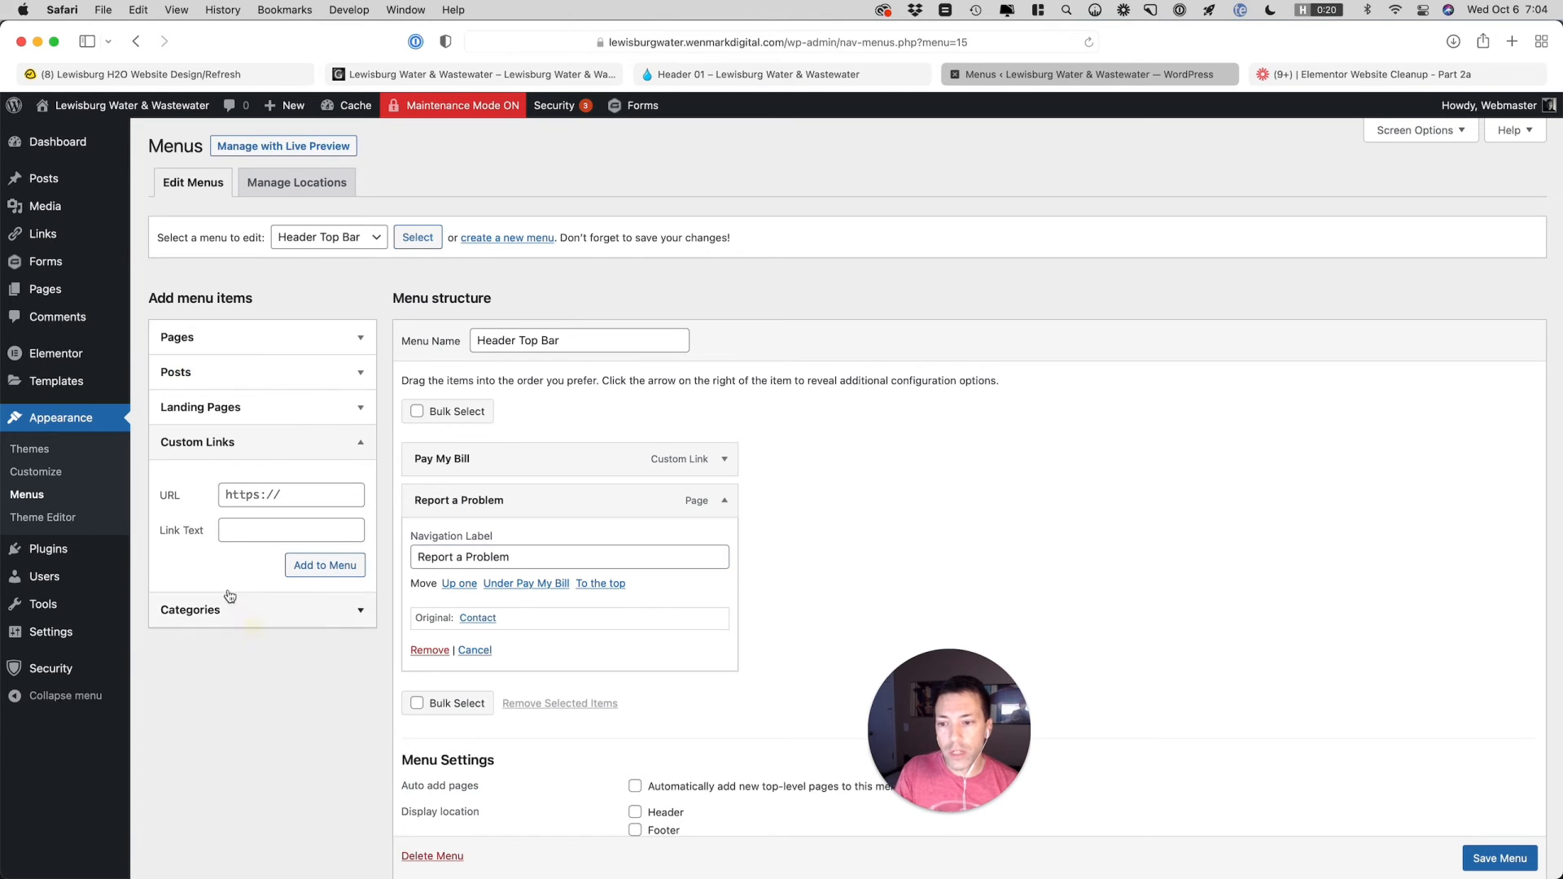
click(786, 74)
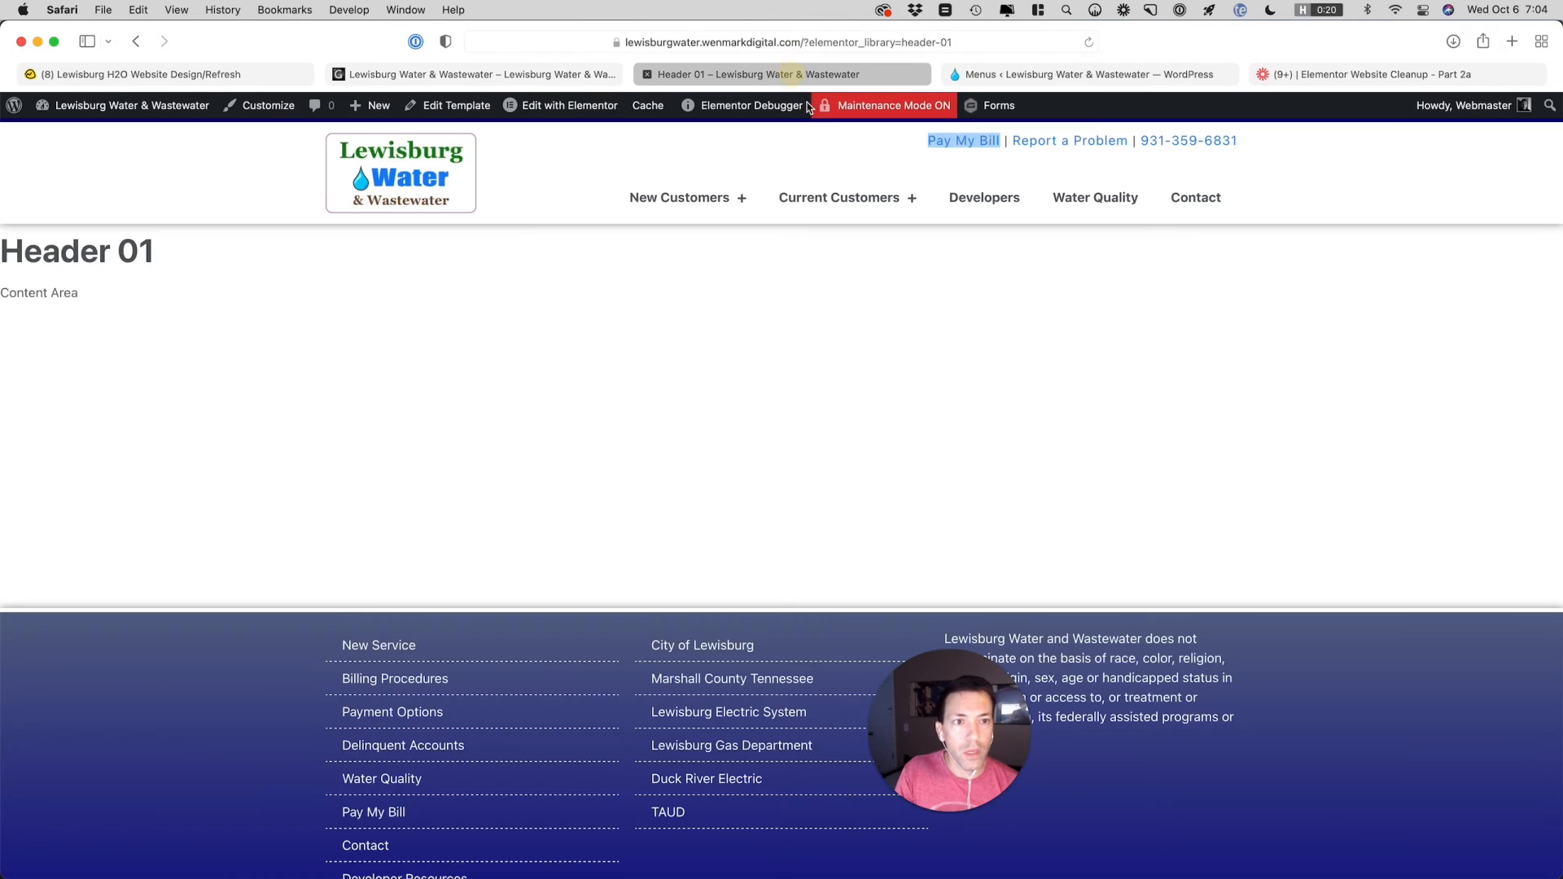
drag(1261, 145, 1141, 142)
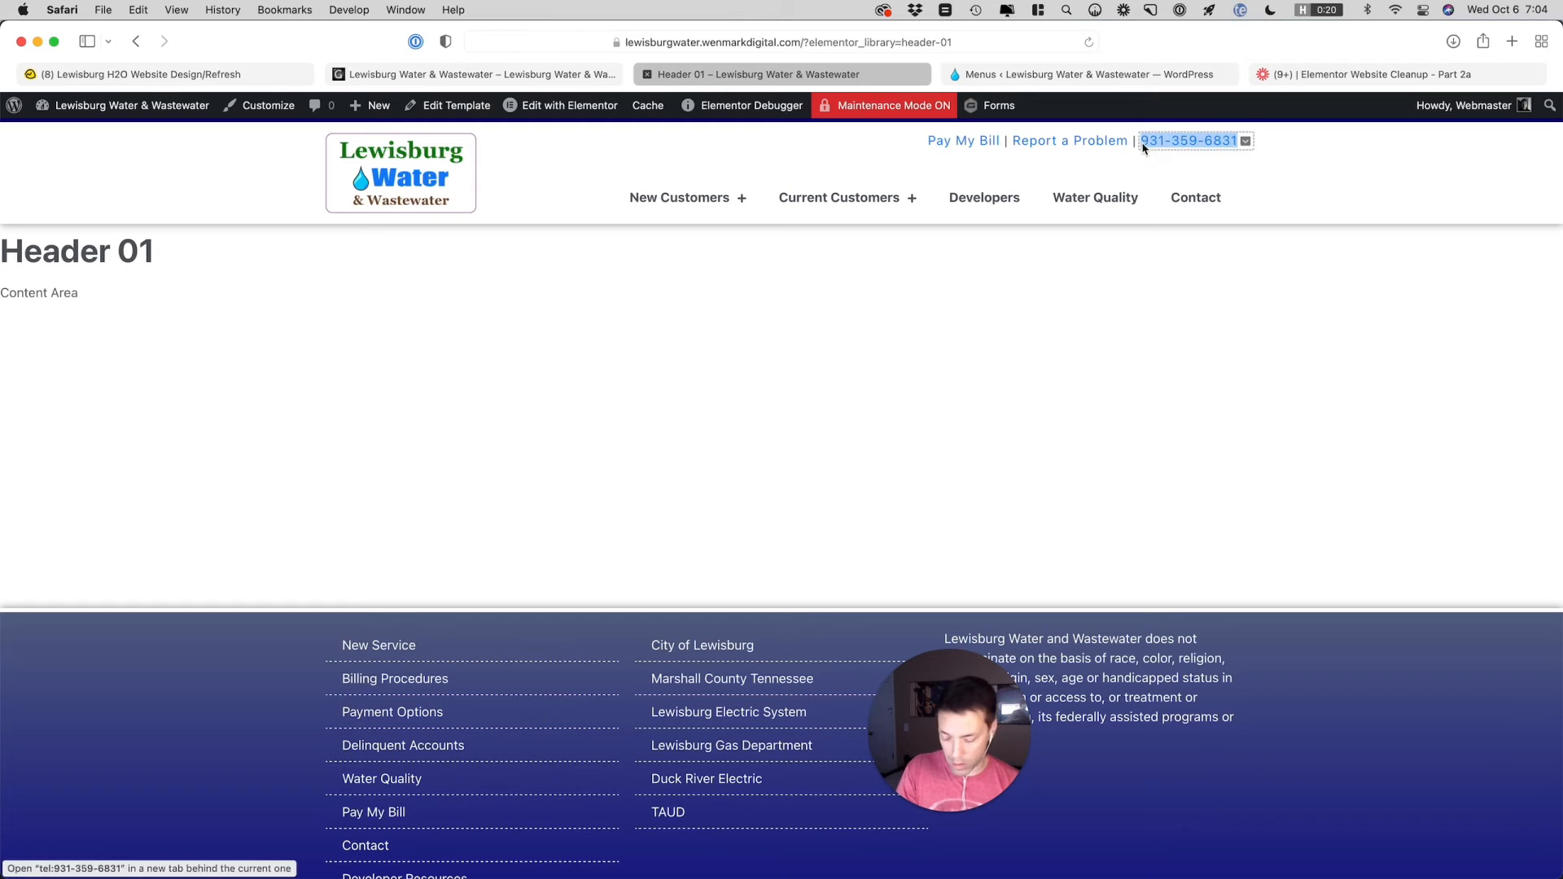
Add a custom link with the phone number as link text and a tel: URL, and collapse the Report a Problem item
click(1150, 74)
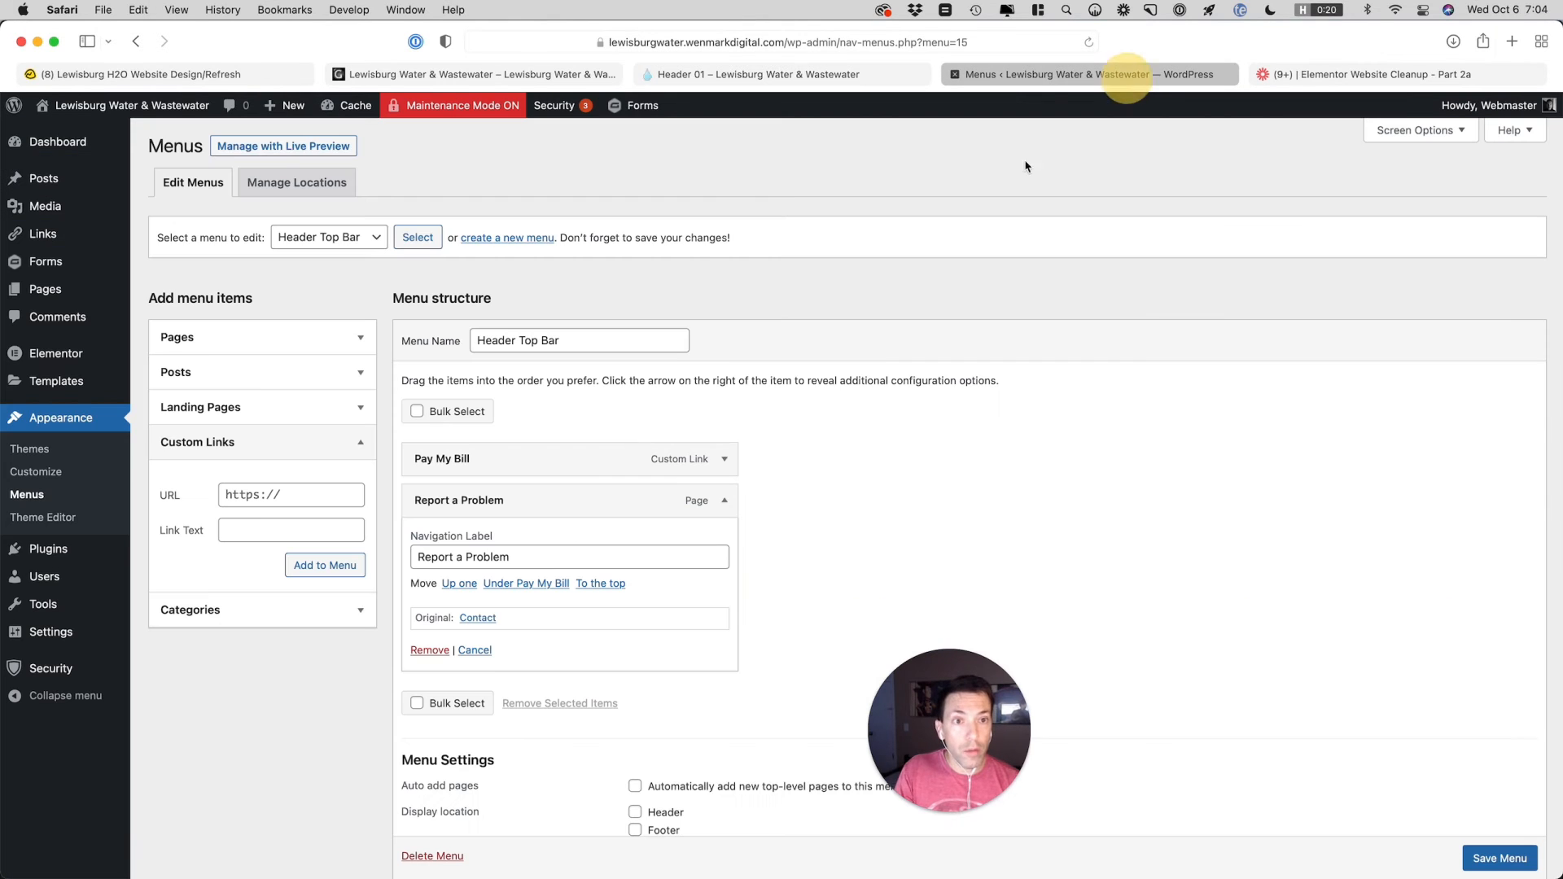
click(253, 525)
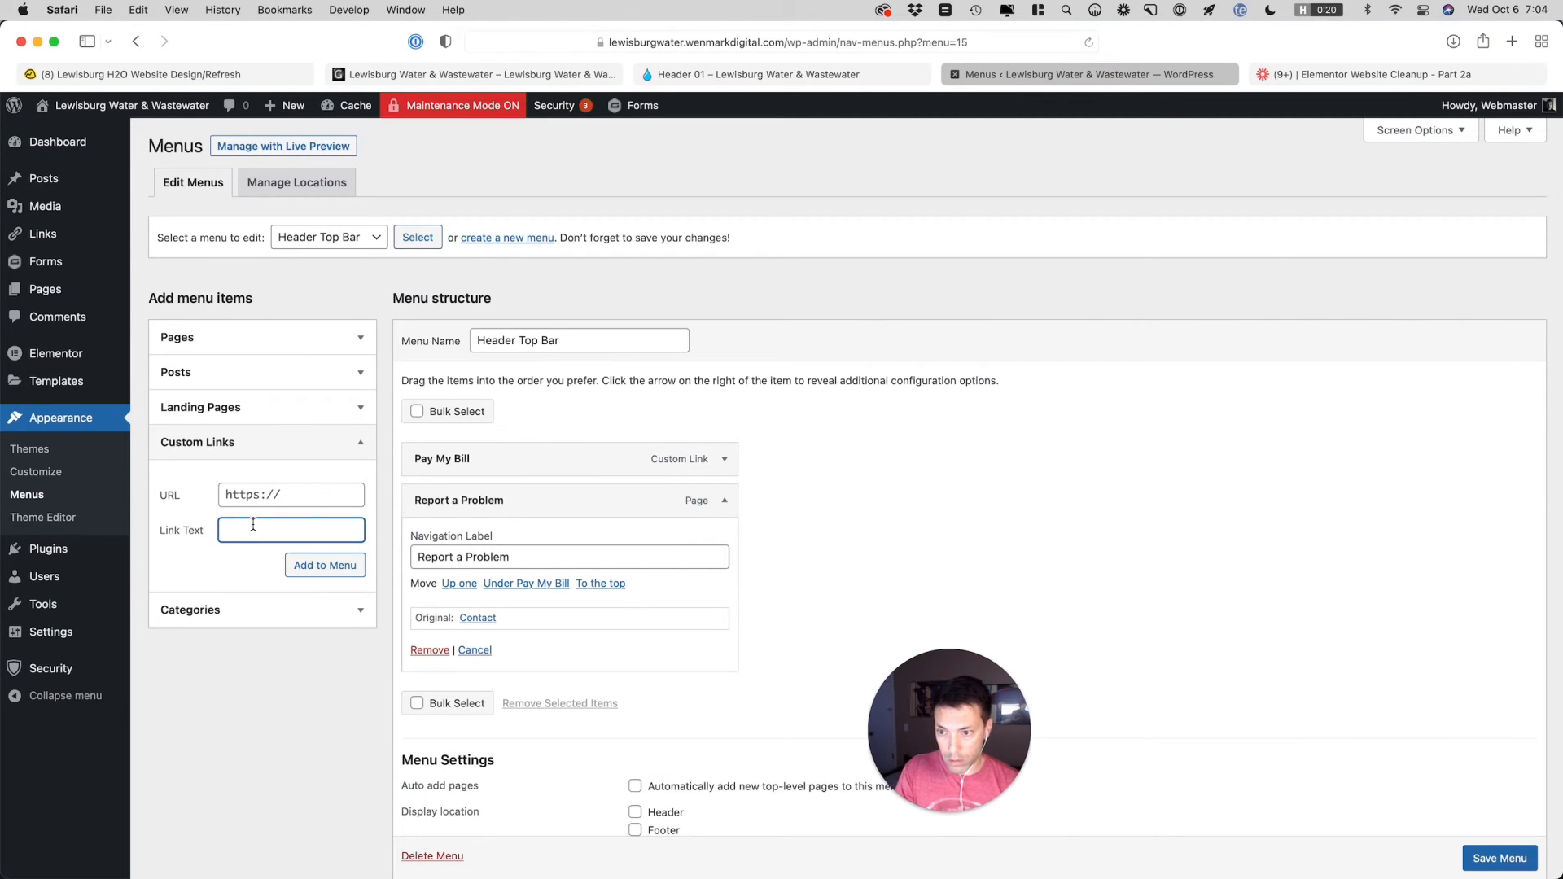
key(super+v)
key(shift+Tab)
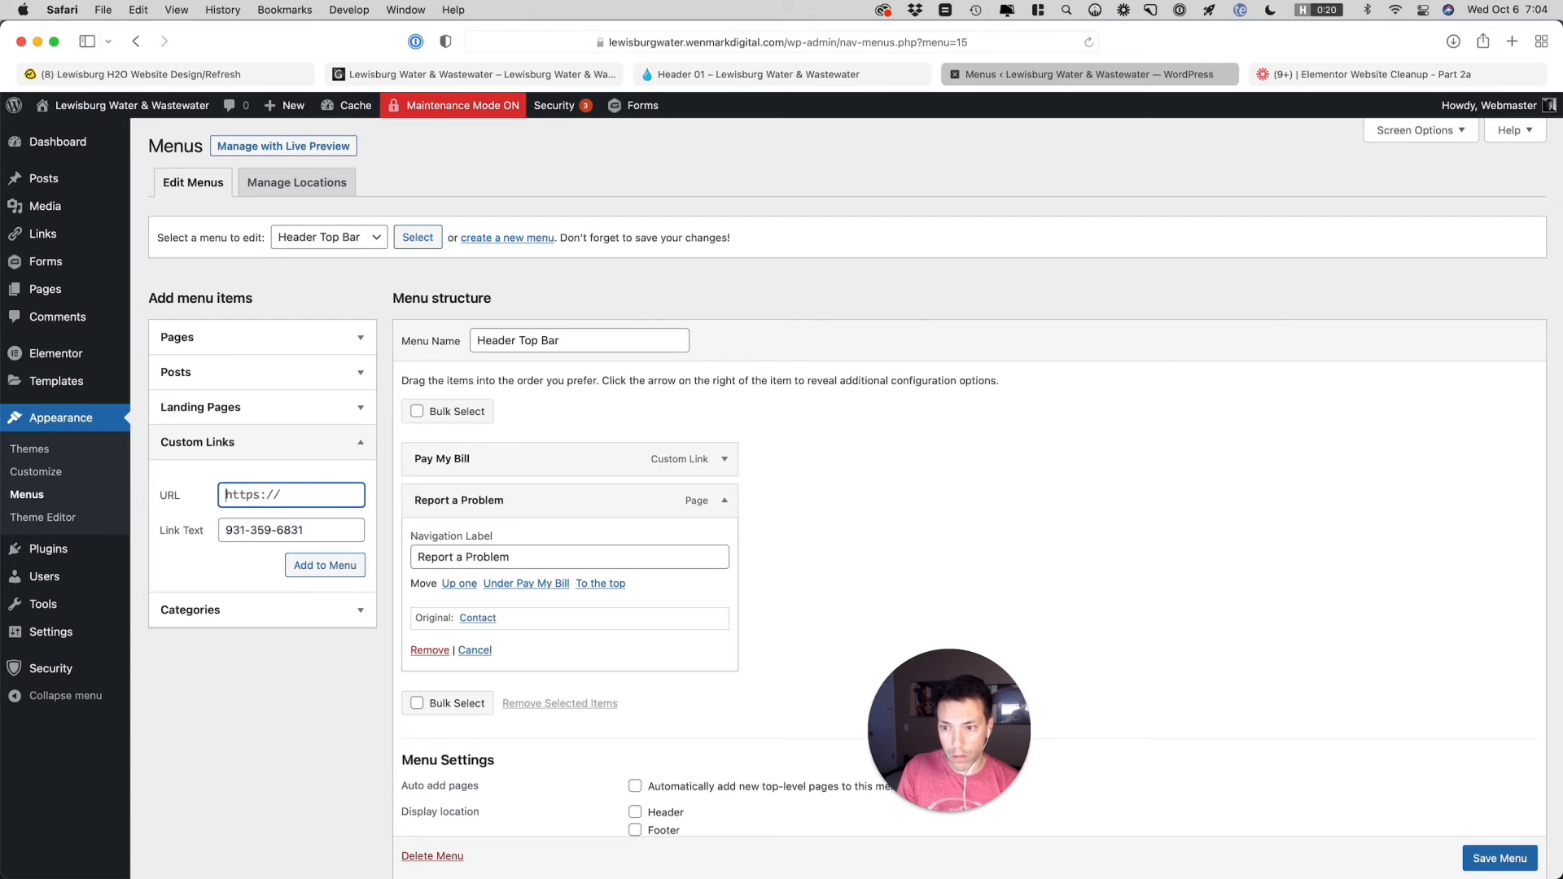
text(tel:)
key(super+v)
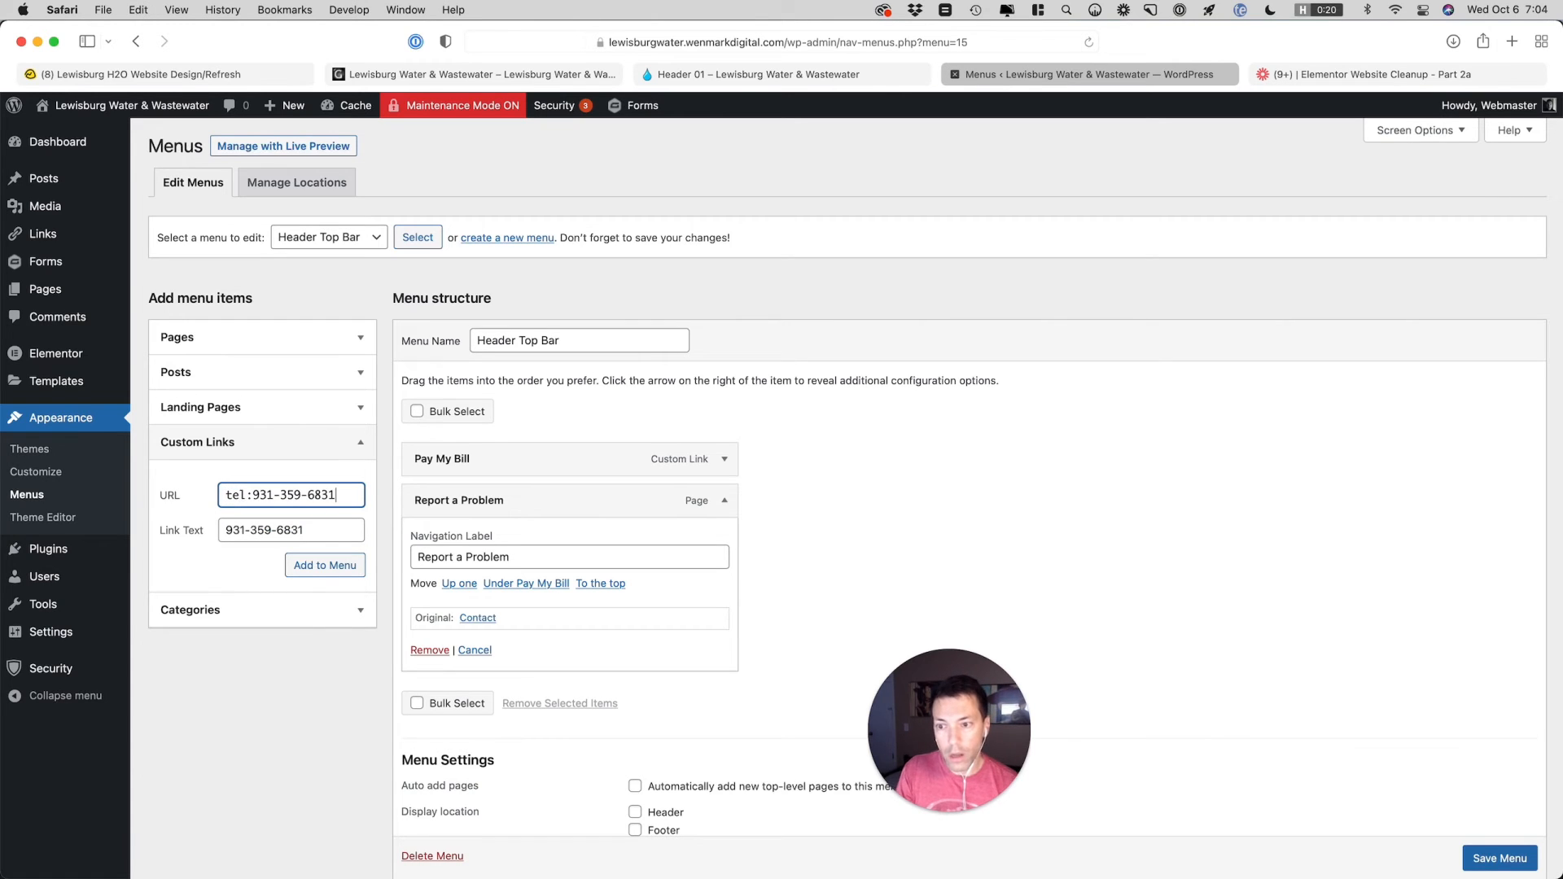
click(325, 565)
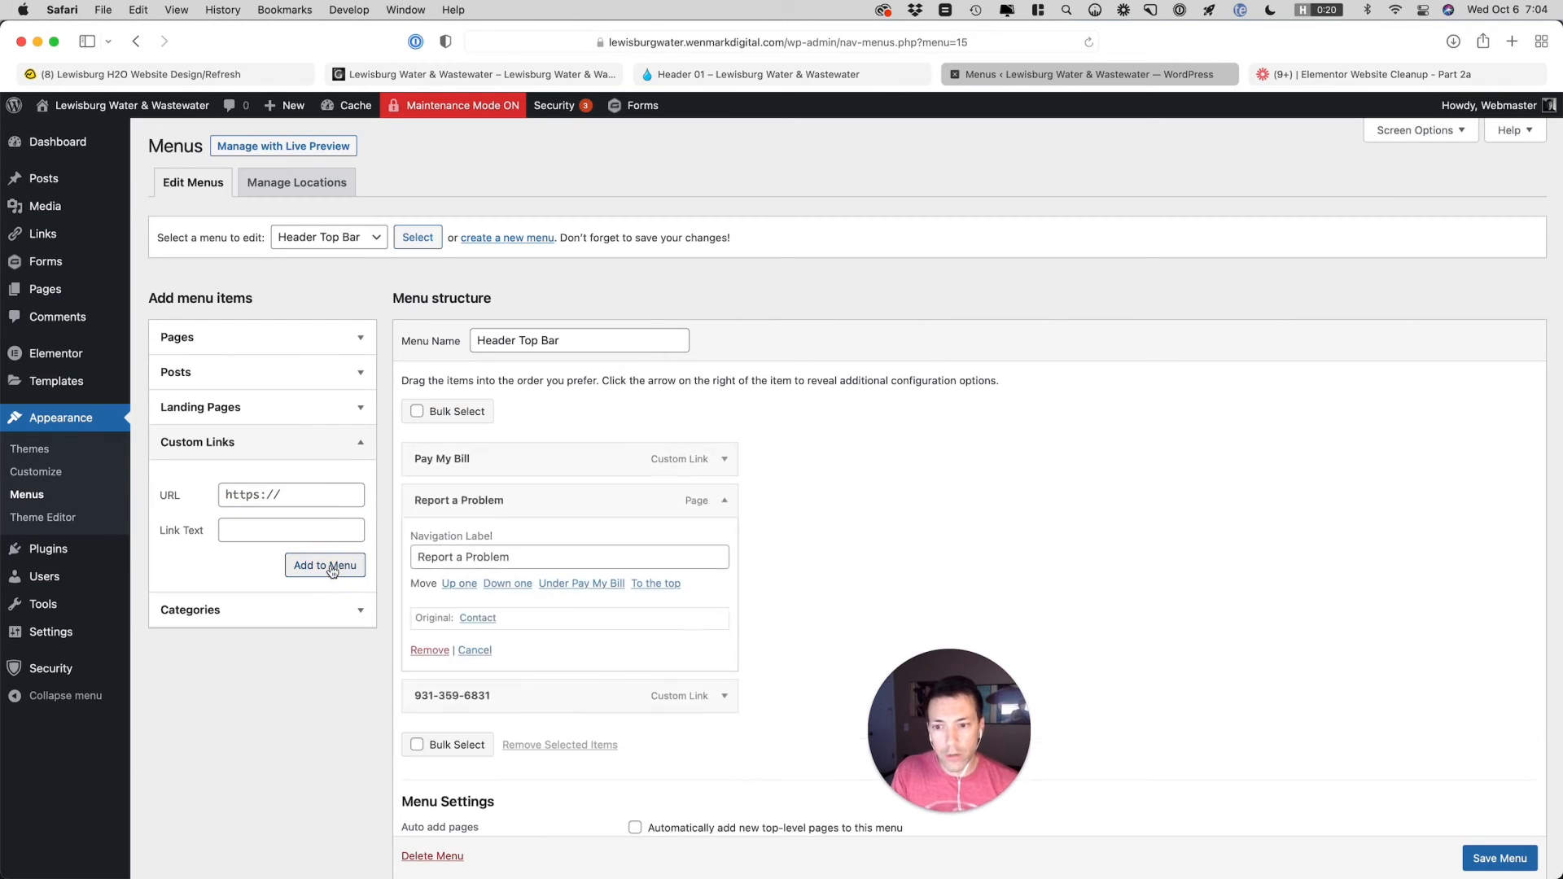
click(724, 500)
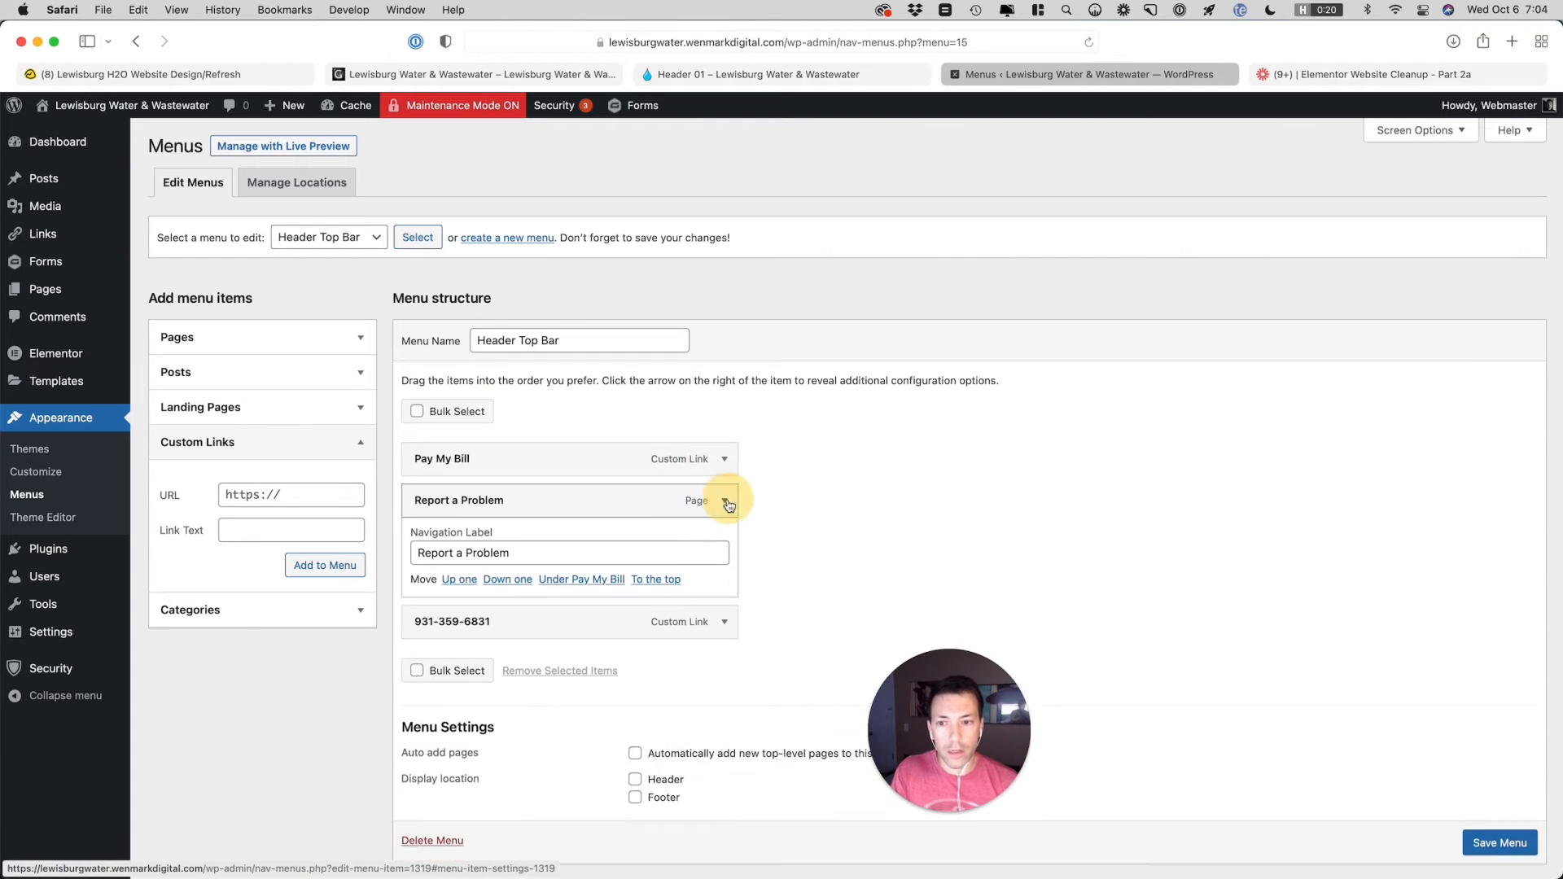
Save the Header Top Bar menu and open the Header 01 template for editing in Elementor
click(1499, 763)
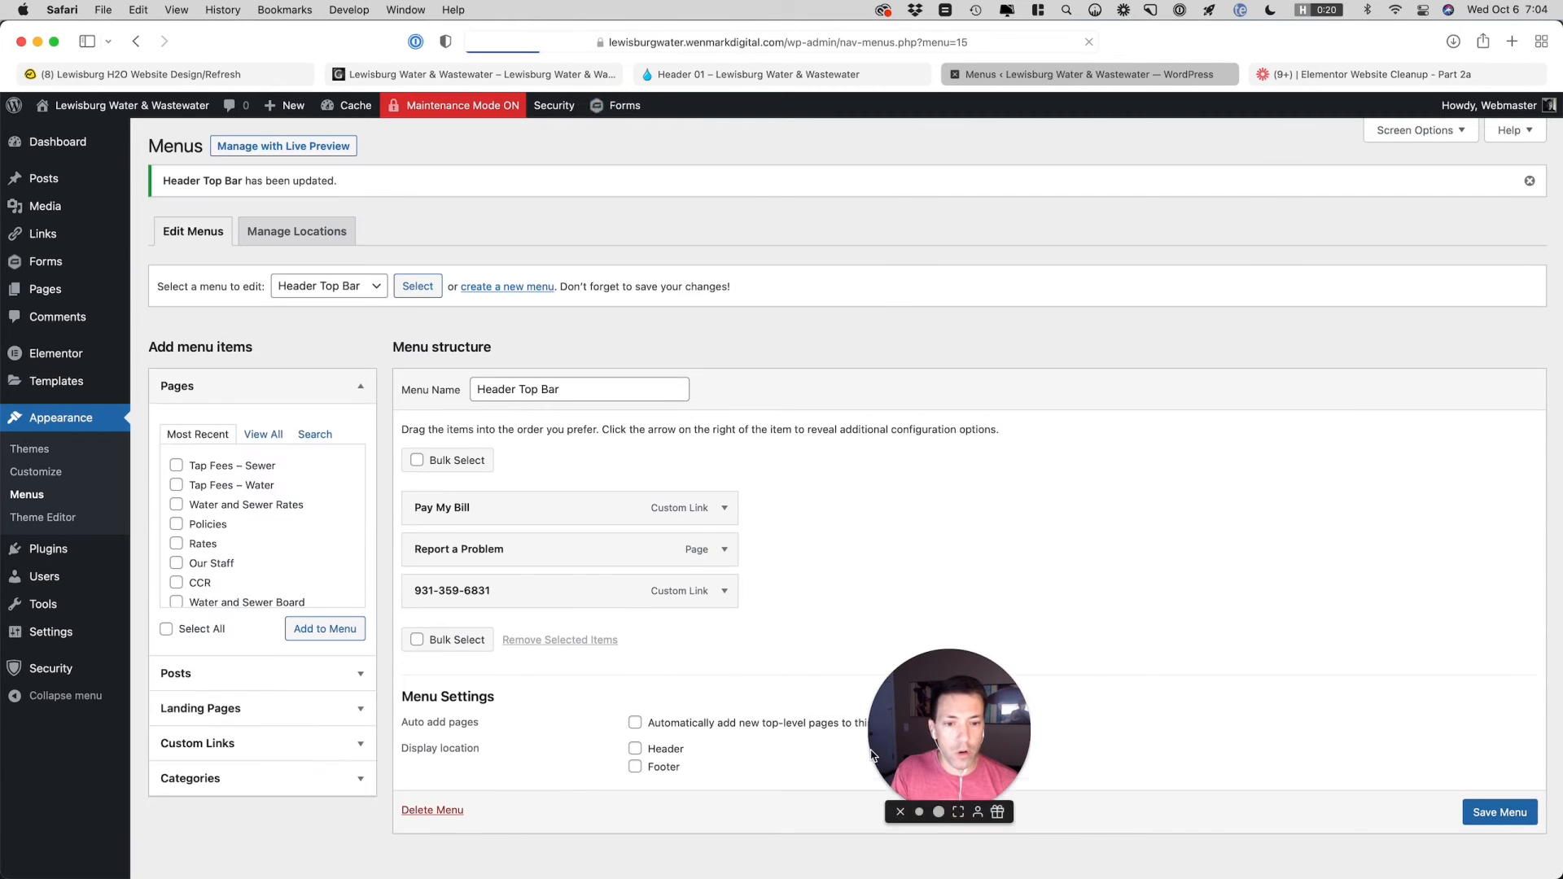
drag(911, 747, 1433, 801)
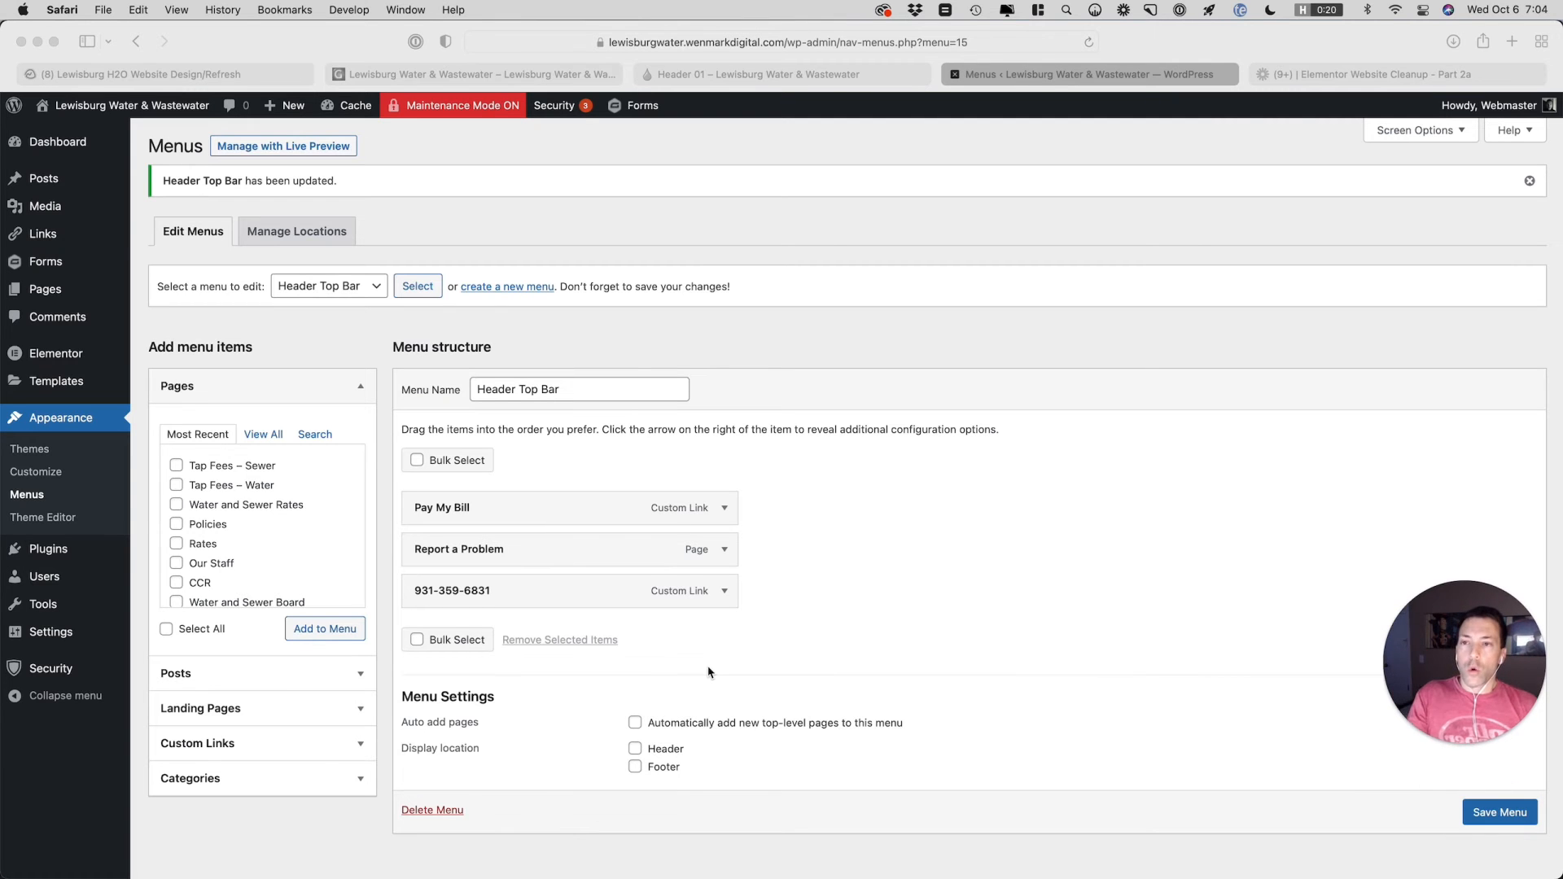
click(716, 74)
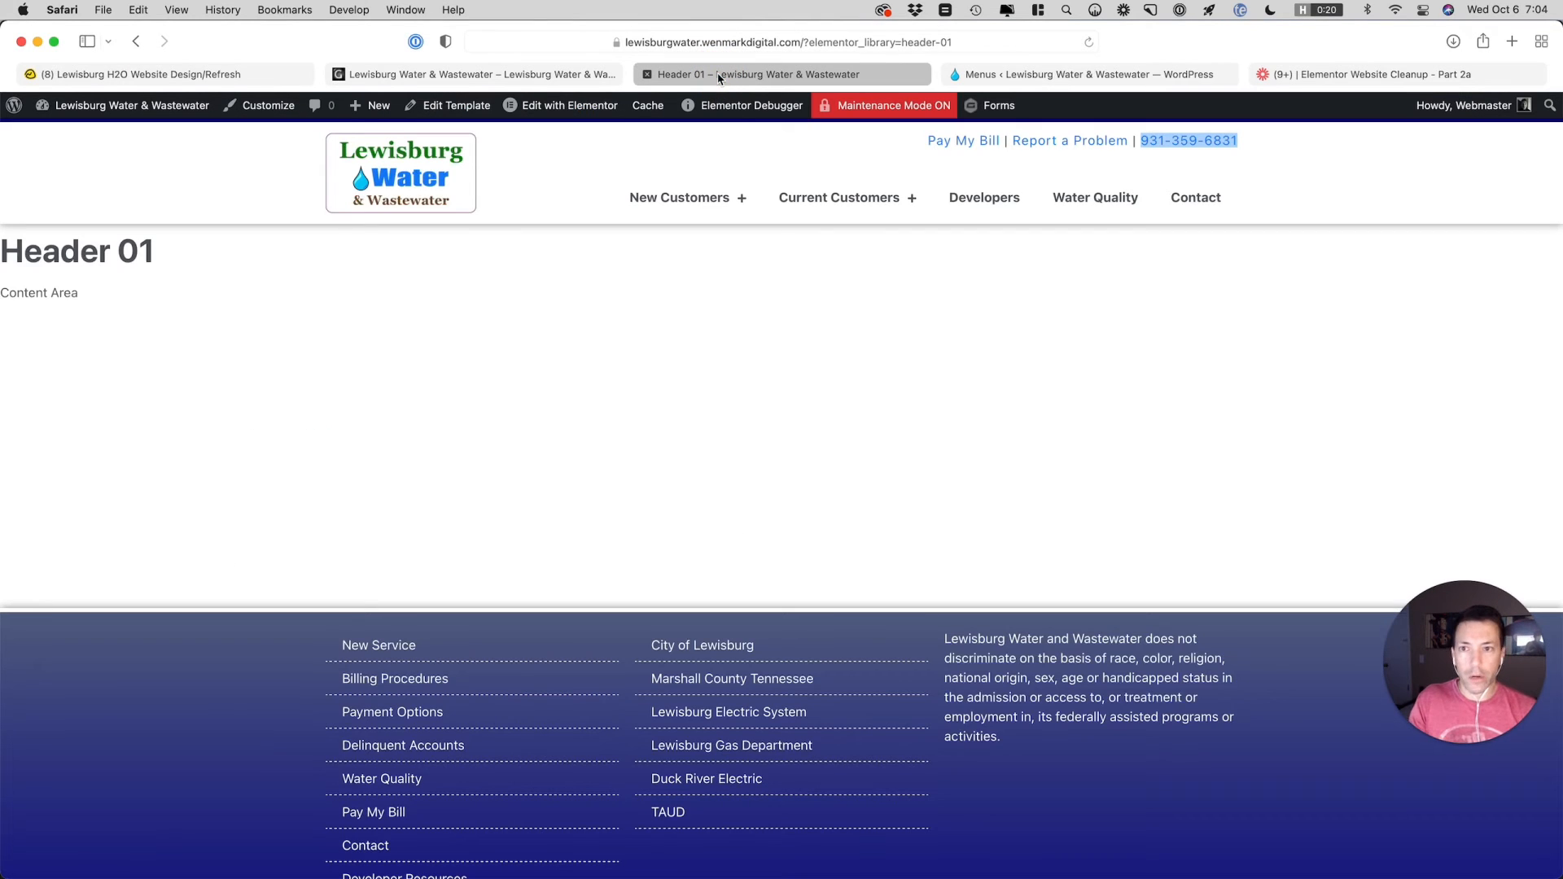
click(531, 109)
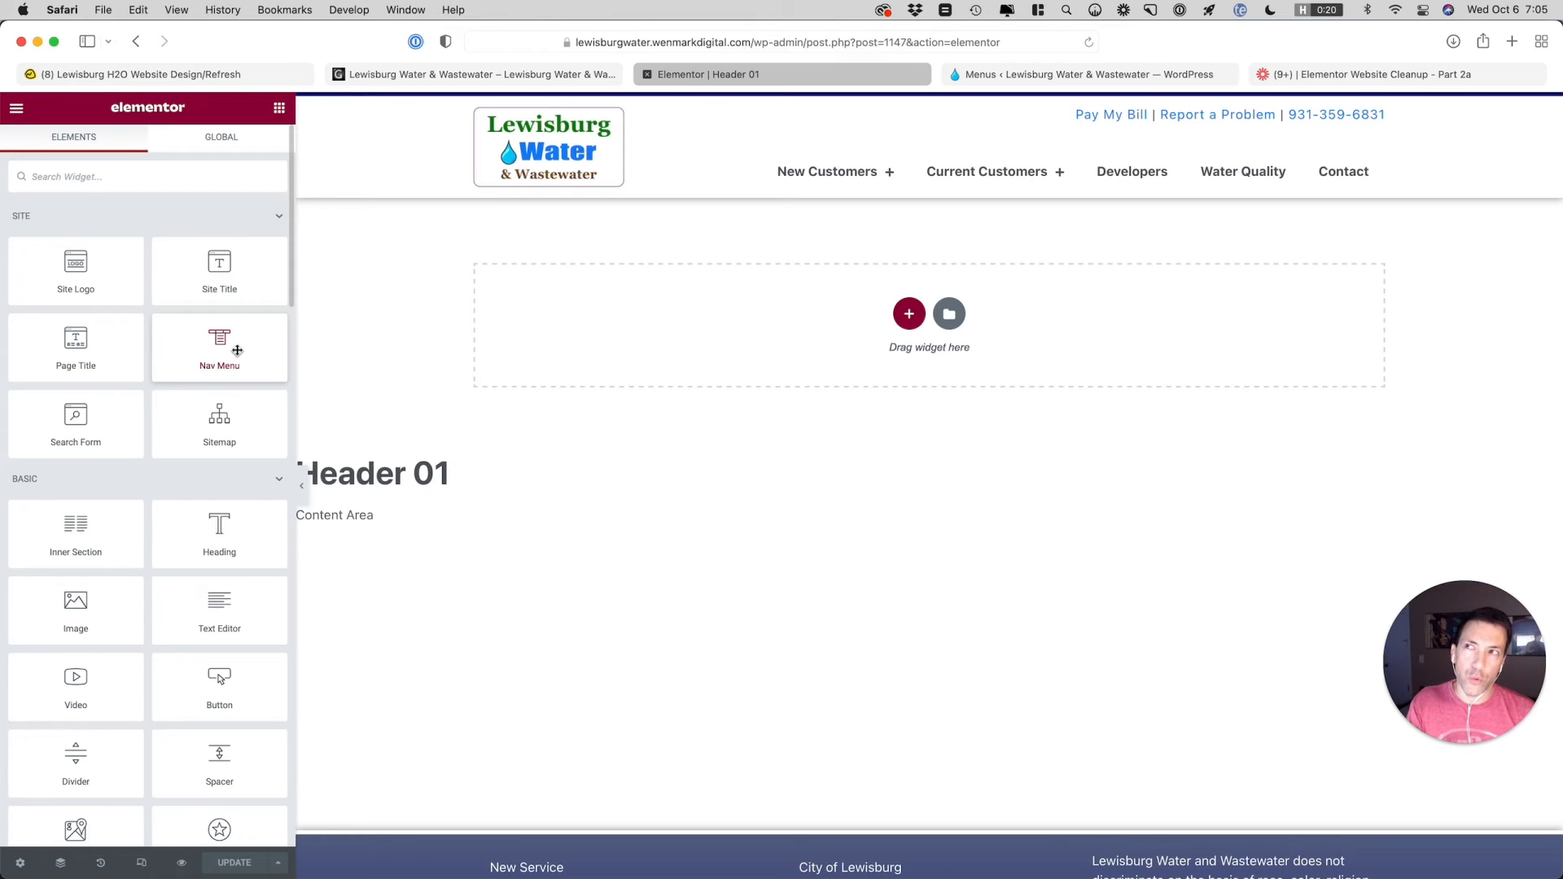
Add a Nav Menu widget above the top links text in the header, using the Header Top Bar menu with right alignment
drag(237, 350, 1017, 120)
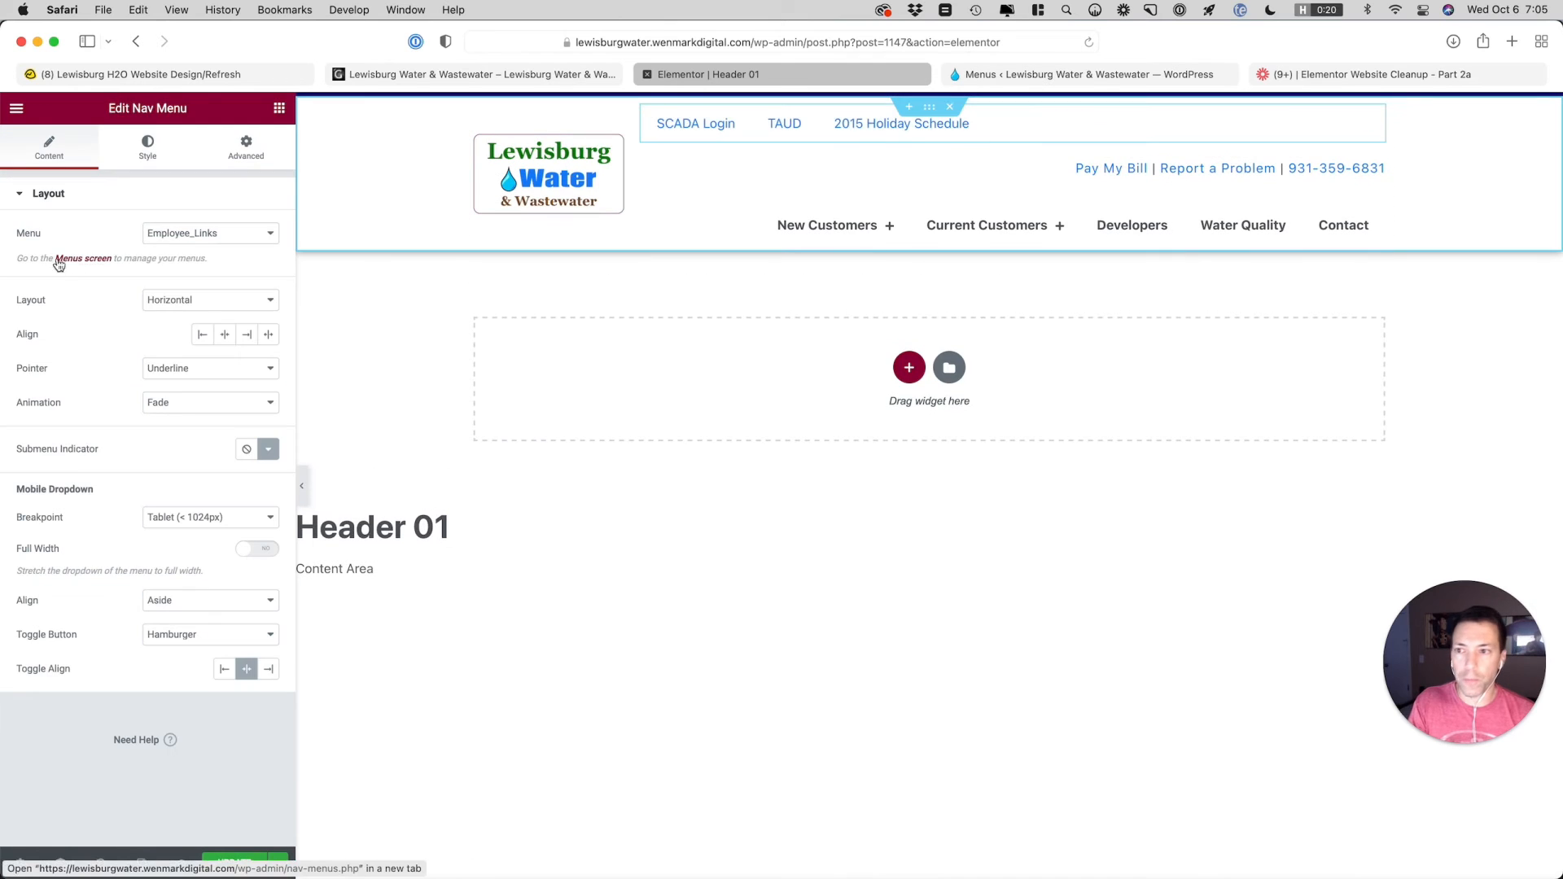
click(170, 234)
click(177, 281)
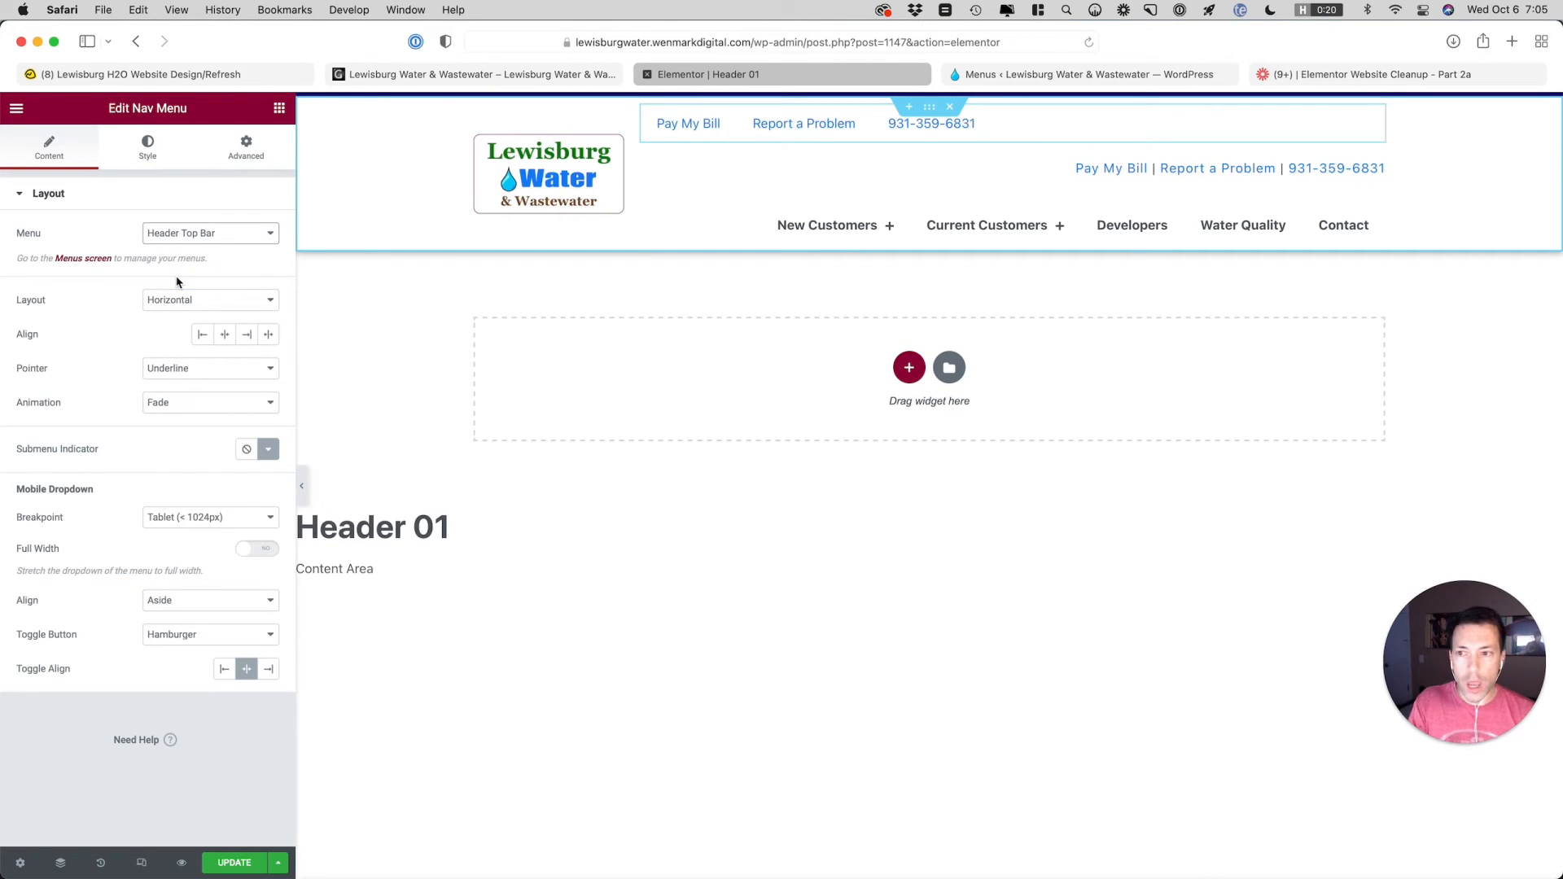
click(247, 334)
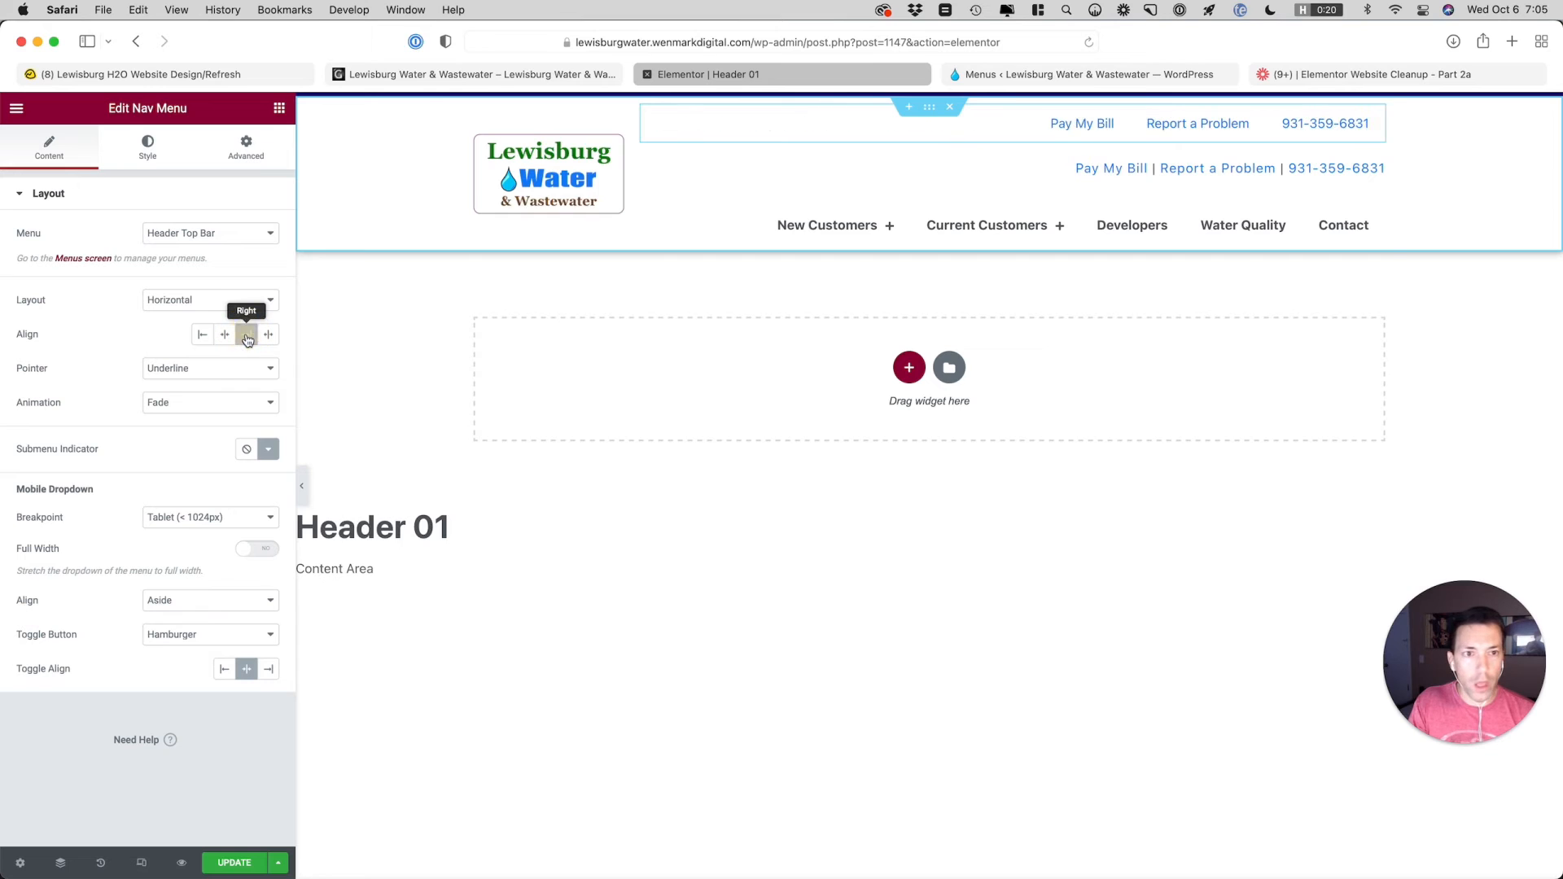
Delete the old text widget holding the pipe-separated top links from the header
right_click(1382, 176)
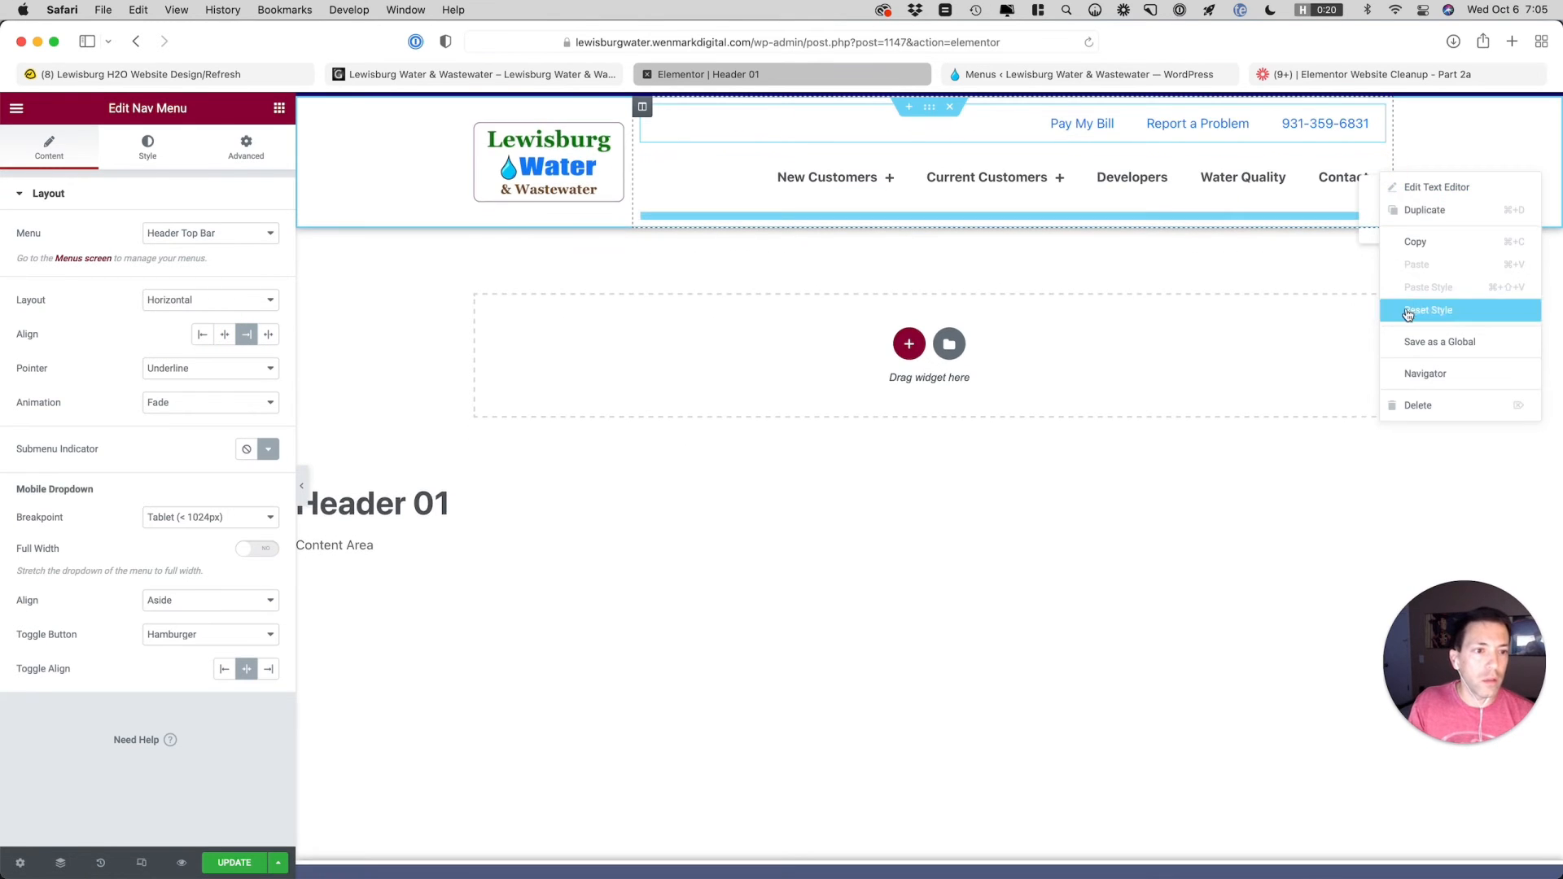
click(1427, 403)
drag(1378, 301, 1395, 272)
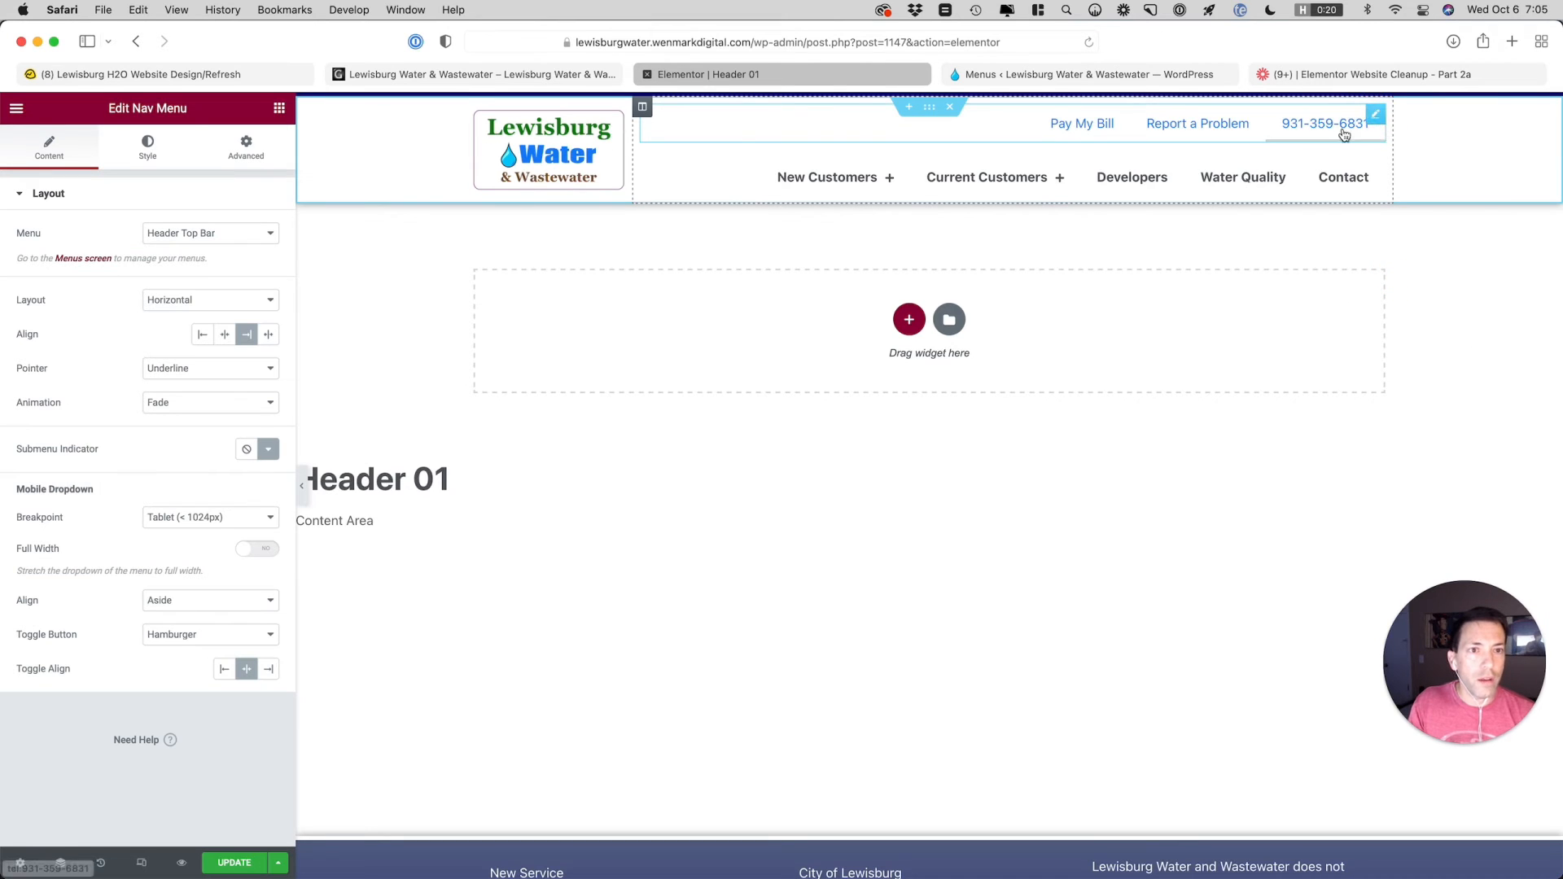
Set the top bar nav menu's pointer to Background and open its main menu hover styling
click(203, 371)
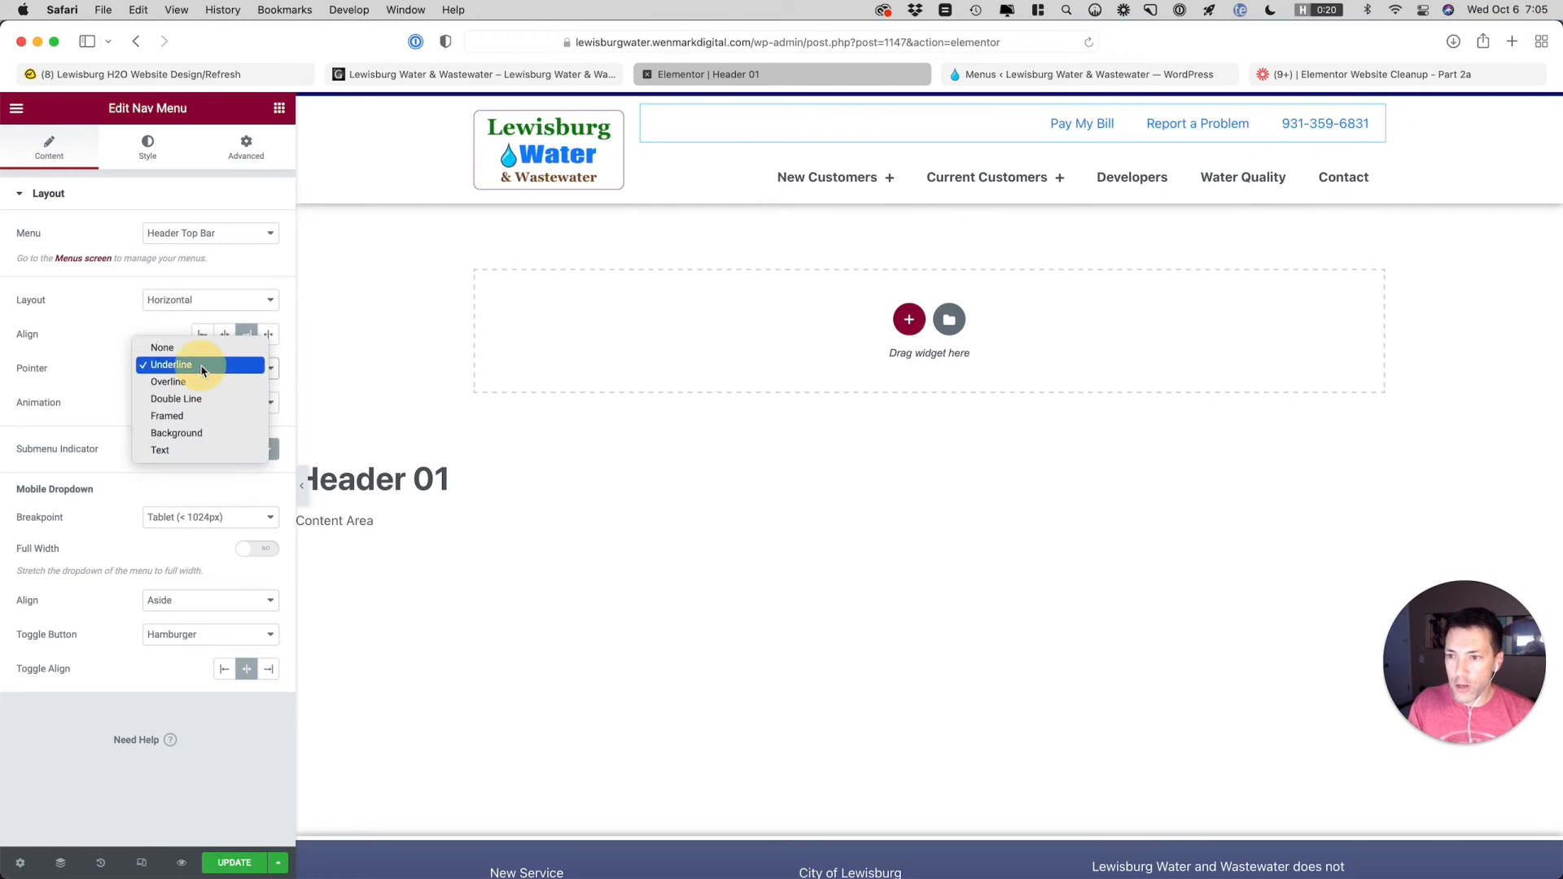
click(176, 433)
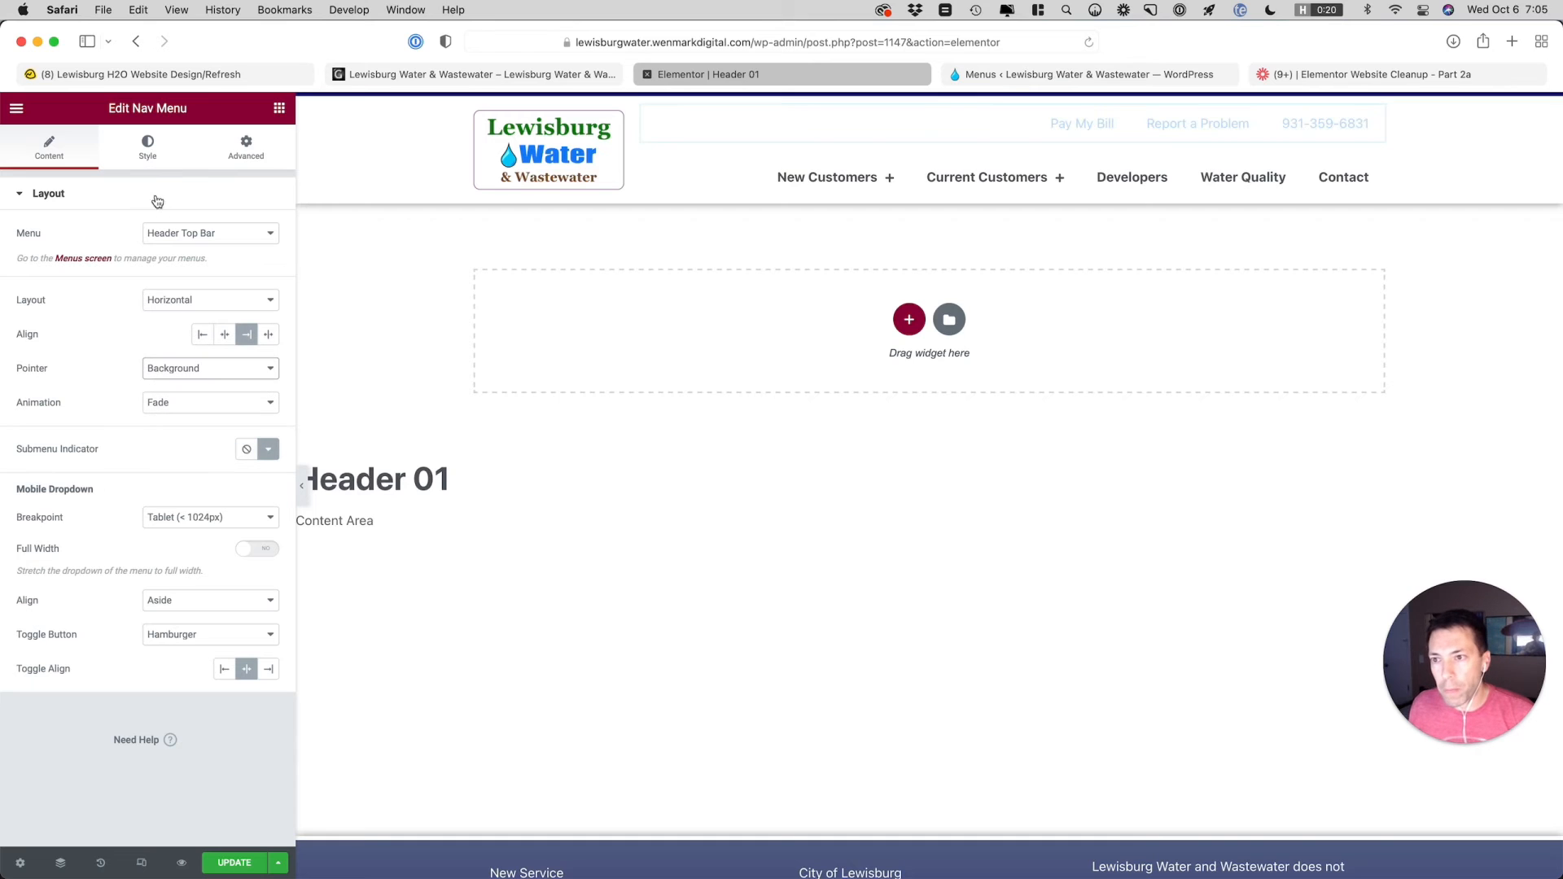
click(150, 159)
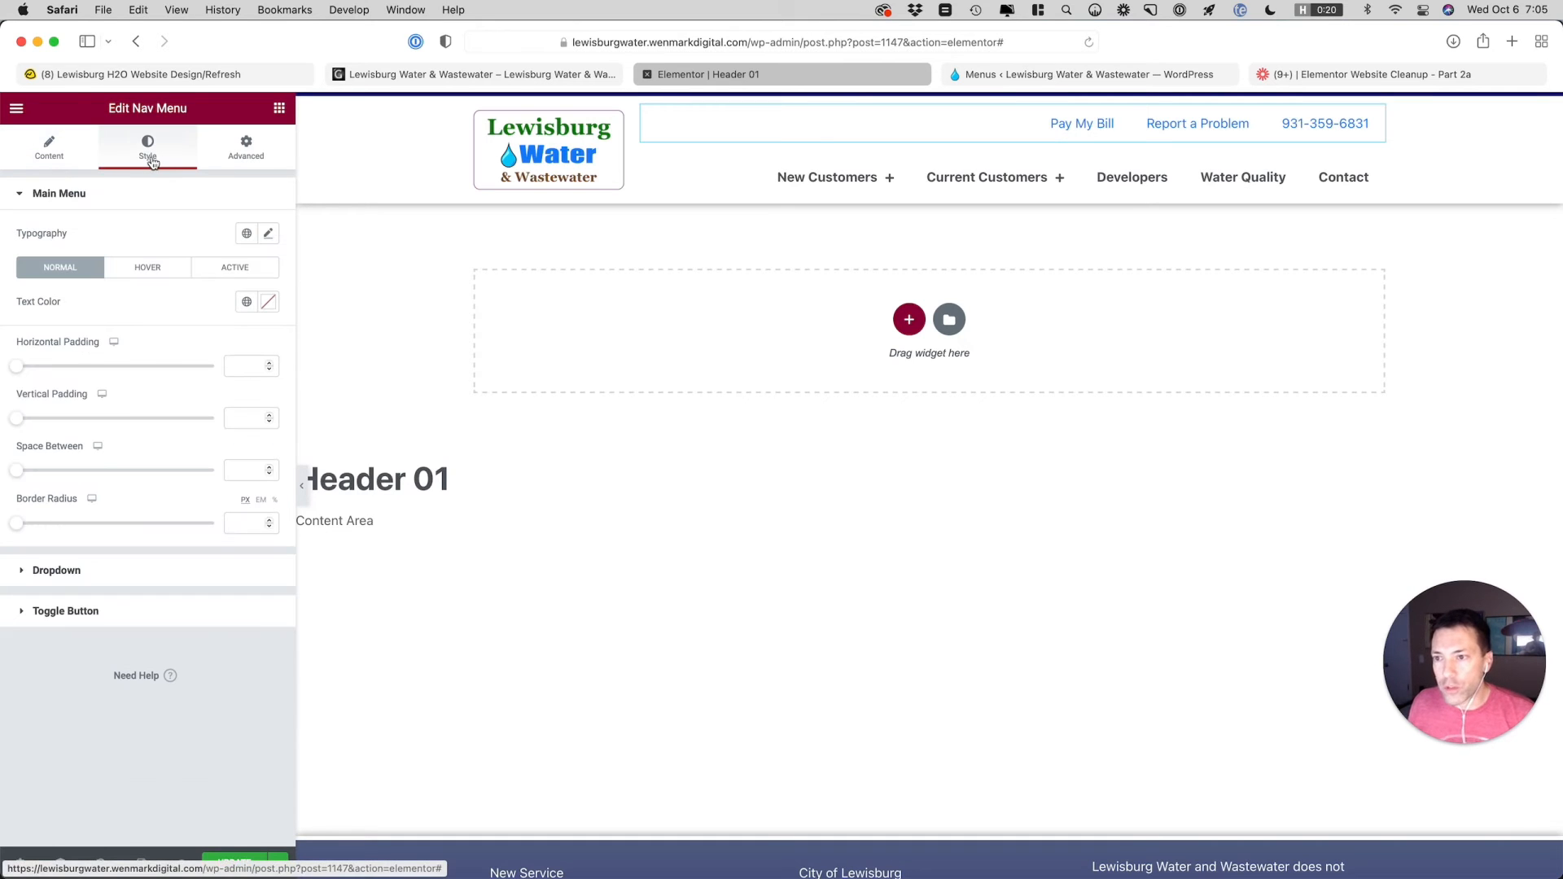
click(142, 268)
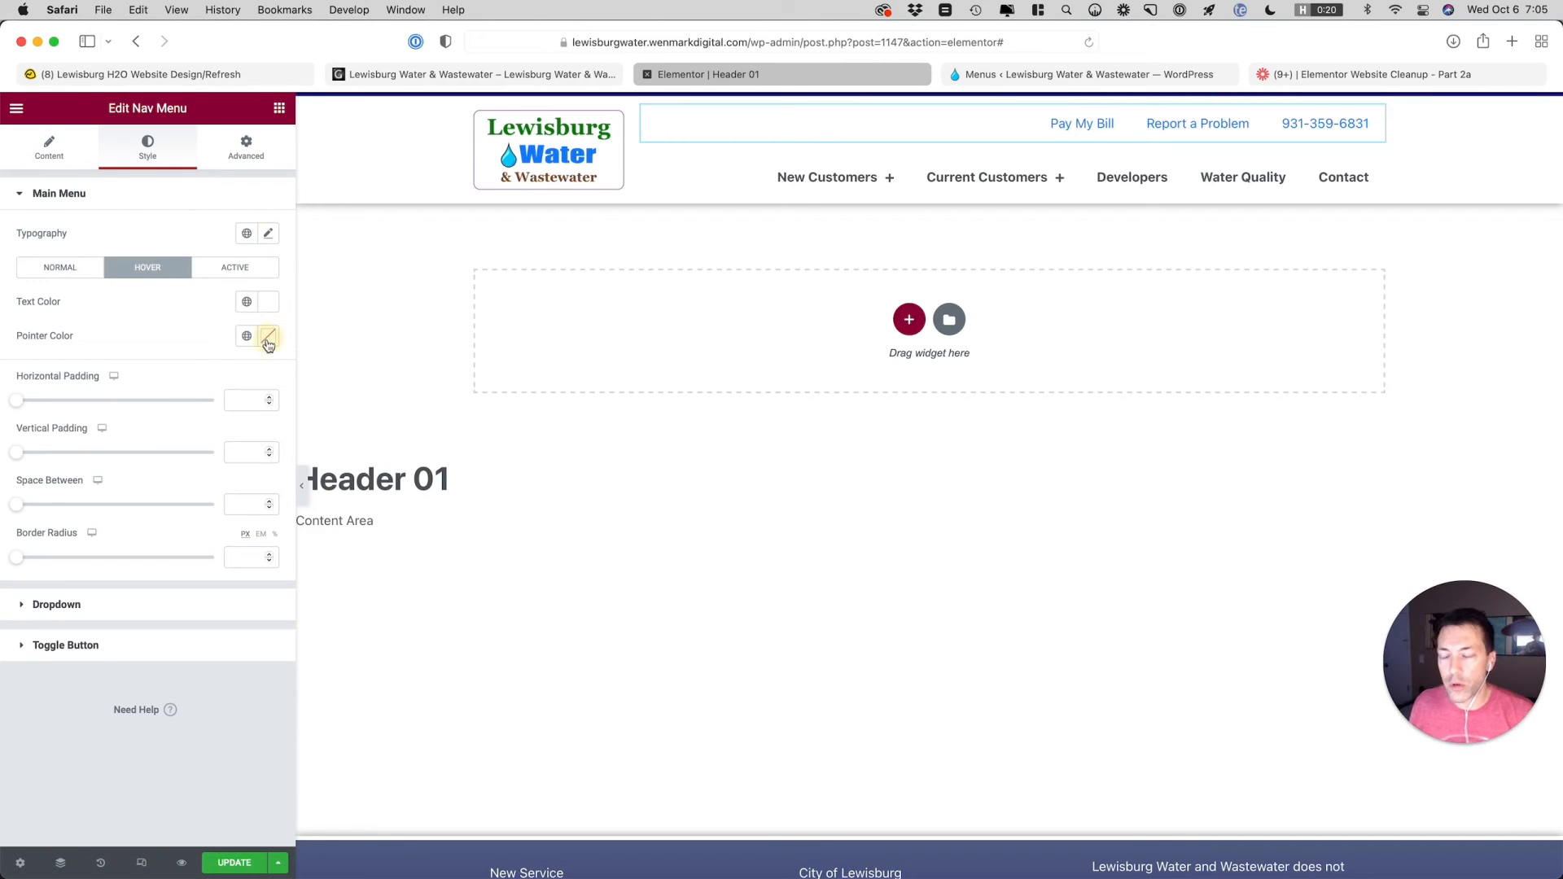
click(268, 336)
click(205, 330)
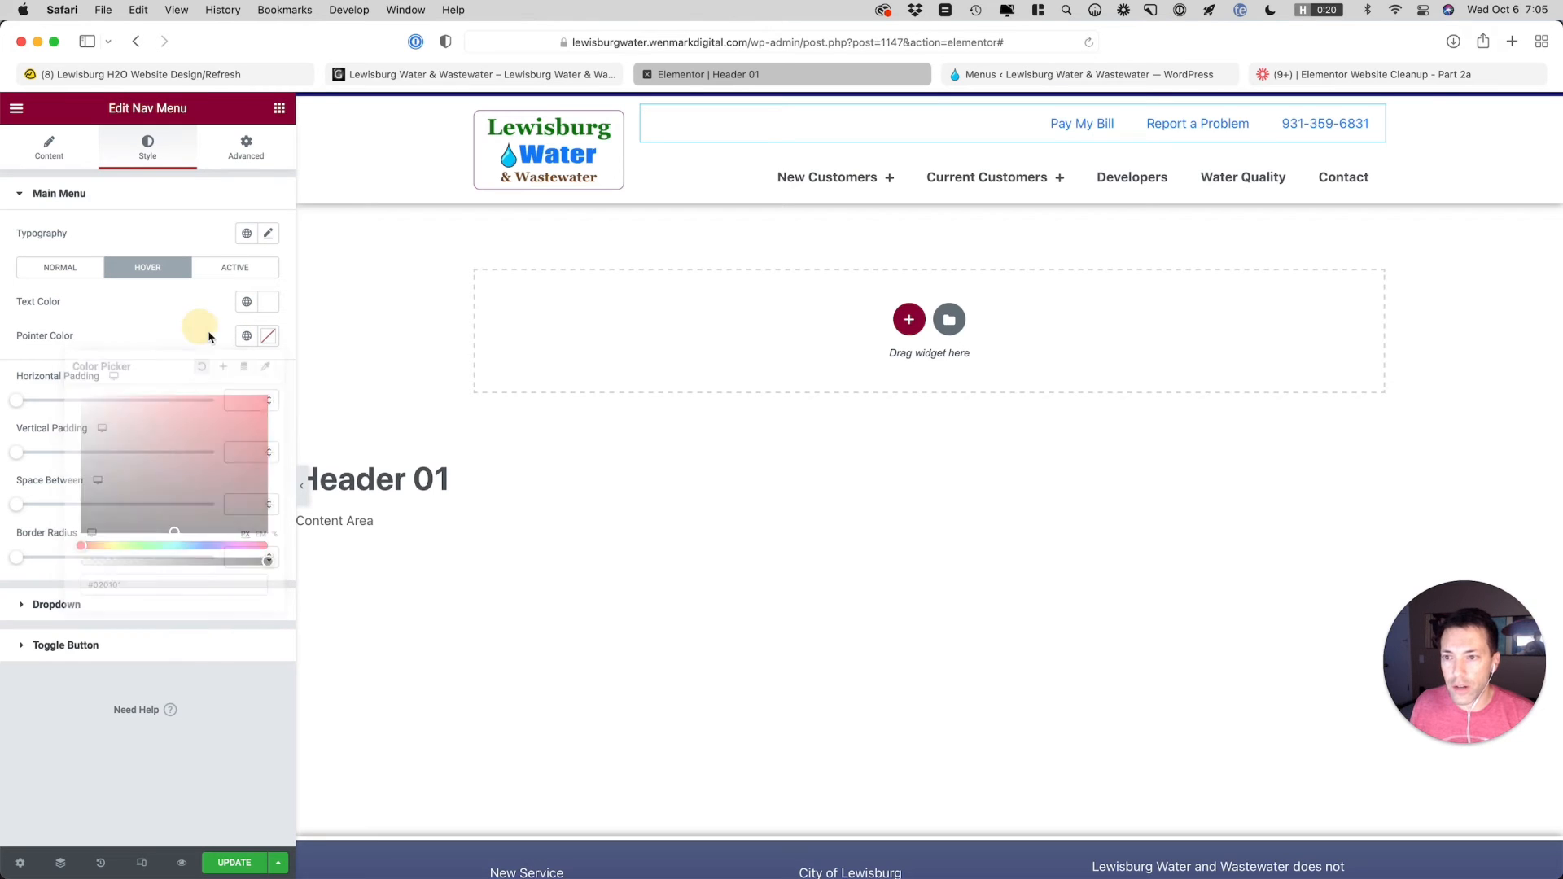
click(240, 340)
scroll(185, 485, down, 3)
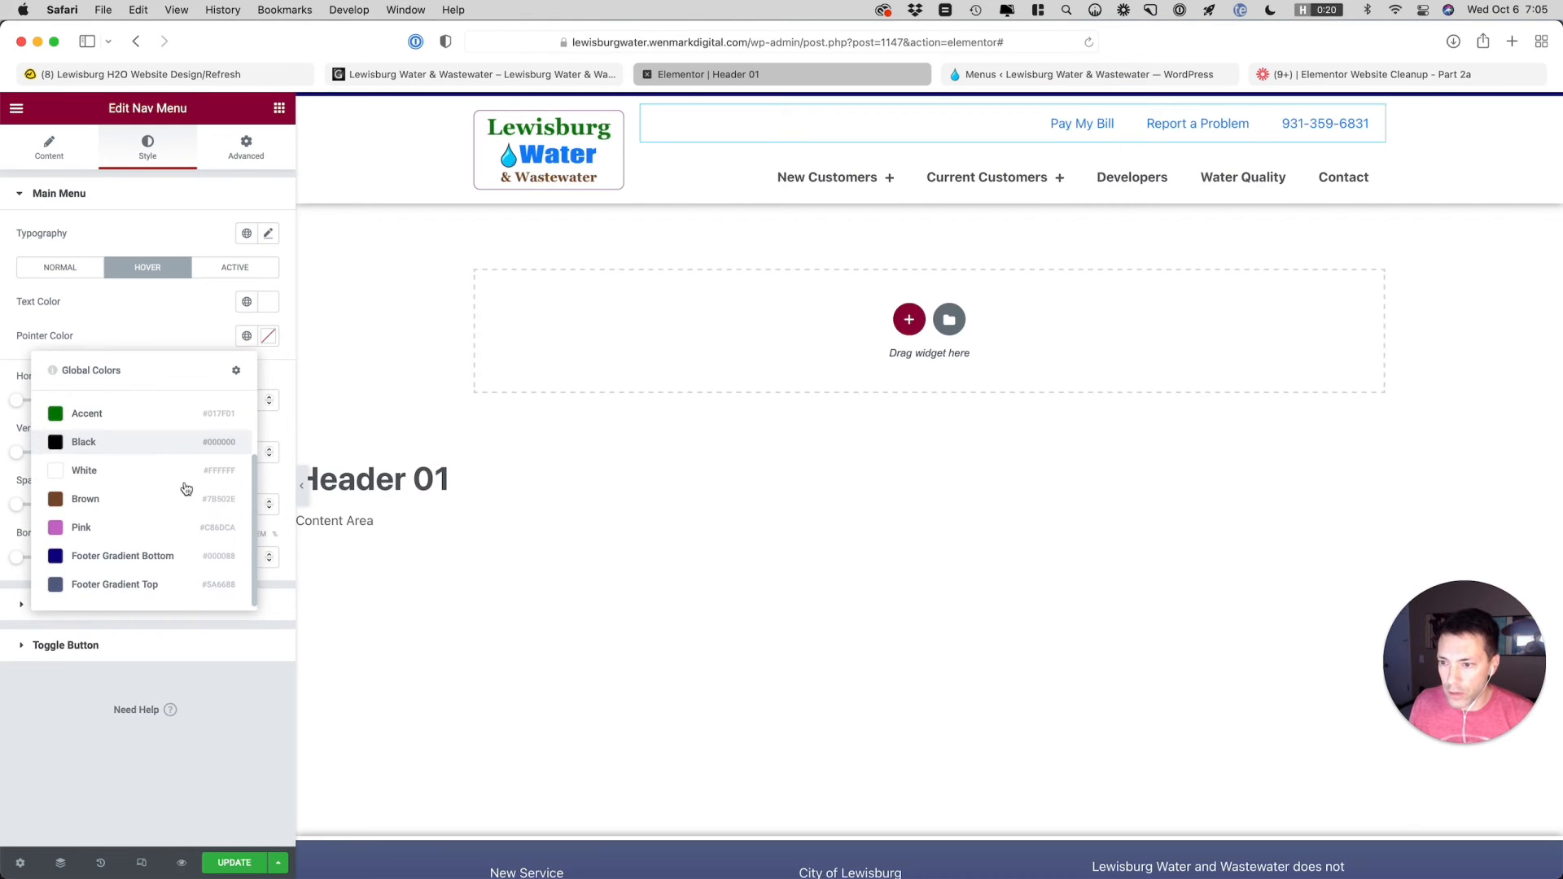
scroll(185, 485, up, 2)
click(151, 330)
Set the top bar nav menu's hover pointer color to light gray #E6E6E6
click(267, 336)
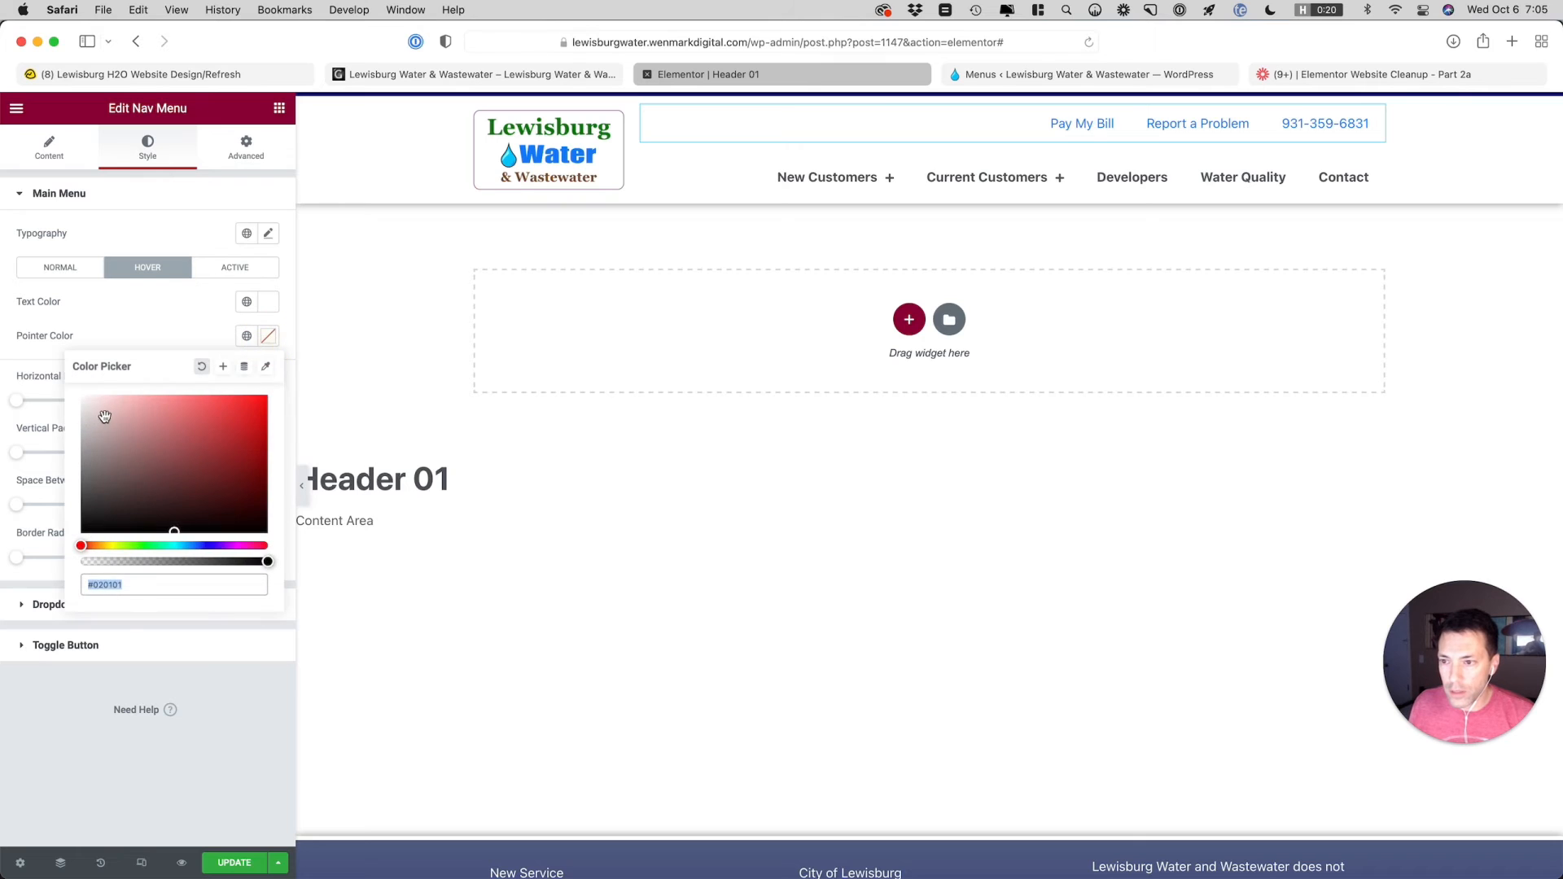
click(80, 410)
drag(81, 415, 79, 408)
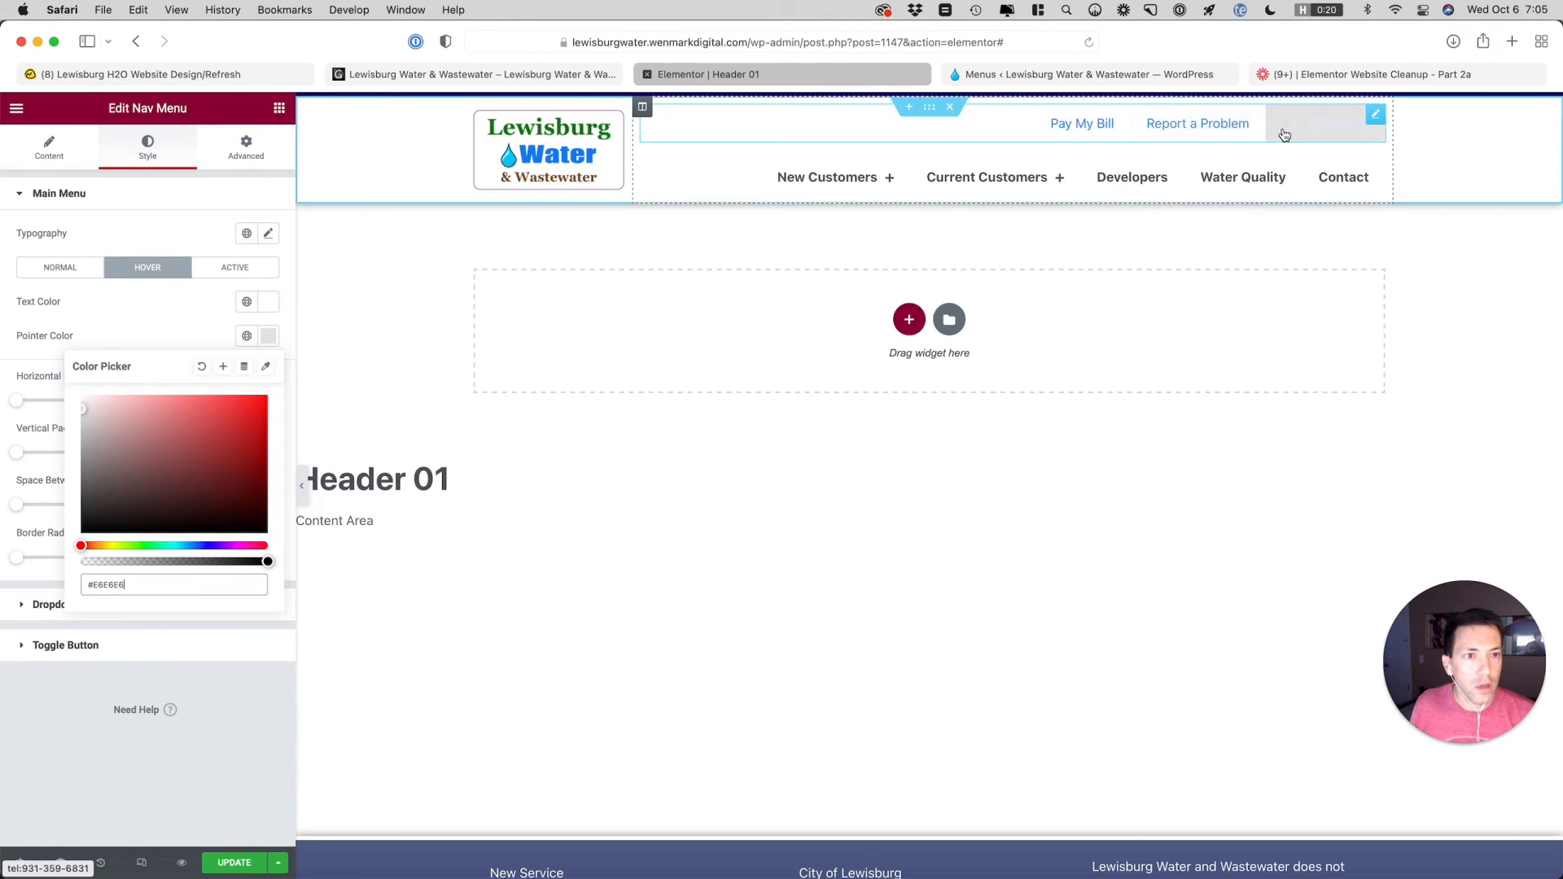
click(196, 325)
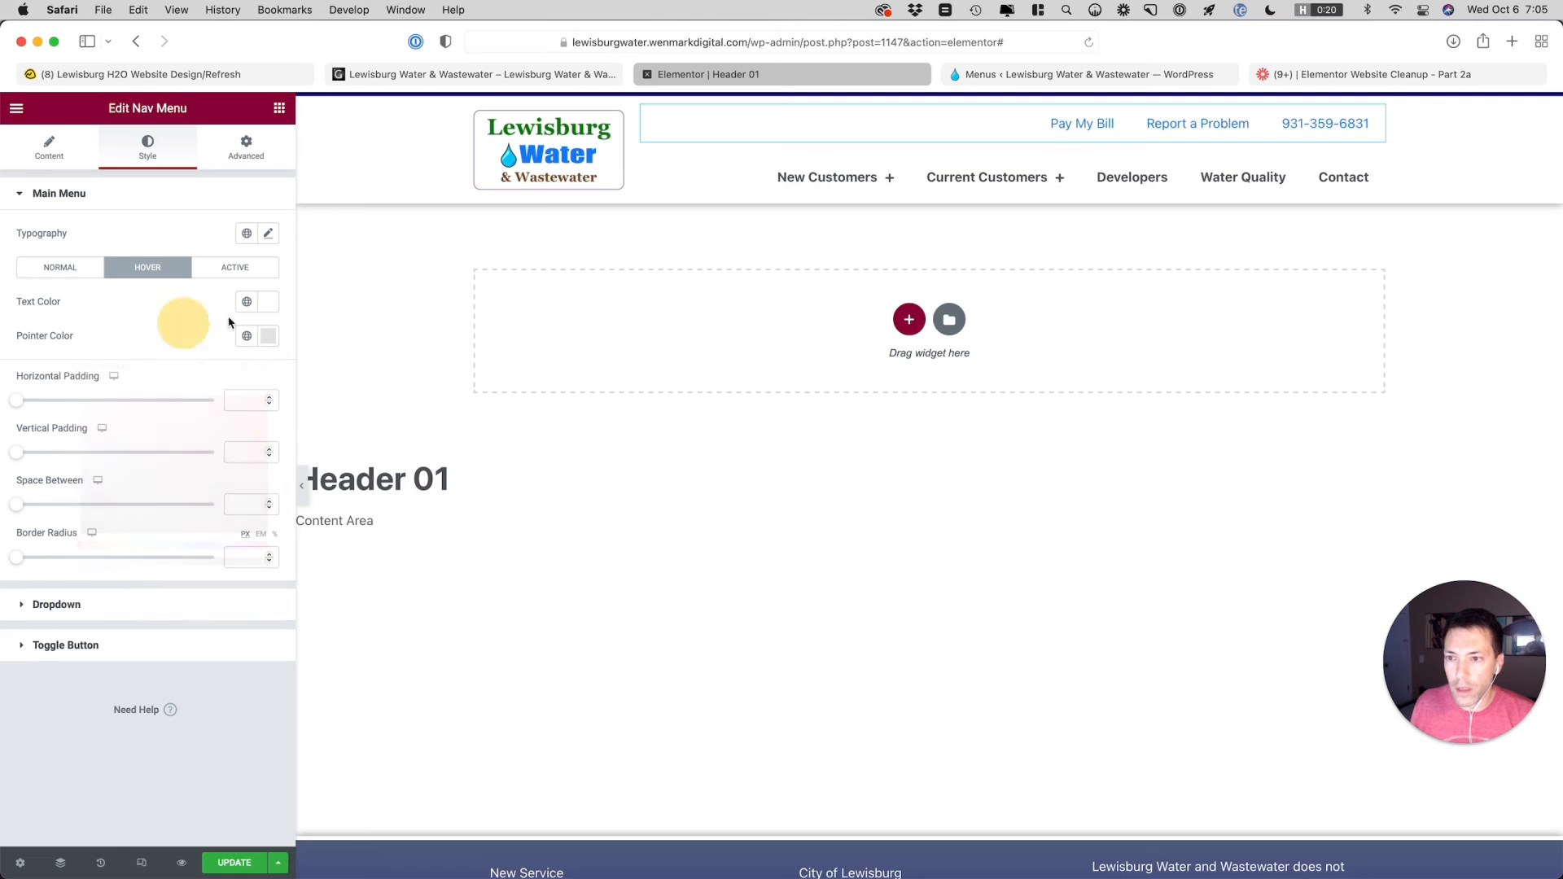
Clear the white hover text color of the top bar nav menu and assign the global Primary color
click(269, 305)
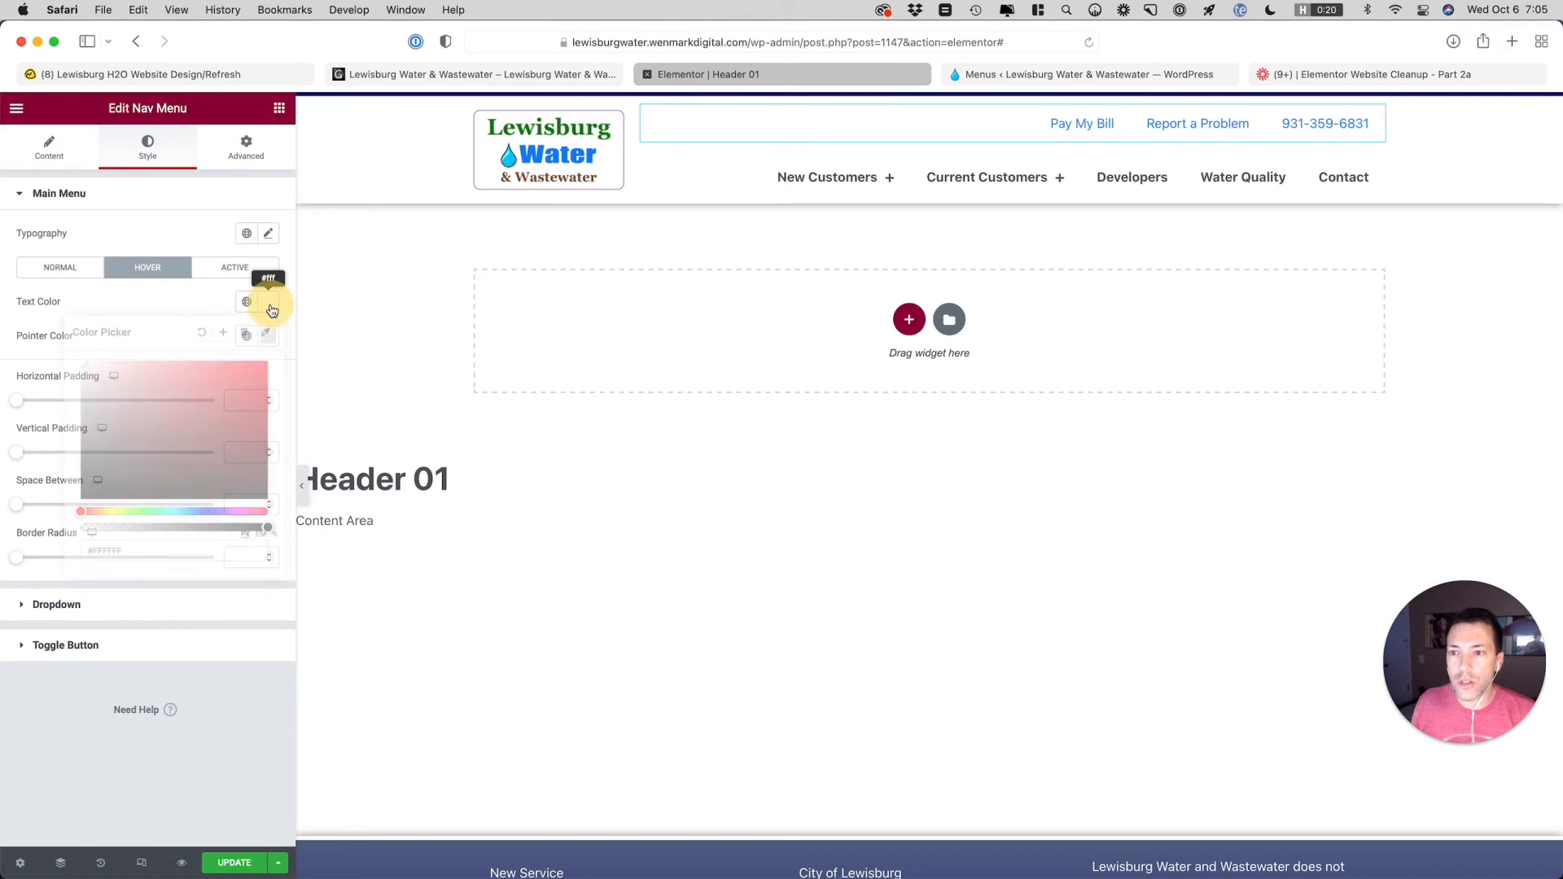
click(204, 333)
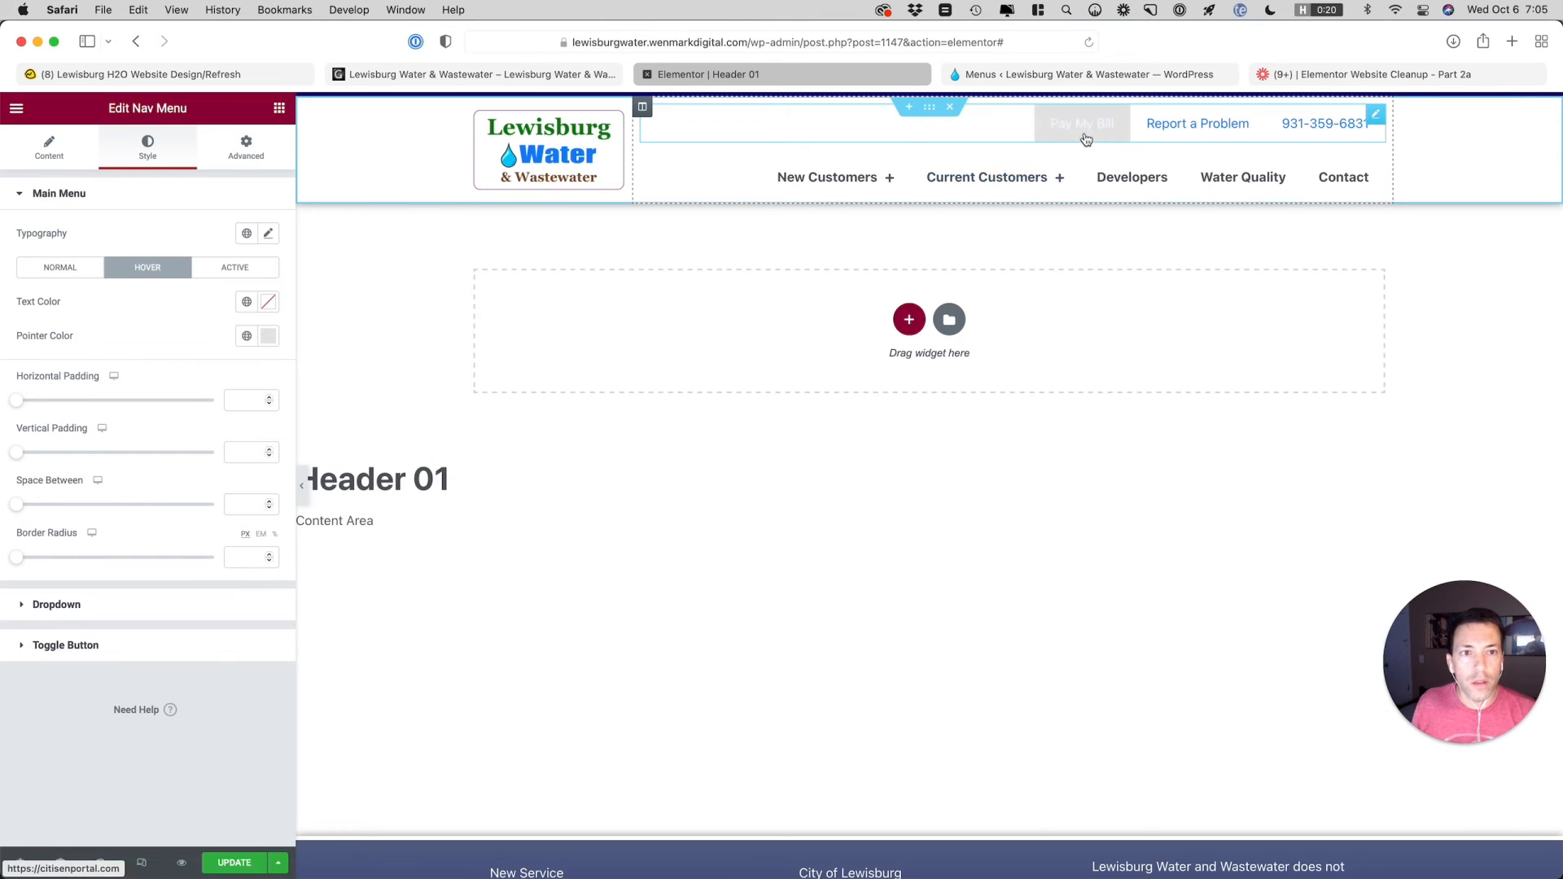
click(247, 302)
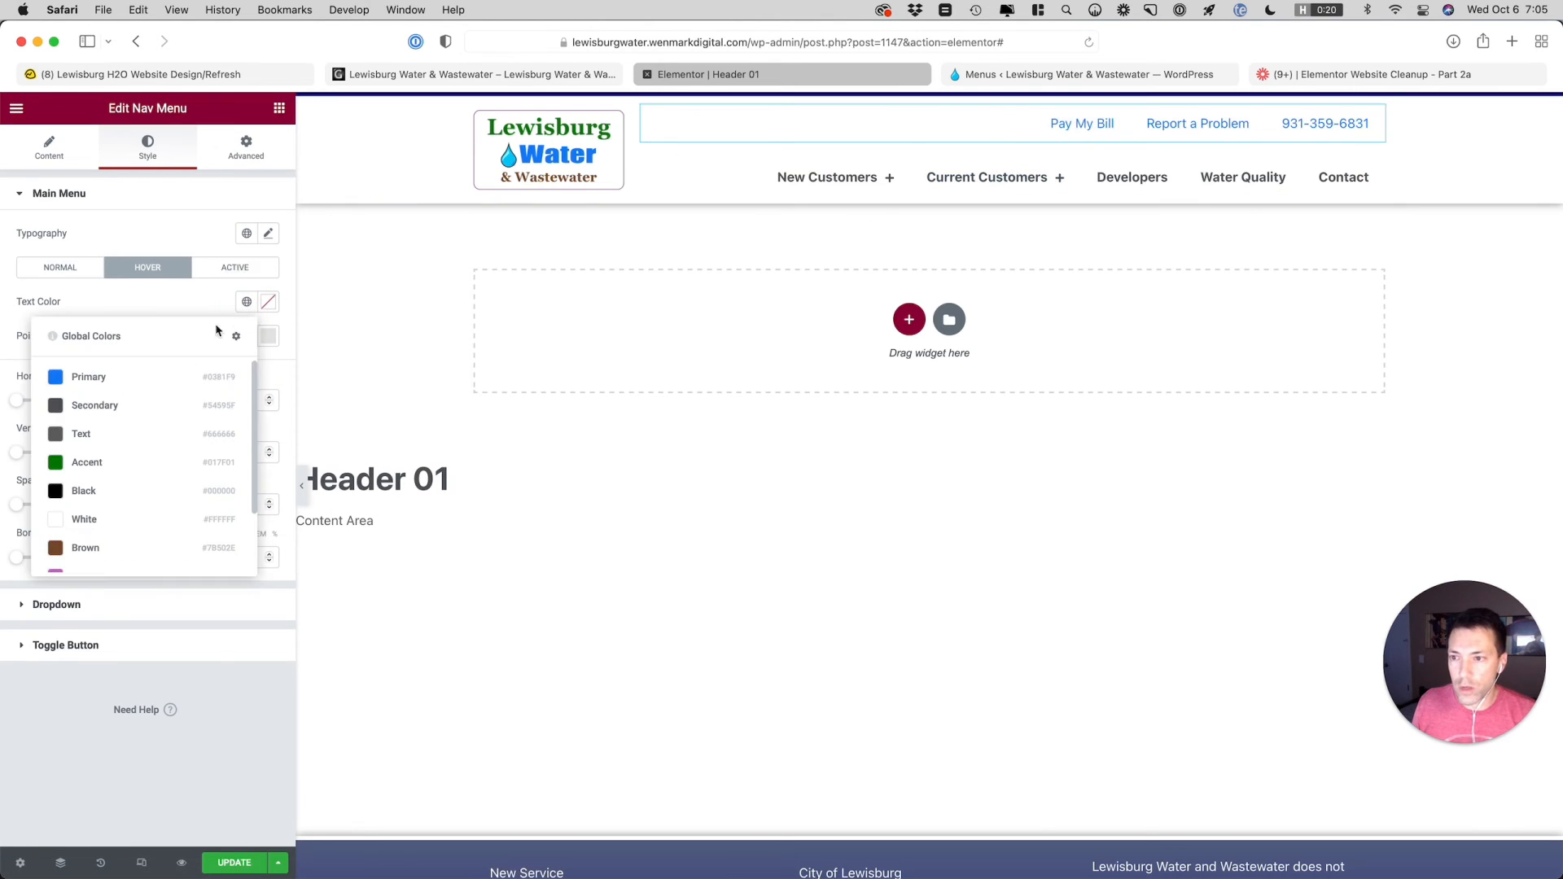
click(164, 379)
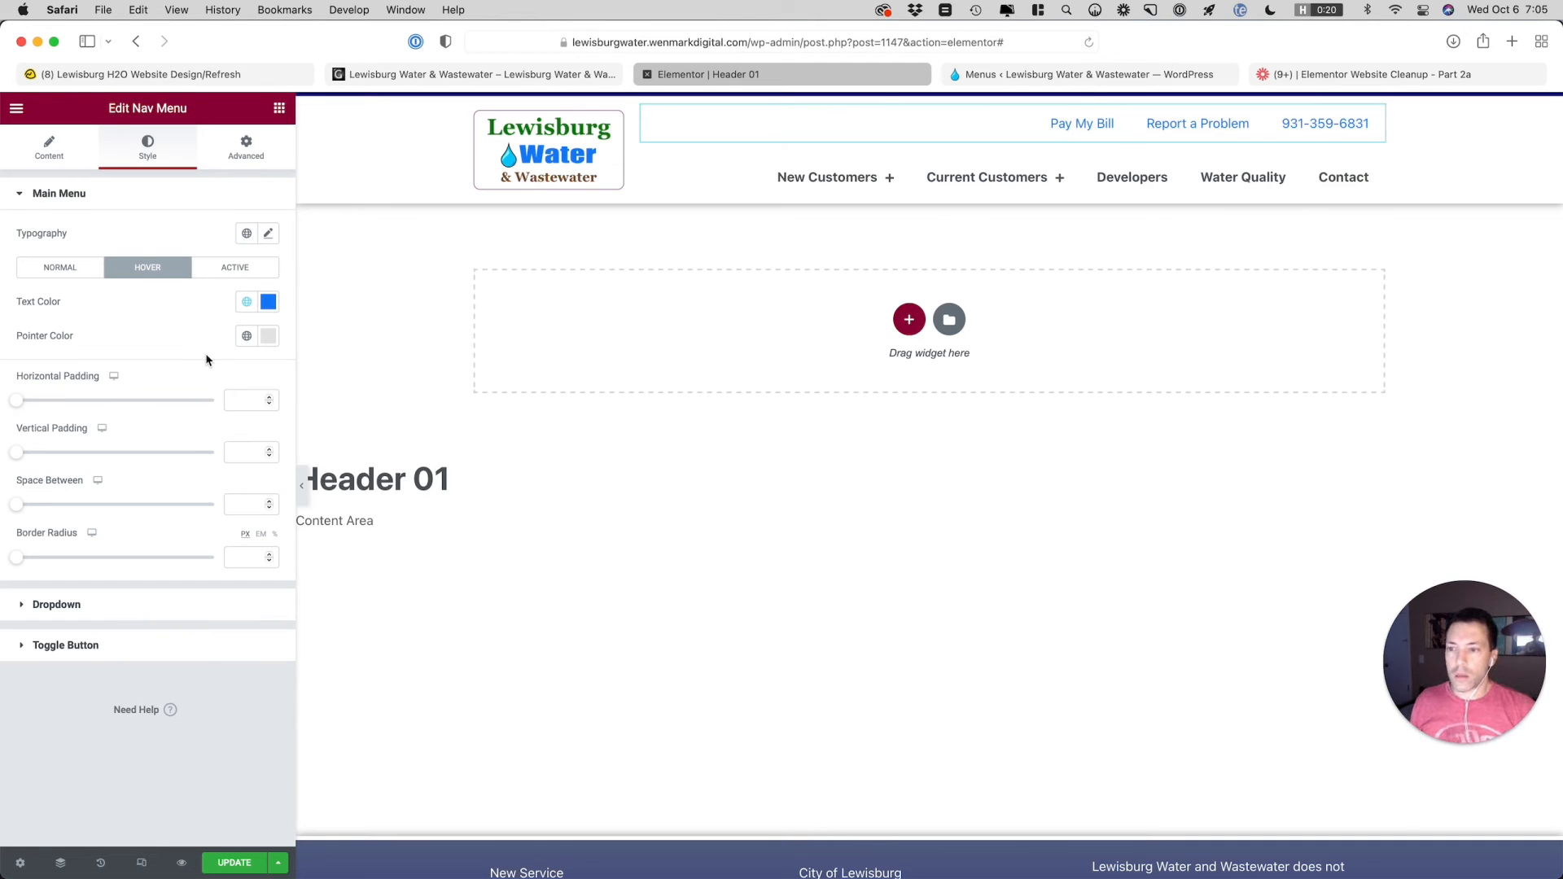
Set the top bar nav menu's horizontal padding to 8 and its vertical padding to 4
click(244, 399)
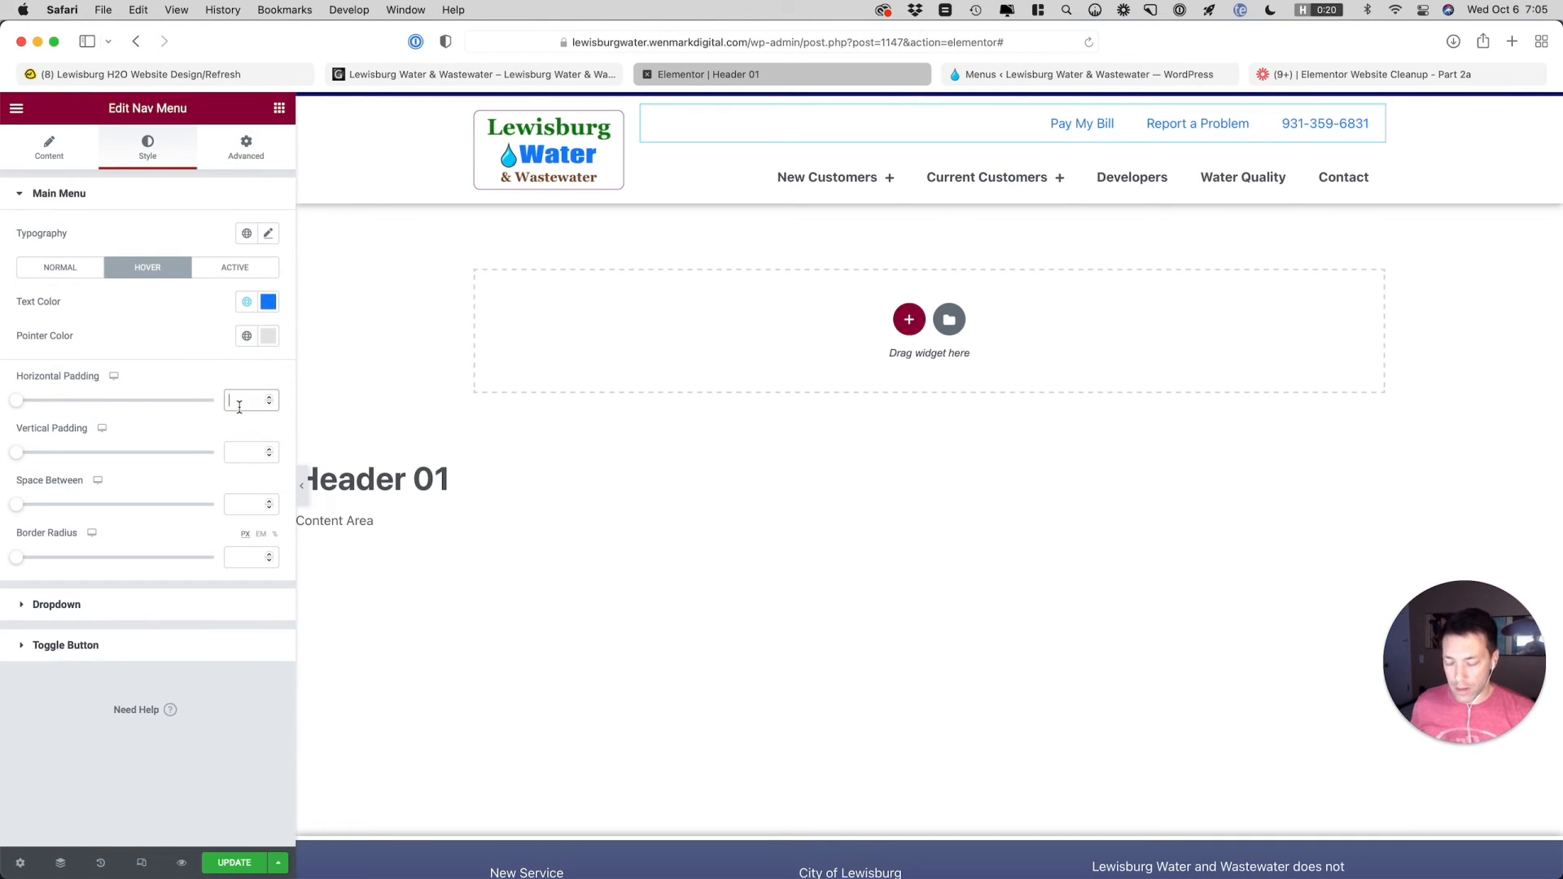
text(8)
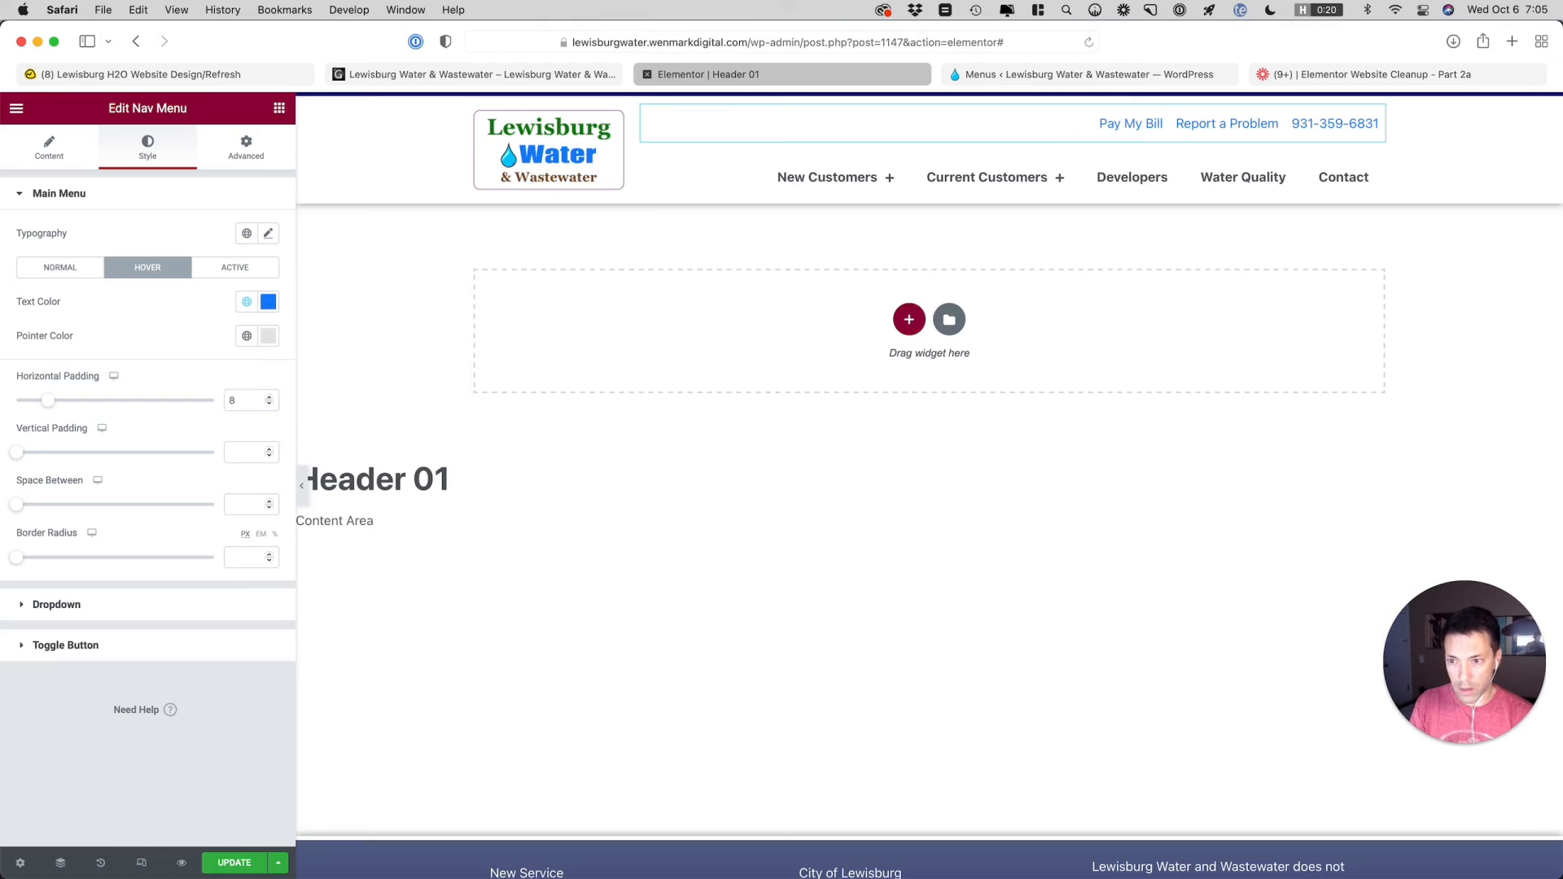
key(Tab)
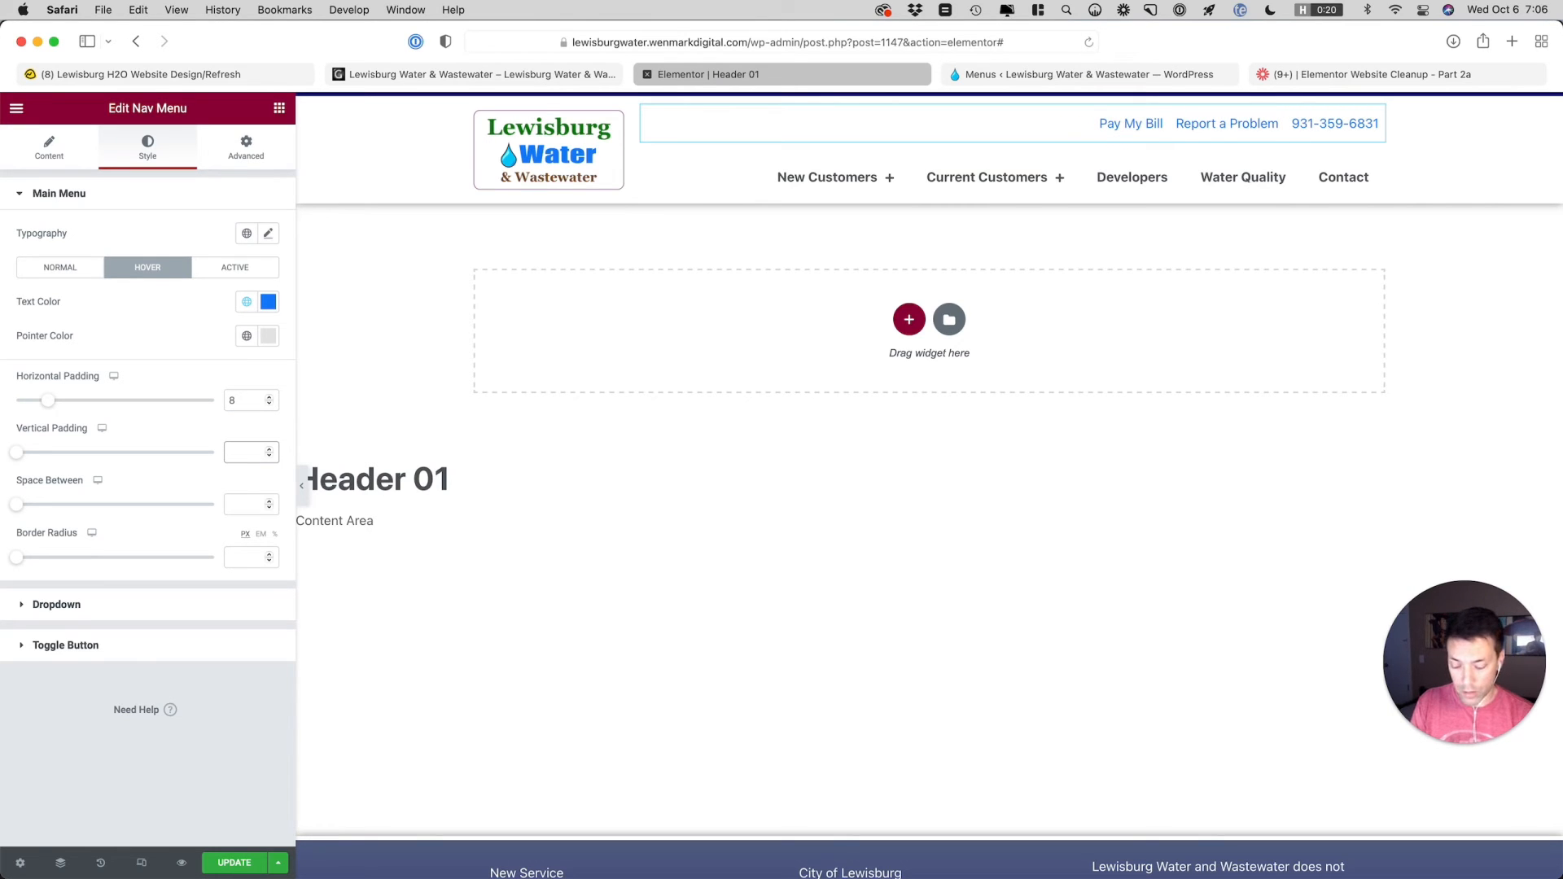
text(4)
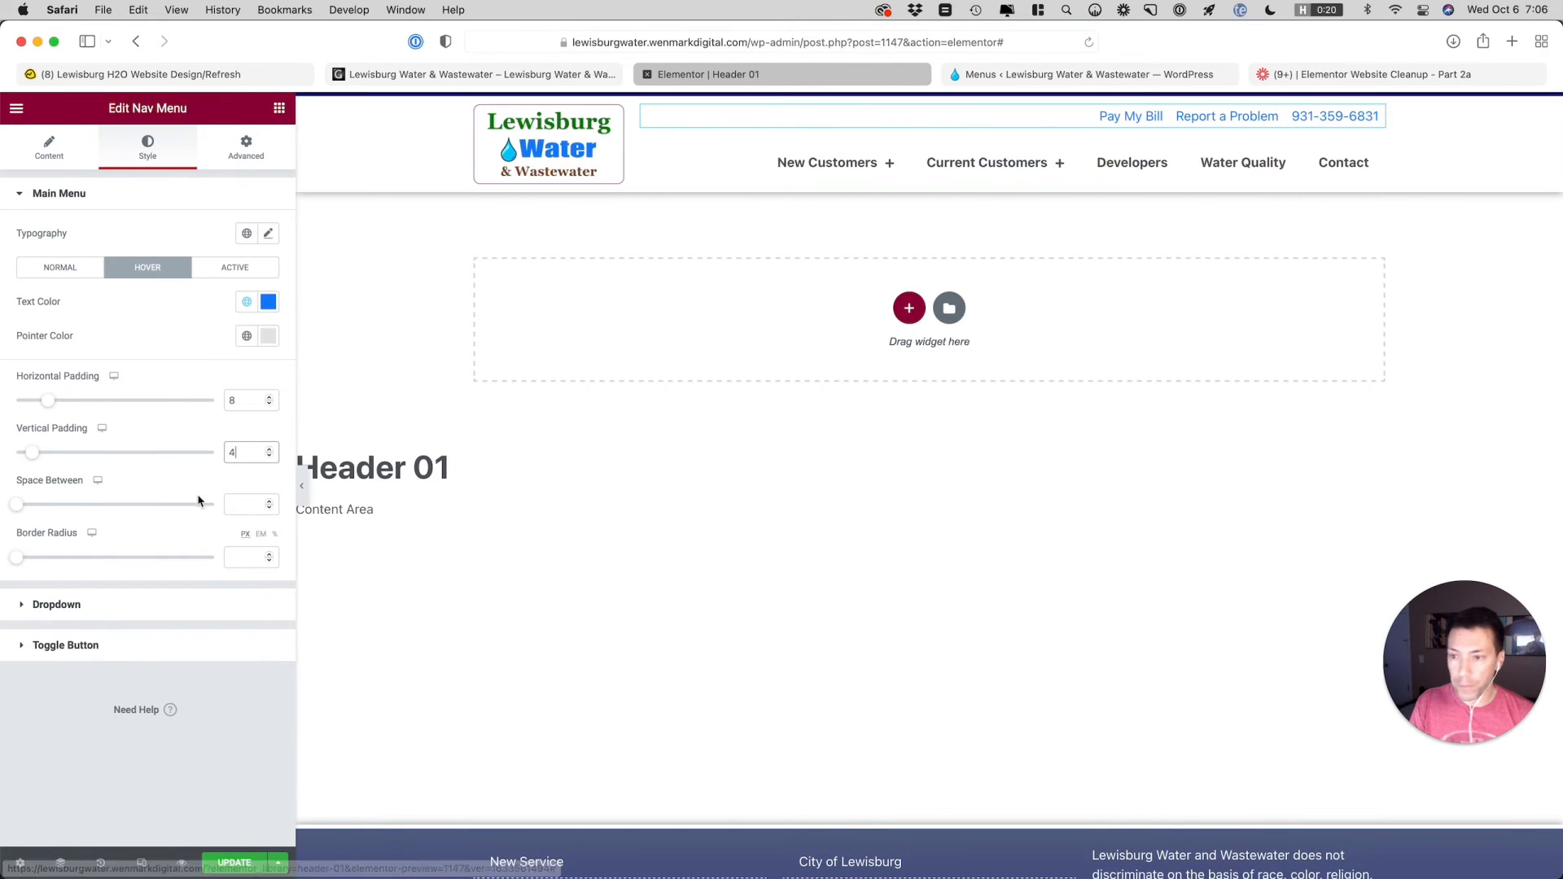
Set the space between the top bar menu items to 20 and their border radius to 3 px
click(239, 512)
text(10)
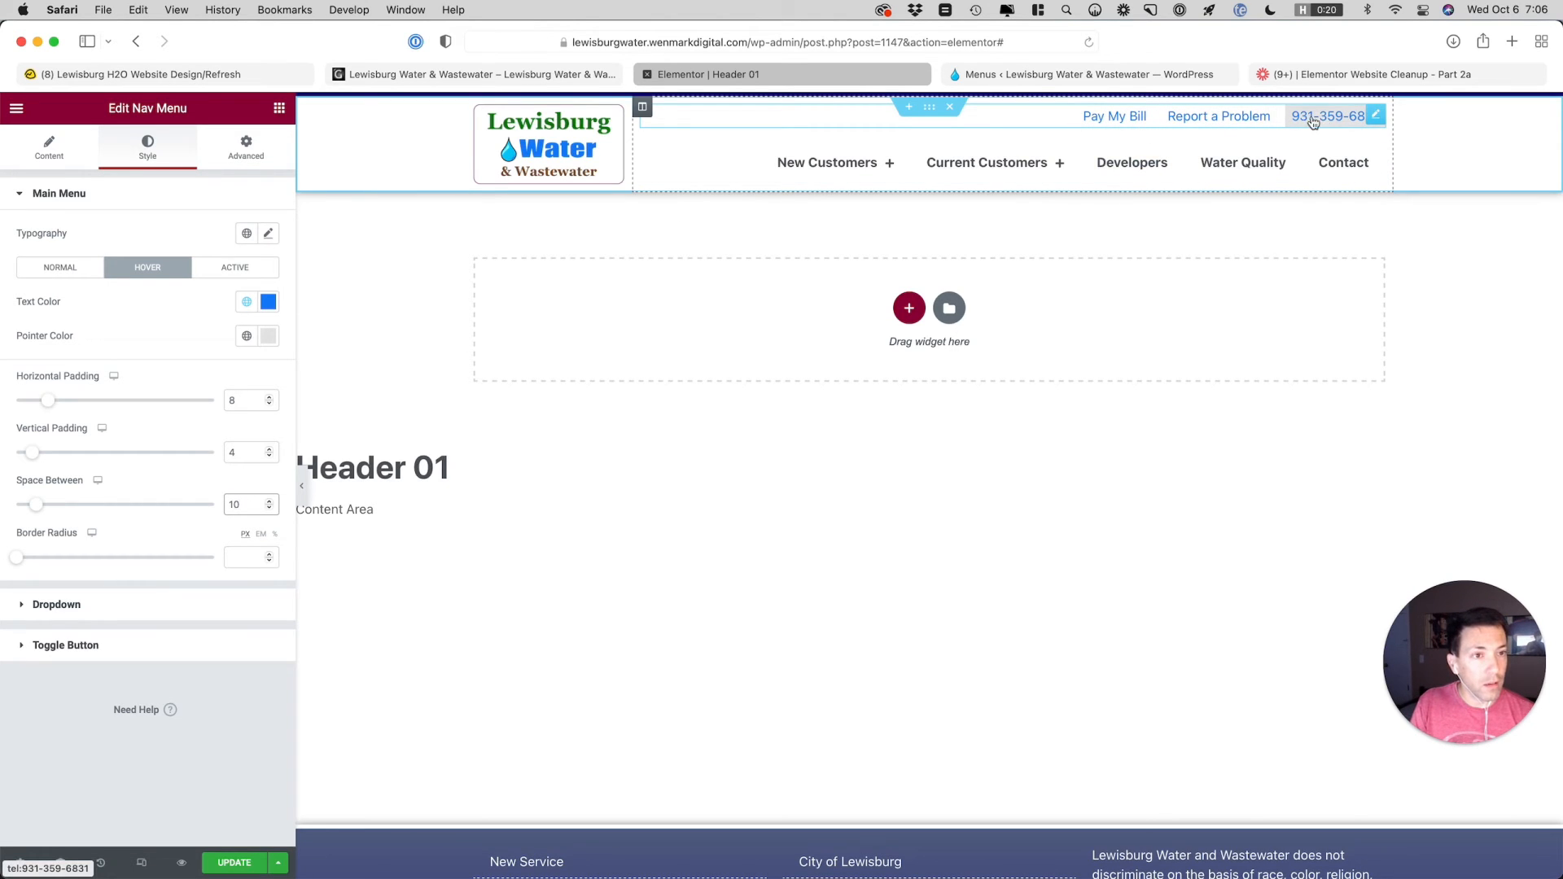
drag(241, 505, 210, 504)
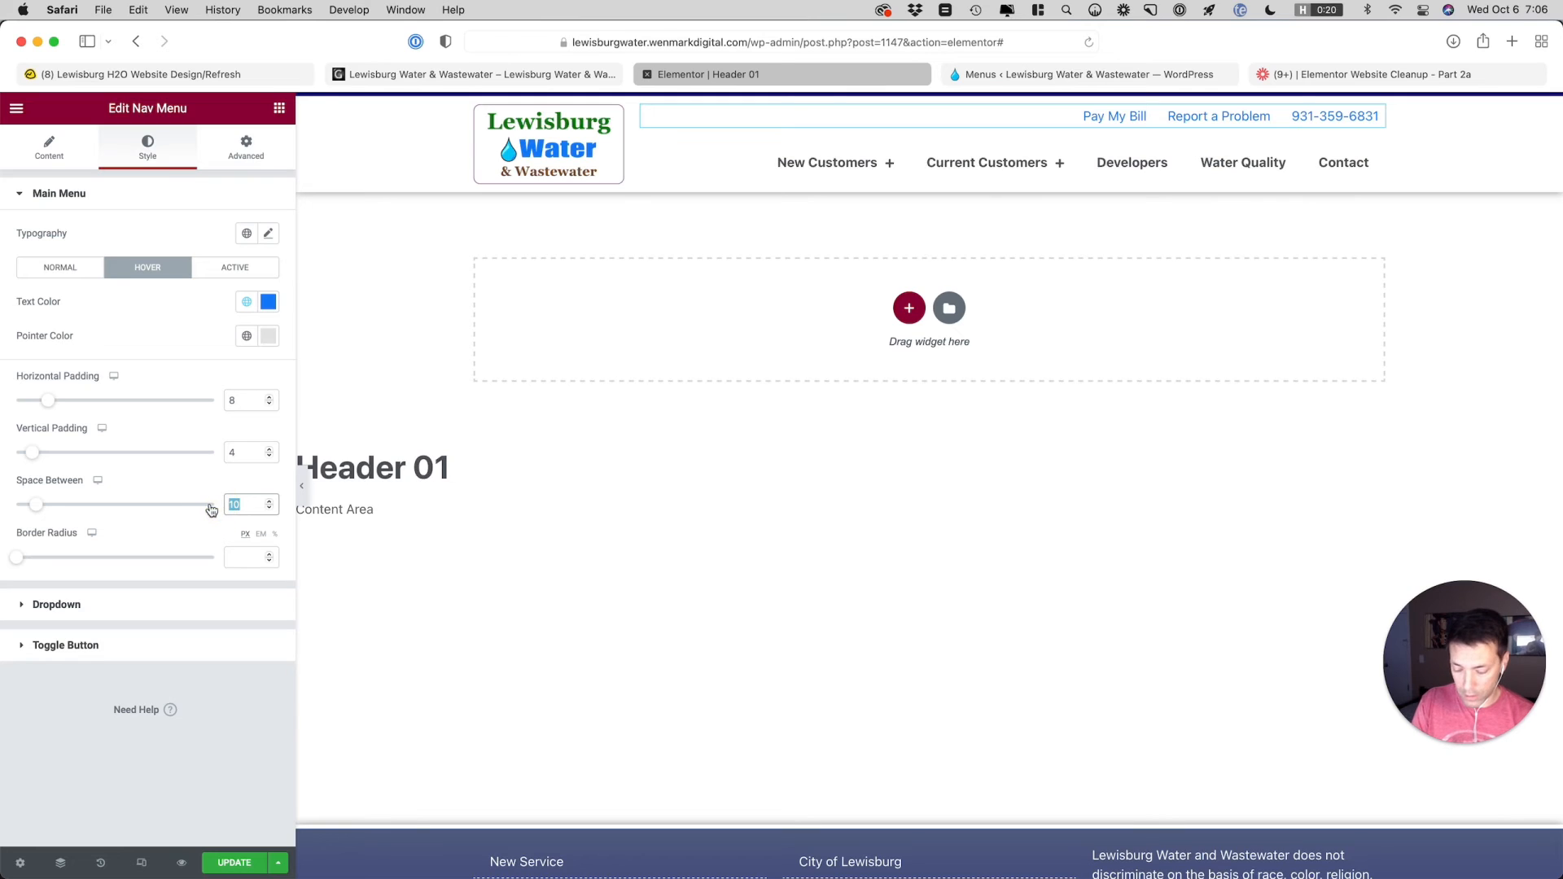
text(20)
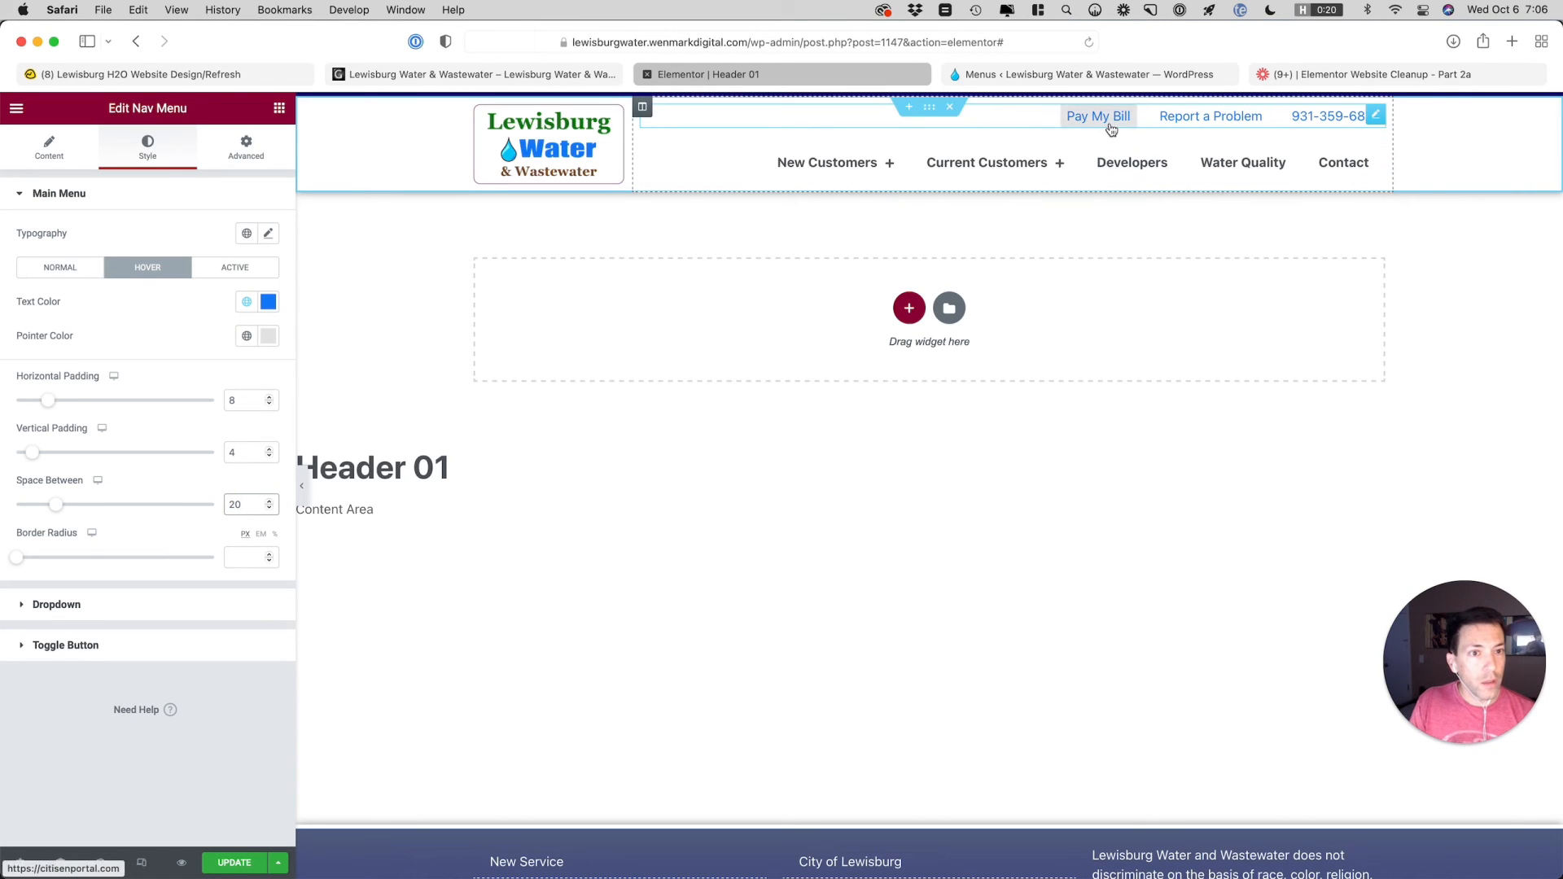
click(244, 560)
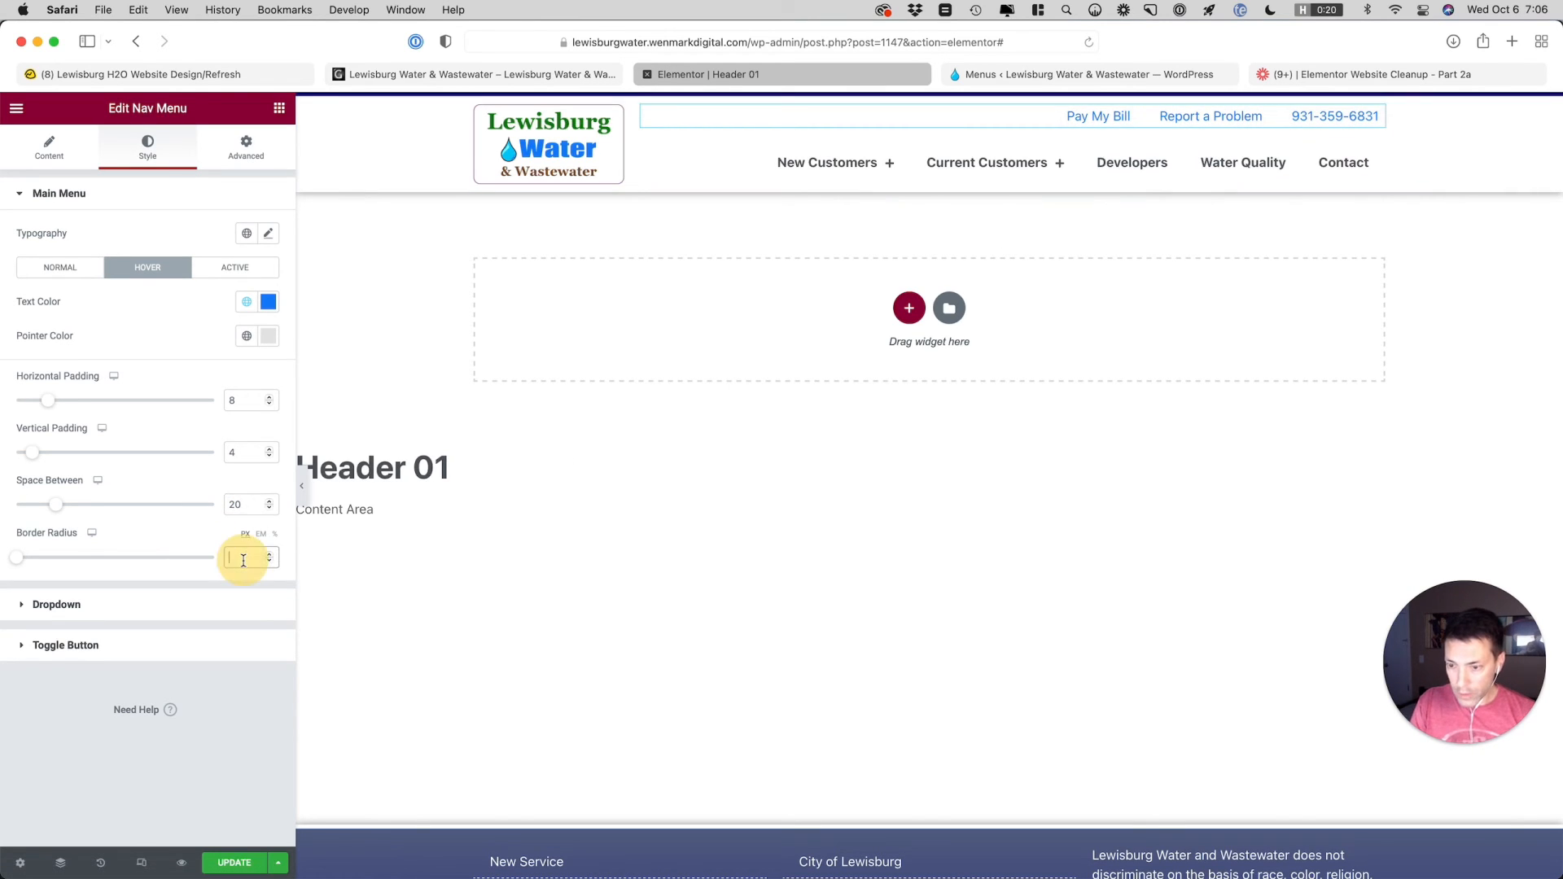
text(3)
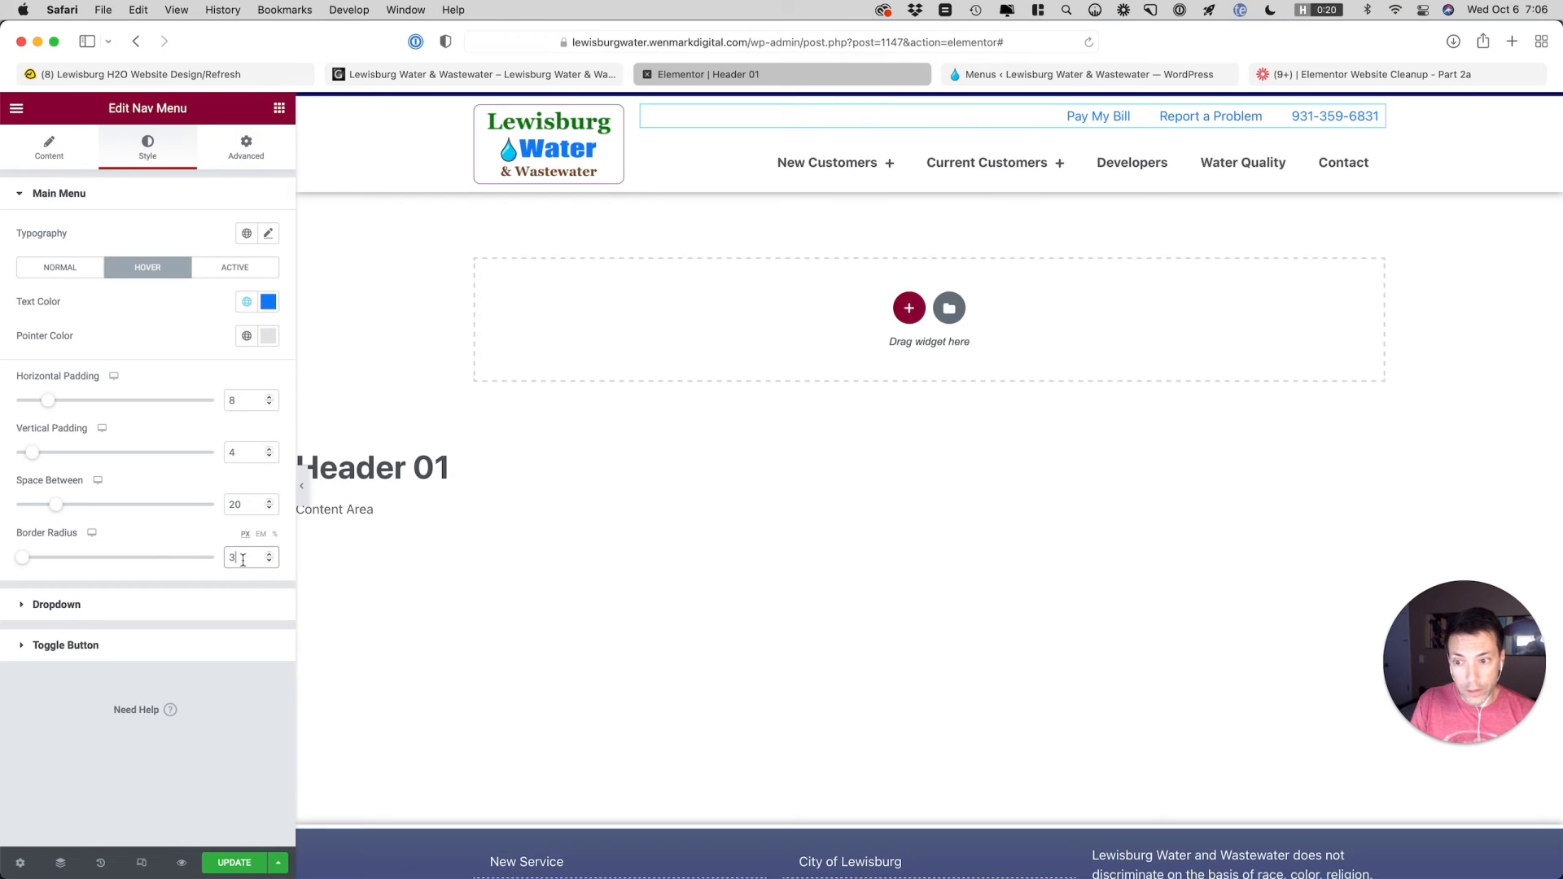
Update the Header 01 template and open the live site from the WordPress Menus page to check the header
click(192, 530)
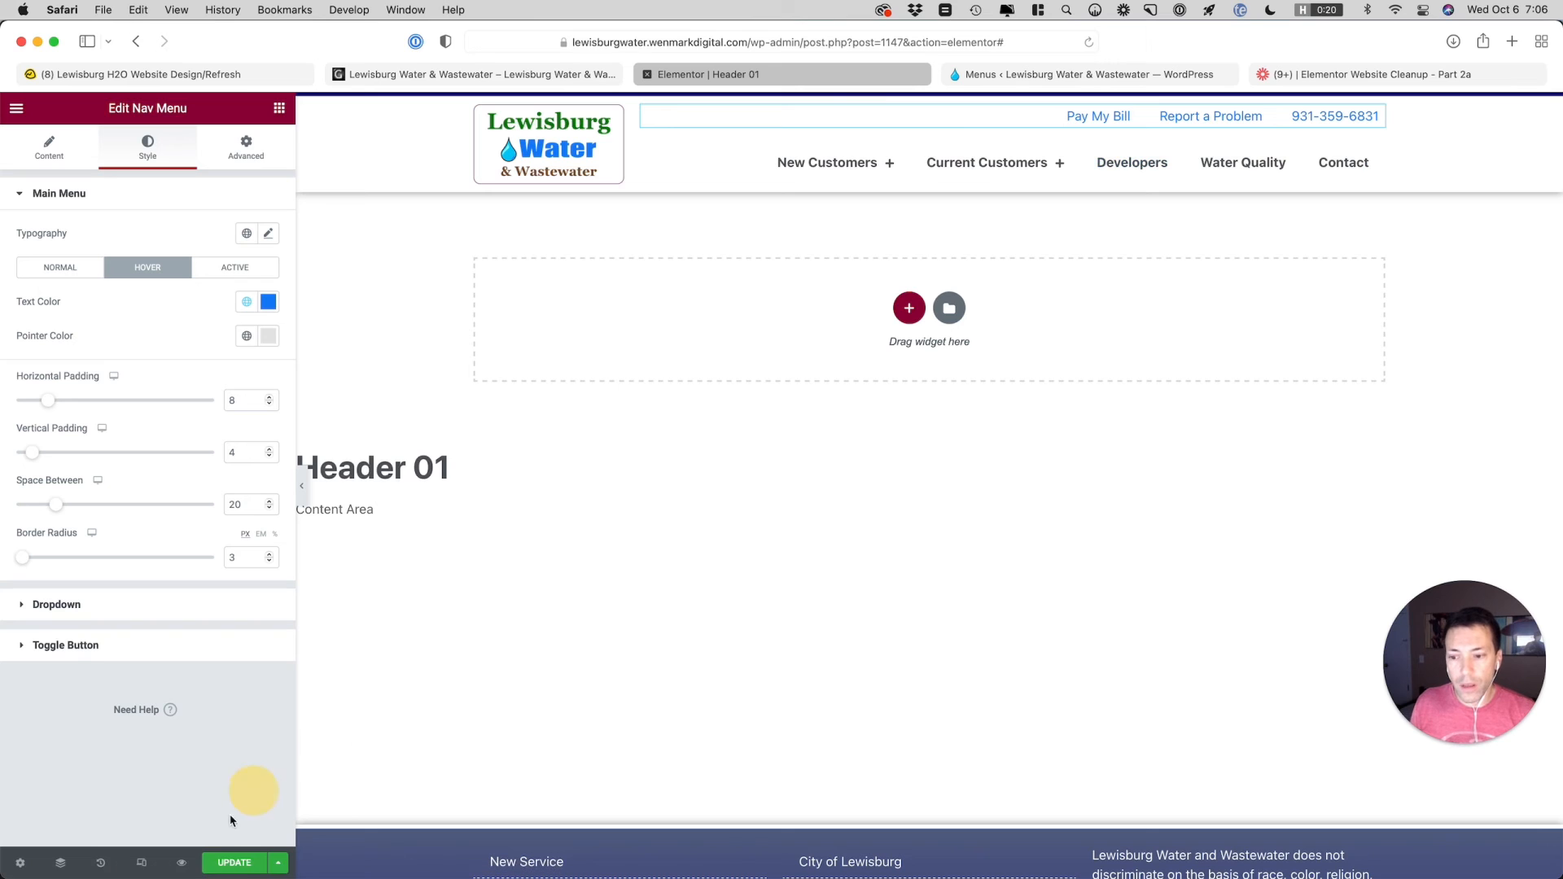
click(234, 862)
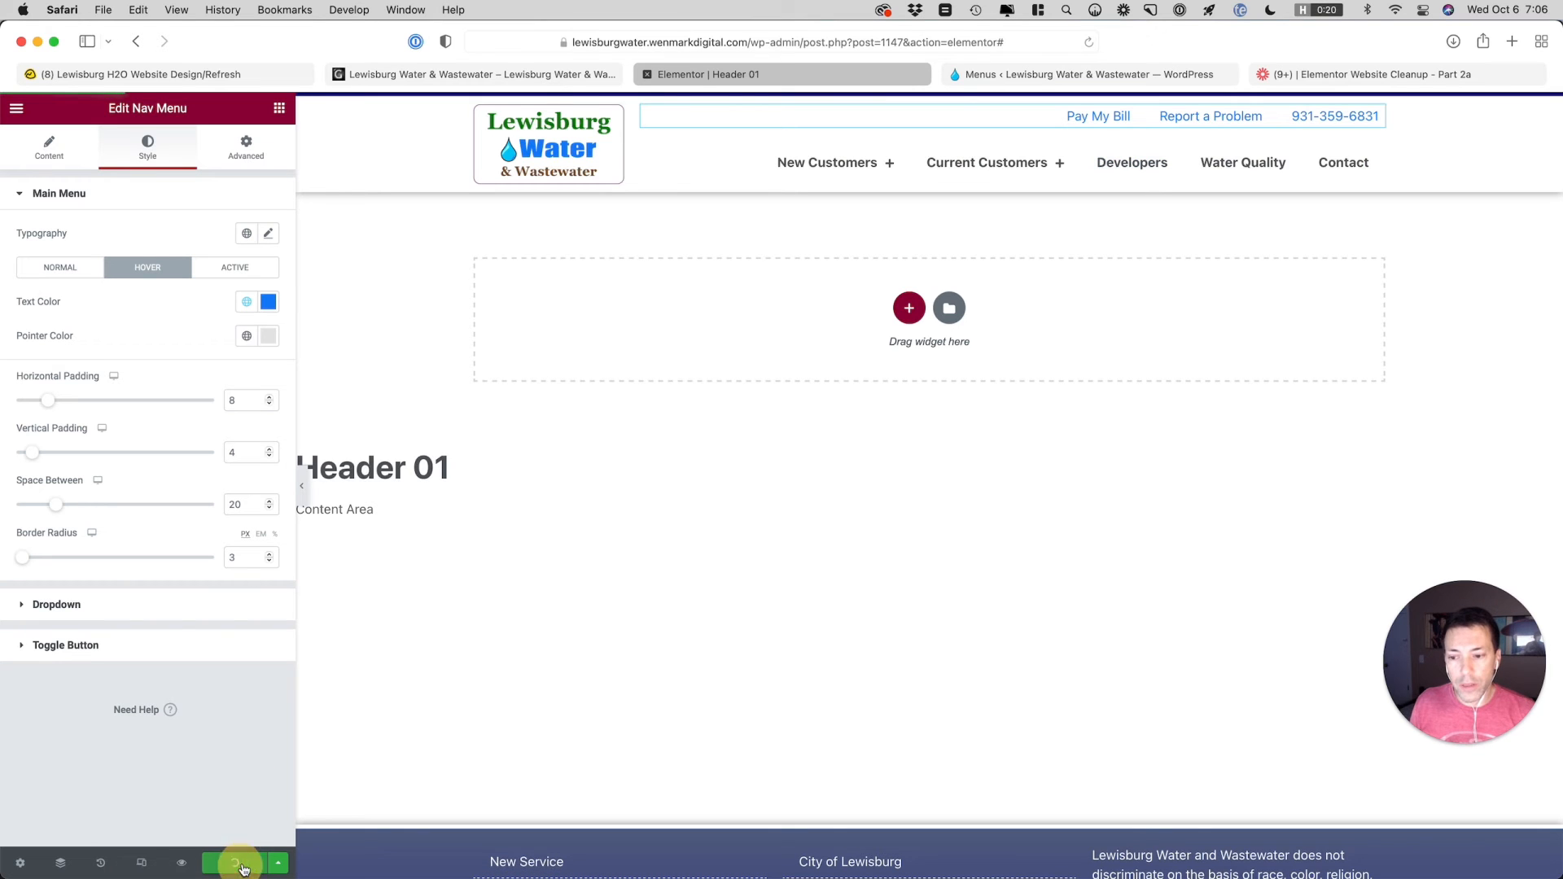
click(1004, 76)
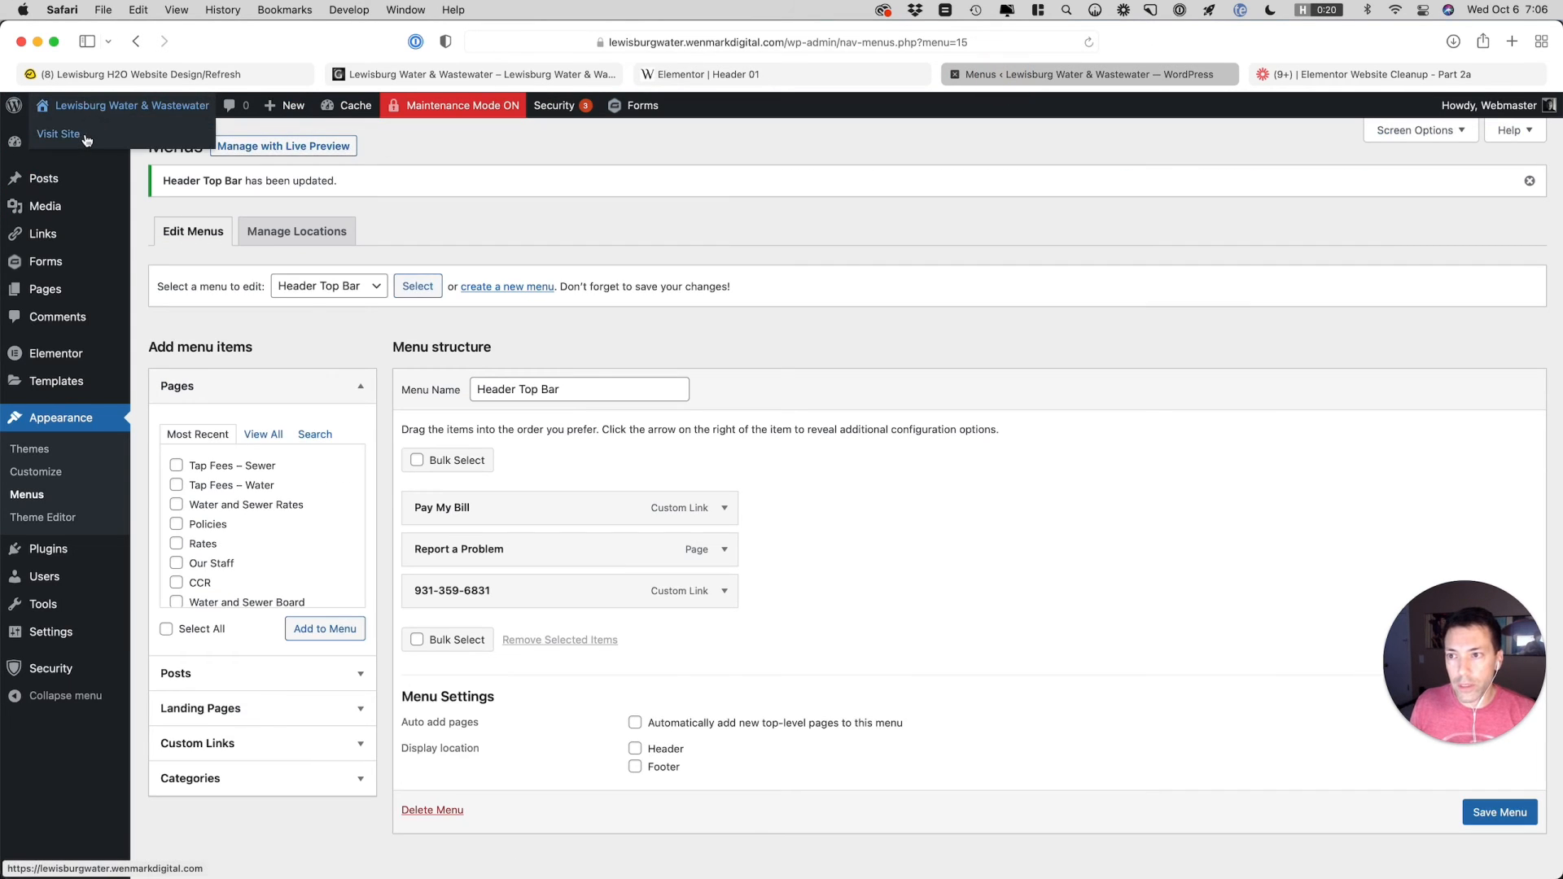
click(84, 139)
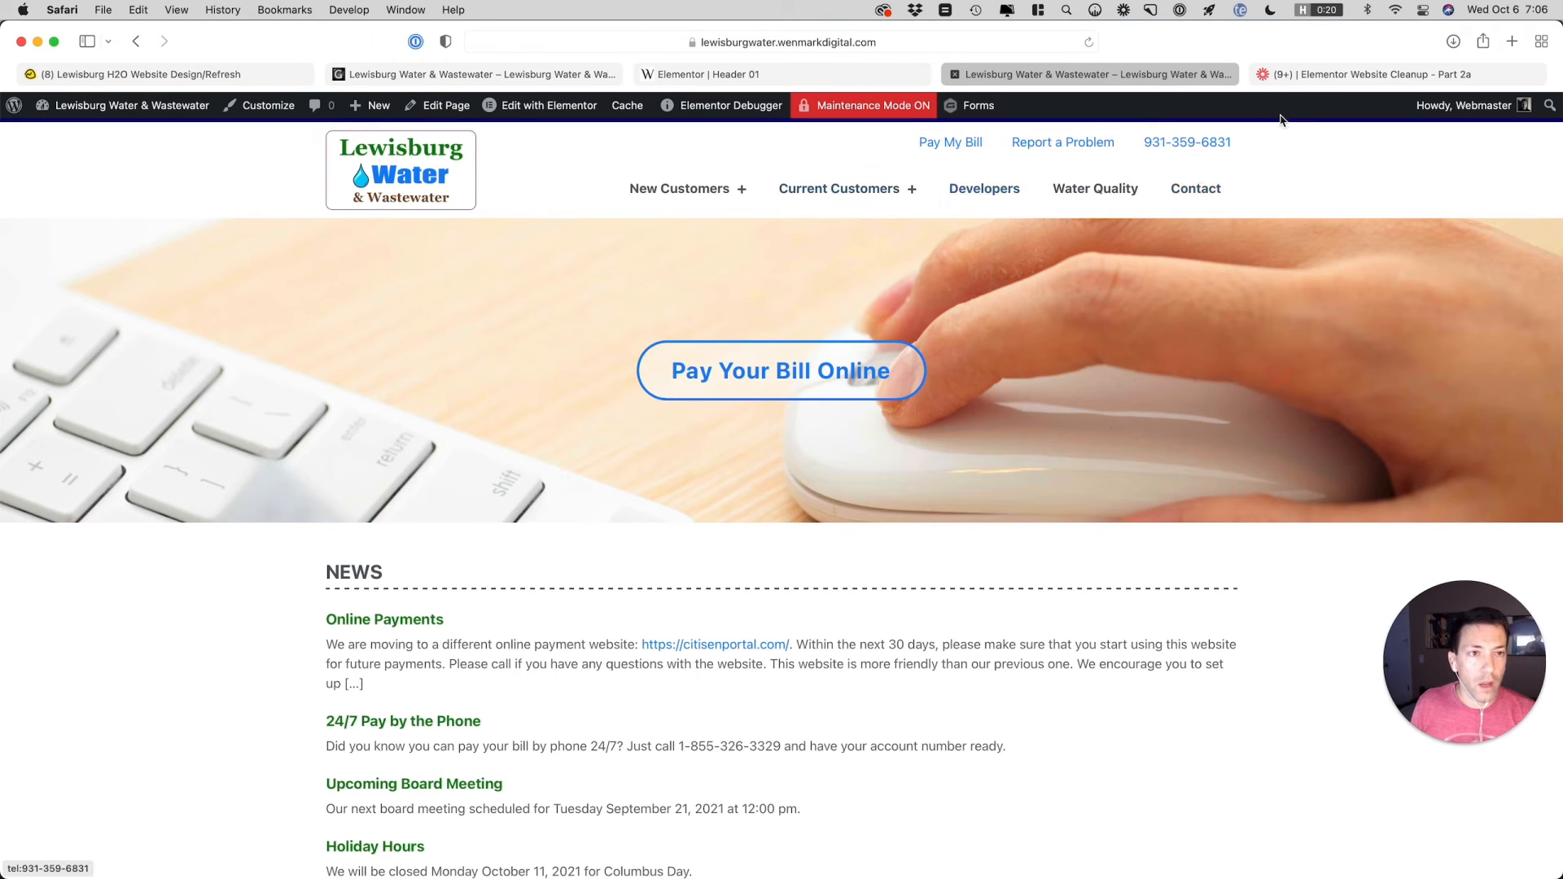
Return to the Header 01 template in the Elementor editor and switch its preview to the mobile view
click(883, 74)
mouse_move(825, 165)
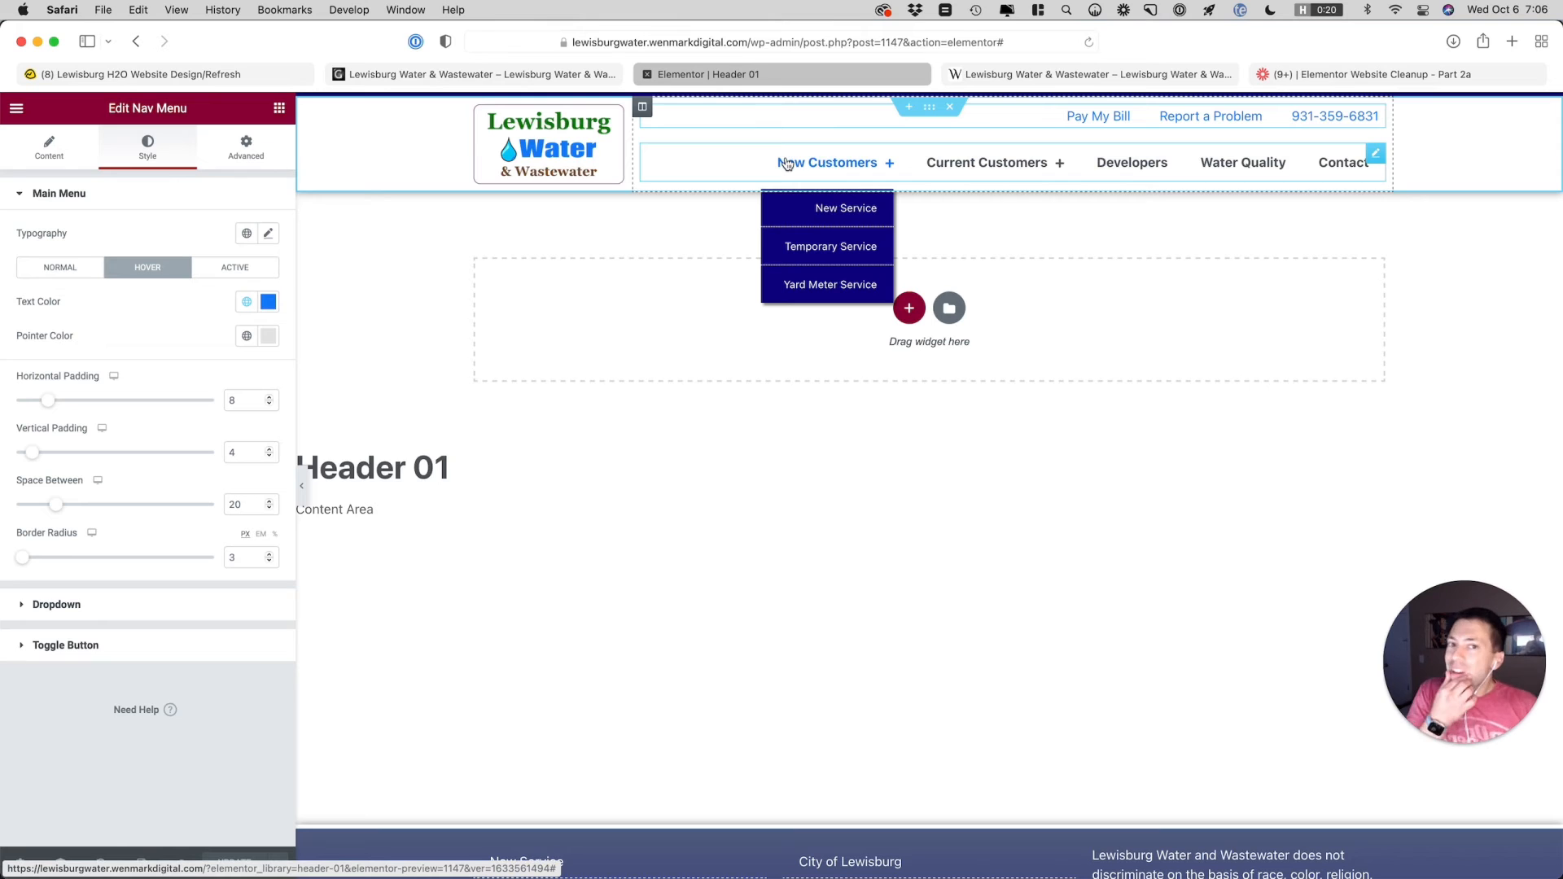
click(138, 862)
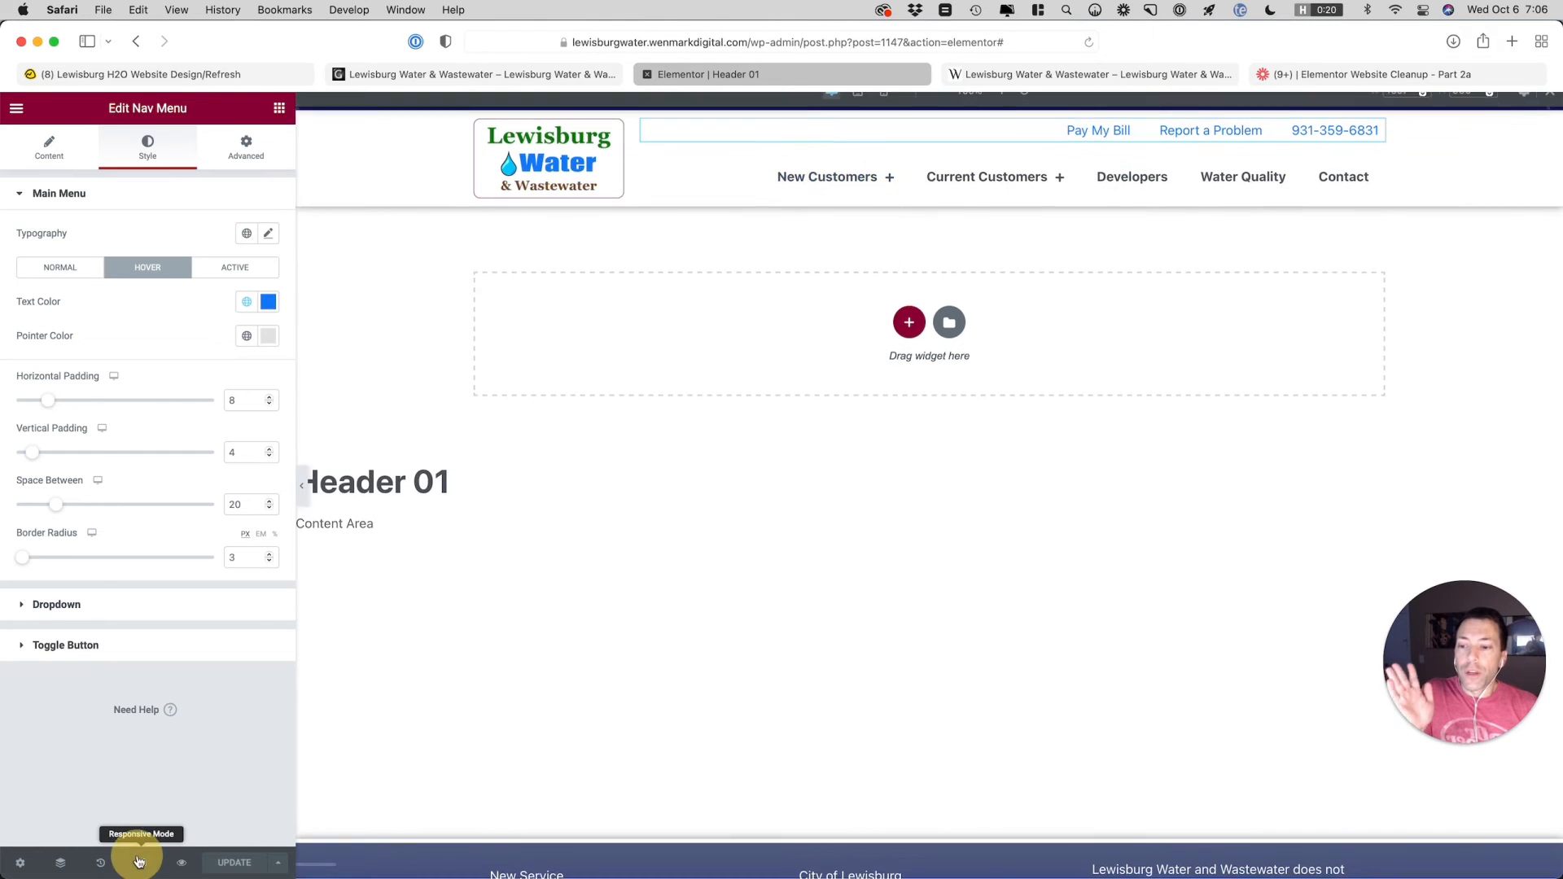
click(886, 112)
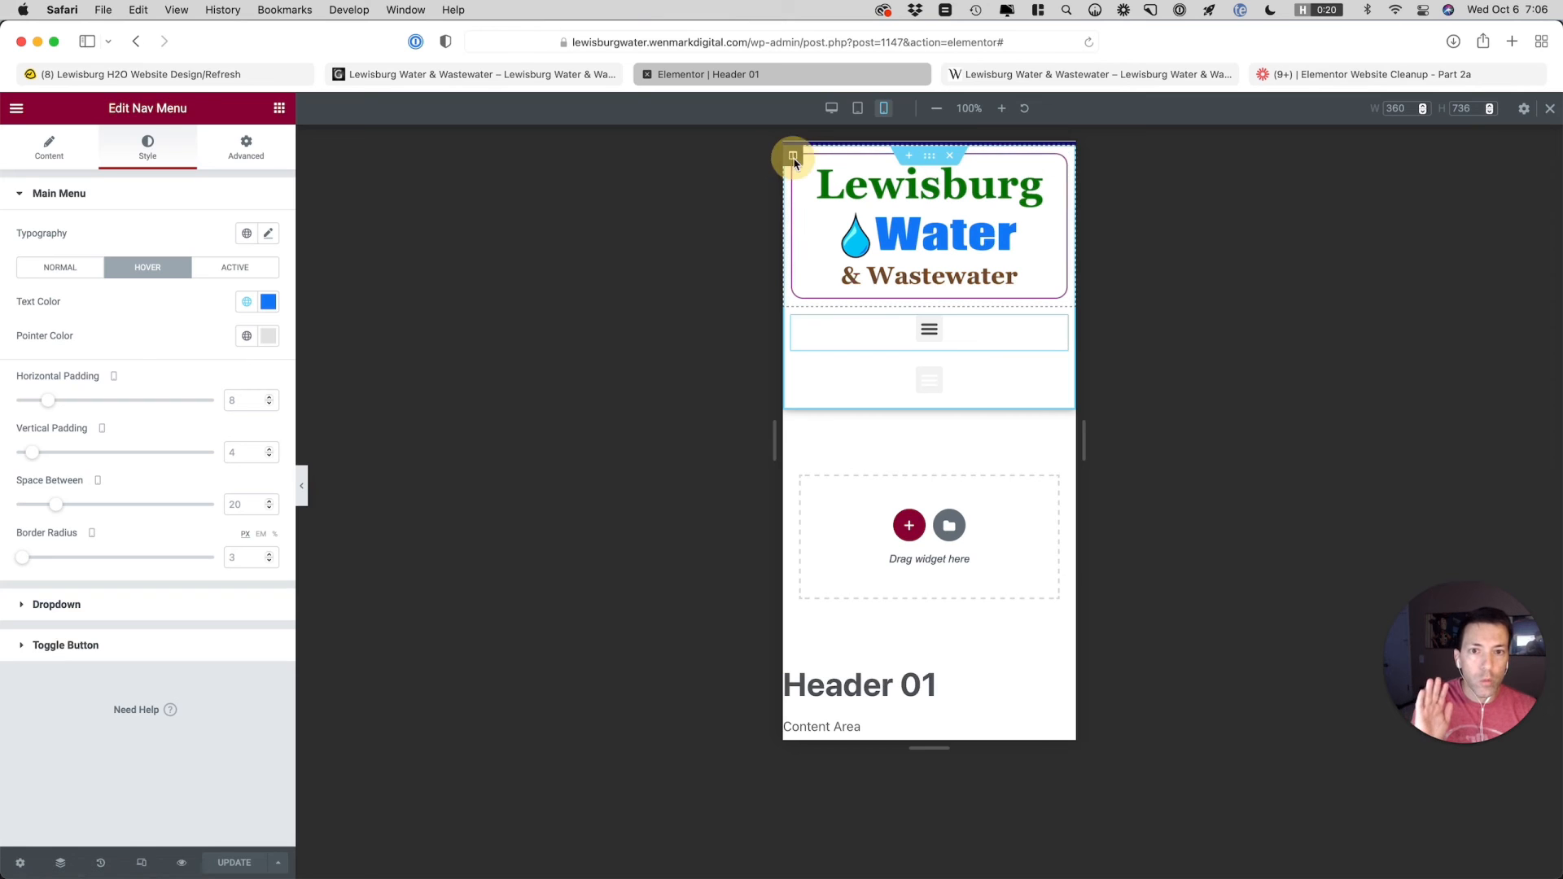
Set the logo column's mobile width to 35%
click(793, 157)
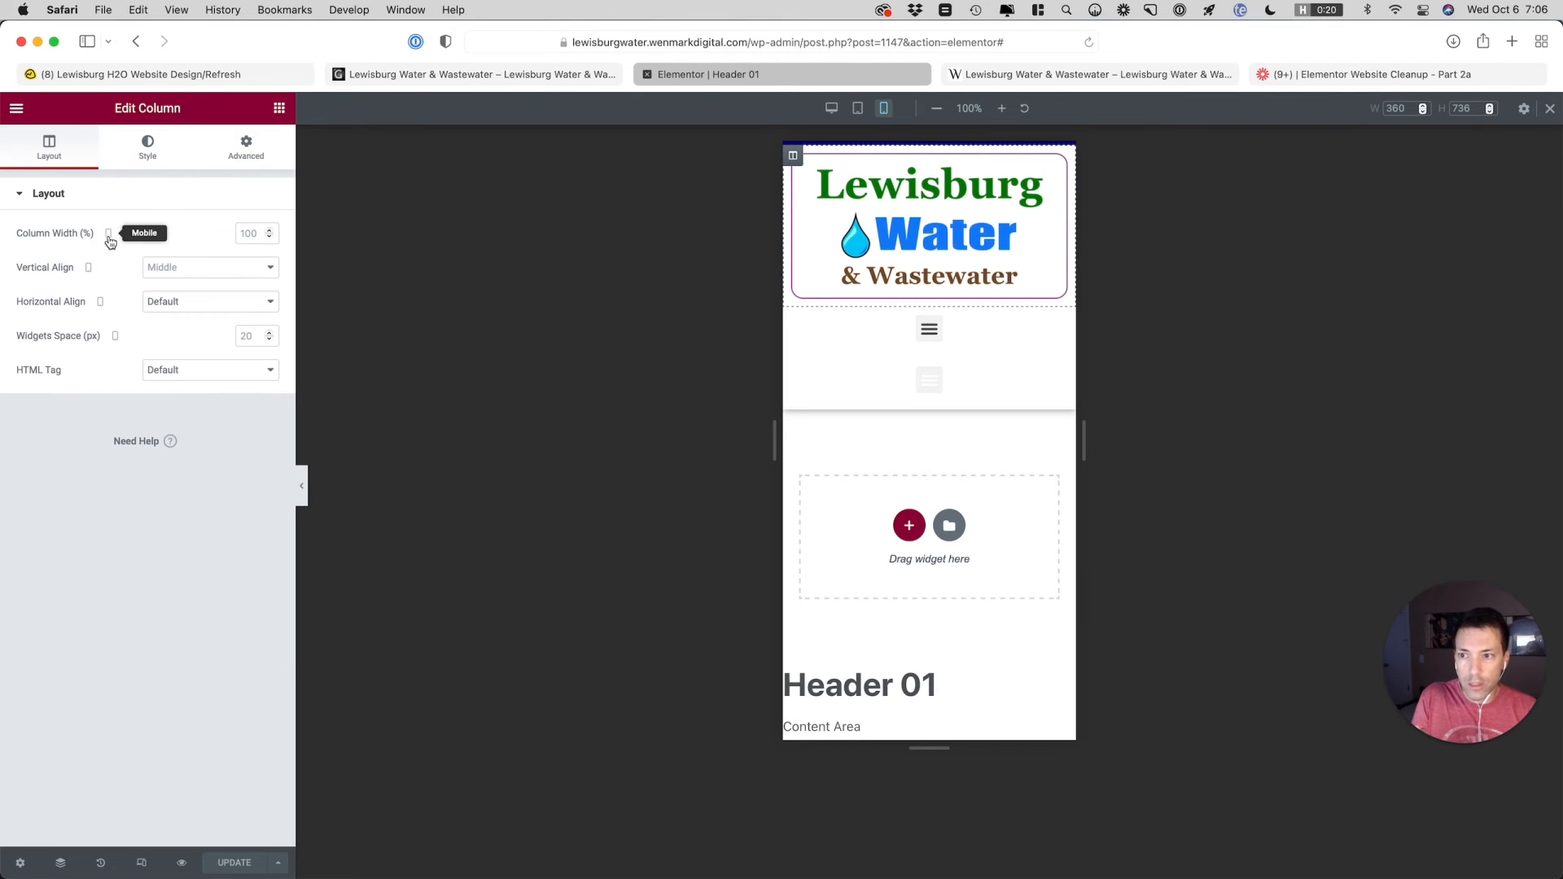
click(239, 234)
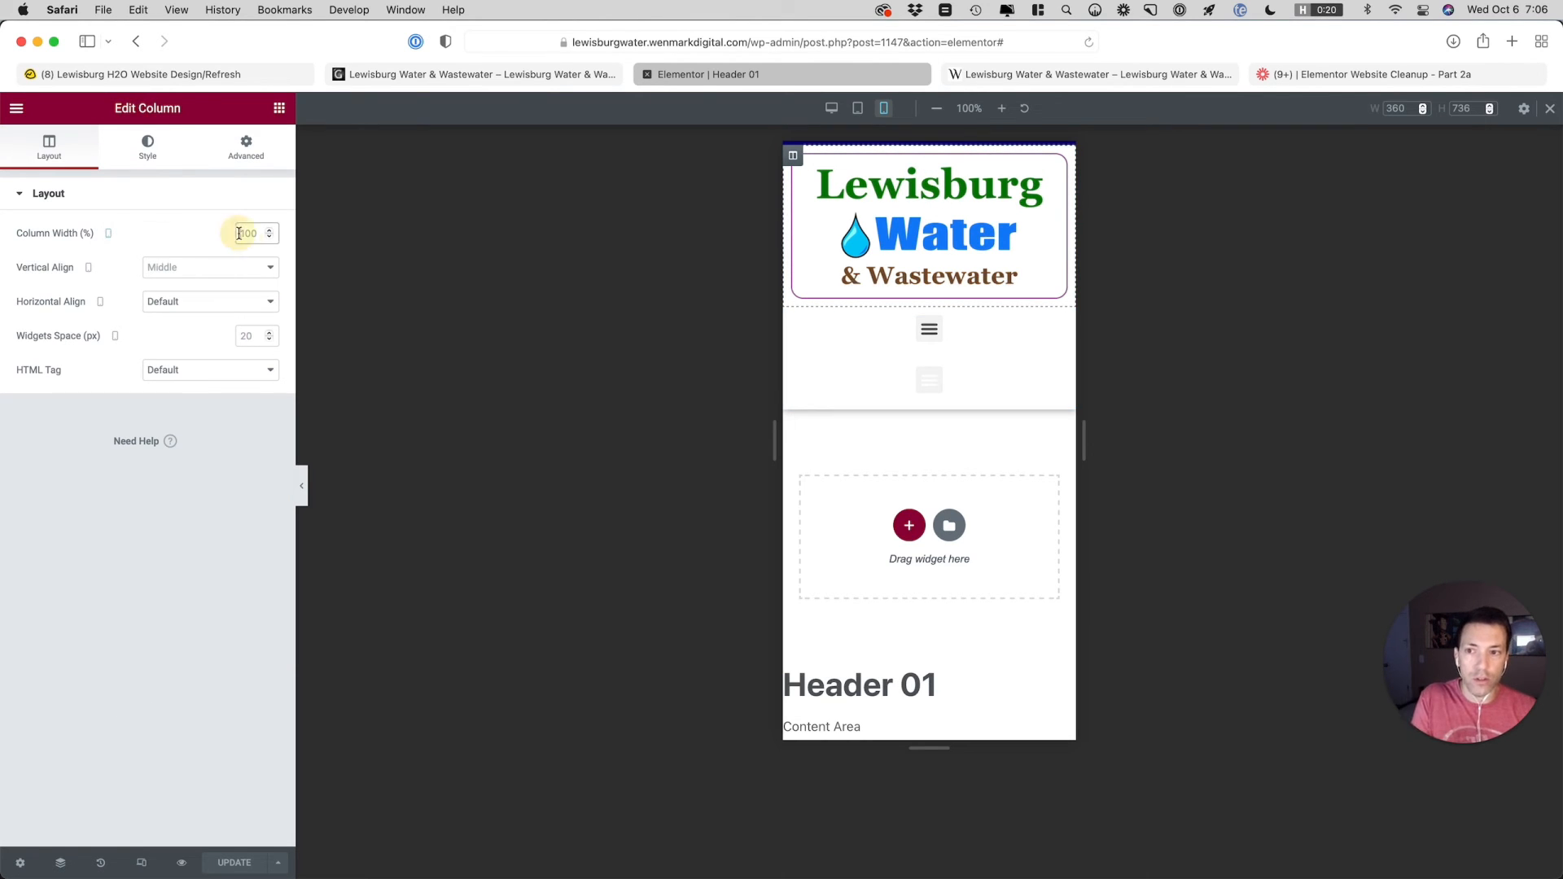
text(25)
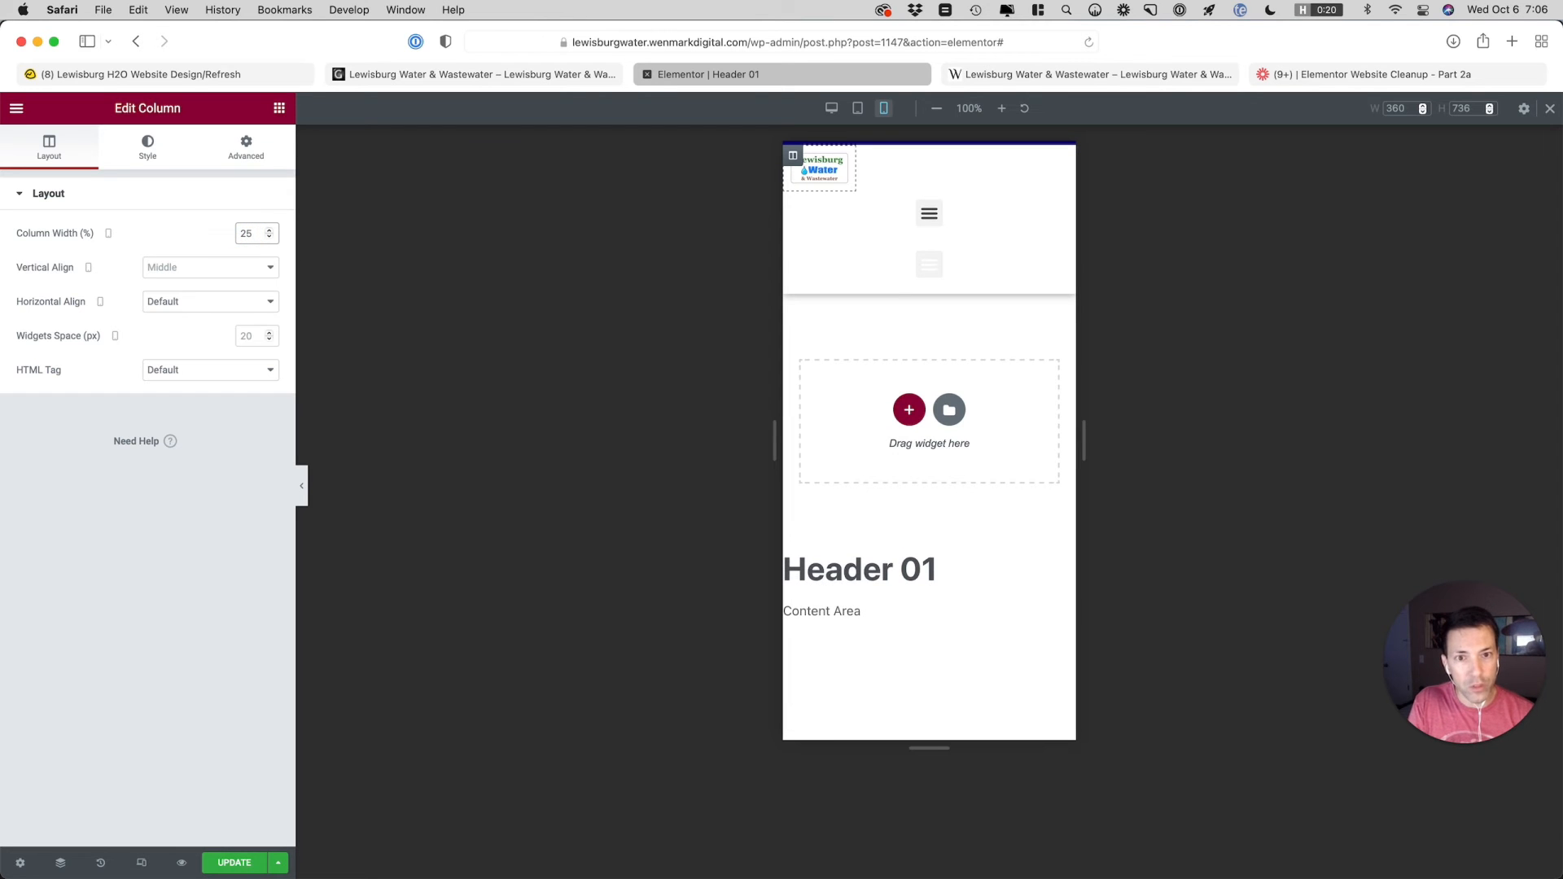
key(BackSpace)
key(BackSpace)
text(33)
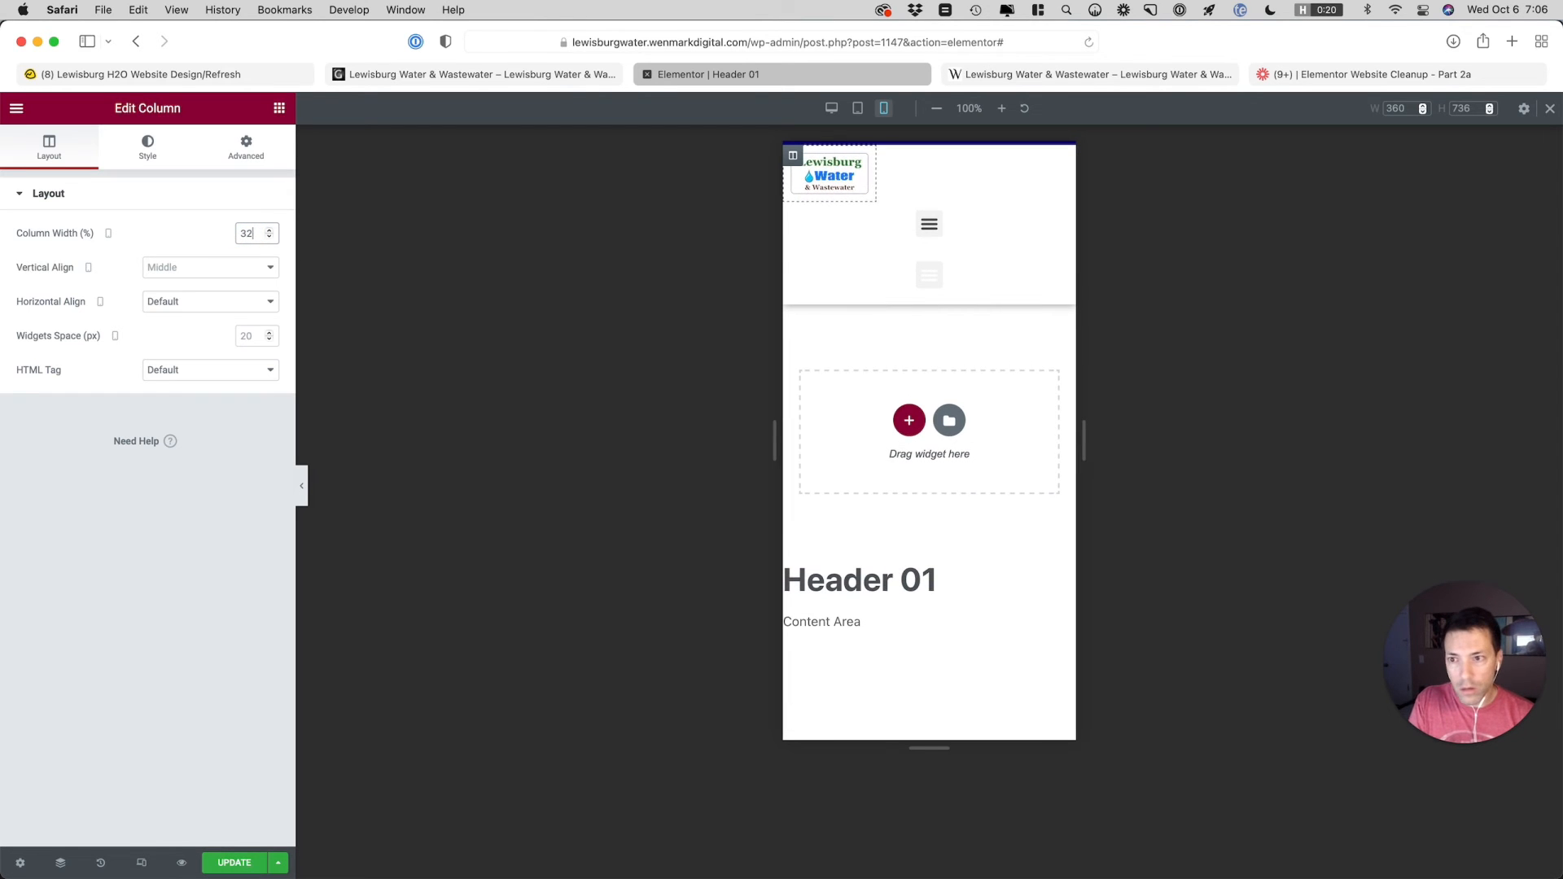
key(Up)
key(Up)
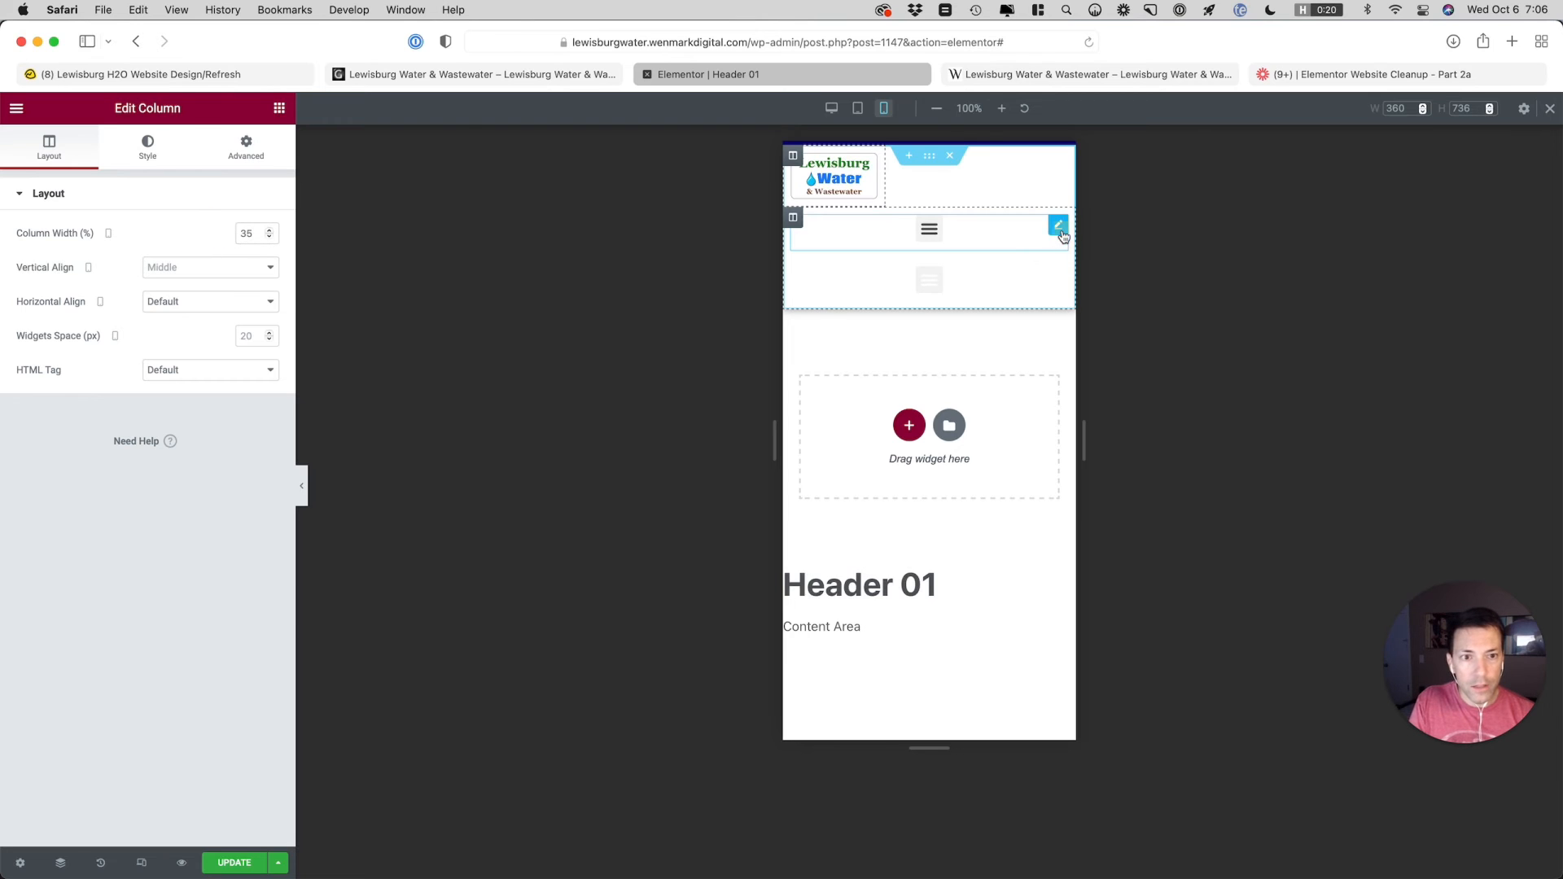
Set the mobile dropdown breakpoint of the Header Top Bar nav menu to None
click(1059, 227)
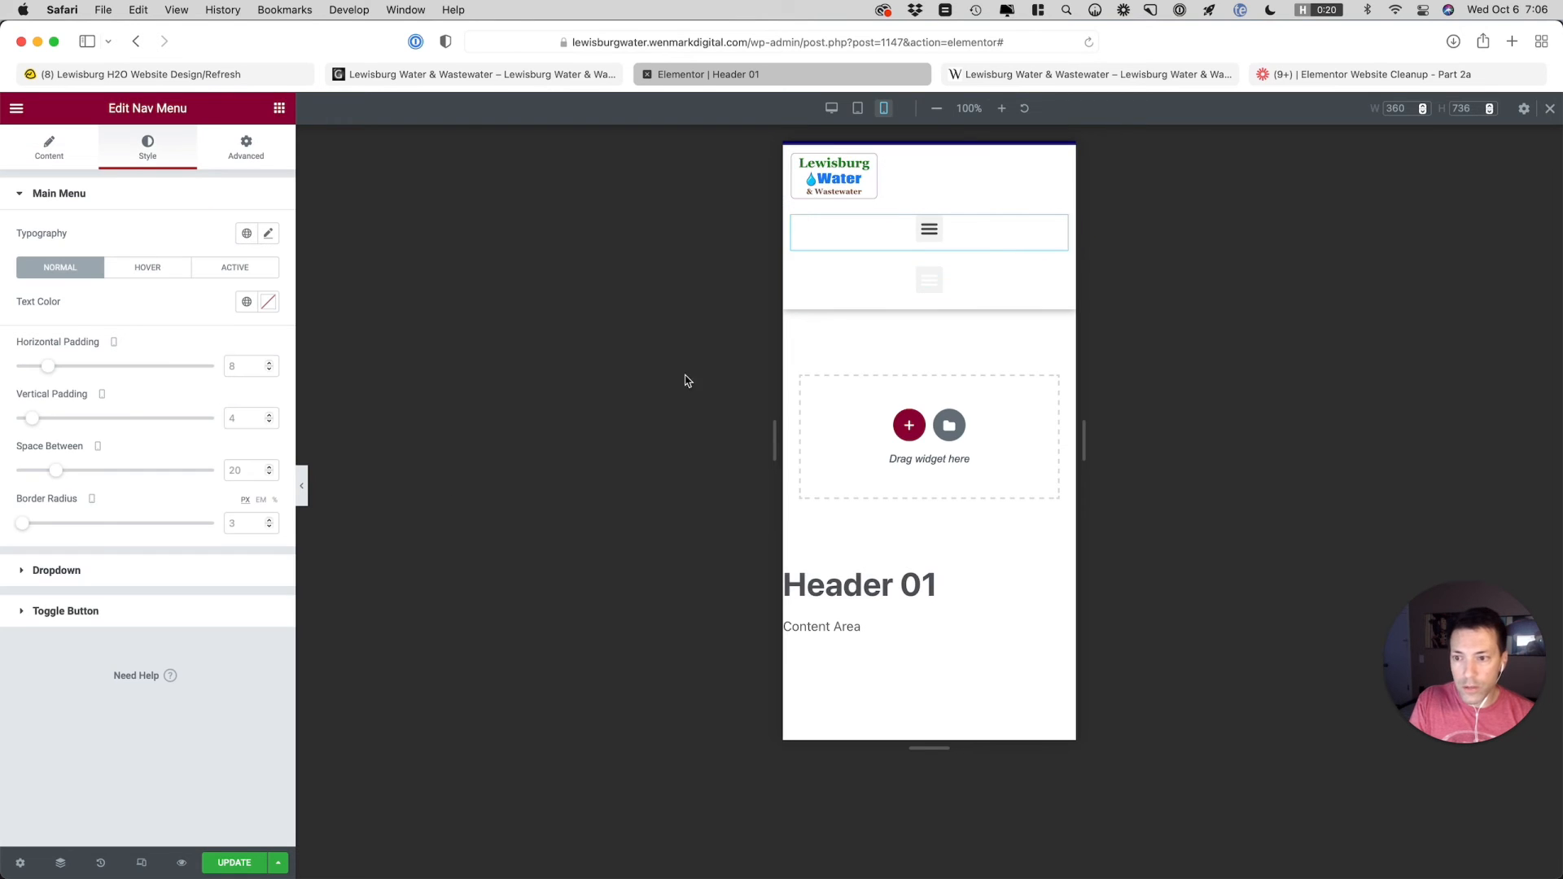
click(146, 583)
click(93, 236)
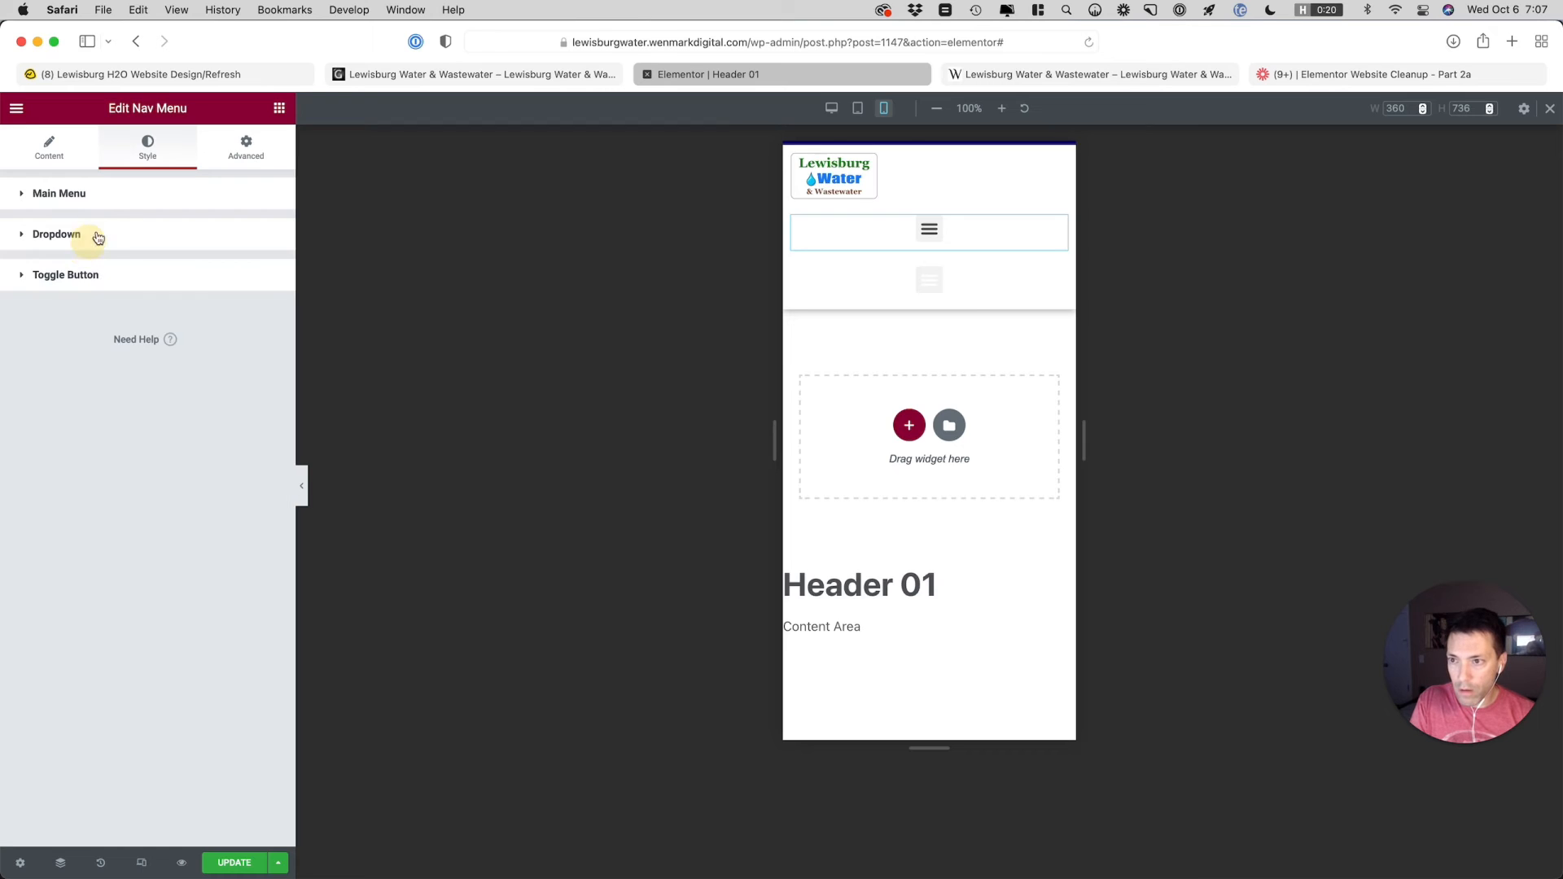
click(96, 196)
click(140, 615)
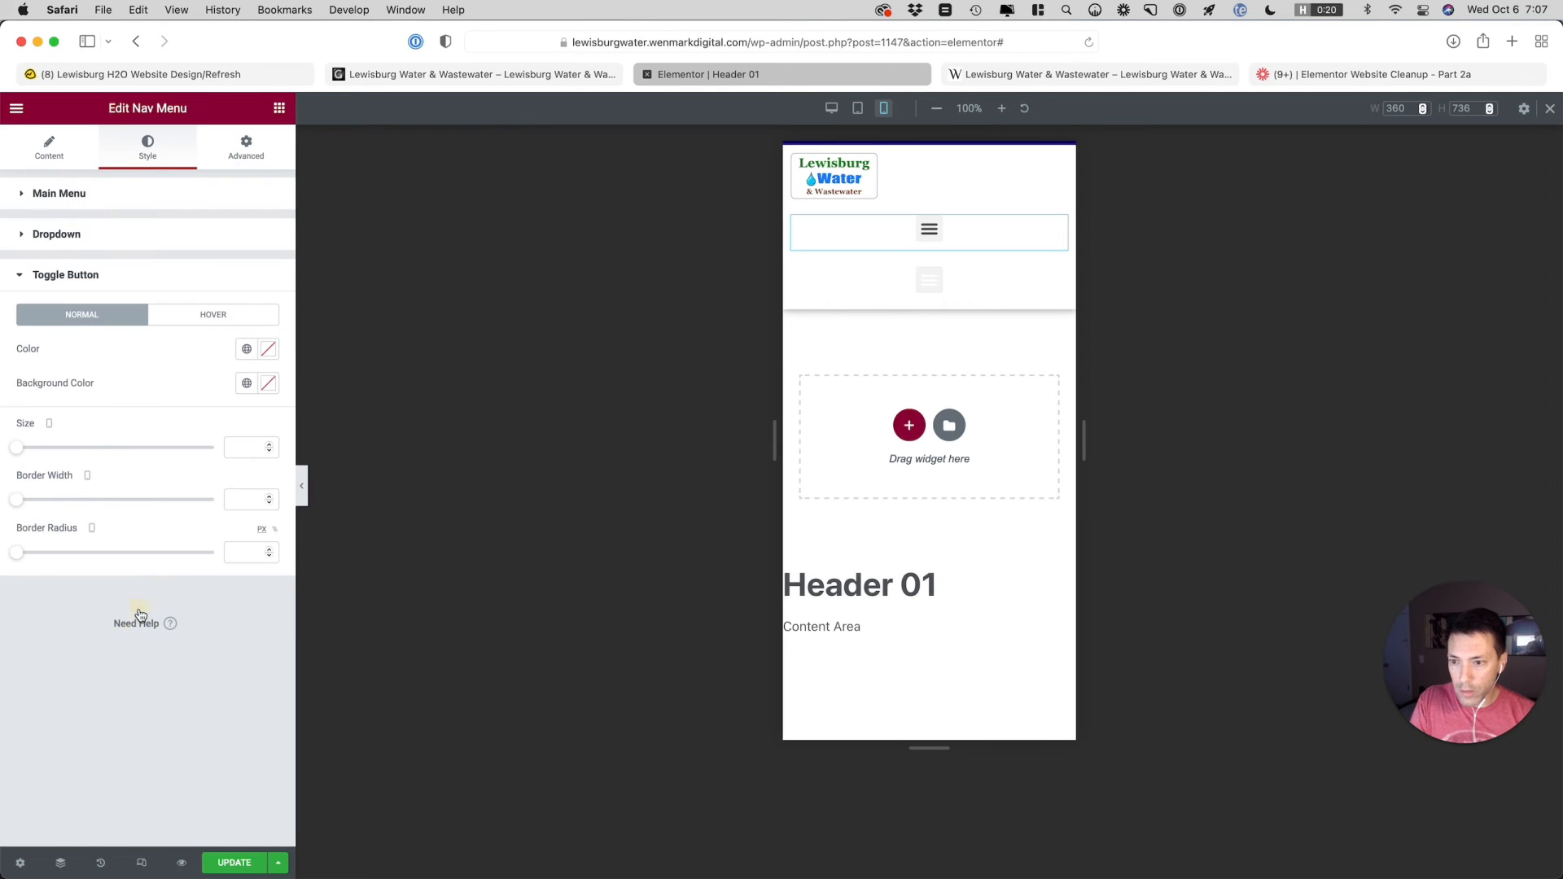
click(49, 145)
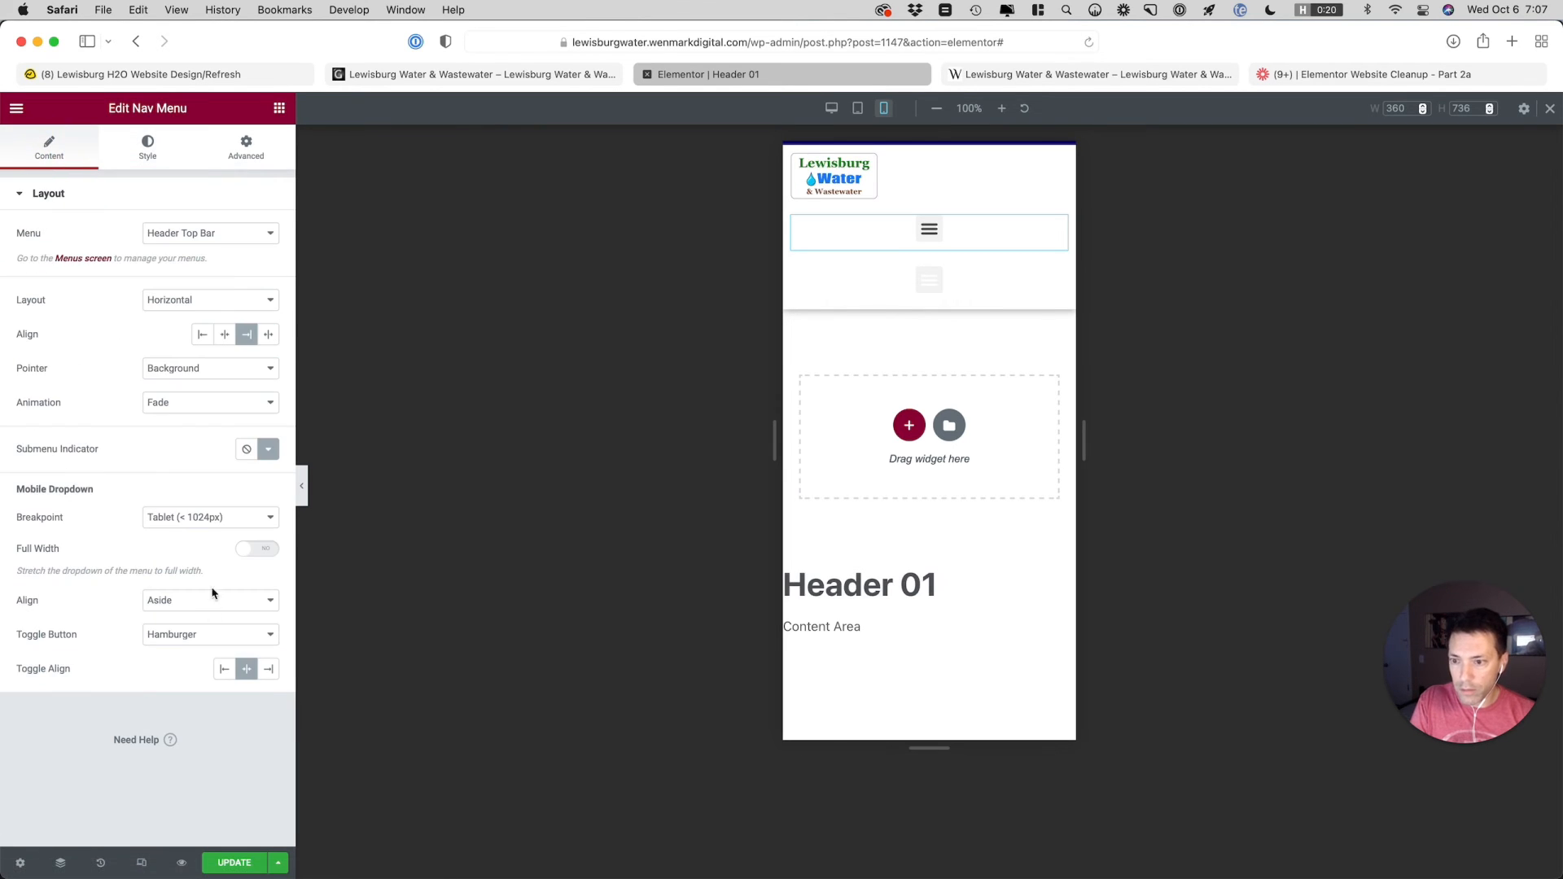
click(198, 520)
click(194, 534)
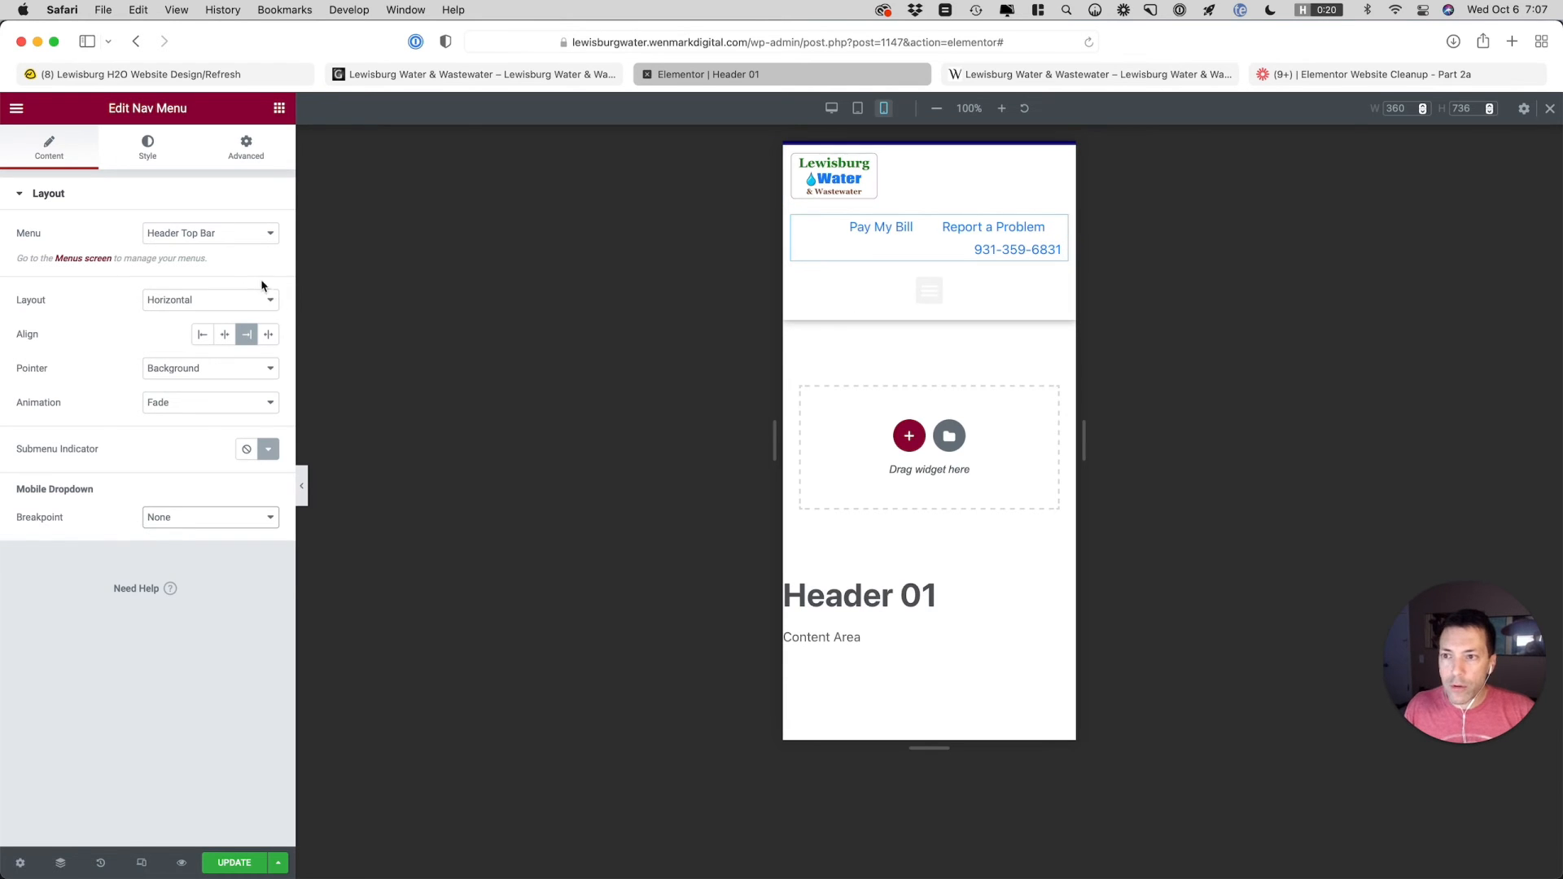
Set the top bar nav menu's mobile typography size to 12 px
click(147, 161)
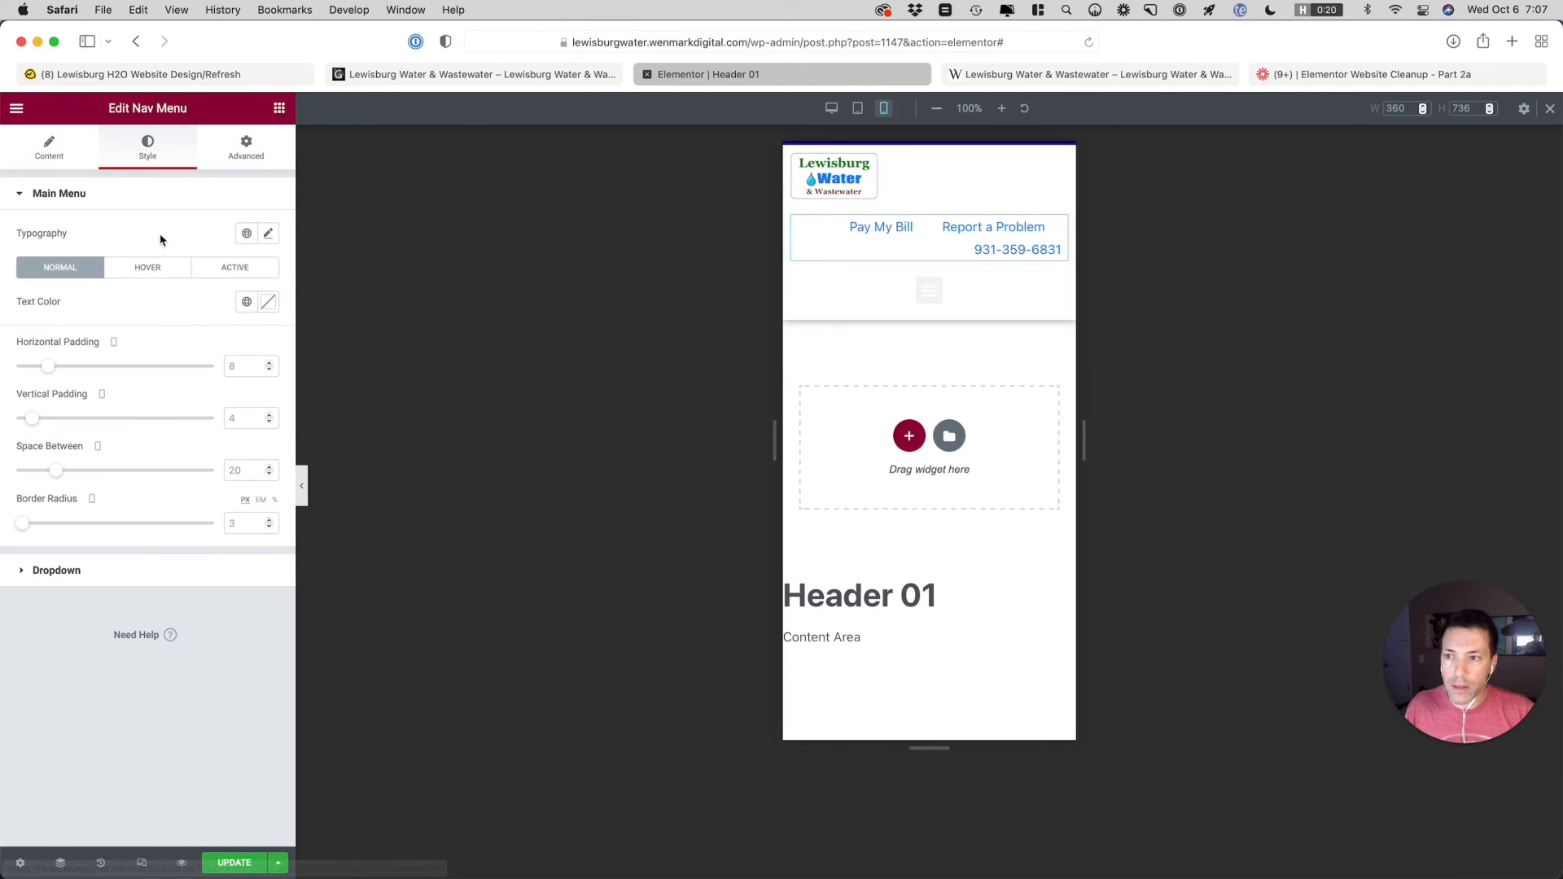
click(268, 233)
click(228, 355)
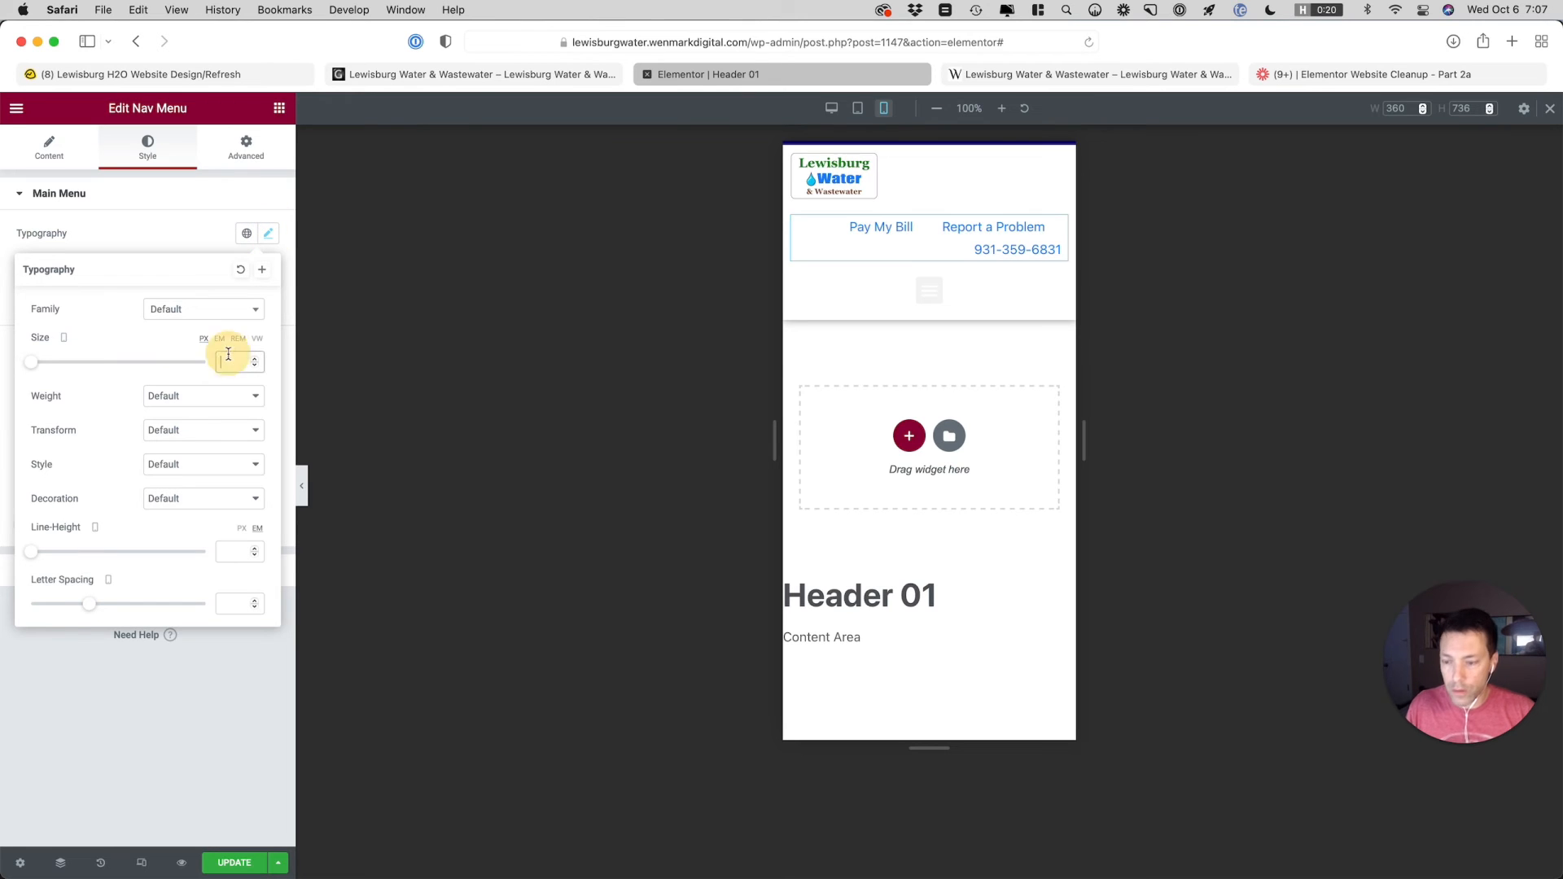
text(12)
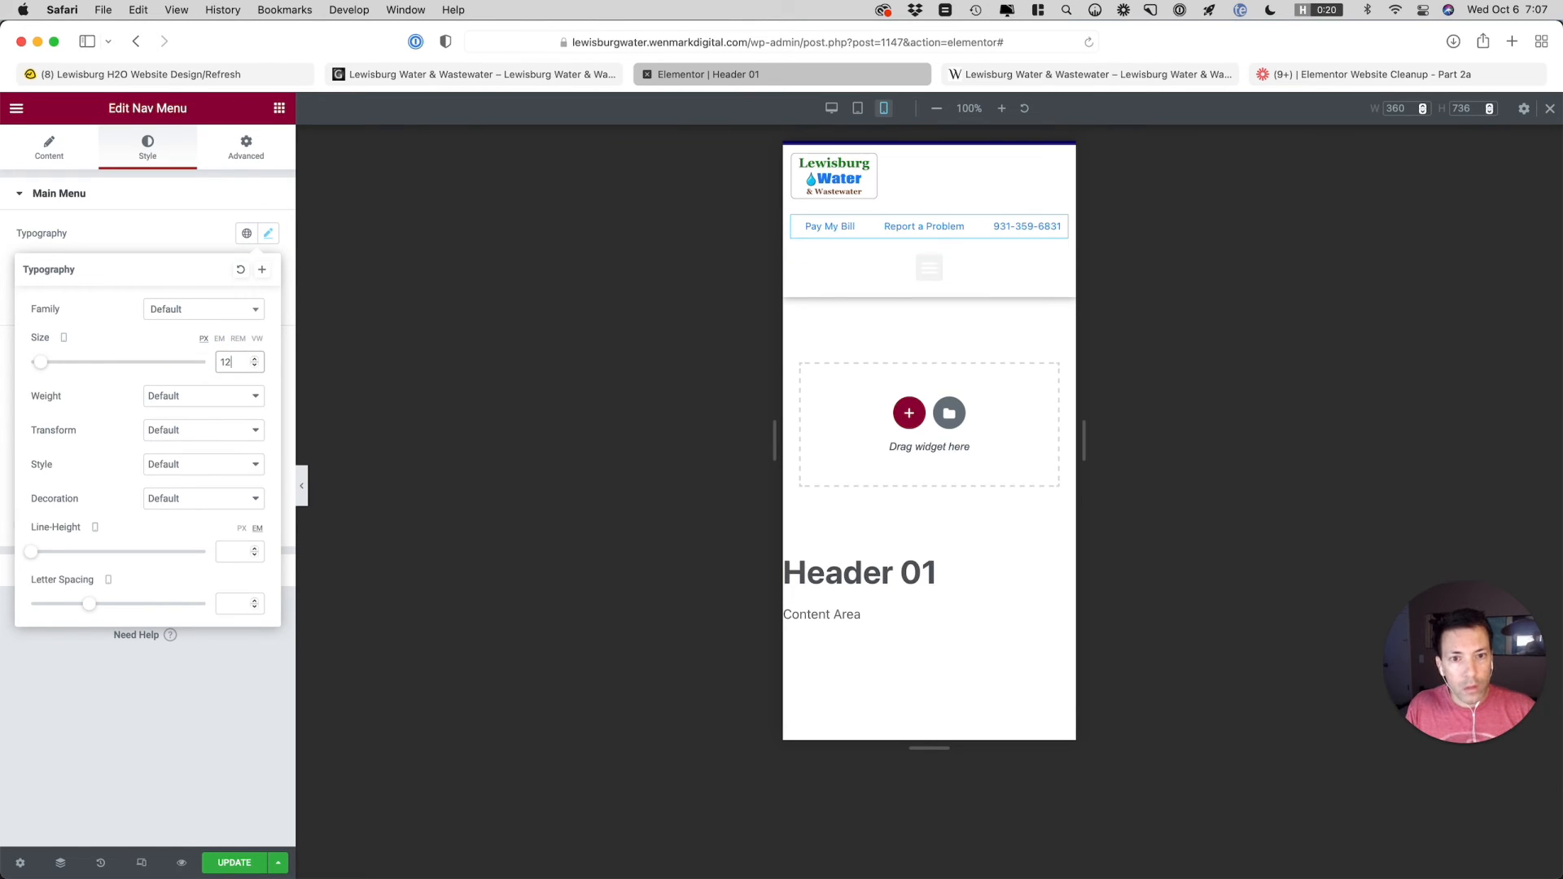
click(54, 153)
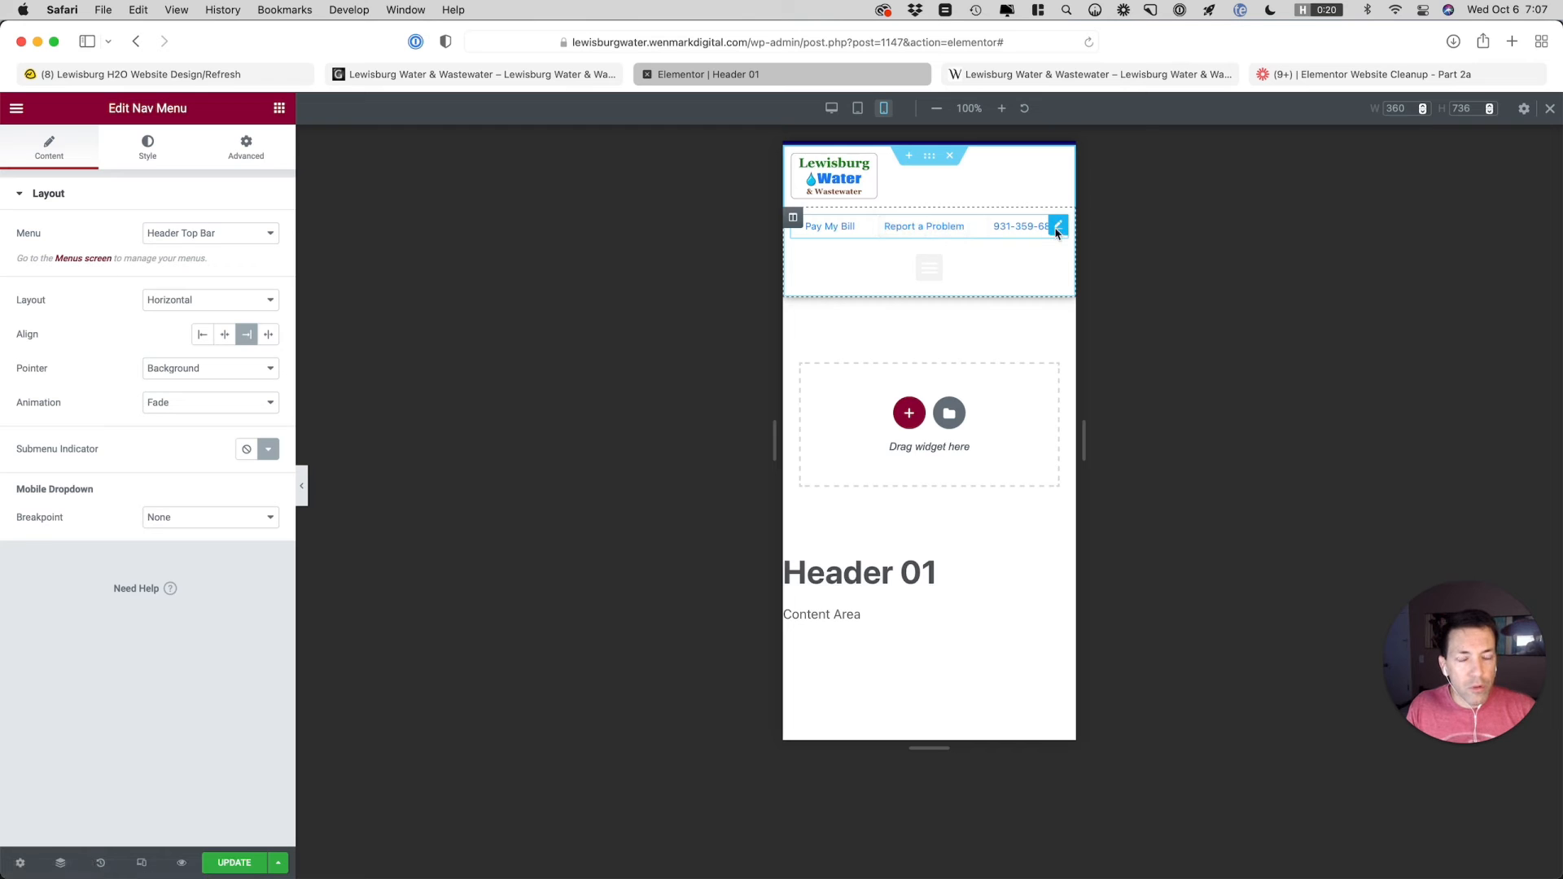
Add a new single-column section above the header section
click(908, 156)
click(908, 213)
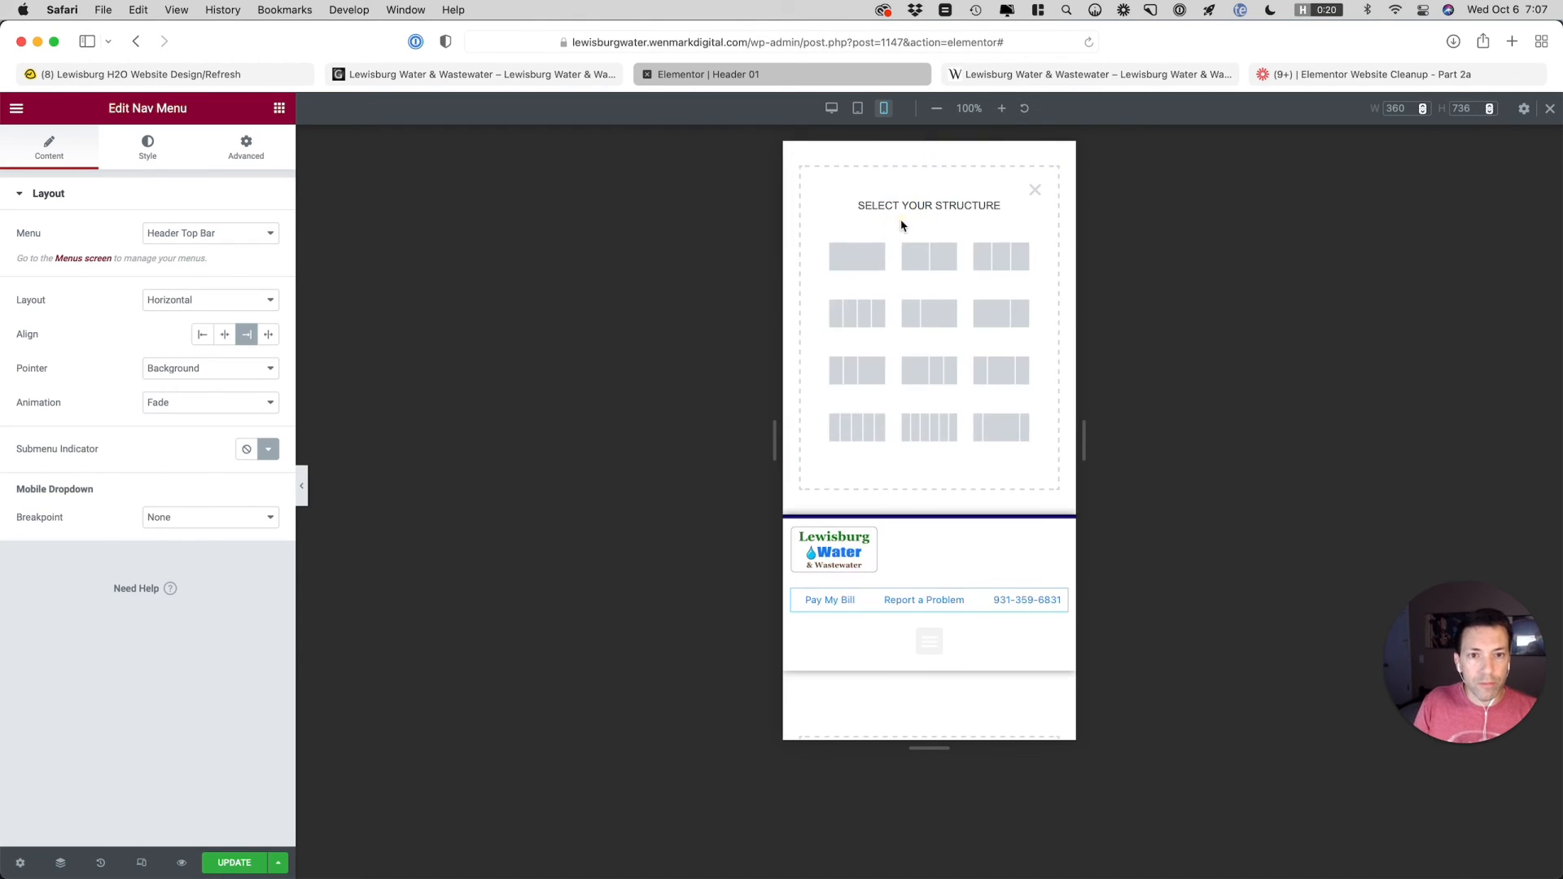
click(841, 255)
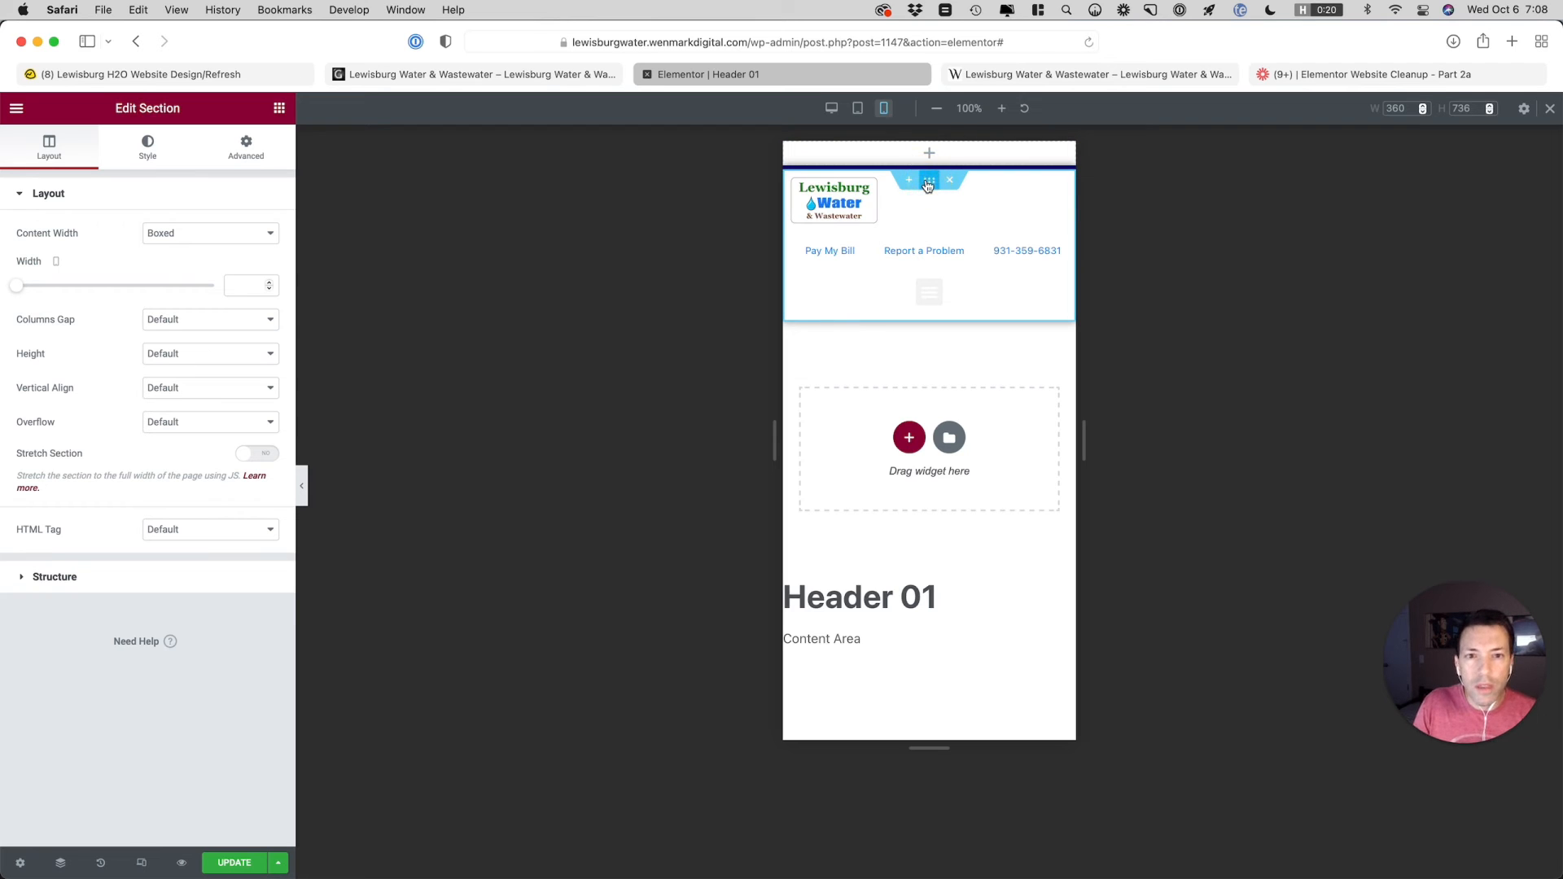
Set the vertical offset of the main header section's box shadow to 5
click(159, 163)
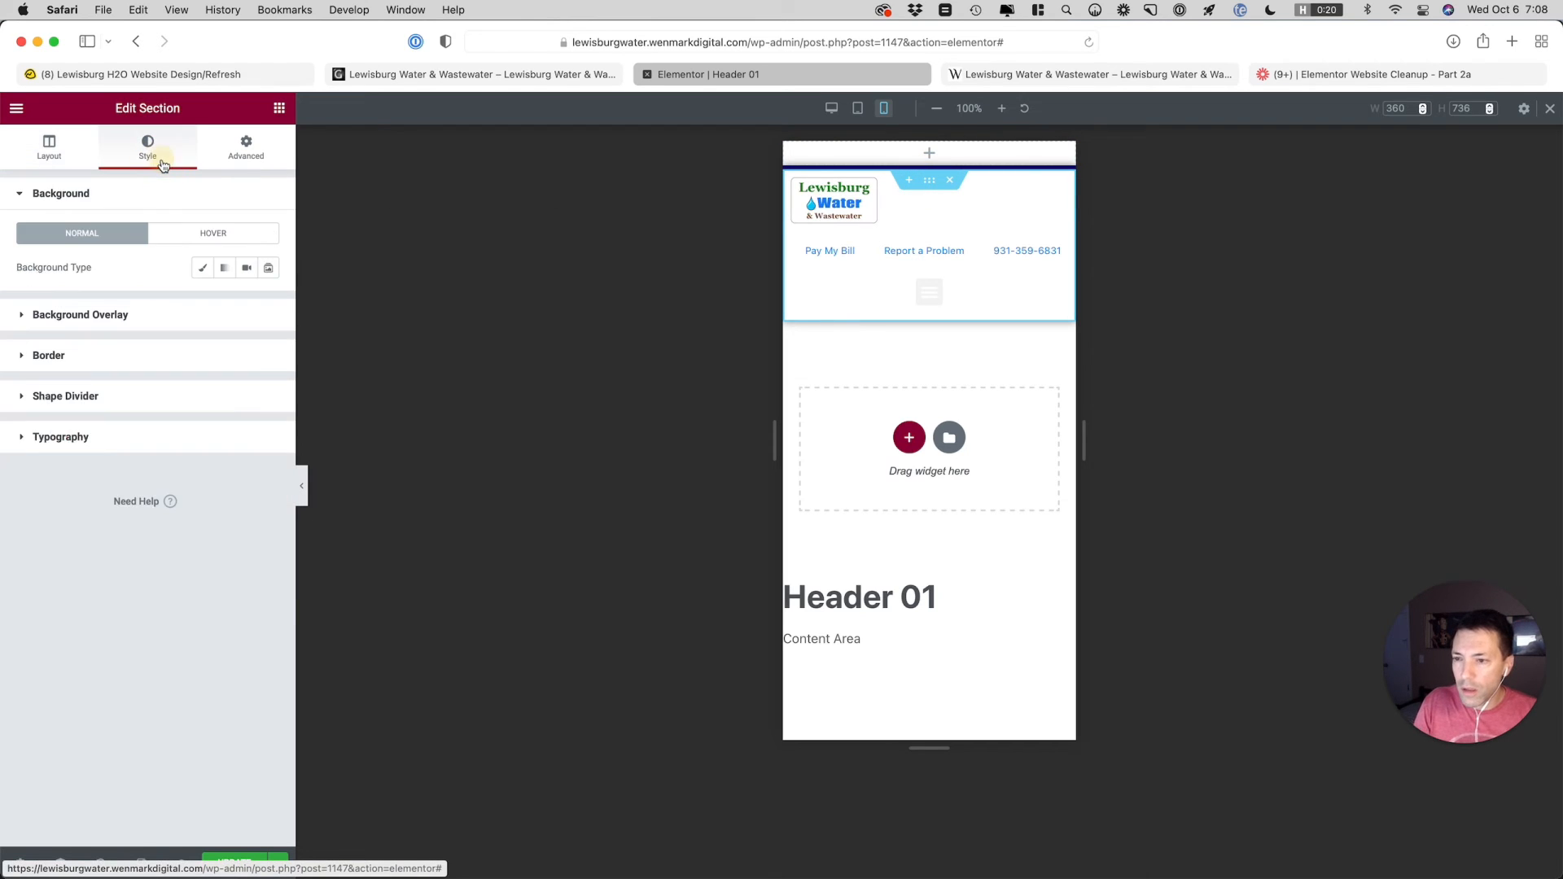
click(91, 353)
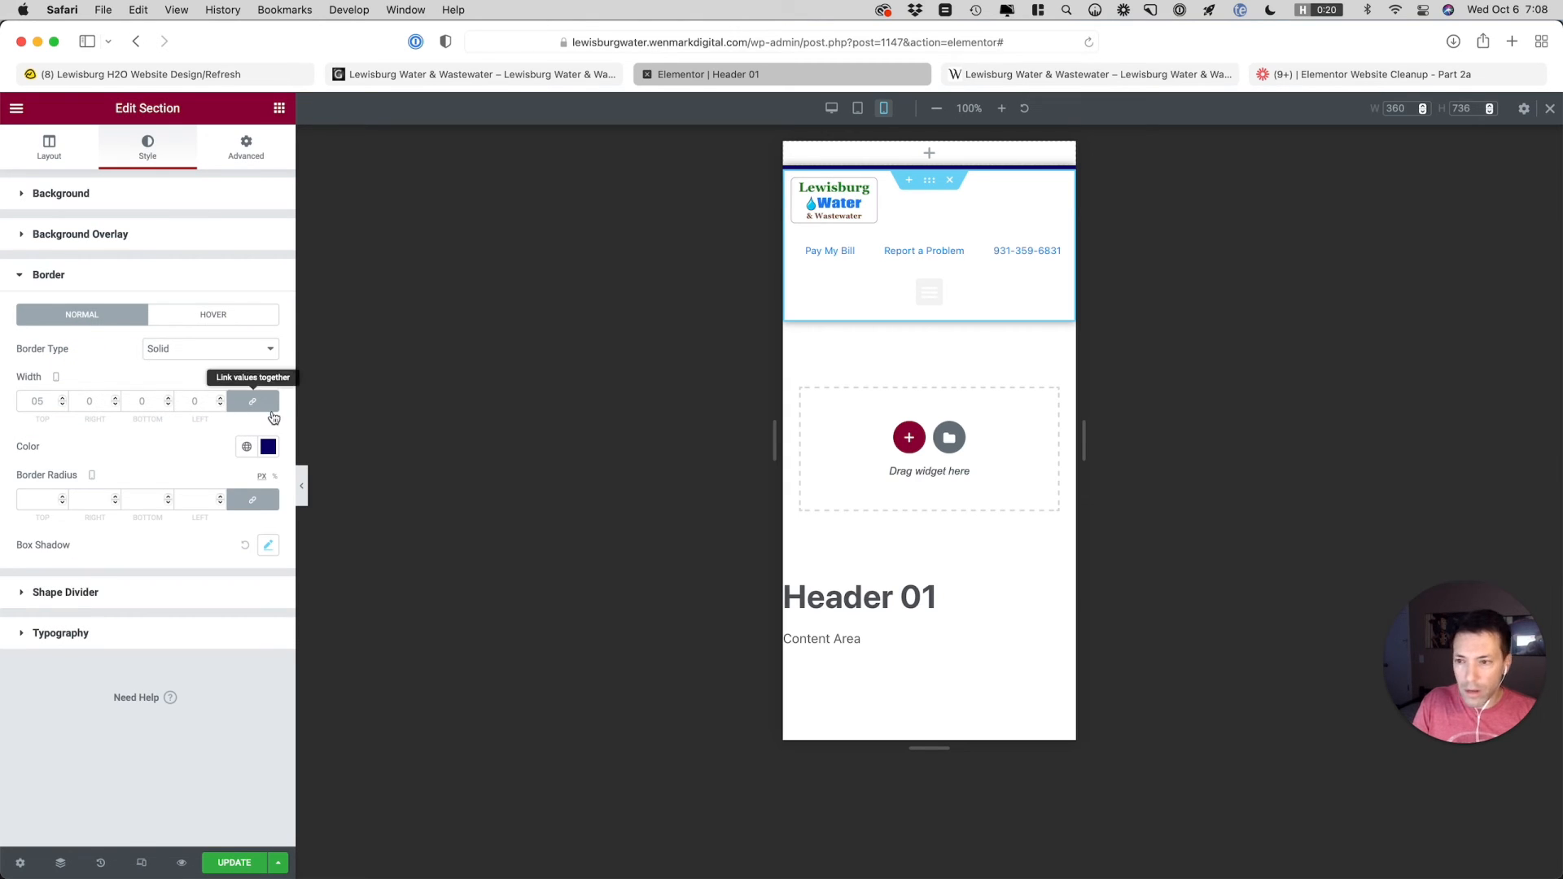
click(268, 546)
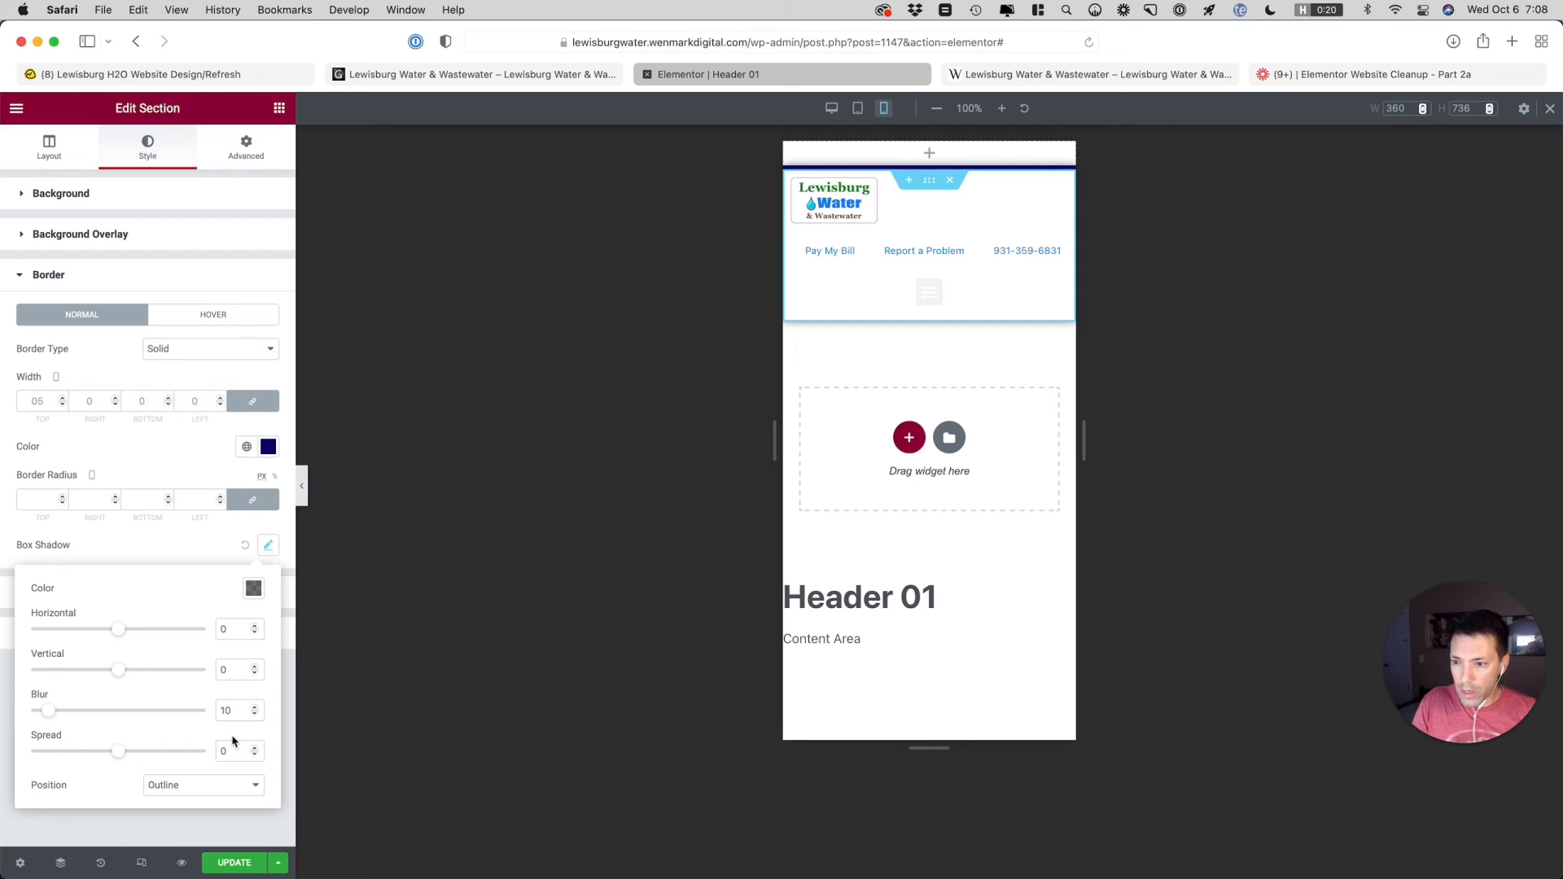
click(255, 667)
click(255, 667)
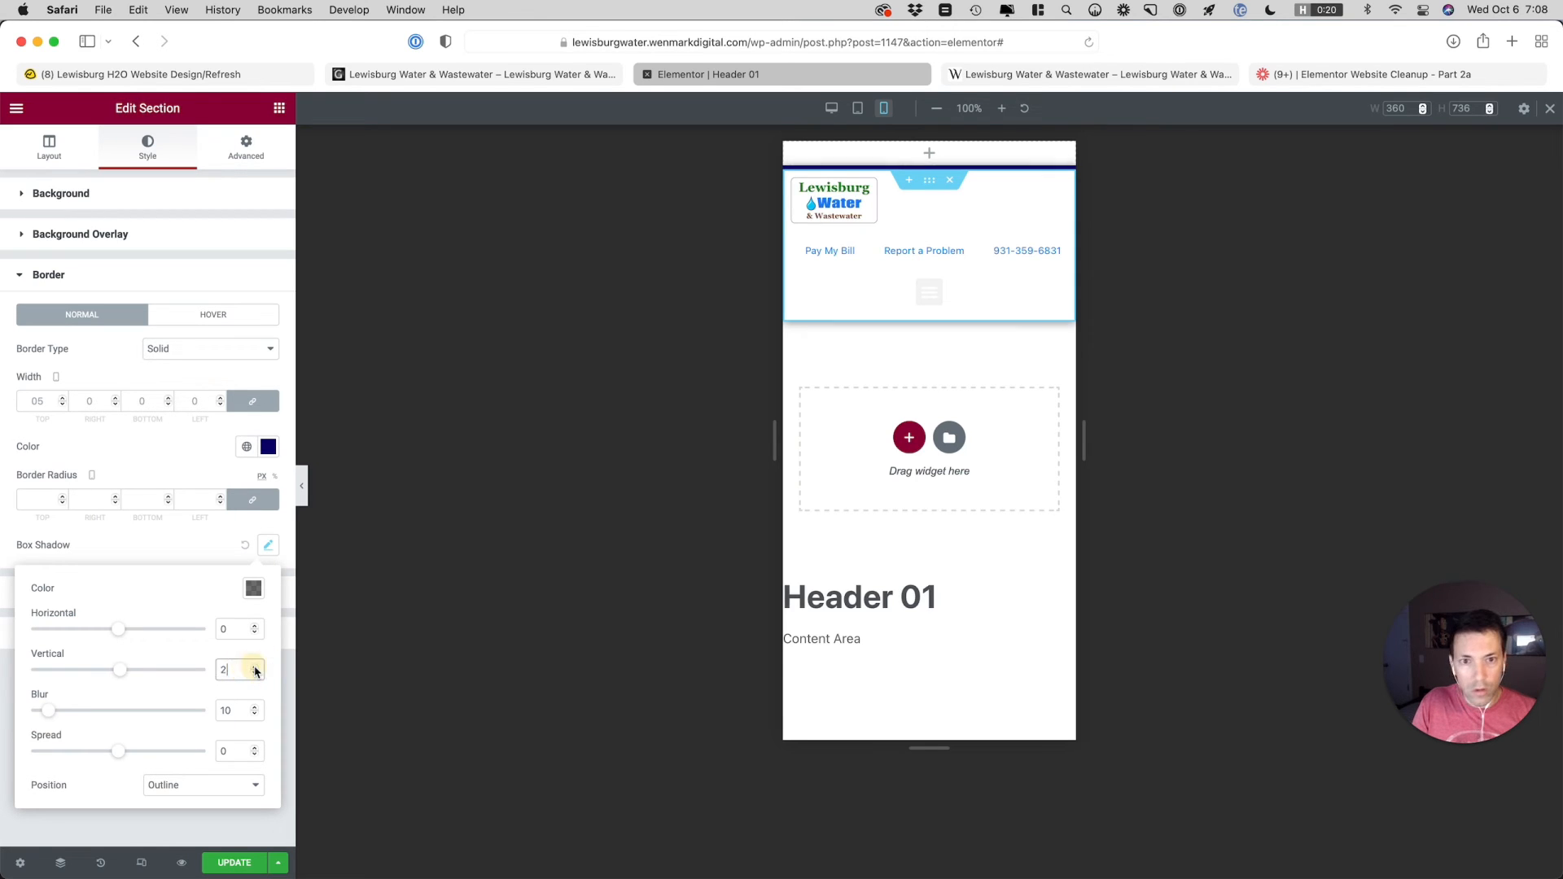
click(255, 667)
click(255, 667)
click(255, 667)
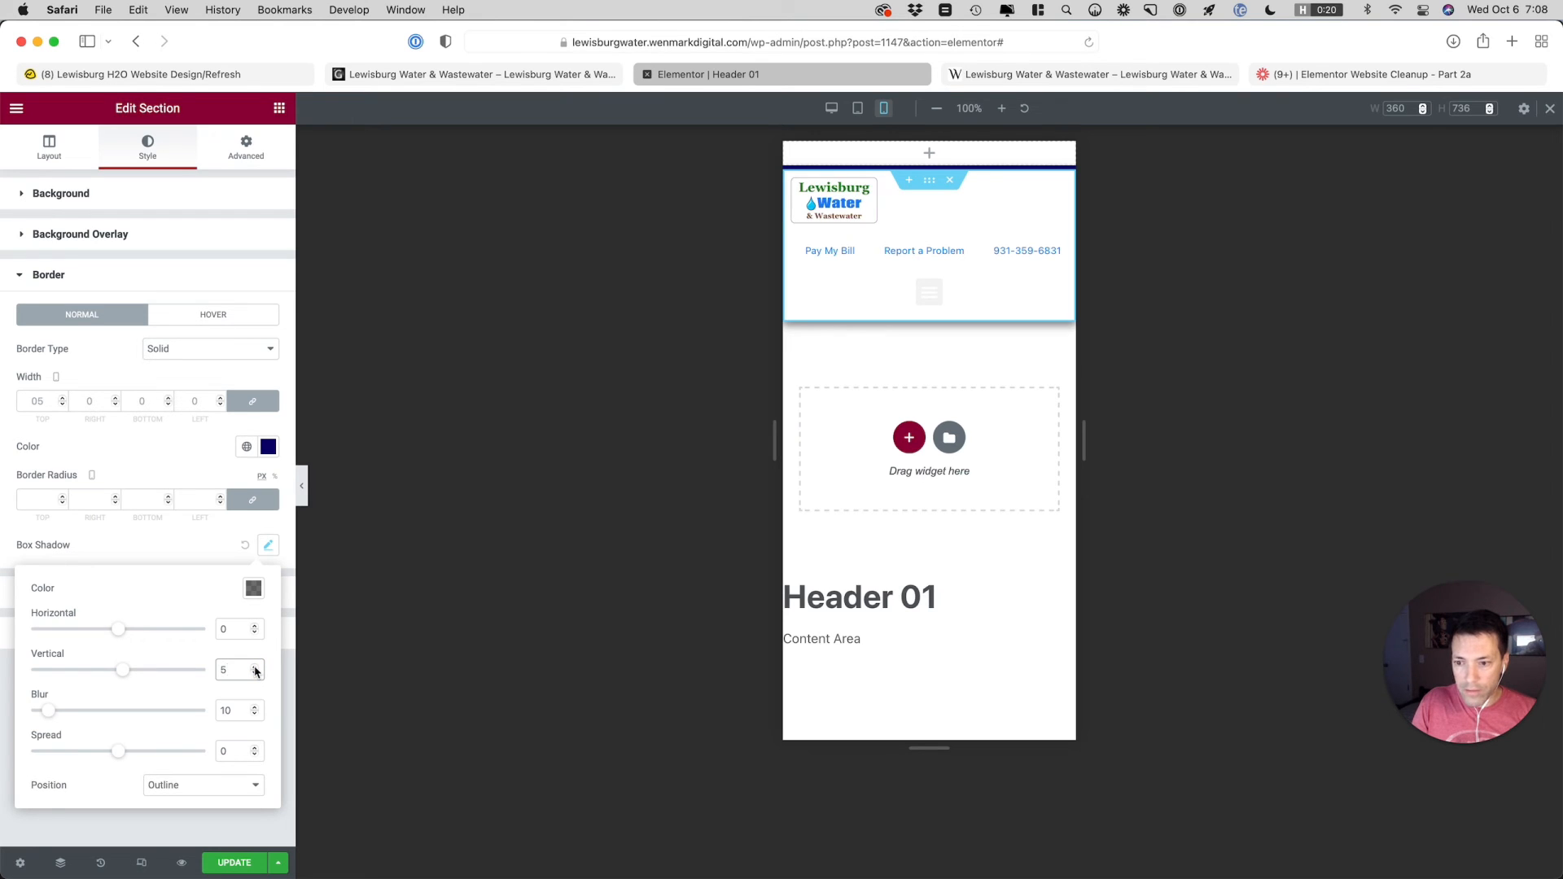
Set the blur of the header section's box shadow to 5 and settle its vertical offset at 5
click(254, 715)
click(255, 715)
click(254, 715)
click(255, 715)
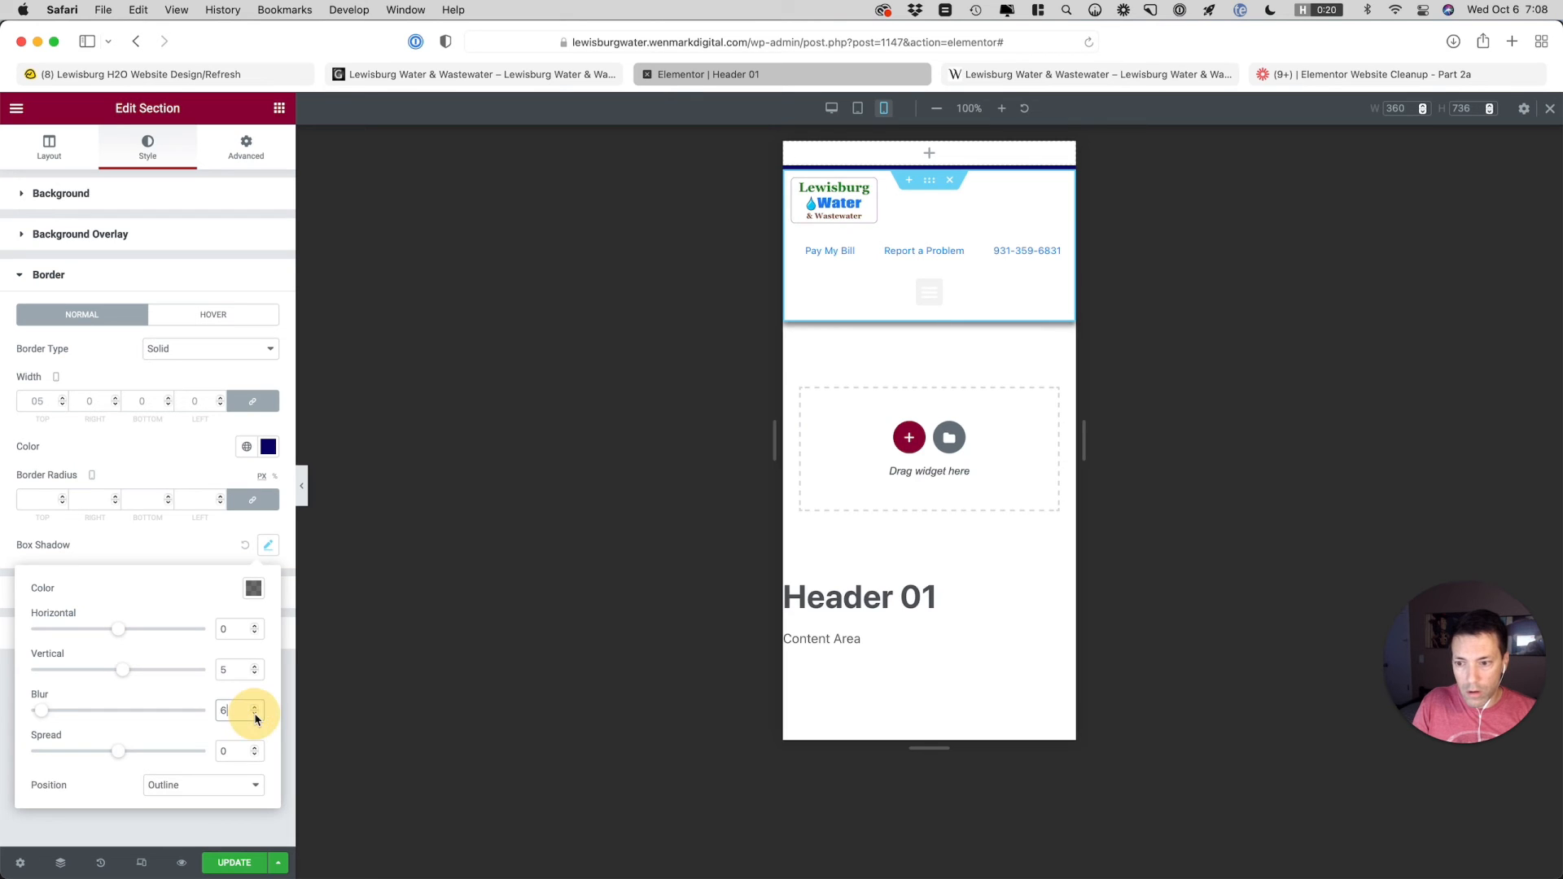
click(255, 715)
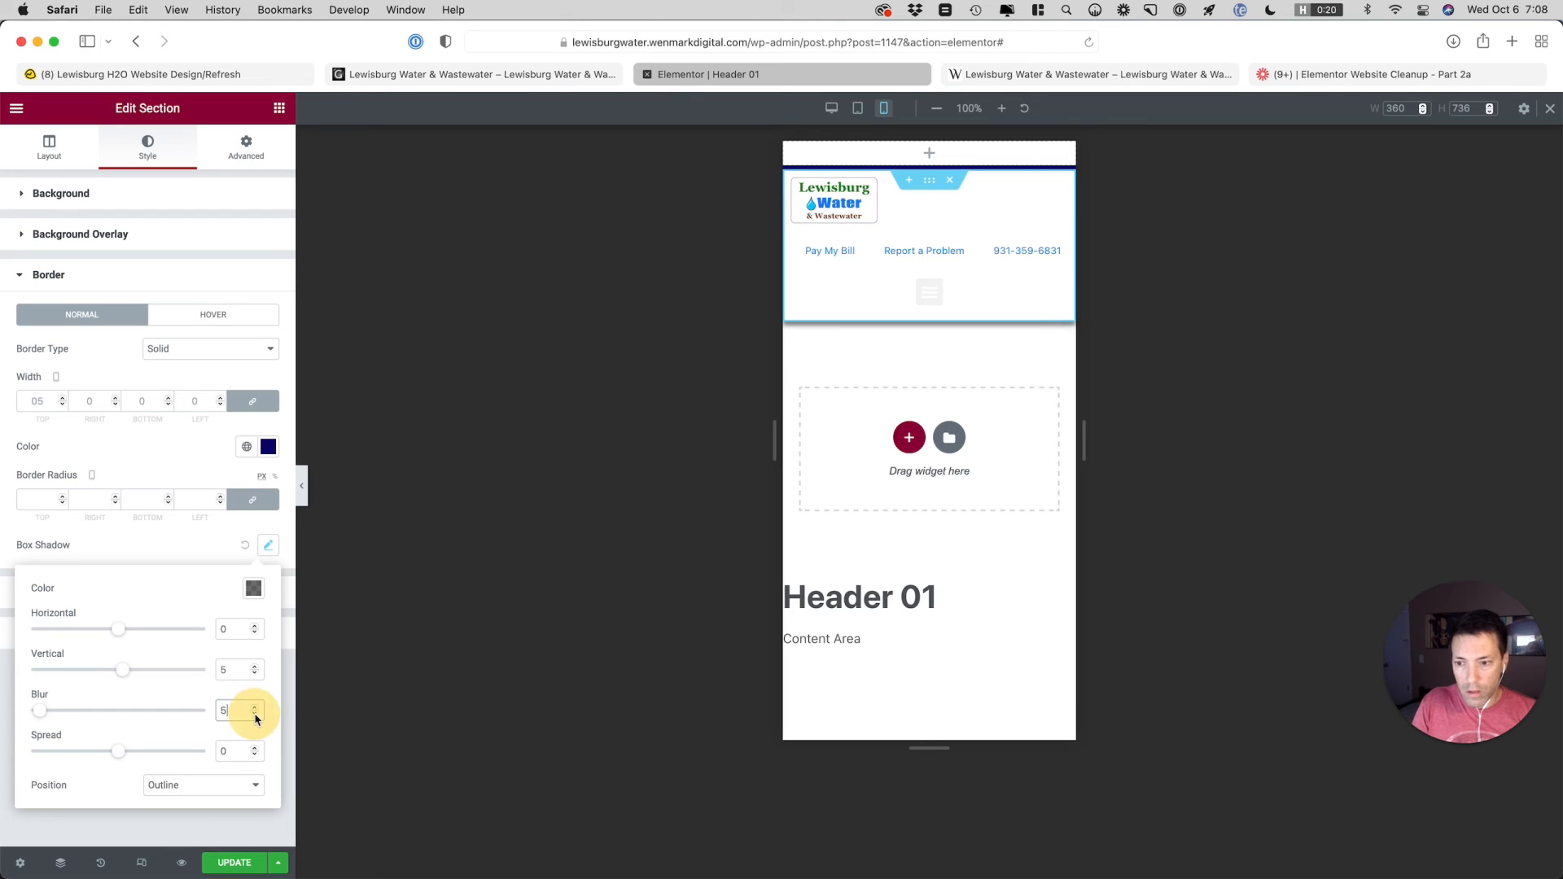
click(254, 666)
click(255, 667)
click(255, 666)
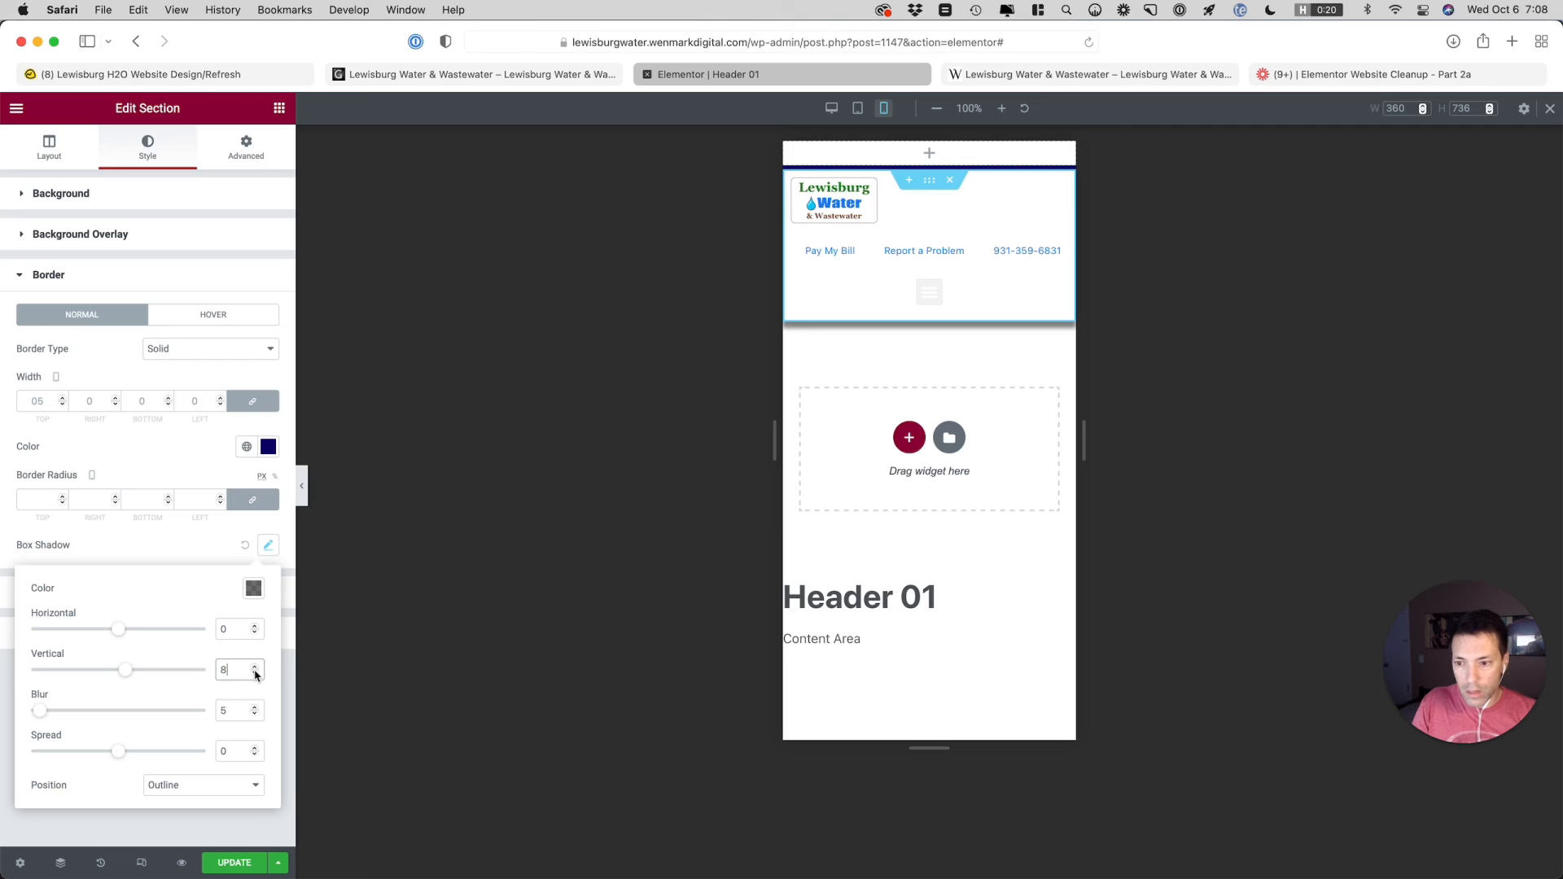
click(255, 674)
click(255, 674)
click(254, 675)
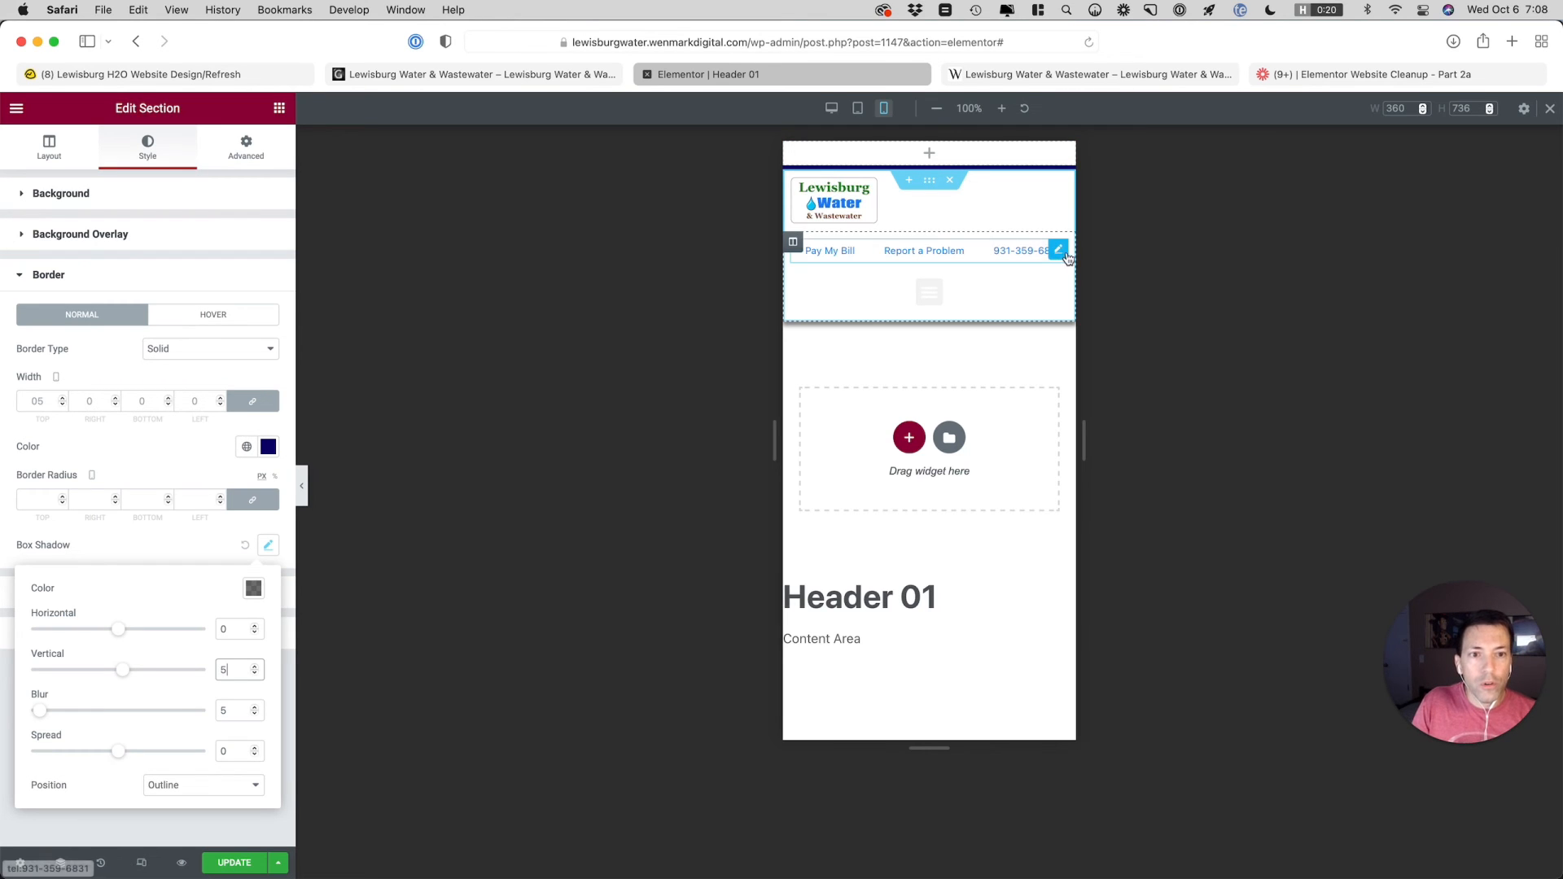
Duplicate the top bar nav menu and move the copy into the empty section above the header
click(1058, 251)
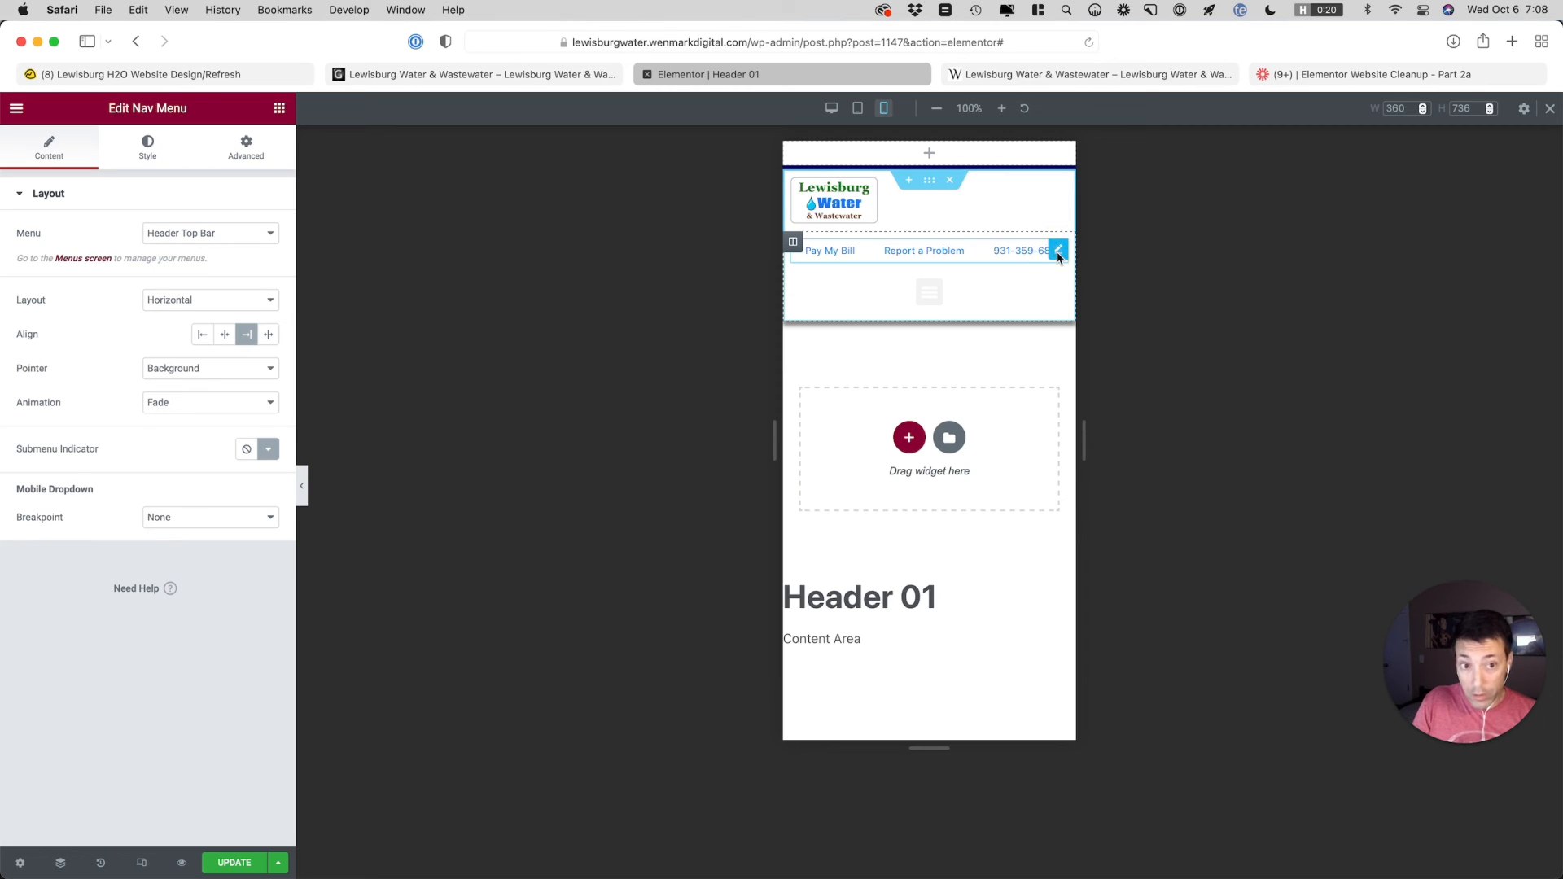
right_click(1058, 252)
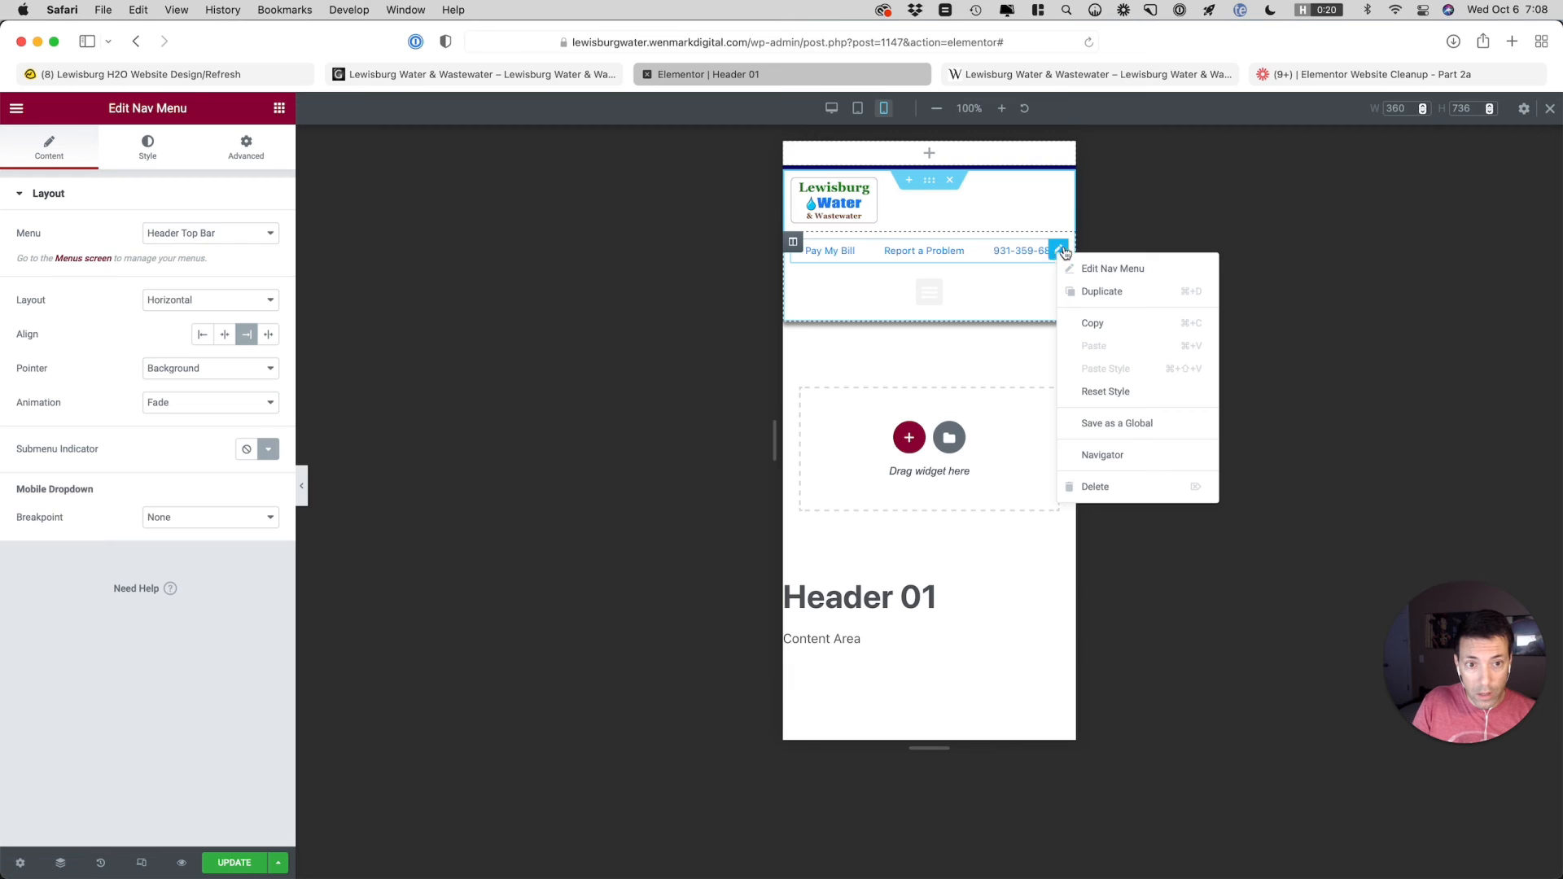
click(1061, 252)
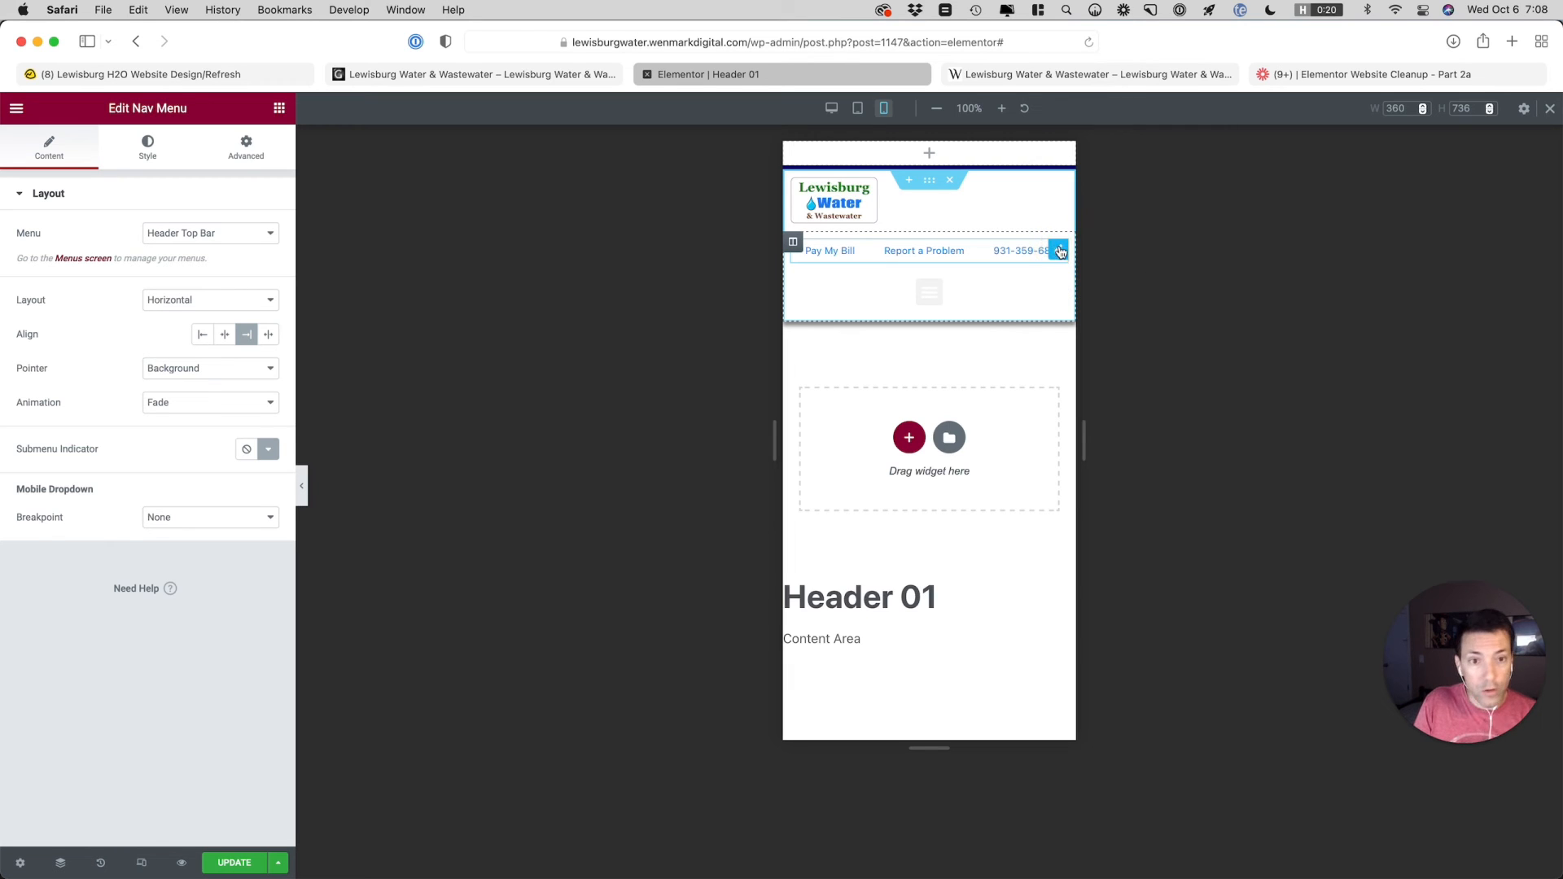
drag(1061, 252, 1022, 150)
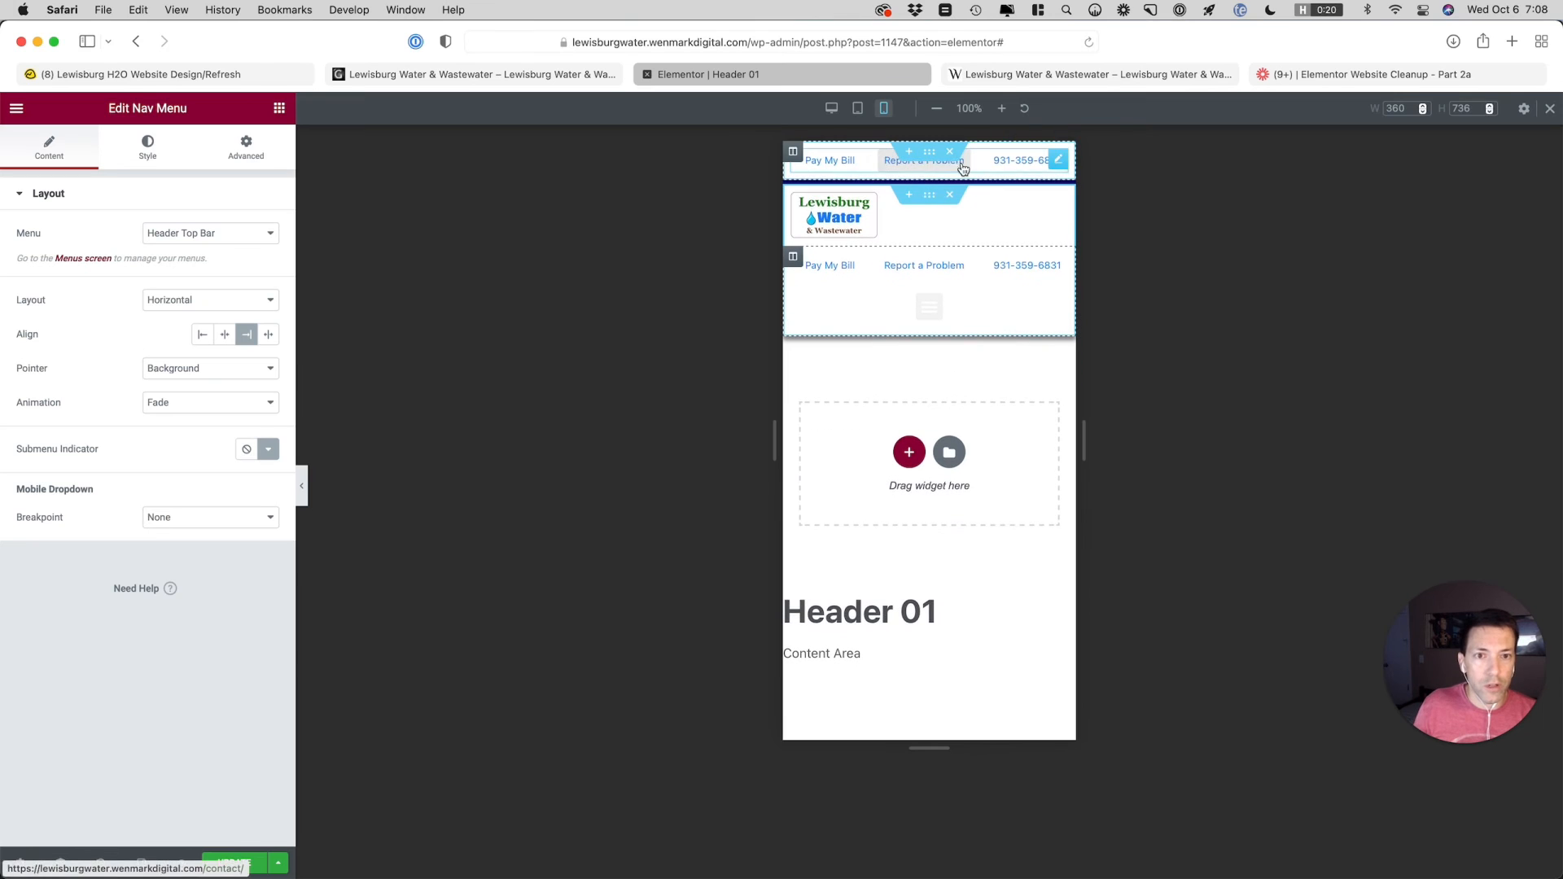
Give the new top bar section a classic background, trying the Footer Gradient Bottom and Black global colors
click(930, 154)
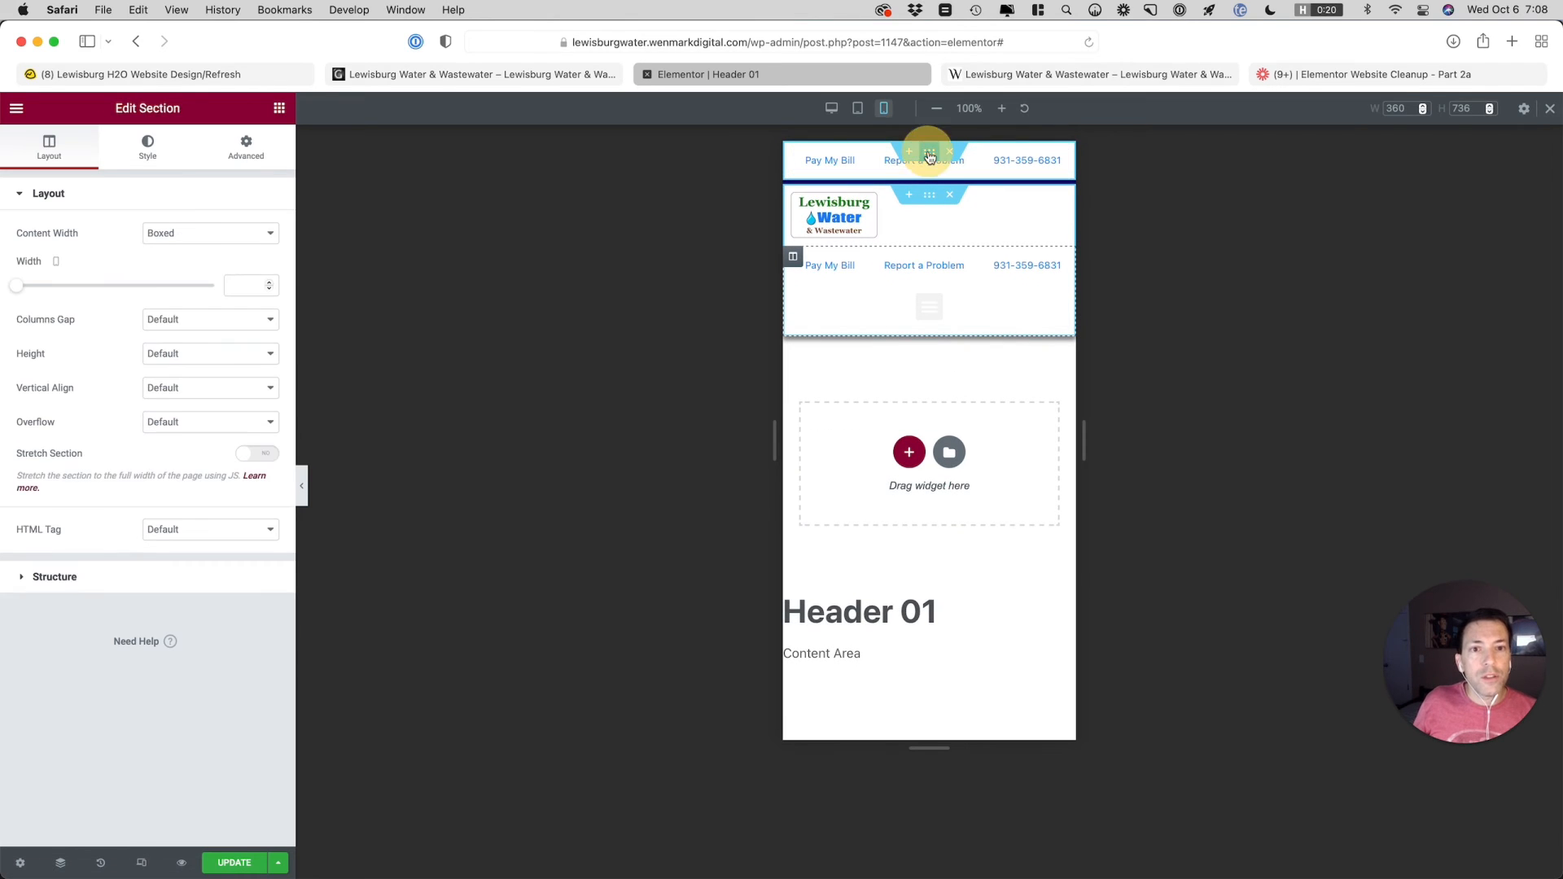
click(159, 161)
click(200, 271)
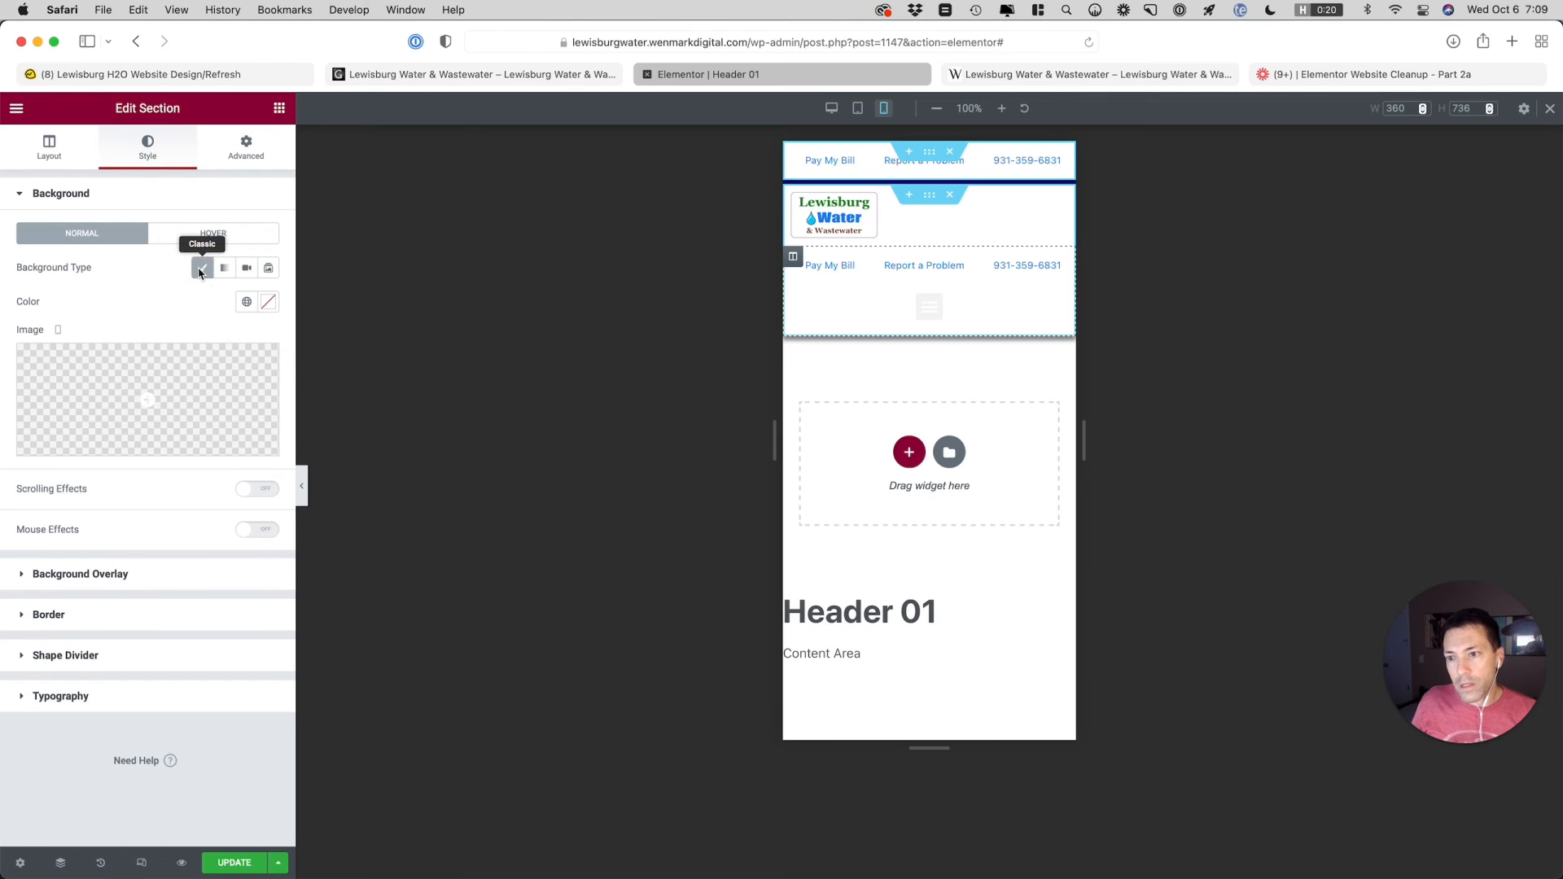
click(246, 305)
scroll(182, 509, down, 3)
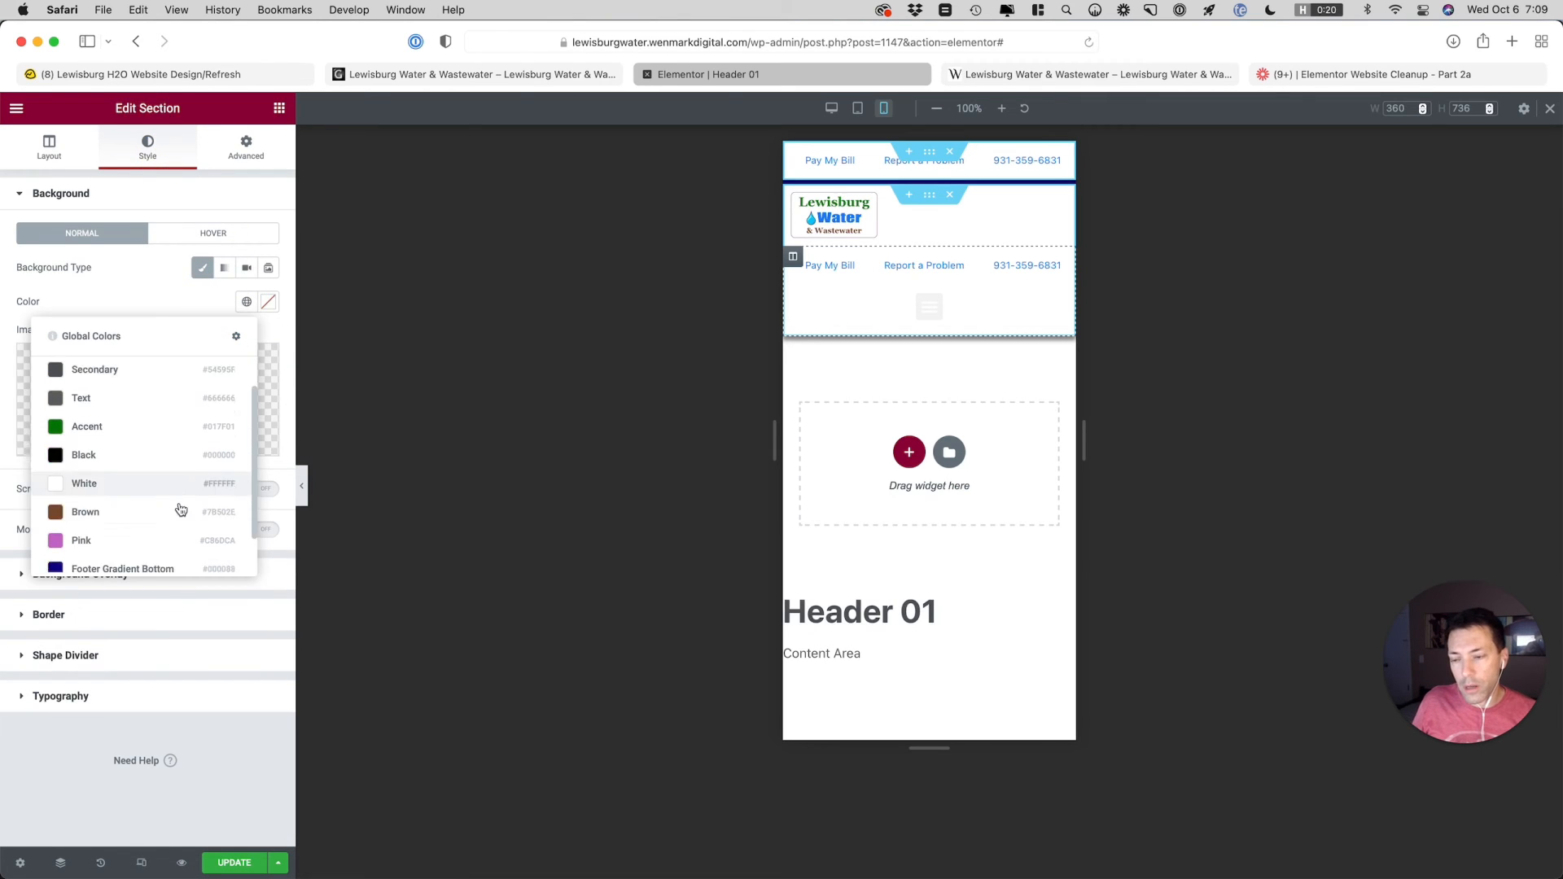
click(122, 534)
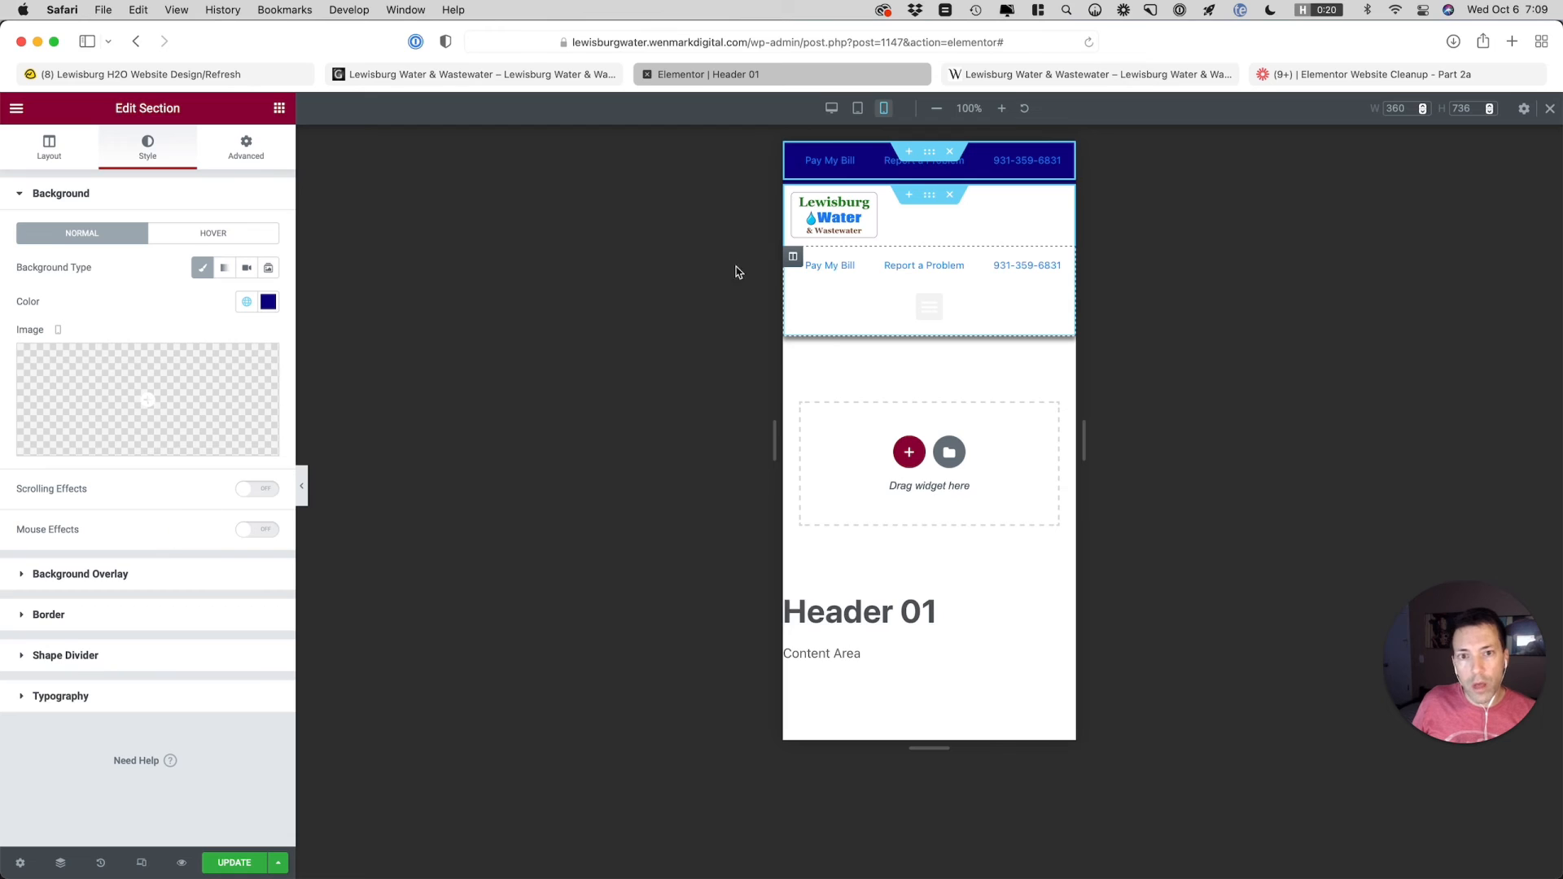
click(247, 305)
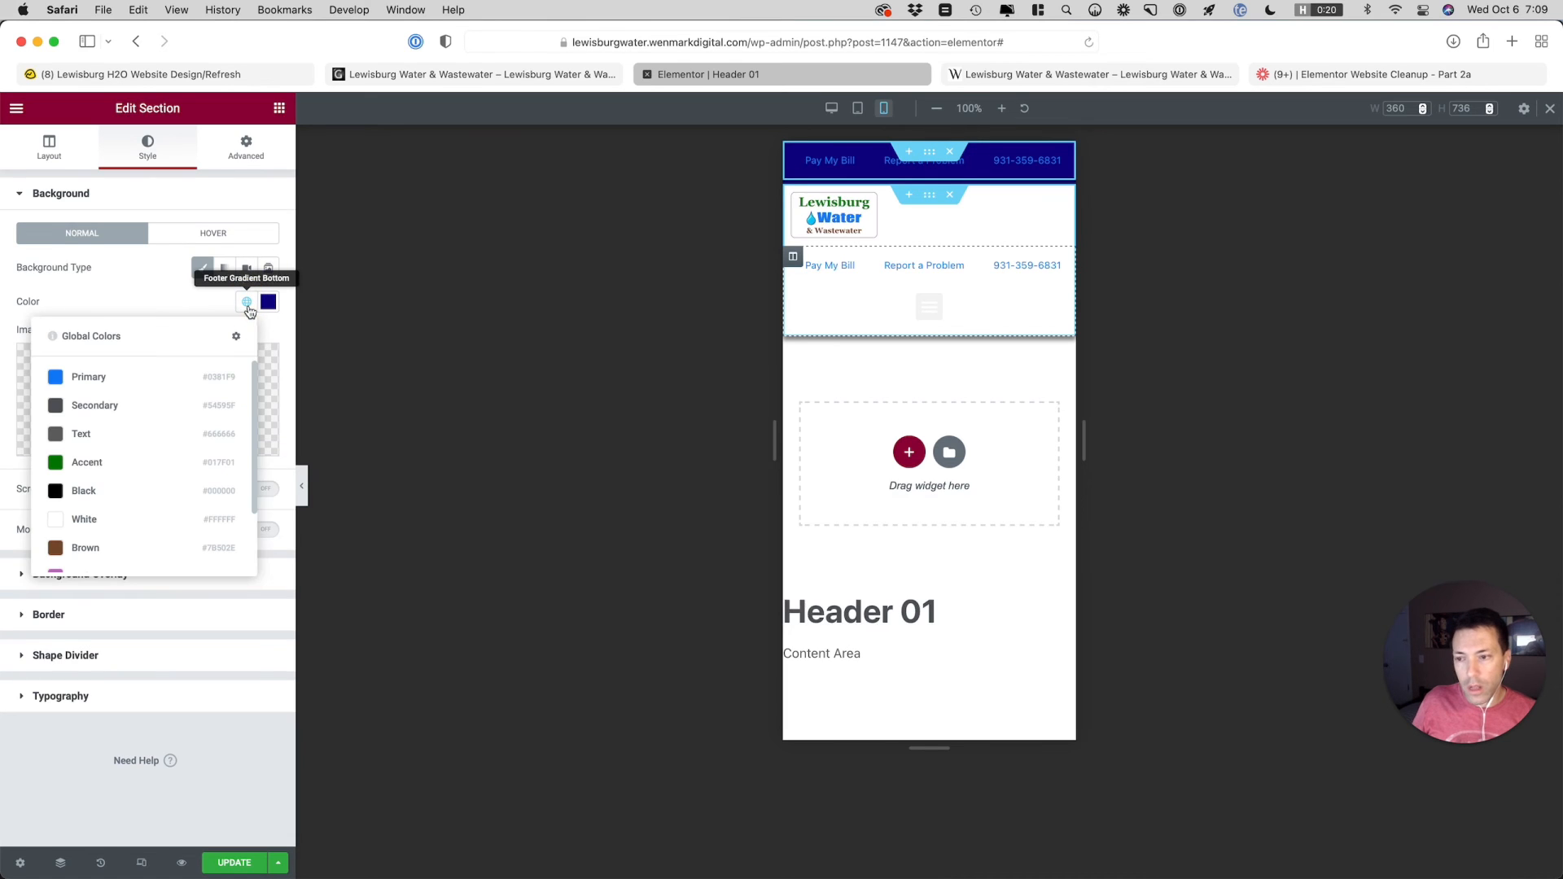
click(166, 491)
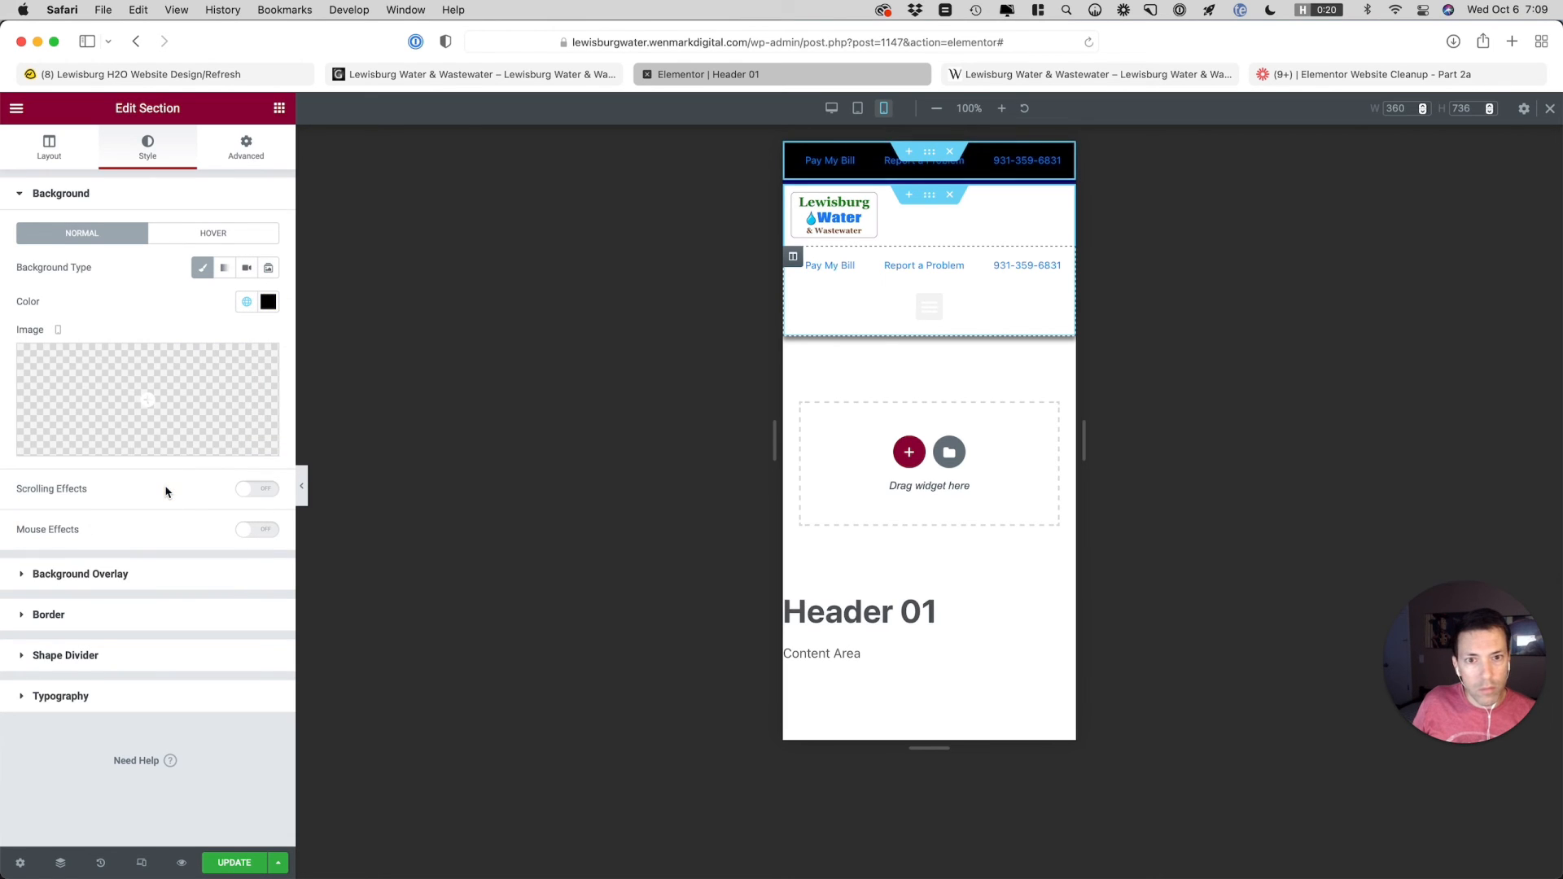
Save the main header section's border color as a new global color named "Header Top Border Color"
click(929, 195)
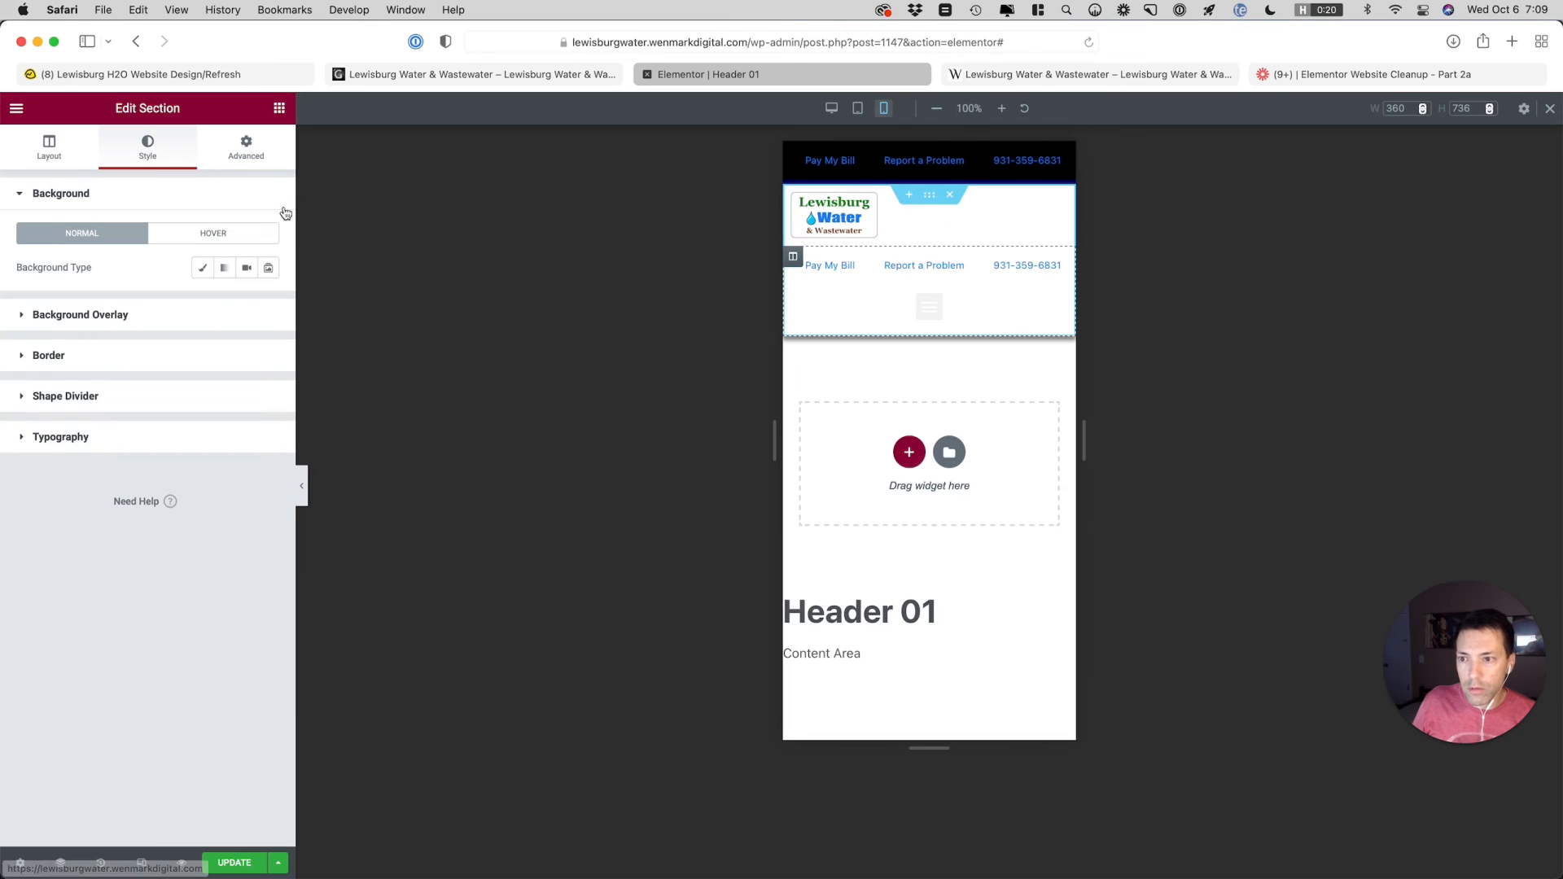
click(151, 356)
click(267, 452)
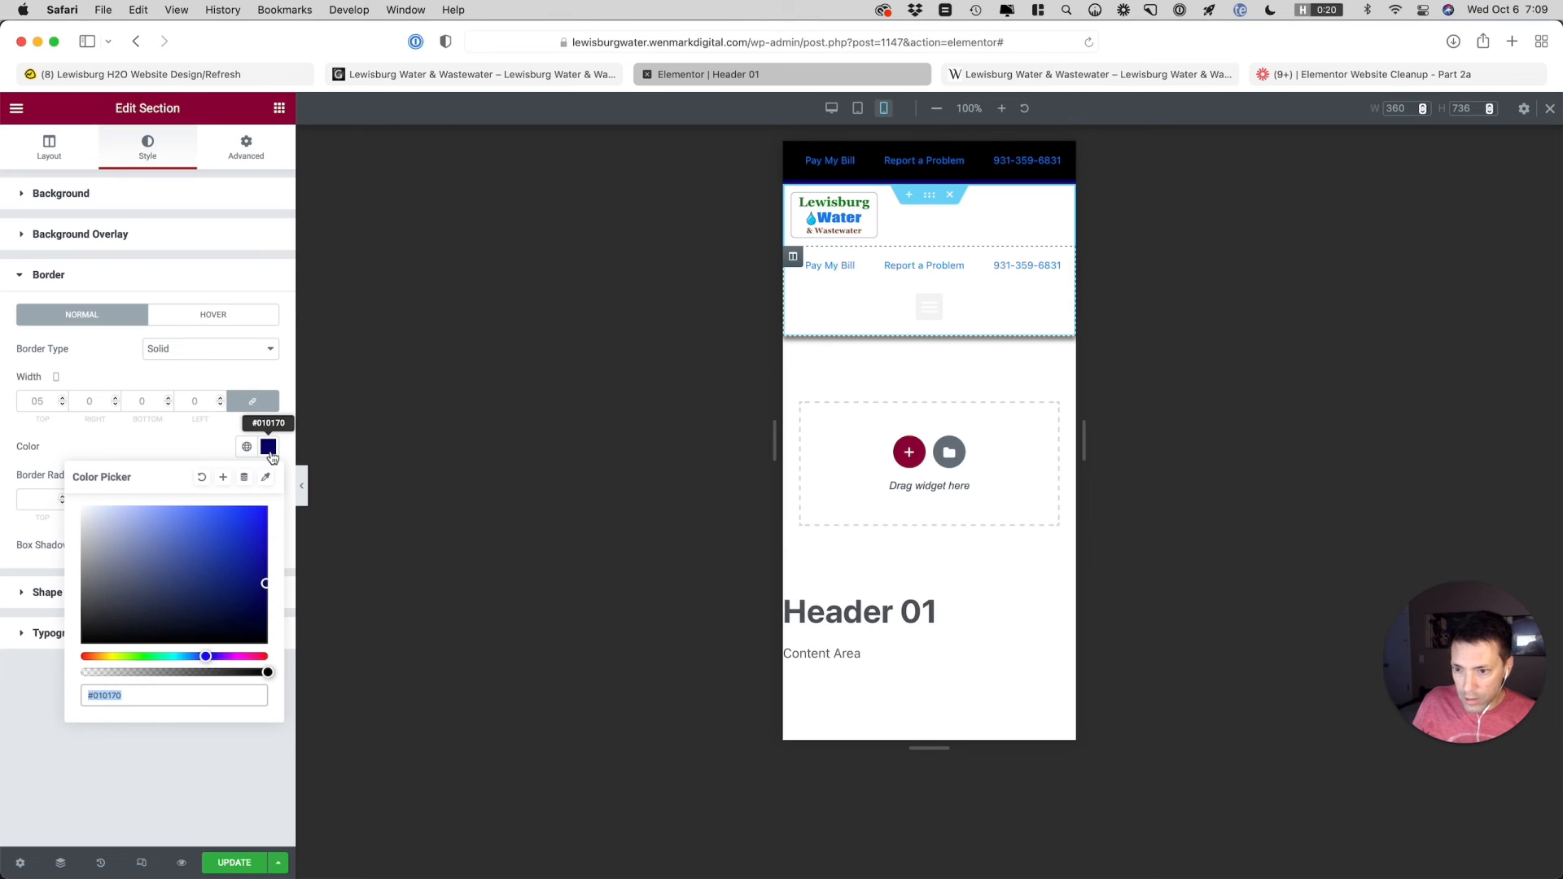
click(246, 447)
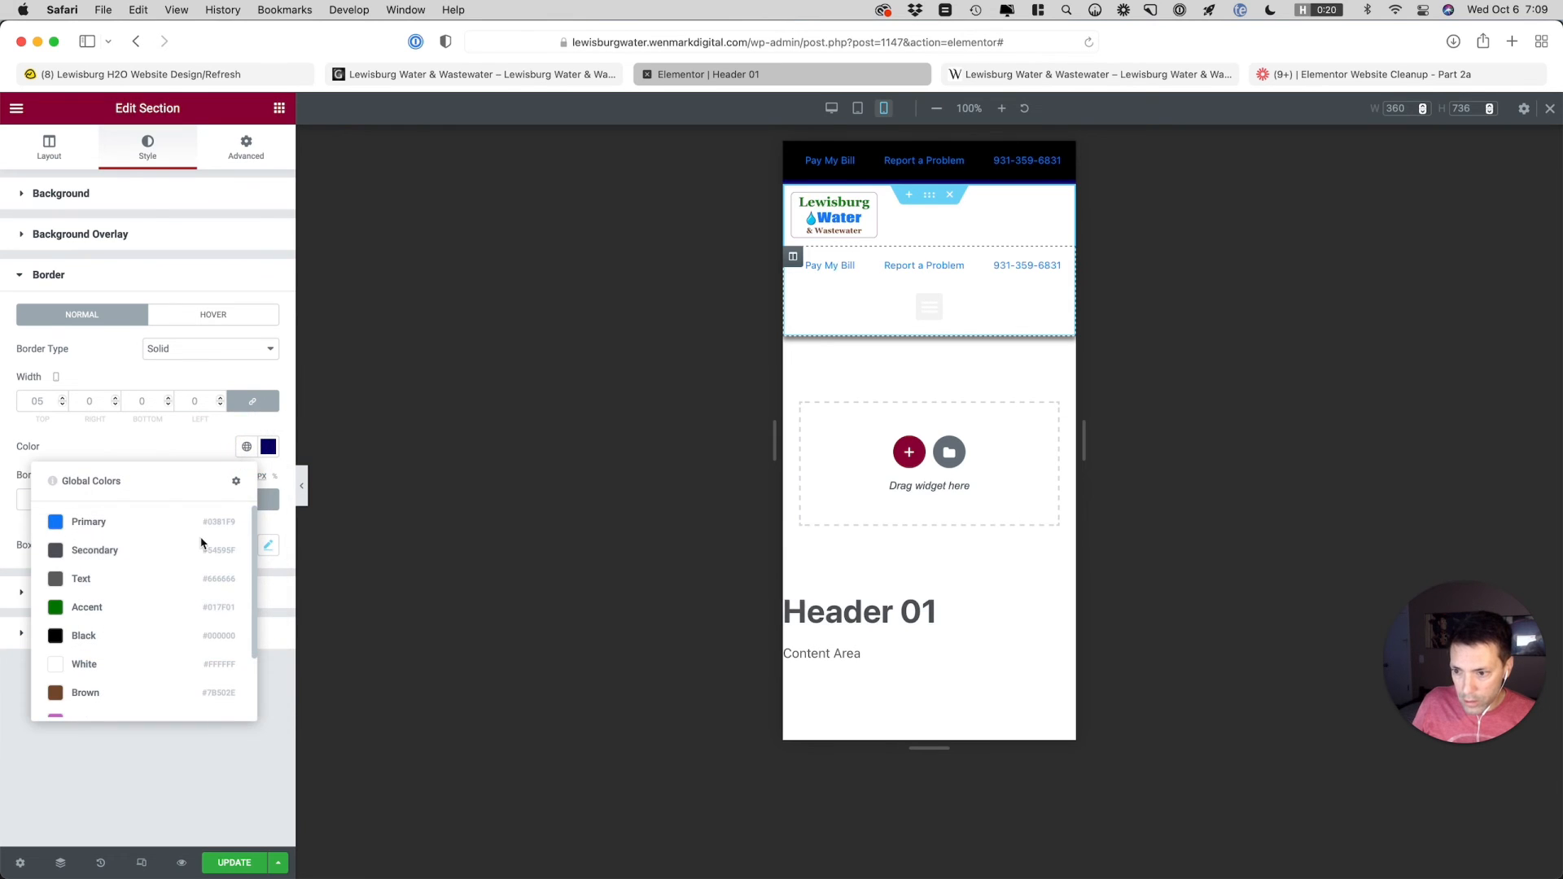
scroll(202, 543, down, 2)
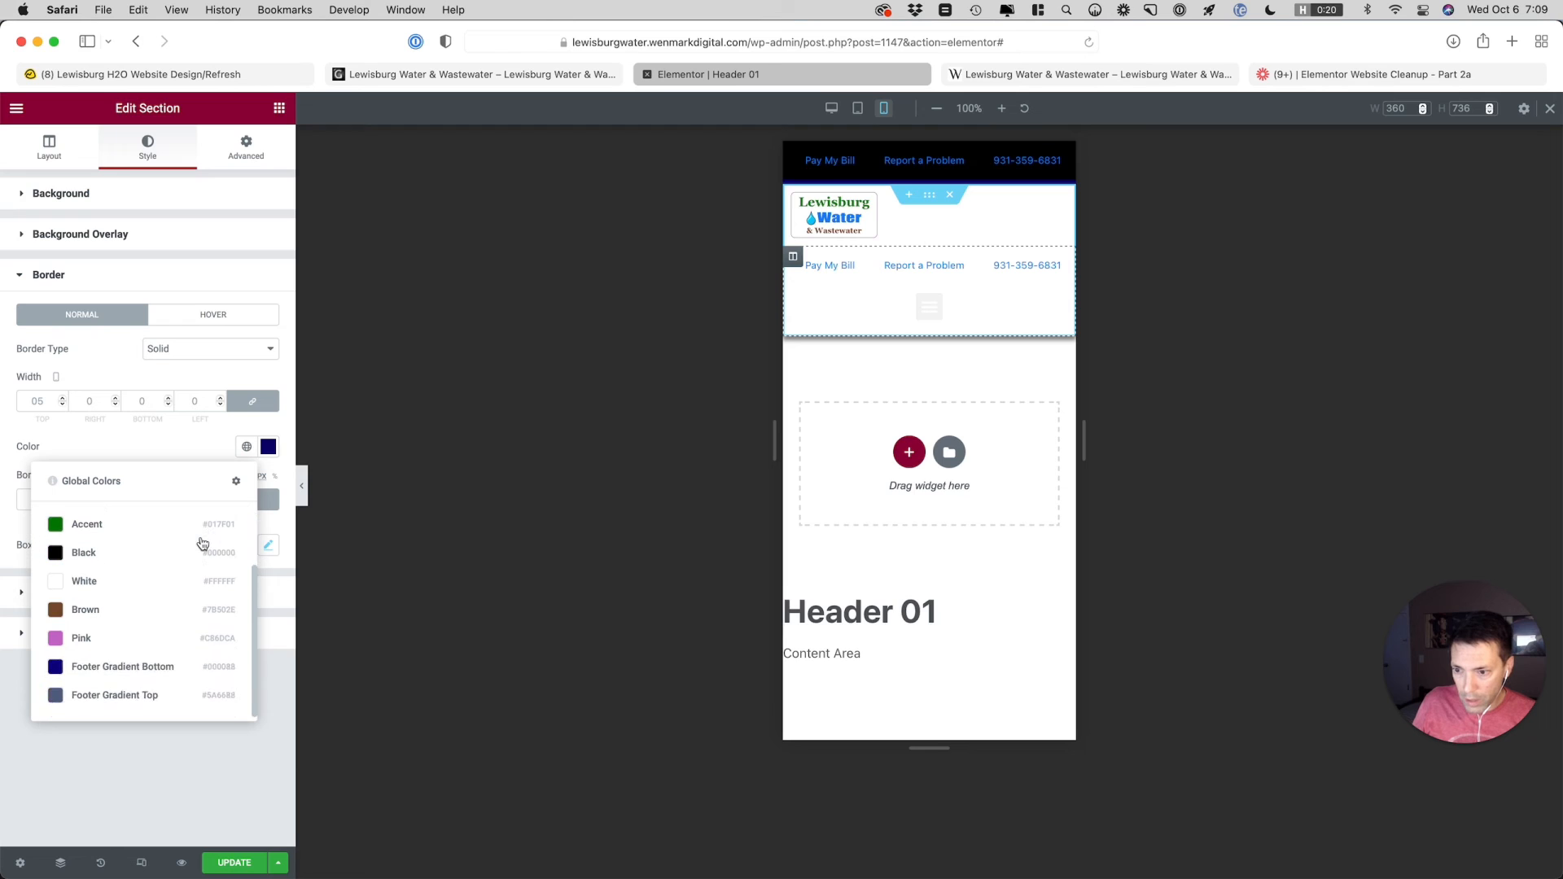
scroll(203, 543, up, 2)
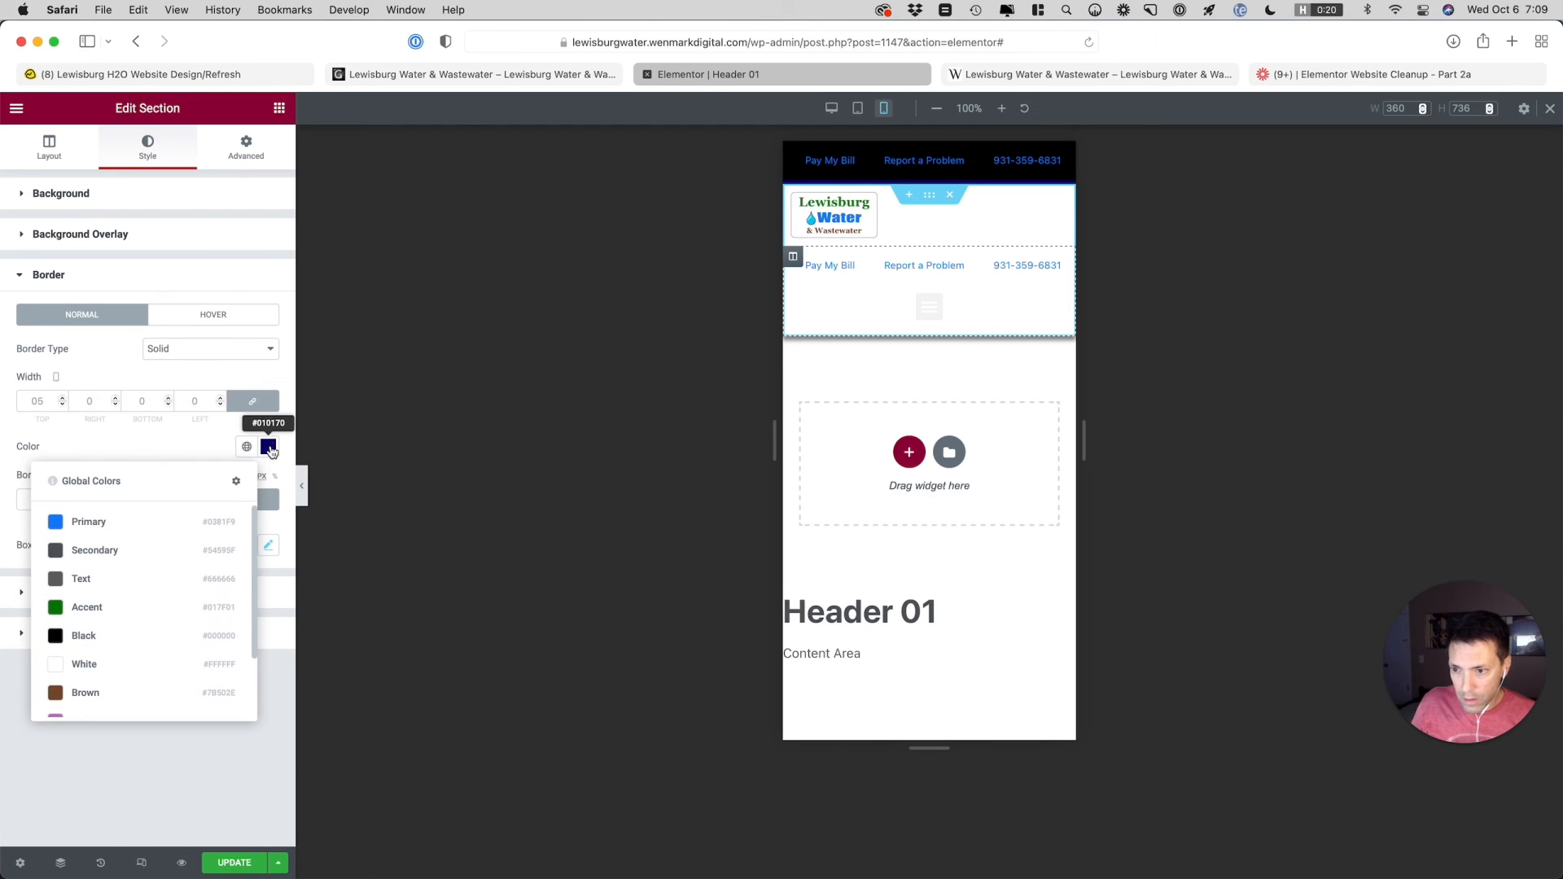
click(270, 448)
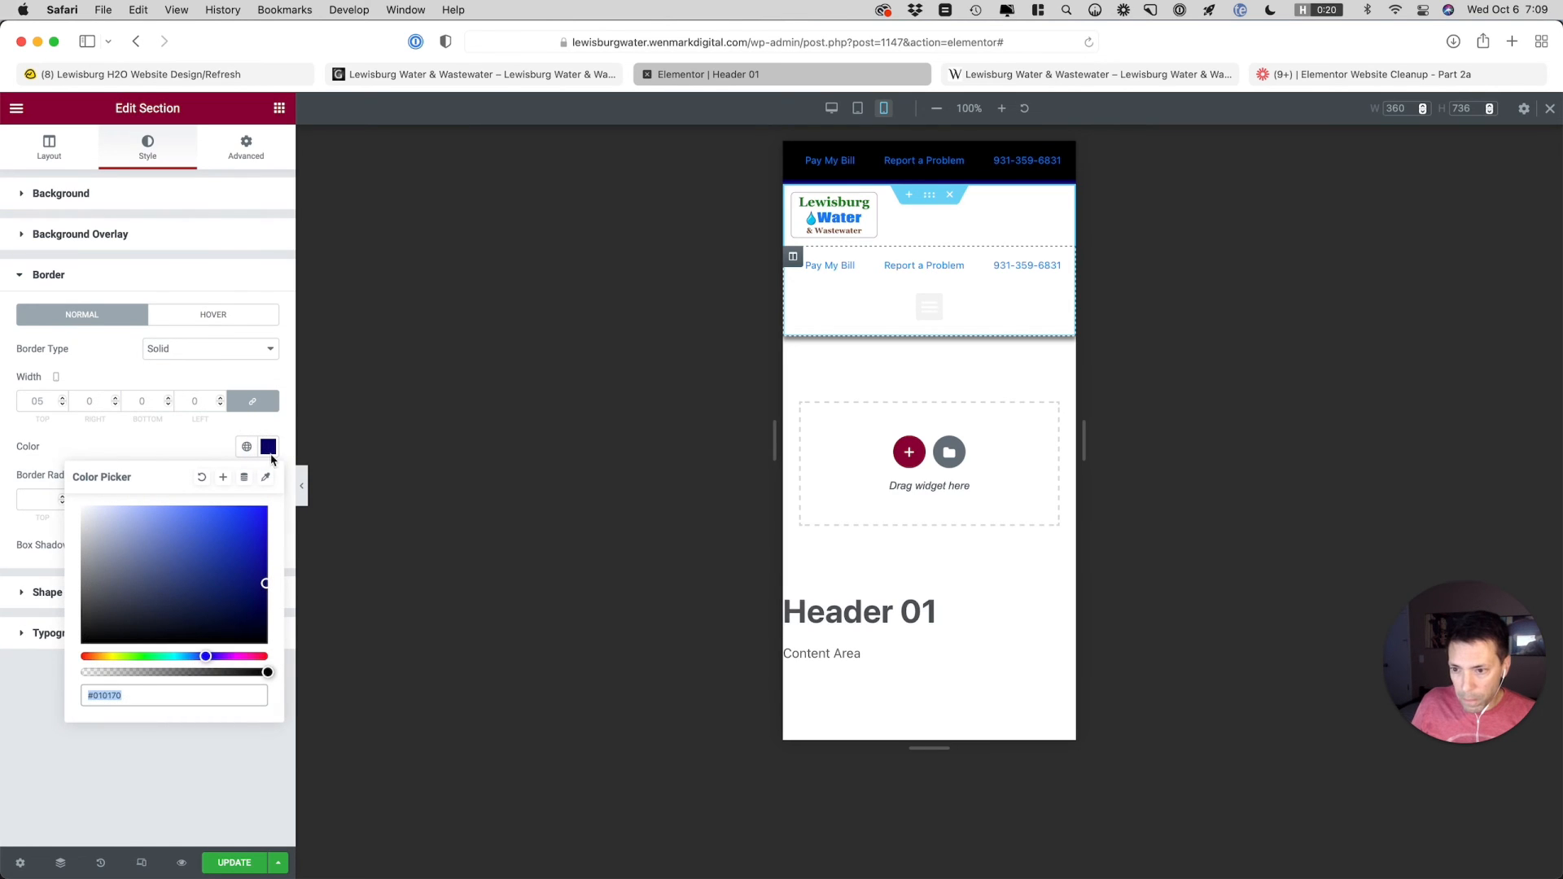
click(223, 477)
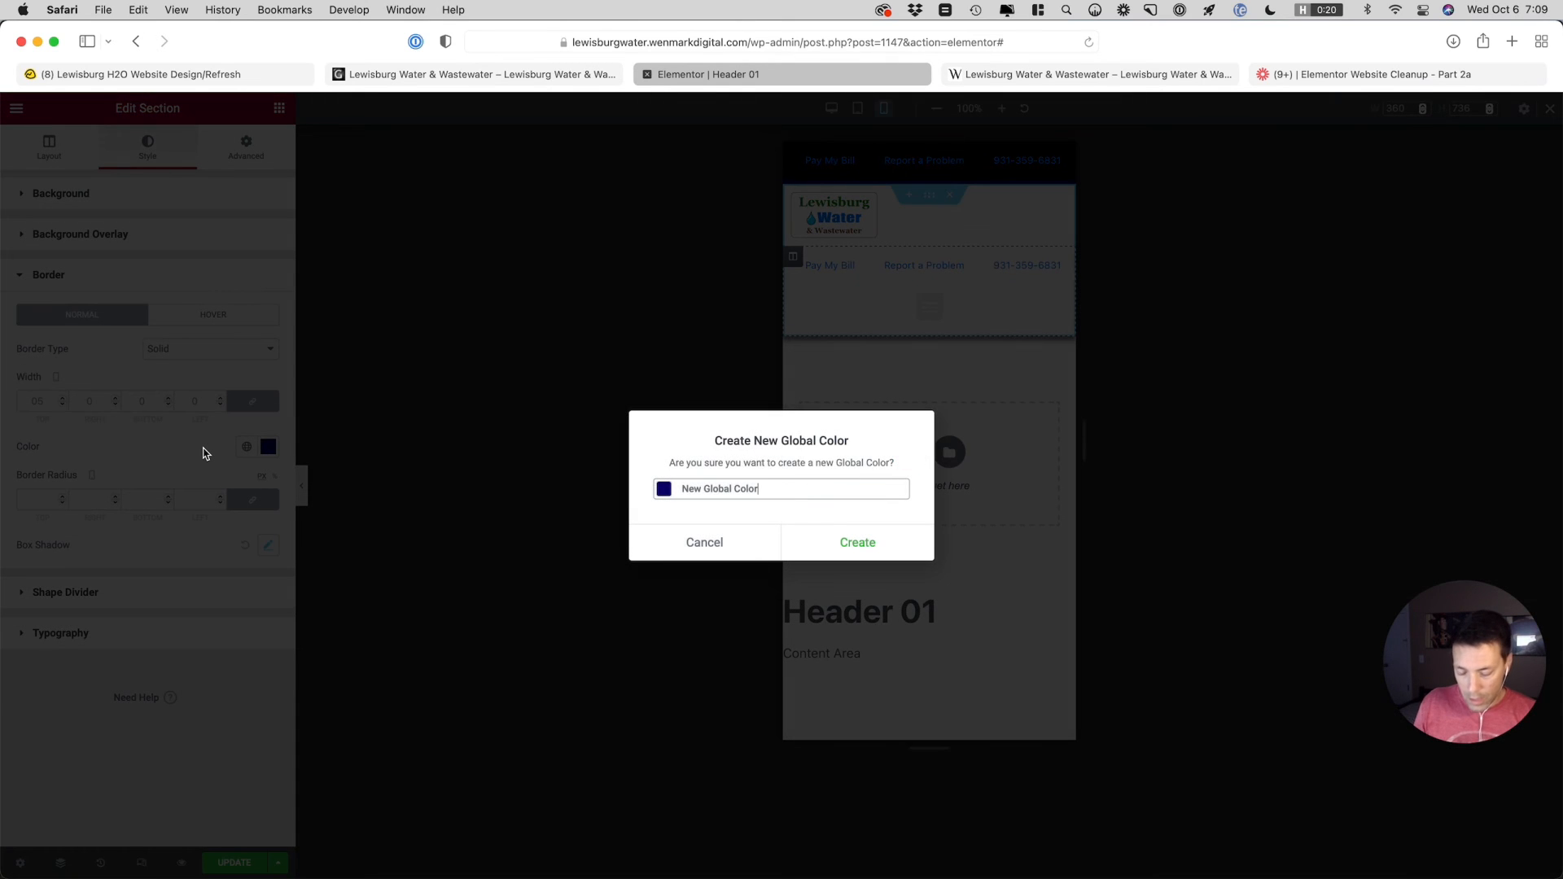
key(super+a)
text(He)
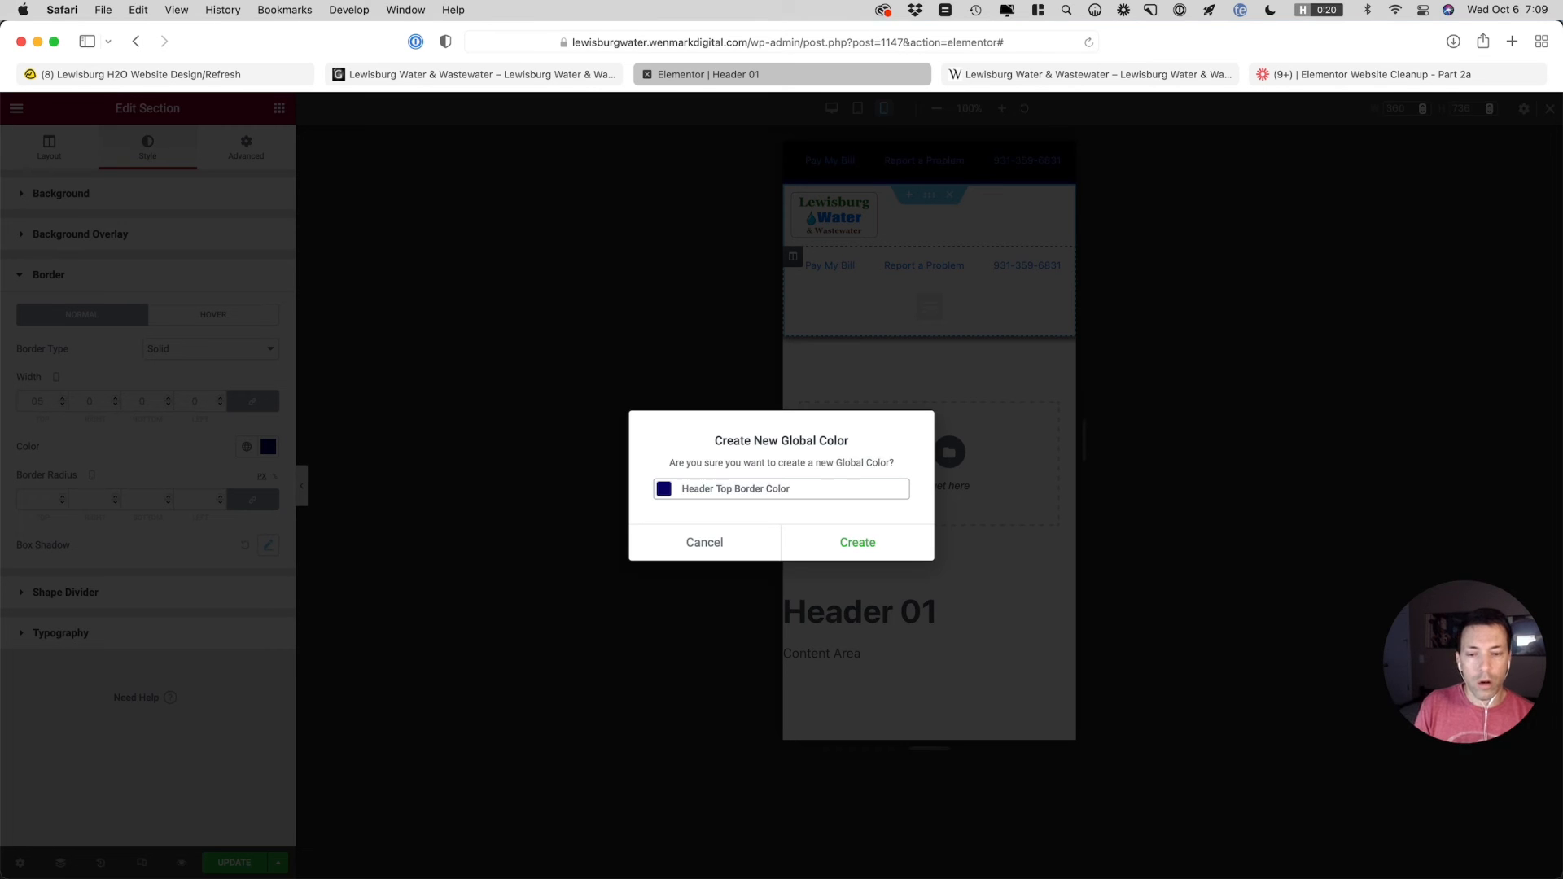
click(858, 543)
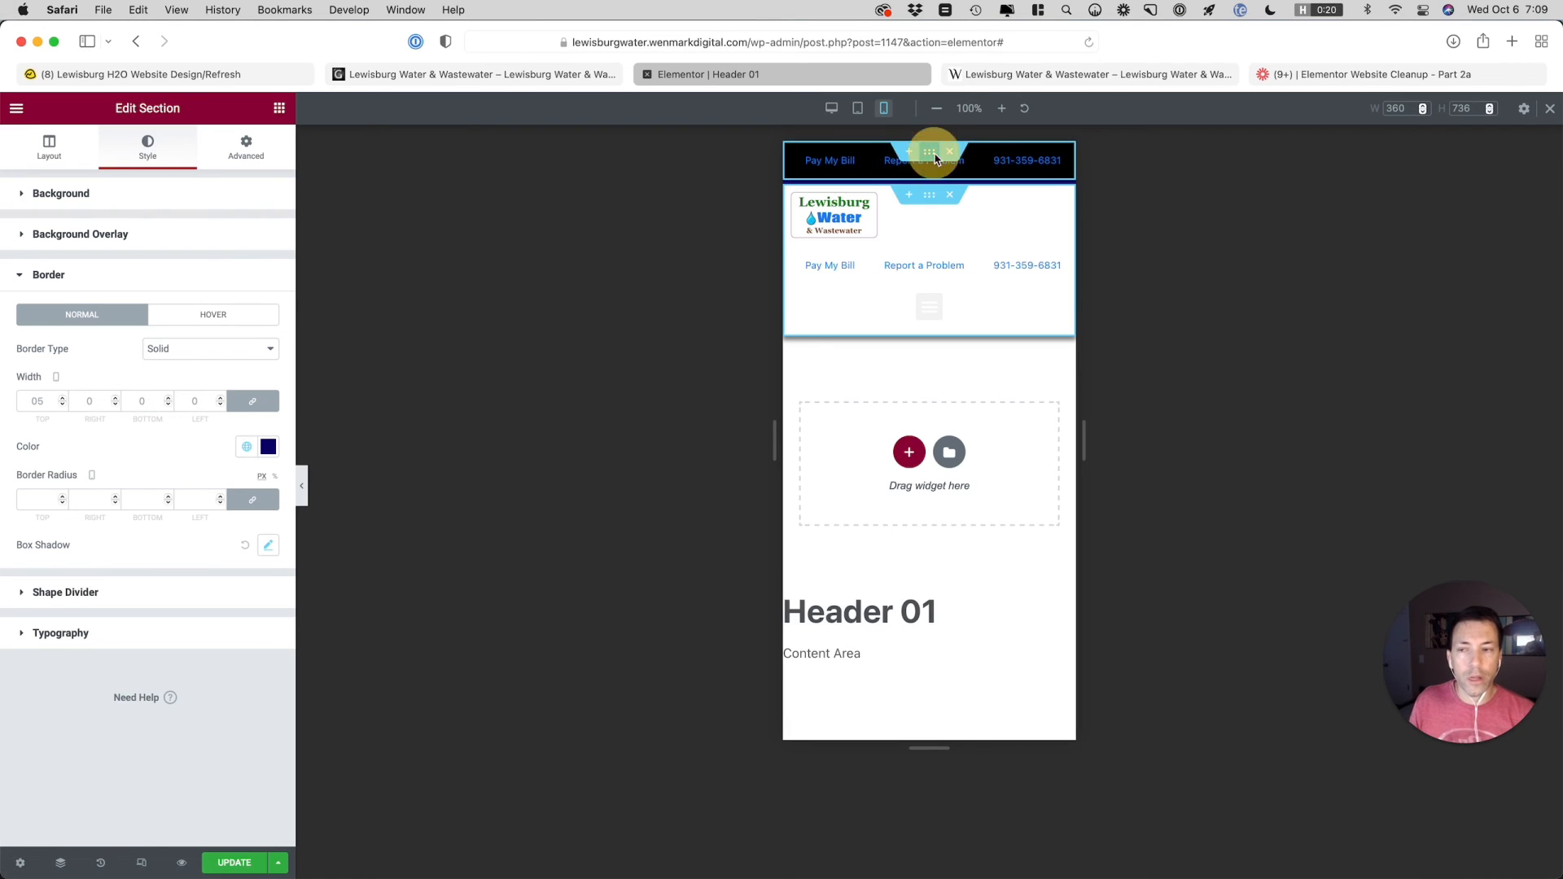
Set the top bar section's background color to the Header Top Border Color global color
click(929, 152)
click(246, 302)
scroll(163, 431, down, 3)
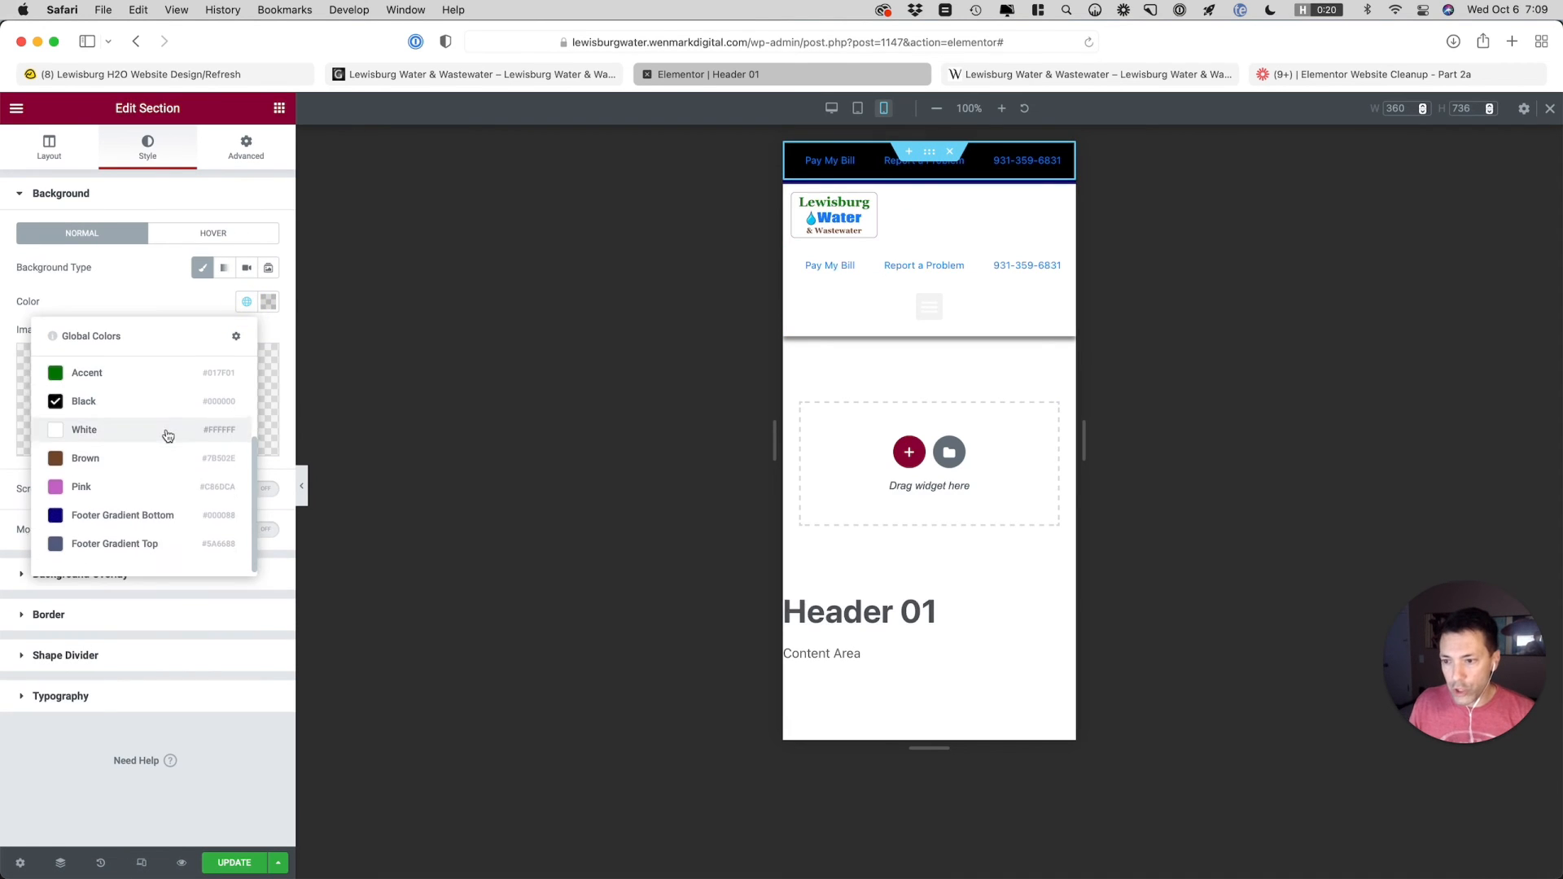
scroll(144, 531, up, 3)
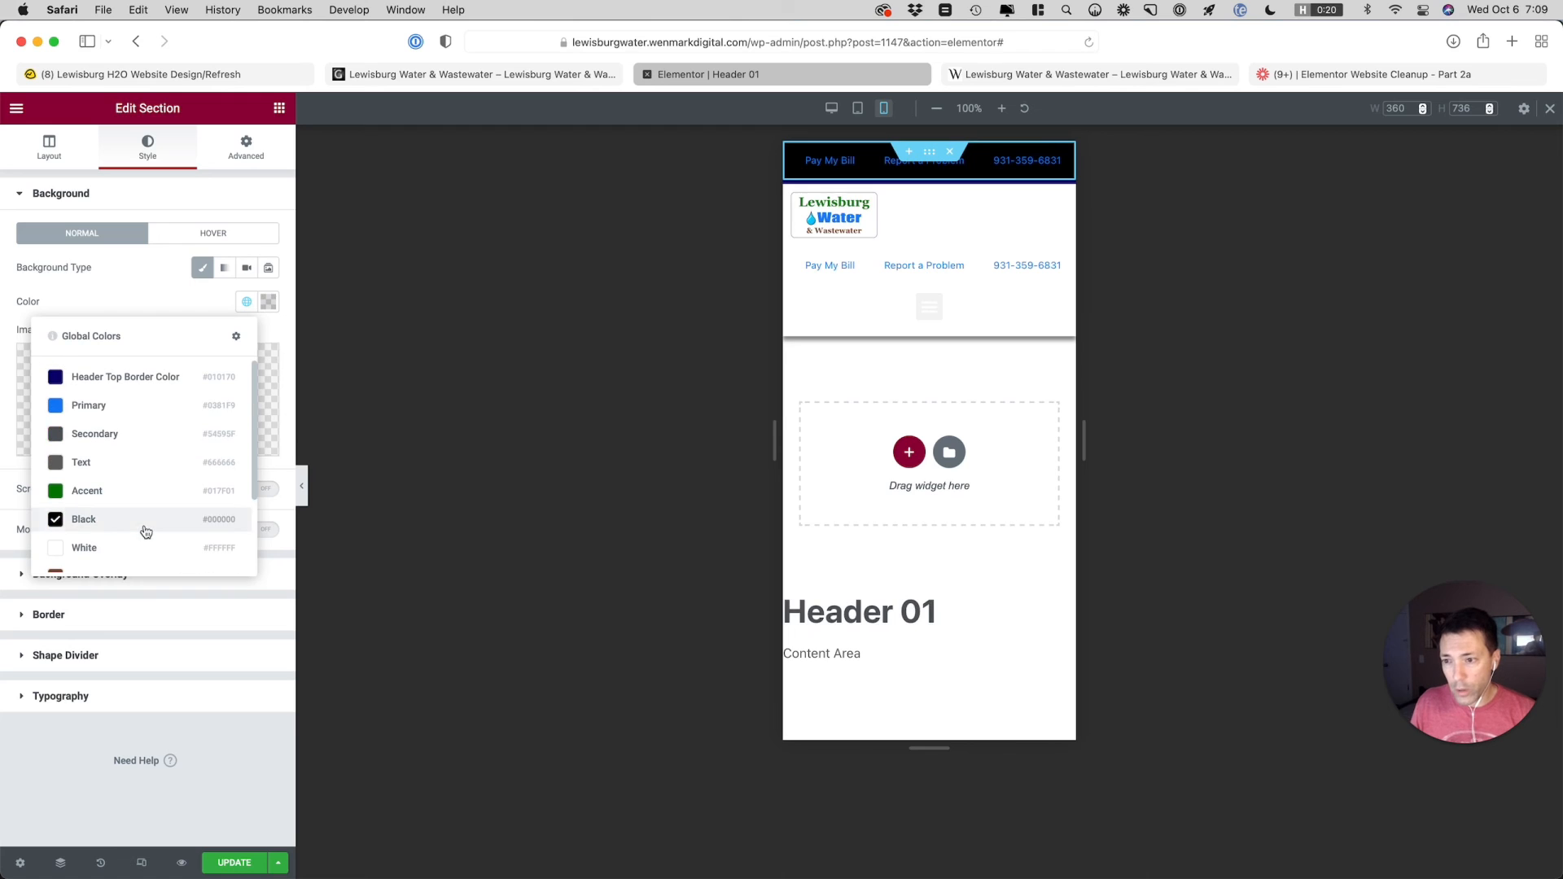
click(135, 378)
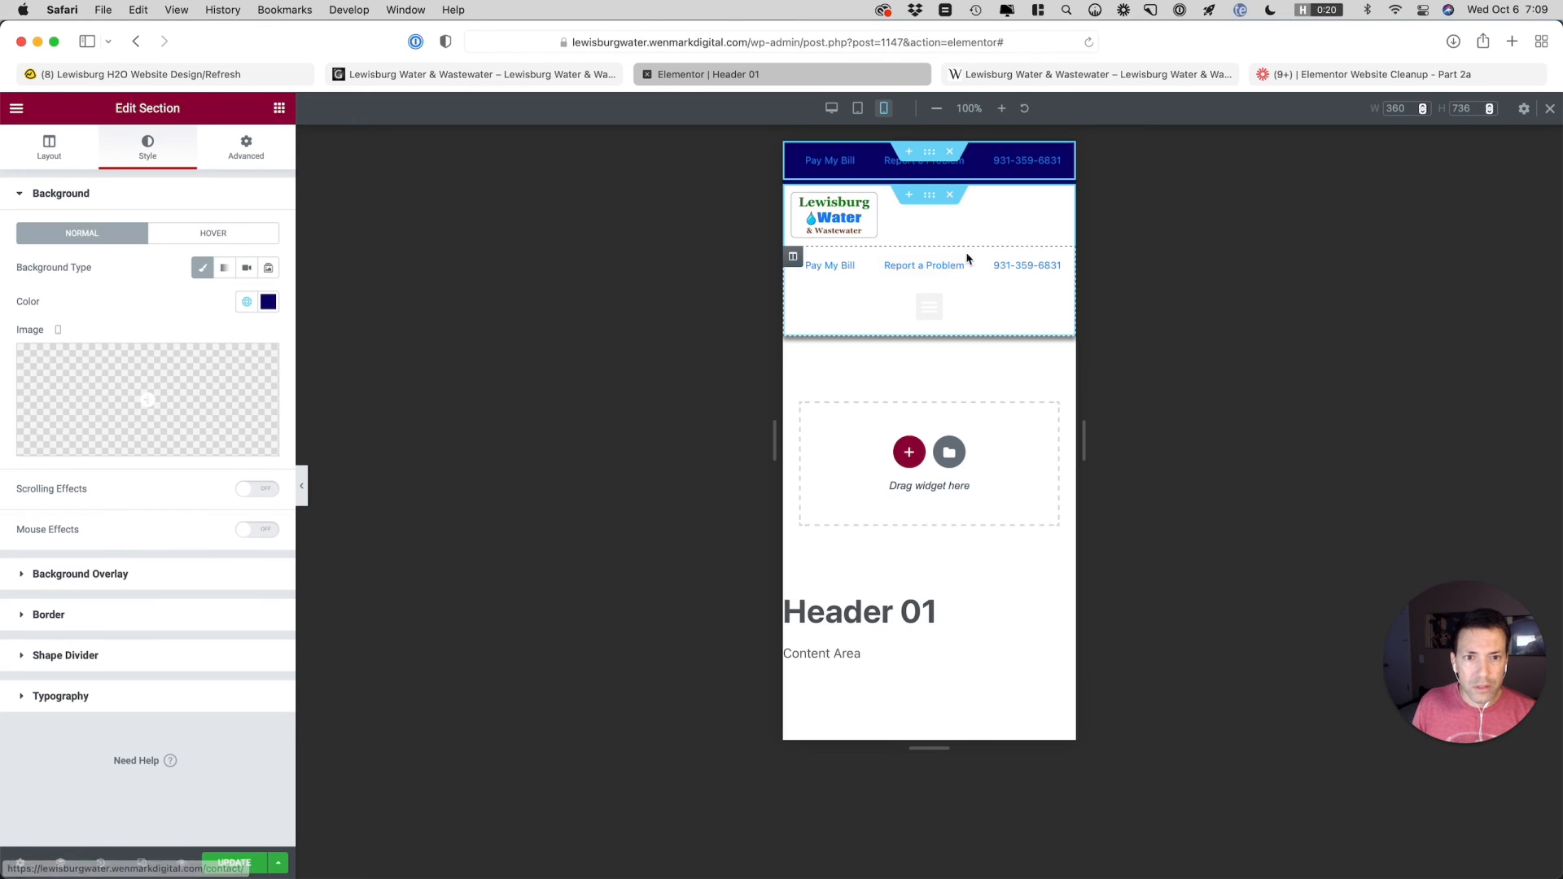
Clear the mobile font size of the Header Top Bar nav menu inside the main header section
click(1057, 305)
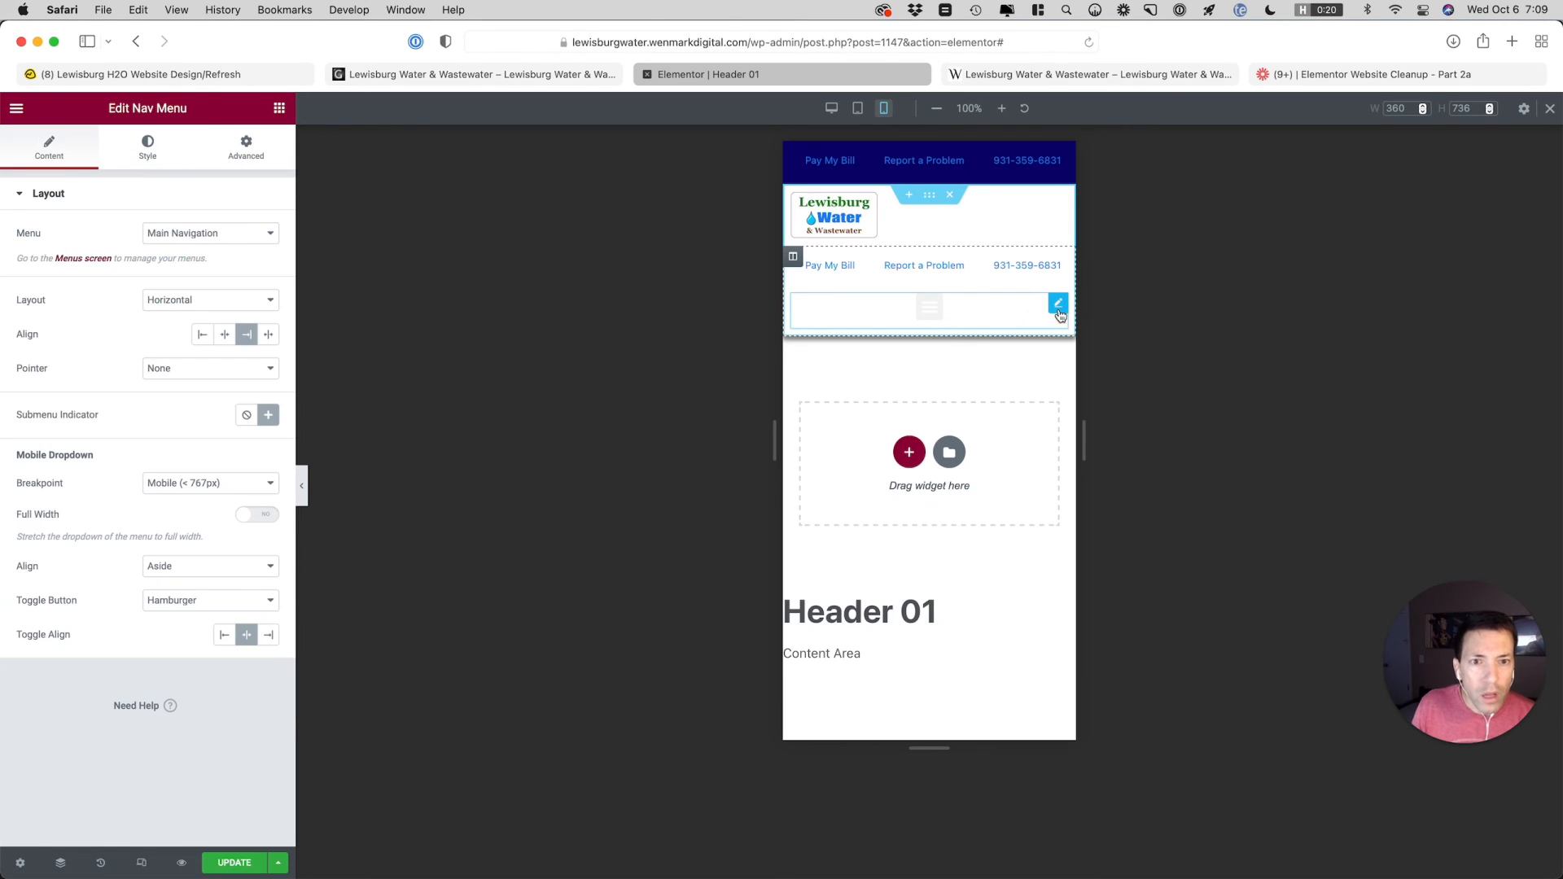
click(1060, 264)
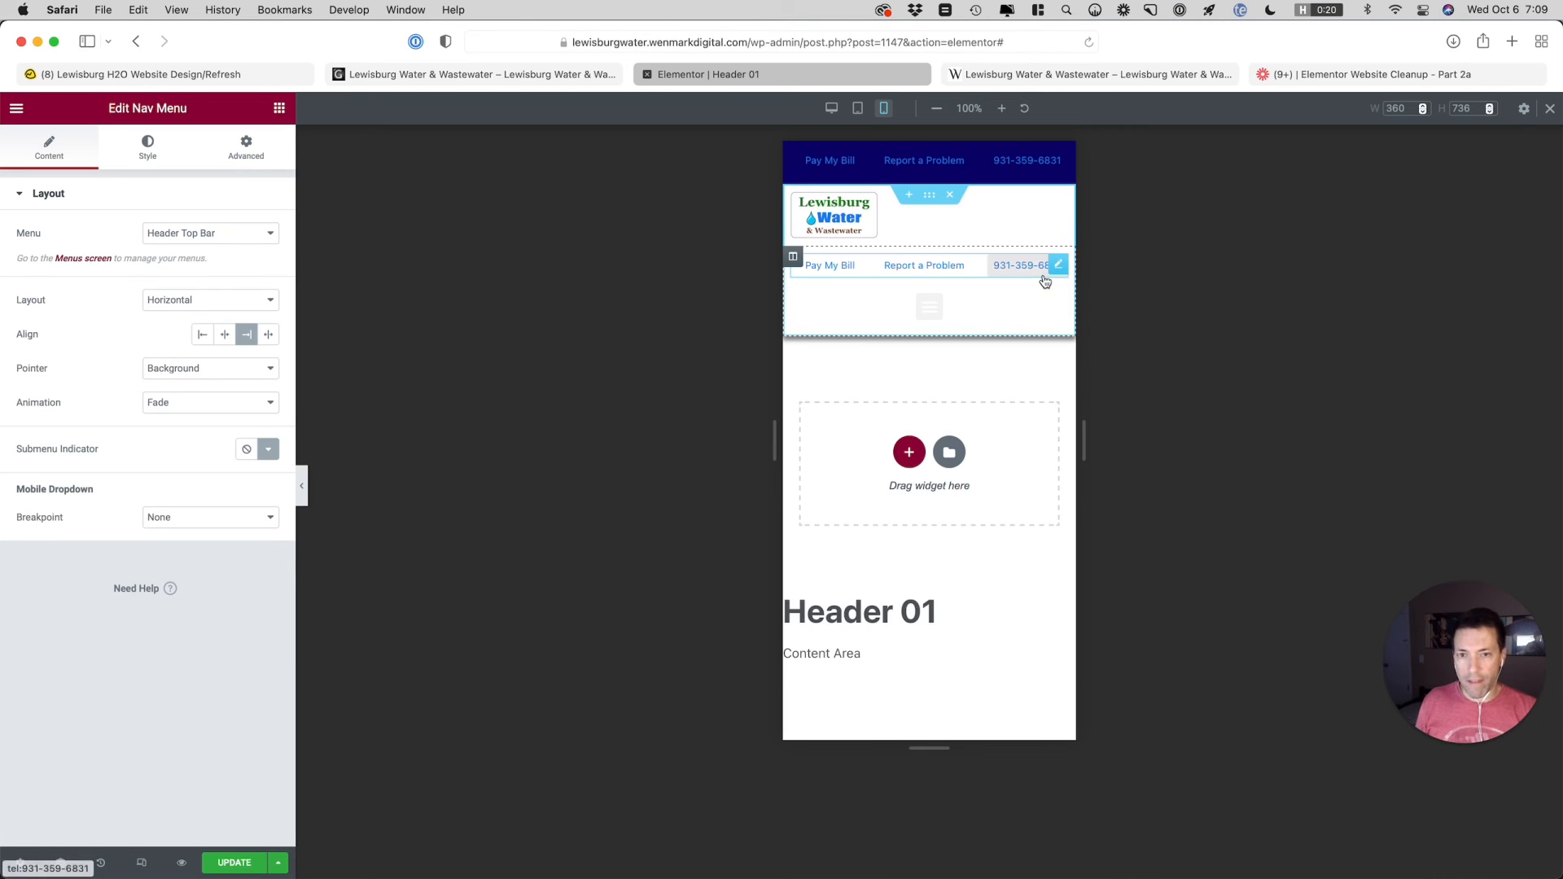
click(147, 148)
click(268, 236)
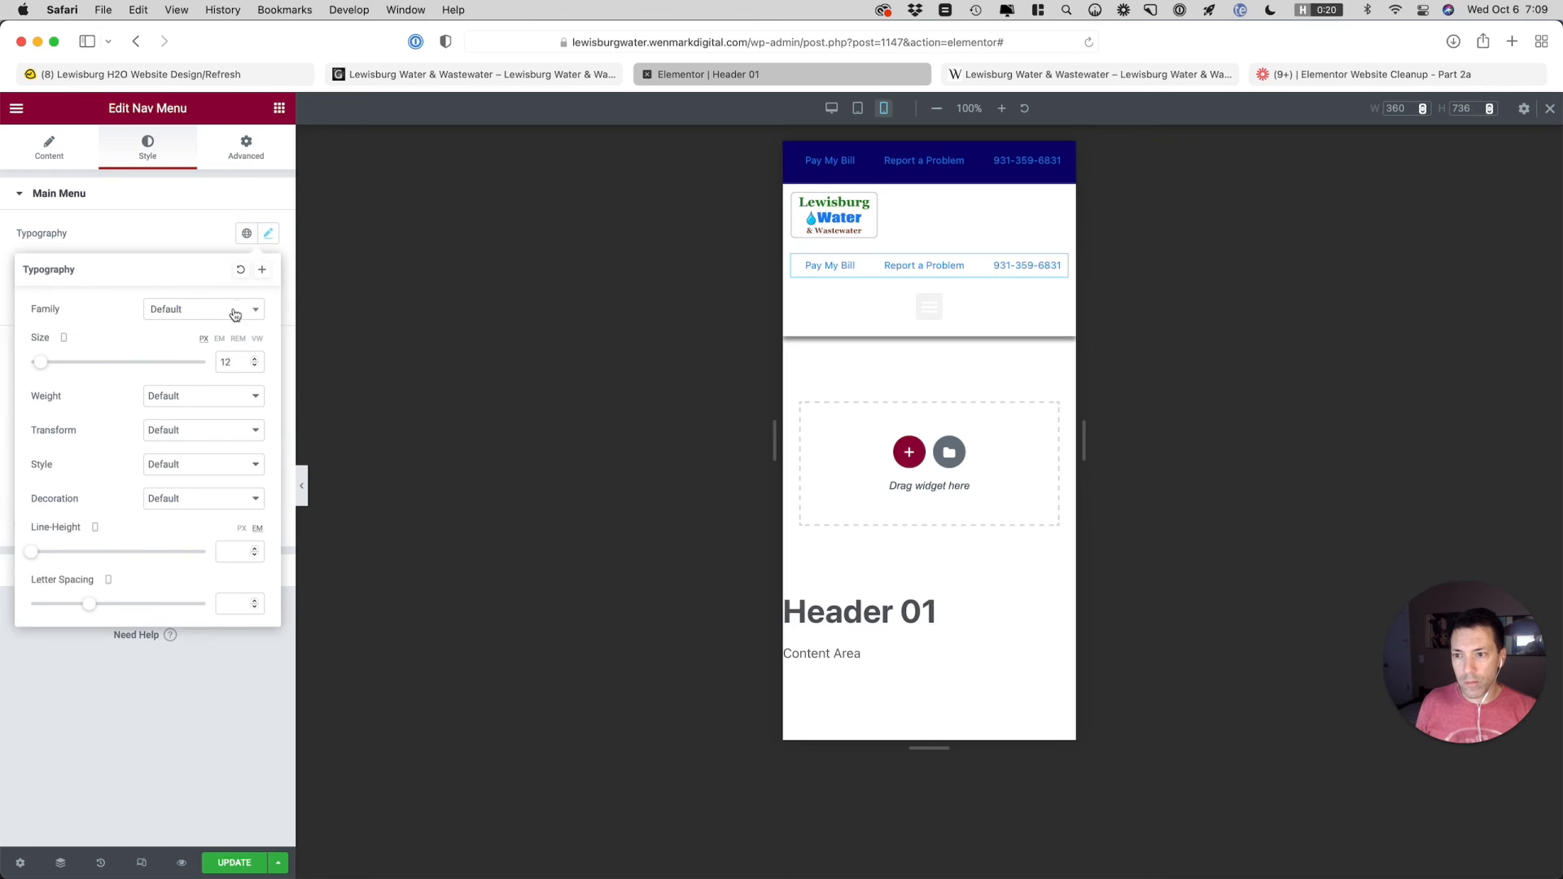
double_click(231, 360)
key(BackSpace)
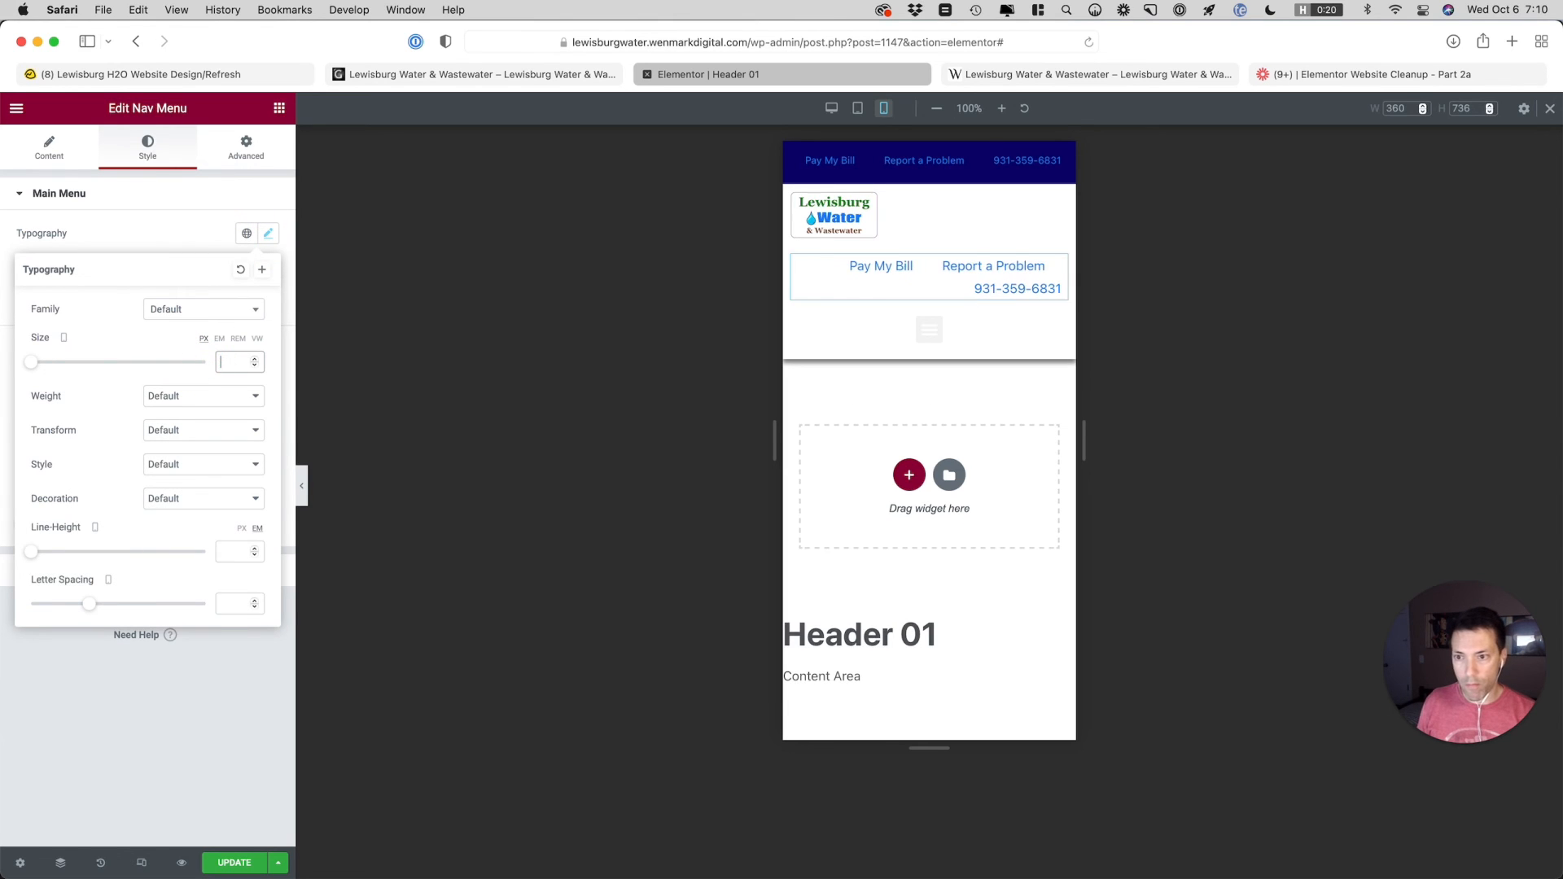
Hide the main header section's Header Top Bar nav menu on mobile
click(241, 153)
click(241, 153)
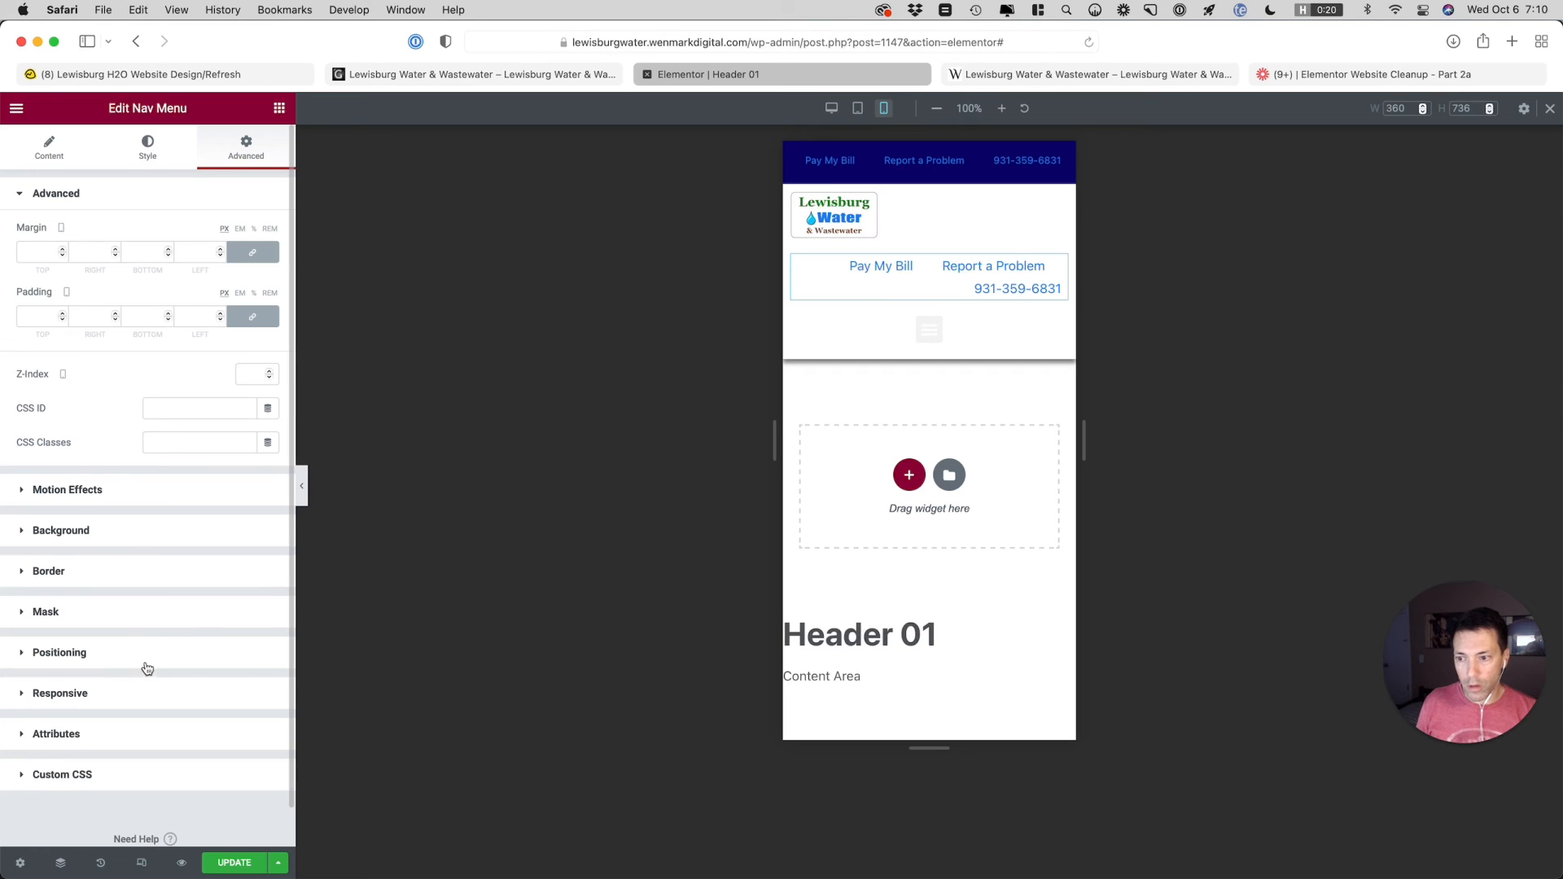
click(157, 693)
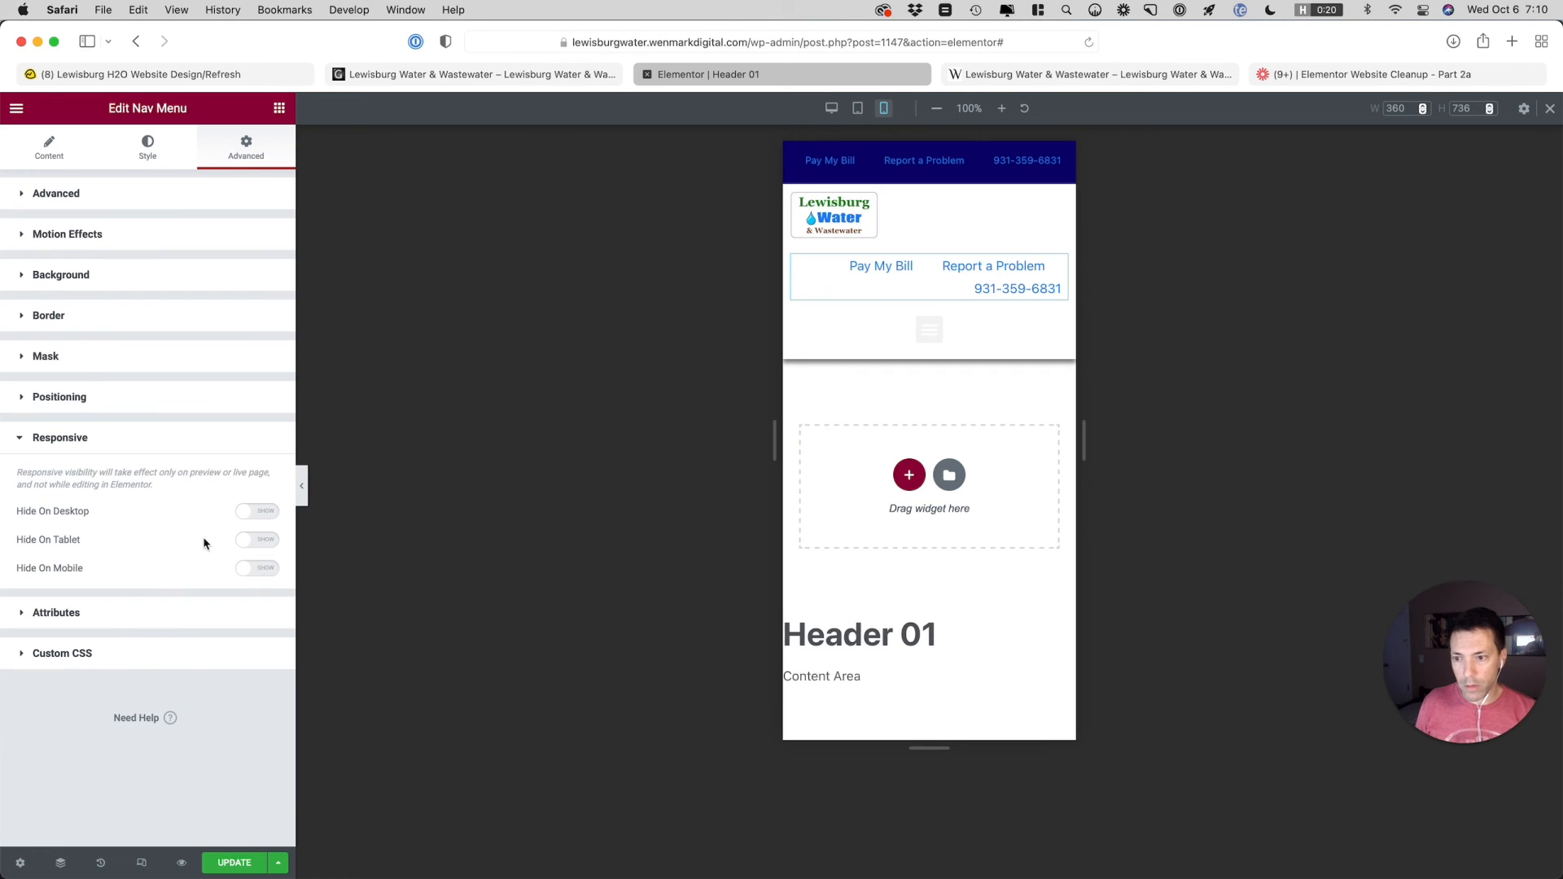
click(266, 569)
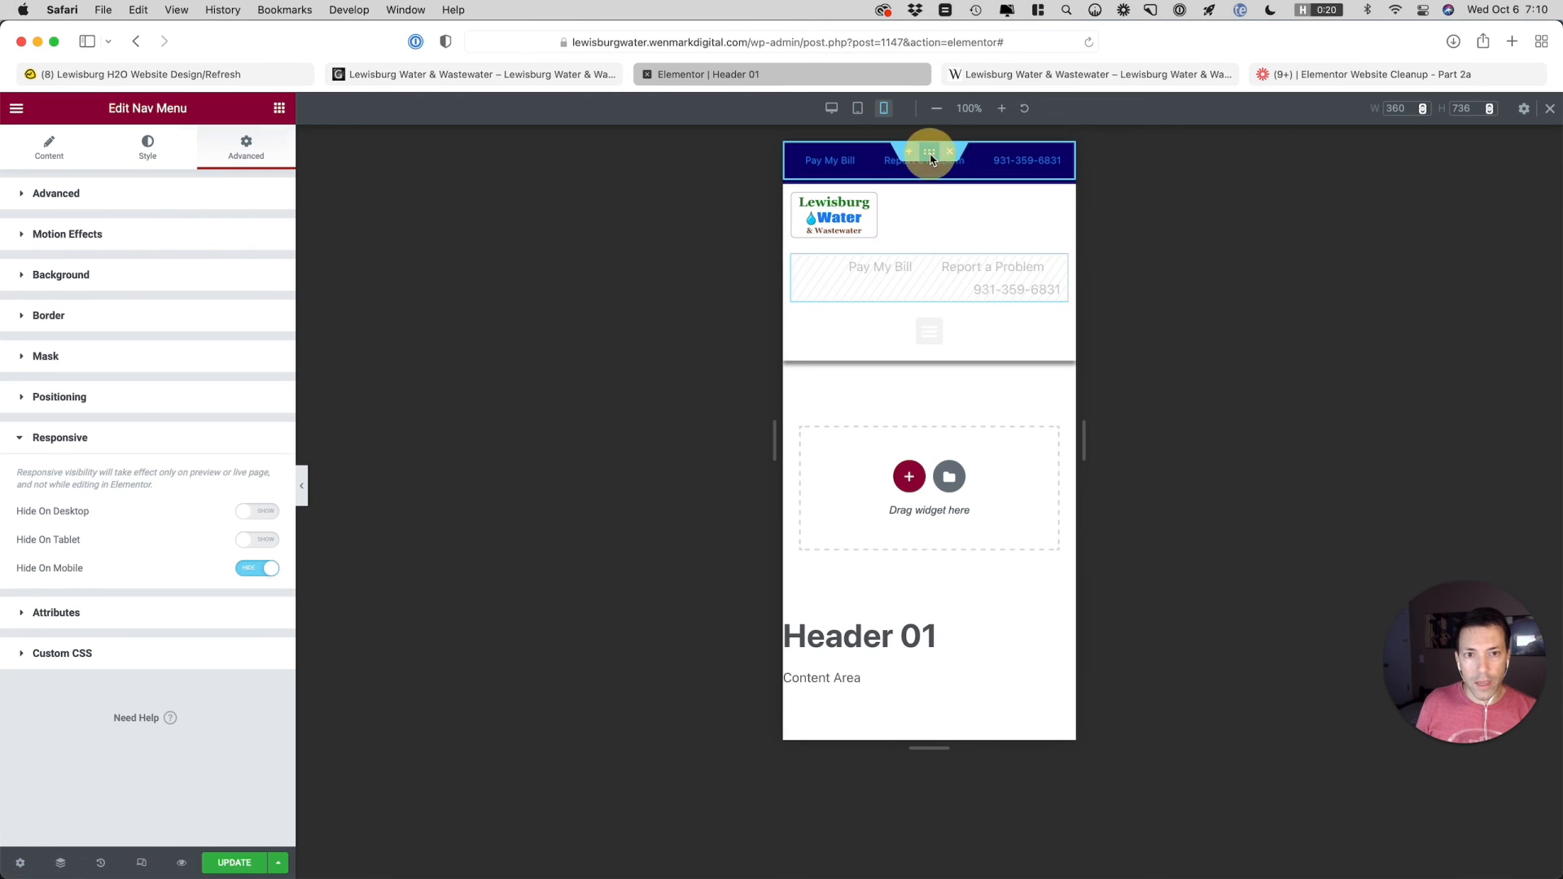
Hide the new top bar section on desktop and tablet
click(929, 151)
click(249, 152)
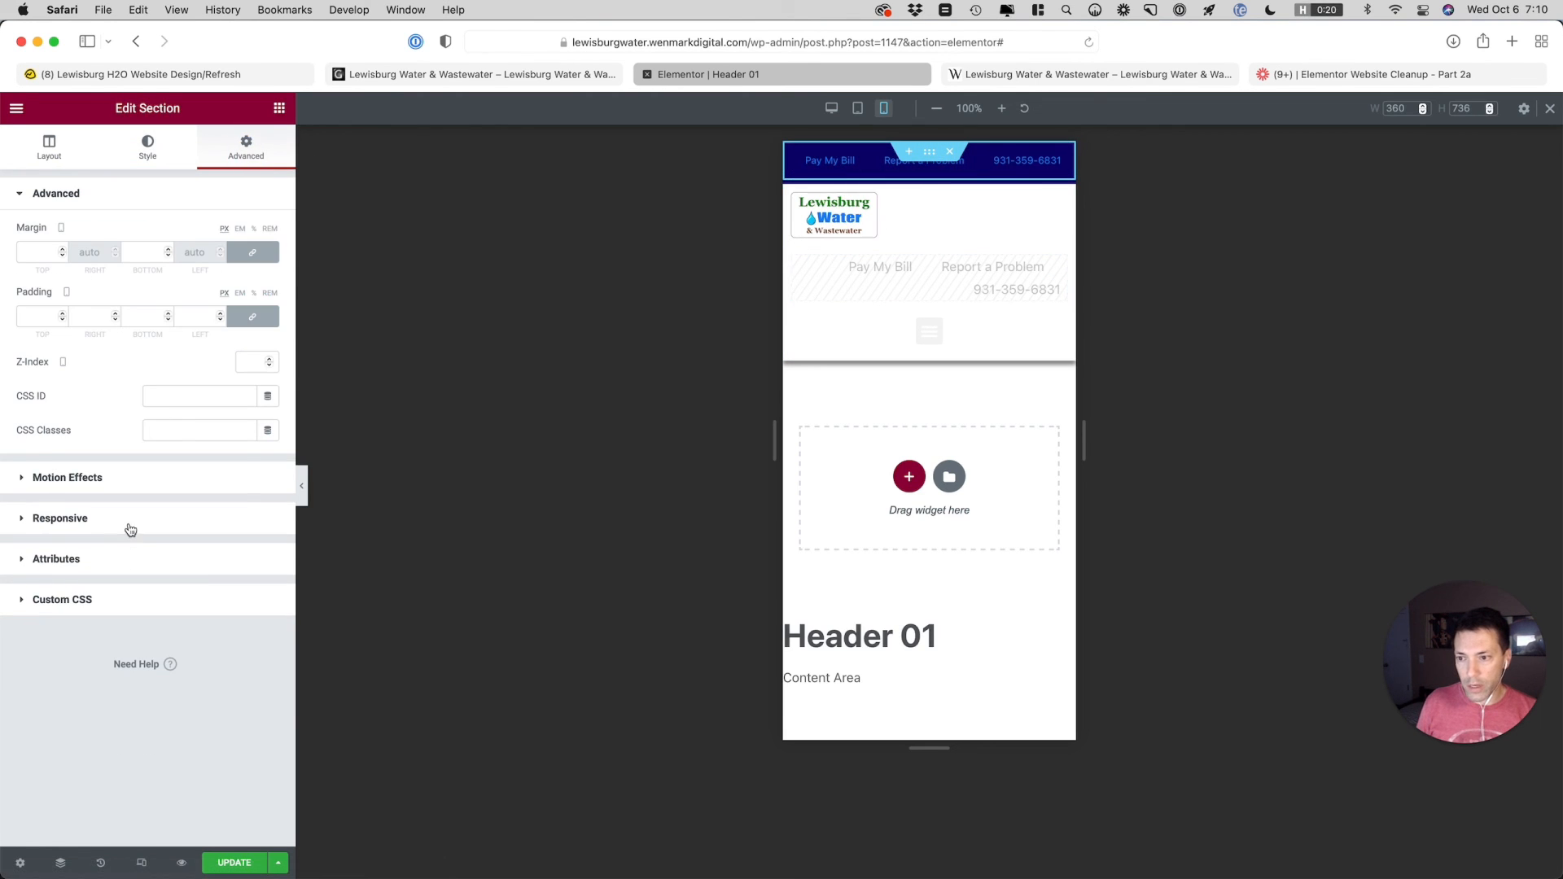
click(130, 521)
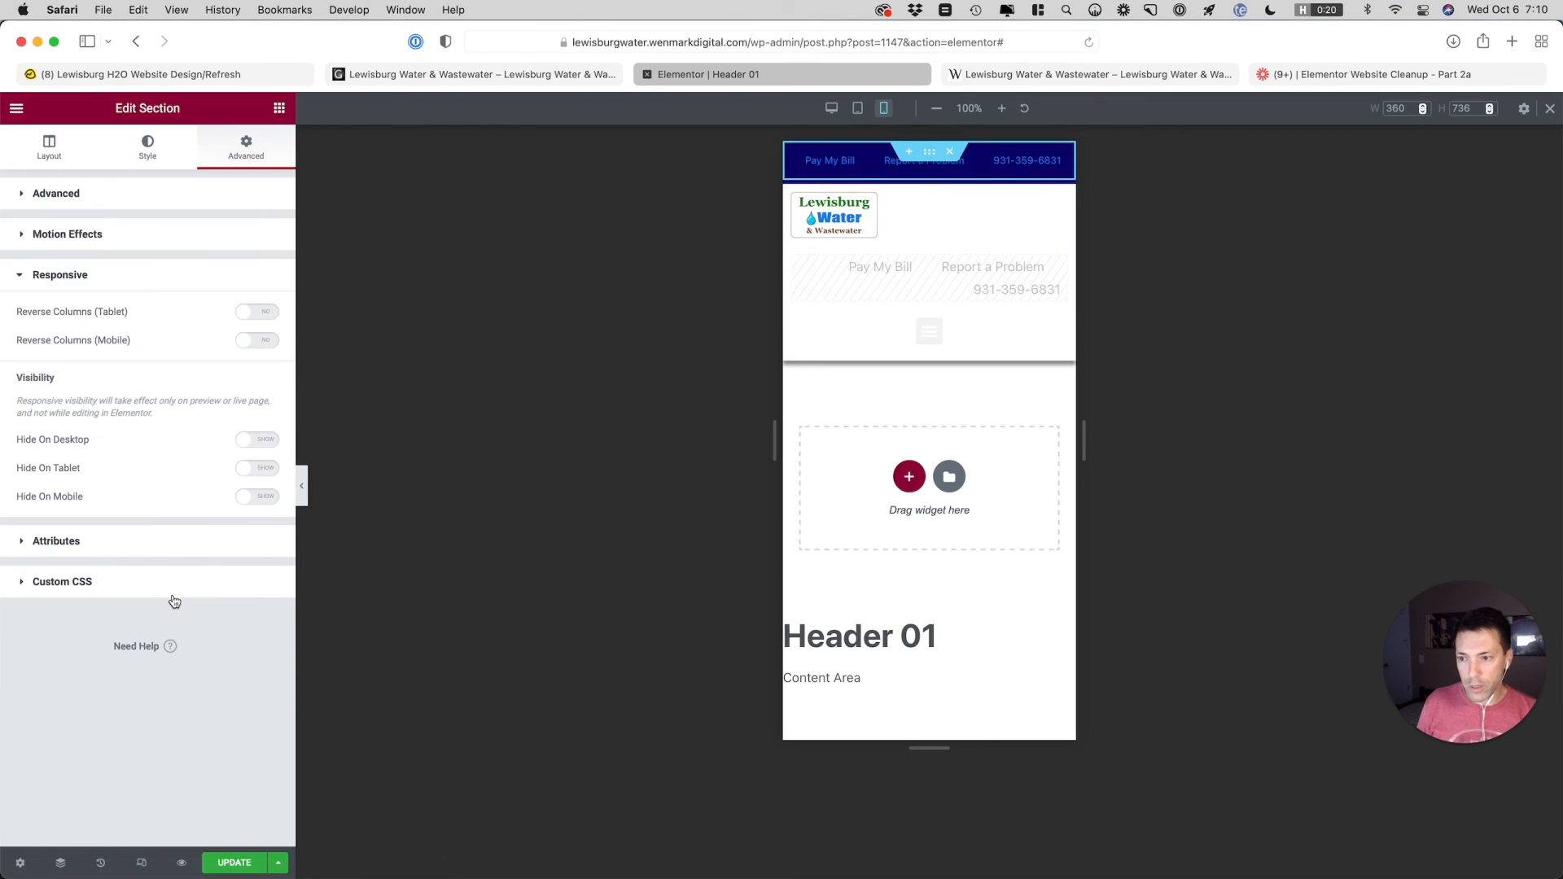
click(252, 467)
click(254, 440)
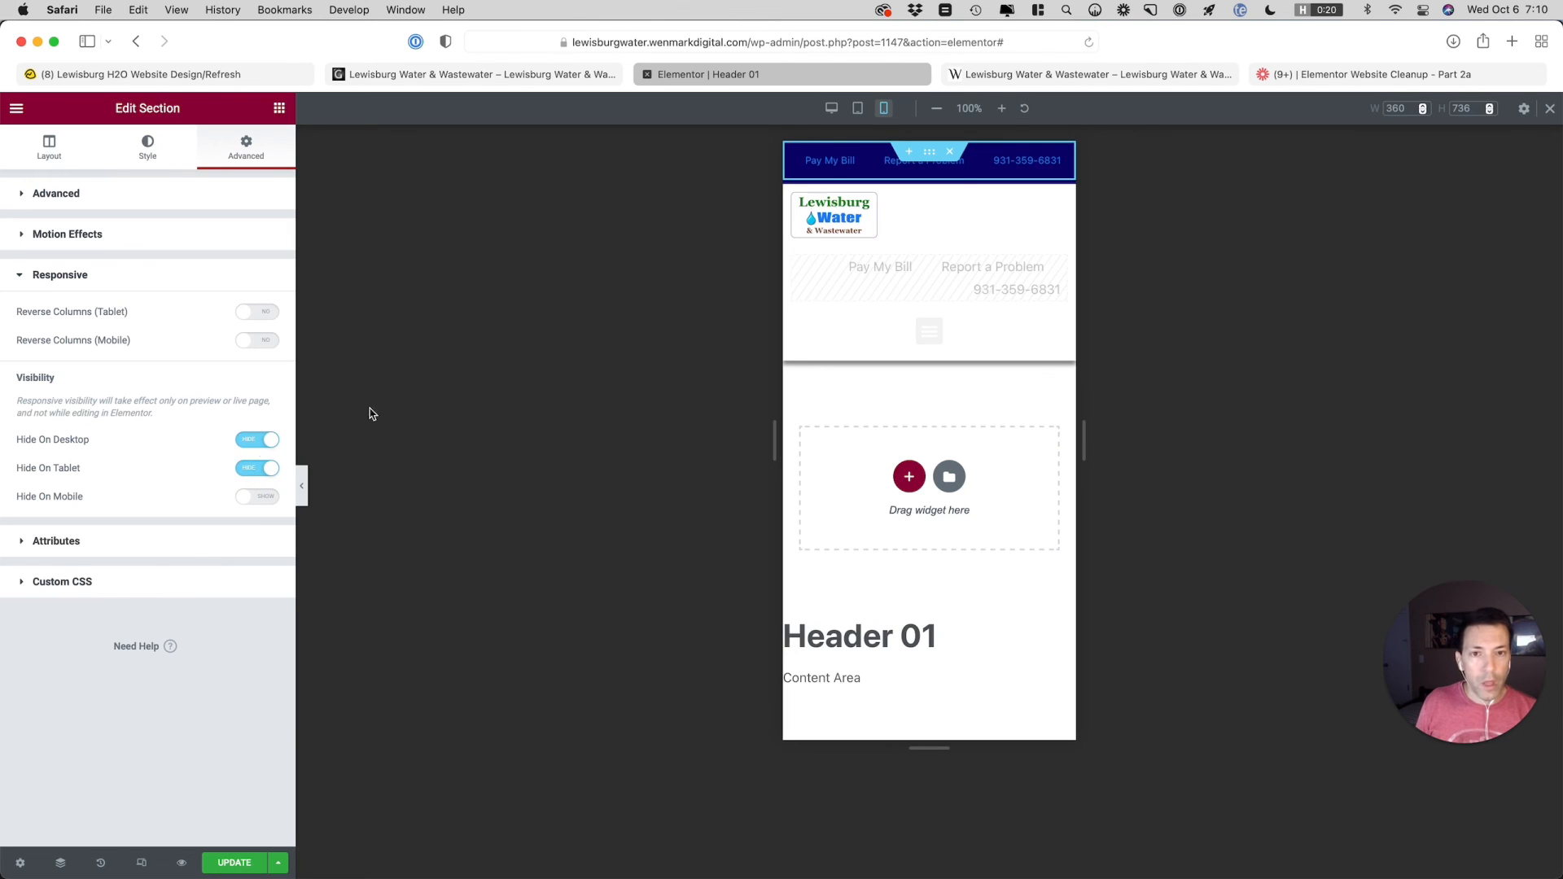
Set the text color of the nav menu in the top bar section to the White global color
click(1055, 161)
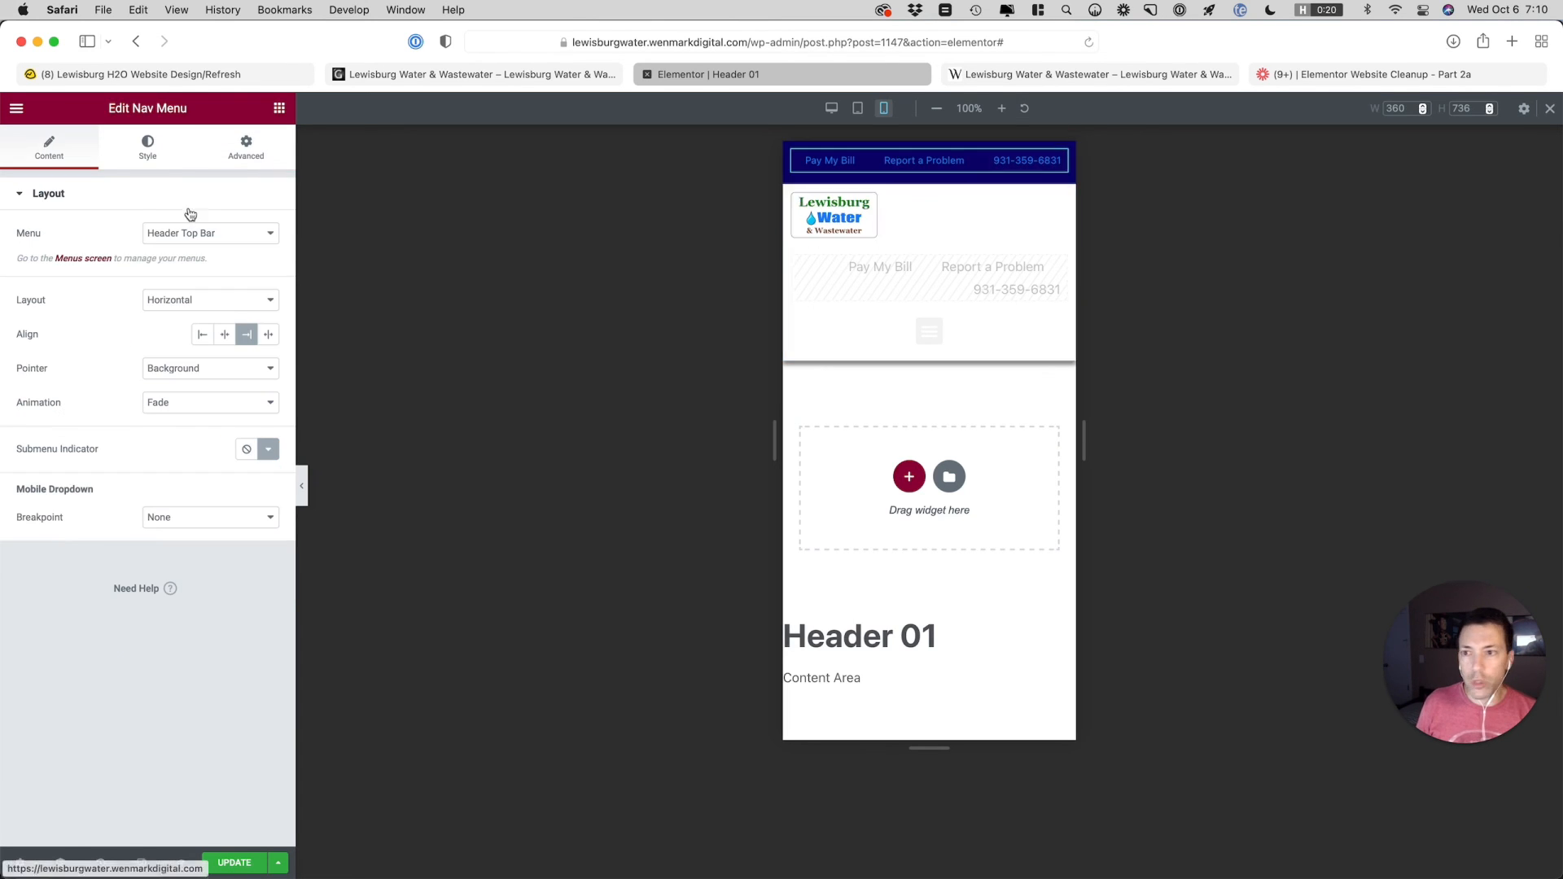
click(147, 151)
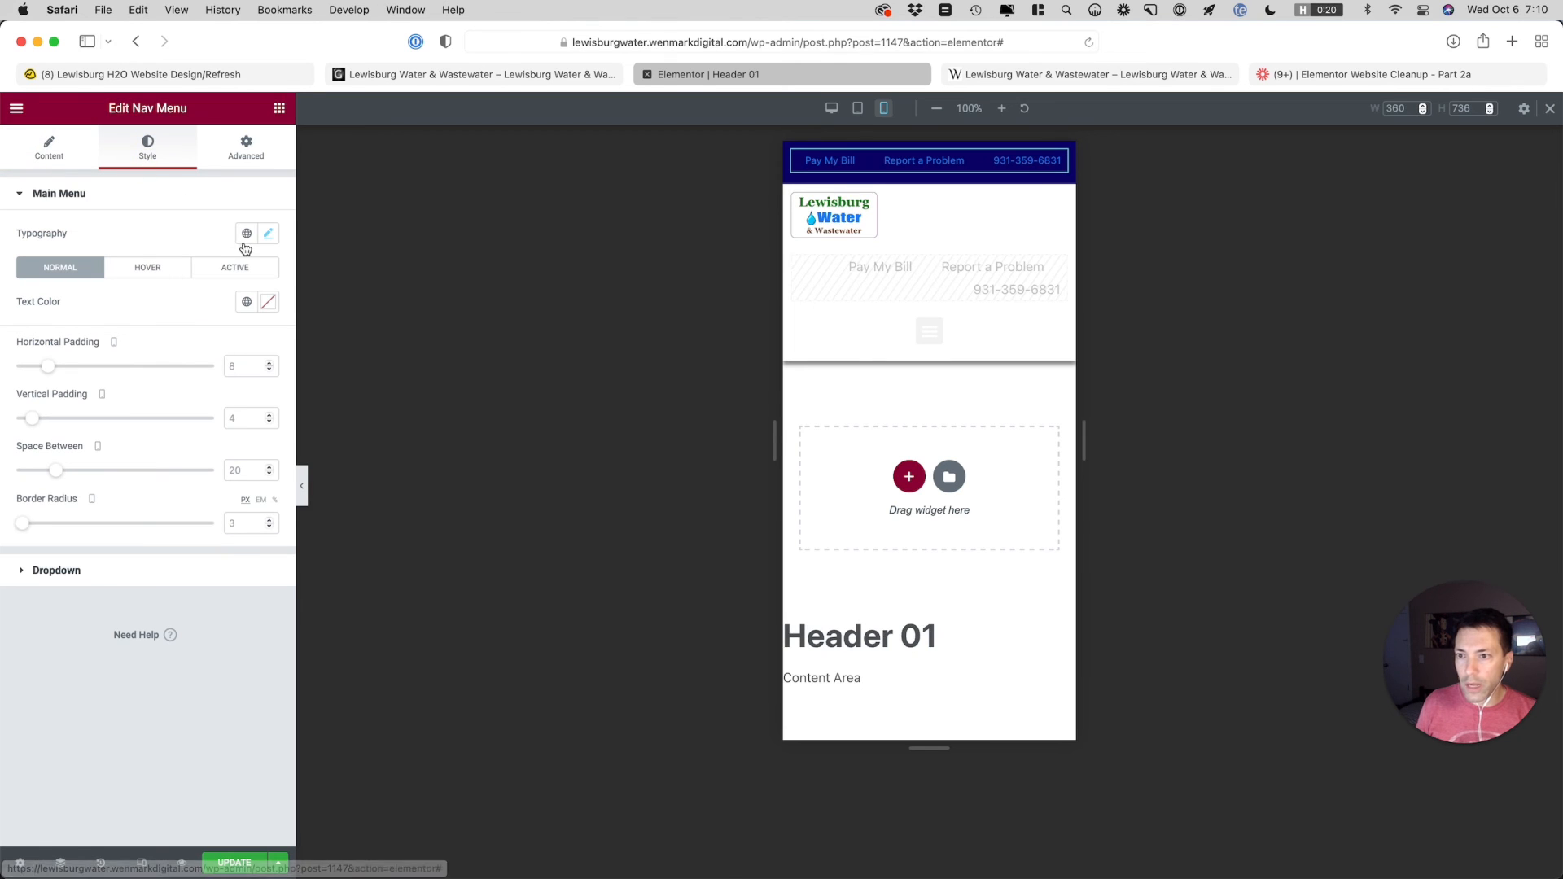
click(267, 303)
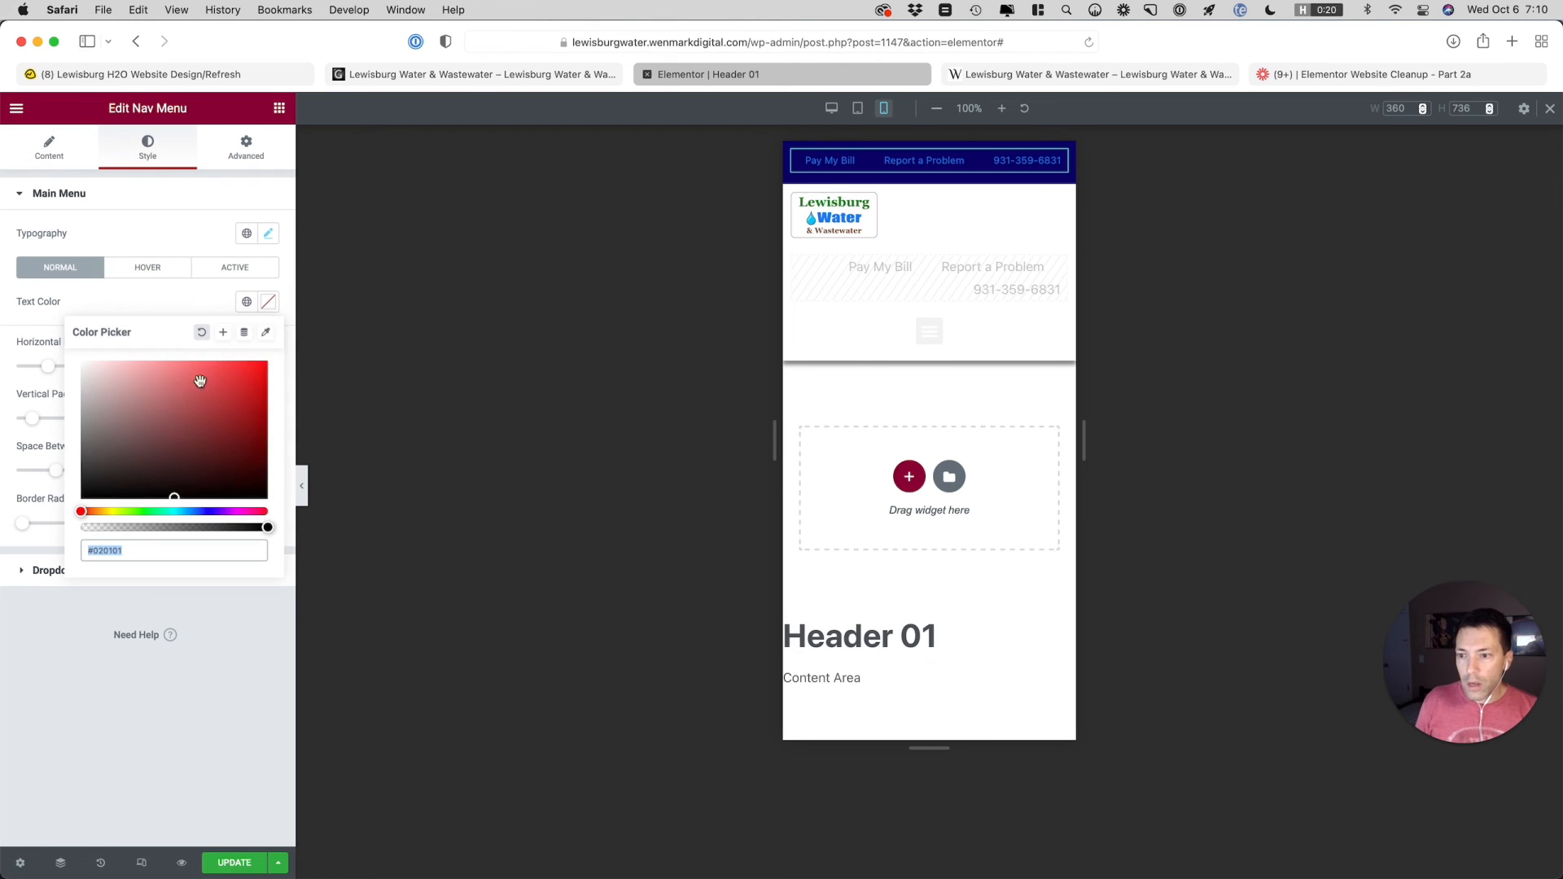
click(247, 302)
scroll(112, 513, down, 1)
click(110, 534)
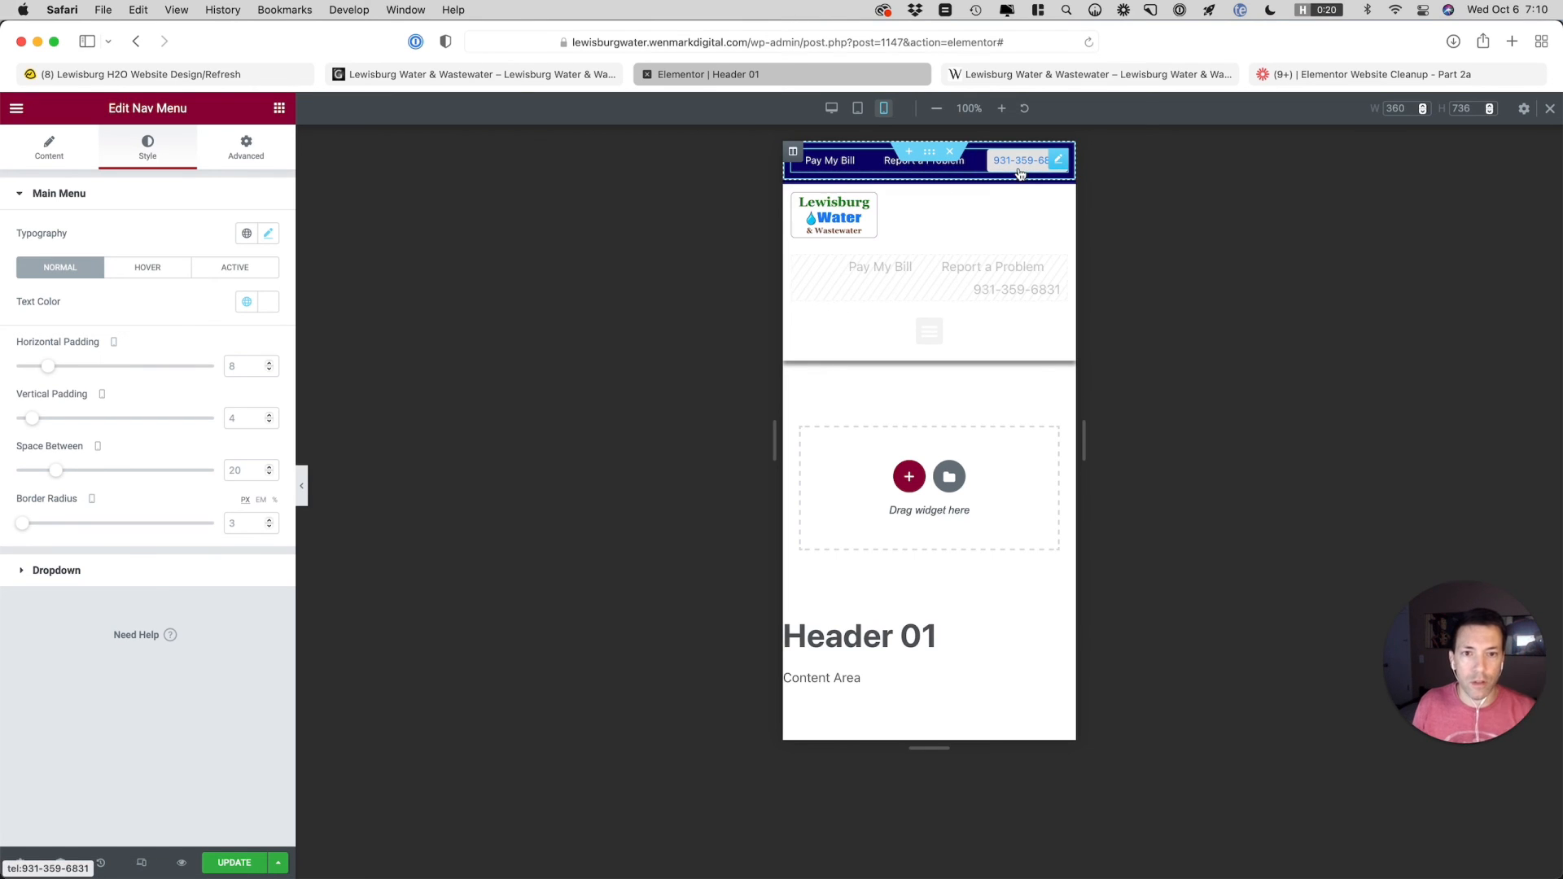
Set the mobile width of the column holding the nav menus beside the logo to 65%
click(792, 255)
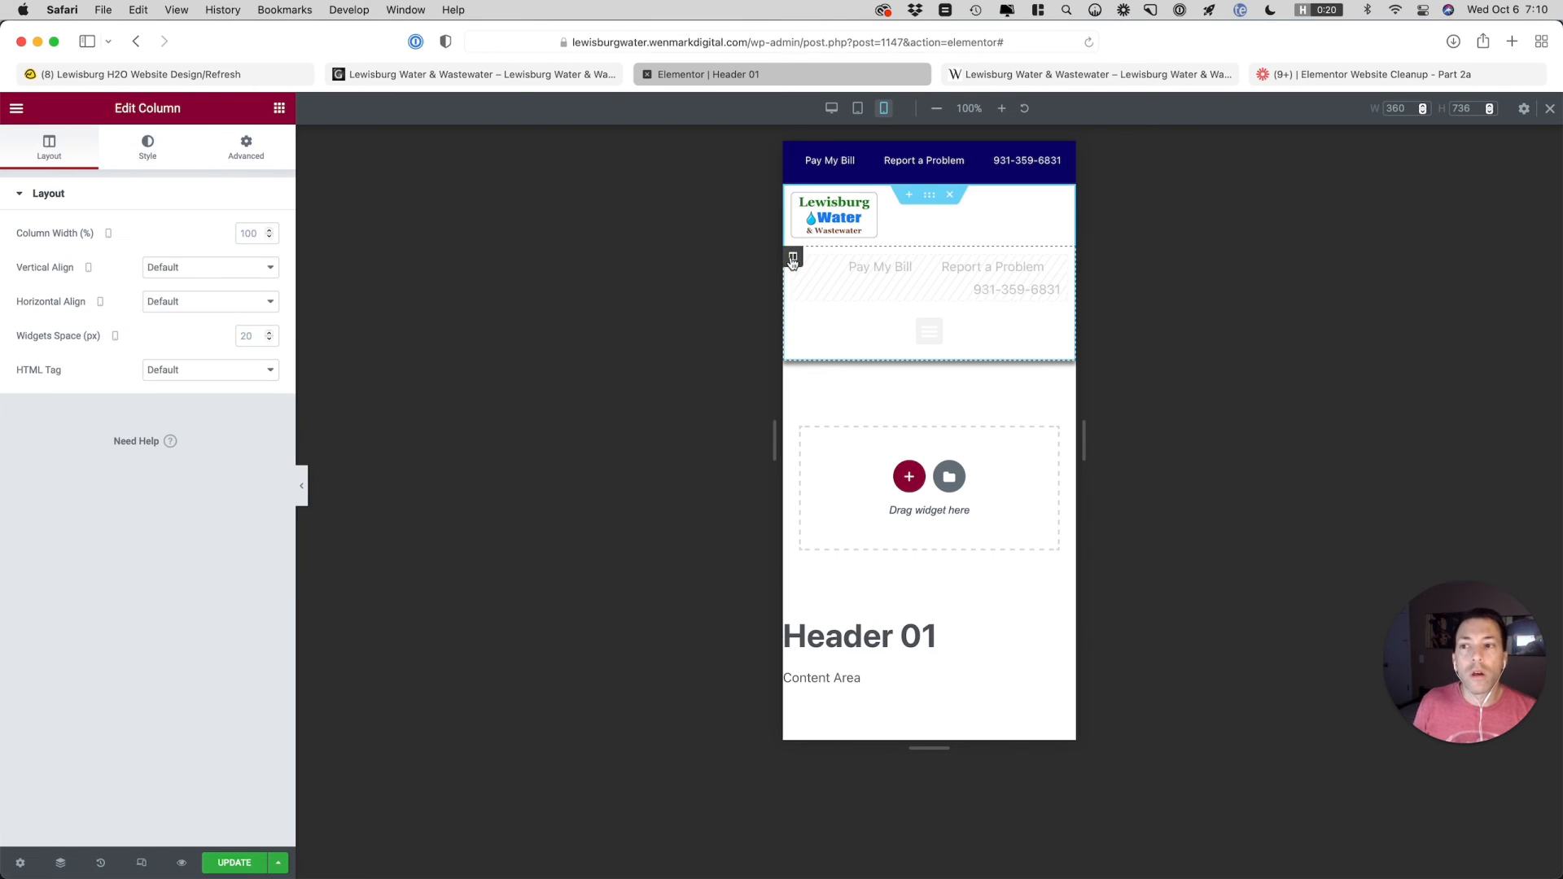
click(792, 195)
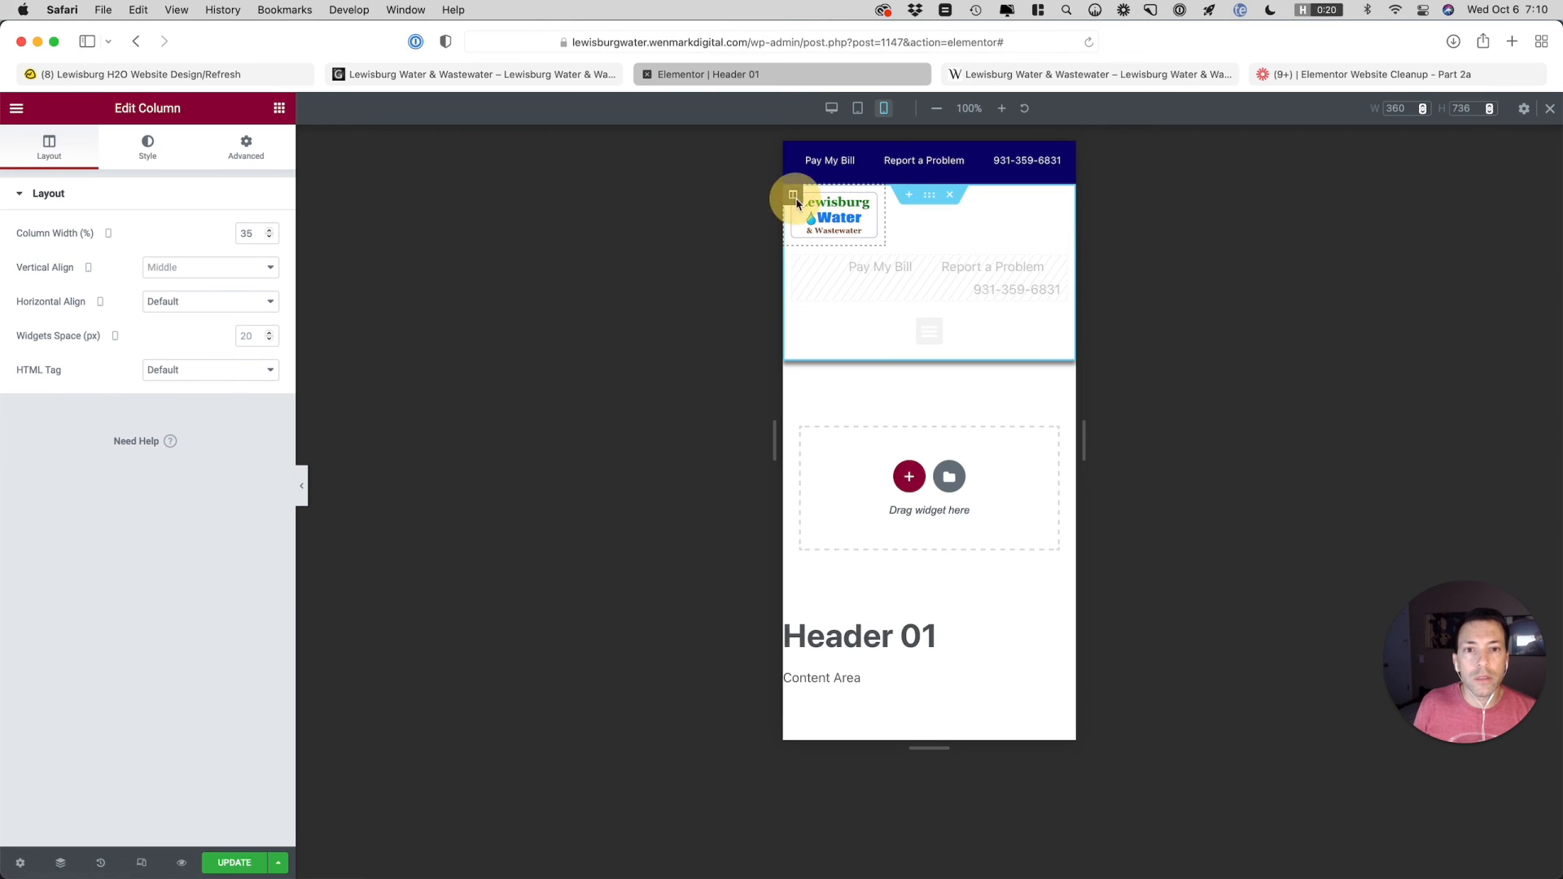
click(793, 256)
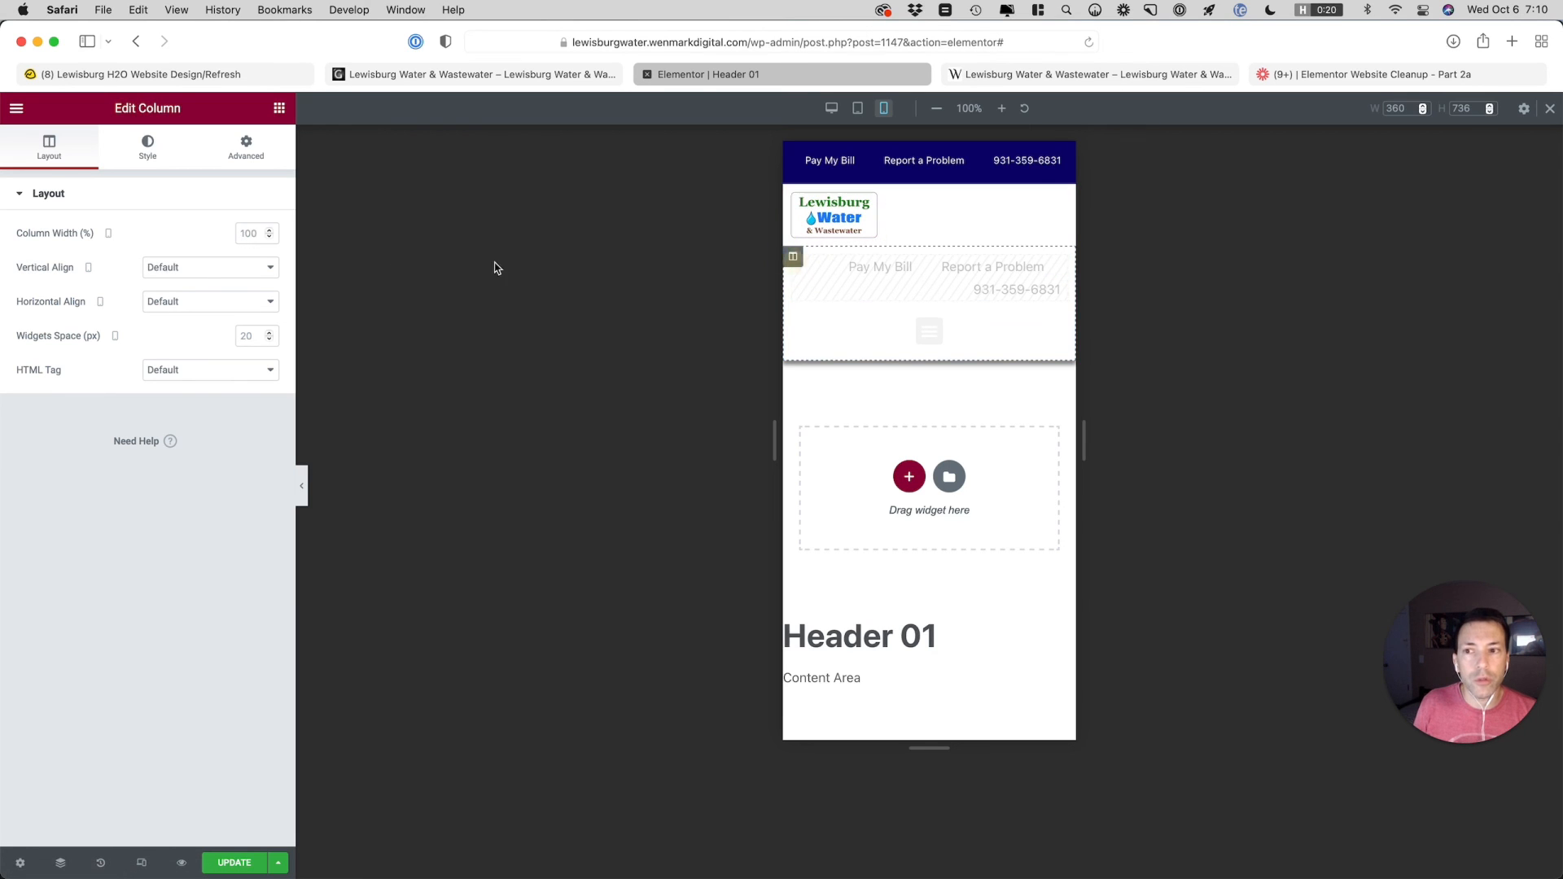
click(252, 236)
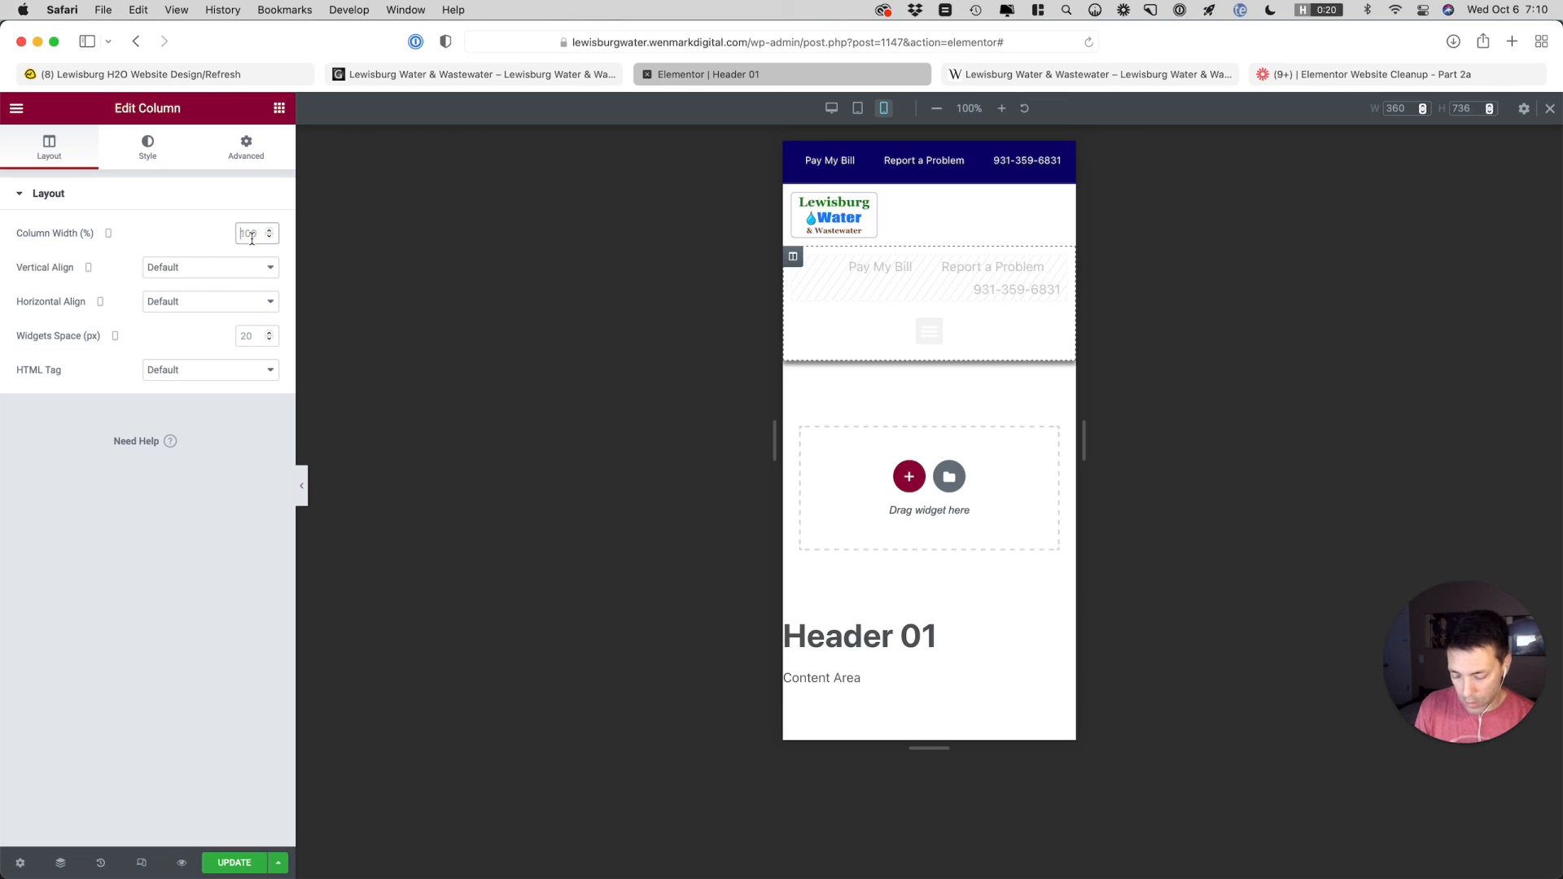
text(65)
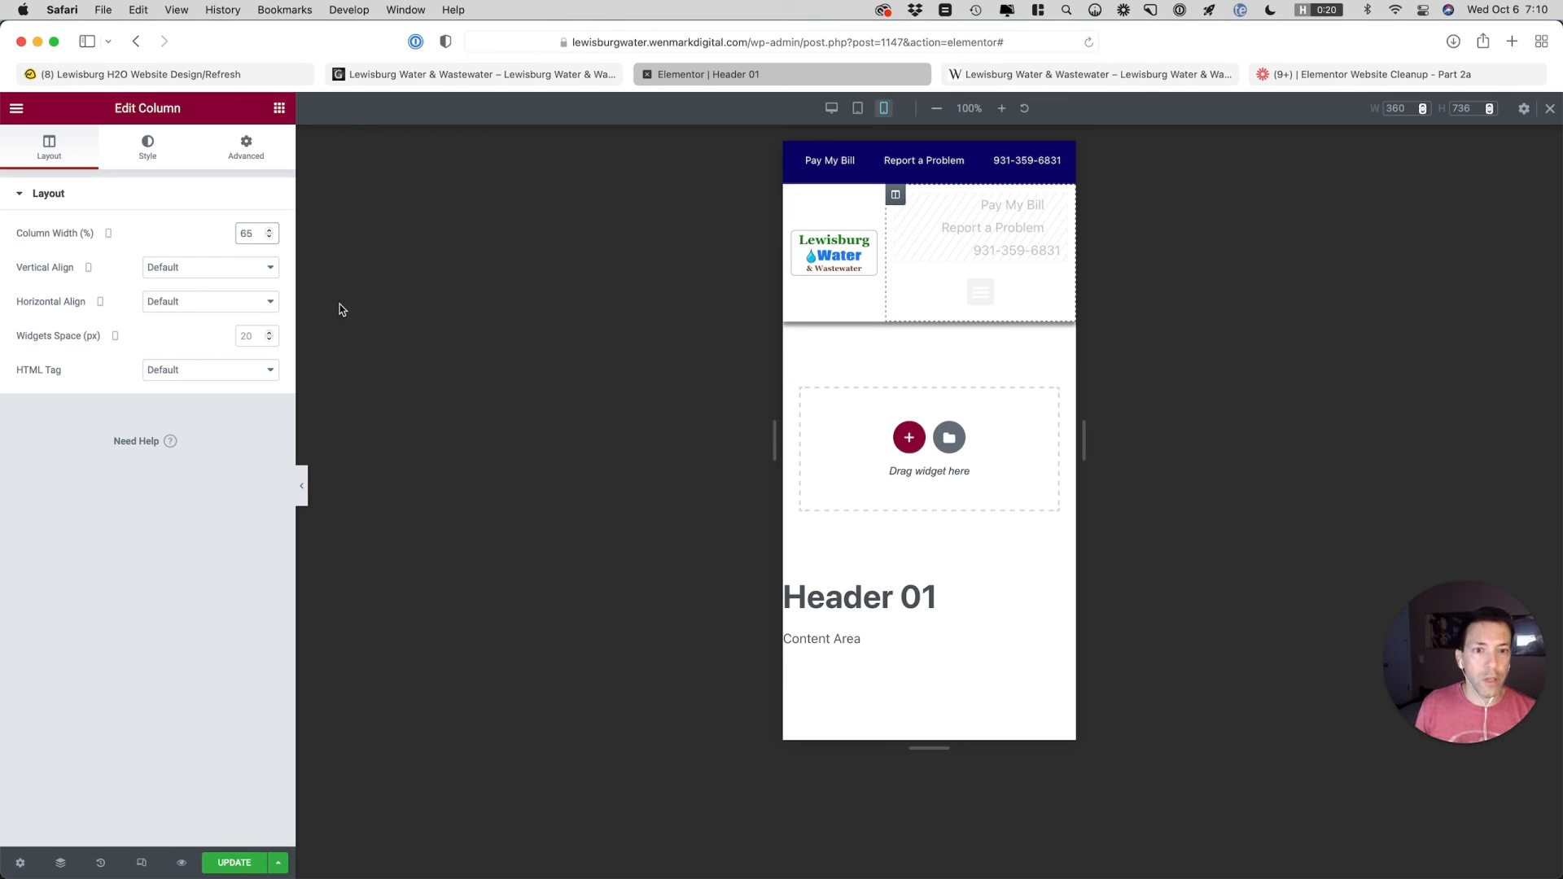
Set the background color of the Main Navigation menu's toggle button to the Header Top Border Color global color
click(1062, 284)
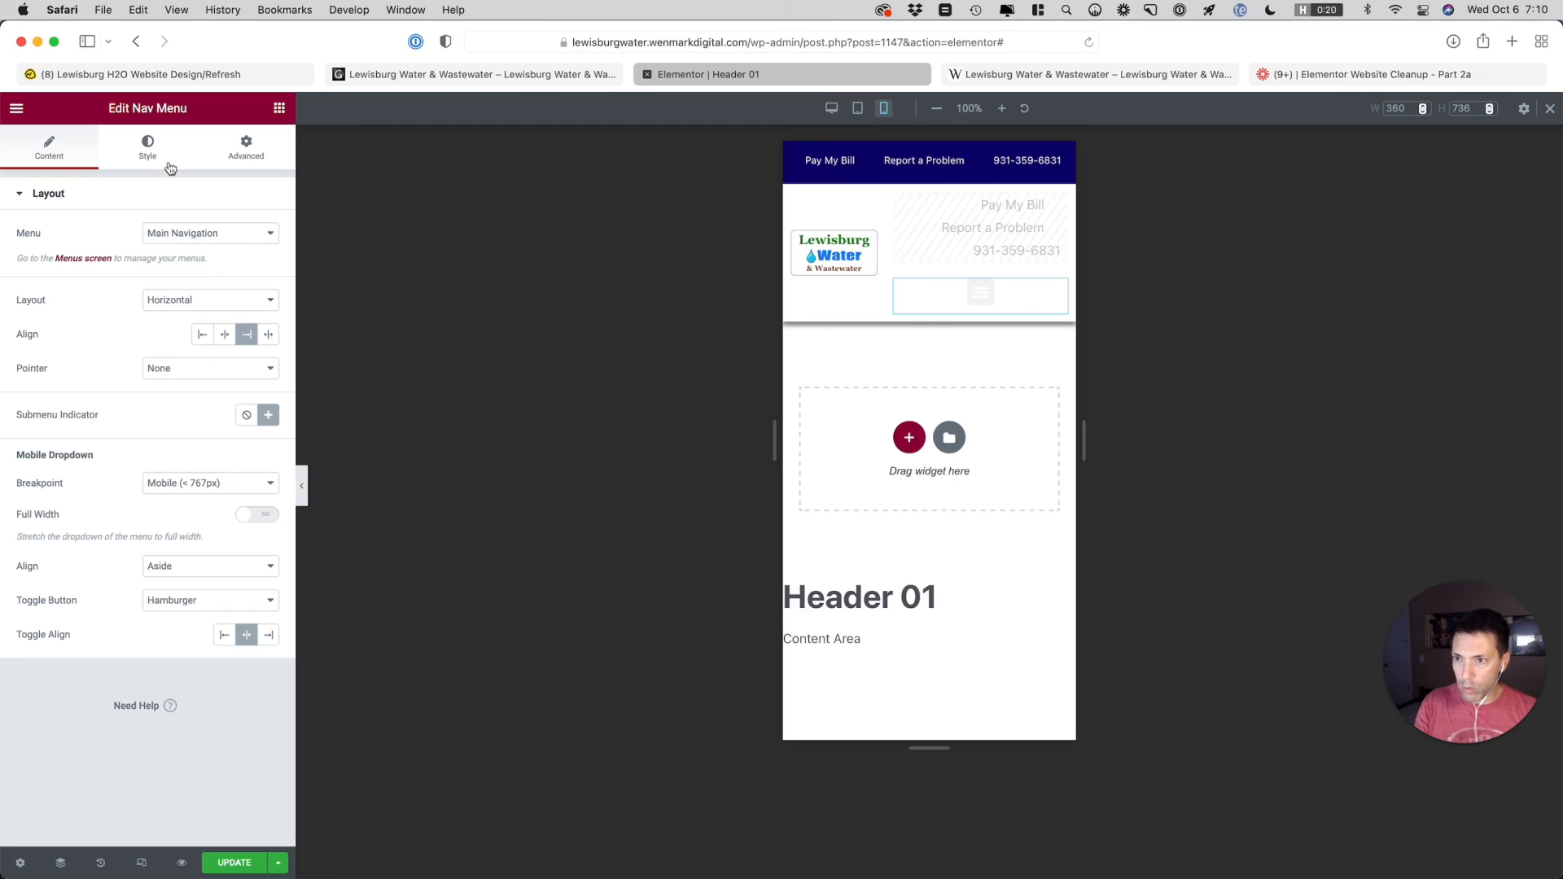
click(147, 150)
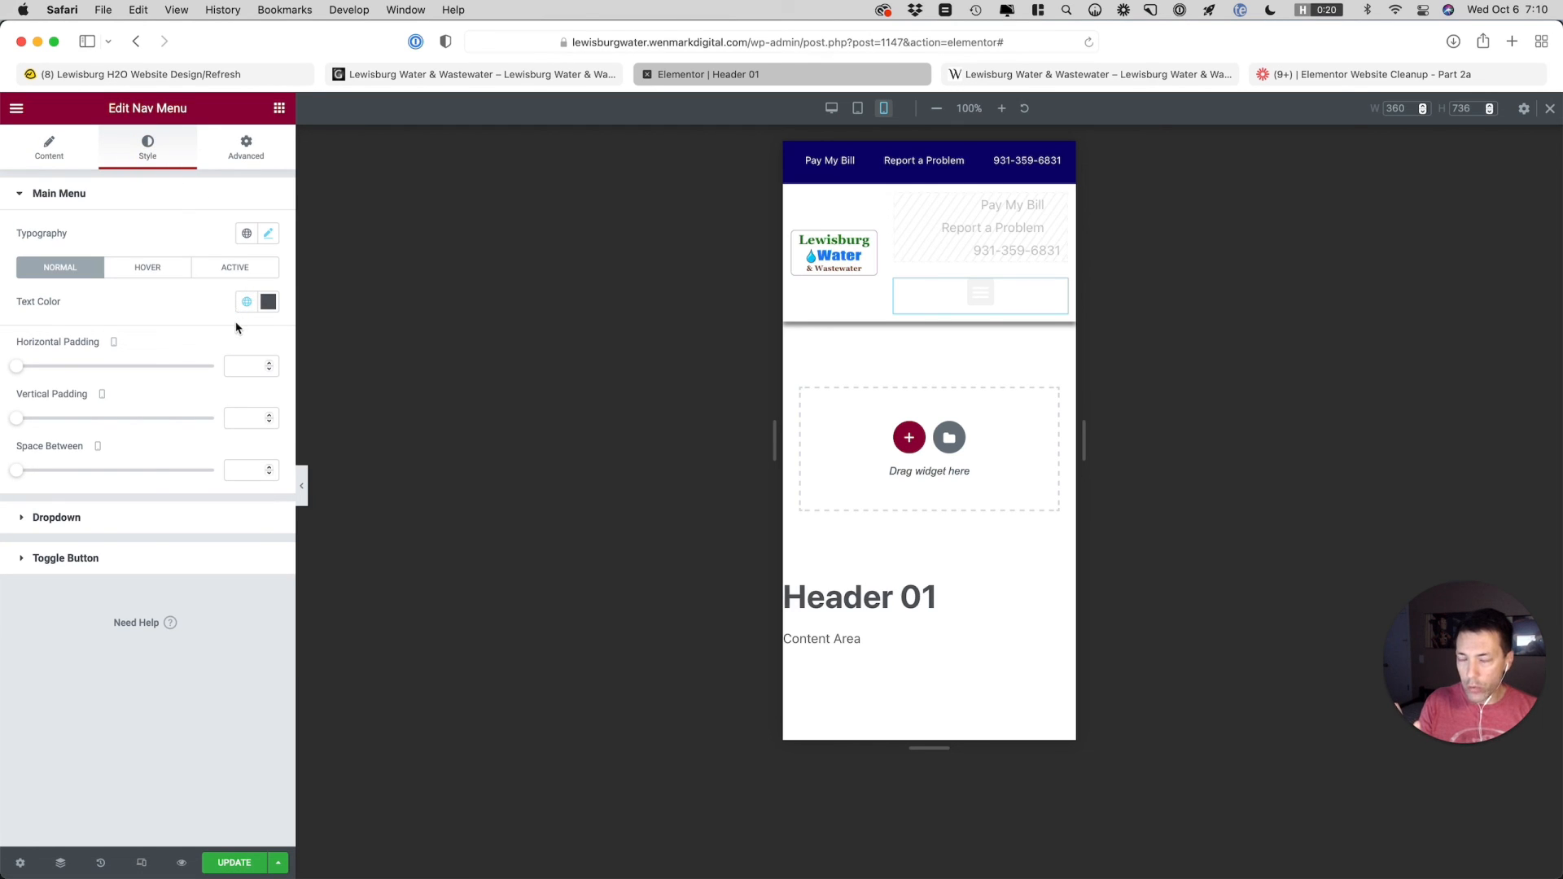
click(193, 556)
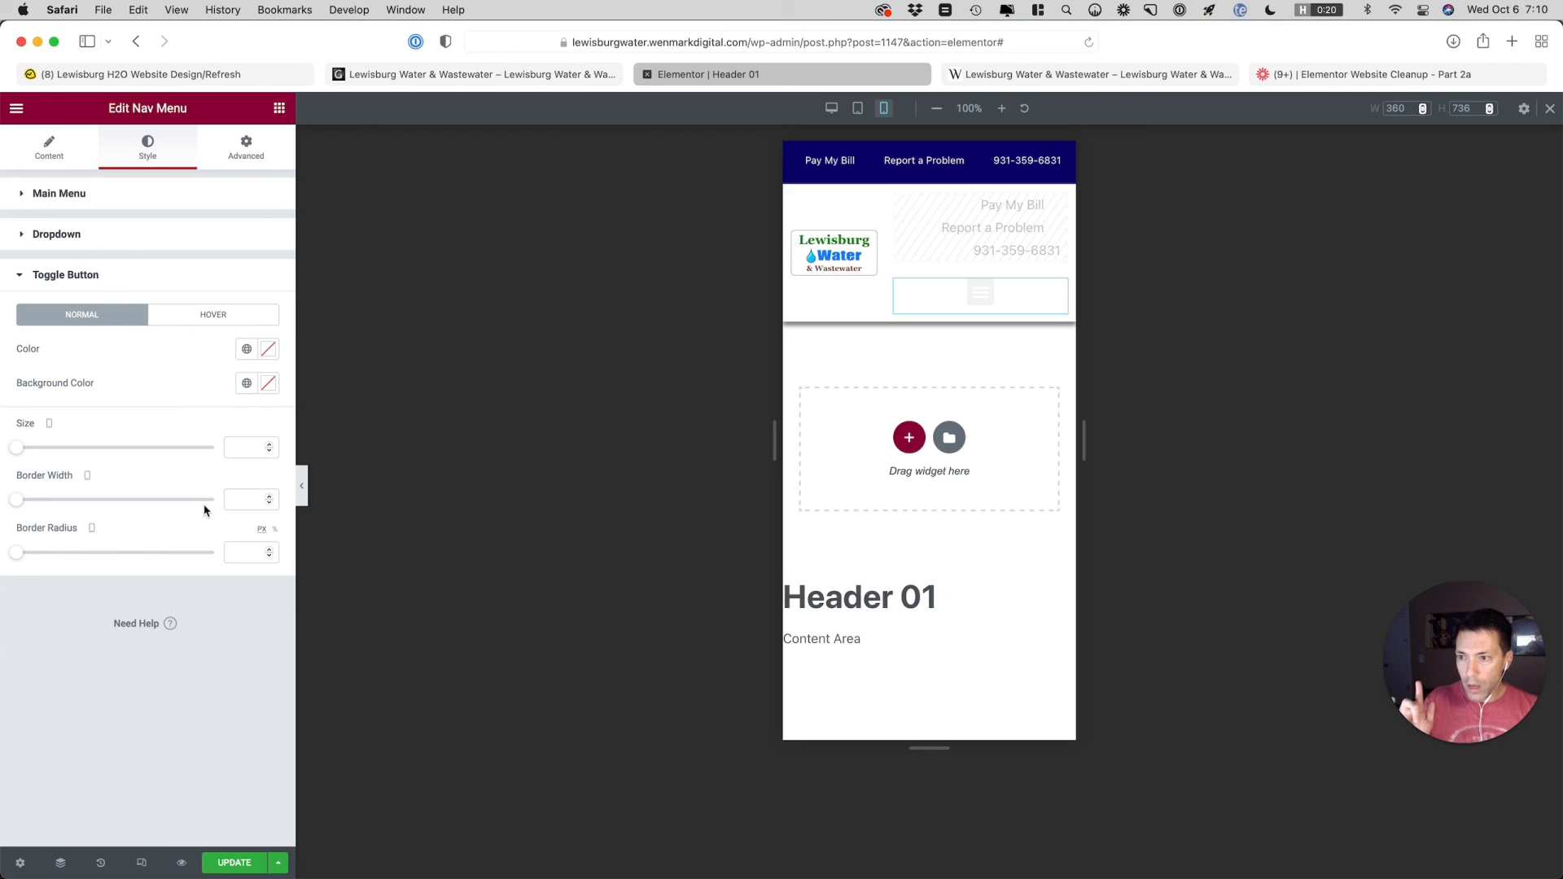
click(247, 382)
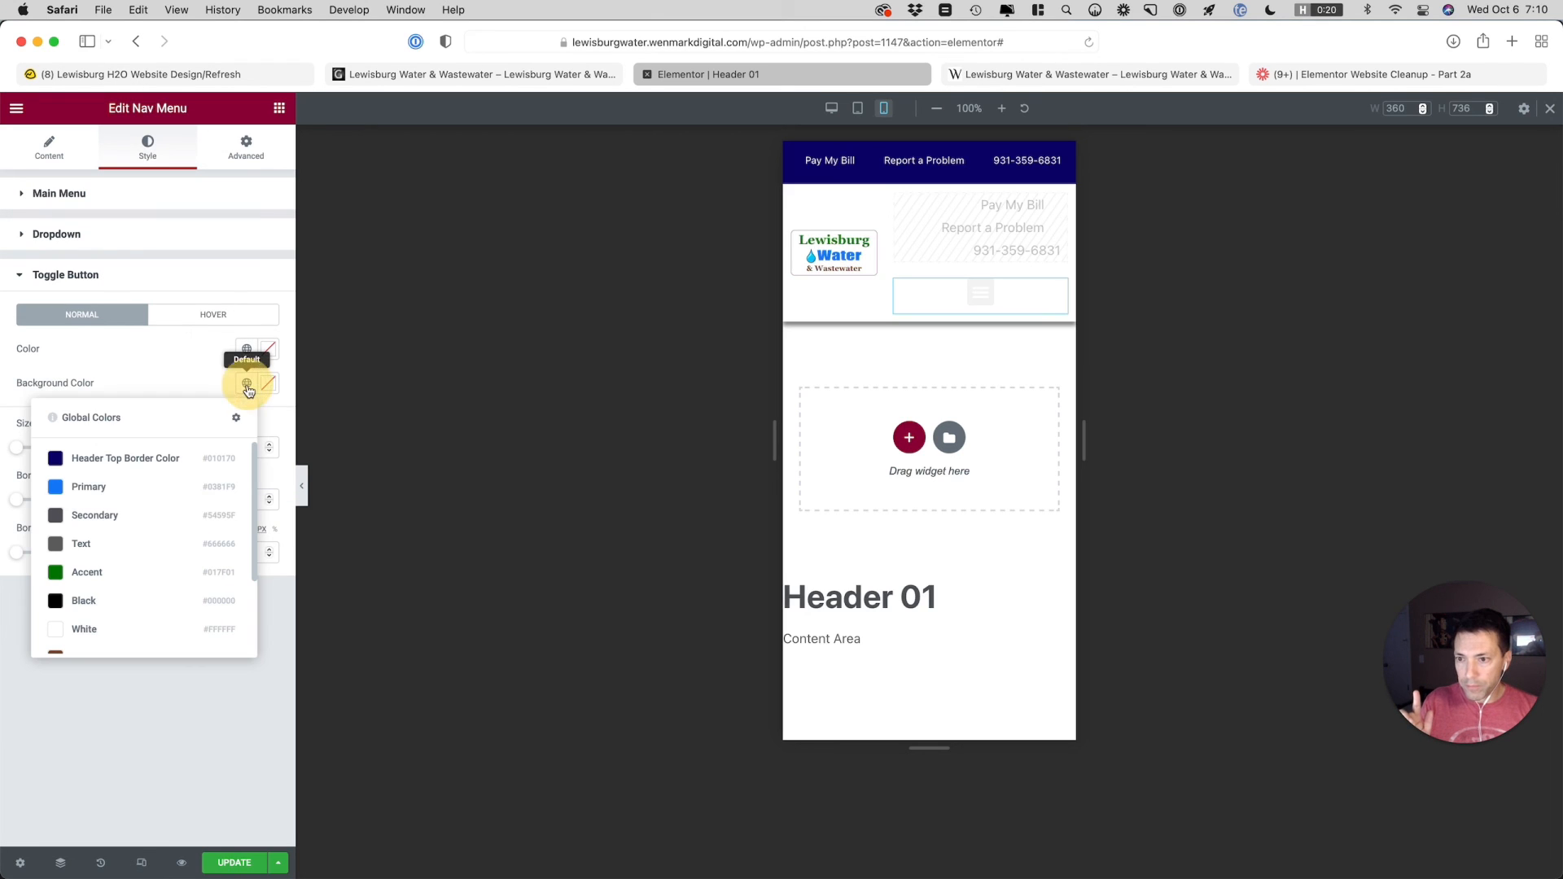
click(177, 461)
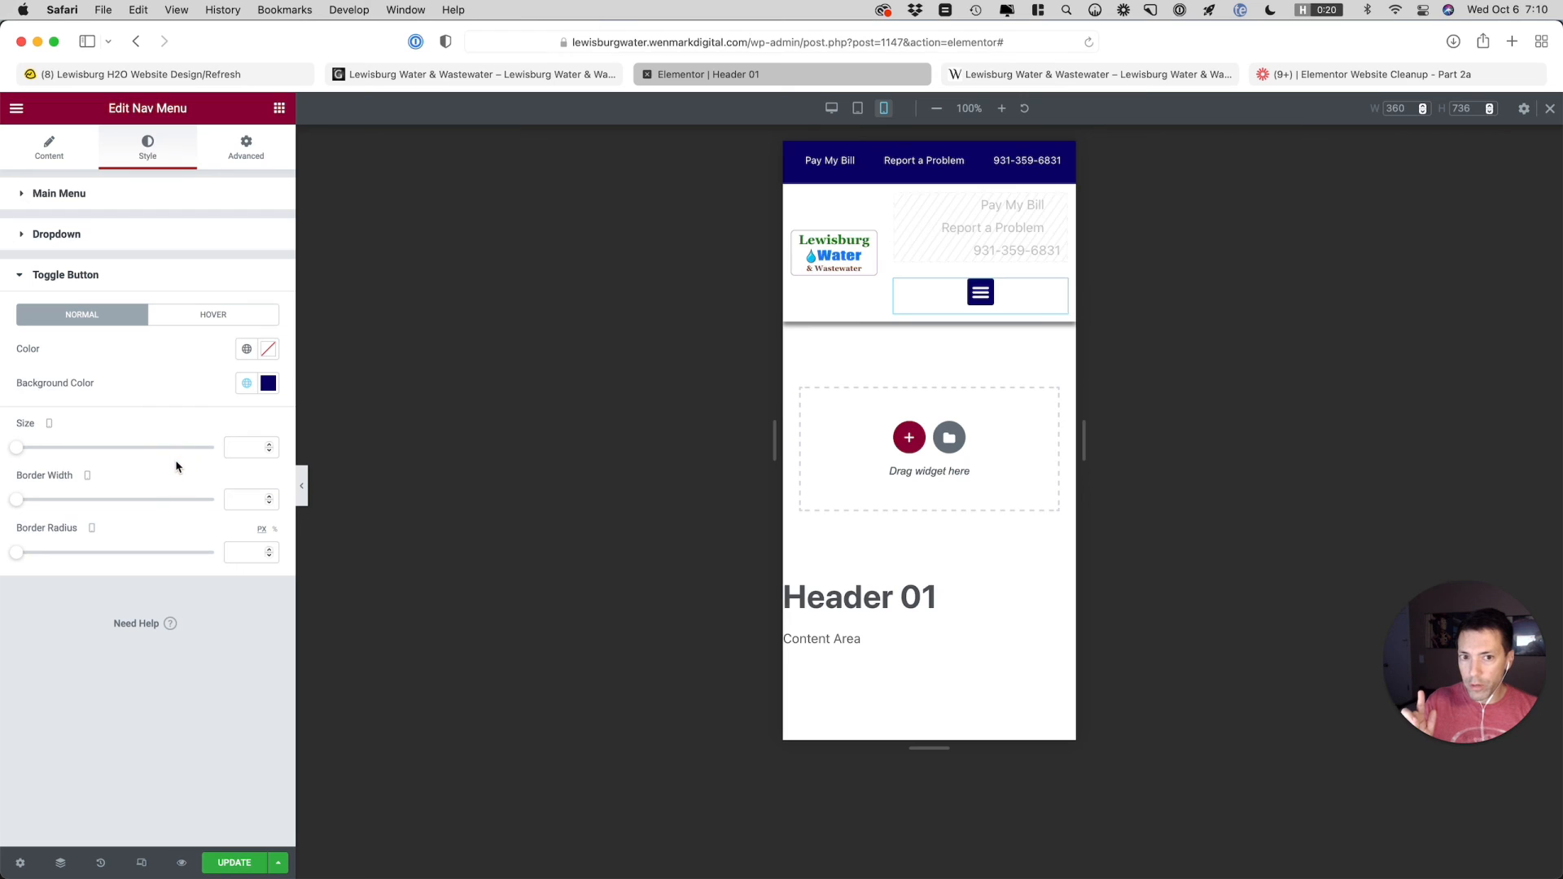
Enable the full-width mobile dropdown for the Main Navigation menu and align its toggle button right
click(24, 152)
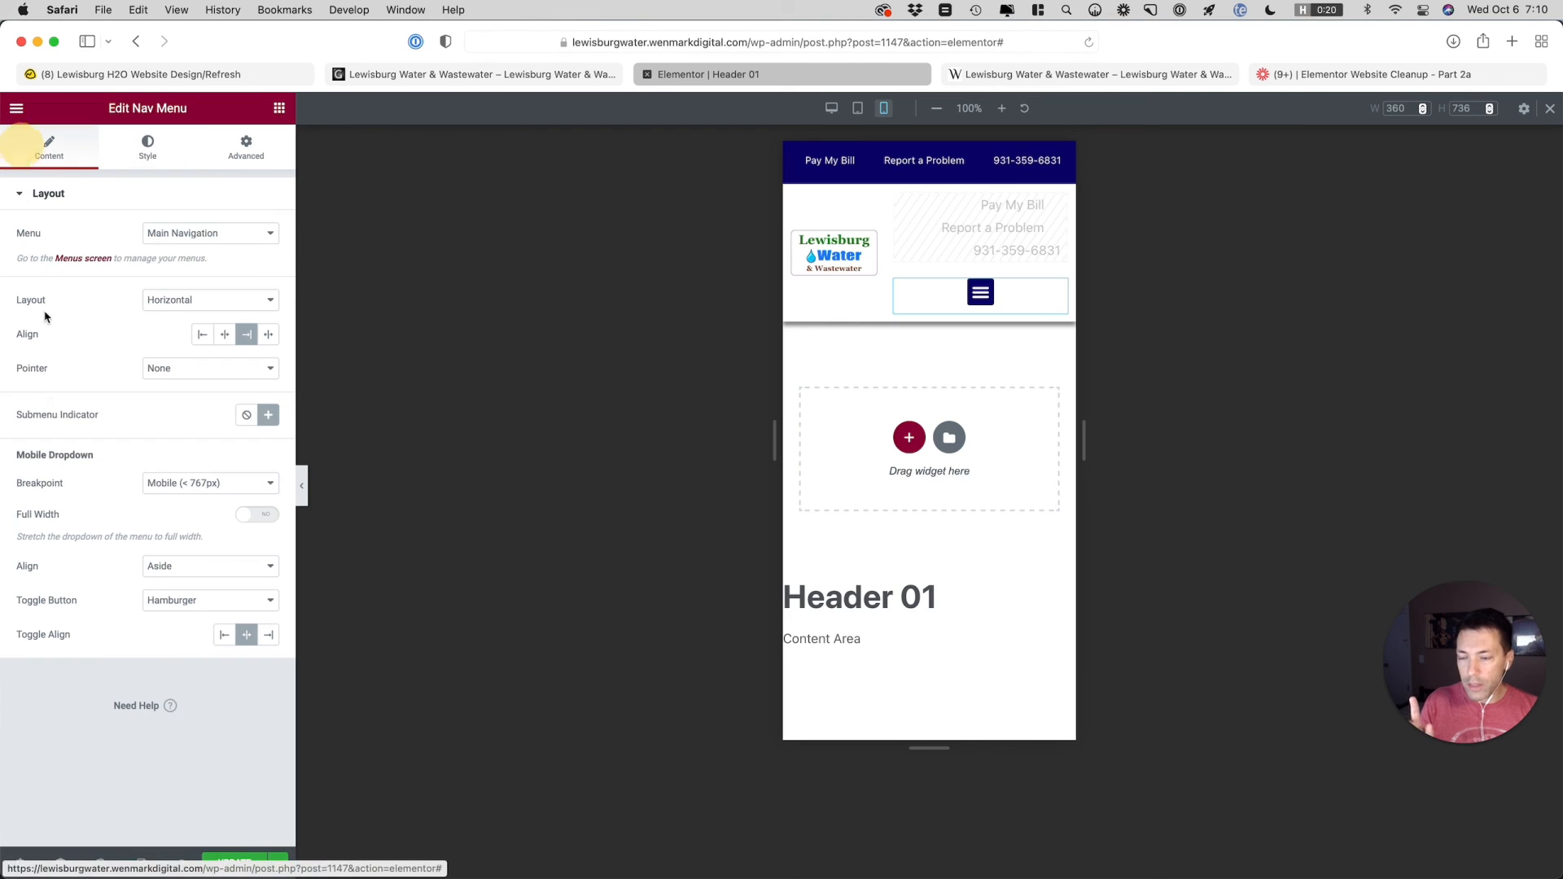
click(260, 522)
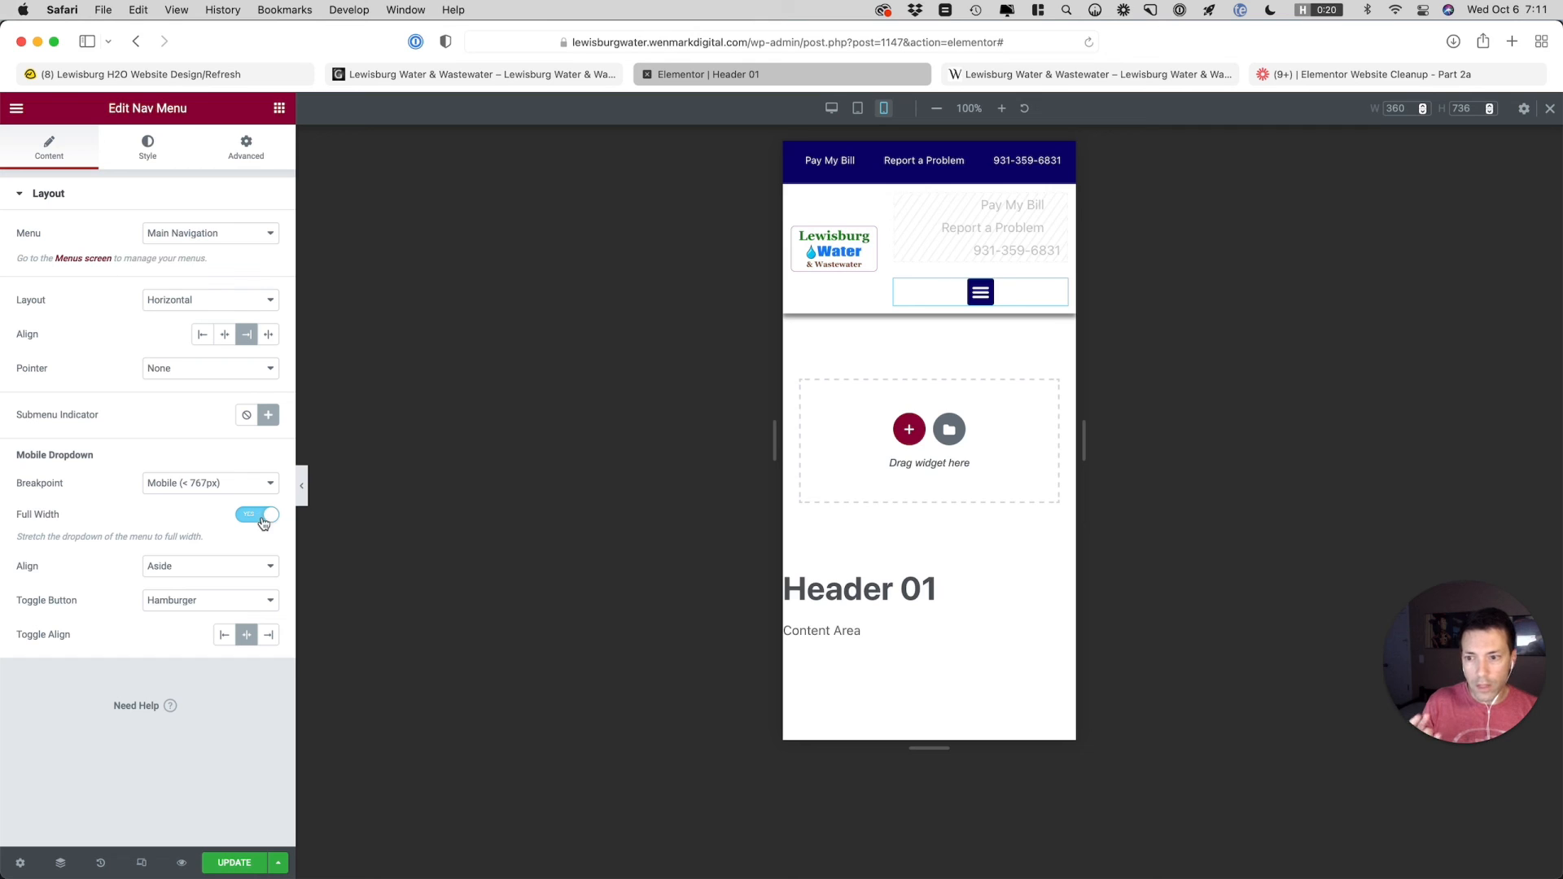
click(269, 635)
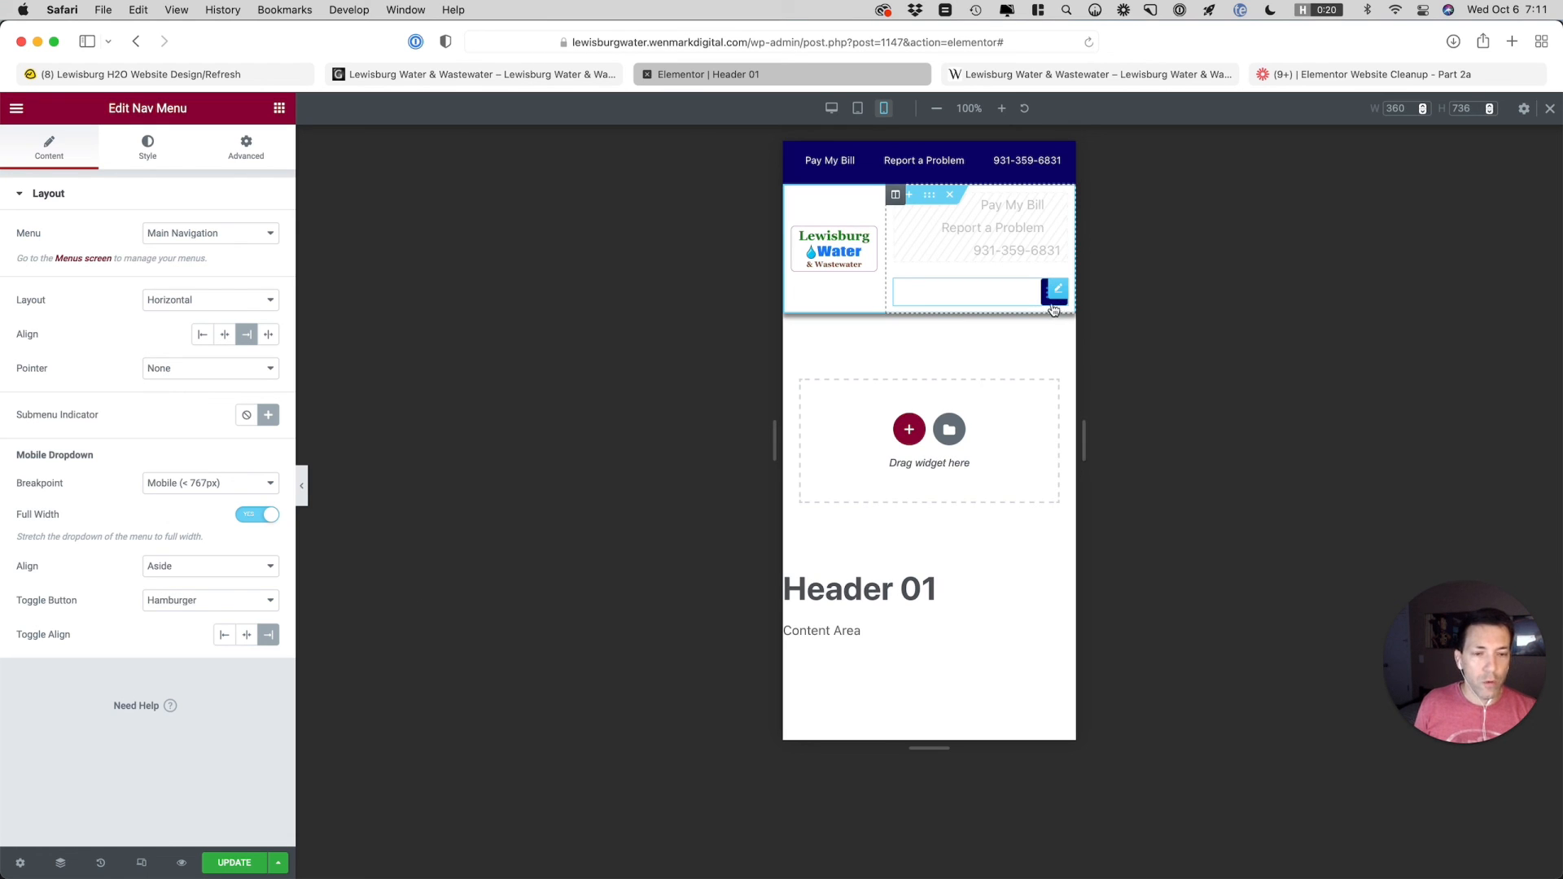
click(149, 154)
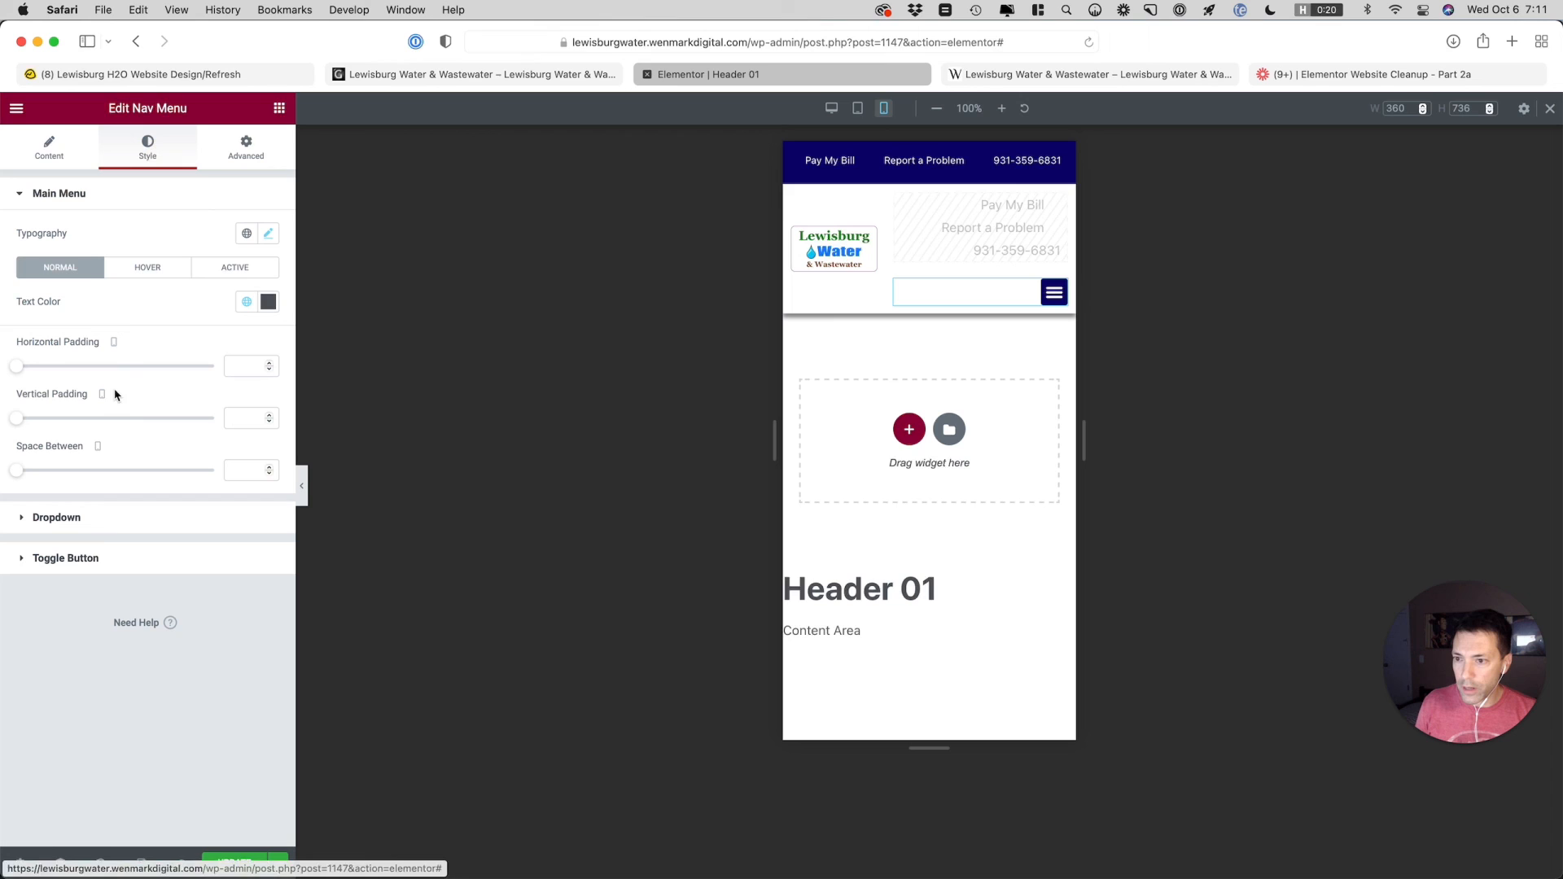
click(140, 269)
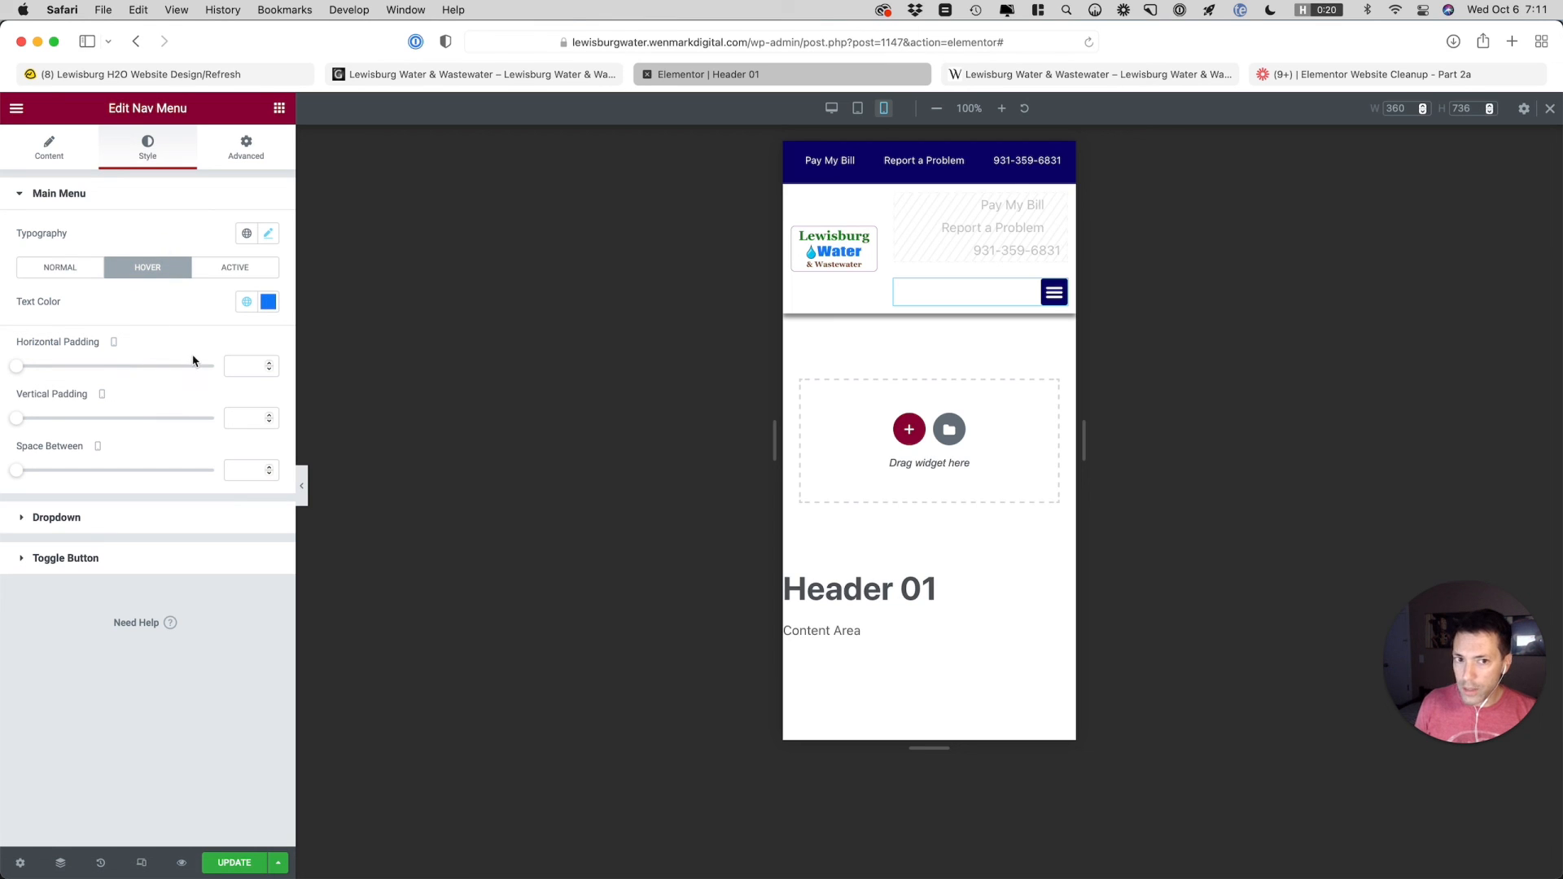
click(246, 302)
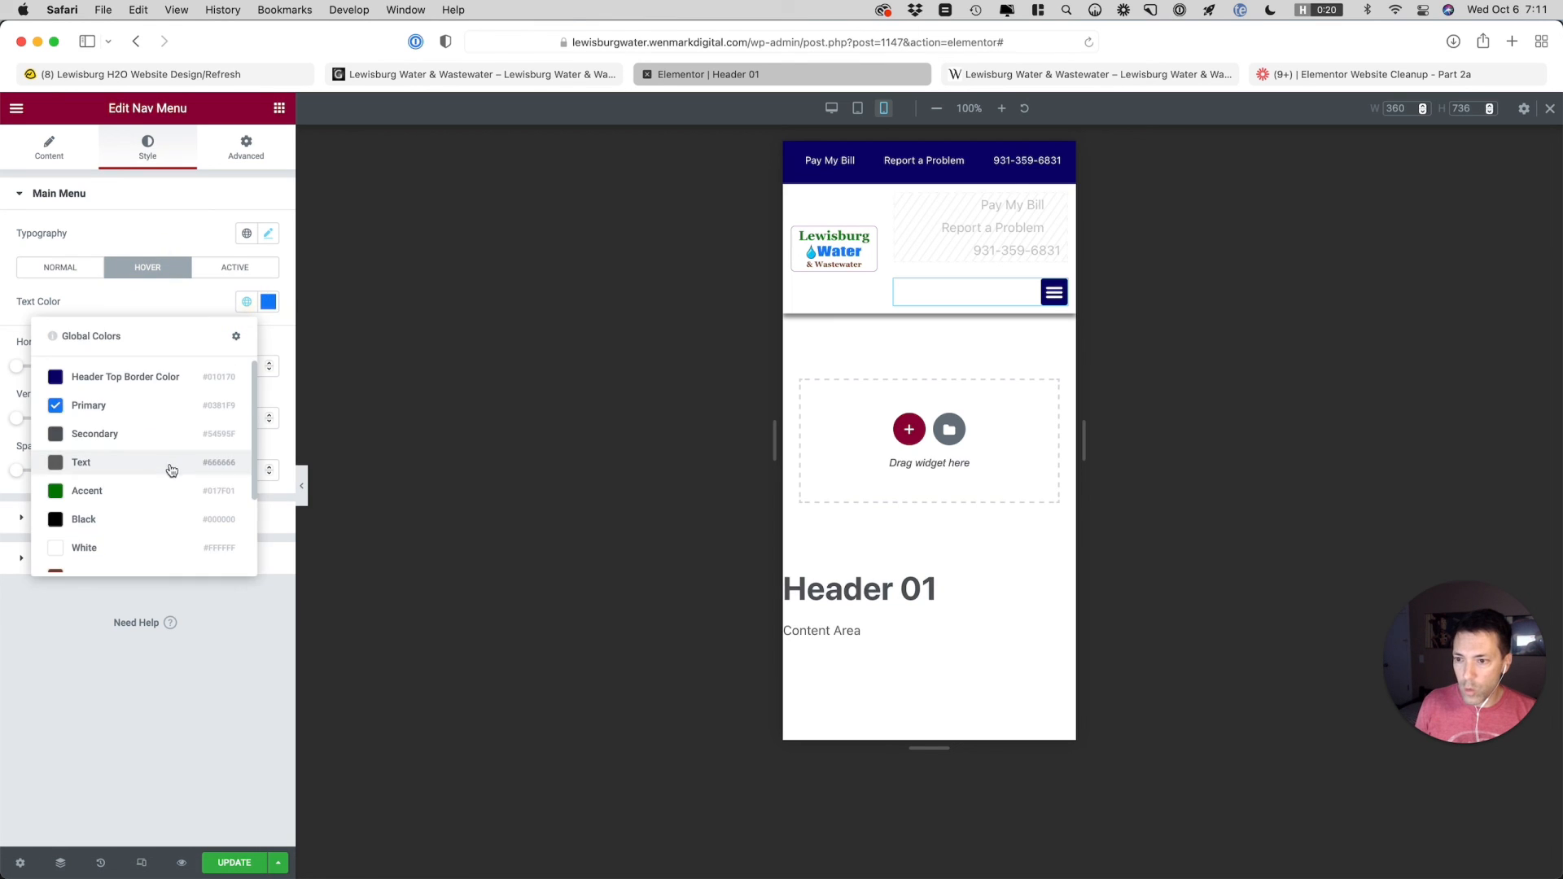
click(124, 548)
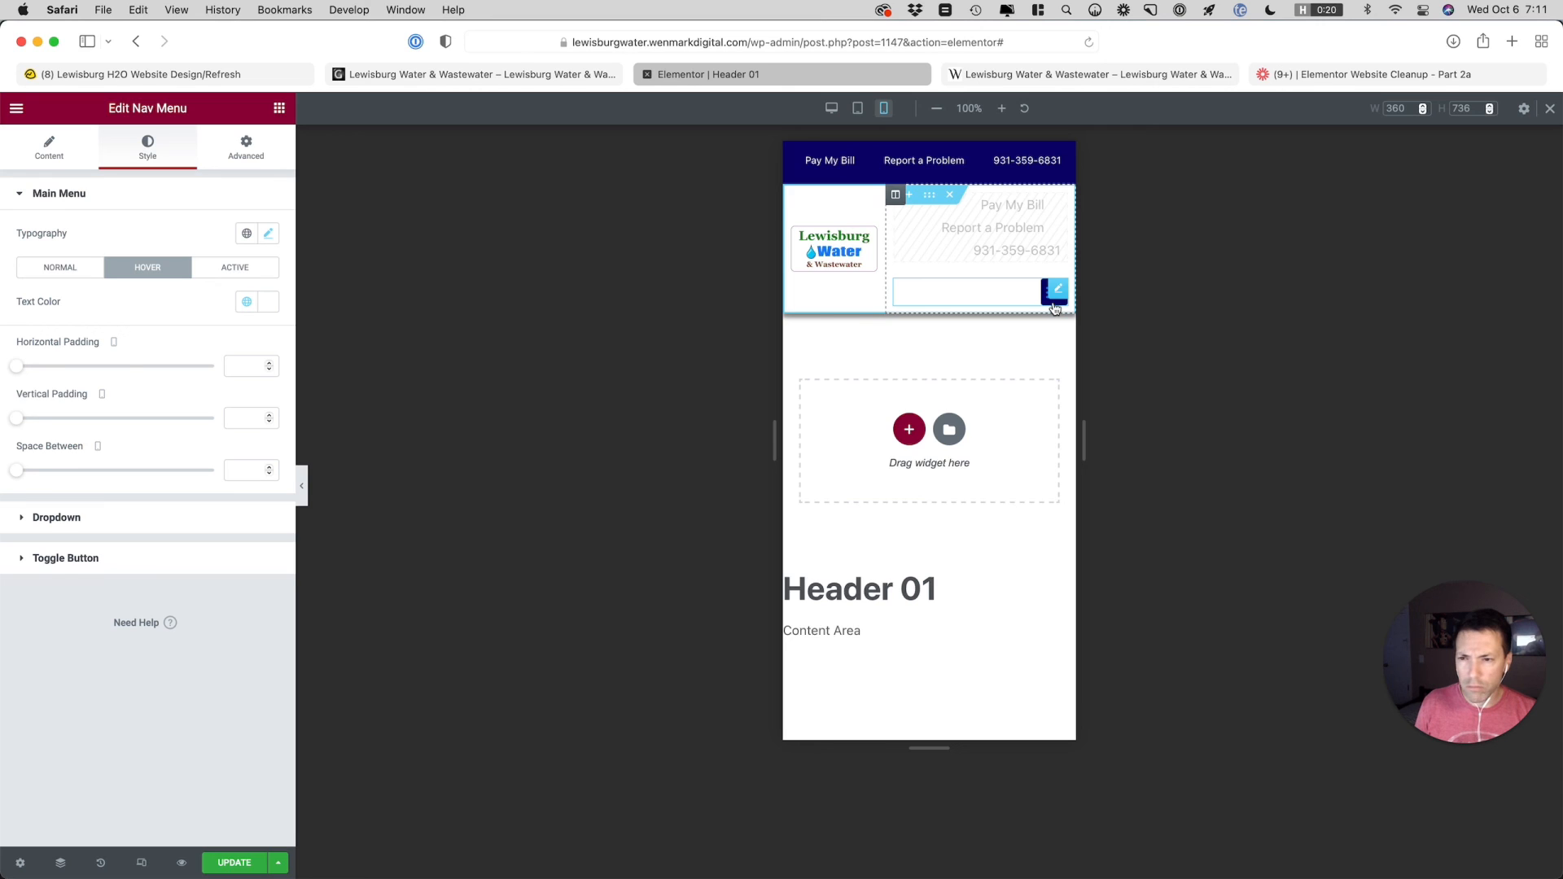
click(246, 303)
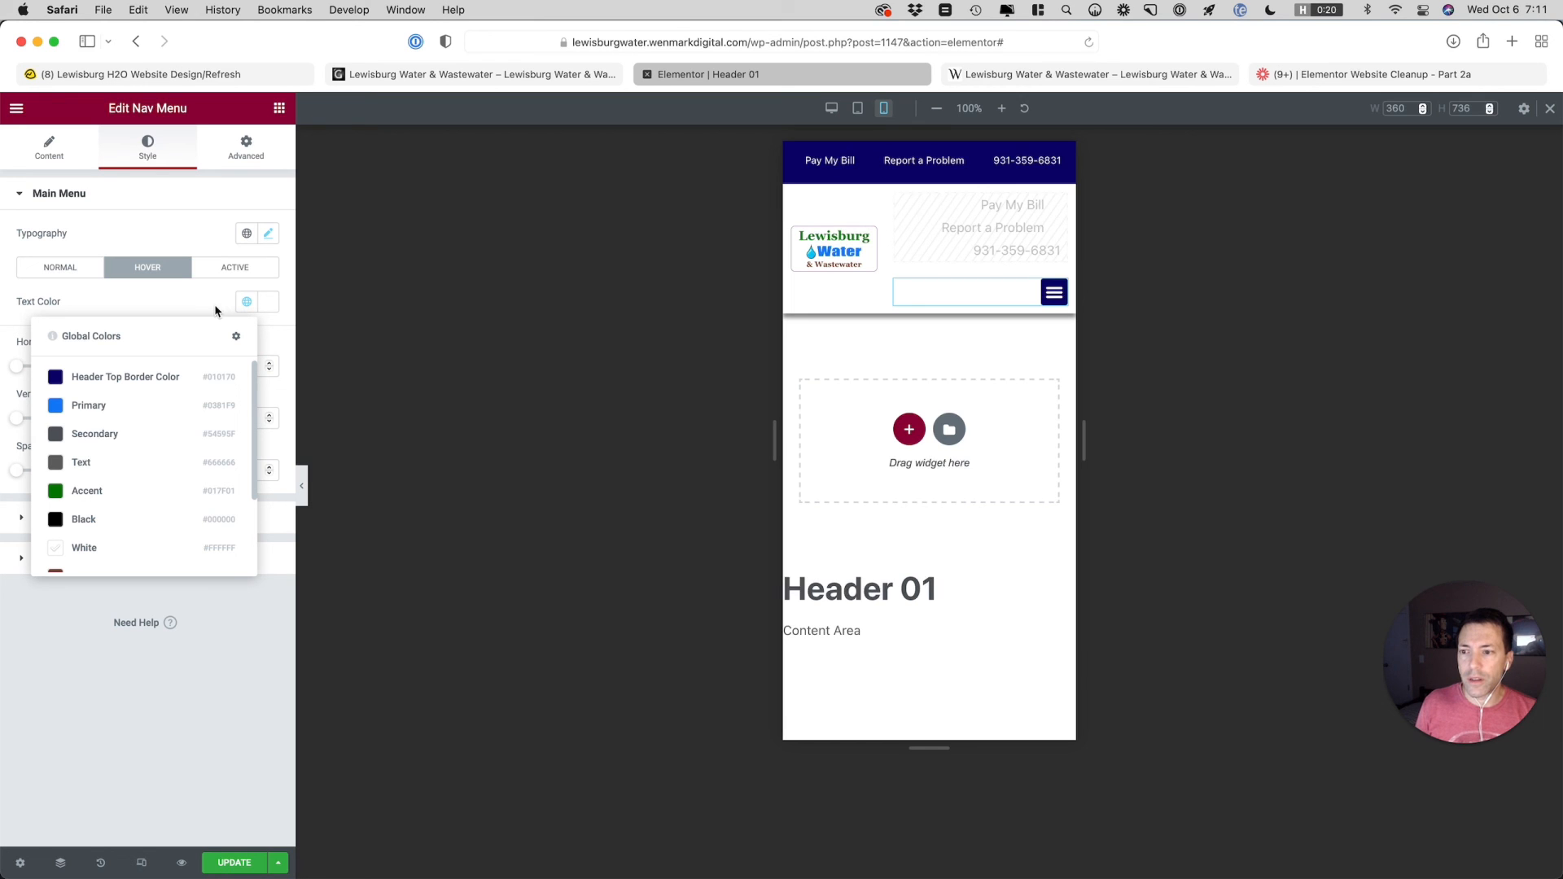
click(134, 405)
Set the toggle button's hover color to the White global color and test opening and closing the mobile dropdown
click(159, 560)
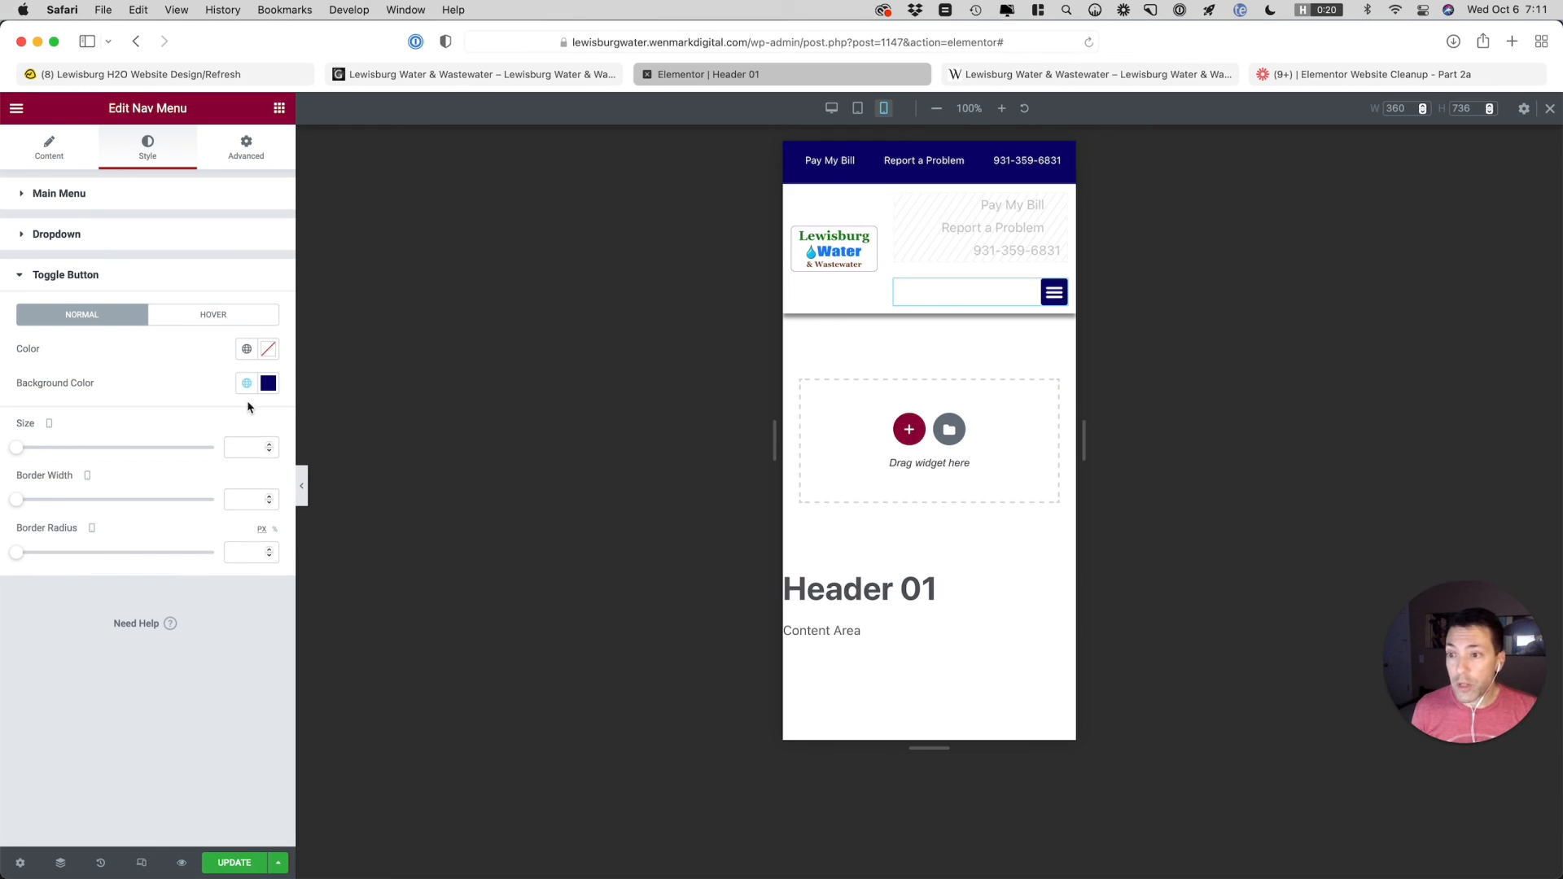
click(220, 316)
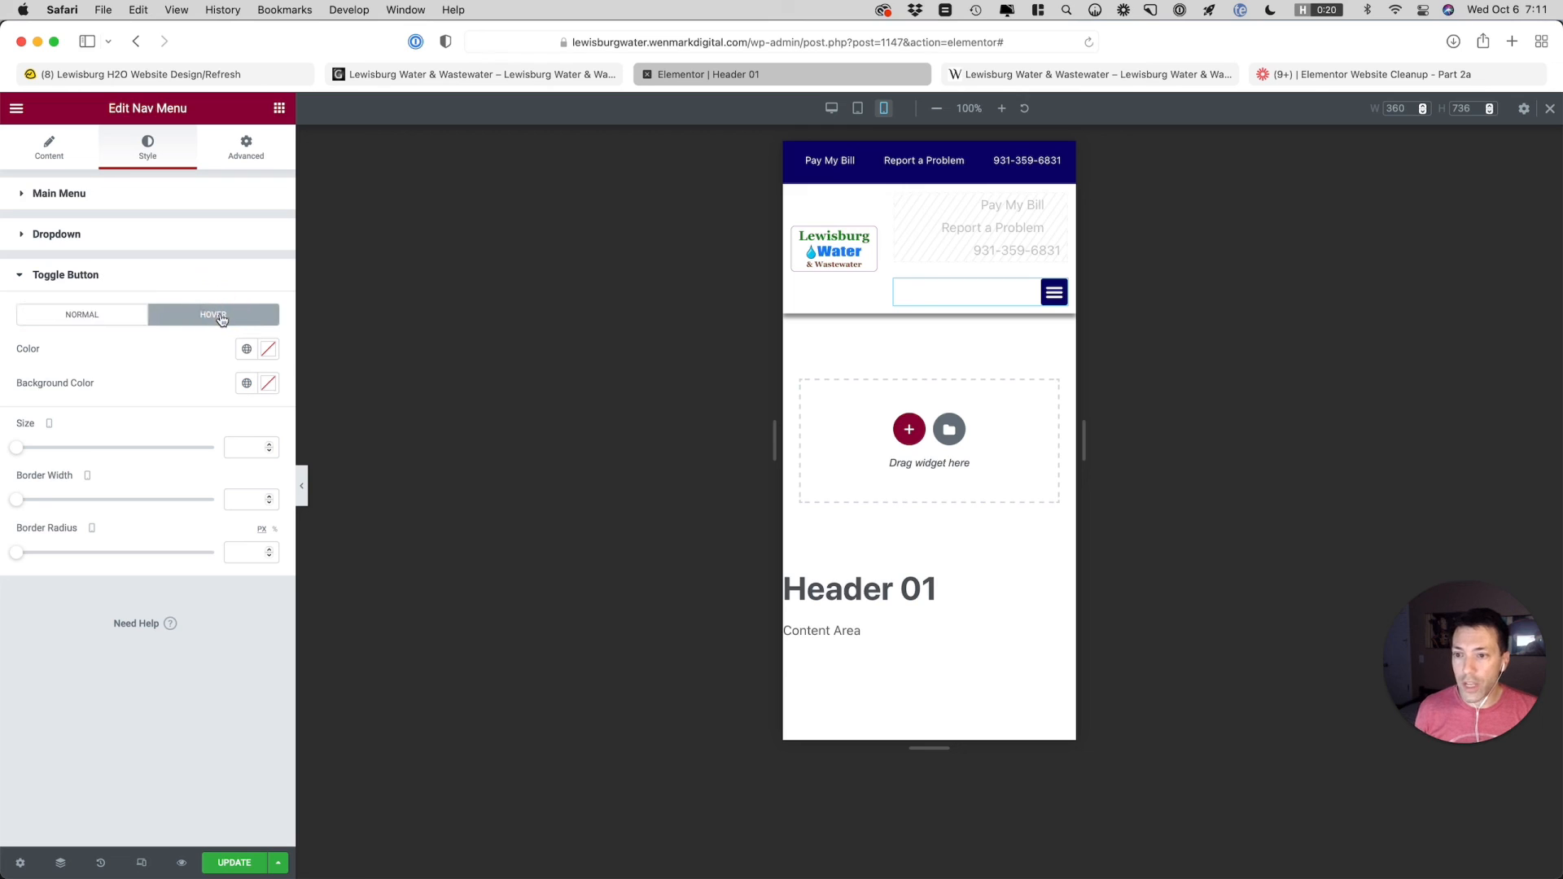
click(245, 355)
click(165, 594)
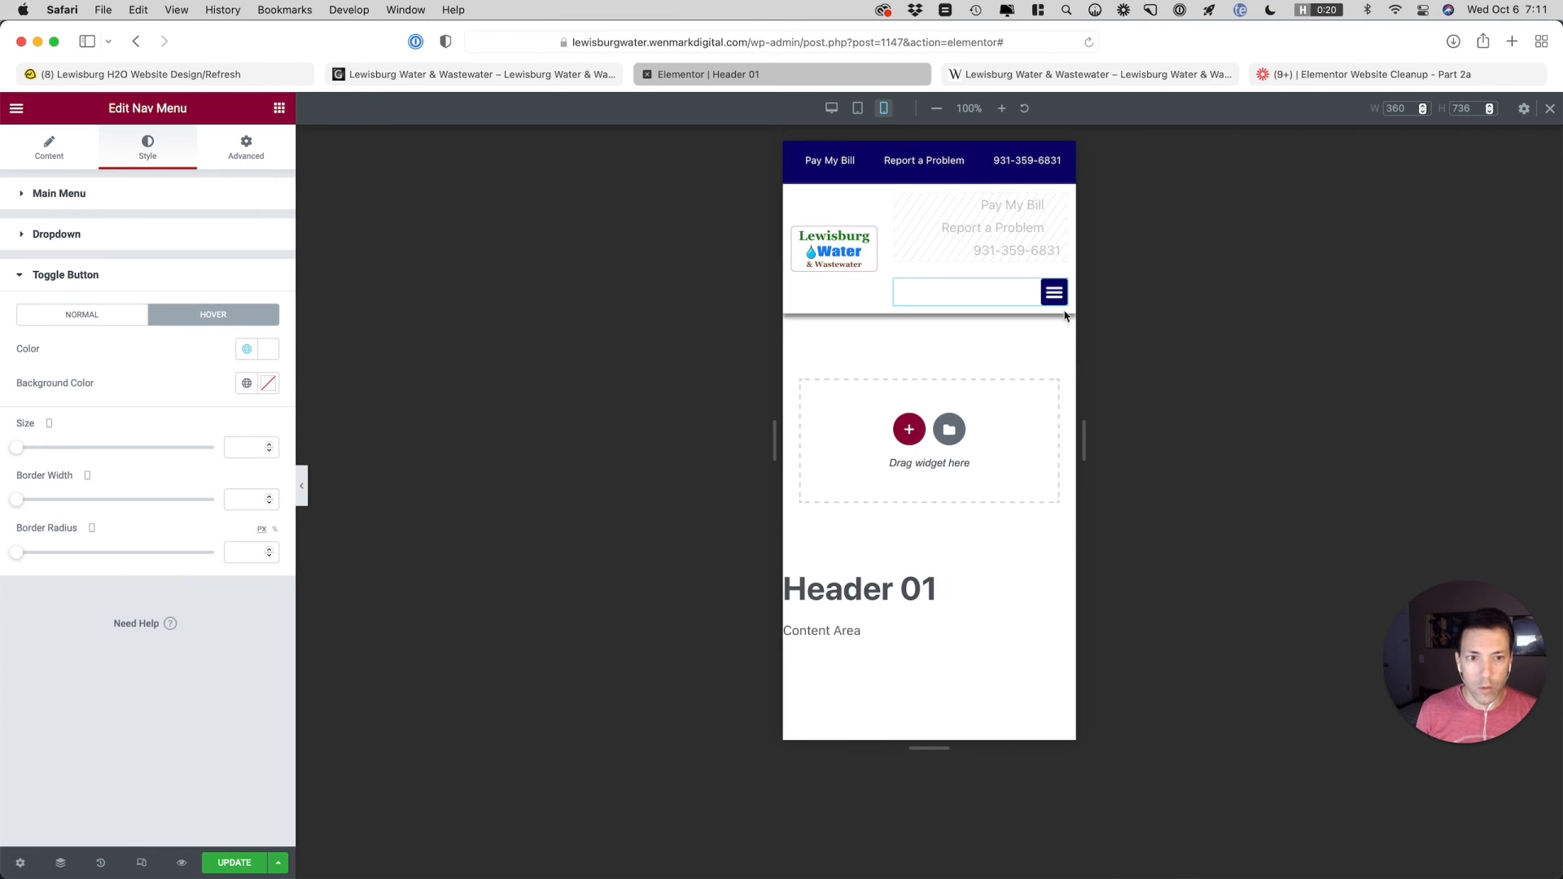
click(1058, 303)
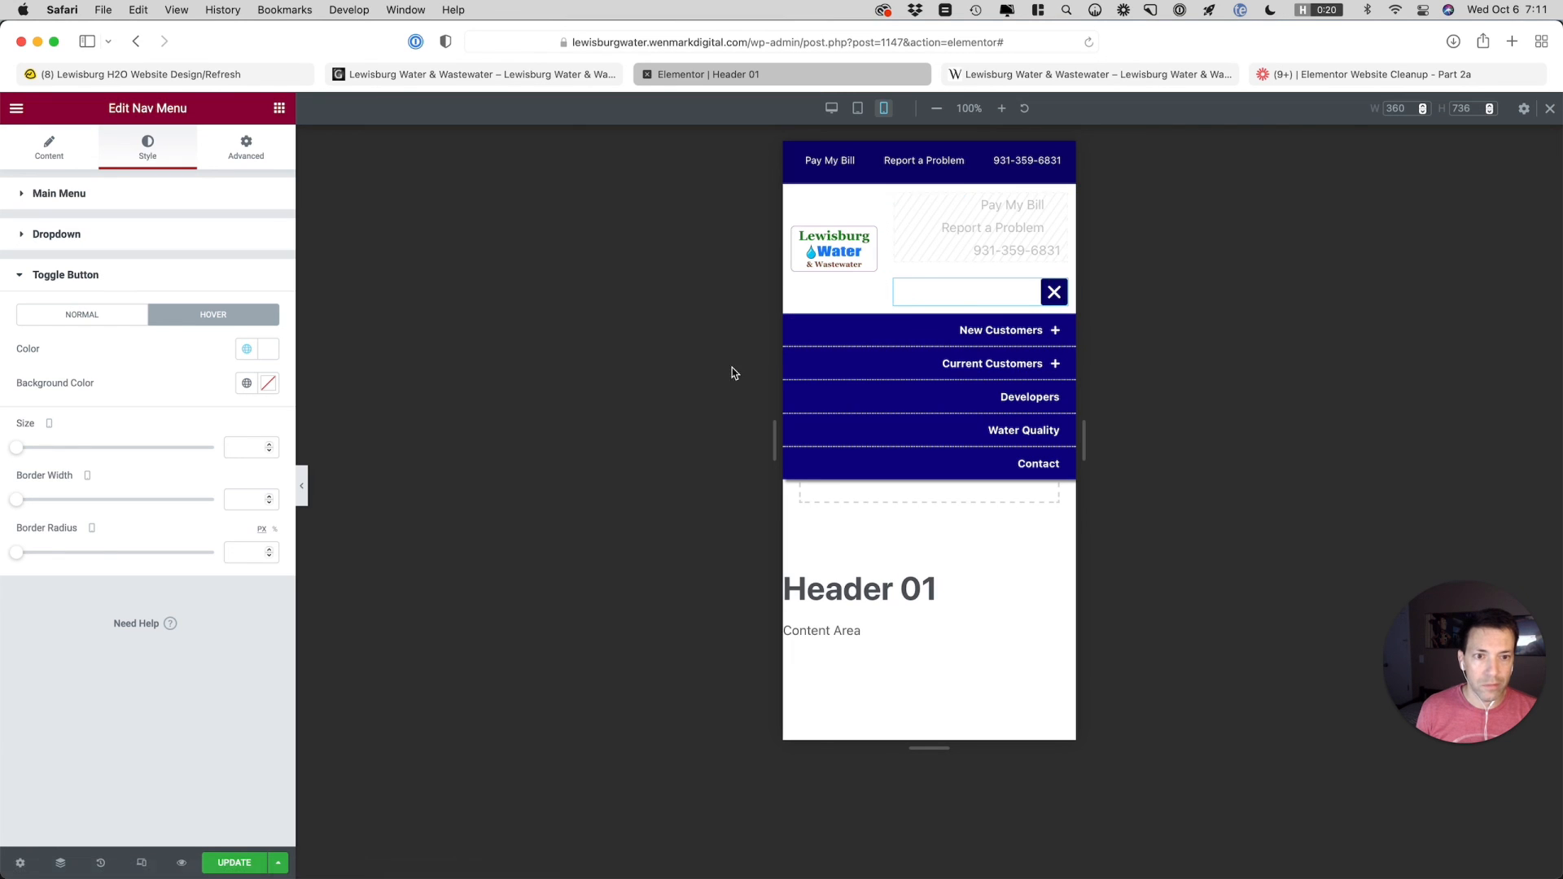
click(1052, 301)
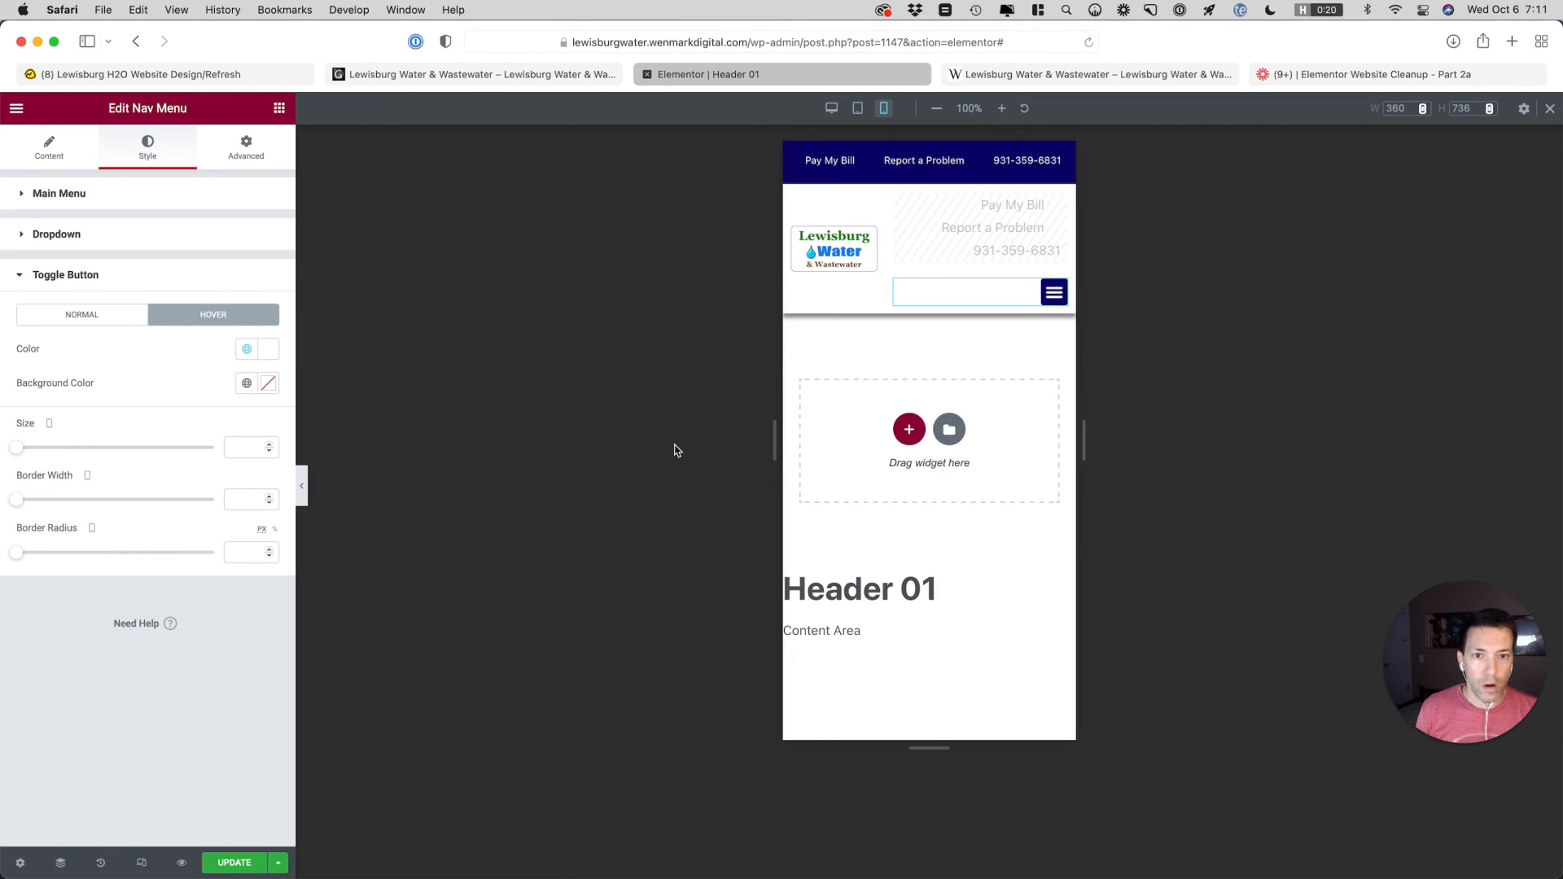
Set the Main Navigation menu's font size to 14 px for tablet
click(859, 111)
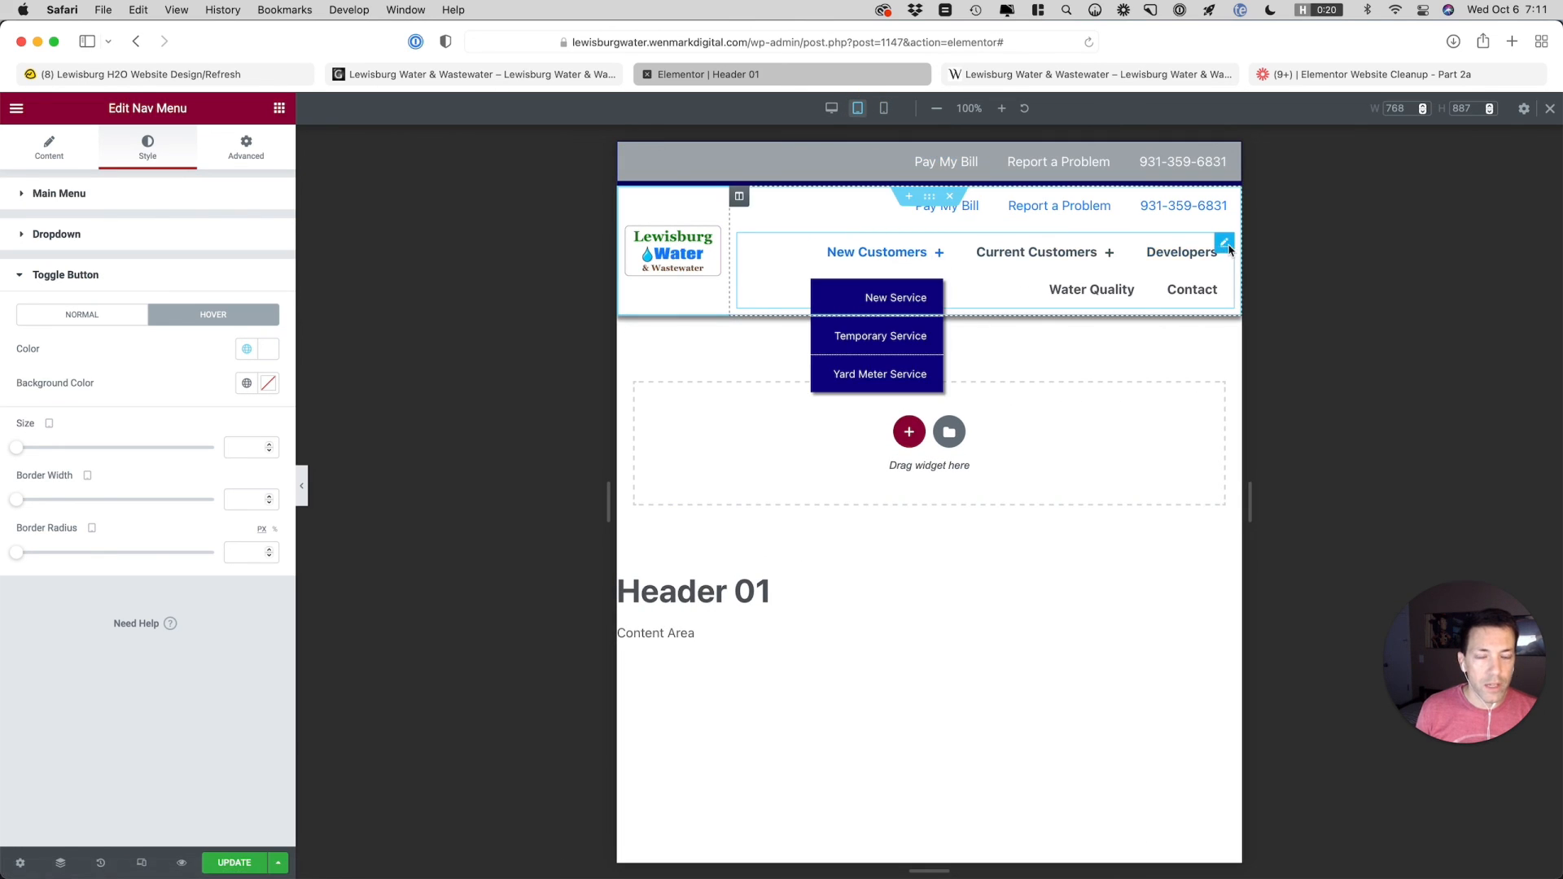
click(1224, 246)
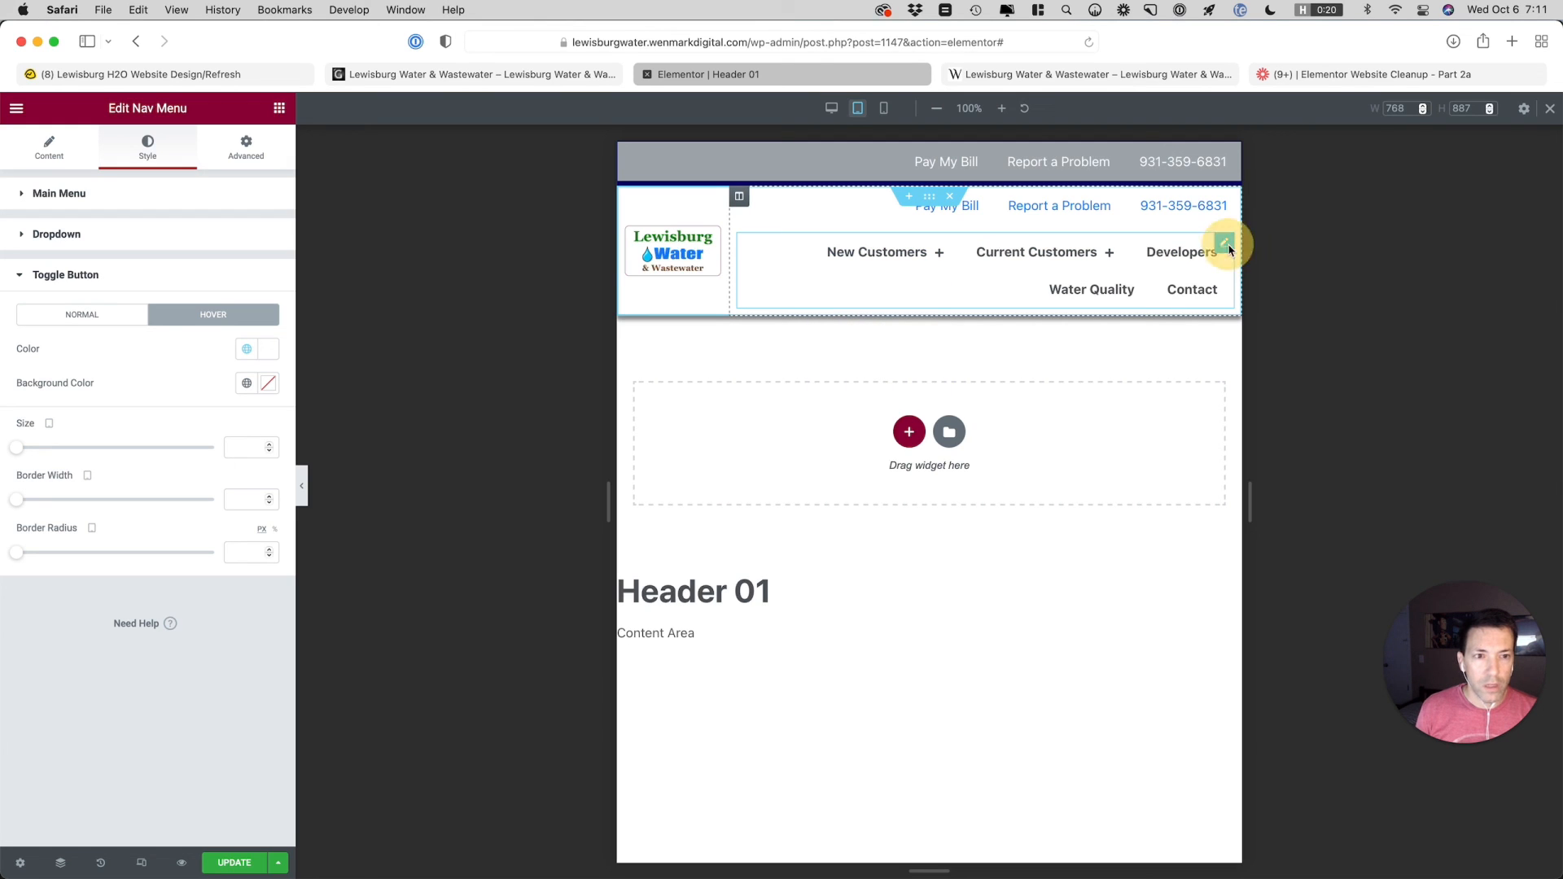
click(1223, 251)
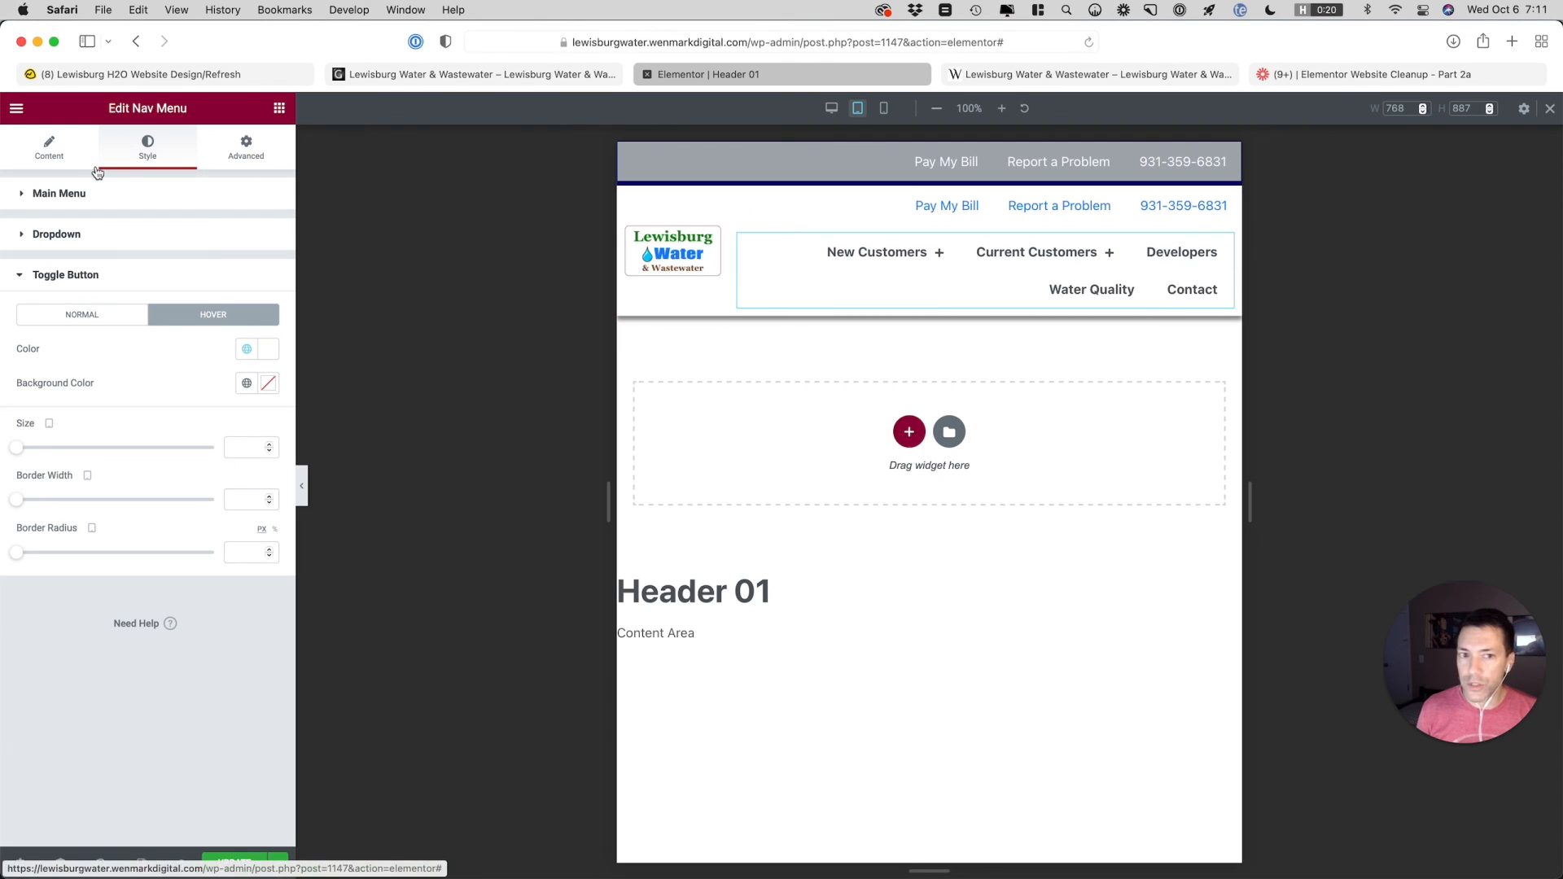
click(52, 154)
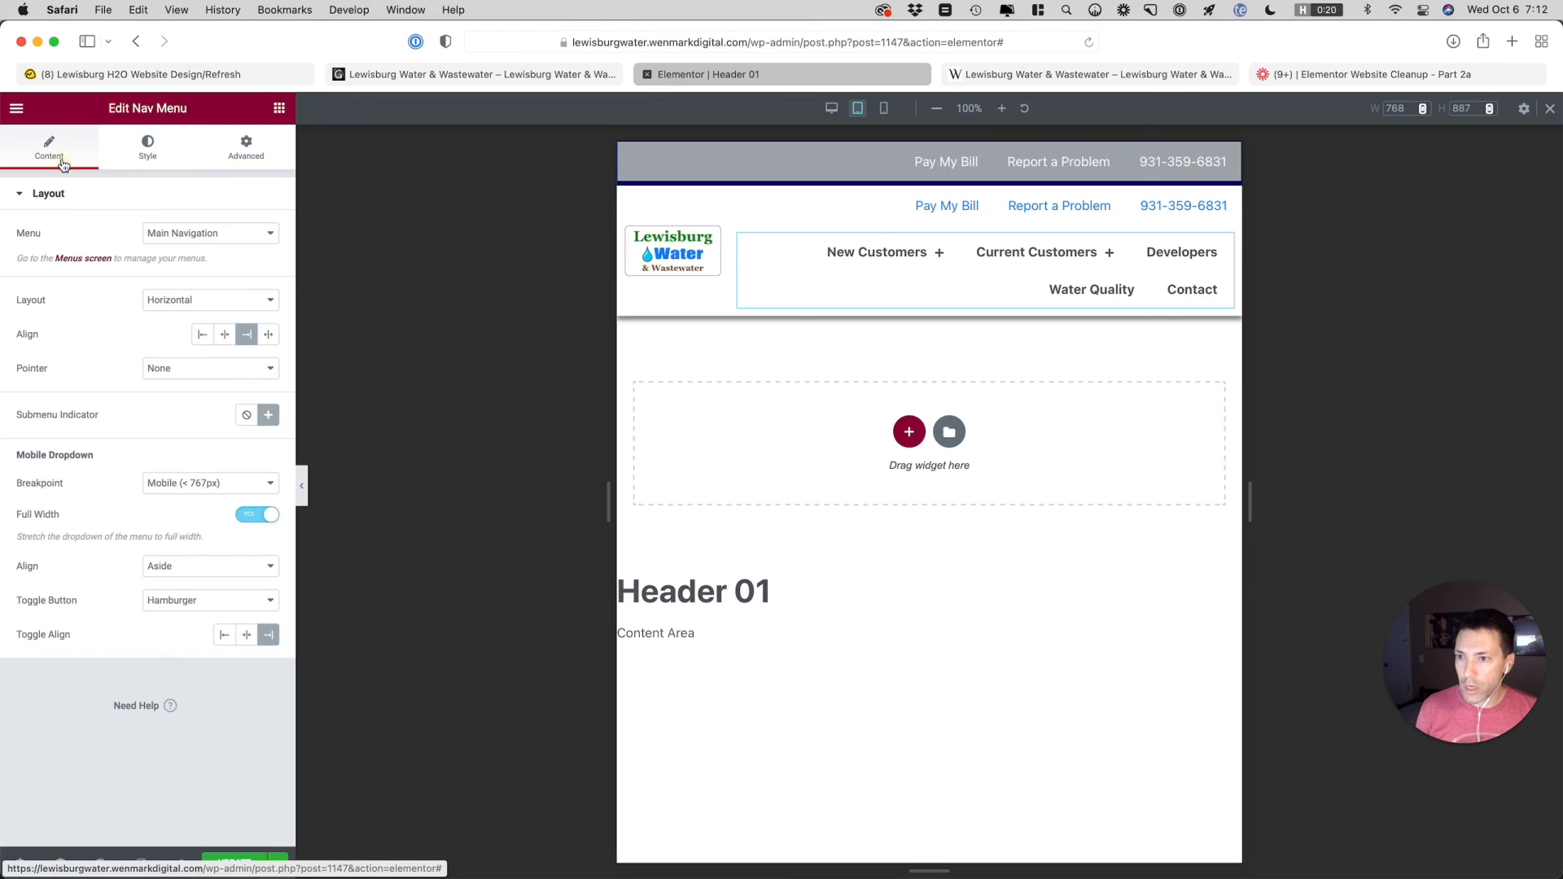
click(149, 146)
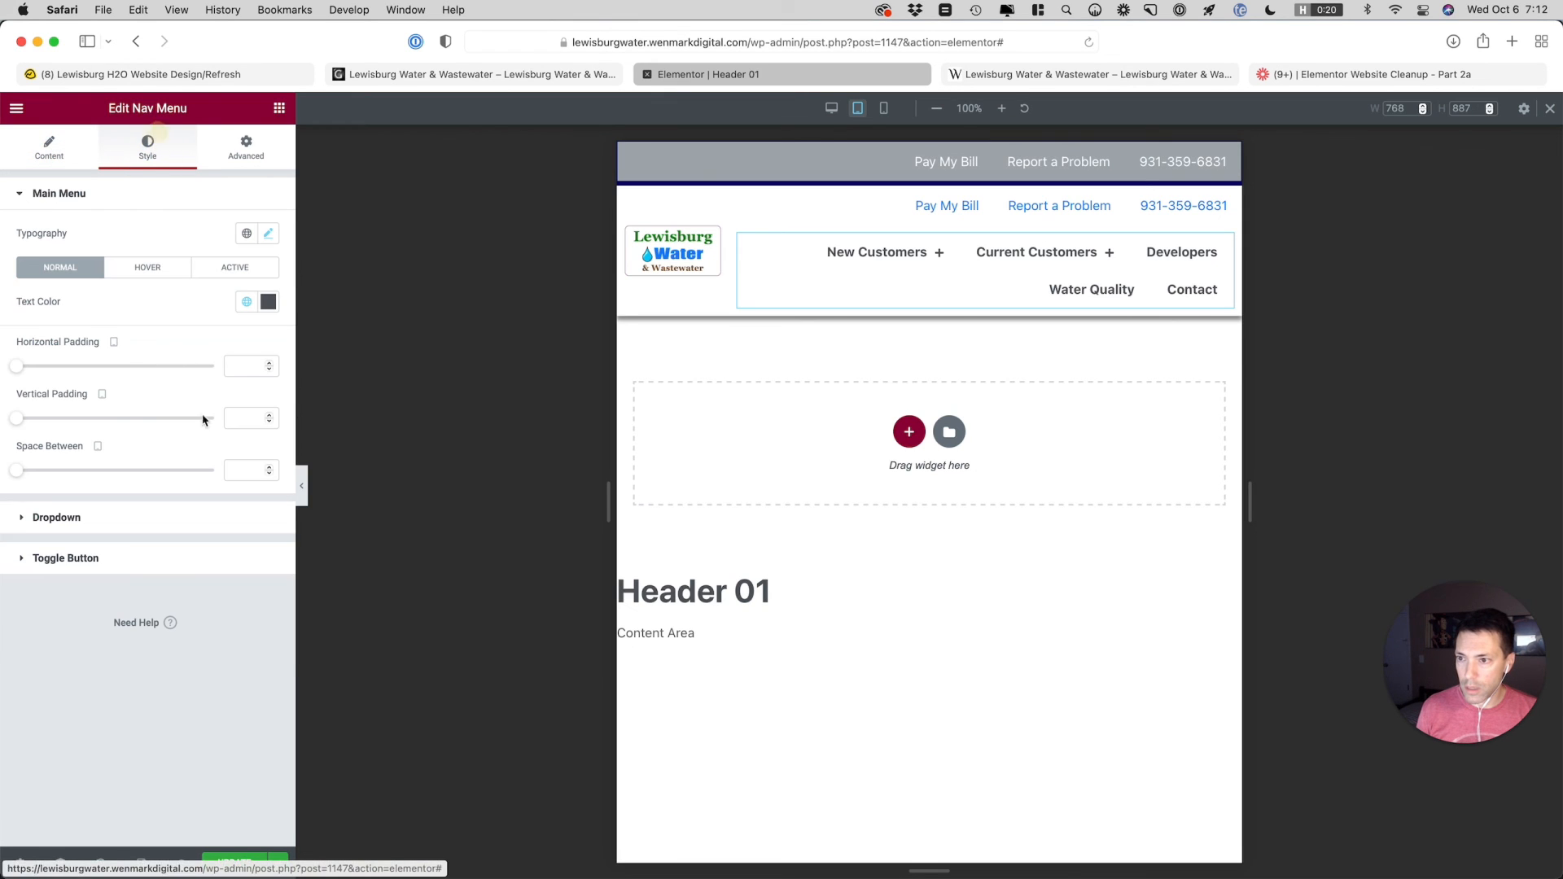
click(266, 235)
click(254, 366)
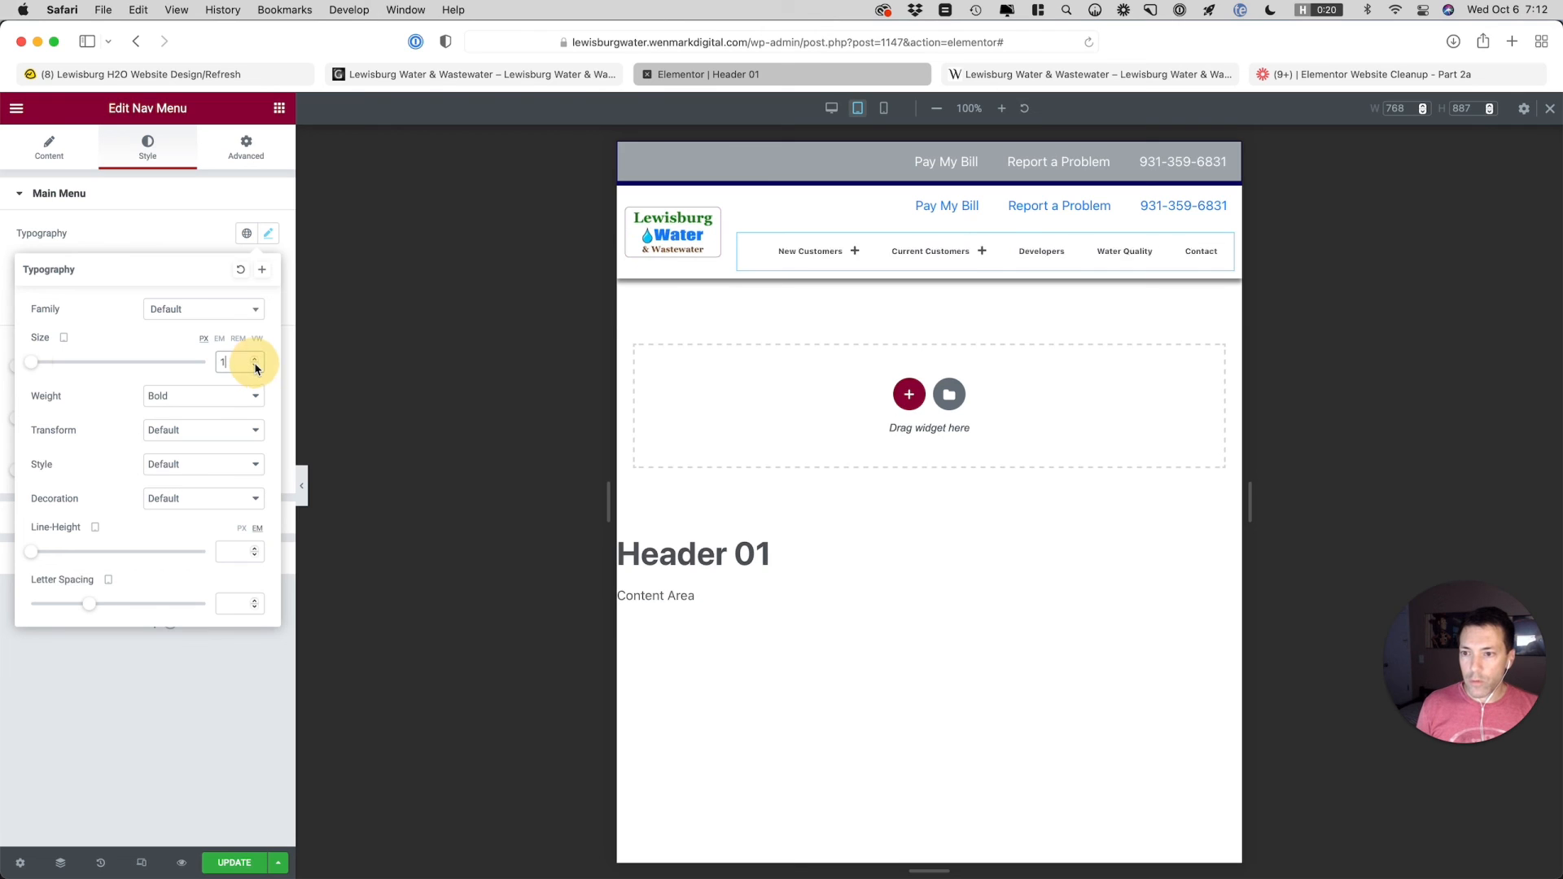
text(6)
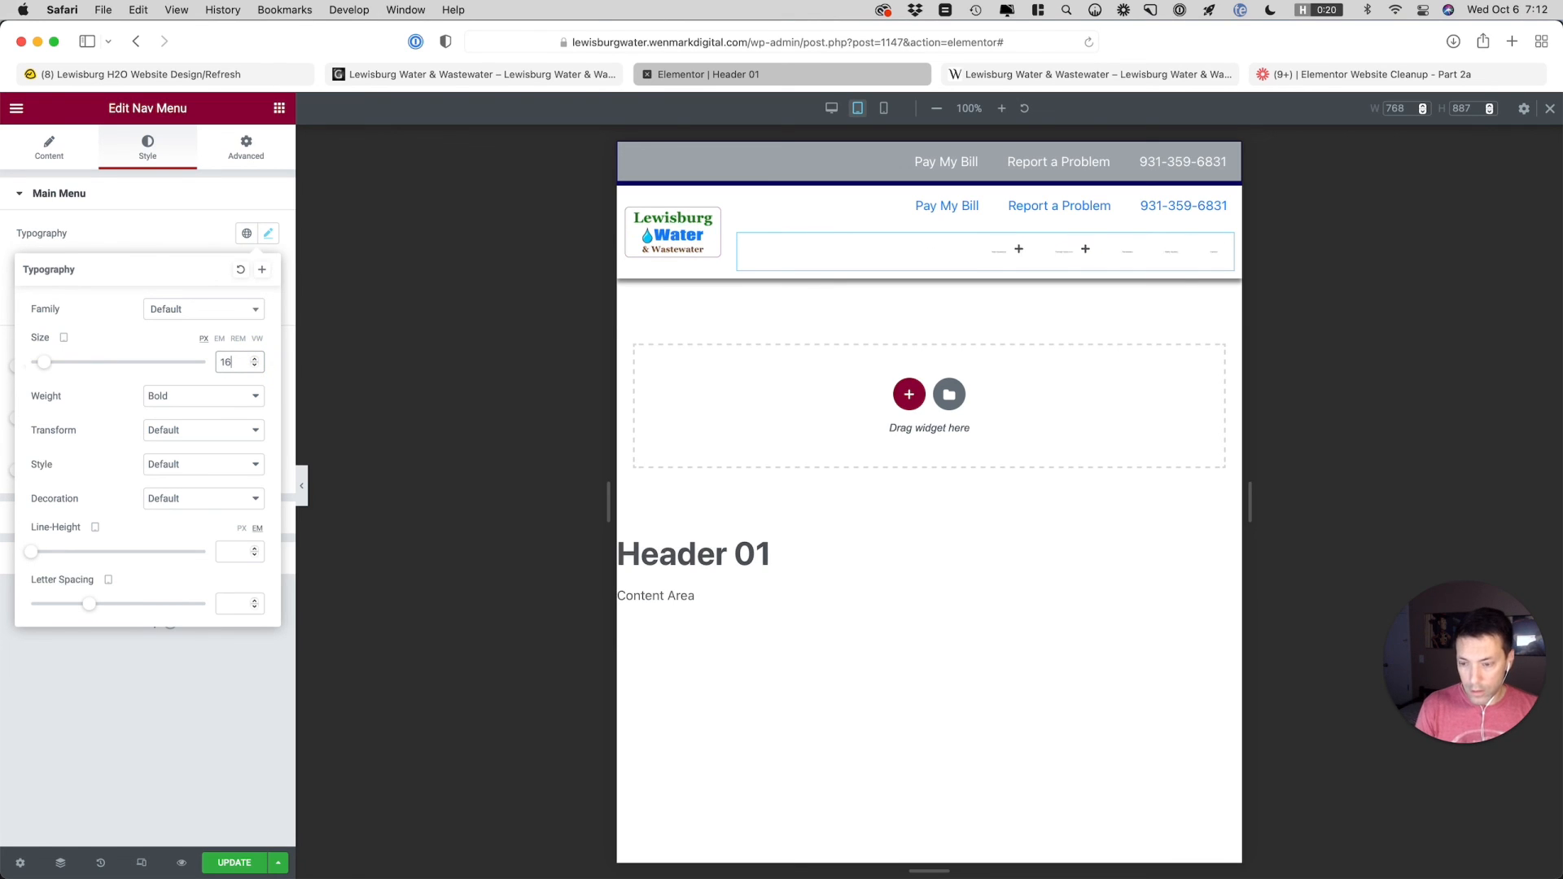
click(254, 368)
click(254, 368)
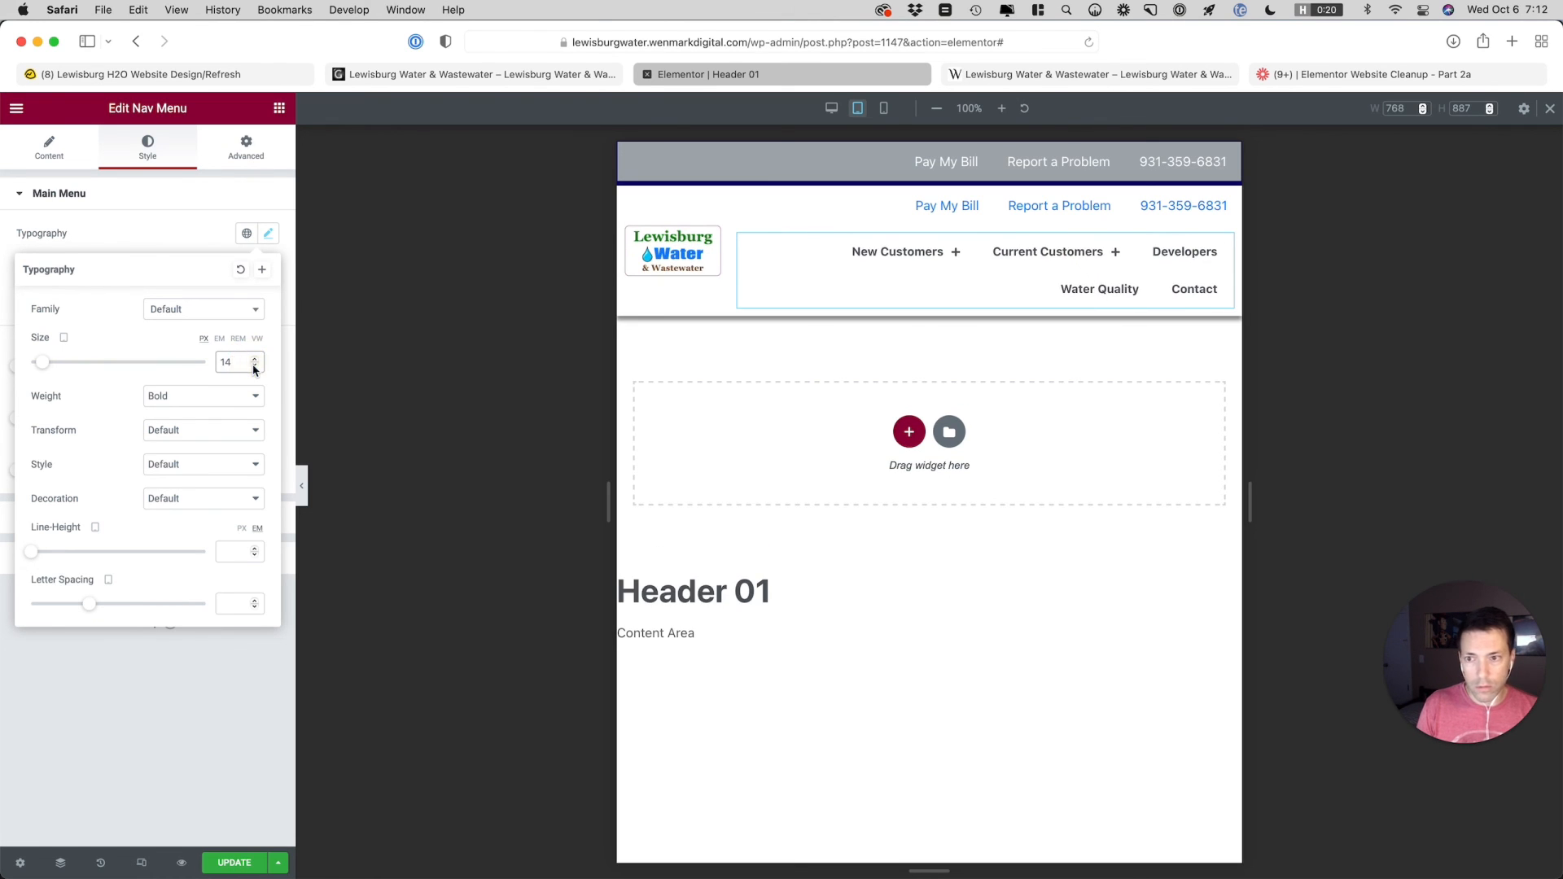
click(254, 368)
click(254, 368)
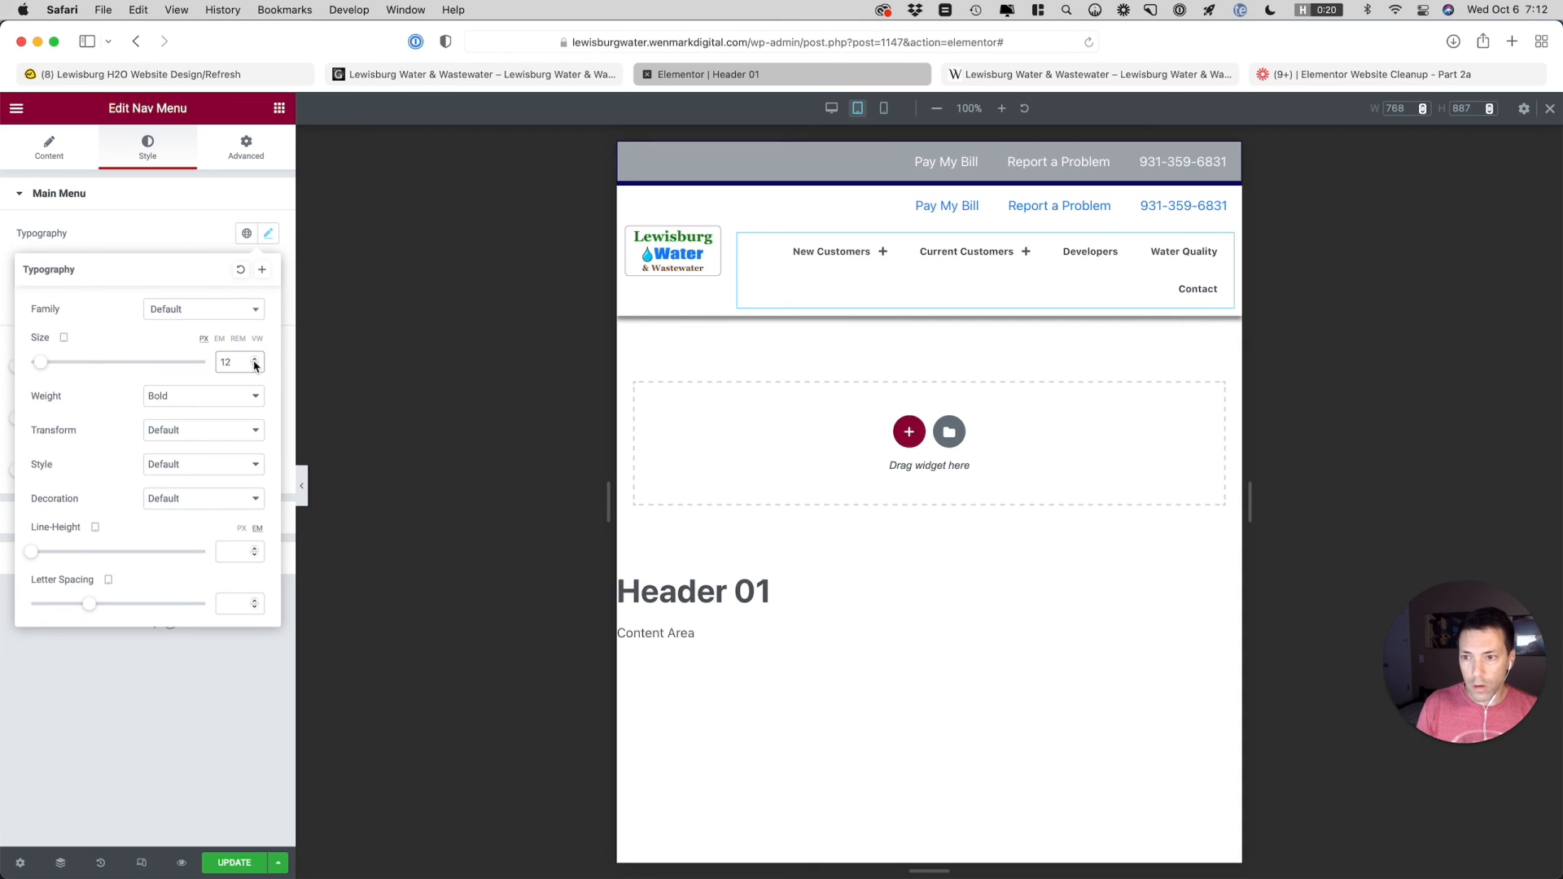
click(254, 360)
click(254, 361)
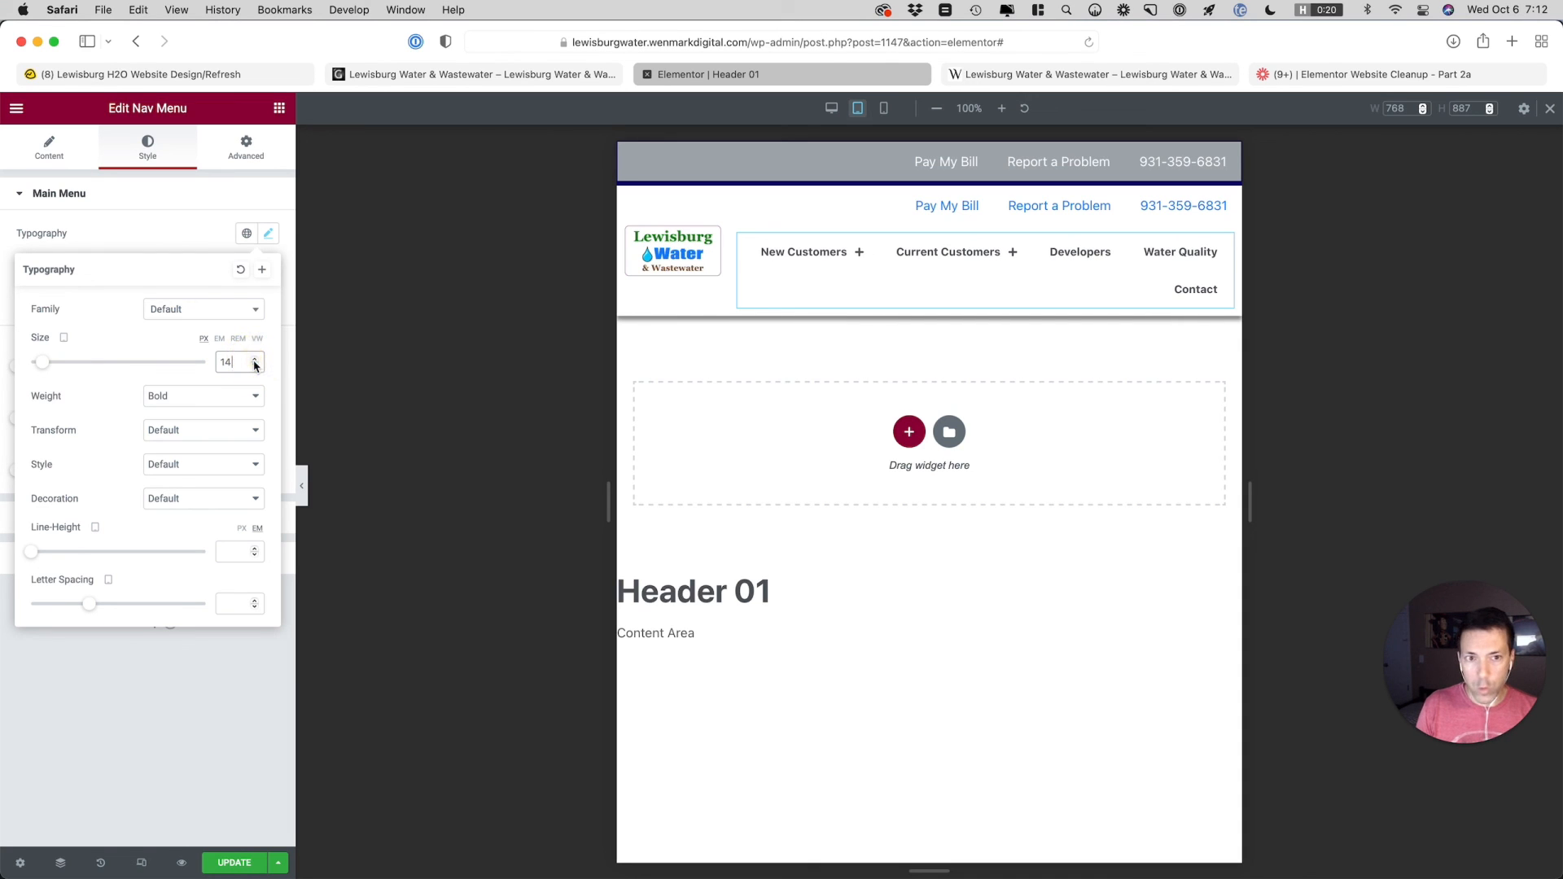
click(161, 241)
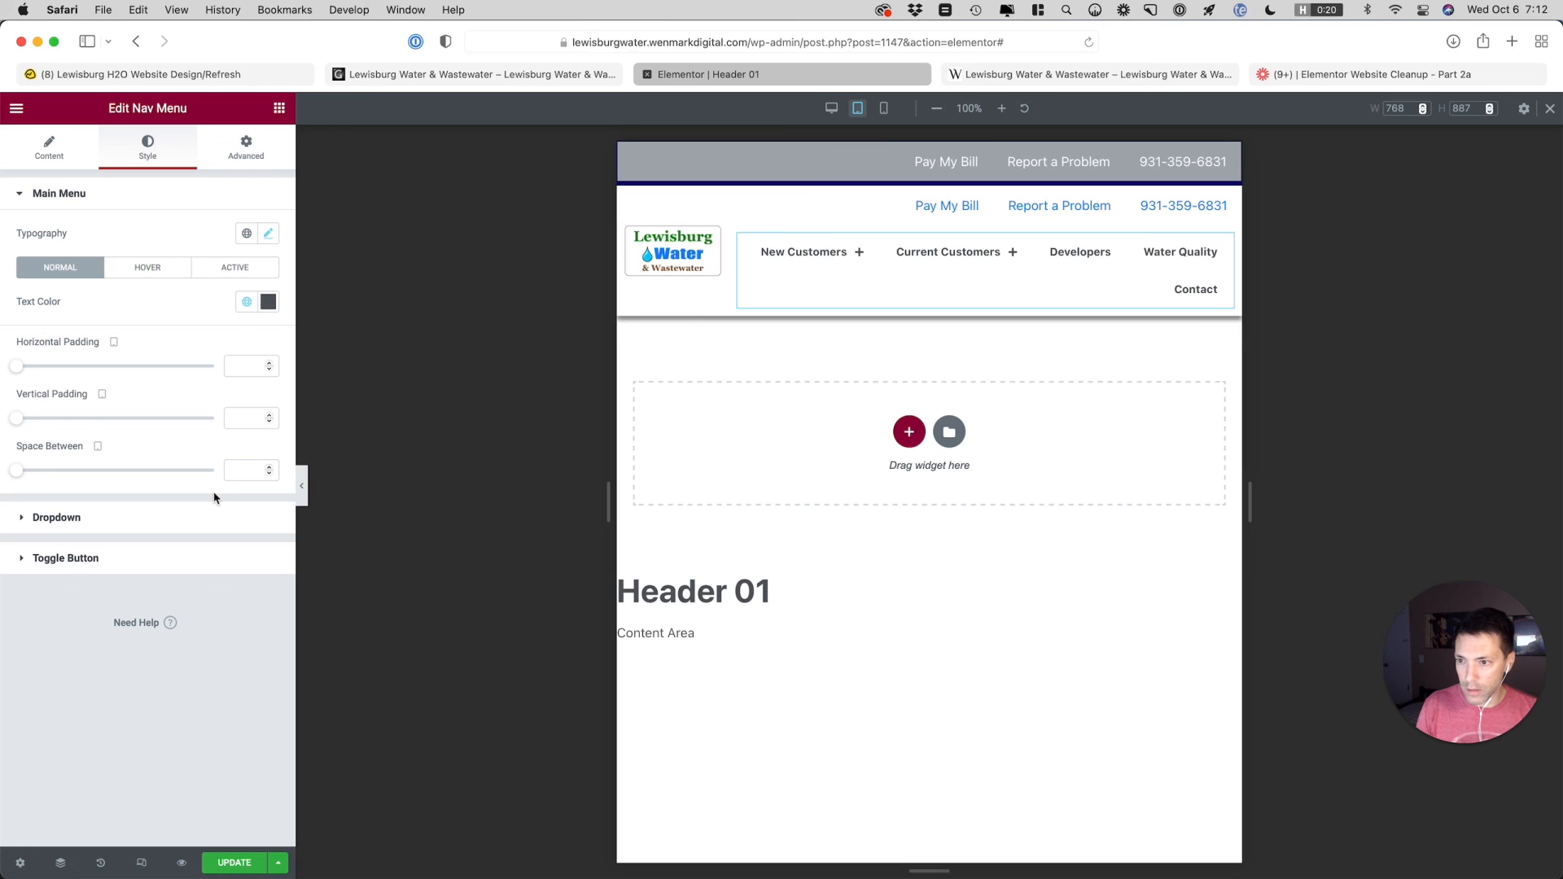
Set the Main Navigation menu's horizontal padding to 10 for tablet
click(240, 367)
text(10)
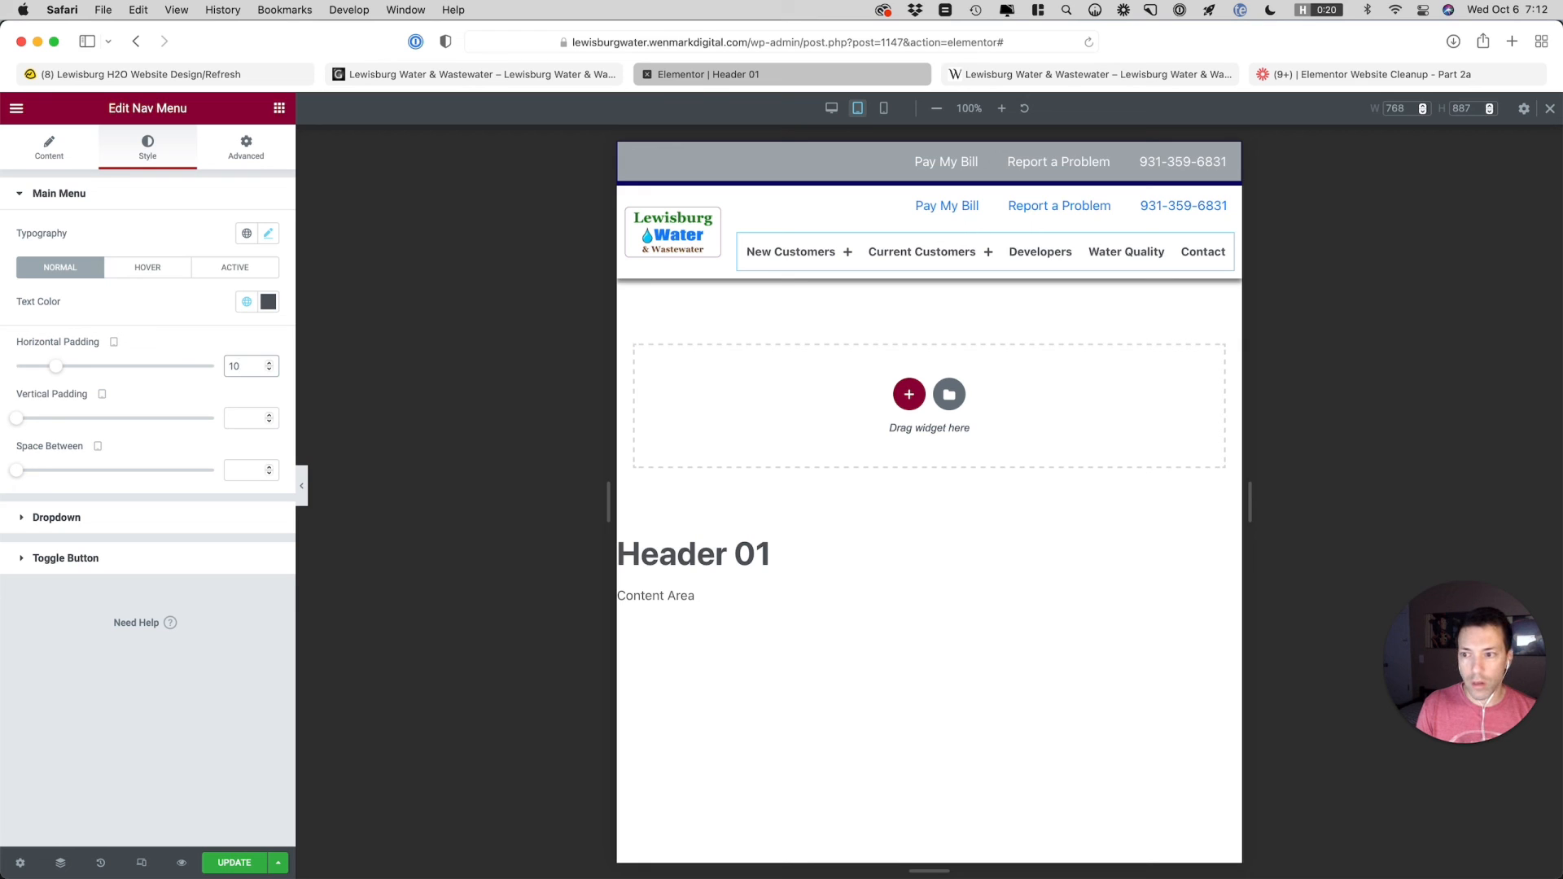
Try a Space Between value of 5 on the Main Navigation menu for tablet, then clear the value
click(241, 471)
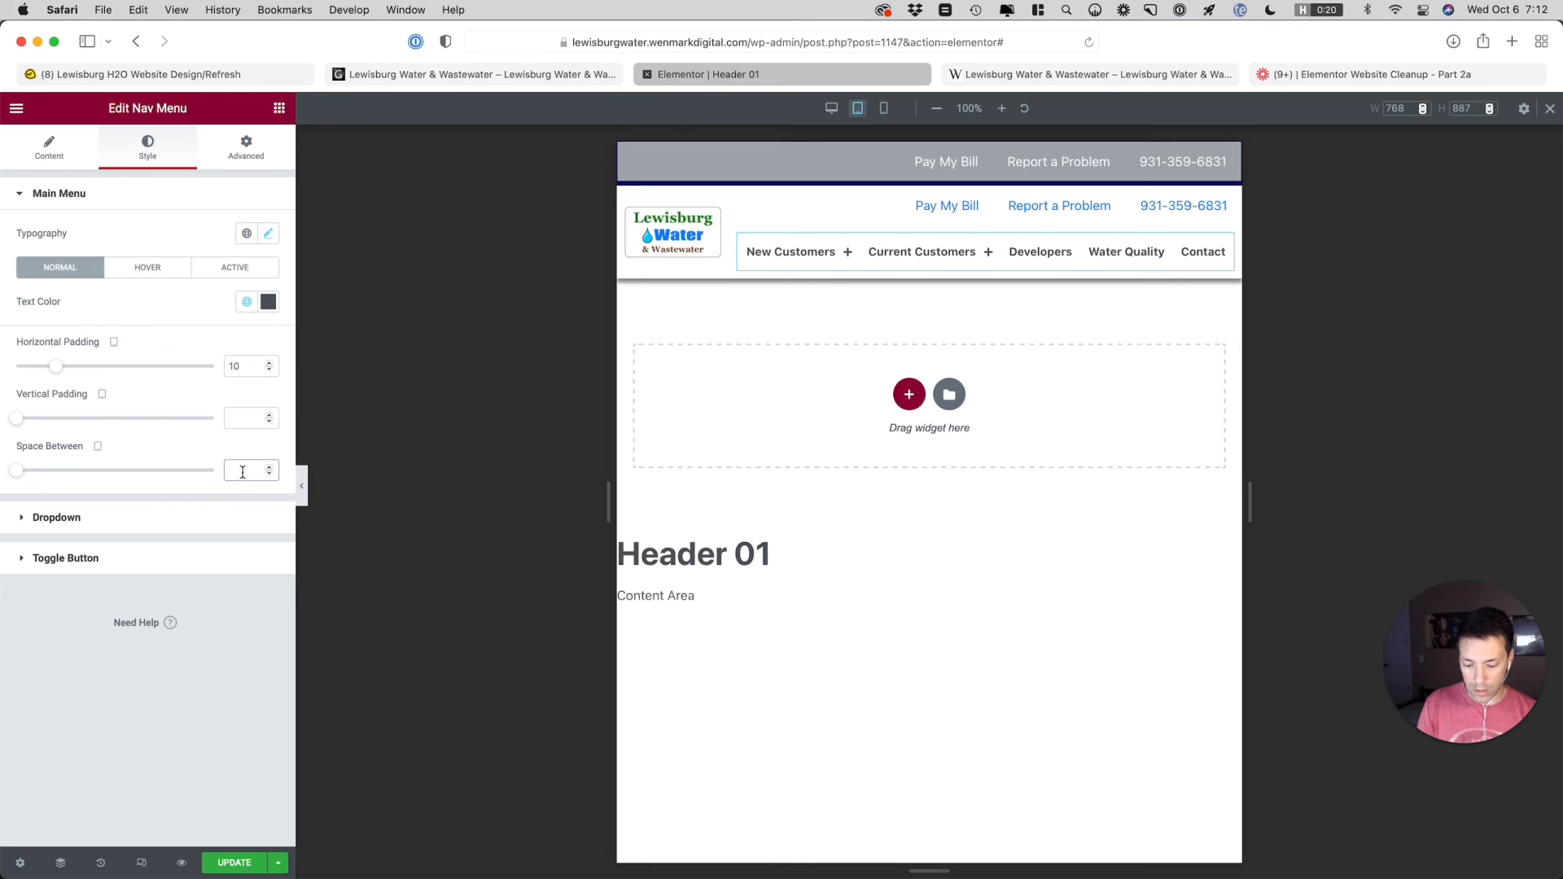
text(10)
key(BackSpace)
key(BackSpace)
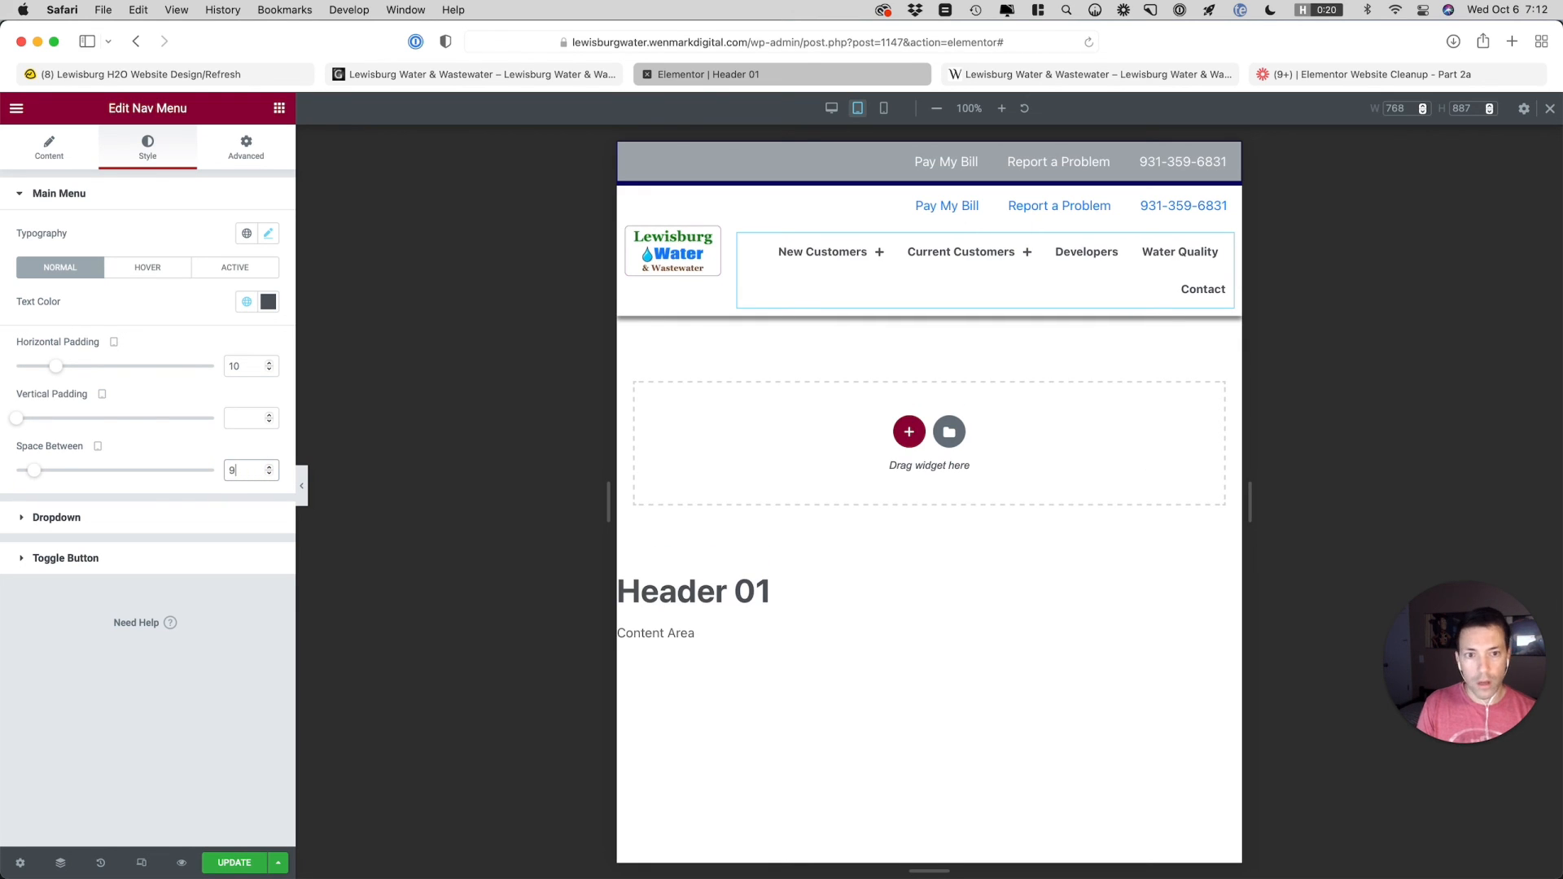
text(5)
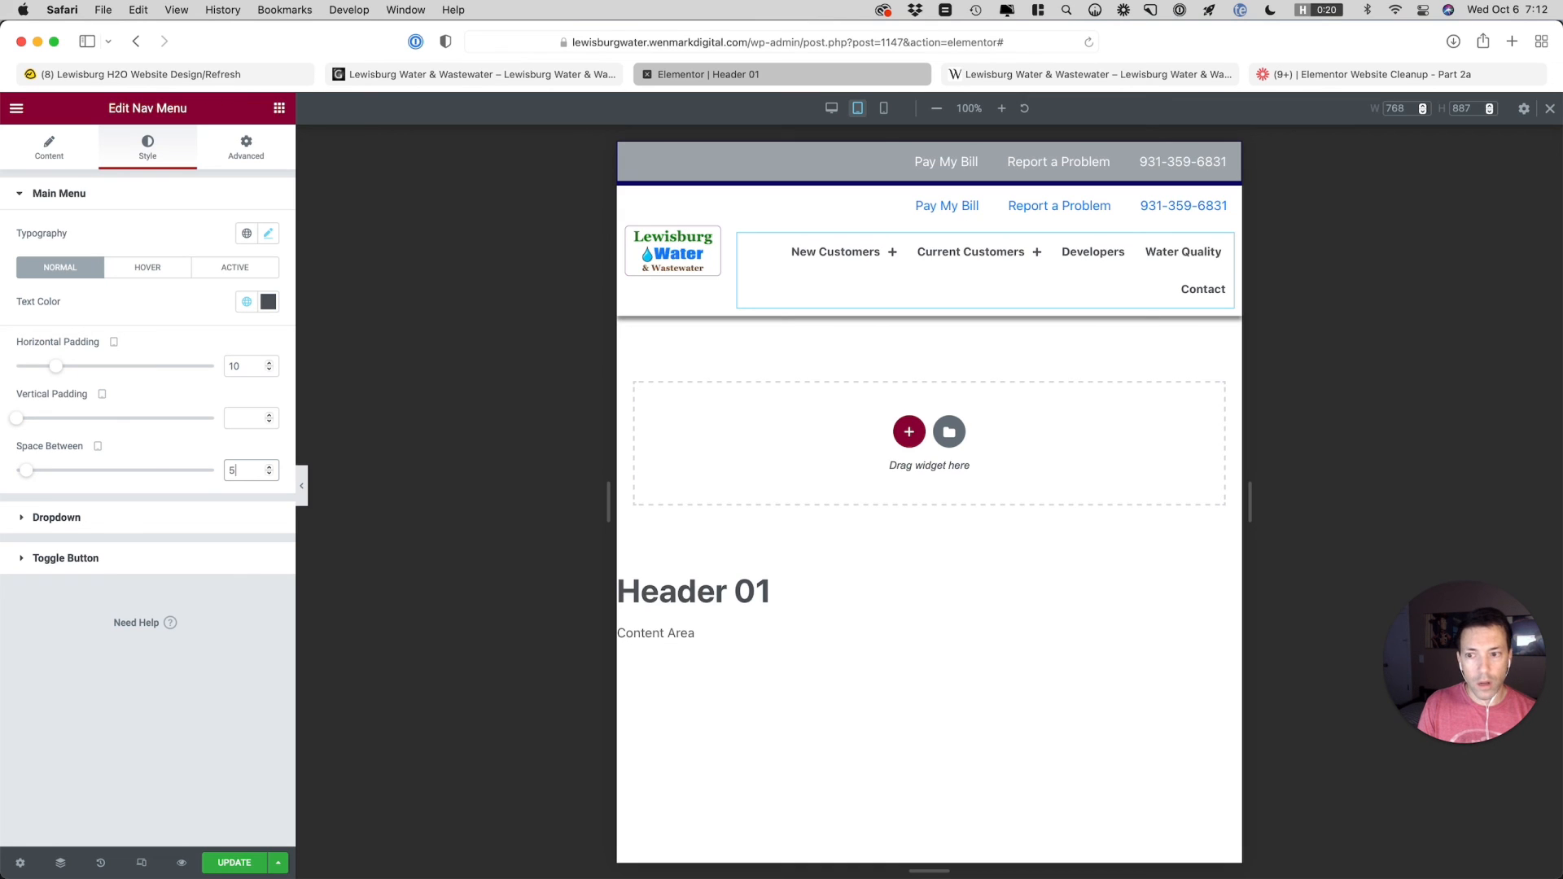
key(BackSpace)
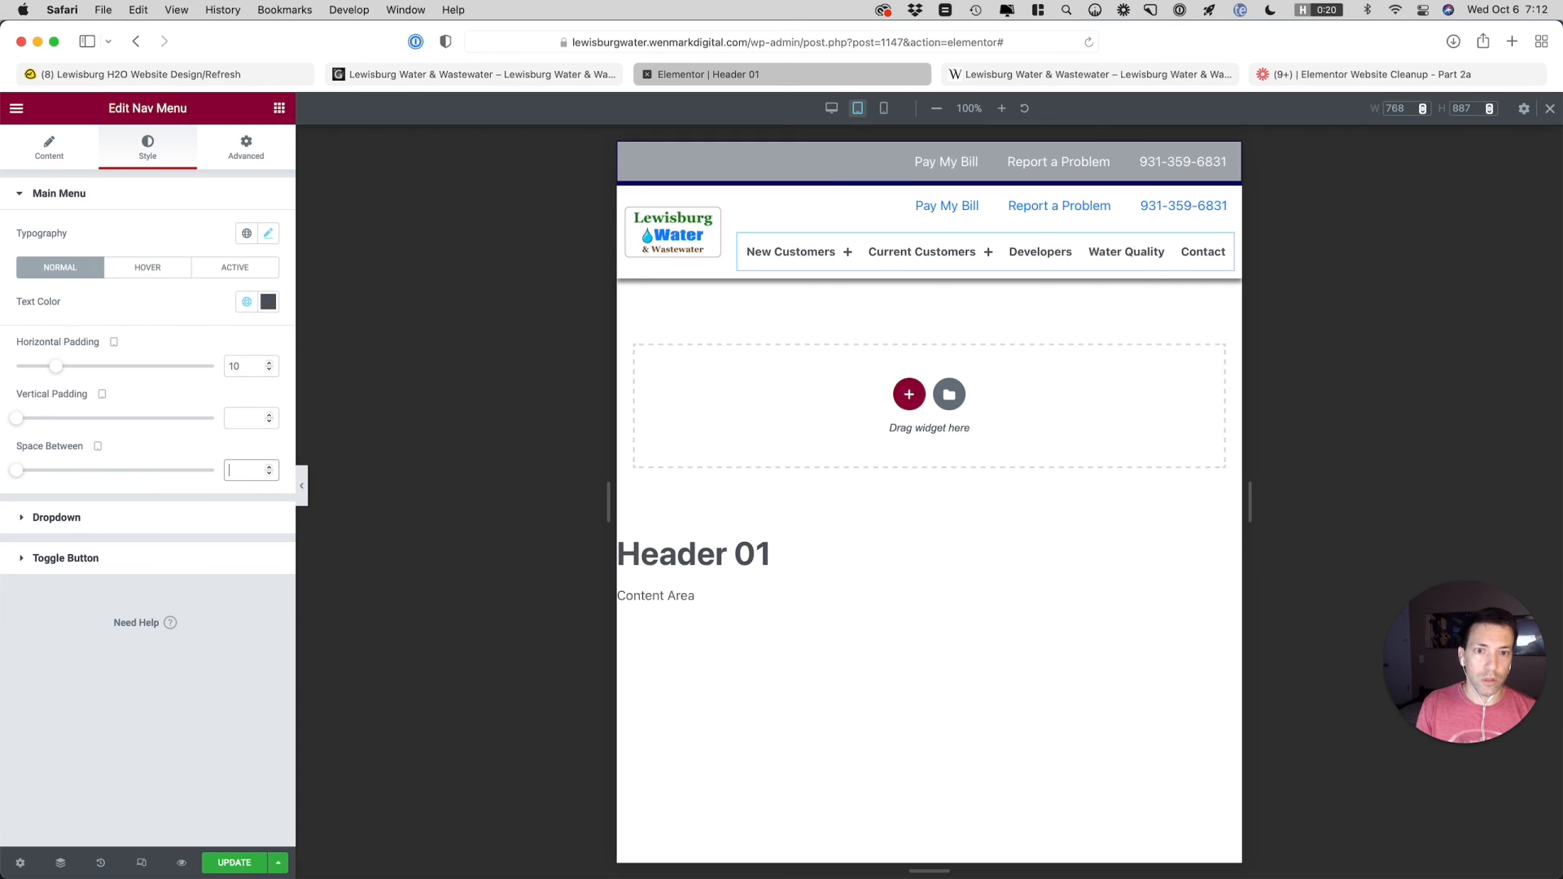
Update the header template and review the HEADER notes in the Basecamp to-do
click(236, 863)
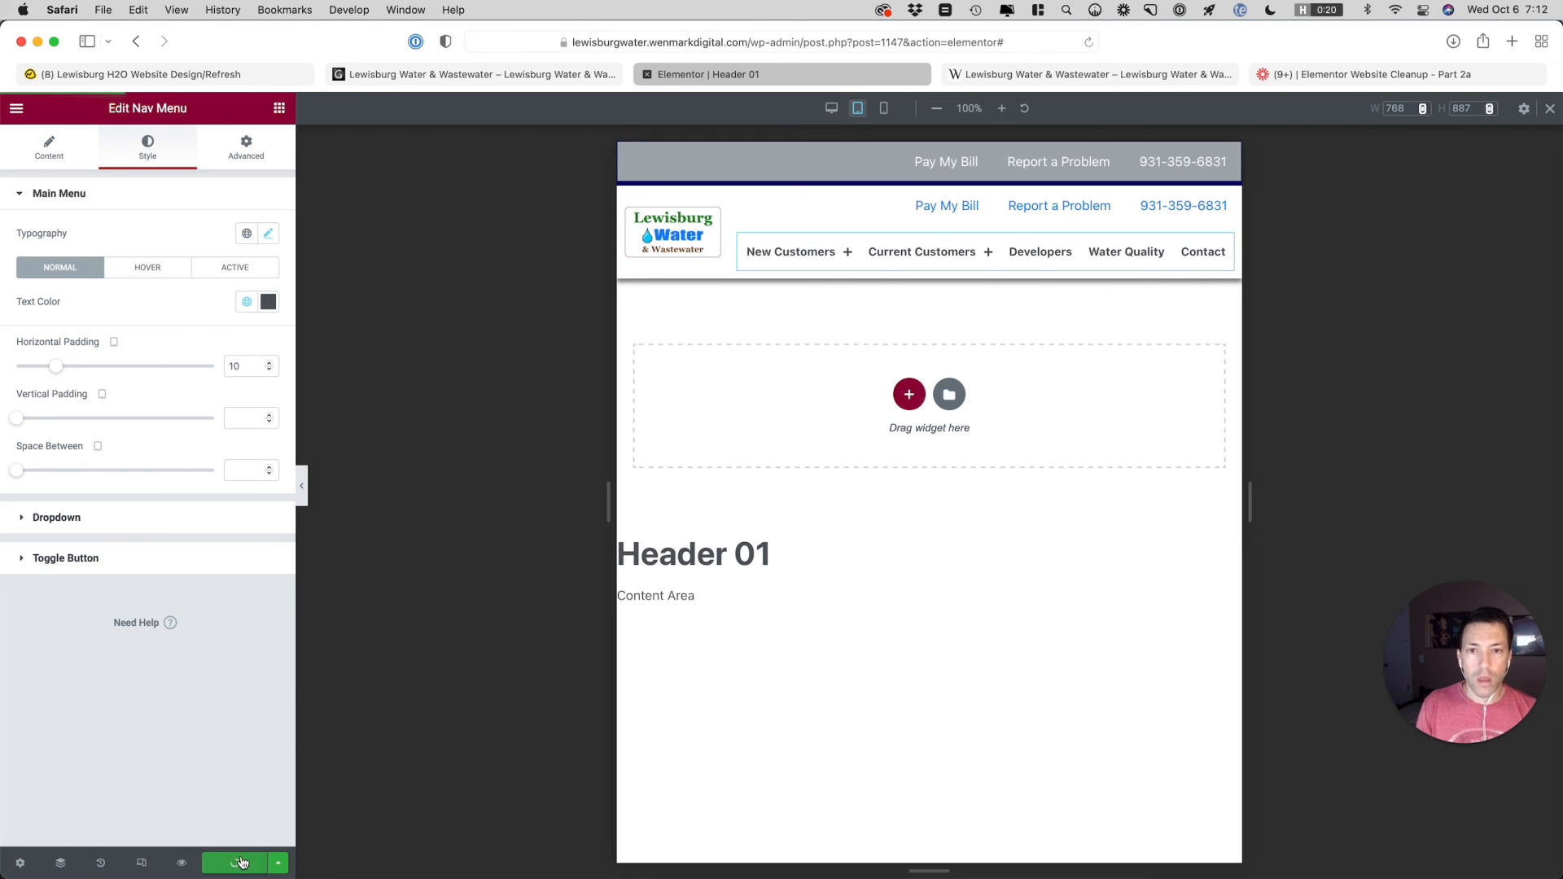
click(216, 86)
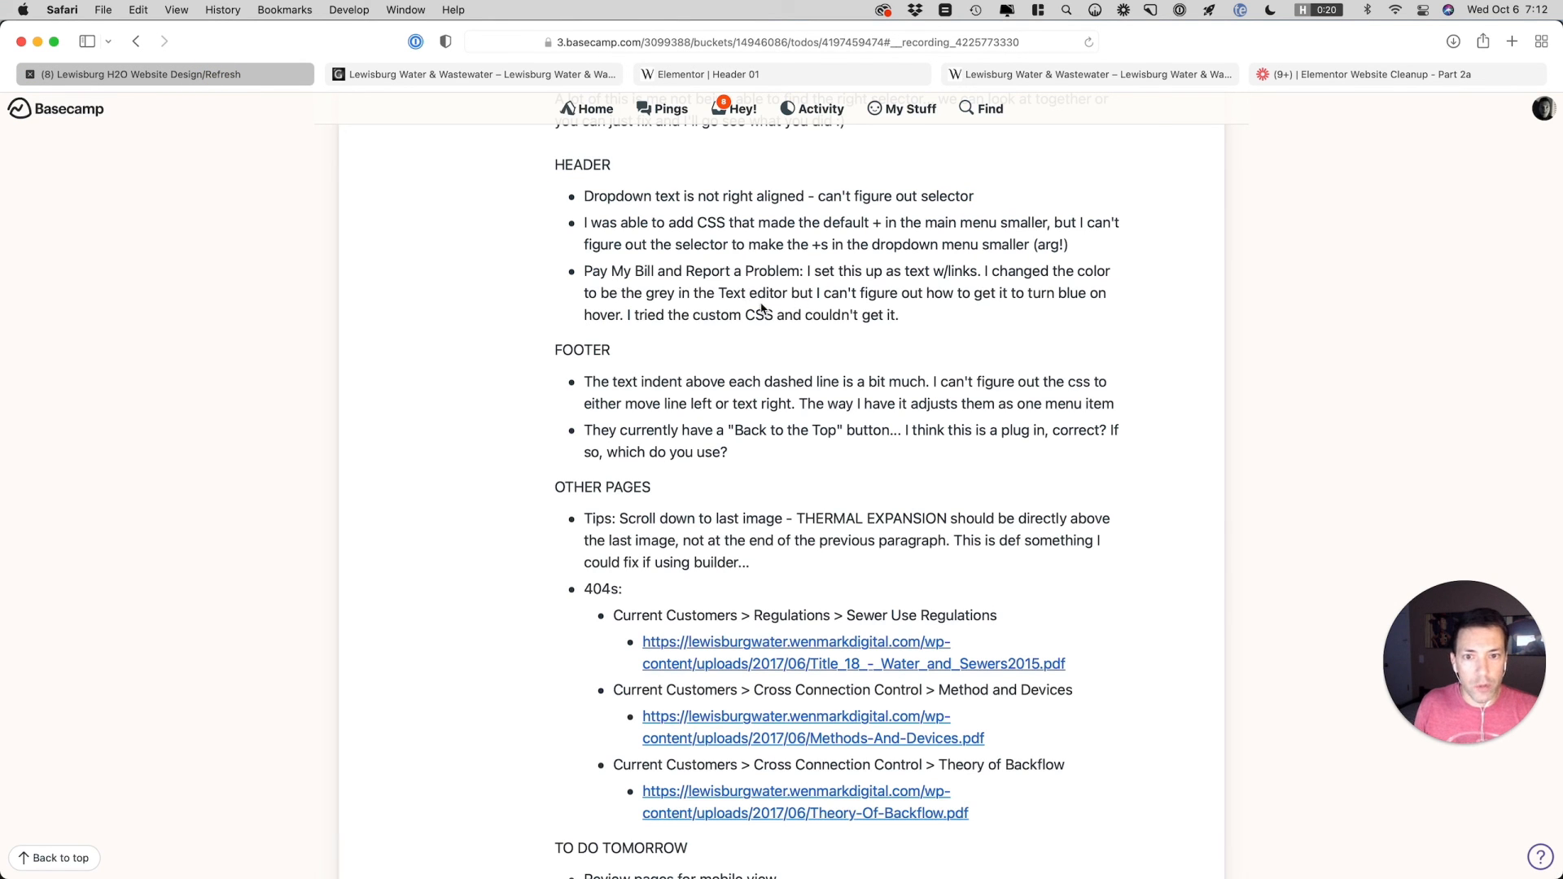
drag(909, 322, 583, 199)
click(741, 75)
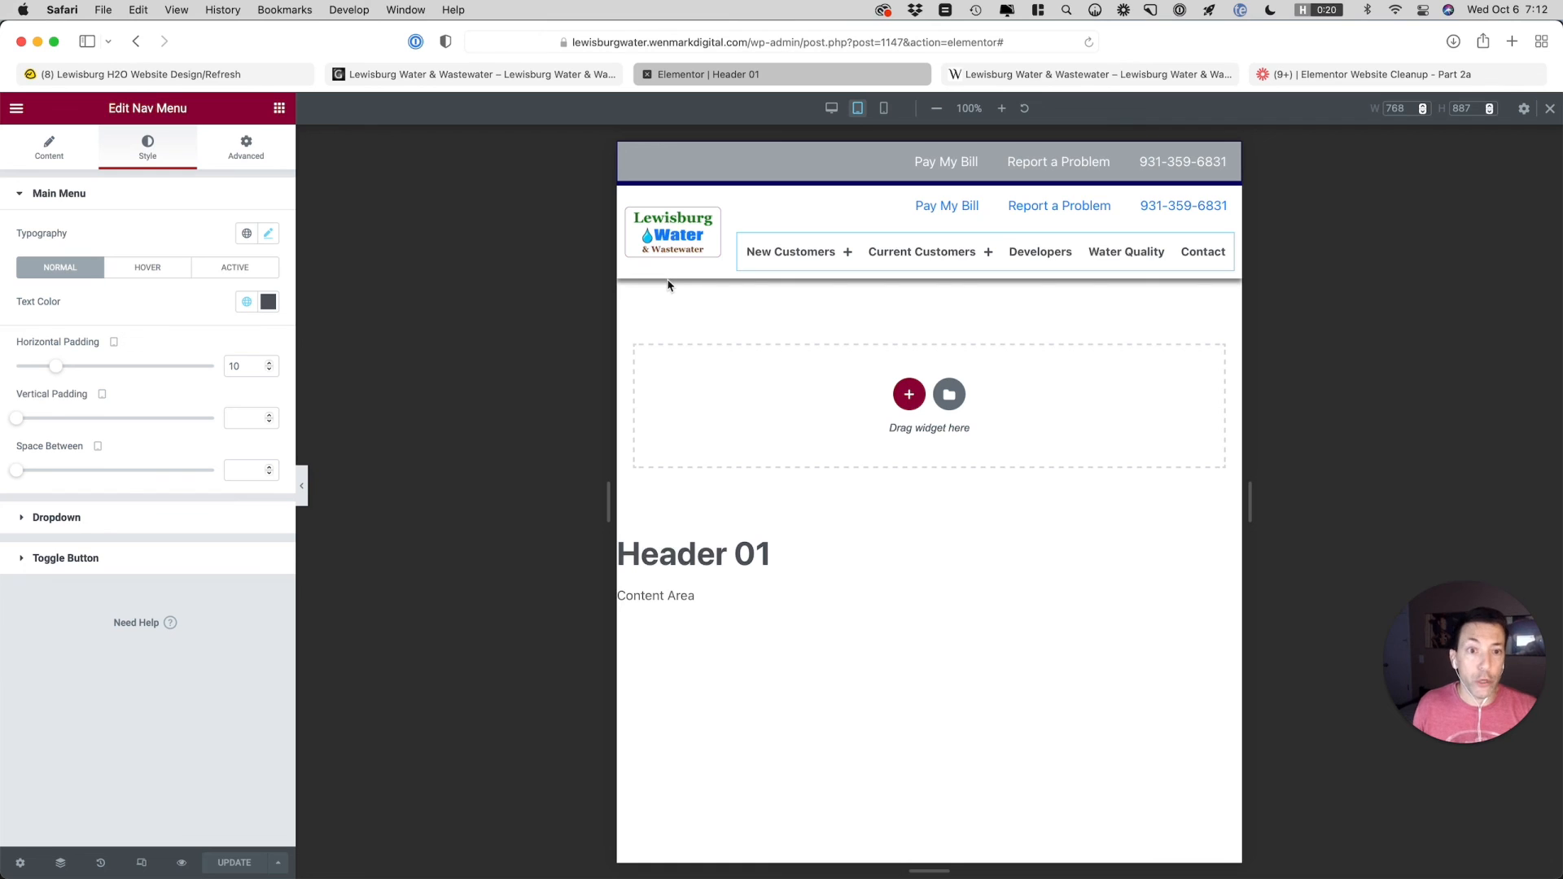
Leave the header editor for the live site's home page and examine how the New Customers submenu sits below the header
click(19, 113)
click(101, 359)
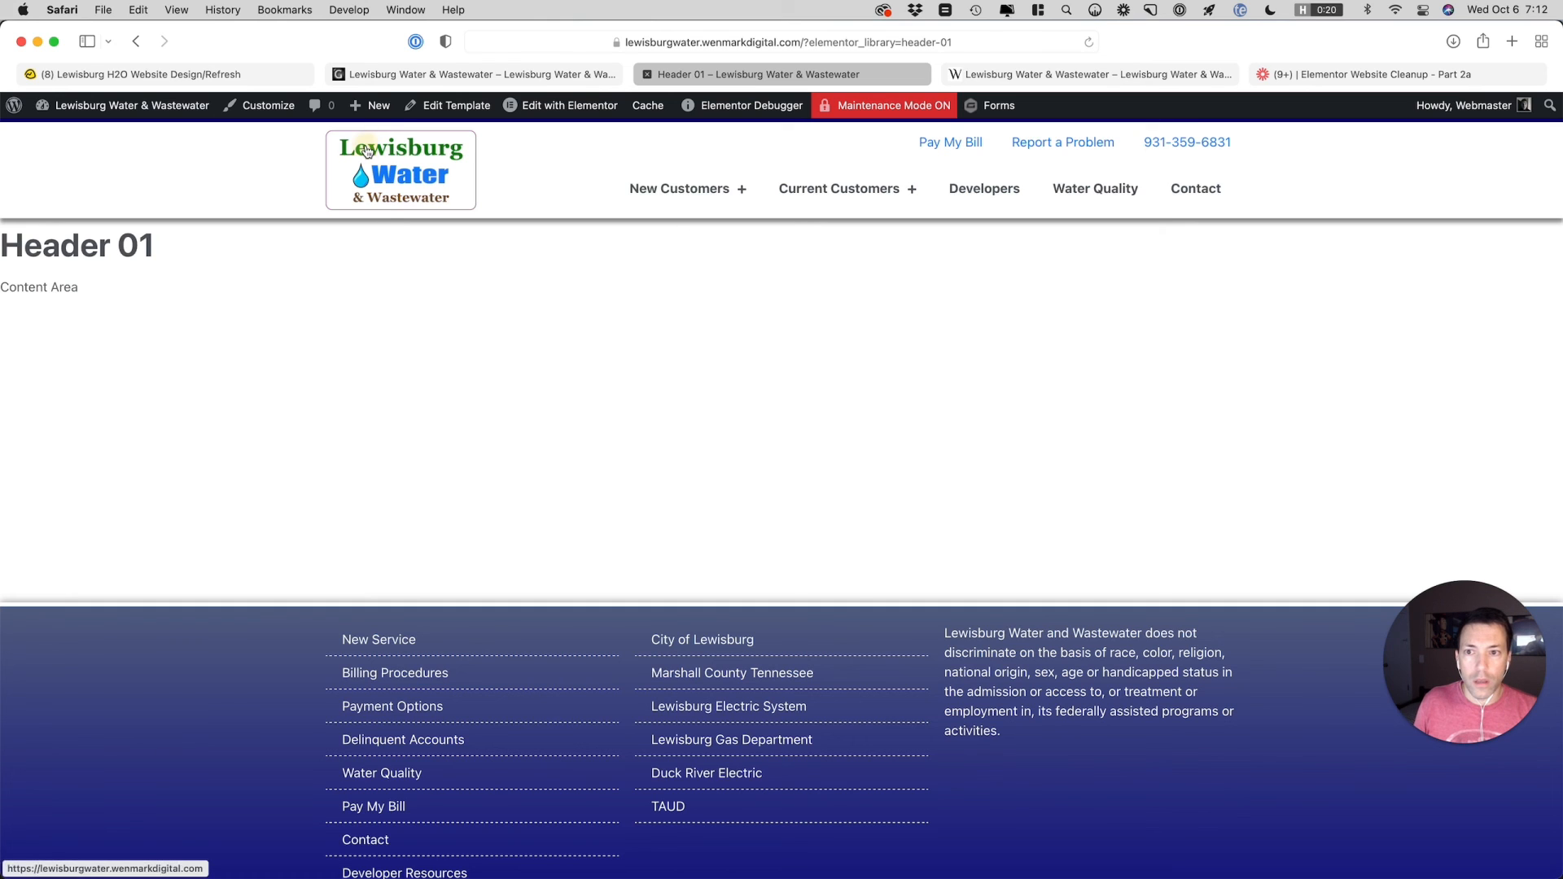
click(368, 150)
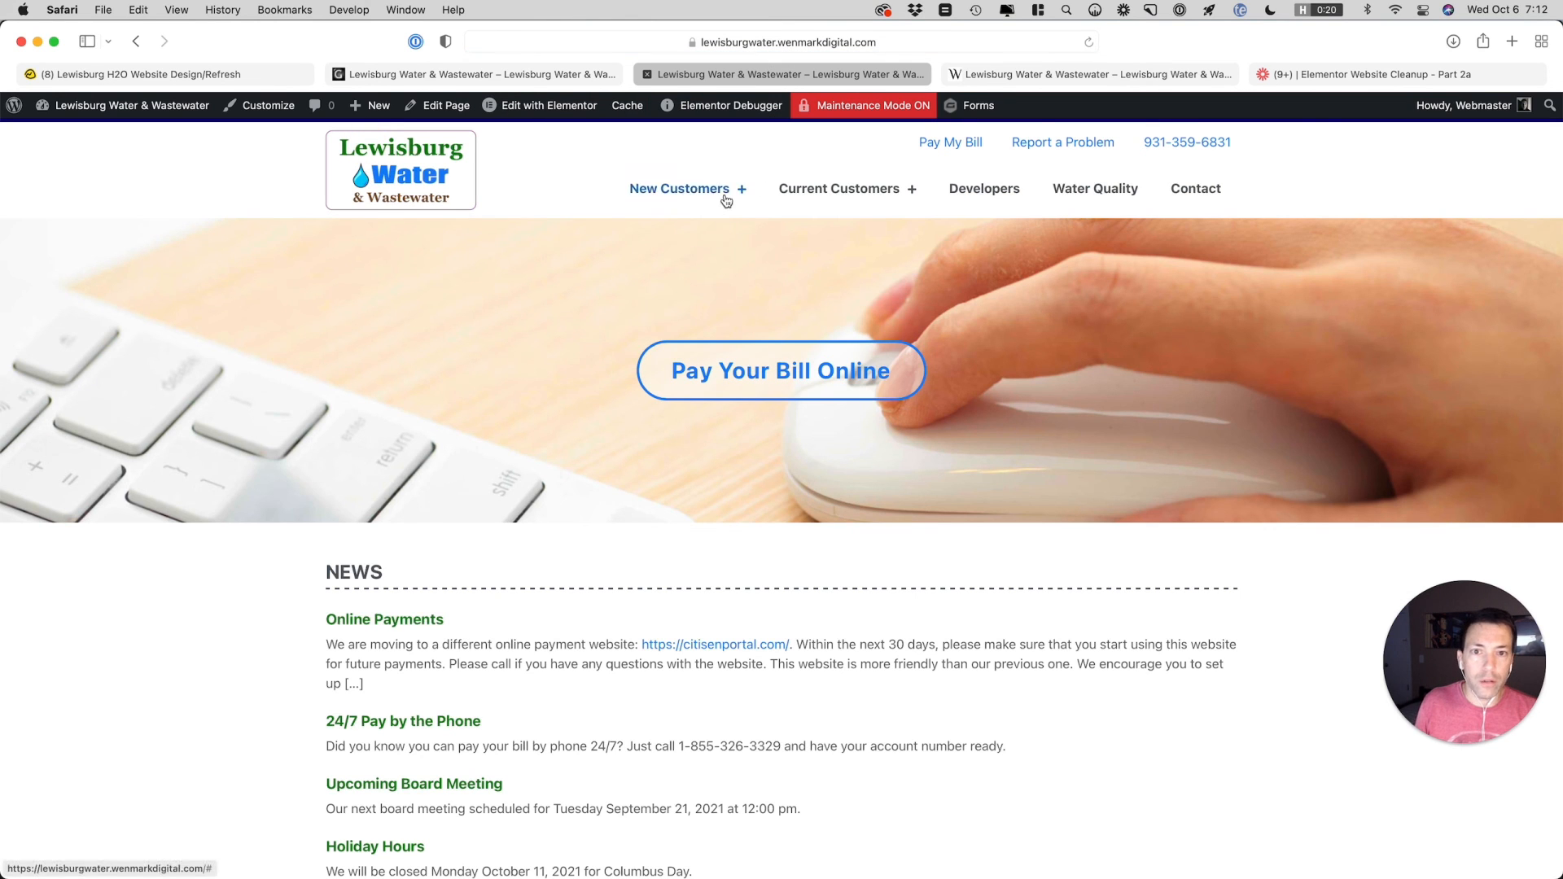
mouse_move(725, 199)
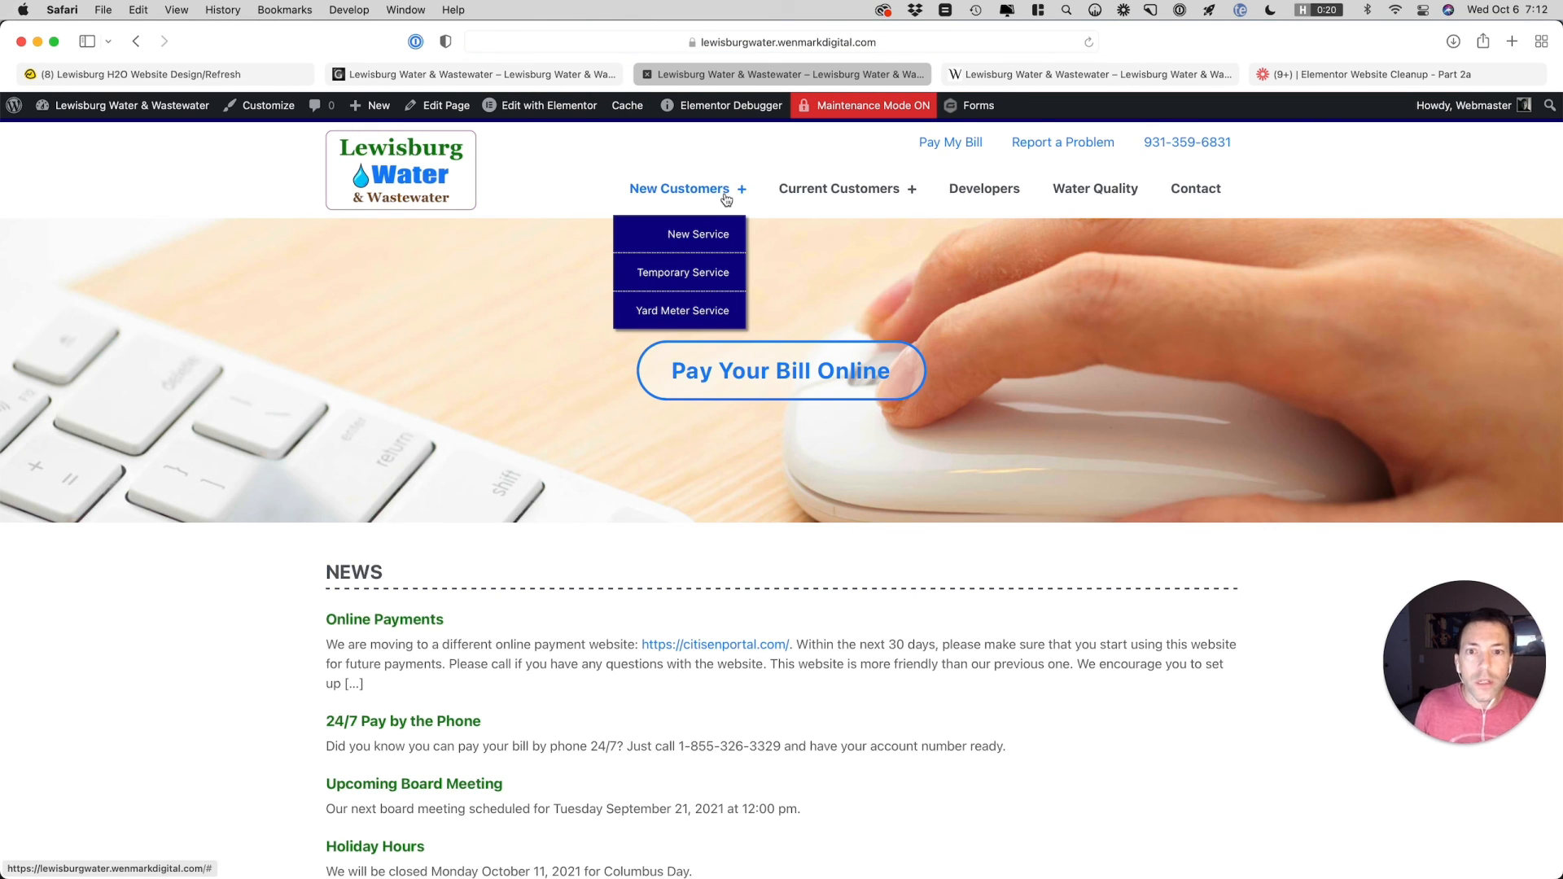
mouse_move(847, 199)
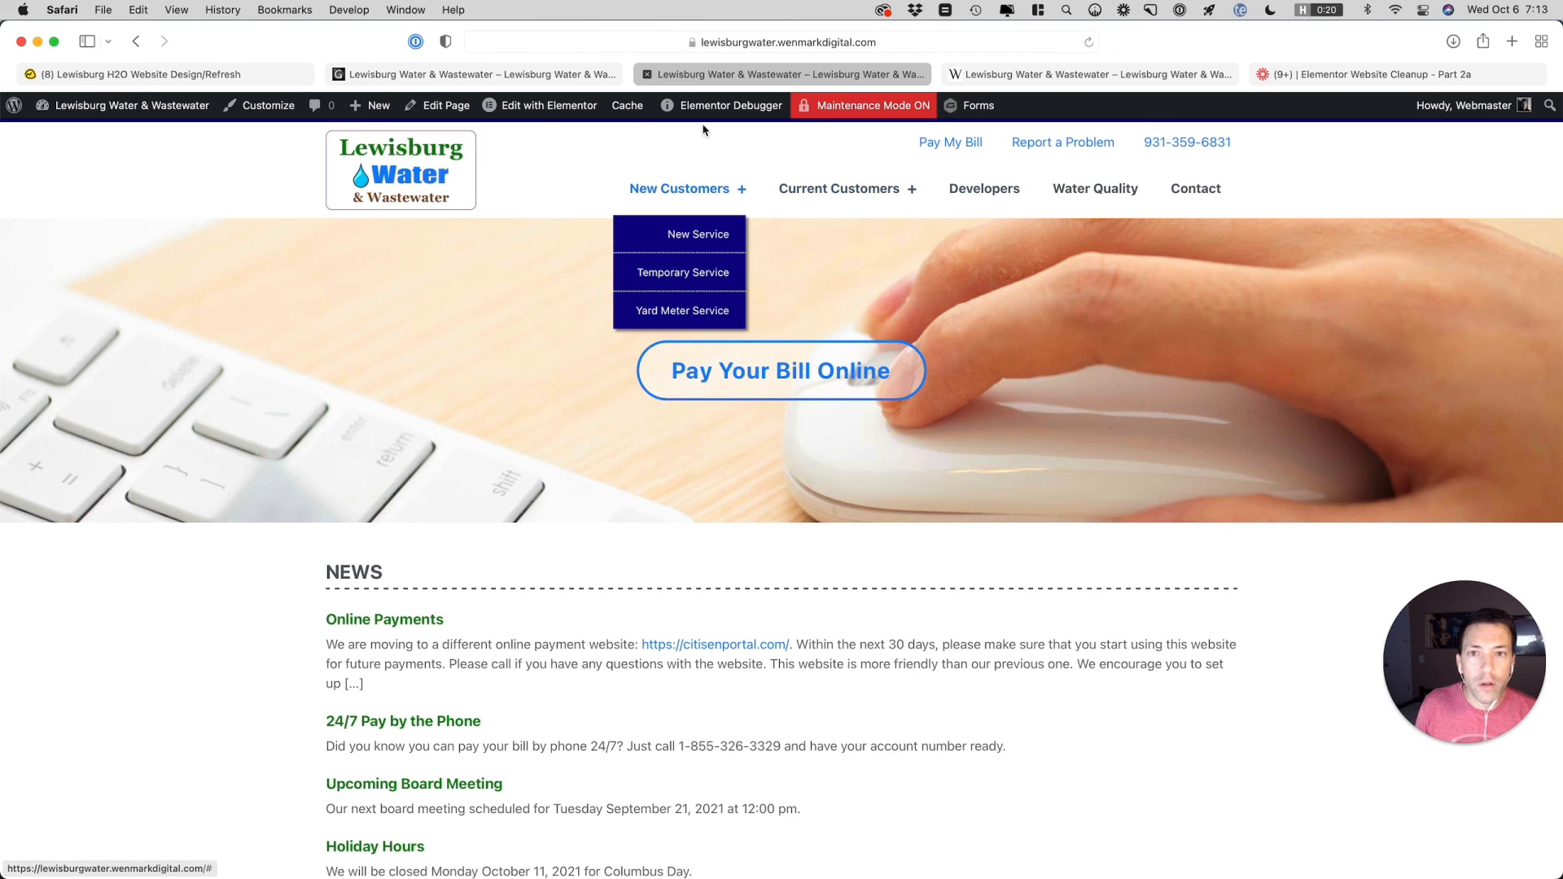
Reopen the Header 01 template in Elementor, set the Nav Menu's dropdown distance to 12, and update the template
mouse_move(547, 110)
click(528, 137)
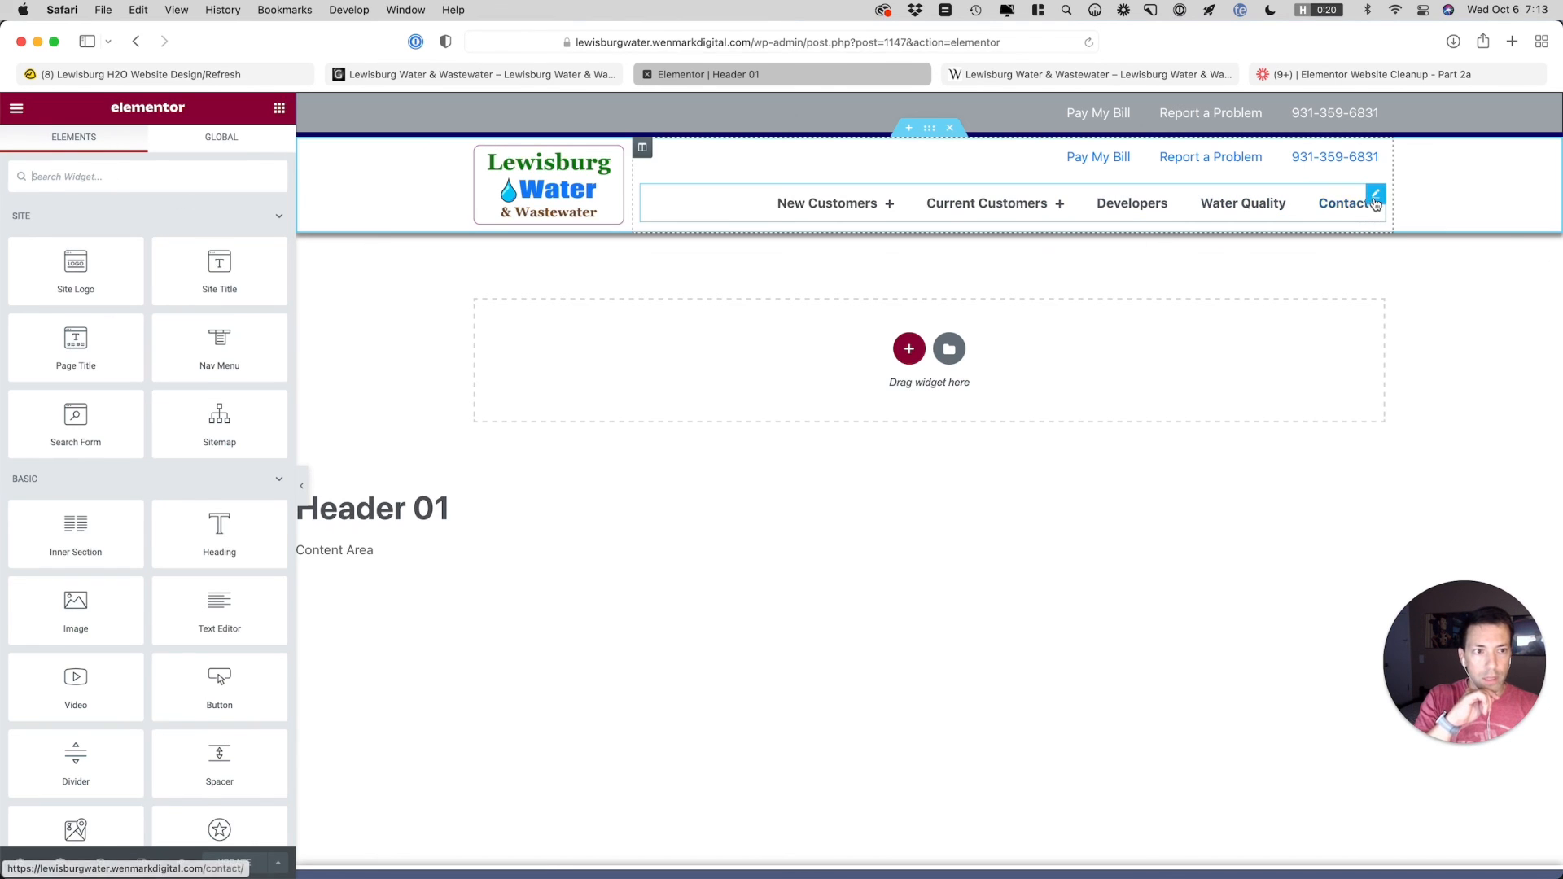
click(1376, 204)
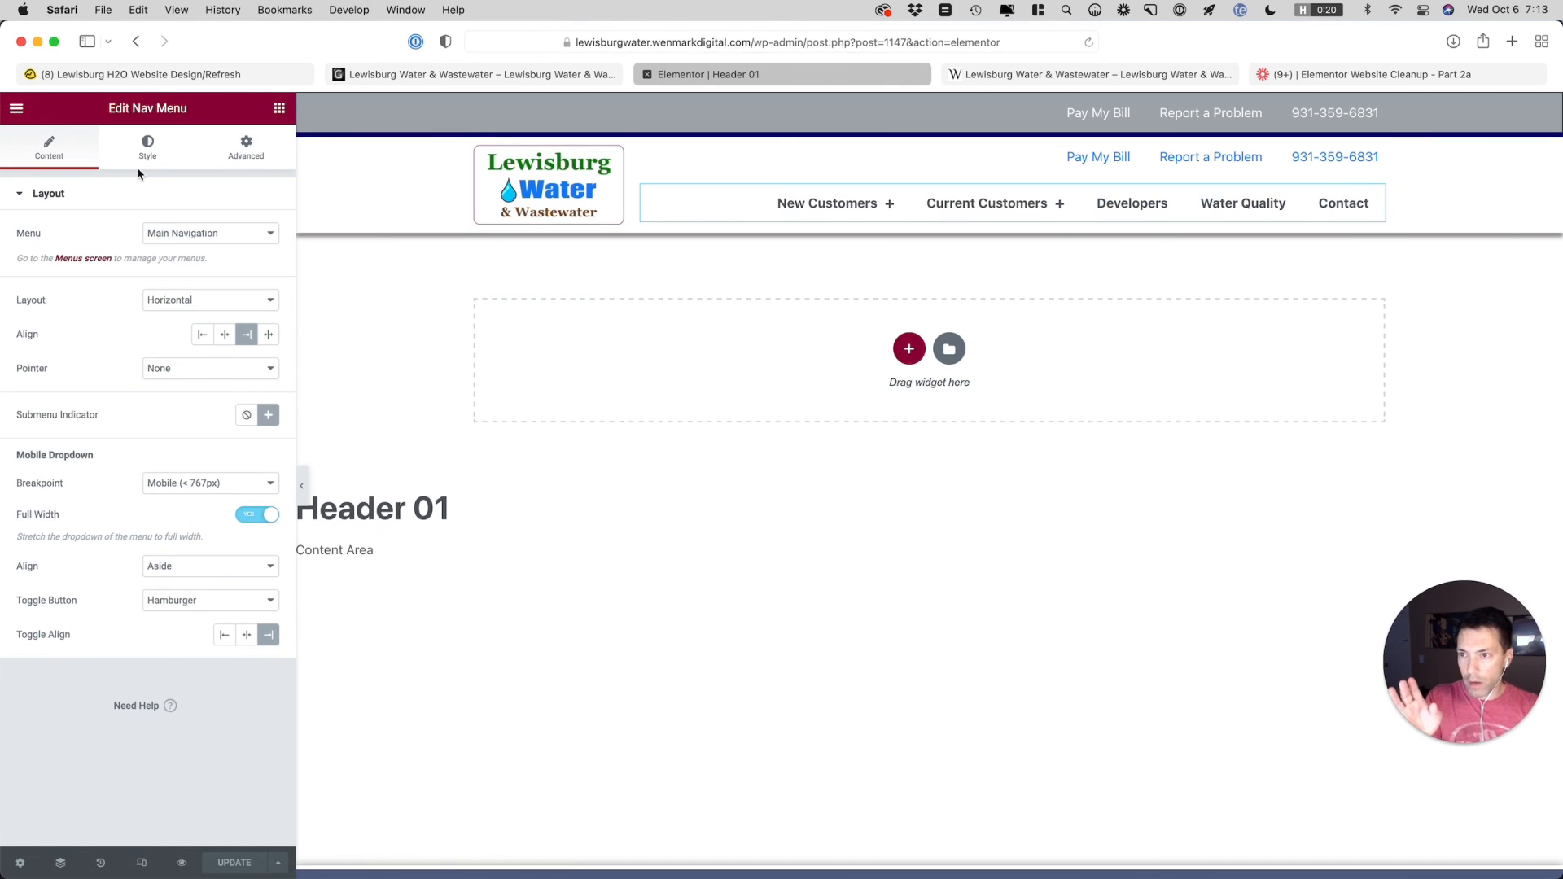
click(147, 145)
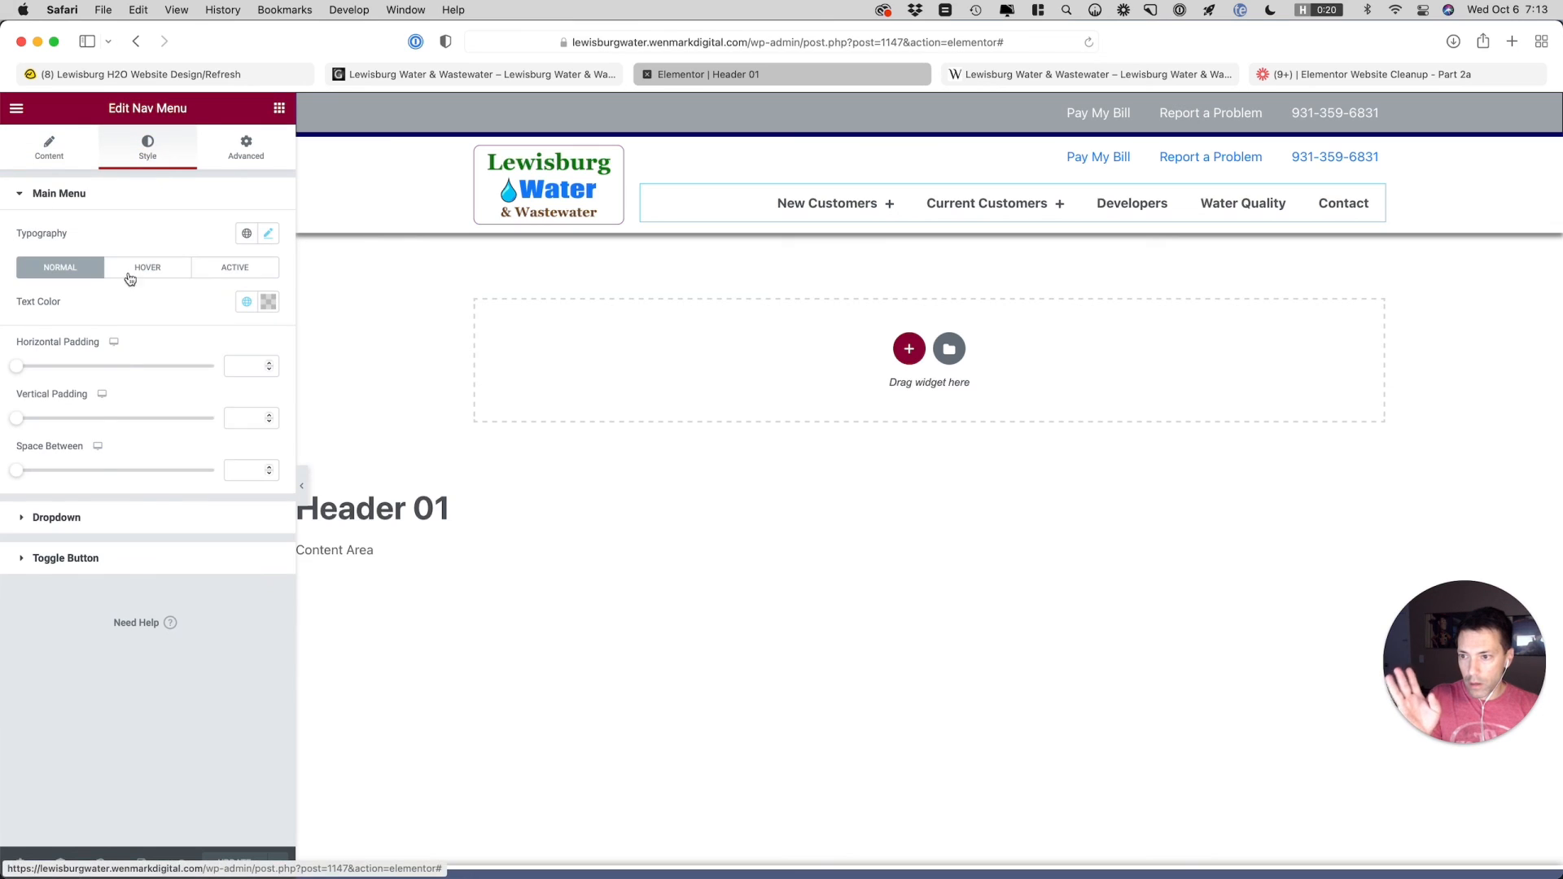
click(162, 519)
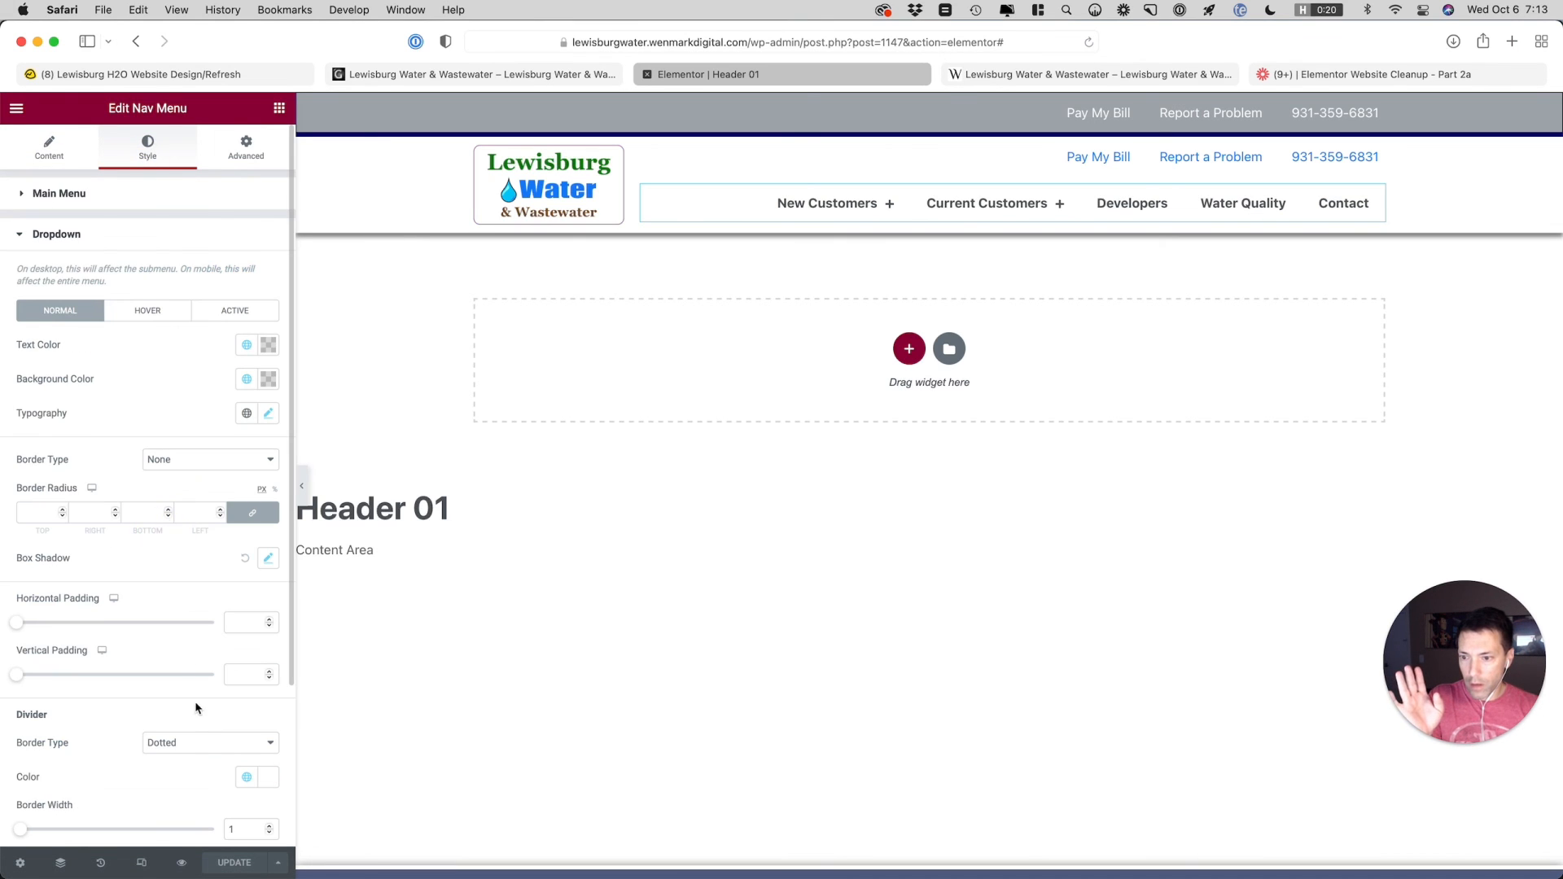
scroll(169, 647, down, 5)
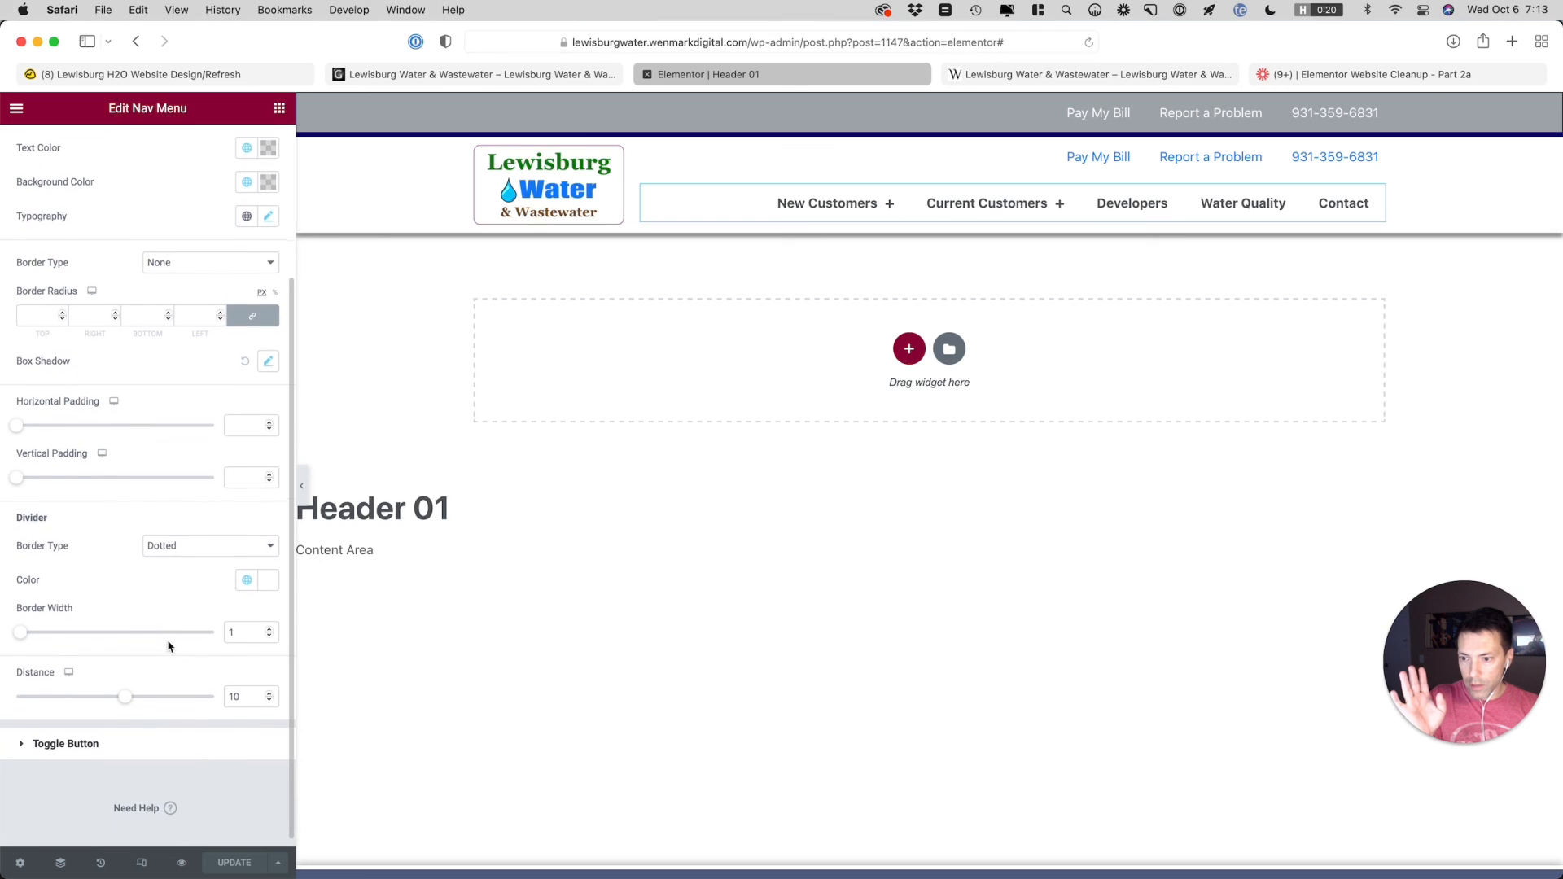
click(271, 691)
click(271, 690)
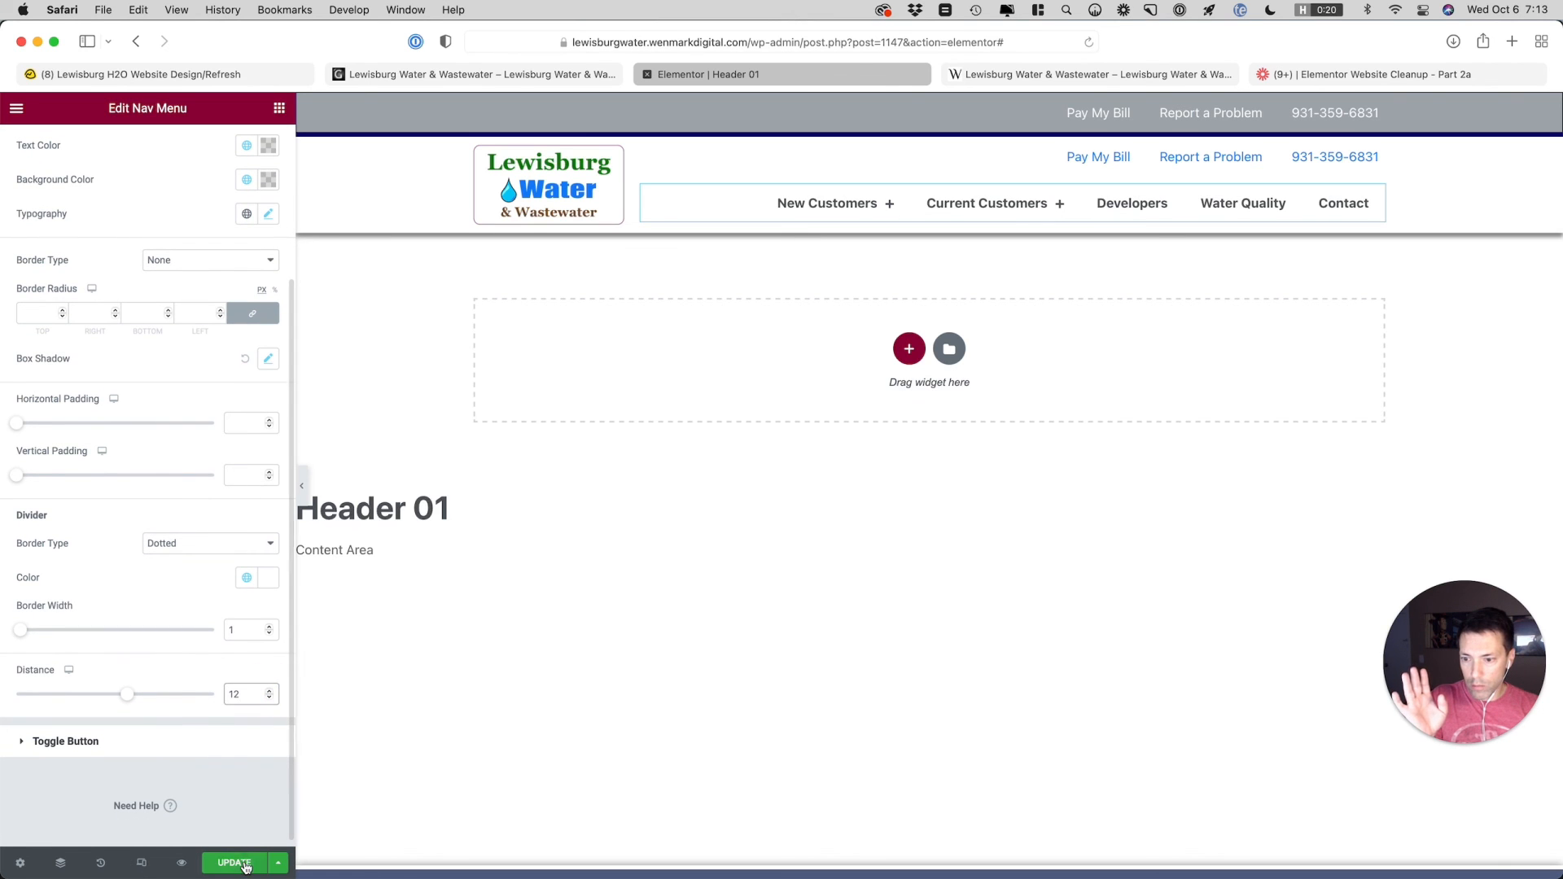
key(super+s)
Reload the live home page and check the New Customers submenu's gap below the header
click(1004, 75)
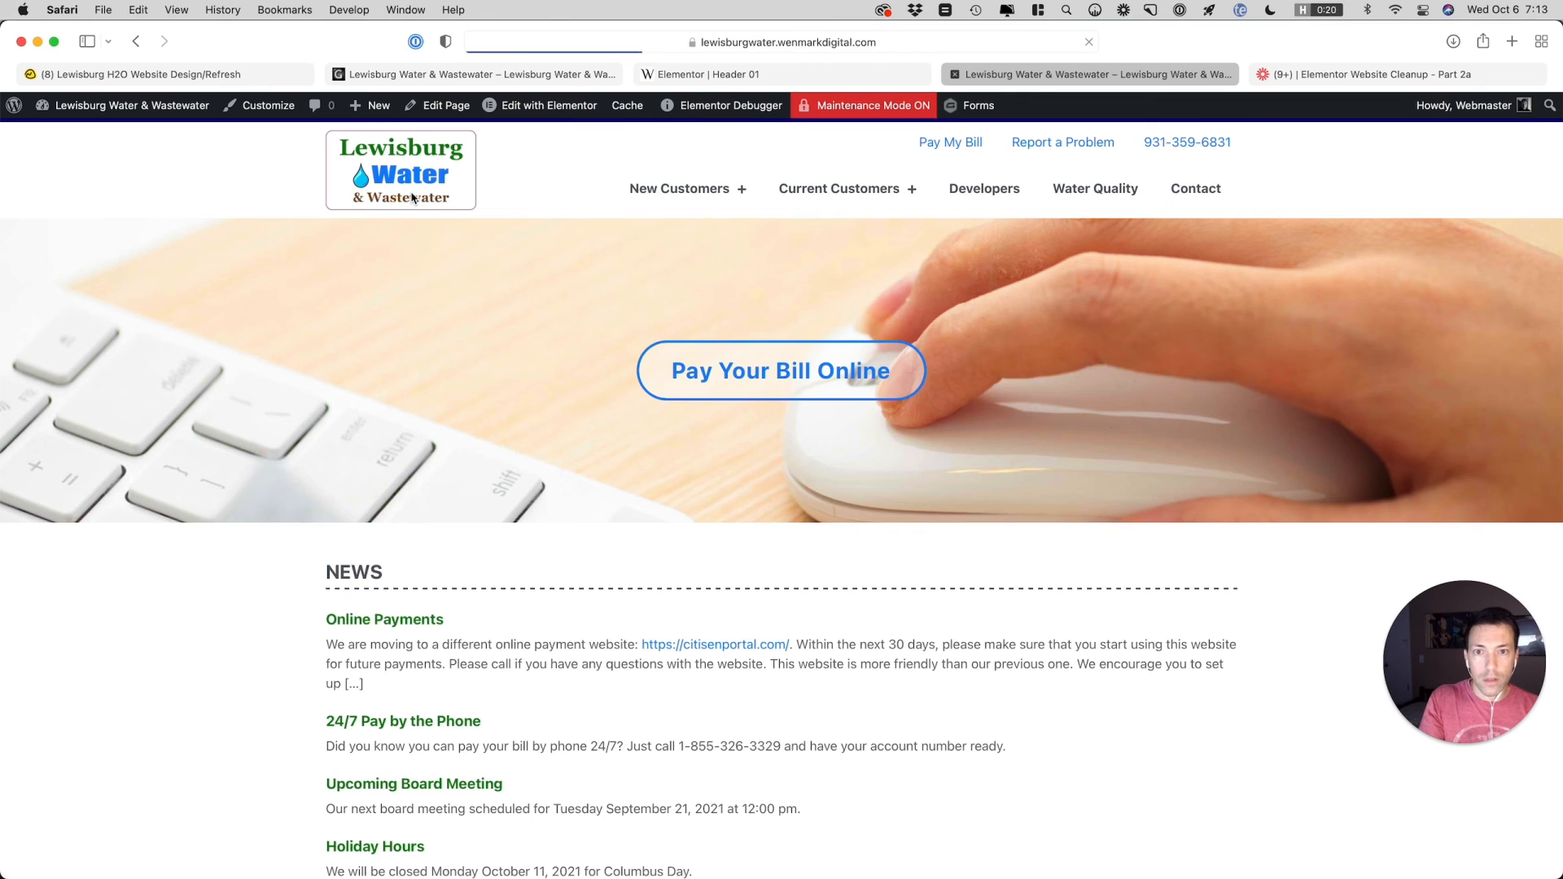
mouse_move(717, 191)
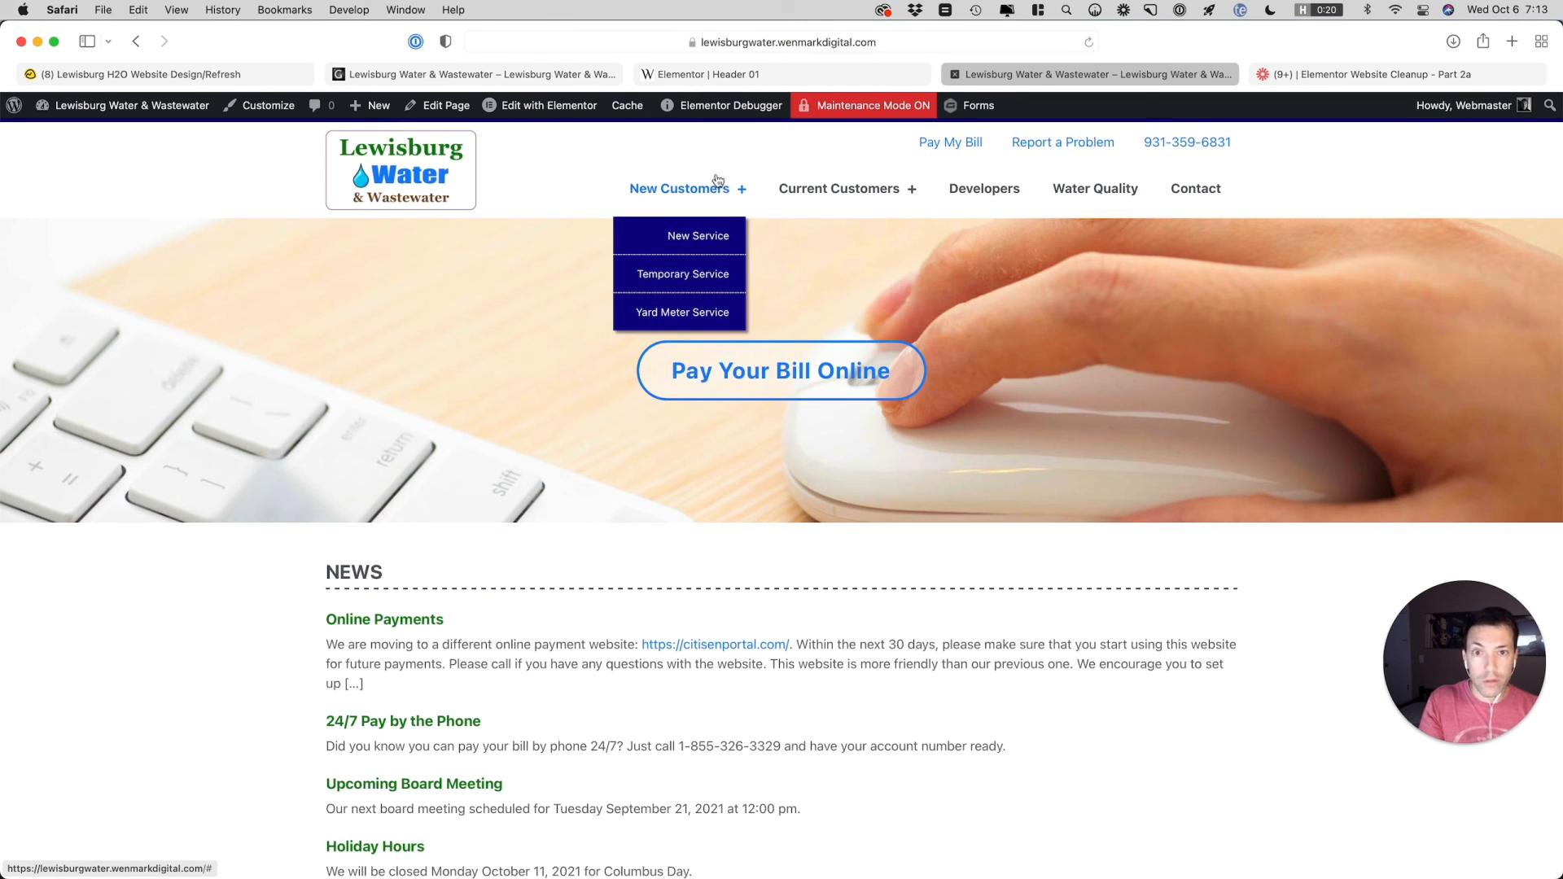
key(super+r)
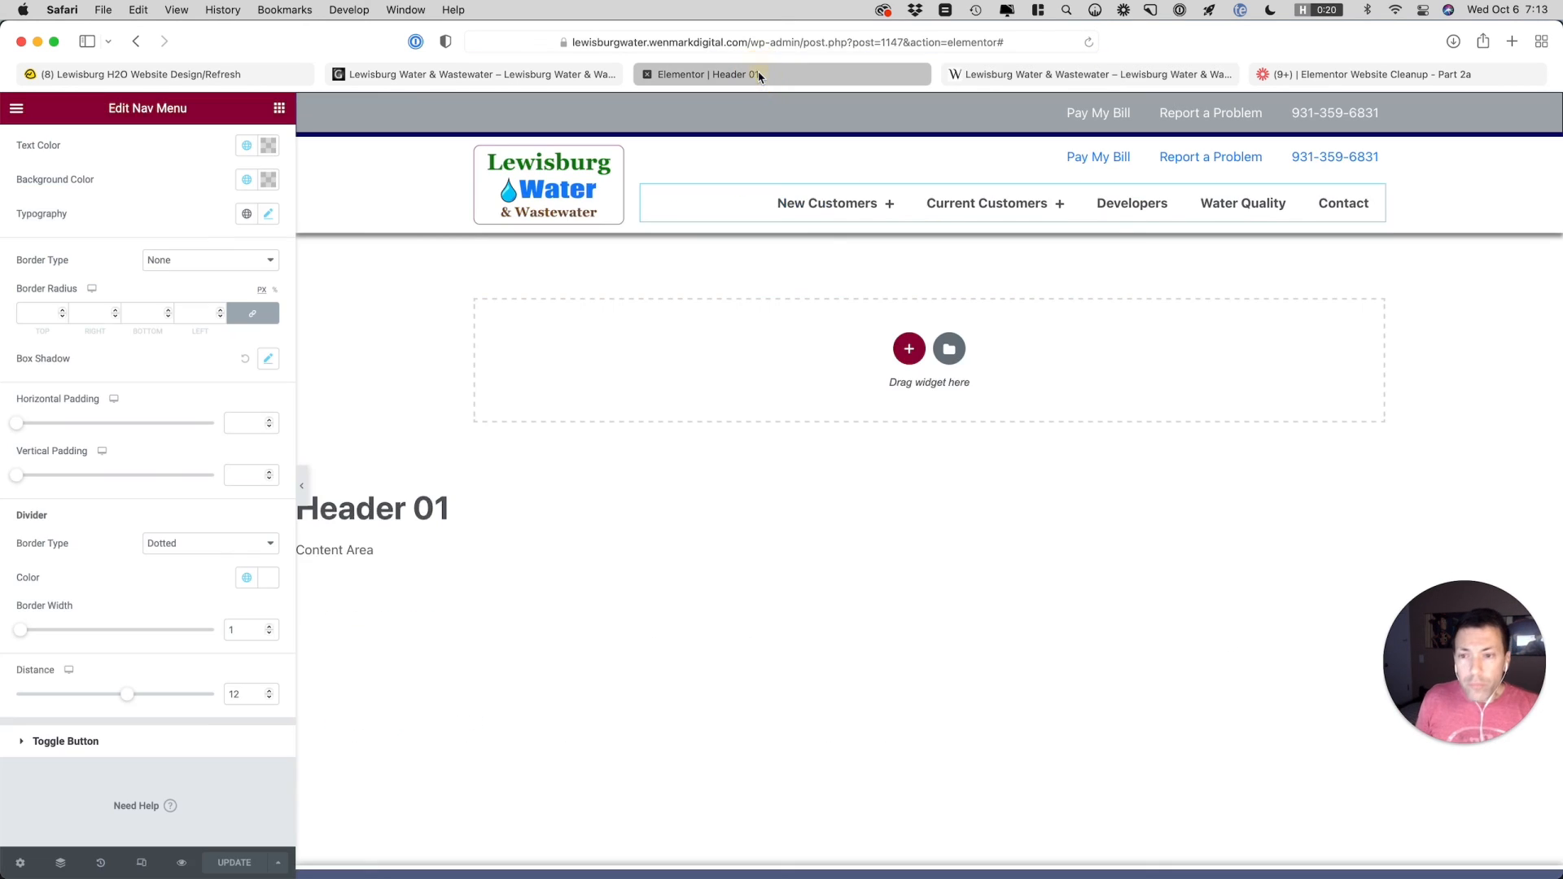
Set the Nav Menu's dropdown distance to 14 in the header template and update it
click(761, 74)
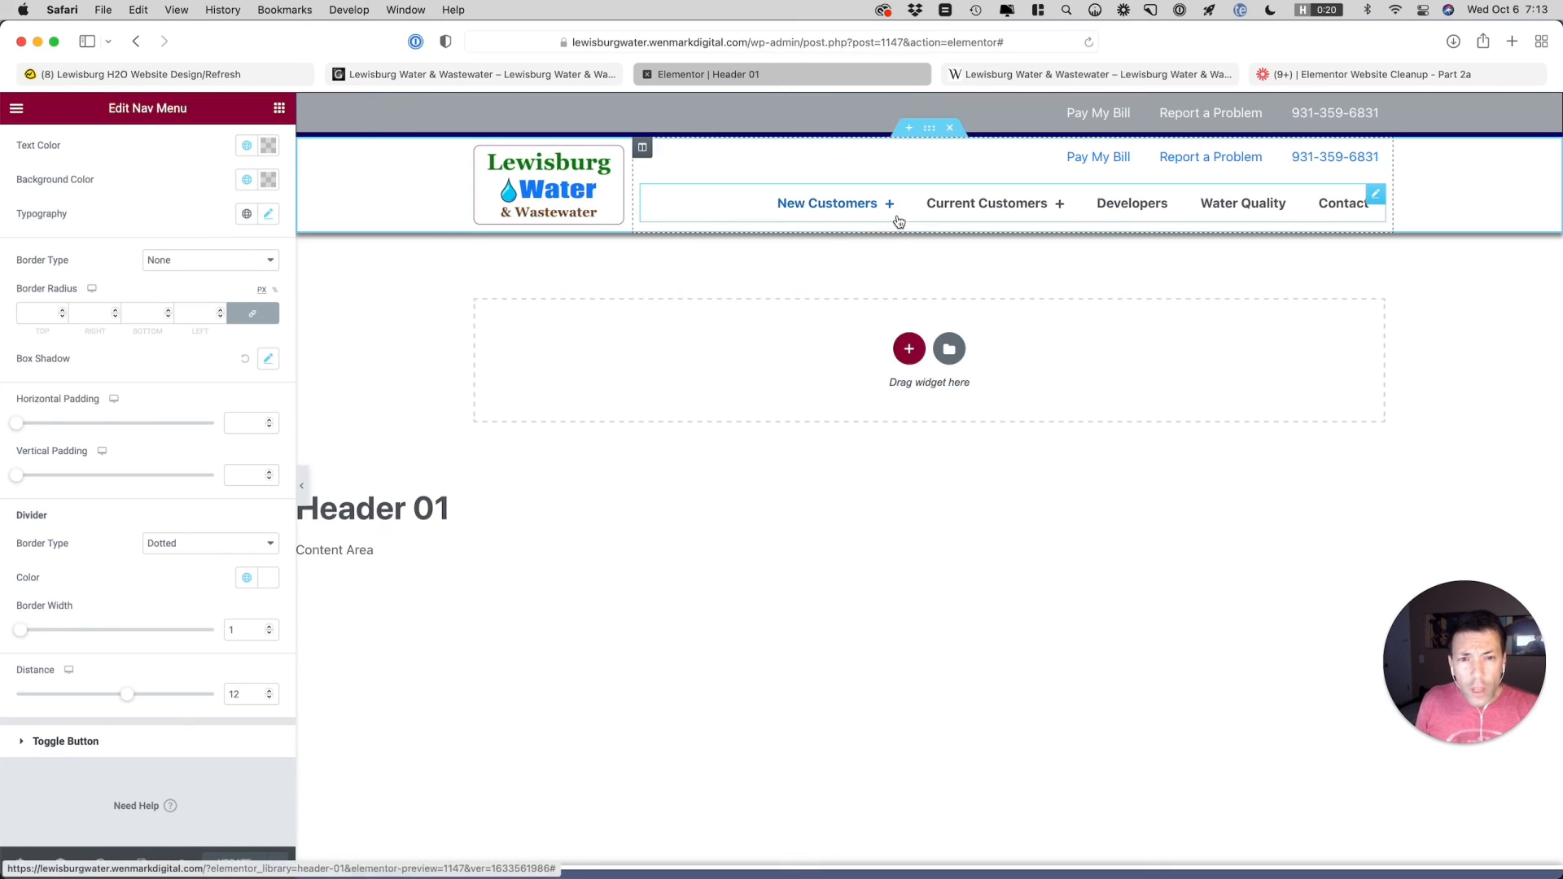
click(269, 690)
click(269, 691)
click(235, 862)
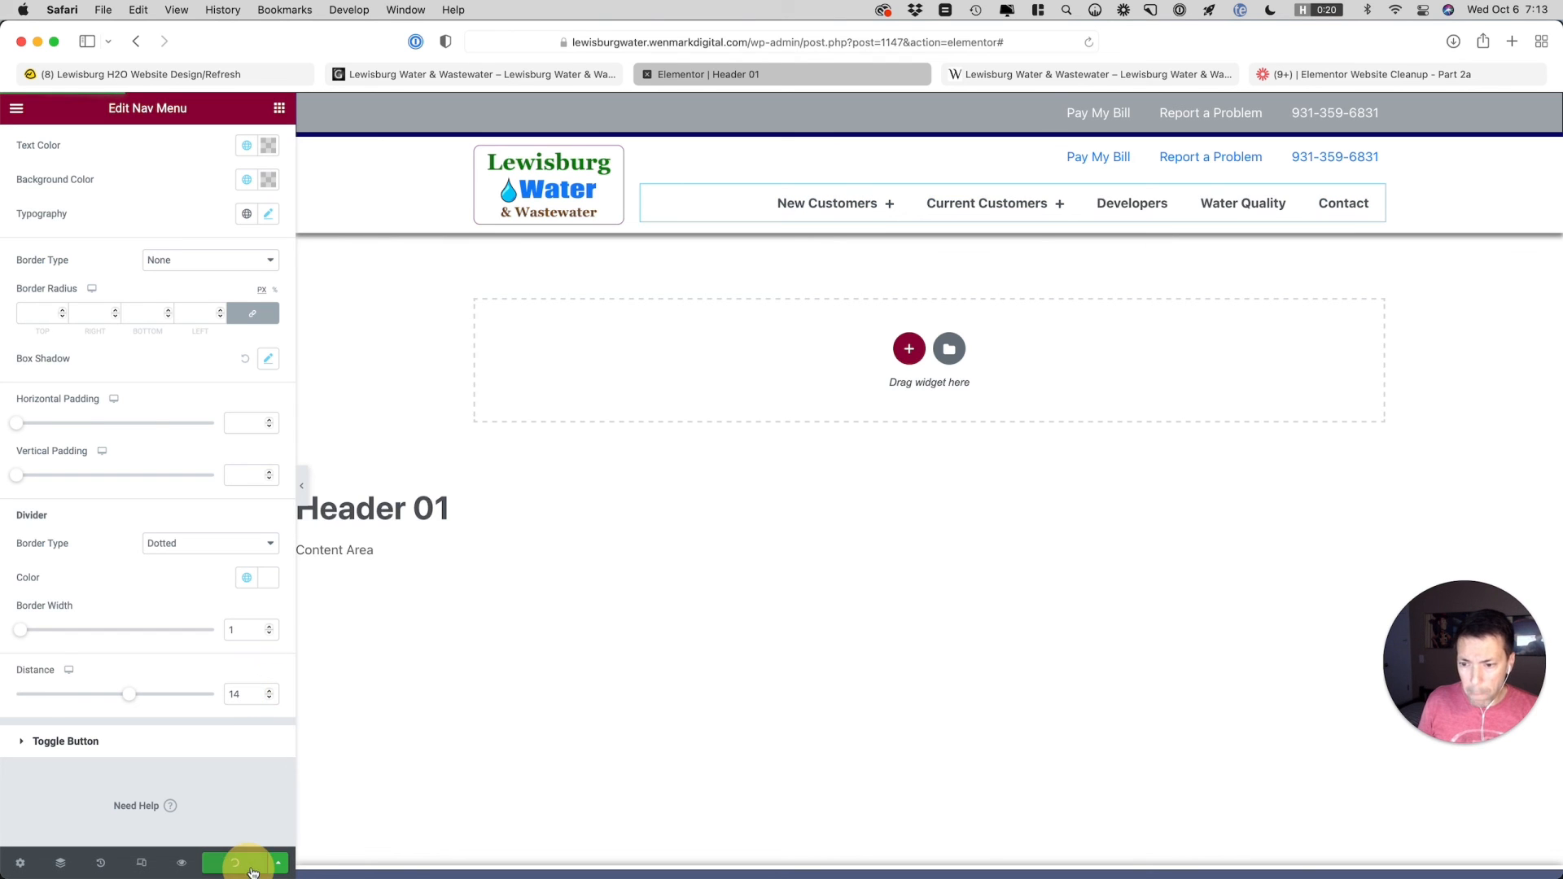
Check the position and hover styling of the New Customers and Current Customers submenus on the live home page
click(1020, 76)
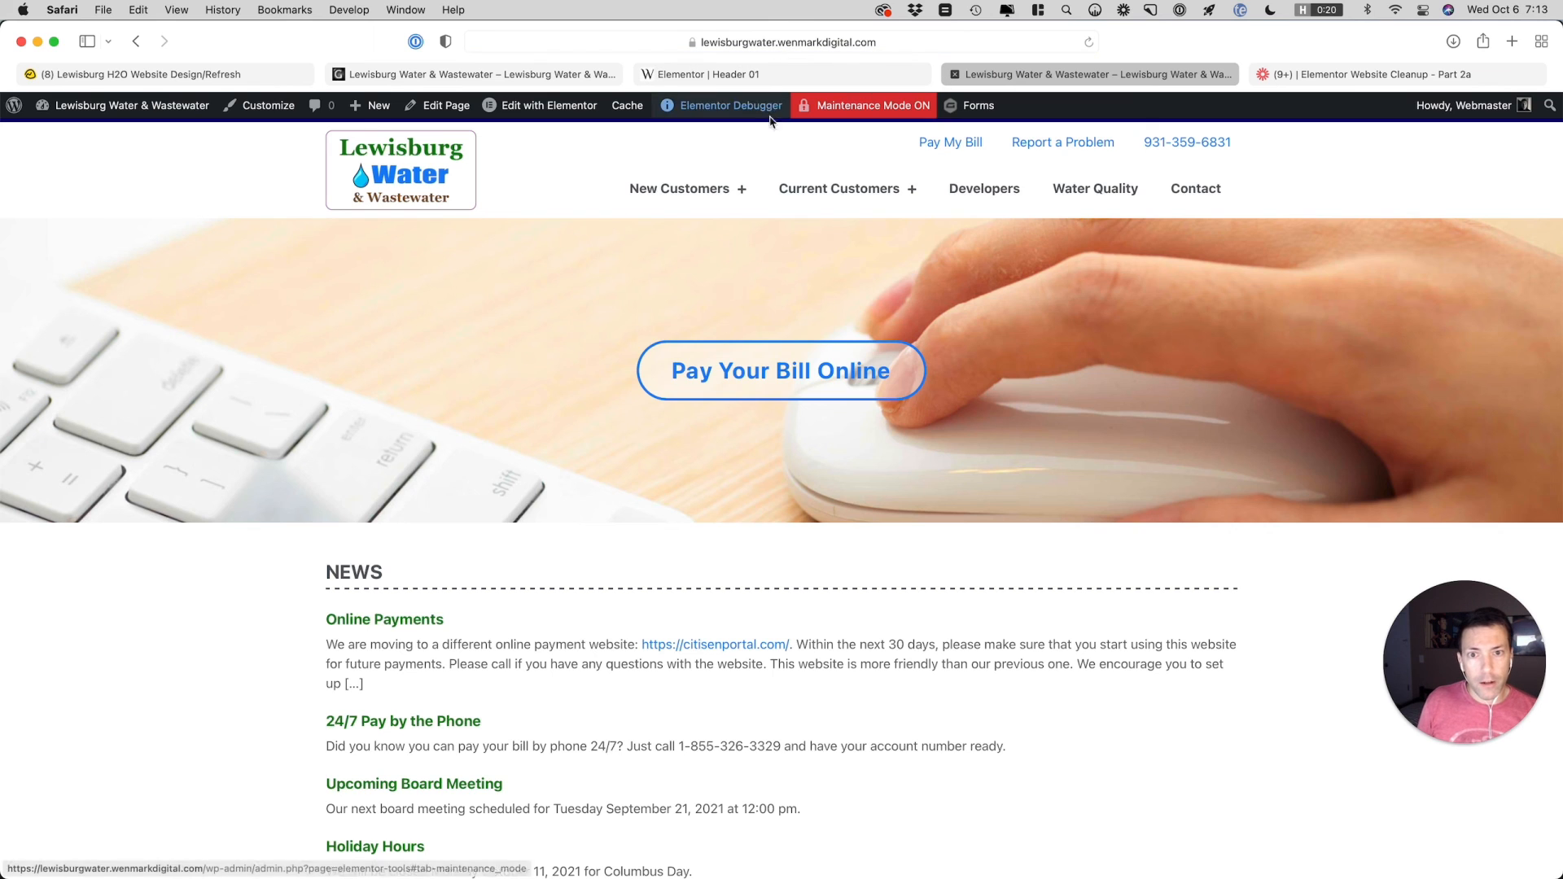
mouse_move(720, 200)
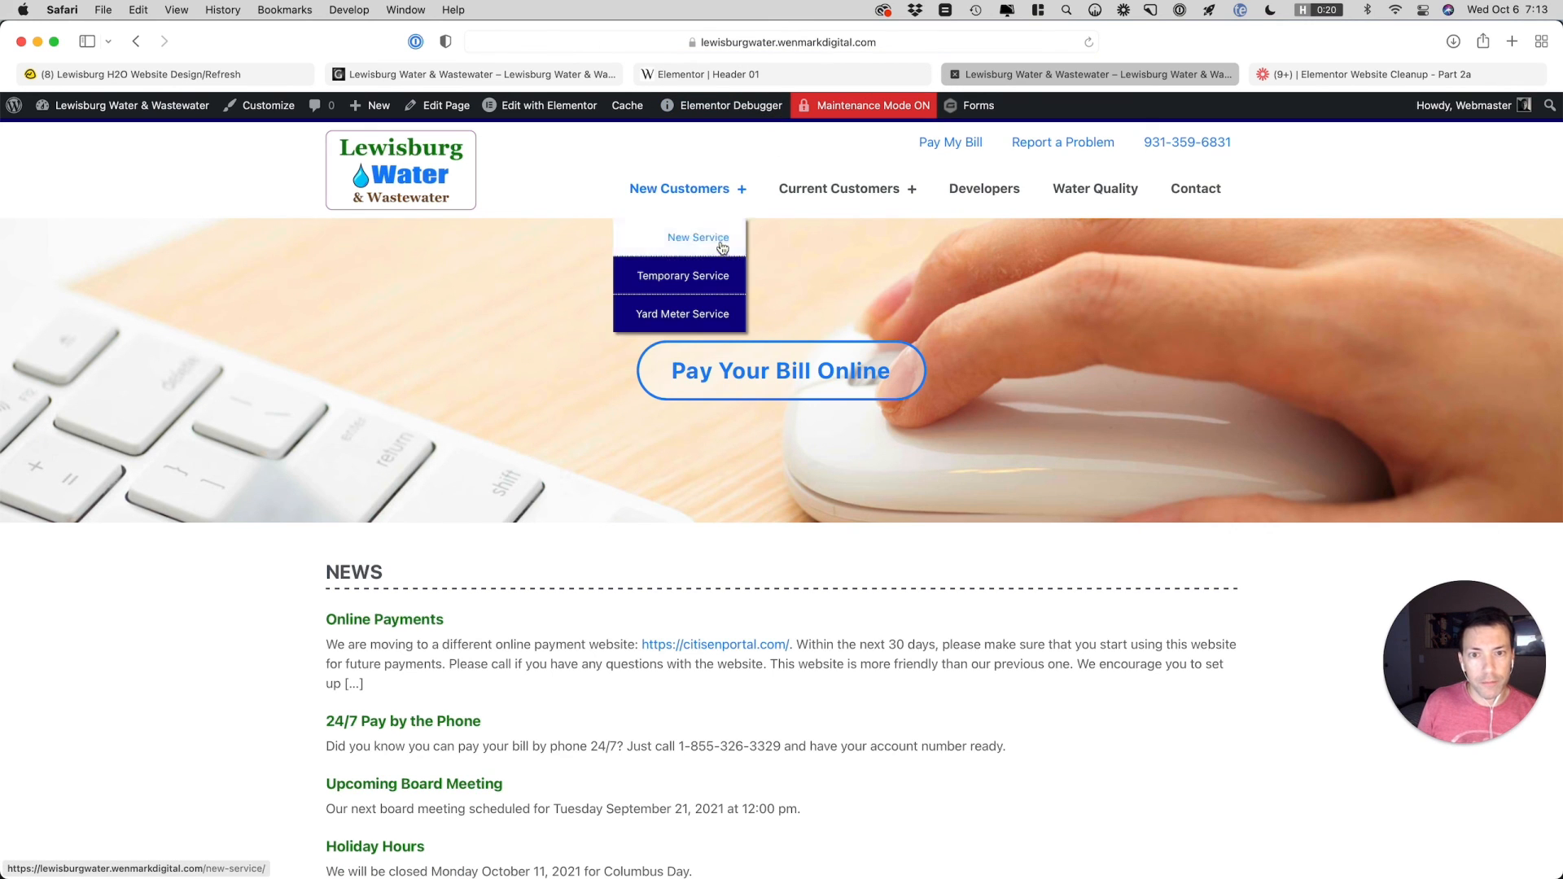
mouse_move(788, 194)
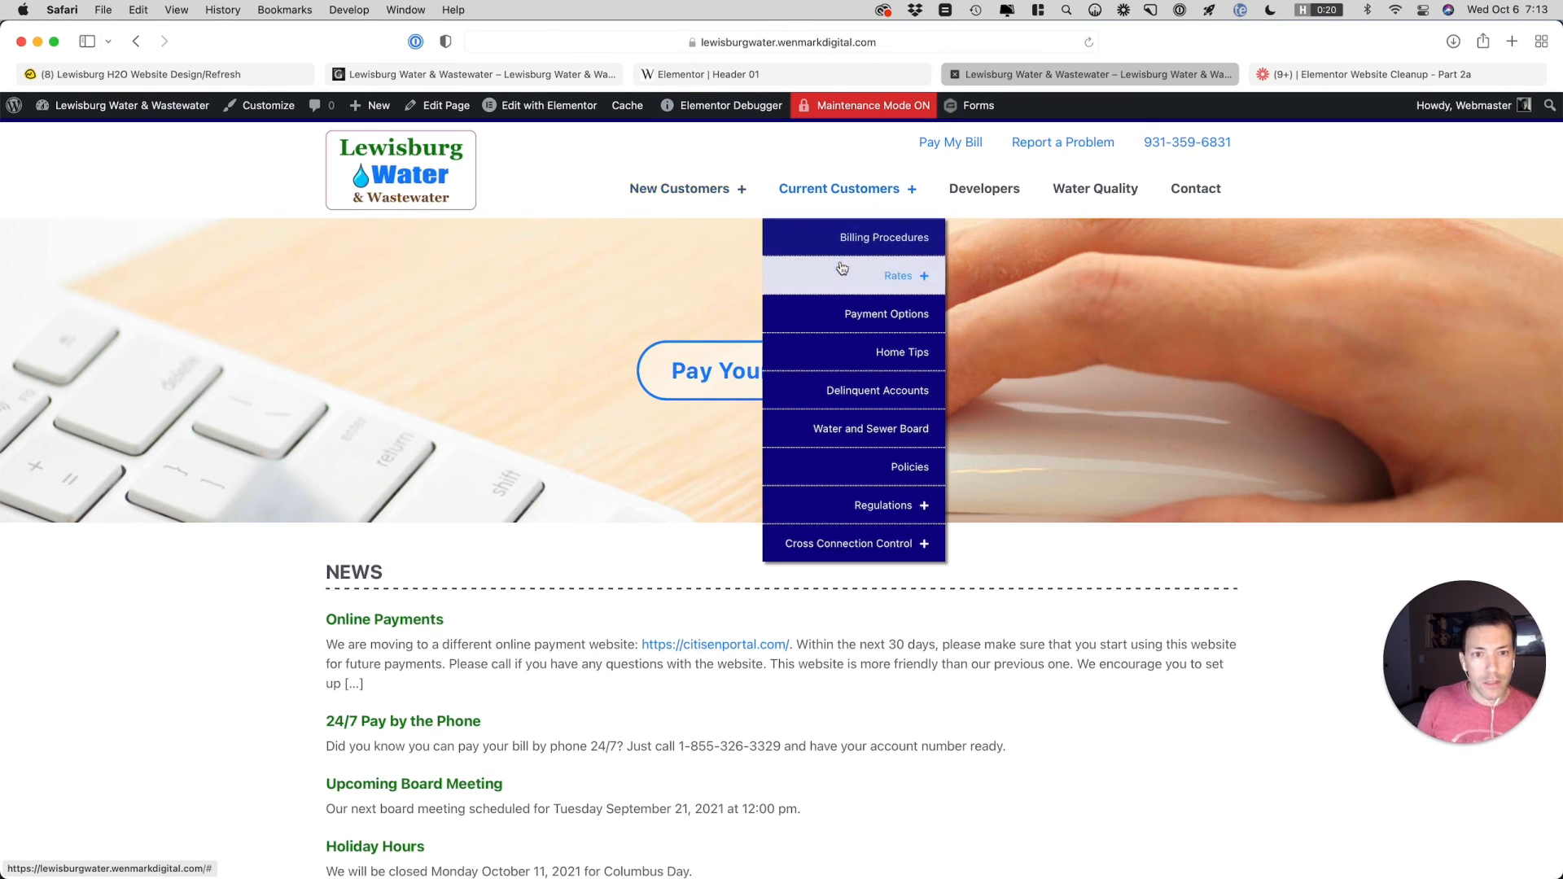
mouse_move(838, 271)
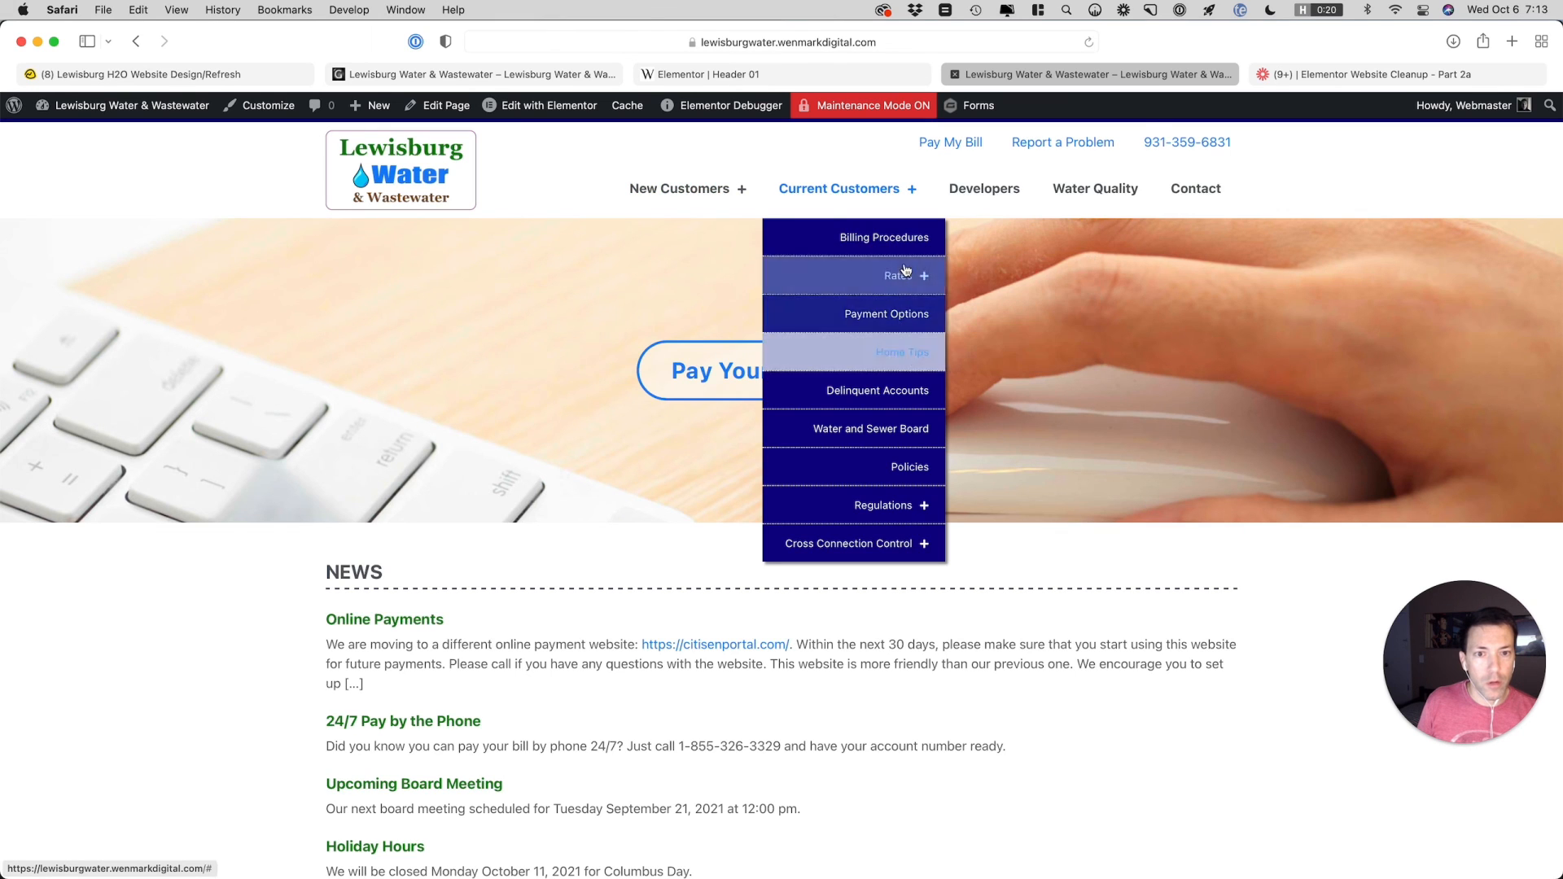